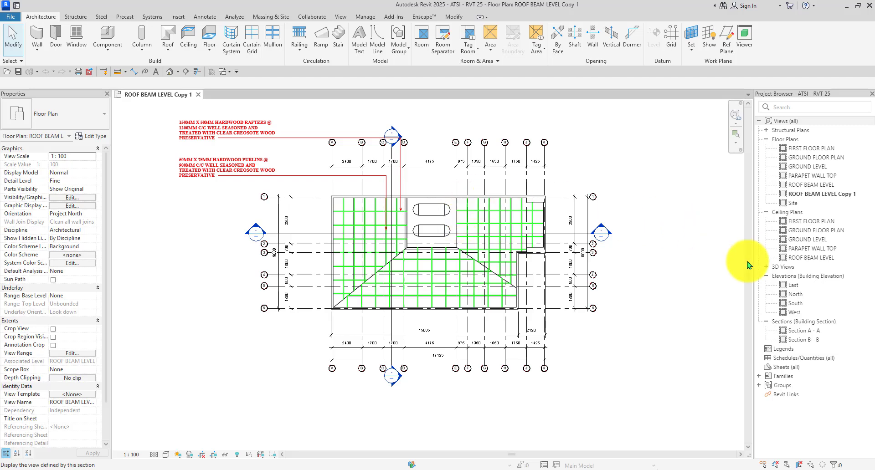
Open Section A - A and zoom in and out to inspect its construction notes.
{"action": "double_click", "coordinate": [802, 331]}
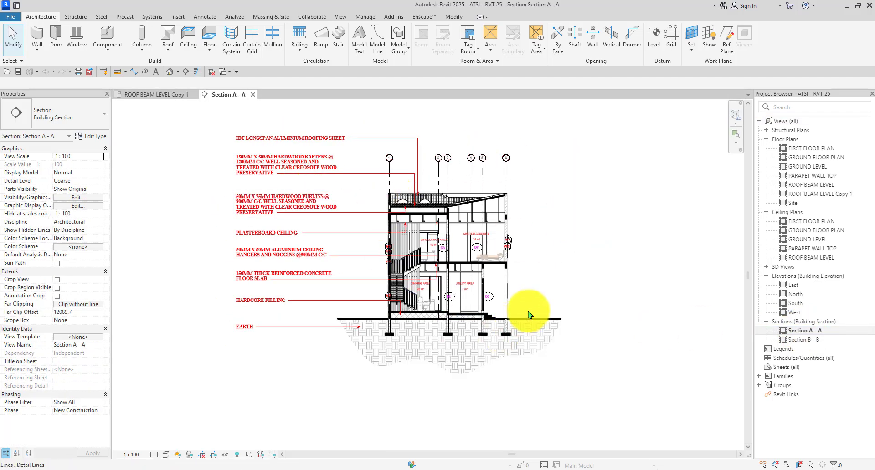
{"action": "scroll", "coordinate": [474, 321], "scroll_direction": "up", "scroll_amount": 3}
{"action": "scroll", "coordinate": [473, 322], "scroll_direction": "up", "scroll_amount": 3}
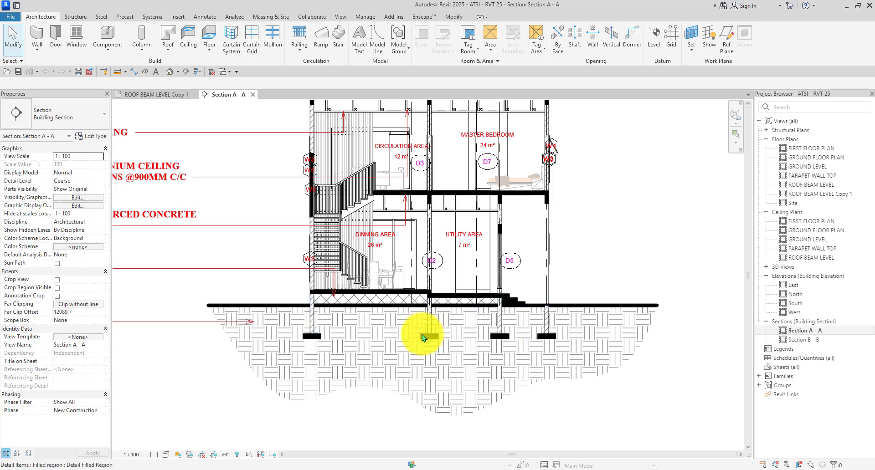
{"action": "scroll", "coordinate": [532, 337], "scroll_direction": "down", "scroll_amount": 3}
{"action": "scroll", "coordinate": [424, 347], "scroll_direction": "down", "scroll_amount": 1}
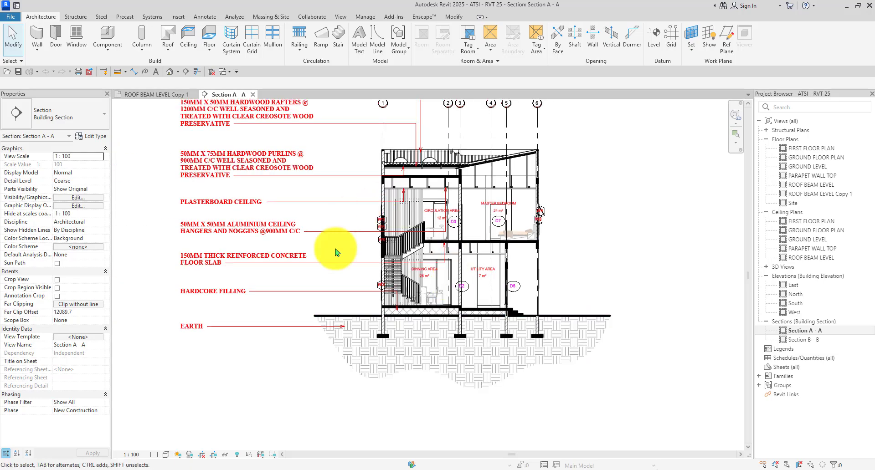
{"action": "scroll", "coordinate": [460, 349], "scroll_direction": "down", "scroll_amount": 2}
{"action": "scroll", "coordinate": [539, 322], "scroll_direction": "up", "scroll_amount": 2}
{"action": "scroll", "coordinate": [355, 248], "scroll_direction": "up", "scroll_amount": 2}
{"action": "scroll", "coordinate": [428, 250], "scroll_direction": "up", "scroll_amount": 2}
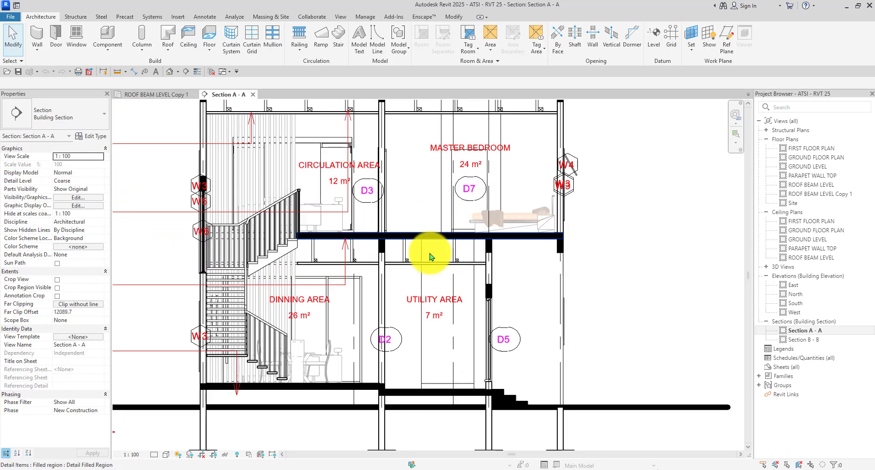
{"action": "scroll", "coordinate": [379, 256], "scroll_direction": "up", "scroll_amount": 2}
{"action": "scroll", "coordinate": [387, 236], "scroll_direction": "up", "scroll_amount": 2}
{"action": "scroll", "coordinate": [386, 236], "scroll_direction": "down", "scroll_amount": 5}
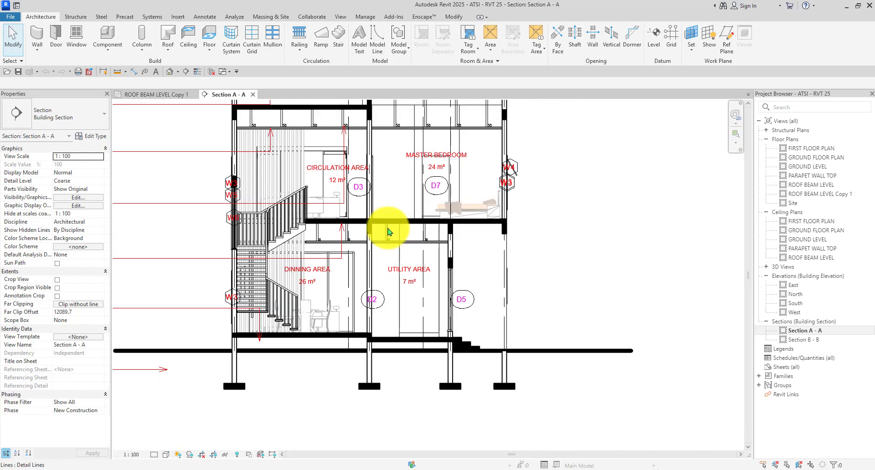
{"action": "scroll", "coordinate": [374, 245], "scroll_direction": "down", "scroll_amount": 5}
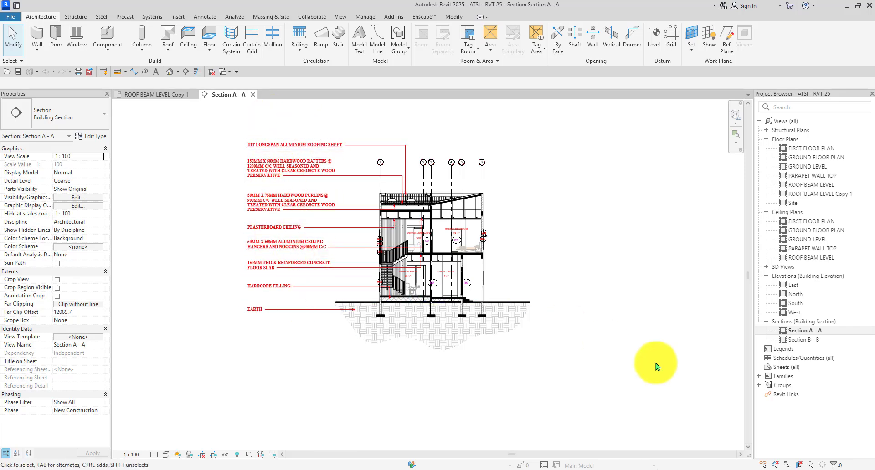
Glance at Section B - B, return to ROOF BEAM LEVEL Copy 1, then close both section views.
{"action": "double_click", "coordinate": [803, 340]}
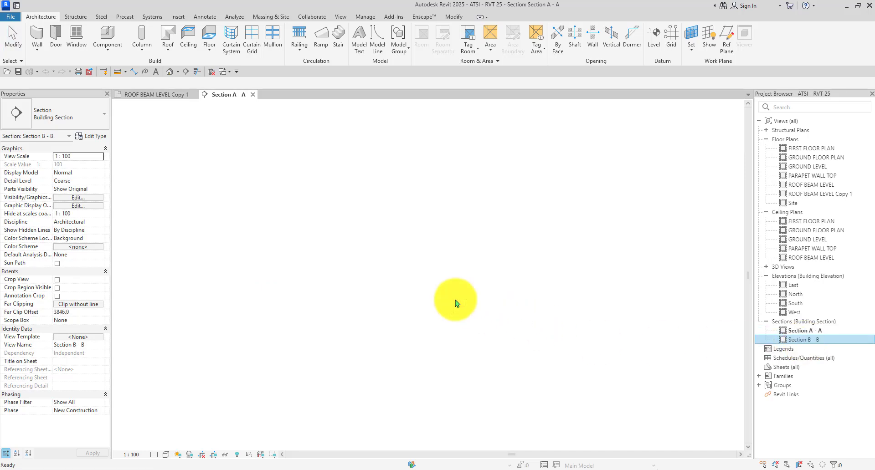
{"action": "scroll", "coordinate": [454, 237], "scroll_direction": "down", "scroll_amount": 2}
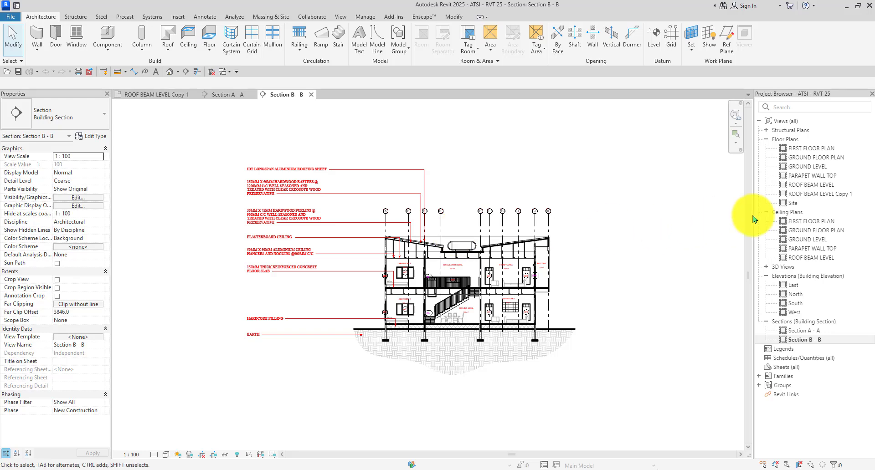
{"action": "left_click", "coordinate": [146, 94]}
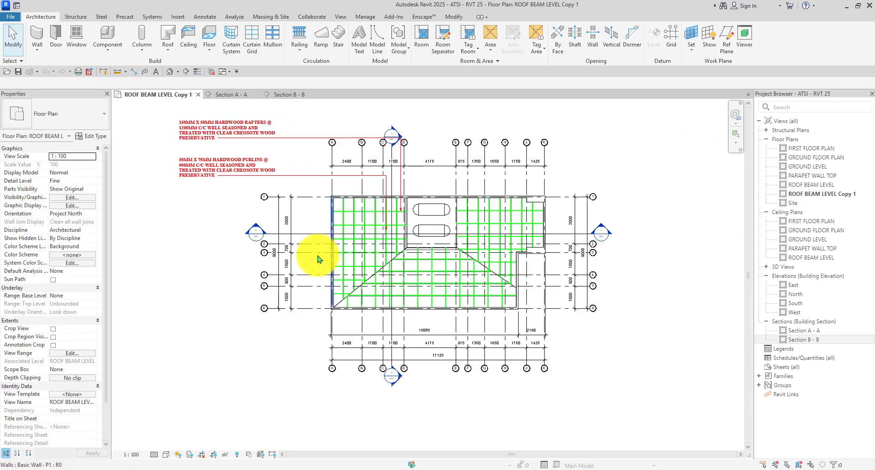
{"action": "scroll", "coordinate": [369, 254], "scroll_direction": "down", "scroll_amount": 2}
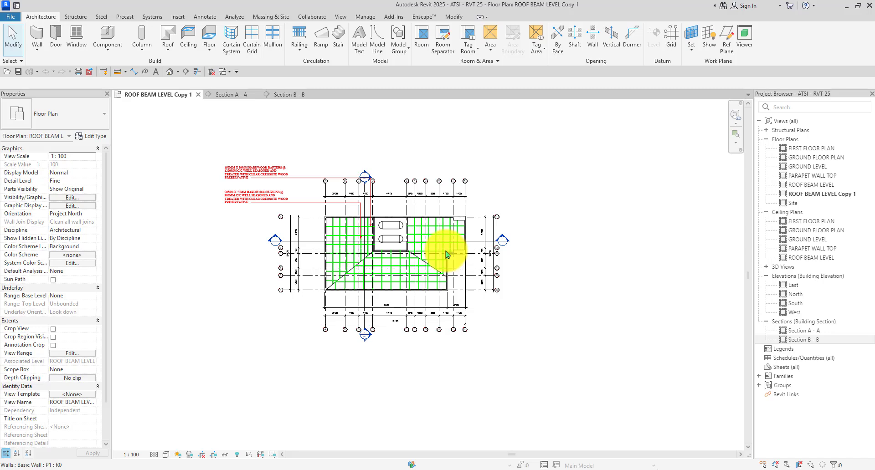
{"action": "scroll", "coordinate": [446, 254], "scroll_direction": "down", "scroll_amount": 2}
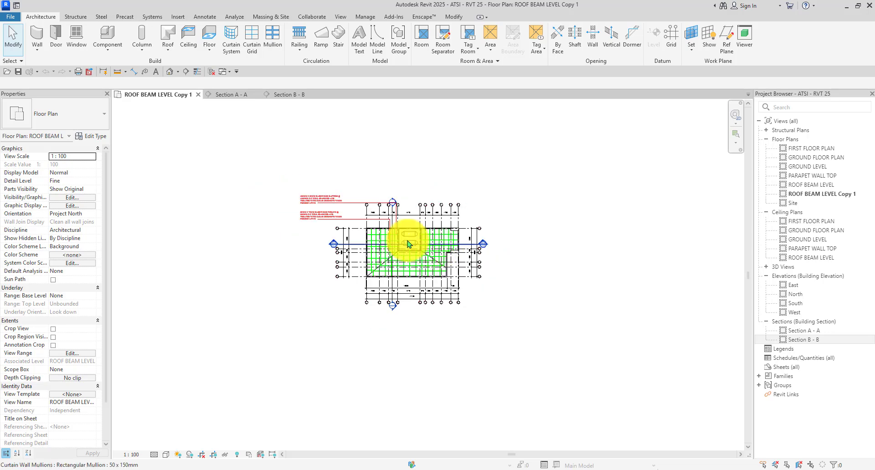
{"action": "left_click", "coordinate": [256, 95]}
{"action": "left_click", "coordinate": [257, 94]}
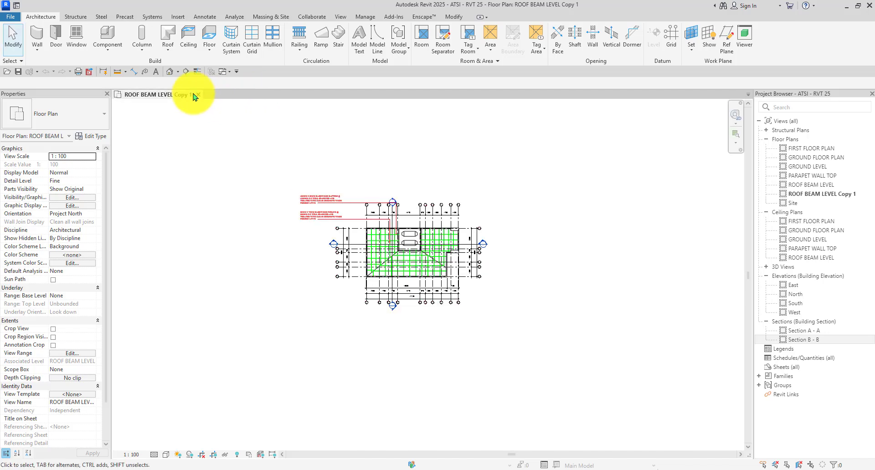
Open GROUND FLOOR PLAN, close ROOF BEAM LEVEL Copy 1, and zoom around the doors.
{"action": "double_click", "coordinate": [803, 158]}
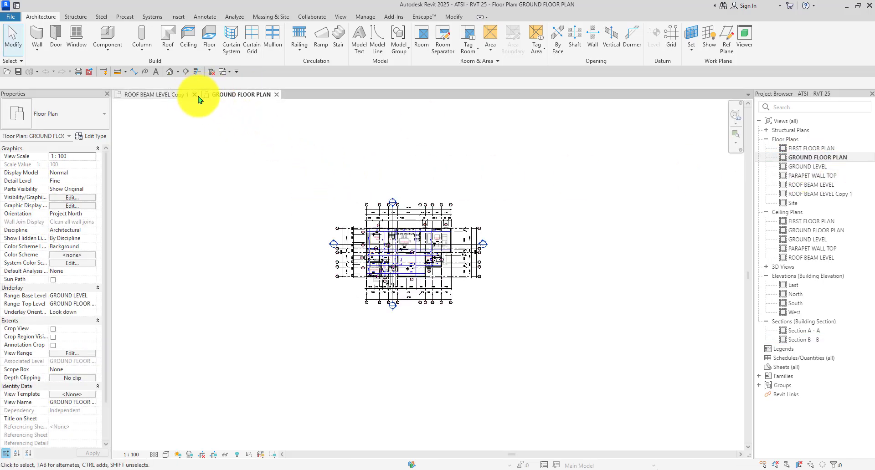
{"action": "left_click", "coordinate": [195, 96]}
{"action": "scroll", "coordinate": [406, 260], "scroll_direction": "up", "scroll_amount": 6}
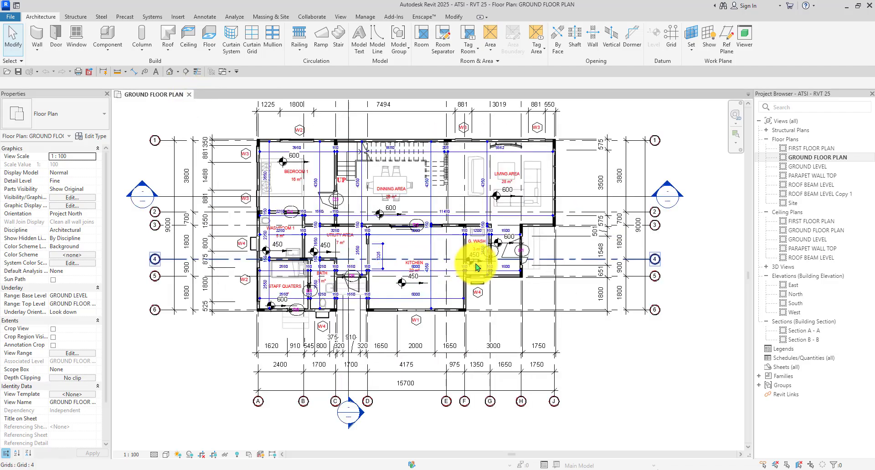
{"action": "scroll", "coordinate": [401, 296], "scroll_direction": "down", "scroll_amount": 4}
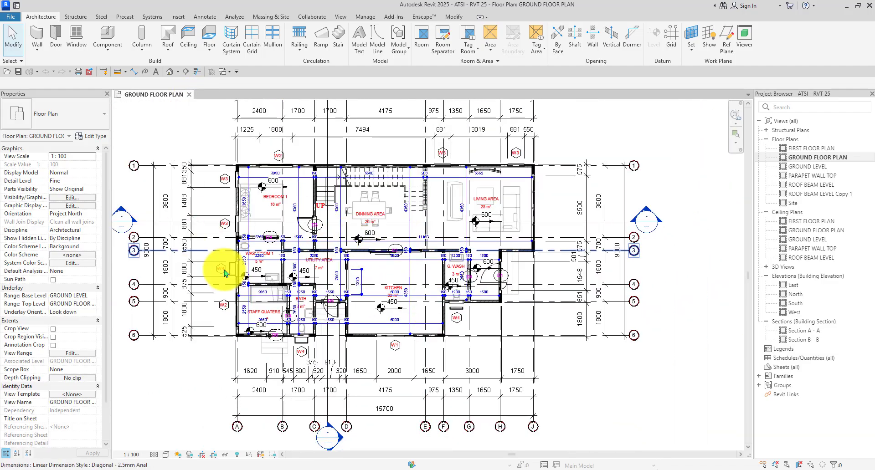
{"action": "scroll", "coordinate": [296, 215], "scroll_direction": "up", "scroll_amount": 4}
{"action": "scroll", "coordinate": [293, 221], "scroll_direction": "down", "scroll_amount": 2}
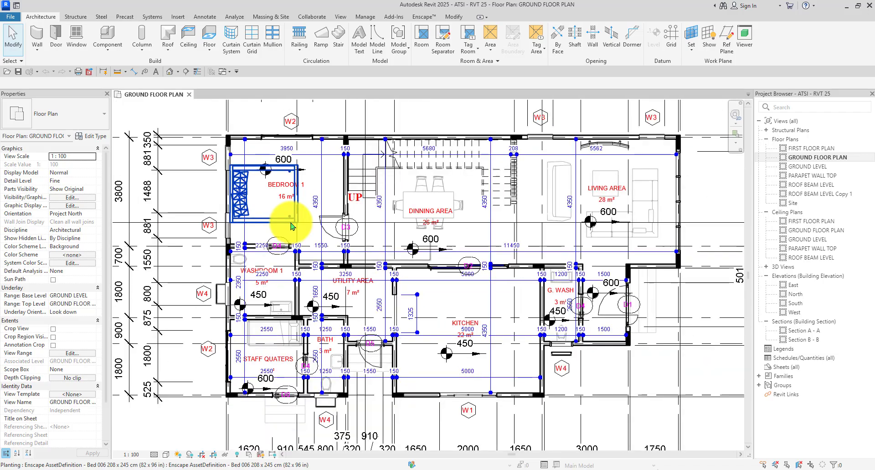
{"action": "scroll", "coordinate": [395, 353], "scroll_direction": "up", "scroll_amount": 2}
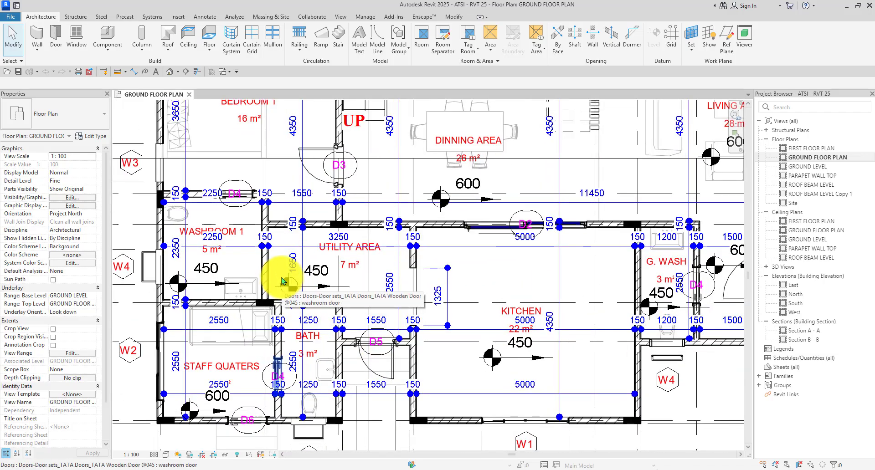
{"action": "scroll", "coordinate": [282, 281], "scroll_direction": "up", "scroll_amount": 5}
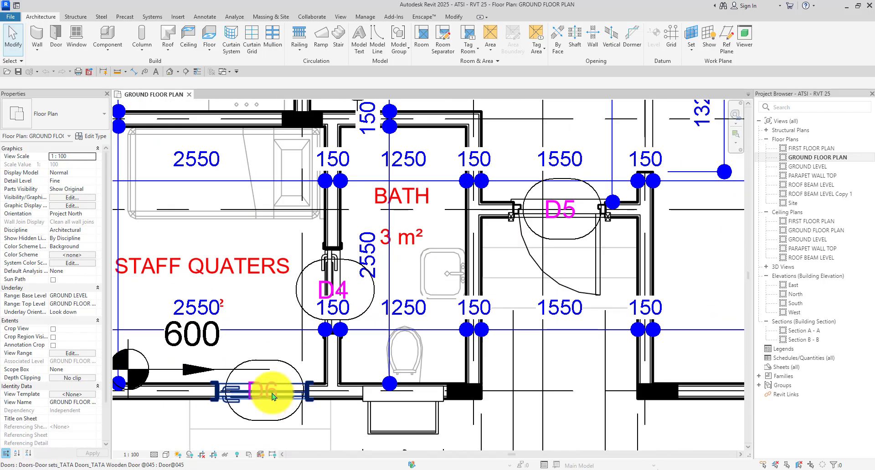
{"action": "scroll", "coordinate": [257, 362], "scroll_direction": "down", "scroll_amount": 4}
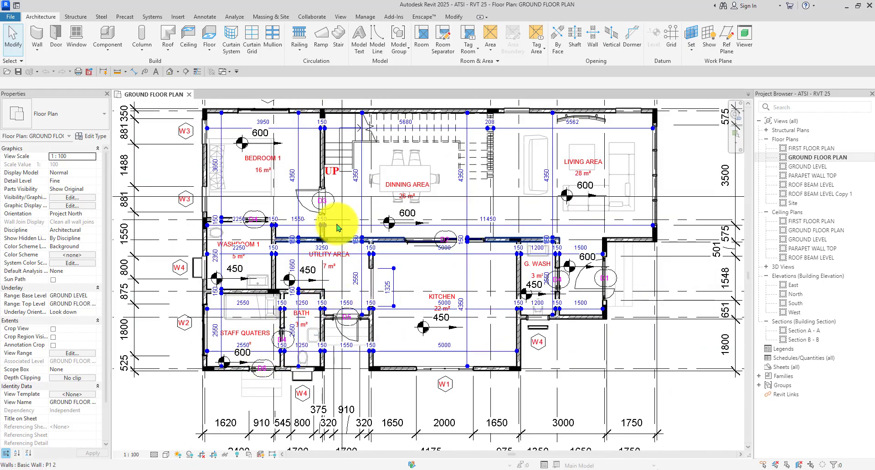
{"action": "scroll", "coordinate": [339, 216], "scroll_direction": "up", "scroll_amount": 2}
{"action": "scroll", "coordinate": [343, 214], "scroll_direction": "down", "scroll_amount": 2}
{"action": "scroll", "coordinate": [360, 242], "scroll_direction": "down", "scroll_amount": 1}
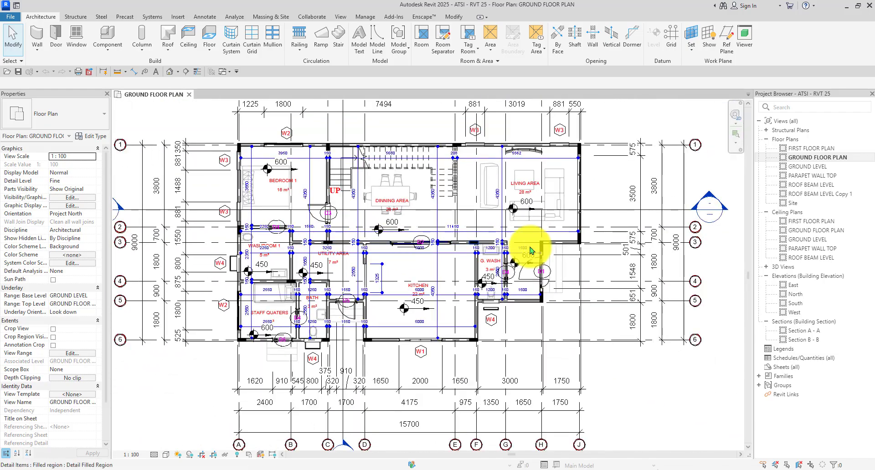
Open the FIRST FLOOR PLAN and zoom around to inspect its doors.
{"action": "double_click", "coordinate": [812, 148]}
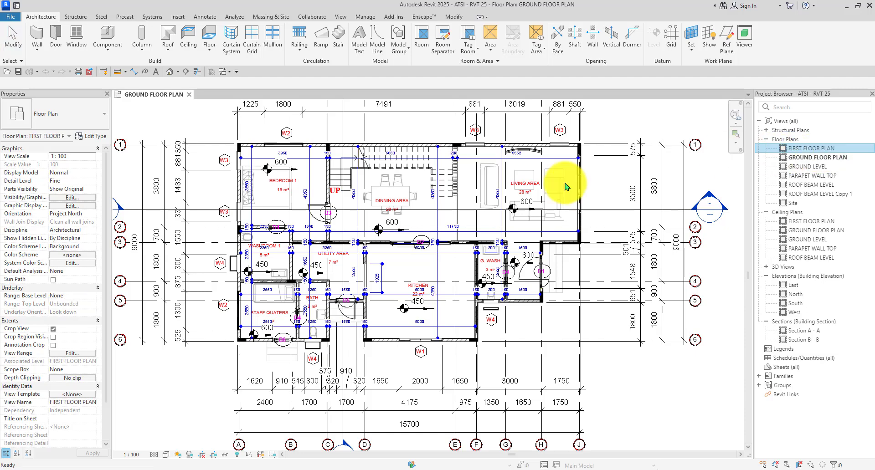
{"action": "scroll", "coordinate": [396, 191], "scroll_direction": "up", "scroll_amount": 2}
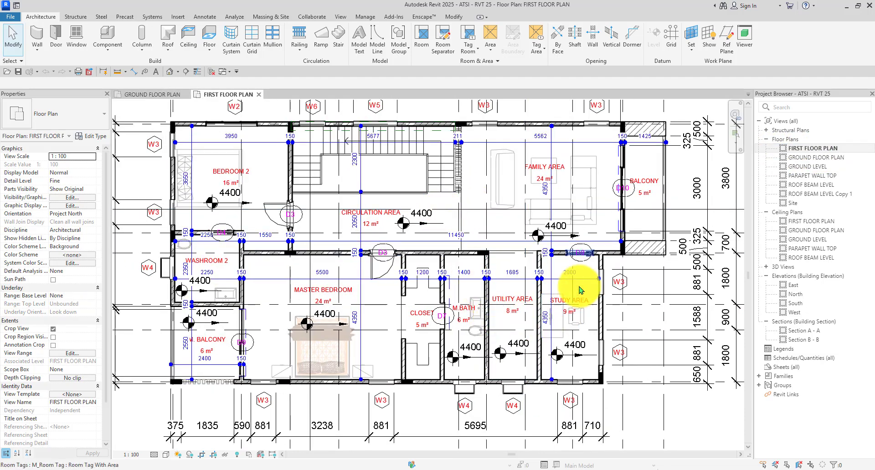
{"action": "scroll", "coordinate": [611, 297], "scroll_direction": "up", "scroll_amount": 1}
{"action": "scroll", "coordinate": [622, 214], "scroll_direction": "up", "scroll_amount": 1}
{"action": "scroll", "coordinate": [622, 215], "scroll_direction": "up", "scroll_amount": 1}
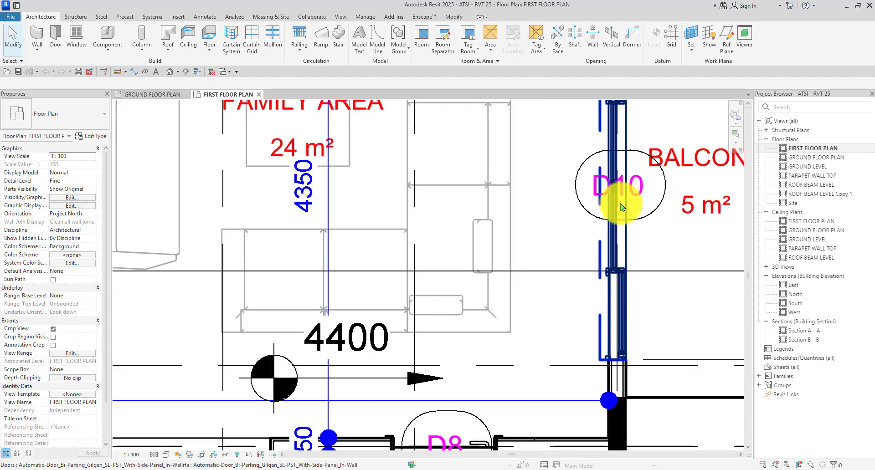
{"action": "scroll", "coordinate": [605, 207], "scroll_direction": "down", "scroll_amount": 1}
{"action": "scroll", "coordinate": [605, 207], "scroll_direction": "down", "scroll_amount": 3}
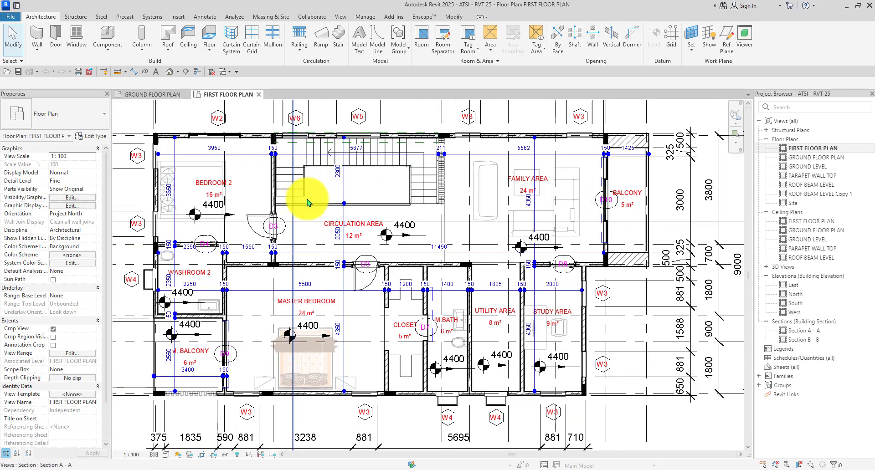
{"action": "scroll", "coordinate": [173, 324], "scroll_direction": "up", "scroll_amount": 1}
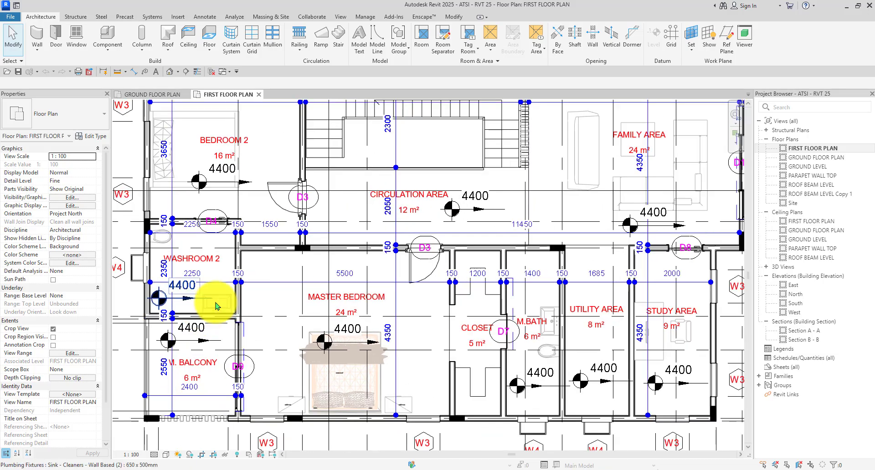
{"action": "scroll", "coordinate": [246, 342], "scroll_direction": "up", "scroll_amount": 3}
{"action": "scroll", "coordinate": [243, 311], "scroll_direction": "down", "scroll_amount": 3}
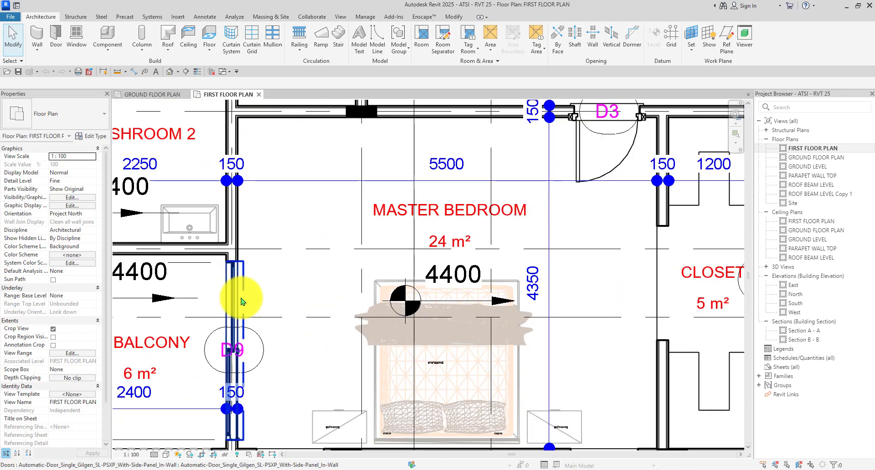
{"action": "scroll", "coordinate": [244, 302], "scroll_direction": "down", "scroll_amount": 1}
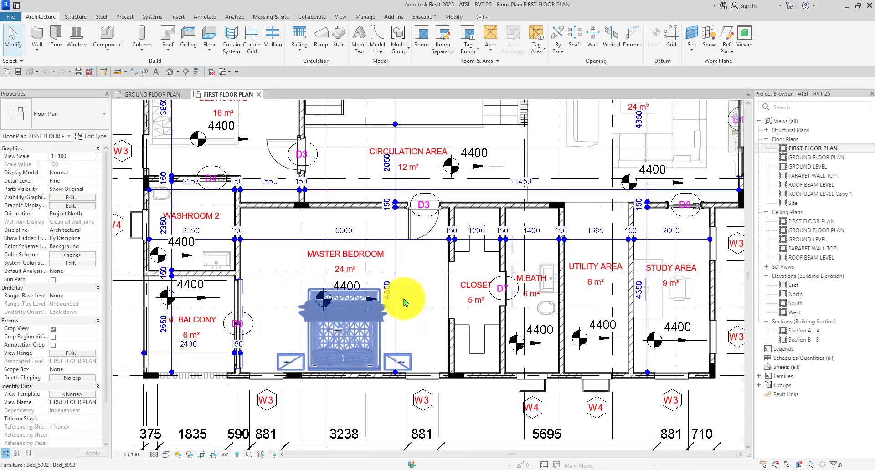
{"action": "scroll", "coordinate": [351, 301], "scroll_direction": "down", "scroll_amount": 2}
{"action": "scroll", "coordinate": [438, 260], "scroll_direction": "down", "scroll_amount": 1}
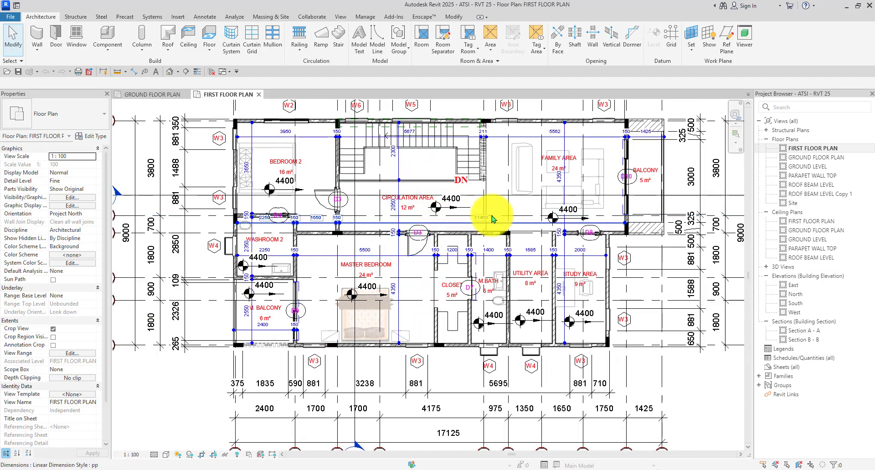
{"action": "scroll", "coordinate": [342, 264], "scroll_direction": "down", "scroll_amount": 1}
Return to the GROUND FLOOR PLAN and zoom in on it.
{"action": "left_click", "coordinate": [146, 94]}
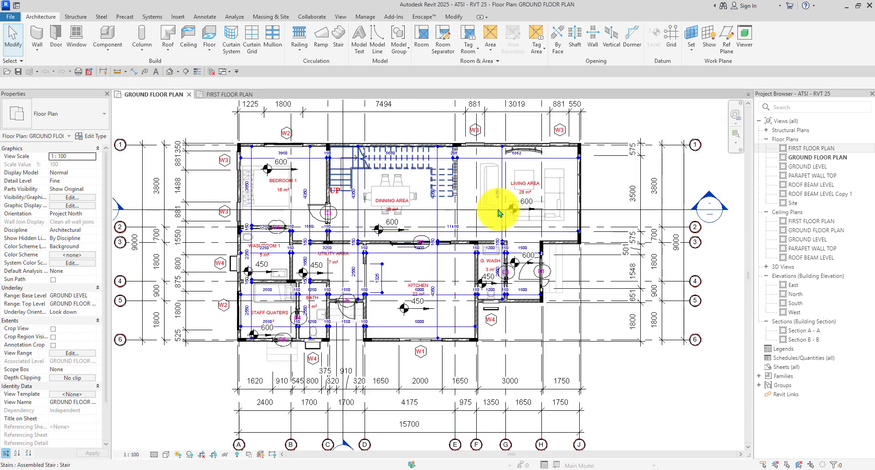
{"action": "scroll", "coordinate": [579, 207], "scroll_direction": "up", "scroll_amount": 2}
{"action": "scroll", "coordinate": [339, 242], "scroll_direction": "up", "scroll_amount": 1}
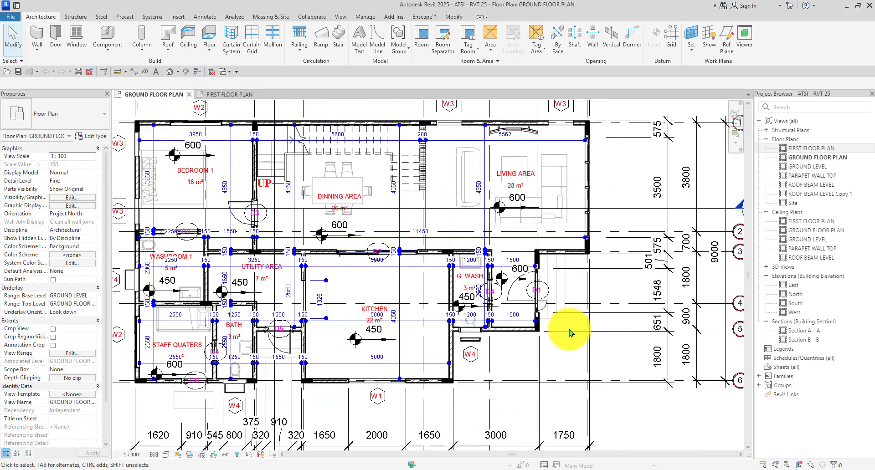
{"action": "scroll", "coordinate": [542, 296], "scroll_direction": "up", "scroll_amount": 3}
Rename the first door's 900x2100 type to D1.
{"action": "left_click", "coordinate": [517, 323]}
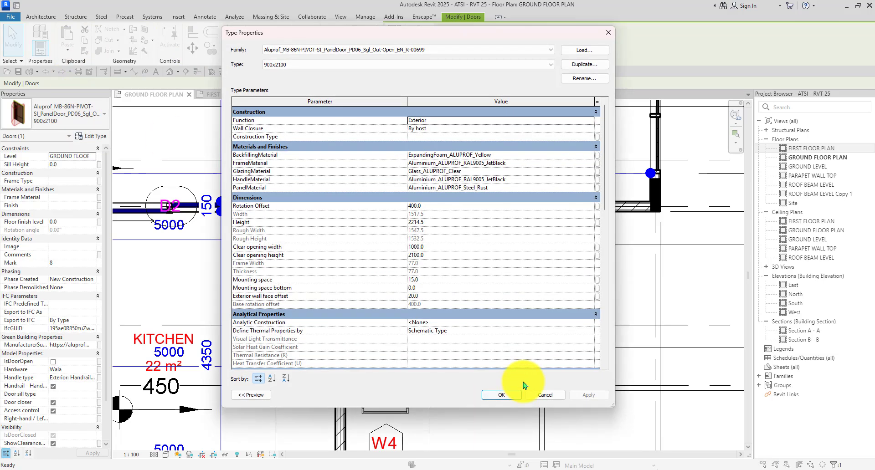
{"action": "left_click", "coordinate": [578, 79]}
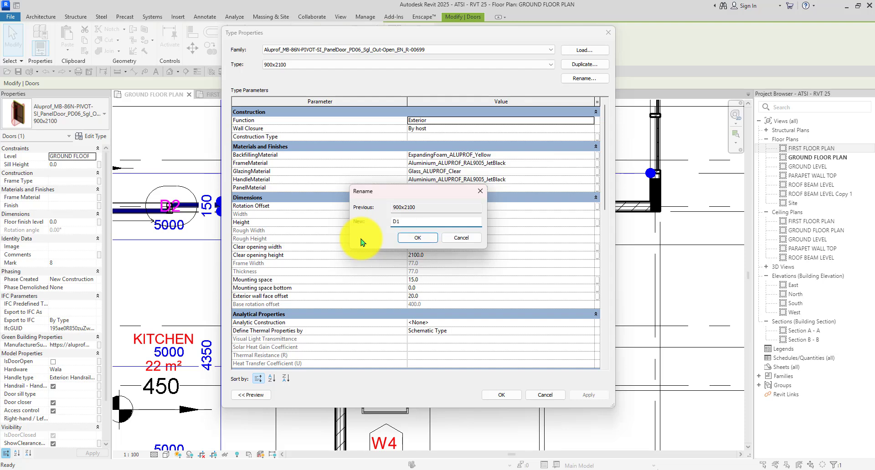
{"action": "type", "text": "D1"}
{"action": "left_click", "coordinate": [418, 237]}
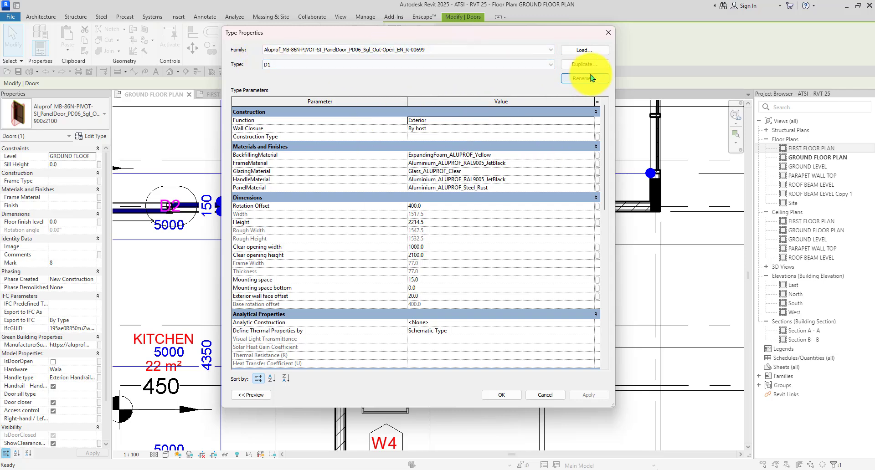
{"action": "left_click_drag", "start_coordinate": [431, 35], "coordinate": [454, 52]}
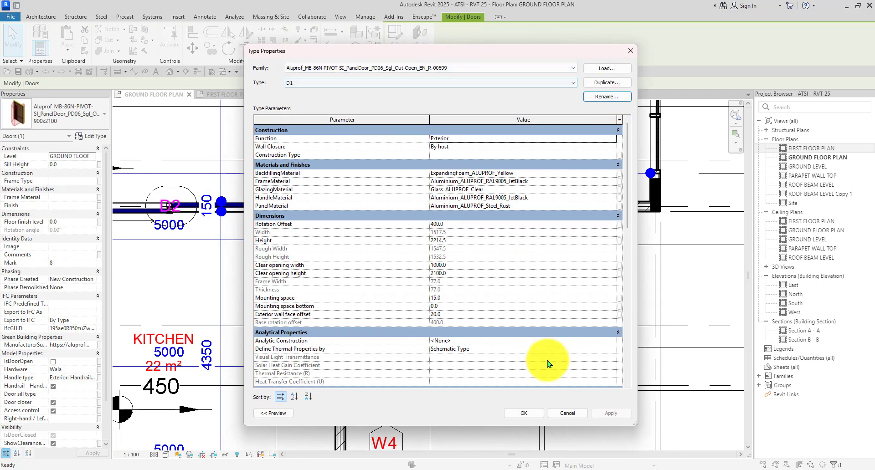
{"action": "left_click", "coordinate": [514, 413]}
{"action": "scroll", "coordinate": [394, 238], "scroll_direction": "down", "scroll_amount": 6}
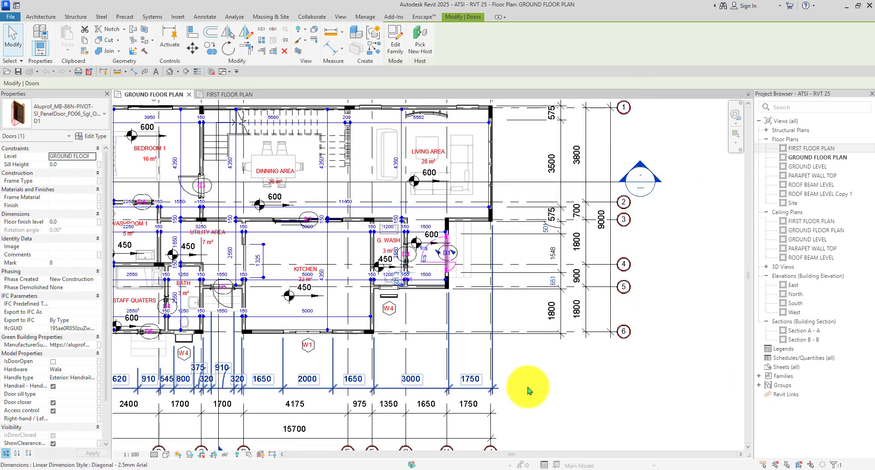
{"action": "left_click", "coordinate": [530, 401]}
{"action": "scroll", "coordinate": [424, 173], "scroll_direction": "up", "scroll_amount": 5}
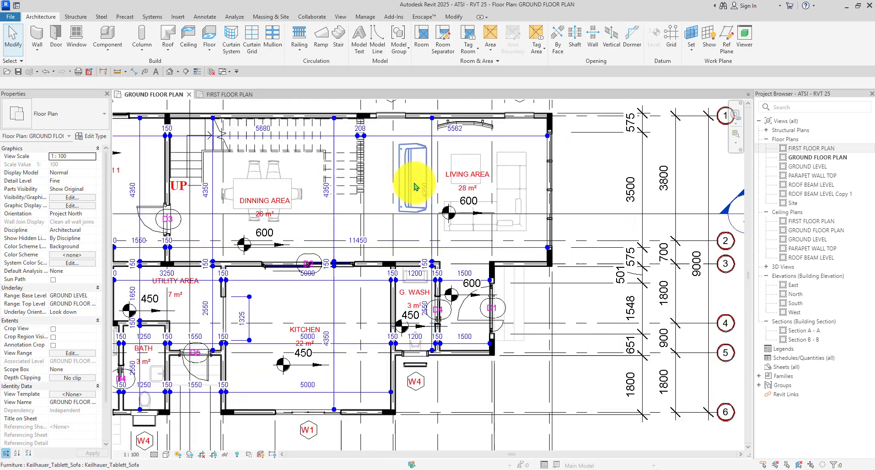
{"action": "scroll", "coordinate": [410, 175], "scroll_direction": "down", "scroll_amount": 3}
{"action": "scroll", "coordinate": [319, 269], "scroll_direction": "up", "scroll_amount": 5}
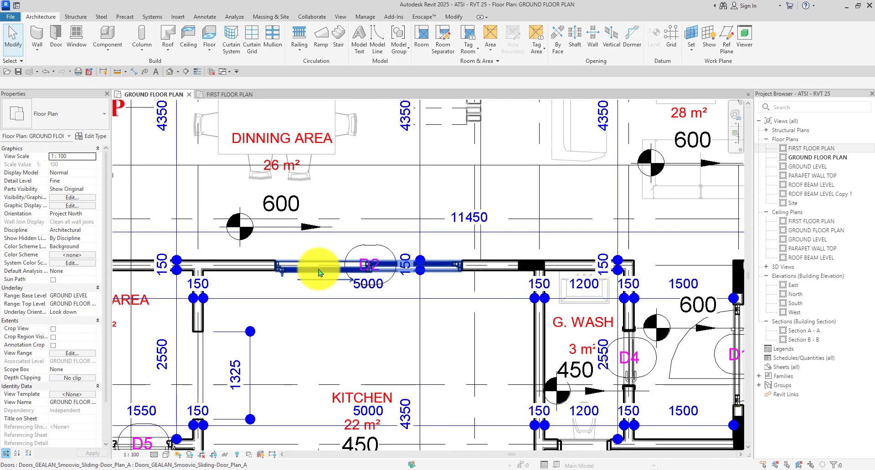
Rename the GEALAN sliding door's type to D2.
{"action": "left_click", "coordinate": [318, 269]}
{"action": "left_click", "coordinate": [91, 136]}
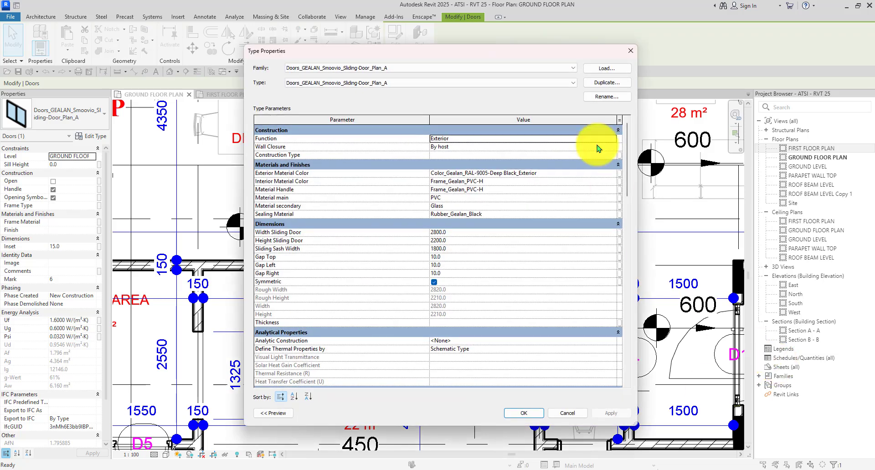
{"action": "left_click", "coordinate": [609, 98]}
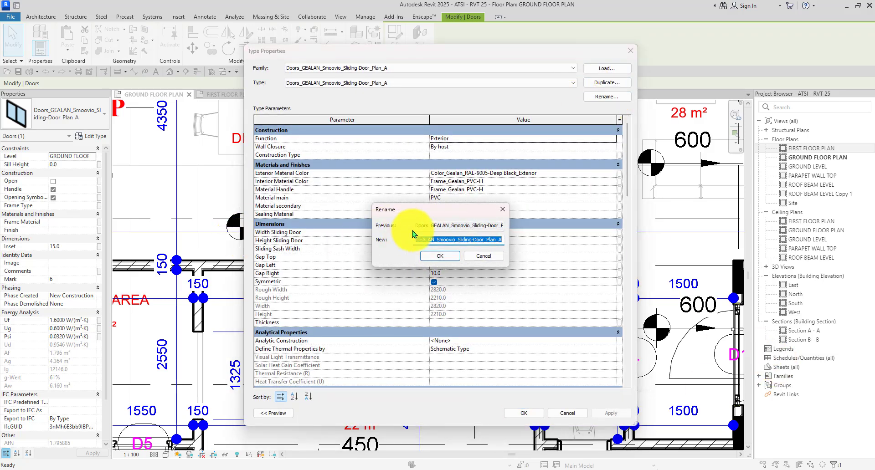
{"action": "type", "text": "D2"}
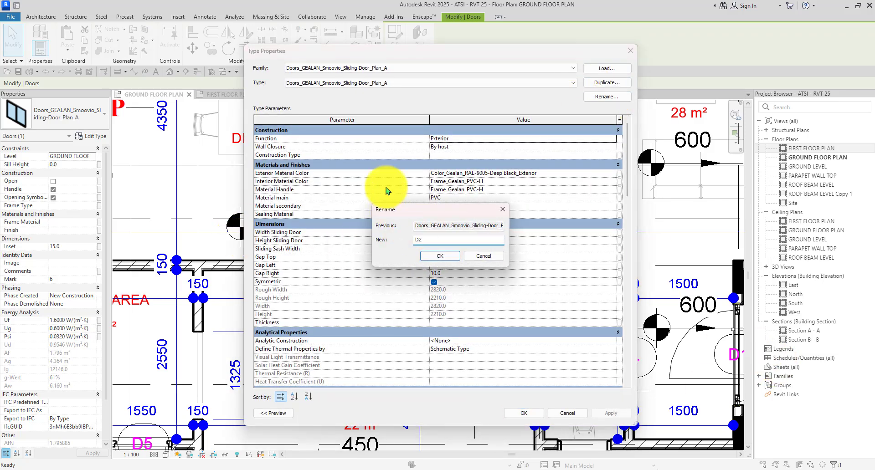
{"action": "left_click", "coordinate": [441, 256]}
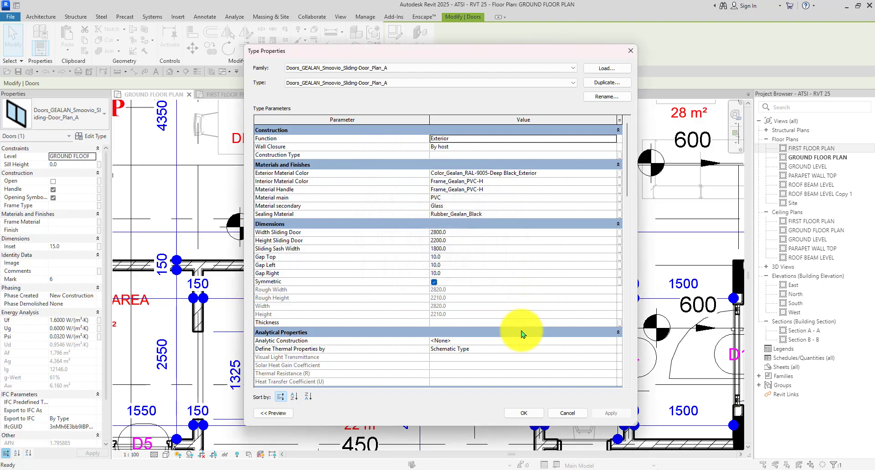
{"action": "left_click", "coordinate": [524, 415]}
{"action": "scroll", "coordinate": [351, 175], "scroll_direction": "down", "scroll_amount": 5}
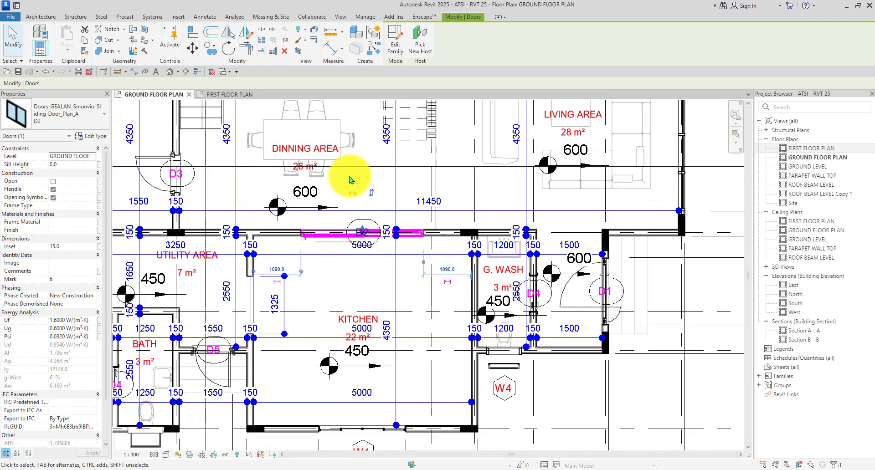
{"action": "left_click", "coordinate": [575, 352]}
{"action": "scroll", "coordinate": [274, 215], "scroll_direction": "up", "scroll_amount": 4}
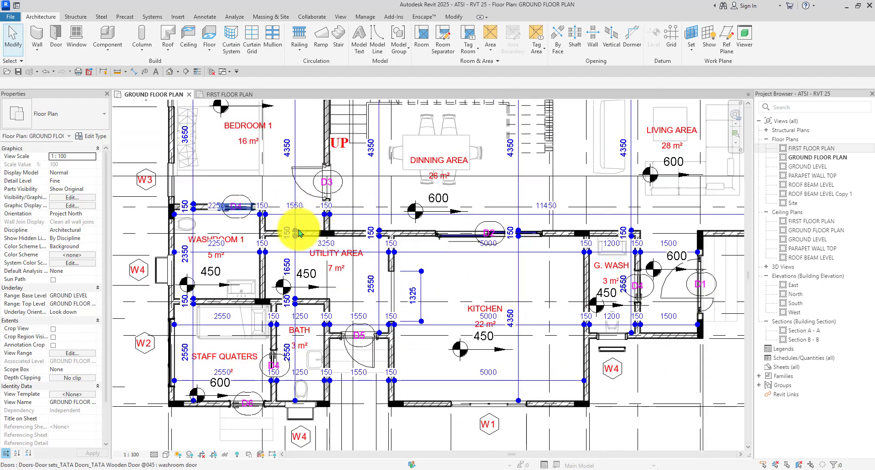
{"action": "scroll", "coordinate": [299, 233], "scroll_direction": "down", "scroll_amount": 2}
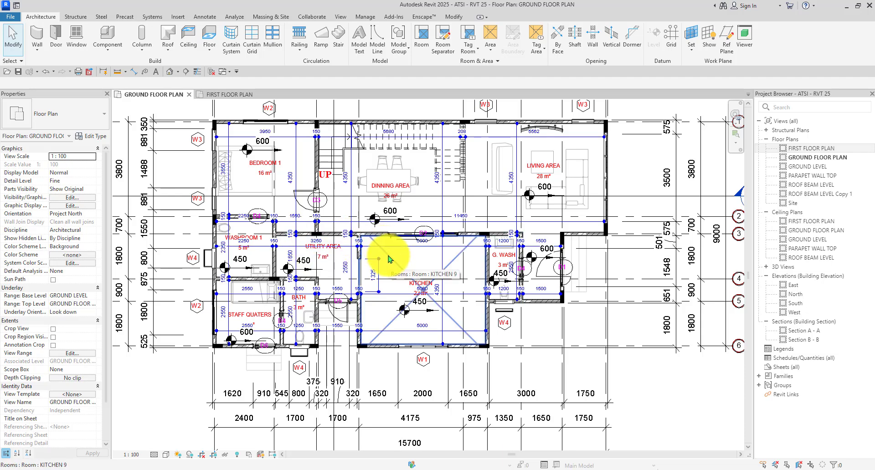
{"action": "scroll", "coordinate": [389, 276], "scroll_direction": "down", "scroll_amount": 2}
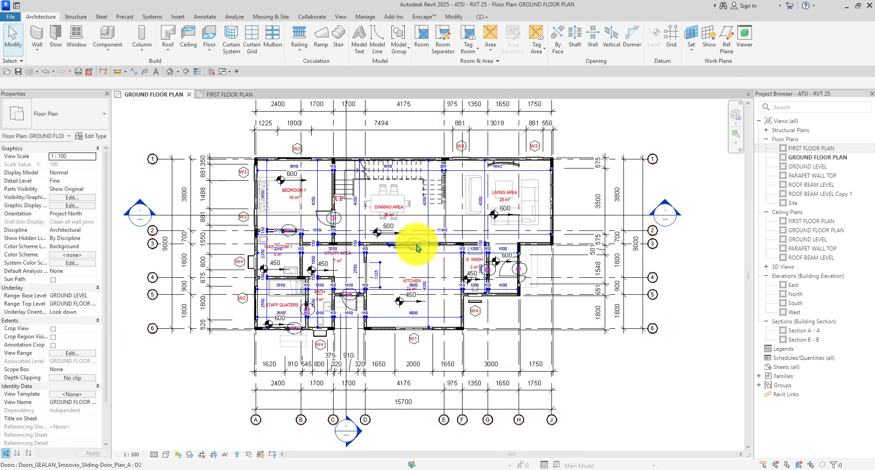
{"action": "scroll", "coordinate": [417, 246], "scroll_direction": "up", "scroll_amount": 5}
Rename the bedroom door's 910 x 2110mm type to D3.
{"action": "scroll", "coordinate": [402, 263], "scroll_direction": "up", "scroll_amount": 4}
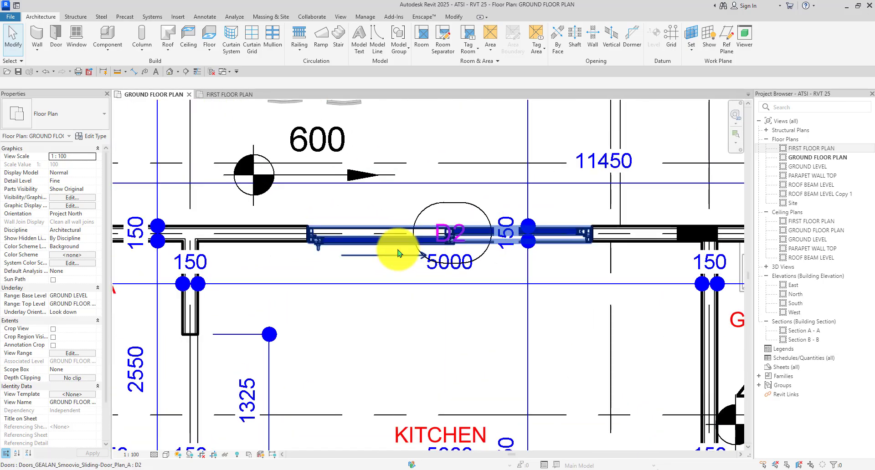
{"action": "scroll", "coordinate": [399, 250], "scroll_direction": "down", "scroll_amount": 2}
{"action": "scroll", "coordinate": [435, 275], "scroll_direction": "down", "scroll_amount": 3}
{"action": "scroll", "coordinate": [346, 268], "scroll_direction": "up", "scroll_amount": 2}
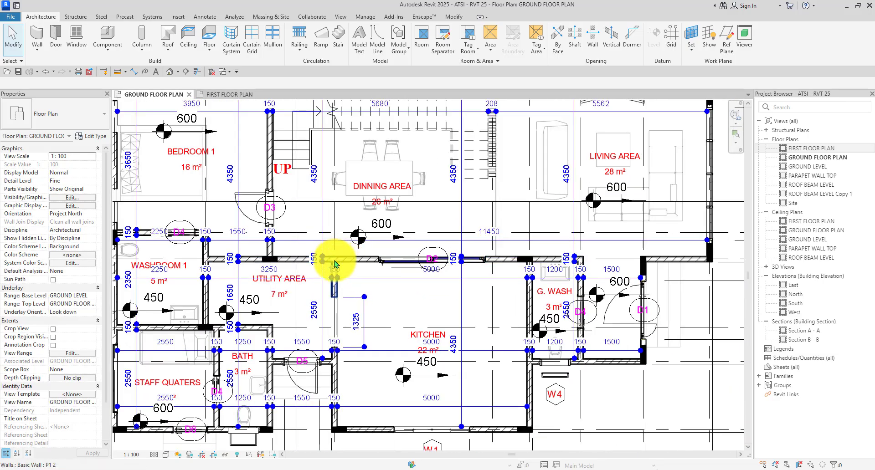
{"action": "scroll", "coordinate": [232, 210], "scroll_direction": "up", "scroll_amount": 3}
{"action": "left_click", "coordinate": [238, 213]}
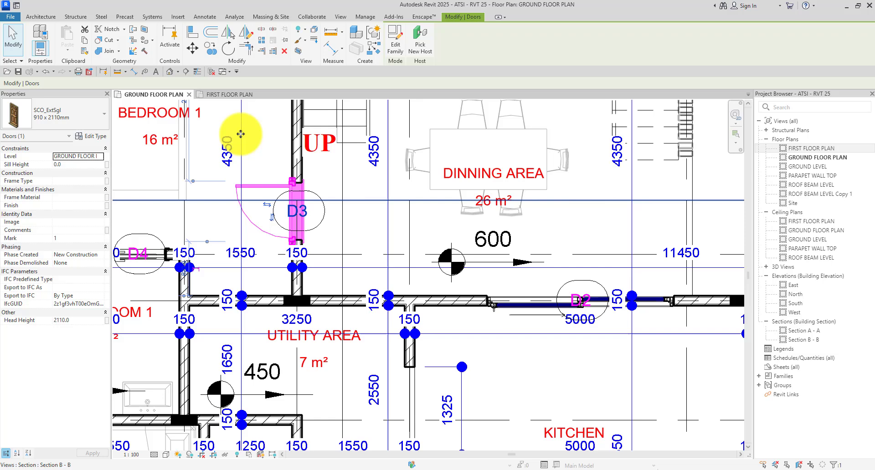
{"action": "left_click", "coordinate": [87, 135]}
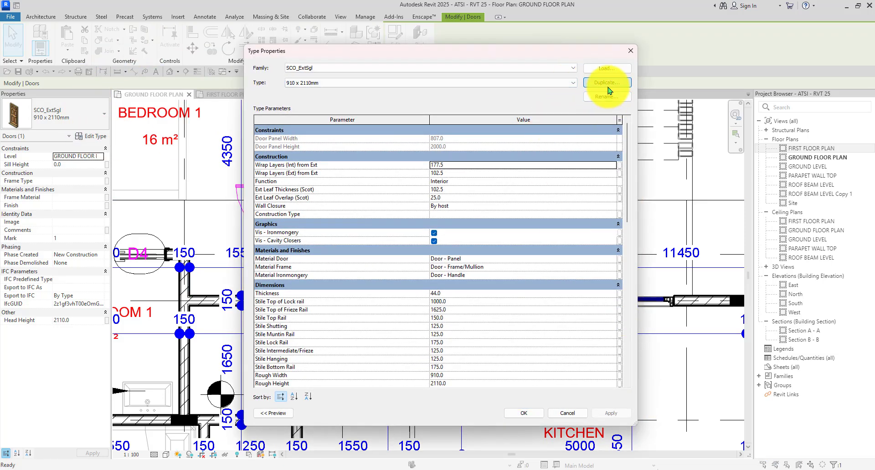
{"action": "left_click", "coordinate": [606, 84]}
{"action": "left_click", "coordinate": [473, 262]}
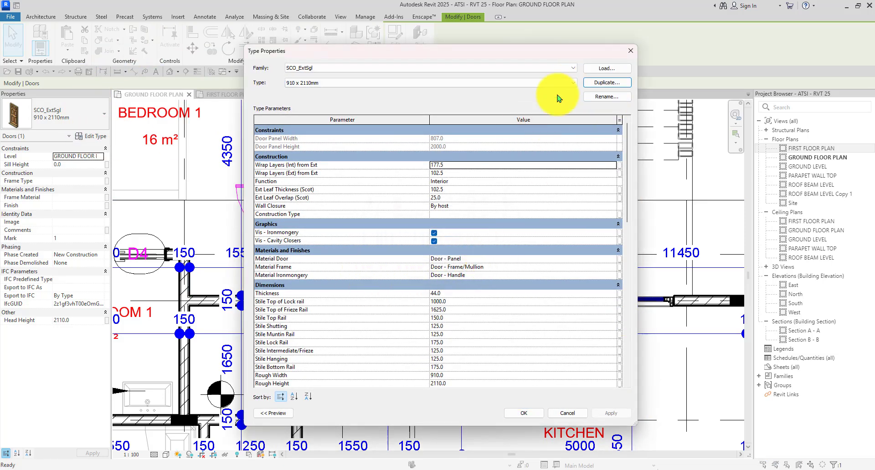
{"action": "left_click", "coordinate": [600, 96]}
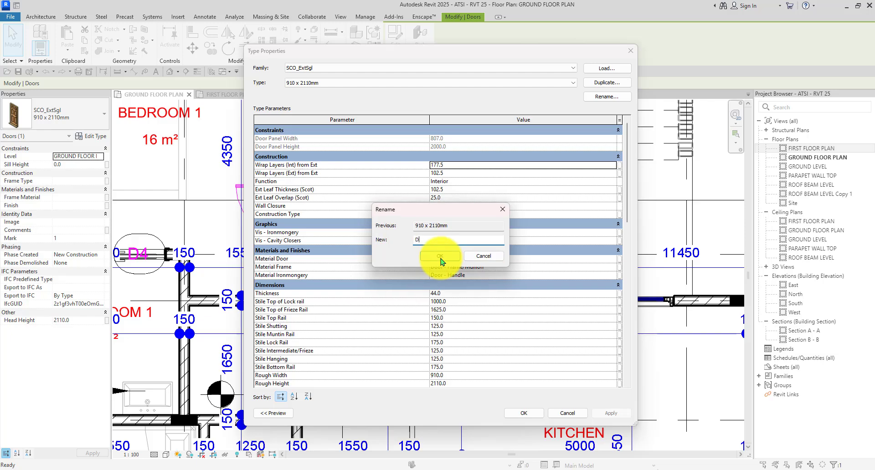
{"action": "type", "text": "D3"}
{"action": "left_click", "coordinate": [427, 255]}
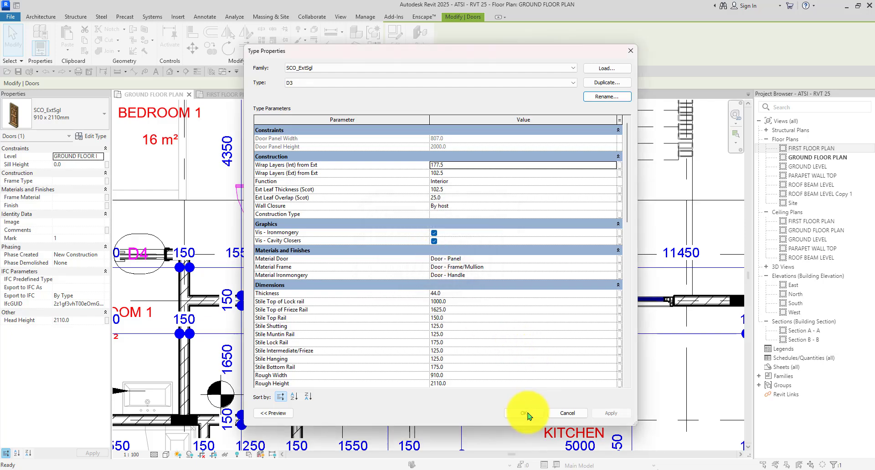
{"action": "left_click", "coordinate": [523, 412]}
{"action": "scroll", "coordinate": [367, 231], "scroll_direction": "down", "scroll_amount": 5}
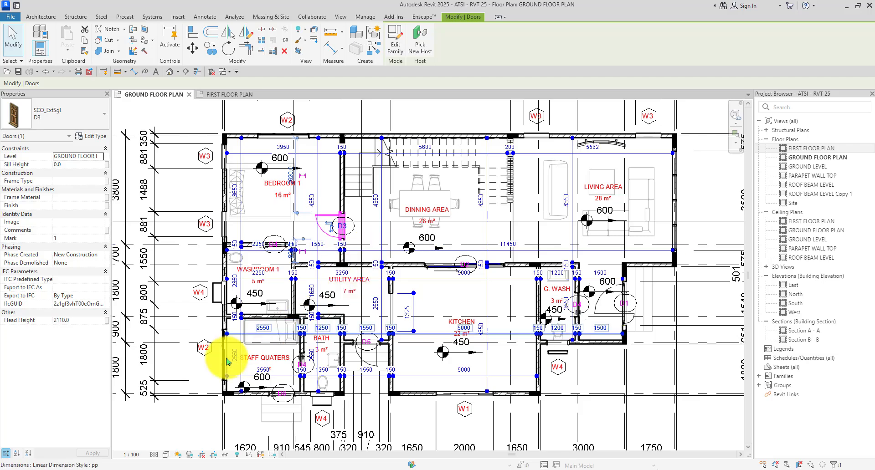
{"action": "key", "text": "Escape"}
Rename the G. WASH door's washroom door type to D4.
{"action": "scroll", "coordinate": [299, 333], "scroll_direction": "up", "scroll_amount": 5}
{"action": "scroll", "coordinate": [310, 239], "scroll_direction": "down", "scroll_amount": 2}
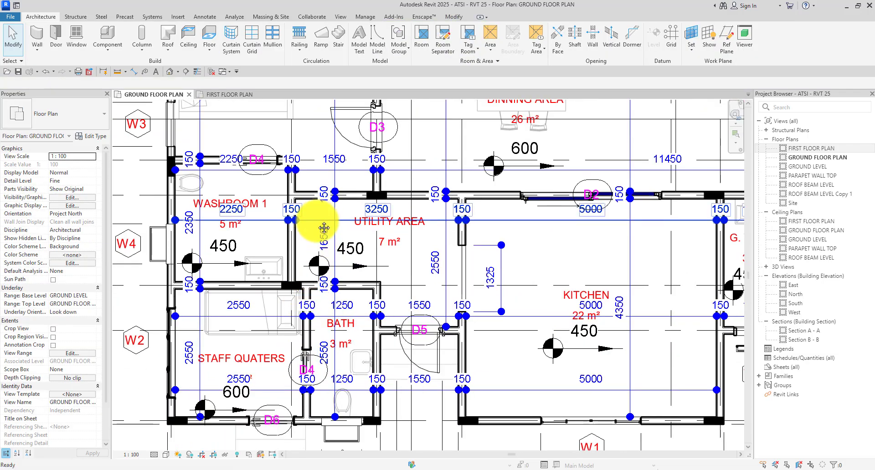
{"action": "scroll", "coordinate": [302, 257], "scroll_direction": "down", "scroll_amount": 3}
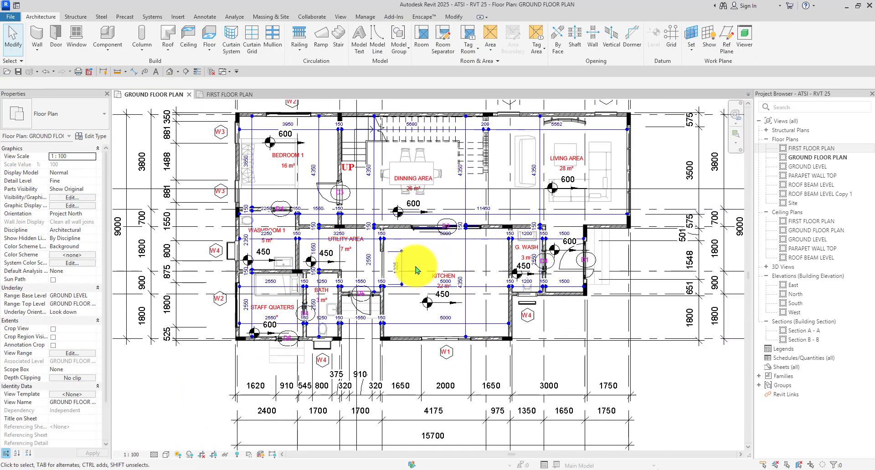
{"action": "middle_click_drag", "start_coordinate": [408, 280], "coordinate": [404, 299]}
{"action": "scroll", "coordinate": [535, 295], "scroll_direction": "up", "scroll_amount": 5}
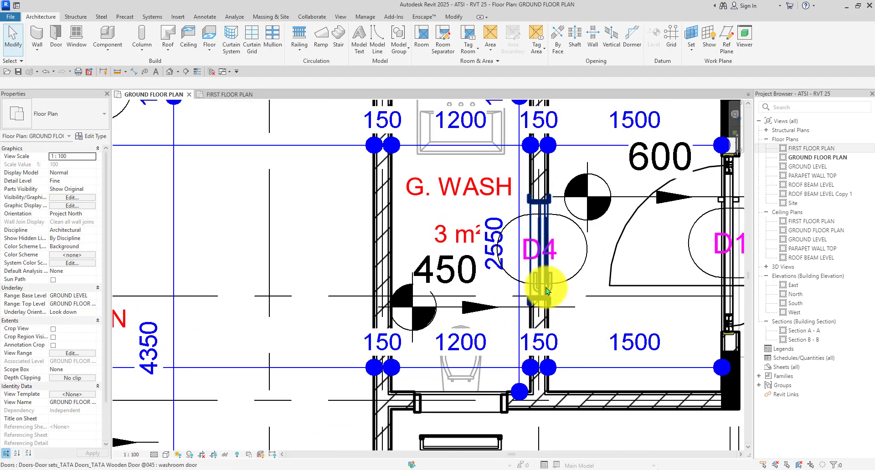
{"action": "left_click", "coordinate": [541, 246]}
{"action": "left_click", "coordinate": [99, 141]}
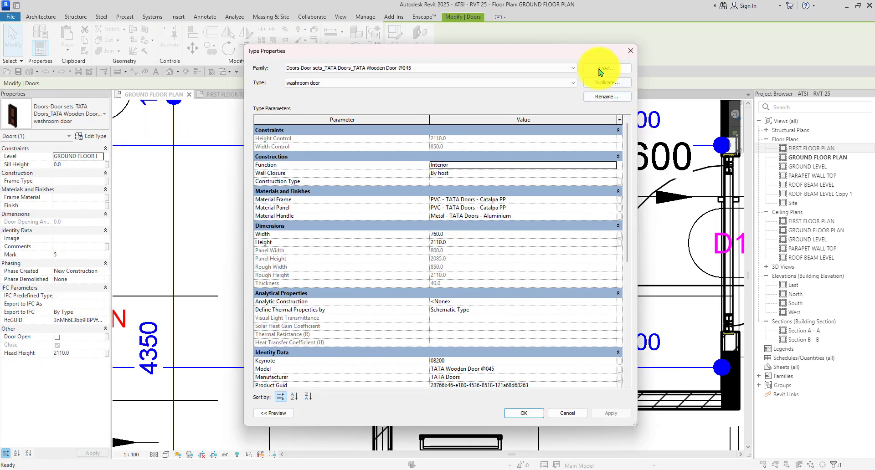
{"action": "left_click_drag", "start_coordinate": [478, 53], "coordinate": [488, 35]}
{"action": "left_click", "coordinate": [605, 63]}
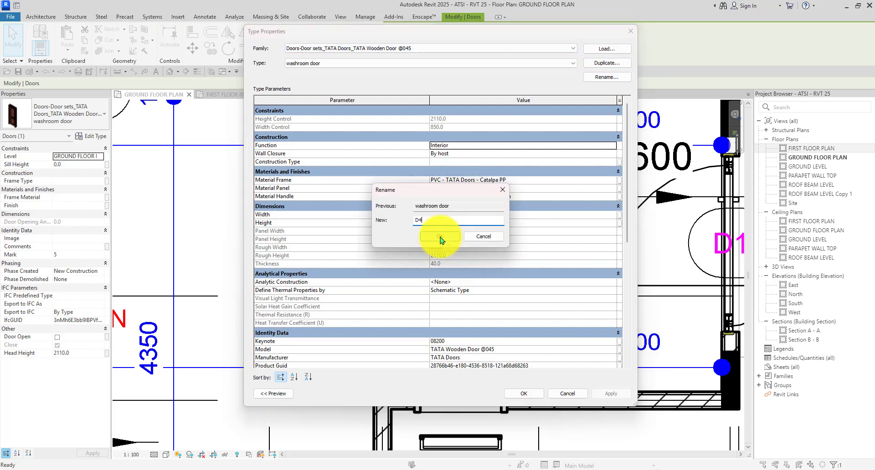
{"action": "left_click", "coordinate": [433, 238]}
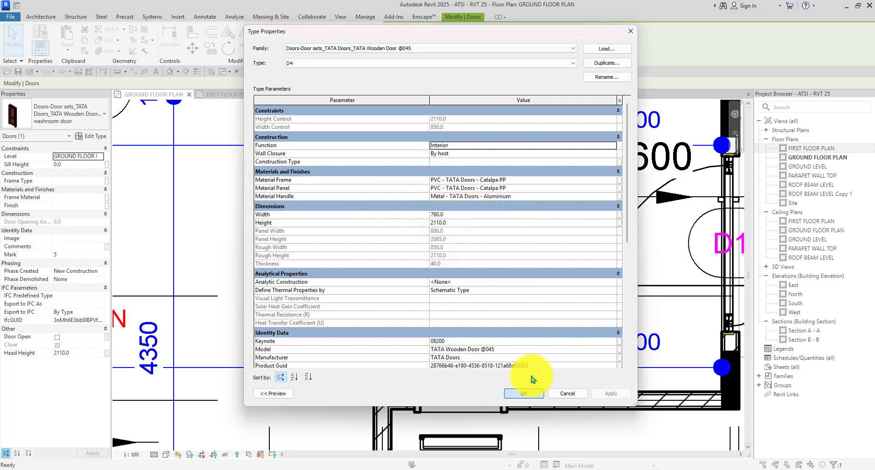
{"action": "left_click", "coordinate": [524, 393]}
{"action": "scroll", "coordinate": [518, 277], "scroll_direction": "down", "scroll_amount": 5}
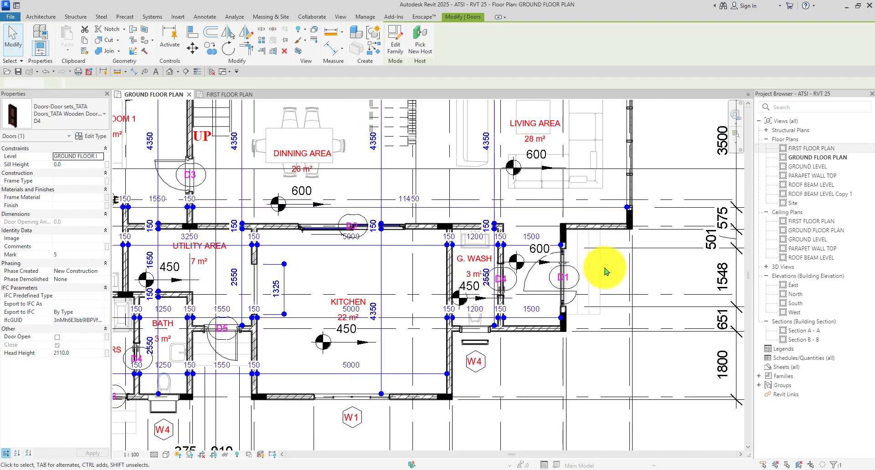
{"action": "left_click", "coordinate": [605, 272]}
{"action": "scroll", "coordinate": [605, 272], "scroll_direction": "down", "scroll_amount": 2}
{"action": "scroll", "coordinate": [254, 360], "scroll_direction": "up", "scroll_amount": 2}
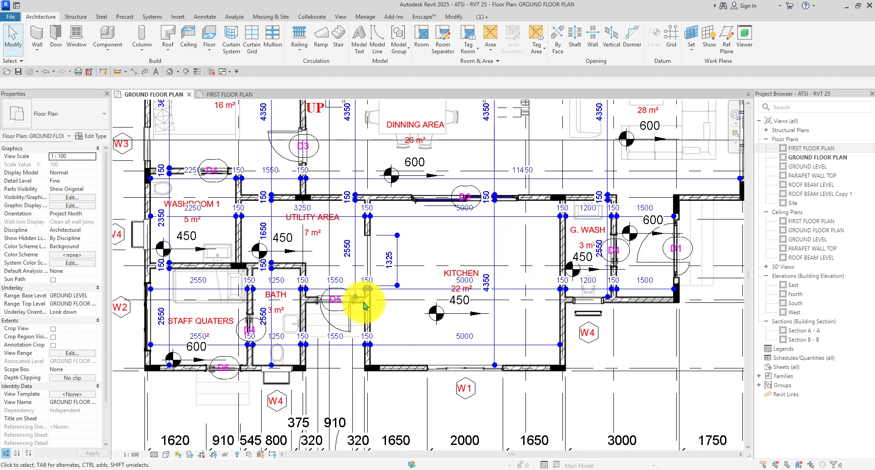
Rename the bath wall door's type to D5.
{"action": "scroll", "coordinate": [365, 354], "scroll_direction": "up", "scroll_amount": 2}
{"action": "left_click", "coordinate": [338, 346]}
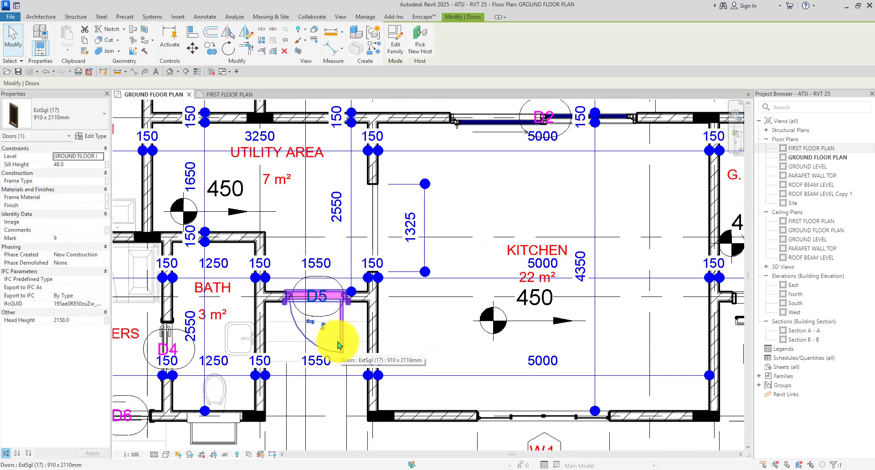
{"action": "left_click", "coordinate": [91, 135]}
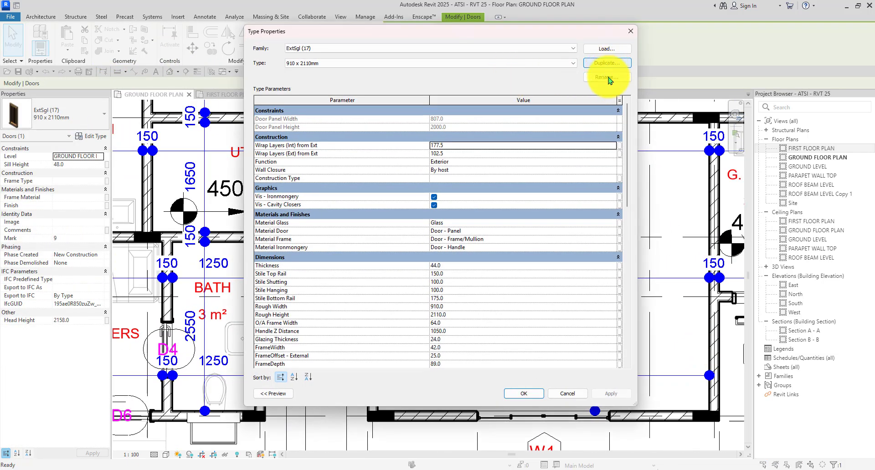
{"action": "left_click", "coordinate": [608, 77]}
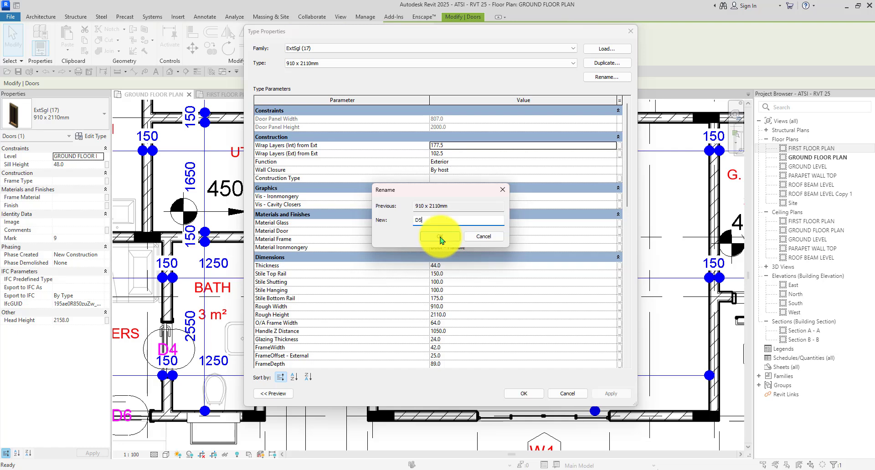
{"action": "type", "text": "D5"}
{"action": "left_click", "coordinate": [457, 237]}
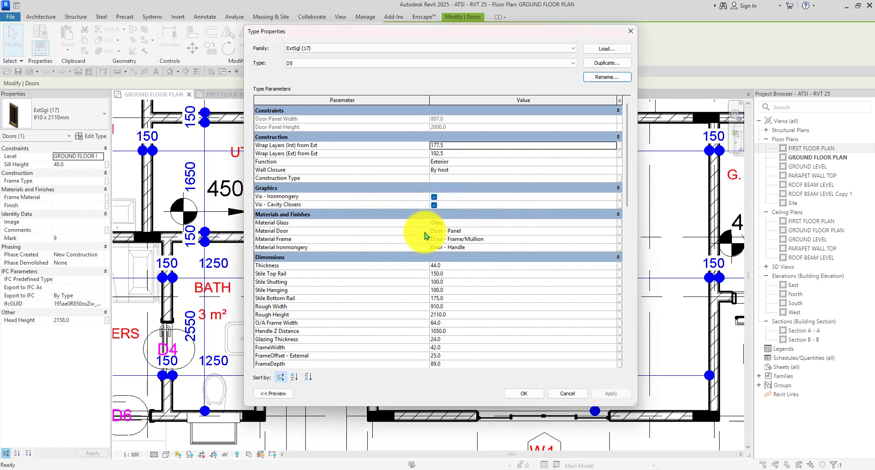
{"action": "scroll", "coordinate": [469, 308], "scroll_direction": "down", "scroll_amount": 5}
{"action": "scroll", "coordinate": [478, 320], "scroll_direction": "down", "scroll_amount": 1}
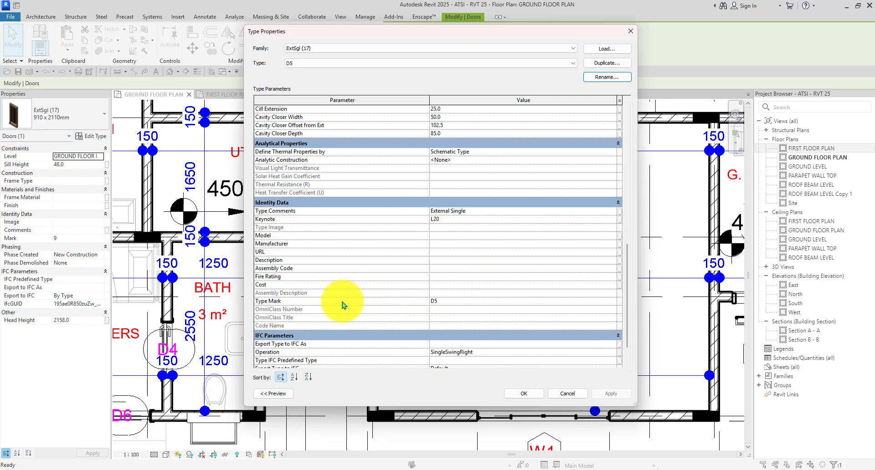
{"action": "left_click", "coordinate": [532, 394]}
{"action": "scroll", "coordinate": [561, 373], "scroll_direction": "down", "scroll_amount": 4}
{"action": "key", "text": "Escape"}
Rename the staff quarters door's Door@045 type to D6.
{"action": "scroll", "coordinate": [347, 361], "scroll_direction": "up", "scroll_amount": 5}
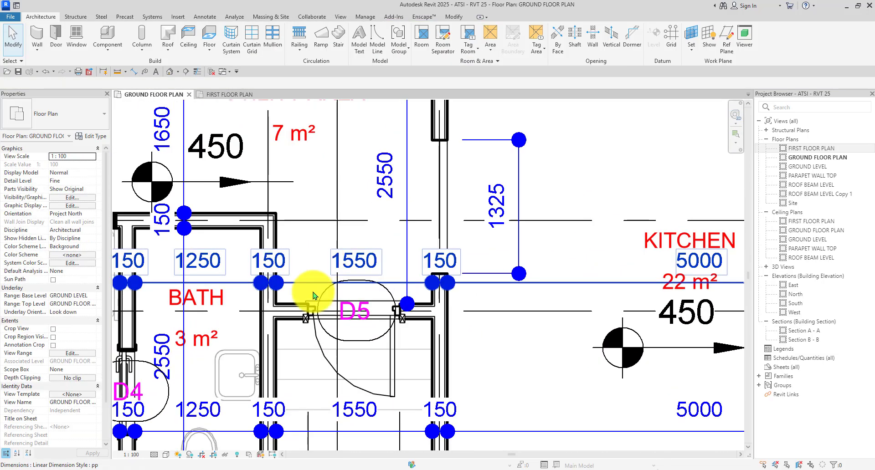
{"action": "scroll", "coordinate": [380, 296], "scroll_direction": "down", "scroll_amount": 4}
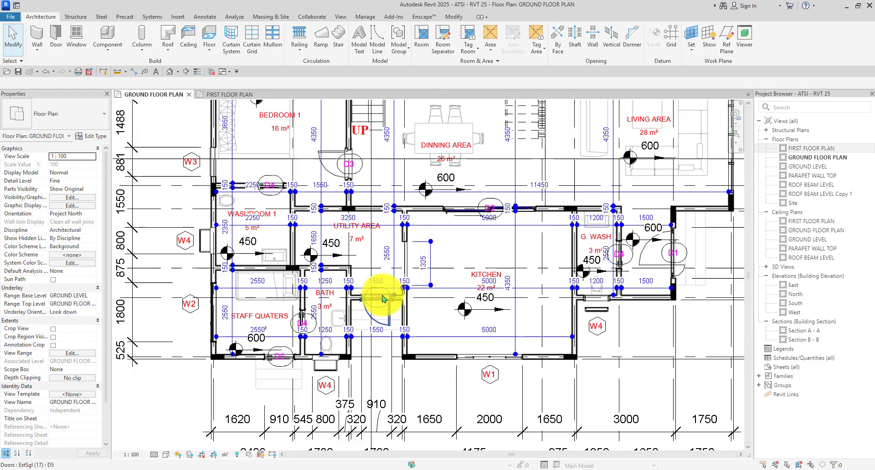
{"action": "scroll", "coordinate": [382, 299], "scroll_direction": "down", "scroll_amount": 3}
{"action": "scroll", "coordinate": [306, 318], "scroll_direction": "up", "scroll_amount": 4}
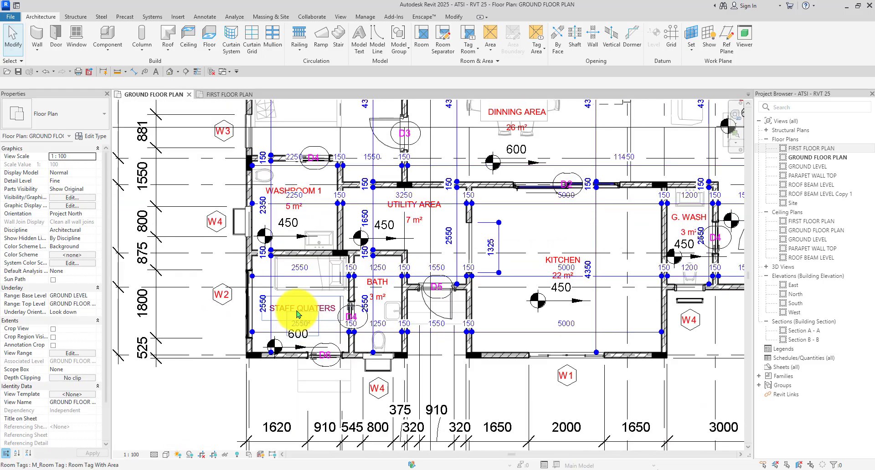
{"action": "scroll", "coordinate": [315, 357], "scroll_direction": "up", "scroll_amount": 4}
{"action": "left_click", "coordinate": [318, 355]}
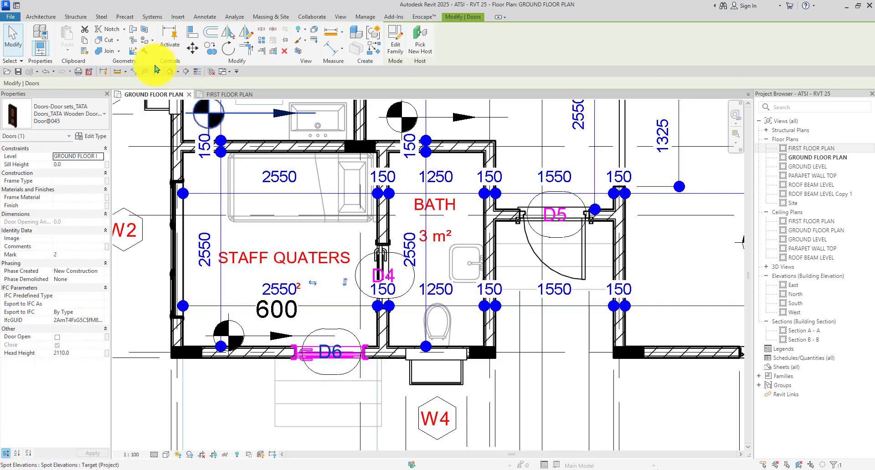
{"action": "left_click", "coordinate": [93, 136]}
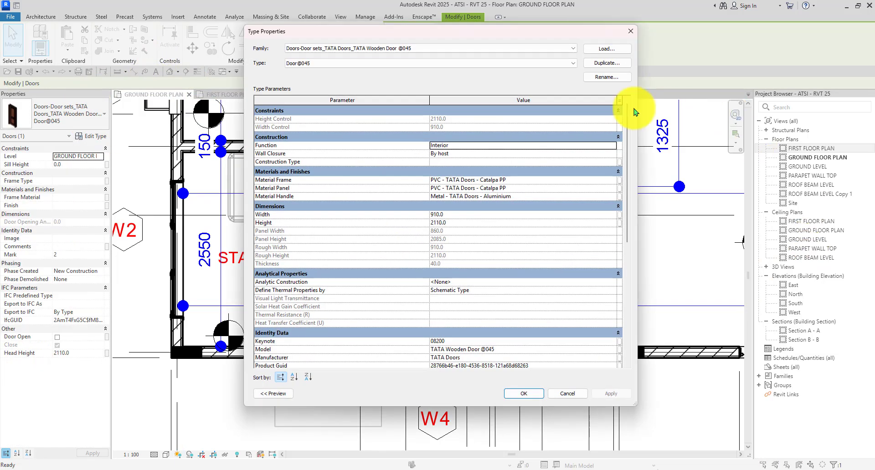
{"action": "left_click", "coordinate": [606, 77]}
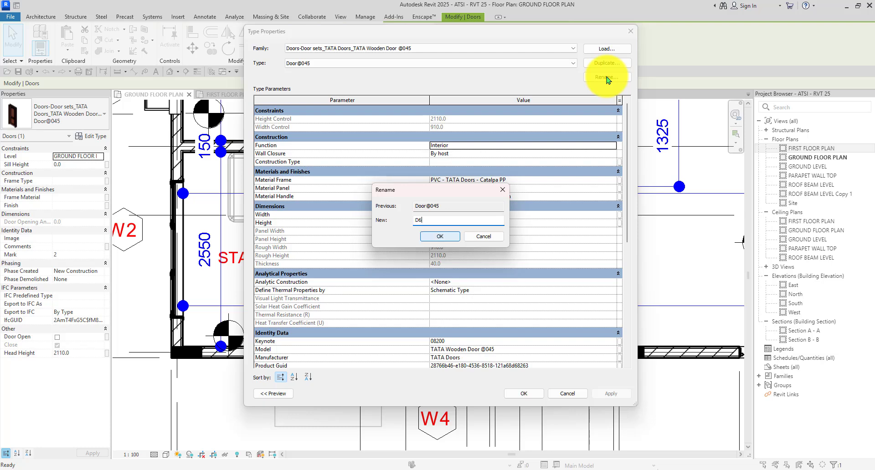
{"action": "left_click", "coordinate": [431, 239]}
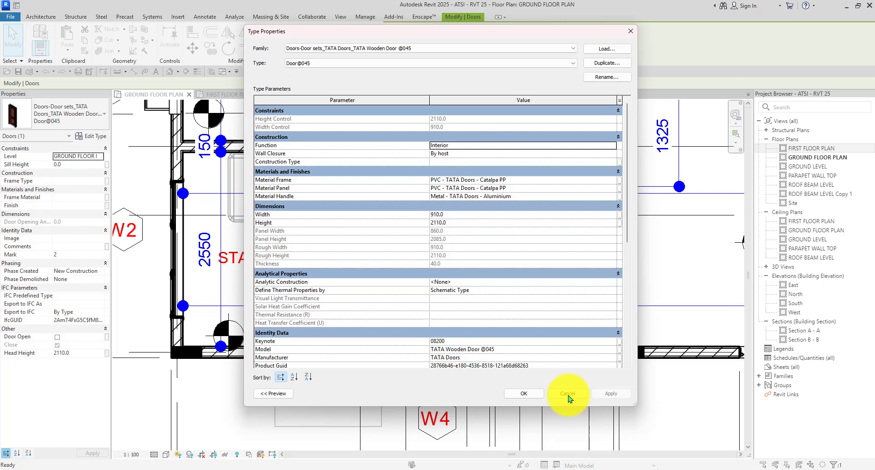
{"action": "left_click", "coordinate": [528, 395]}
{"action": "scroll", "coordinate": [341, 269], "scroll_direction": "down", "scroll_amount": 2}
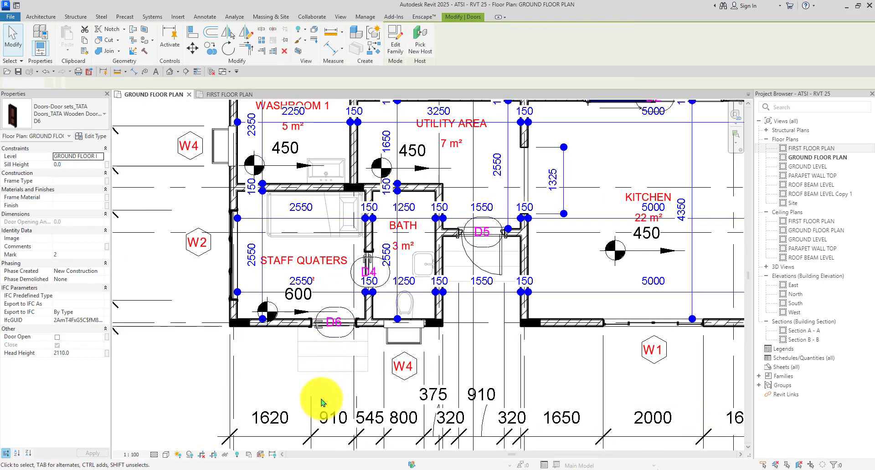
{"action": "key", "text": "Escape"}
{"action": "scroll", "coordinate": [321, 402], "scroll_direction": "down", "scroll_amount": 5}
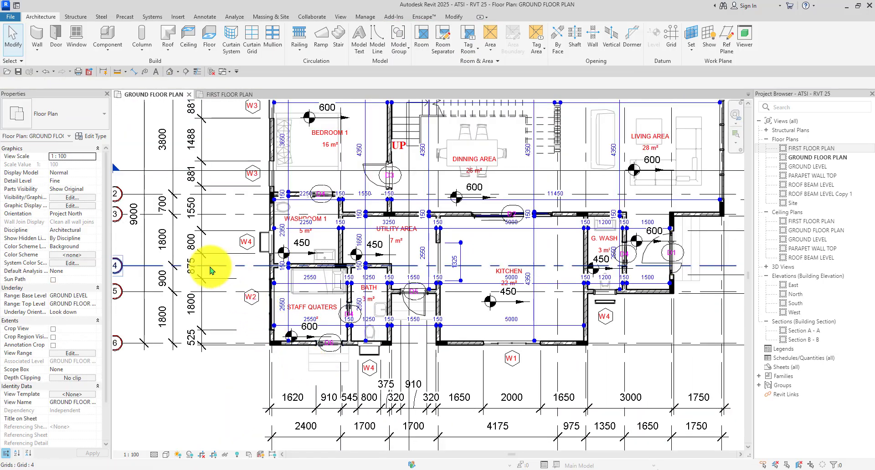
{"action": "scroll", "coordinate": [288, 359], "scroll_direction": "down", "scroll_amount": 1}
{"action": "scroll", "coordinate": [321, 311], "scroll_direction": "down", "scroll_amount": 1}
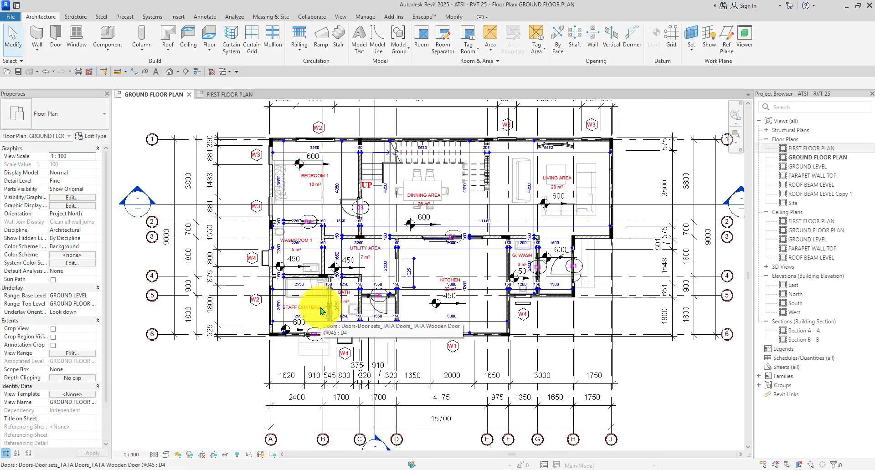
{"action": "scroll", "coordinate": [474, 232], "scroll_direction": "up", "scroll_amount": 3}
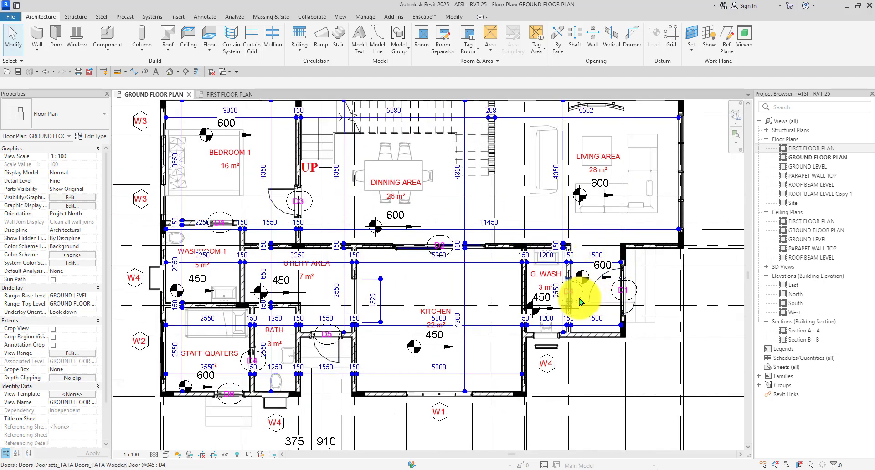
{"action": "scroll", "coordinate": [579, 301], "scroll_direction": "down", "scroll_amount": 4}
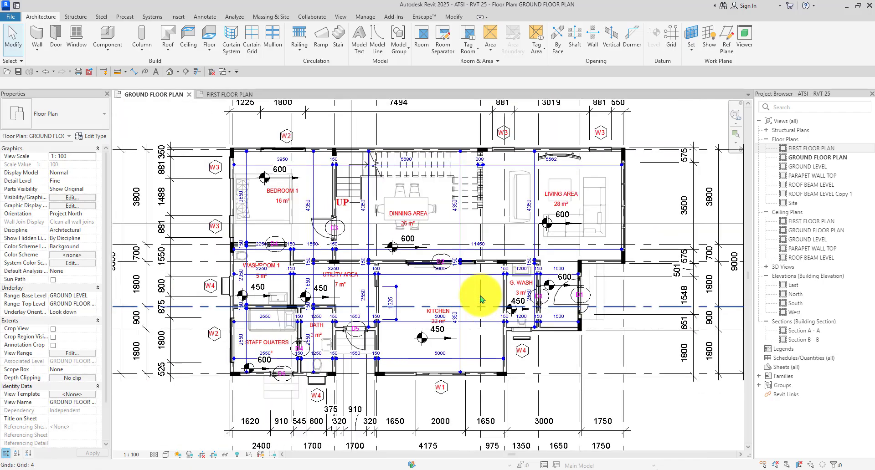
On the first floor plan, rename the automatic door type of door D7 (closet/M.BATH) to D7.
{"action": "left_click", "coordinate": [214, 97]}
{"action": "scroll", "coordinate": [228, 222], "scroll_direction": "up", "scroll_amount": 2}
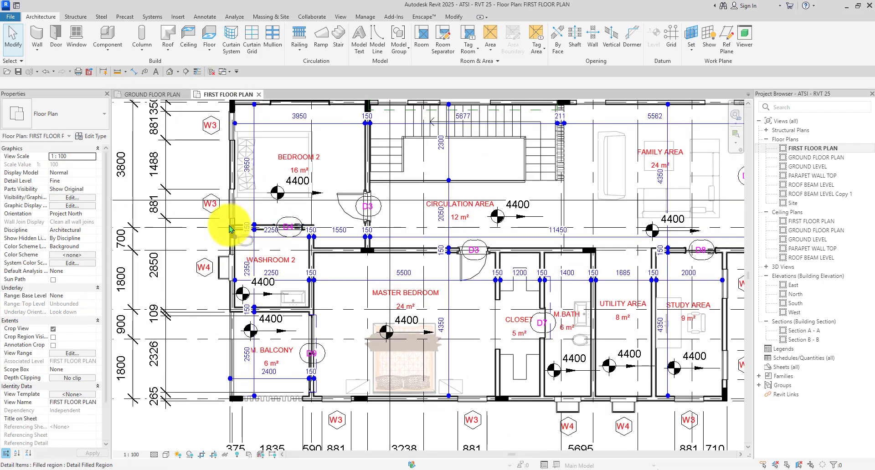
{"action": "scroll", "coordinate": [249, 290], "scroll_direction": "down", "scroll_amount": 2}
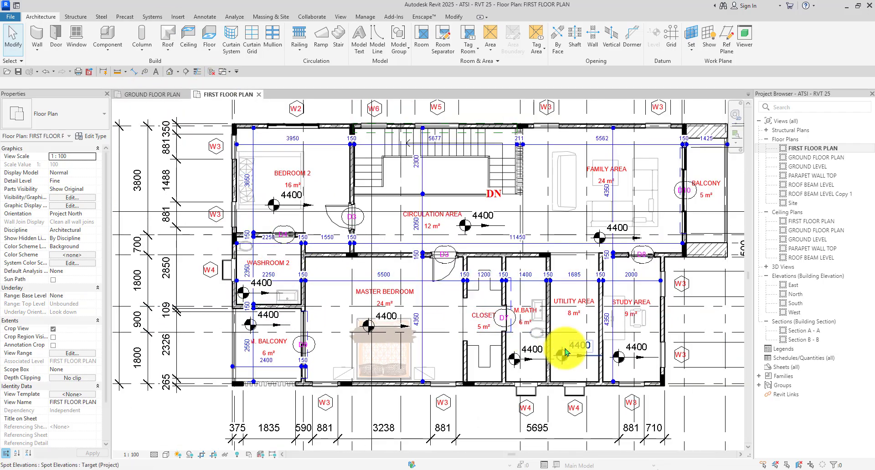
{"action": "scroll", "coordinate": [567, 341], "scroll_direction": "up", "scroll_amount": 2}
{"action": "scroll", "coordinate": [481, 321], "scroll_direction": "up", "scroll_amount": 2}
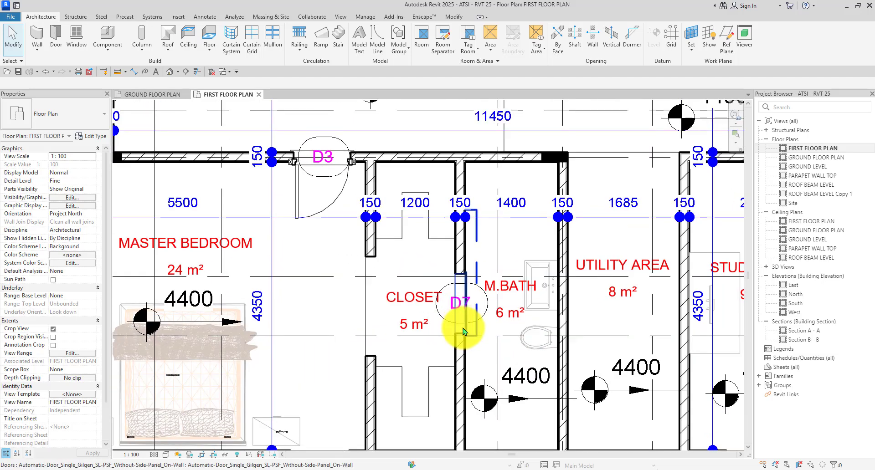
{"action": "left_click", "coordinate": [462, 331]}
{"action": "scroll", "coordinate": [357, 287], "scroll_direction": "down", "scroll_amount": 2}
{"action": "left_click", "coordinate": [91, 135]}
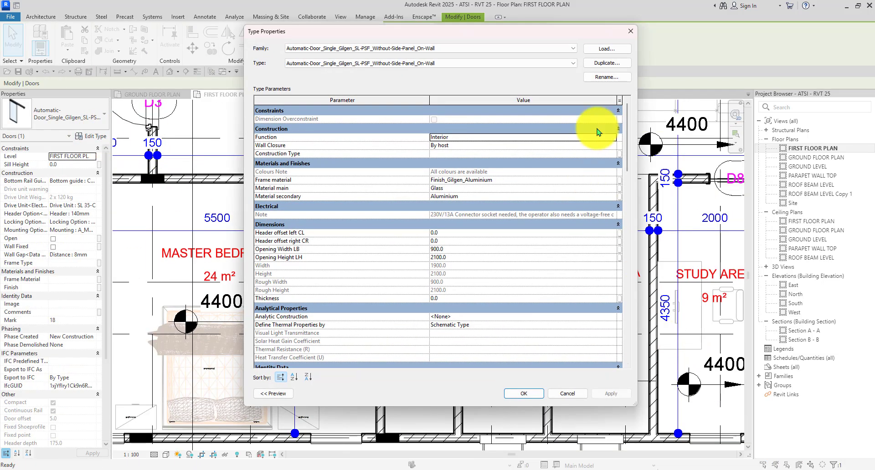
{"action": "left_click", "coordinate": [622, 77]}
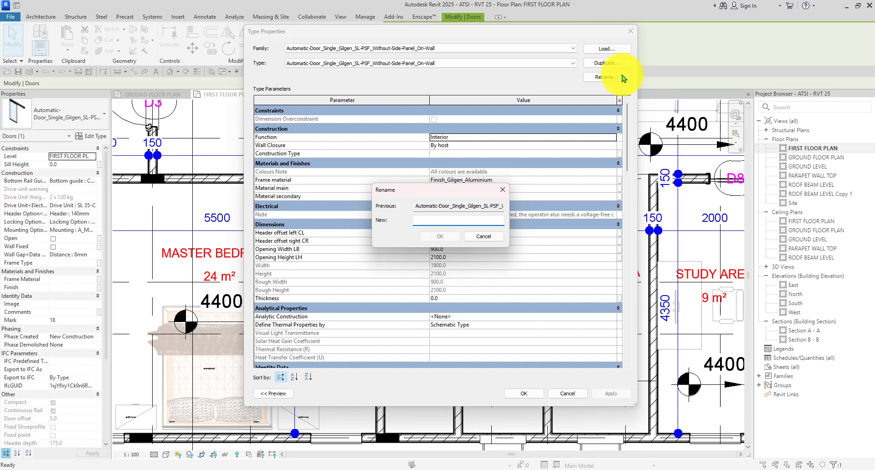
{"action": "type", "text": "D7"}
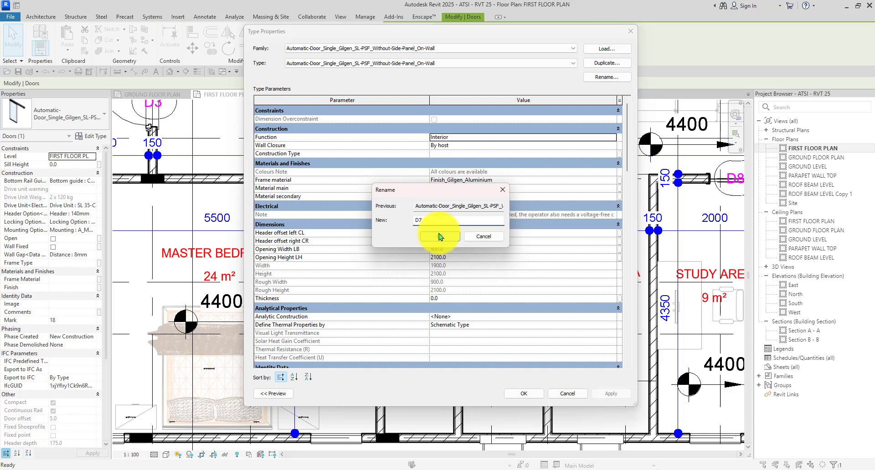
{"action": "left_click", "coordinate": [440, 236]}
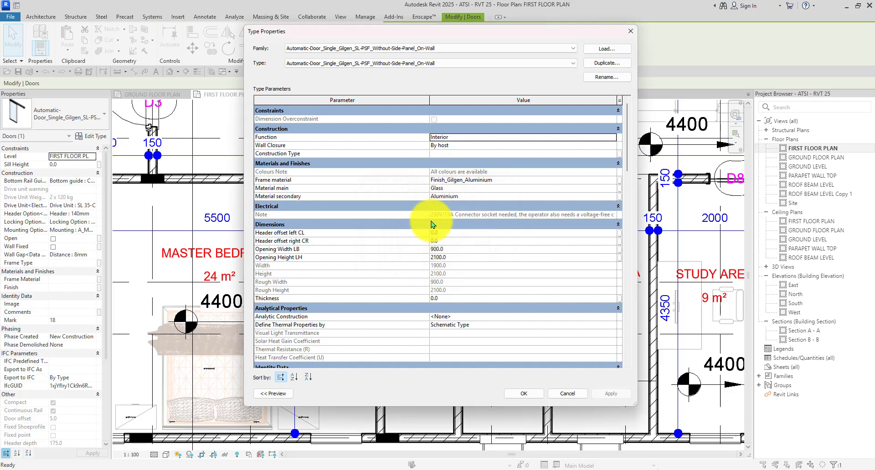
{"action": "left_click", "coordinate": [524, 394]}
{"action": "scroll", "coordinate": [357, 209], "scroll_direction": "down", "scroll_amount": 3}
{"action": "scroll", "coordinate": [377, 305], "scroll_direction": "up", "scroll_amount": 3}
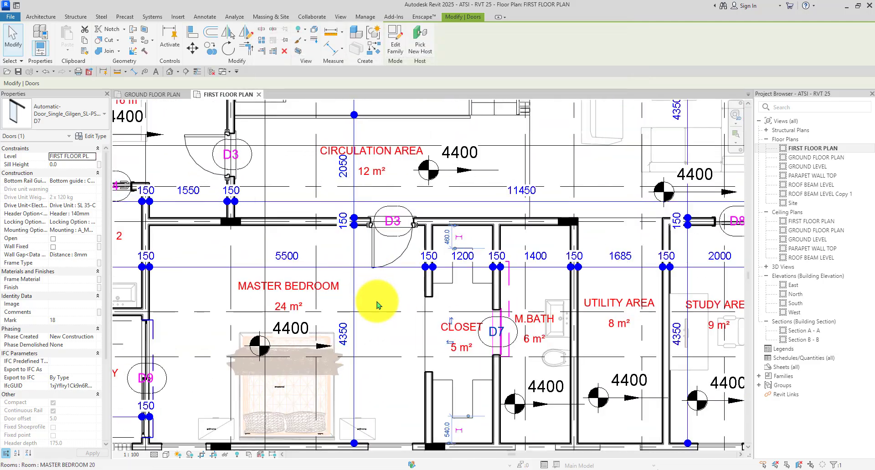
{"action": "left_click", "coordinate": [389, 338]}
Rename the washroom door 2 type of door D8 near the study to D8.
{"action": "scroll", "coordinate": [347, 279], "scroll_direction": "down", "scroll_amount": 2}
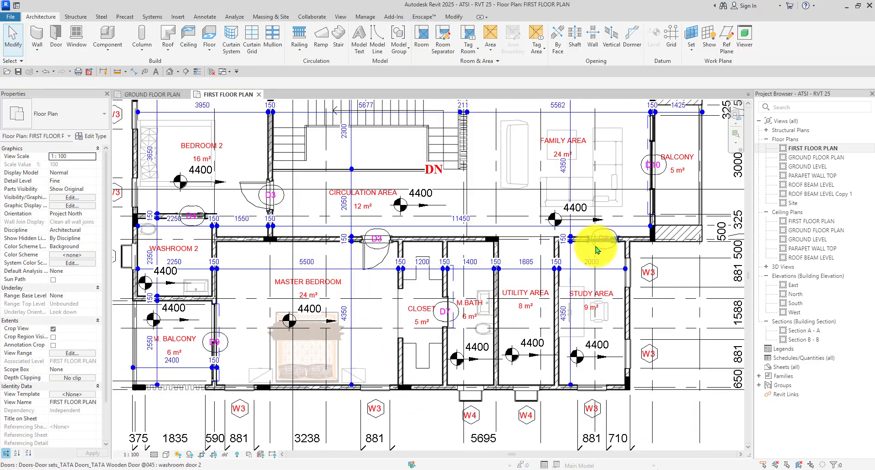
{"action": "scroll", "coordinate": [596, 250], "scroll_direction": "up", "scroll_amount": 3}
{"action": "left_click", "coordinate": [593, 239]}
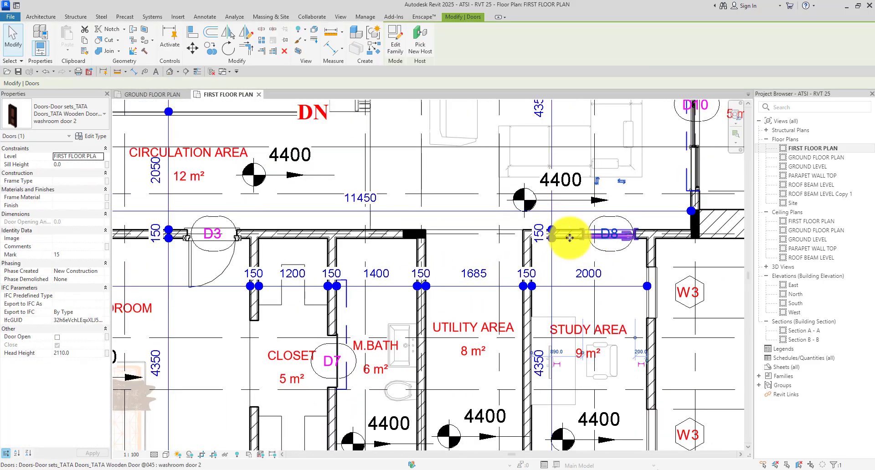
{"action": "left_click", "coordinate": [98, 137]}
{"action": "left_click", "coordinate": [600, 76]}
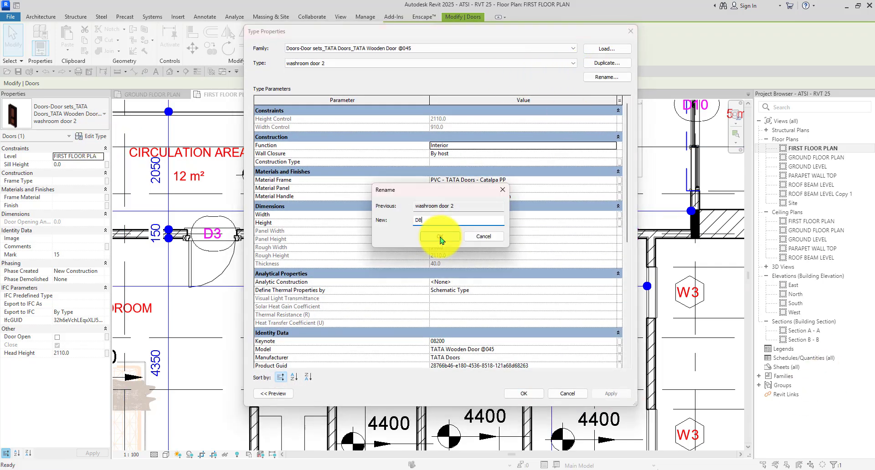
{"action": "type", "text": "D8"}
{"action": "left_click", "coordinate": [440, 236]}
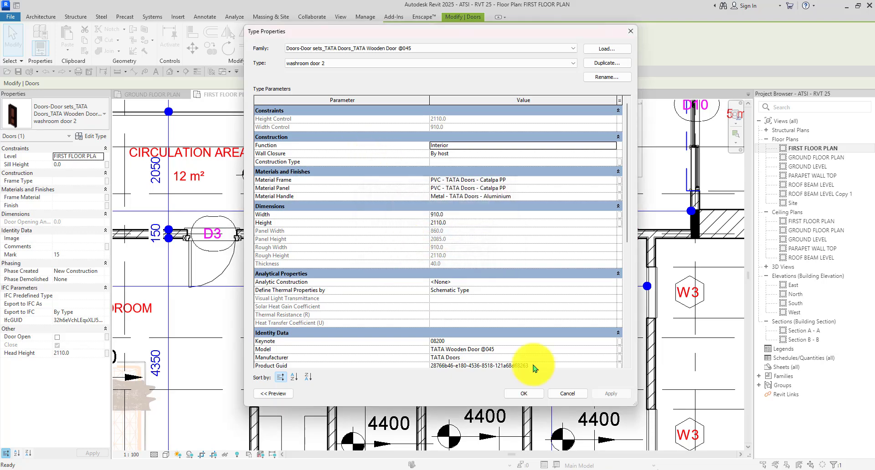
{"action": "left_click", "coordinate": [524, 393]}
{"action": "scroll", "coordinate": [312, 230], "scroll_direction": "down", "scroll_amount": 5}
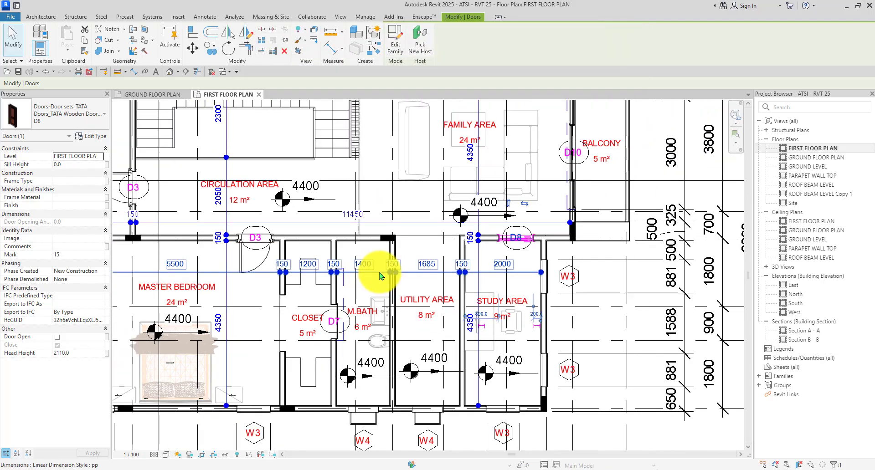
{"action": "left_click", "coordinate": [277, 309]}
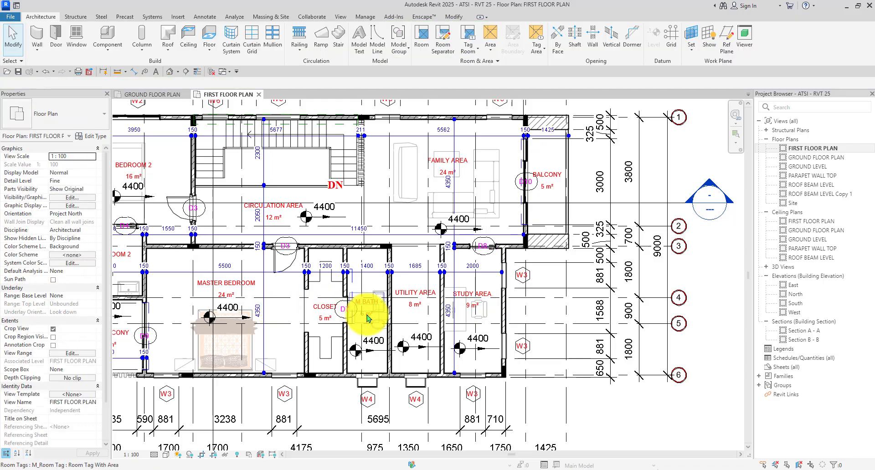
Rename the balcony door D9's type to D9, then clear an accidental dimension selection.
{"action": "scroll", "coordinate": [366, 318], "scroll_direction": "down", "scroll_amount": 2}
{"action": "scroll", "coordinate": [179, 324], "scroll_direction": "up", "scroll_amount": 3}
{"action": "scroll", "coordinate": [203, 339], "scroll_direction": "up", "scroll_amount": 3}
{"action": "left_click", "coordinate": [209, 336]}
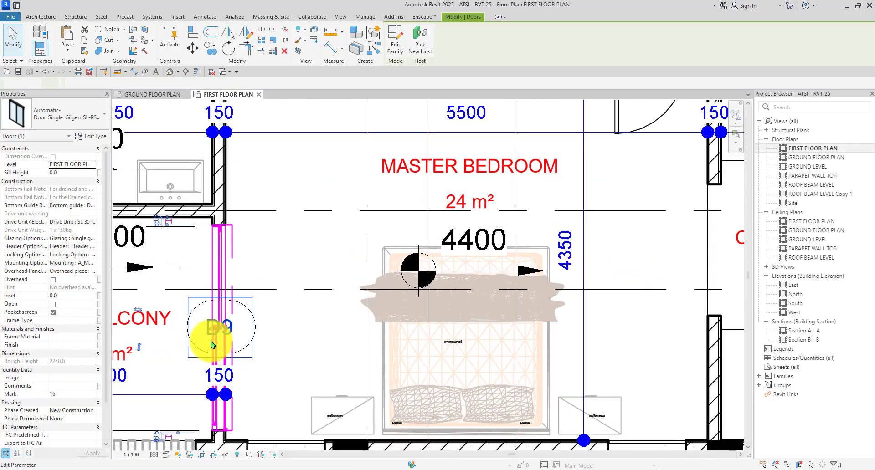
{"action": "left_click", "coordinate": [93, 136]}
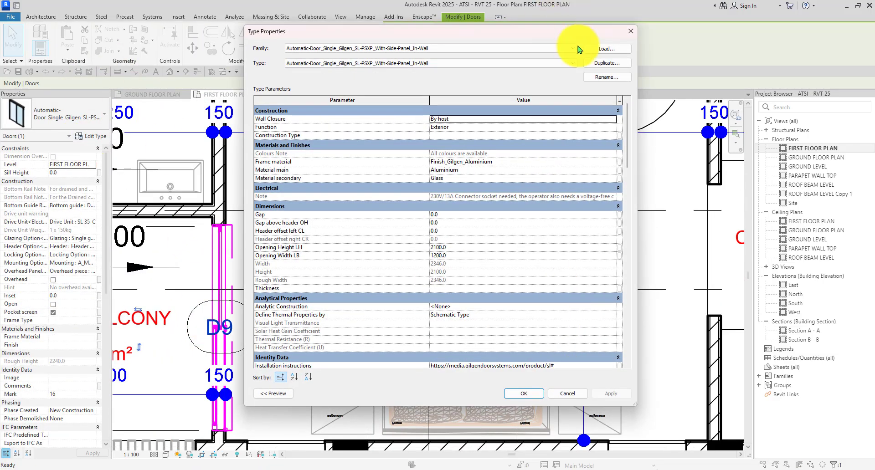
{"action": "left_click", "coordinate": [607, 78]}
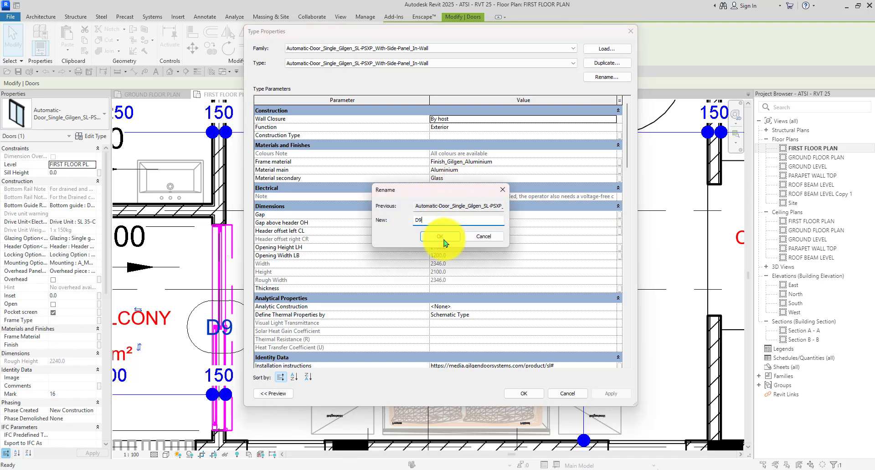
{"action": "left_click", "coordinate": [442, 238]}
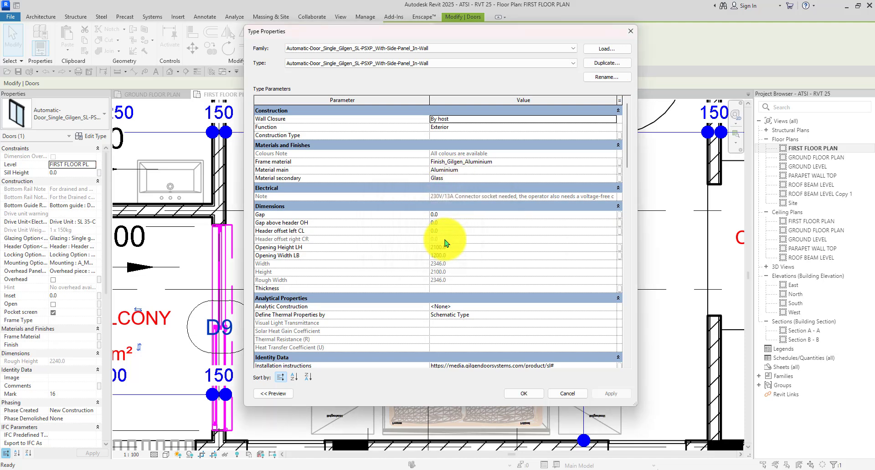
{"action": "left_click", "coordinate": [524, 393]}
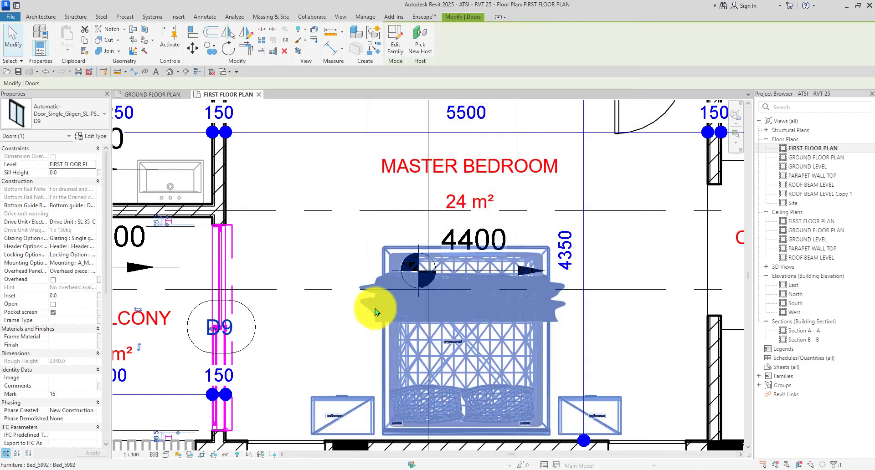
{"action": "scroll", "coordinate": [319, 314], "scroll_direction": "down", "scroll_amount": 5}
{"action": "scroll", "coordinate": [586, 180], "scroll_direction": "up", "scroll_amount": 5}
{"action": "left_click", "coordinate": [657, 202]}
{"action": "scroll", "coordinate": [578, 203], "scroll_direction": "up", "scroll_amount": 3}
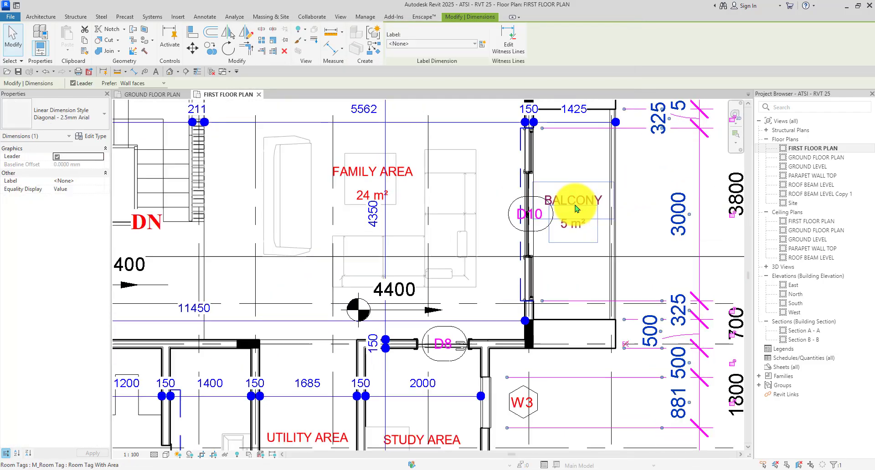
{"action": "left_click", "coordinate": [685, 172]}
{"action": "scroll", "coordinate": [565, 199], "scroll_direction": "up", "scroll_amount": 3}
Rename the Gilgen bi-parting balcony door type to D10 and recheck its type name.
{"action": "left_click", "coordinate": [408, 278]}
{"action": "scroll", "coordinate": [403, 260], "scroll_direction": "down", "scroll_amount": 4}
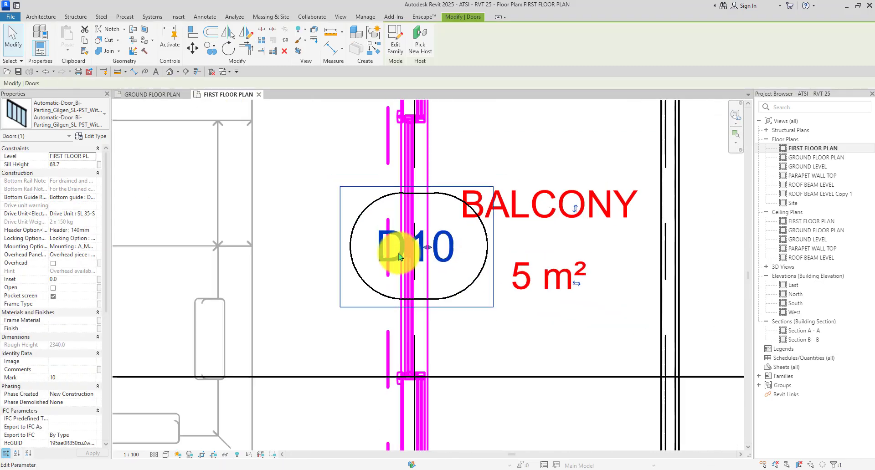
{"action": "left_click", "coordinate": [91, 136]}
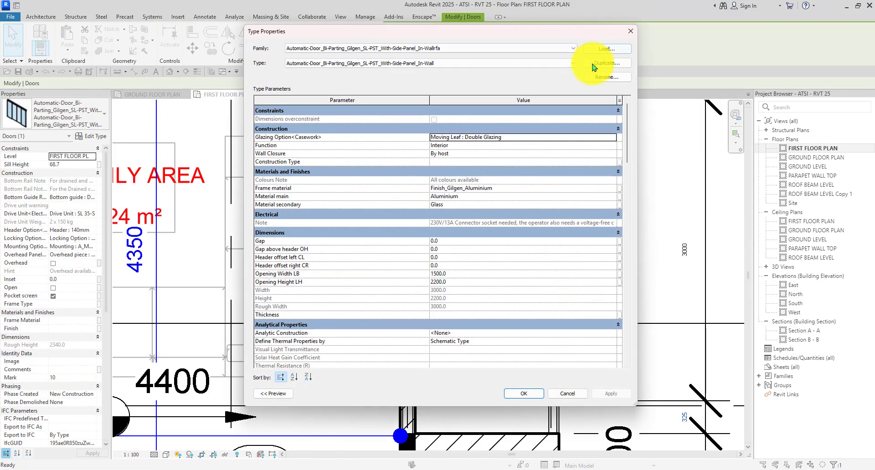
{"action": "left_click", "coordinate": [599, 77]}
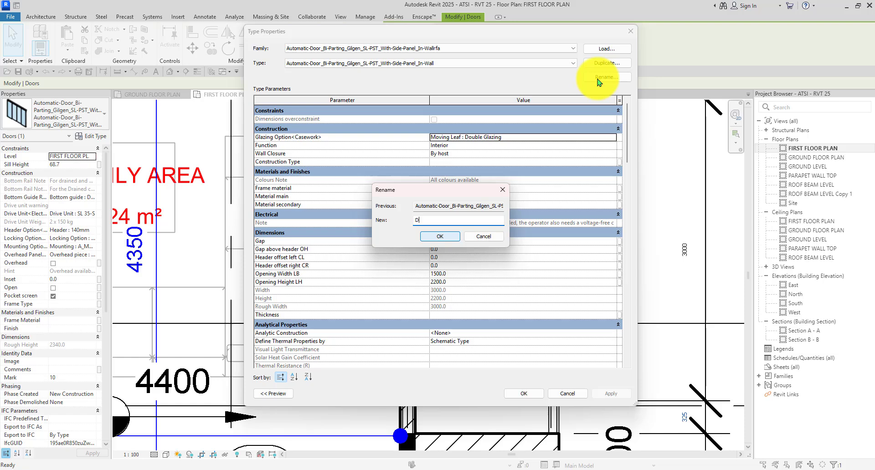
{"action": "type", "text": "D10"}
{"action": "left_click", "coordinate": [438, 236]}
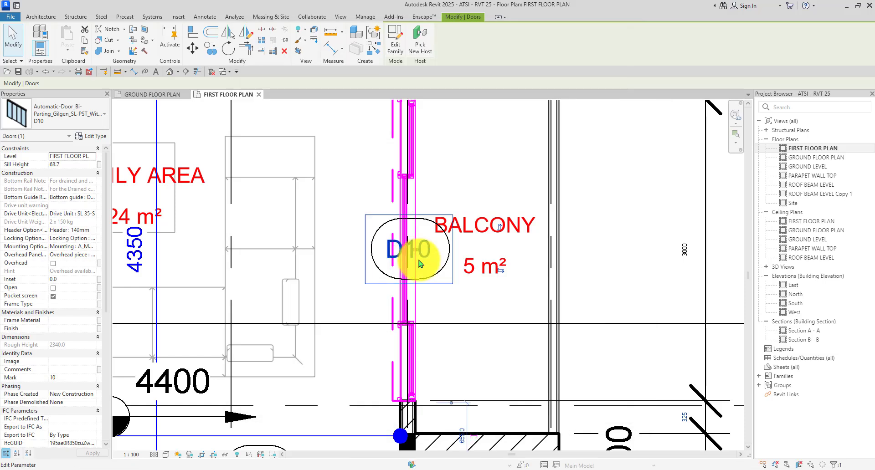
{"action": "scroll", "coordinate": [447, 279], "scroll_direction": "up", "scroll_amount": 3}
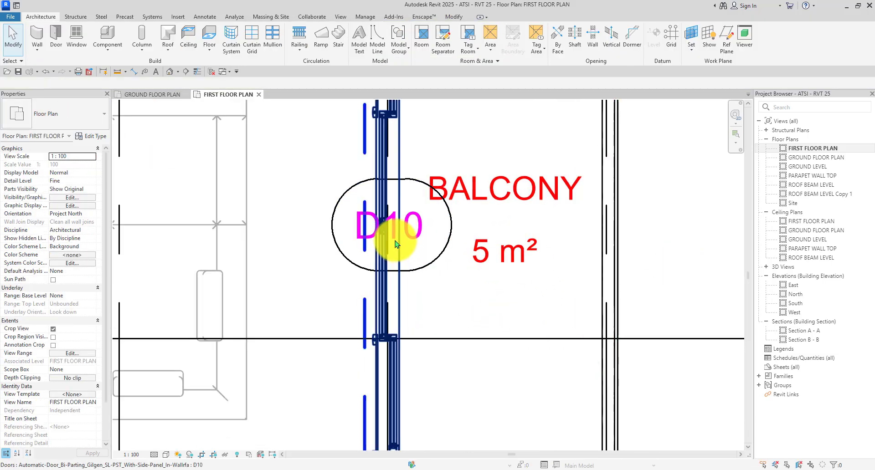
{"action": "left_click", "coordinate": [395, 236]}
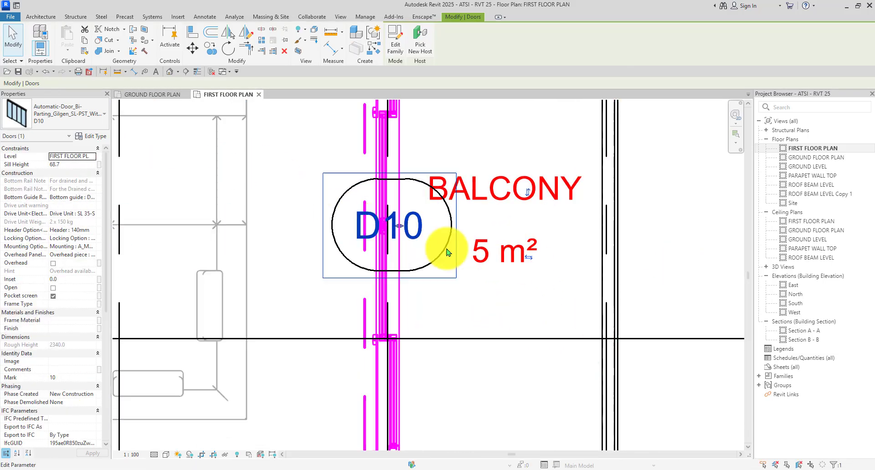
{"action": "left_click", "coordinate": [92, 136]}
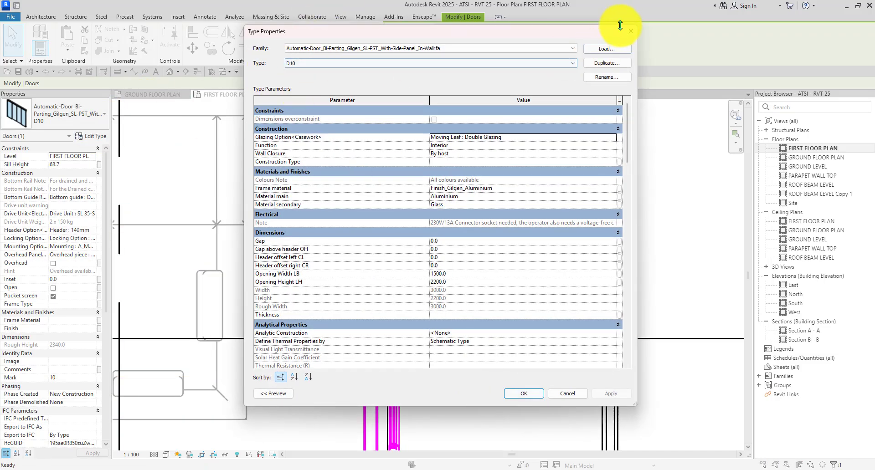
{"action": "left_click", "coordinate": [630, 31]}
{"action": "scroll", "coordinate": [621, 259], "scroll_direction": "down", "scroll_amount": 5}
Deselect the door and switch to the ground floor plan.
{"action": "left_click", "coordinate": [611, 187]}
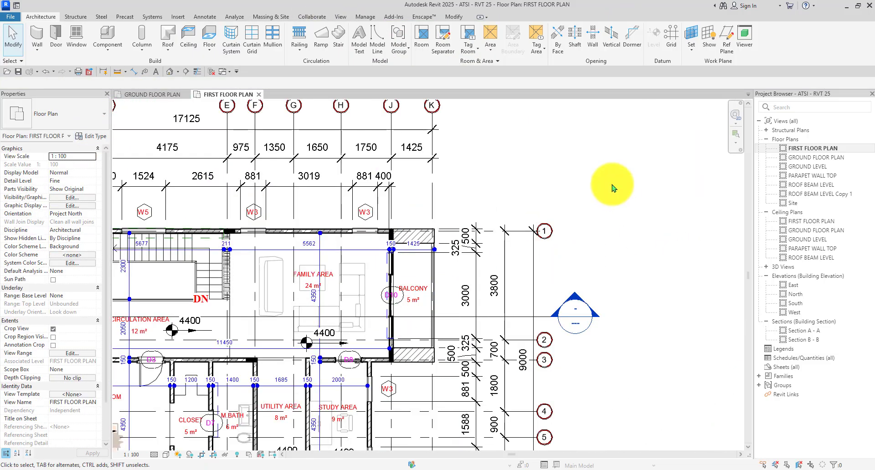
{"action": "scroll", "coordinate": [218, 329], "scroll_direction": "up", "scroll_amount": 3}
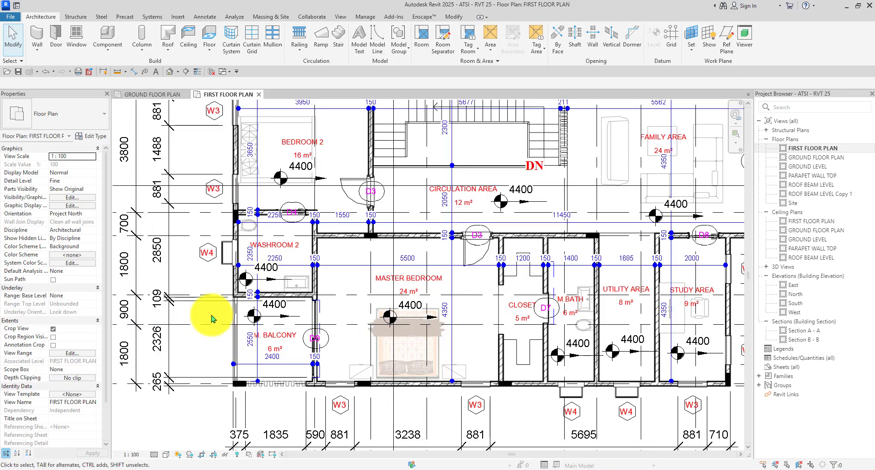
{"action": "scroll", "coordinate": [211, 319], "scroll_direction": "down", "scroll_amount": 1}
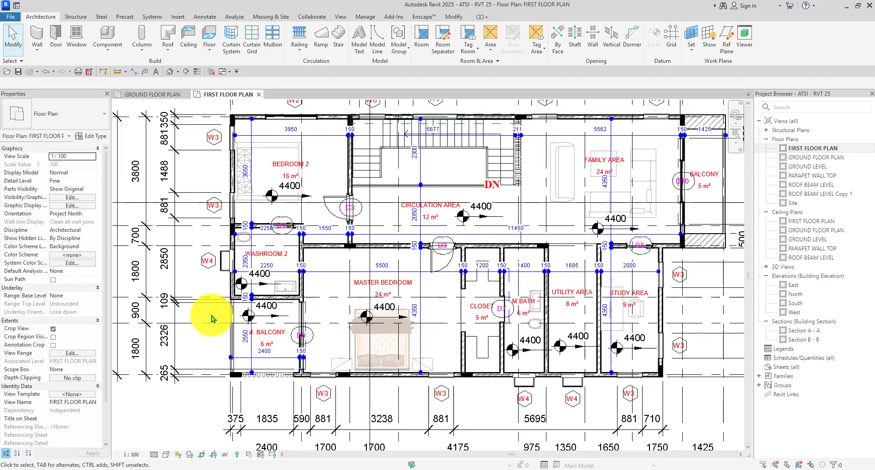
{"action": "left_click", "coordinate": [155, 94]}
{"action": "scroll", "coordinate": [504, 371], "scroll_direction": "up", "scroll_amount": 3}
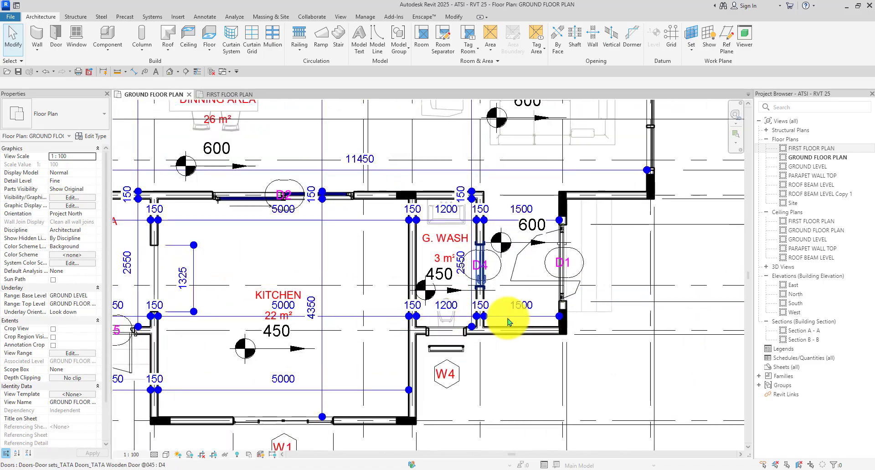
{"action": "scroll", "coordinate": [504, 367], "scroll_direction": "down", "scroll_amount": 2}
{"action": "scroll", "coordinate": [269, 314], "scroll_direction": "up", "scroll_amount": 3}
{"action": "scroll", "coordinate": [275, 316], "scroll_direction": "down", "scroll_amount": 2}
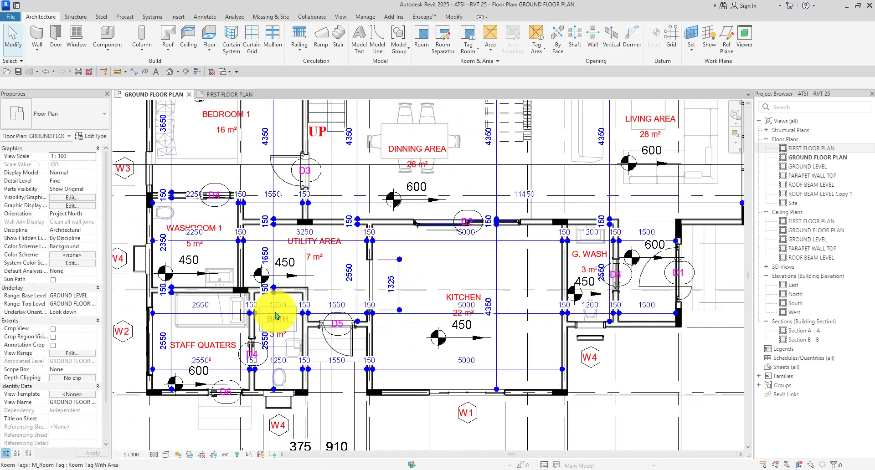
{"action": "scroll", "coordinate": [521, 388], "scroll_direction": "up", "scroll_amount": 3}
Rename the kitchen window's 200x120cm type to W1.
{"action": "left_click", "coordinate": [424, 377]}
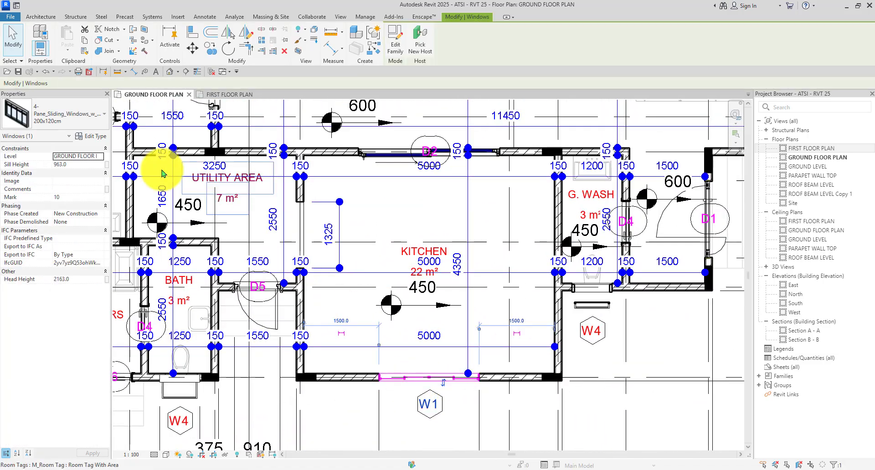
{"action": "left_click", "coordinate": [91, 136]}
{"action": "left_click", "coordinate": [608, 77]}
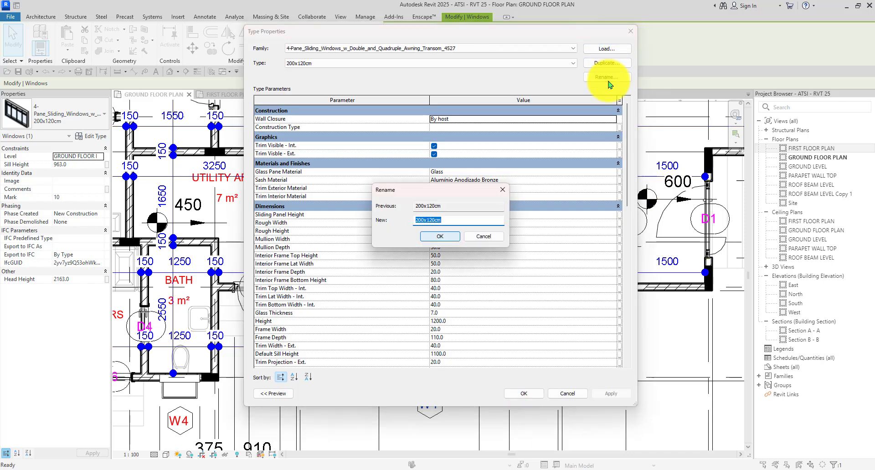
{"action": "left_click", "coordinate": [433, 237]}
{"action": "left_click", "coordinate": [520, 395]}
{"action": "scroll", "coordinate": [528, 399], "scroll_direction": "down", "scroll_amount": 4}
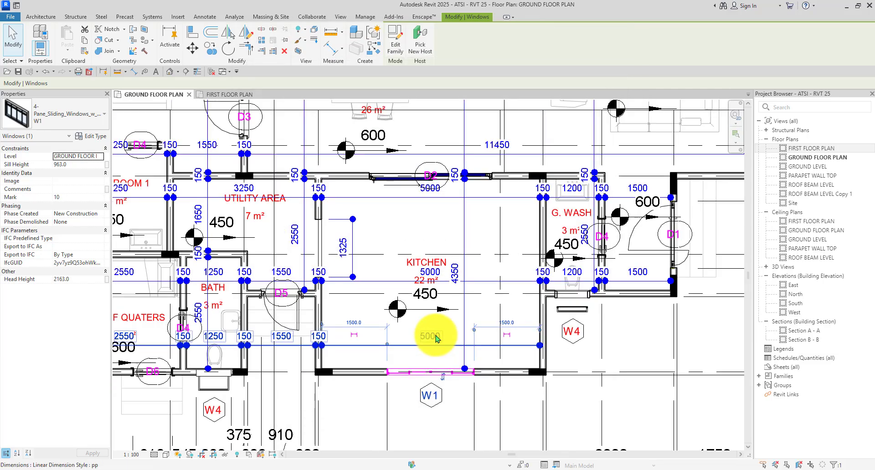
{"action": "left_click", "coordinate": [515, 402]}
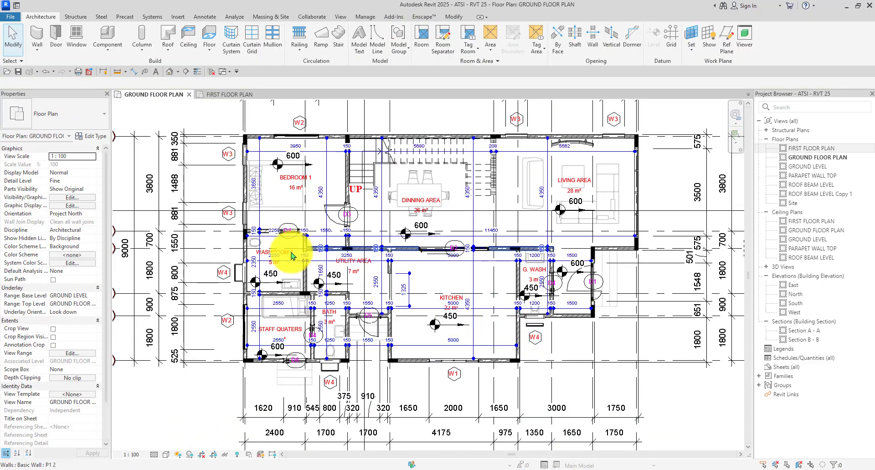
Rename the bedroom window's 40mm Triple Casement 1800 x 1200 type to W2.
{"action": "scroll", "coordinate": [292, 136], "scroll_direction": "up", "scroll_amount": 2}
{"action": "left_click", "coordinate": [309, 137]}
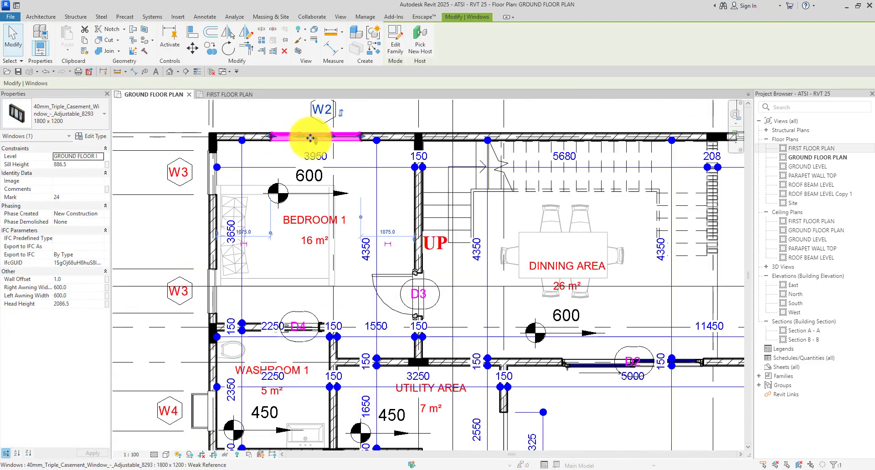
{"action": "left_click", "coordinate": [93, 136]}
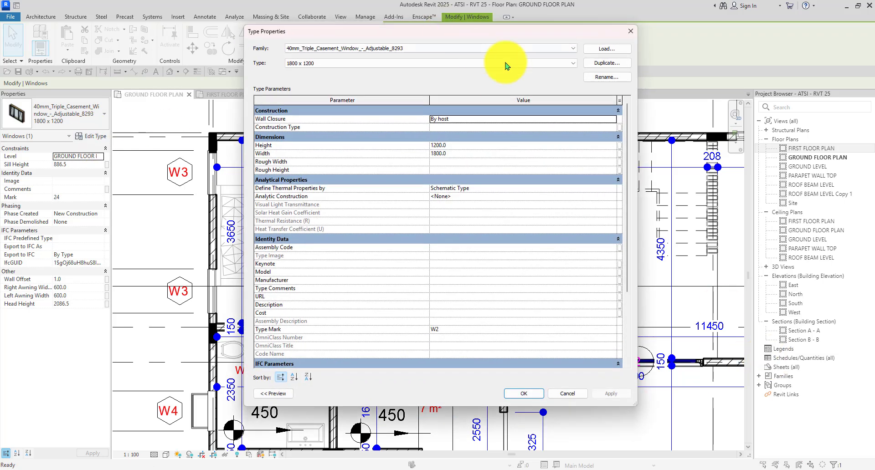
{"action": "left_click", "coordinate": [607, 77]}
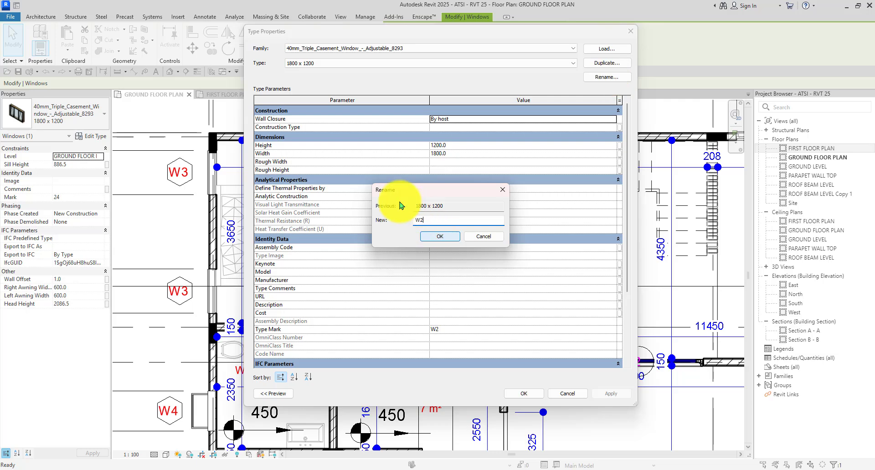
{"action": "left_click", "coordinate": [440, 237]}
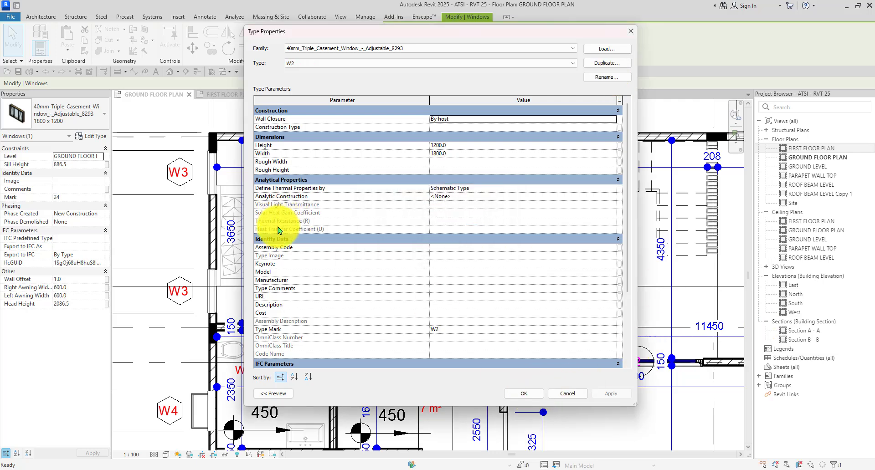
{"action": "key", "text": "Return"}
{"action": "scroll", "coordinate": [308, 230], "scroll_direction": "down", "scroll_amount": 2}
Rename the type of the top-wall window to W3.
{"action": "left_click", "coordinate": [475, 155]}
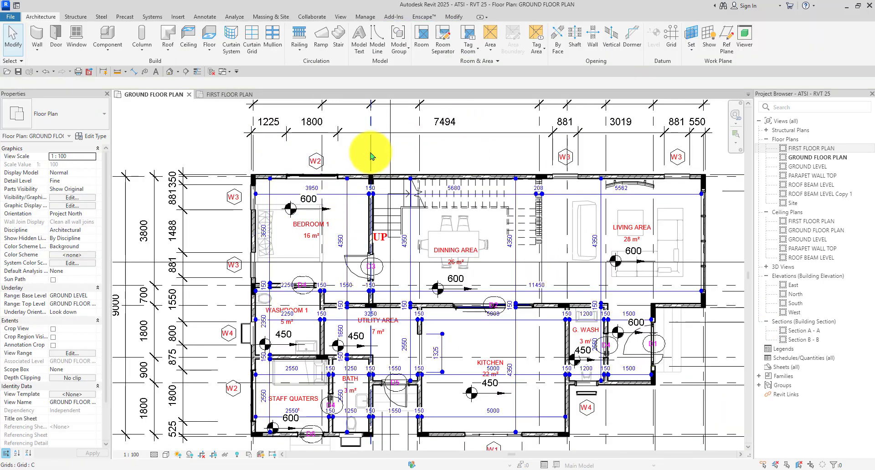
{"action": "scroll", "coordinate": [541, 172], "scroll_direction": "up", "scroll_amount": 2}
{"action": "left_click", "coordinate": [545, 177]}
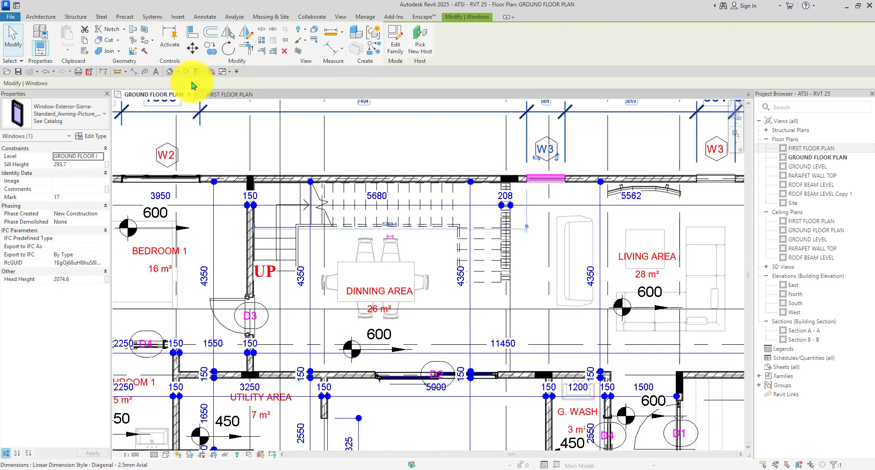
{"action": "left_click", "coordinate": [97, 139]}
{"action": "left_click", "coordinate": [617, 80]}
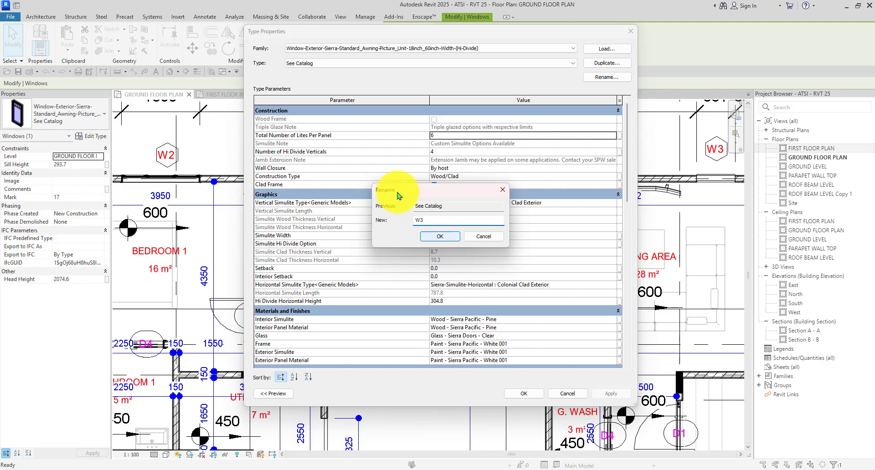
{"action": "left_click", "coordinate": [443, 242]}
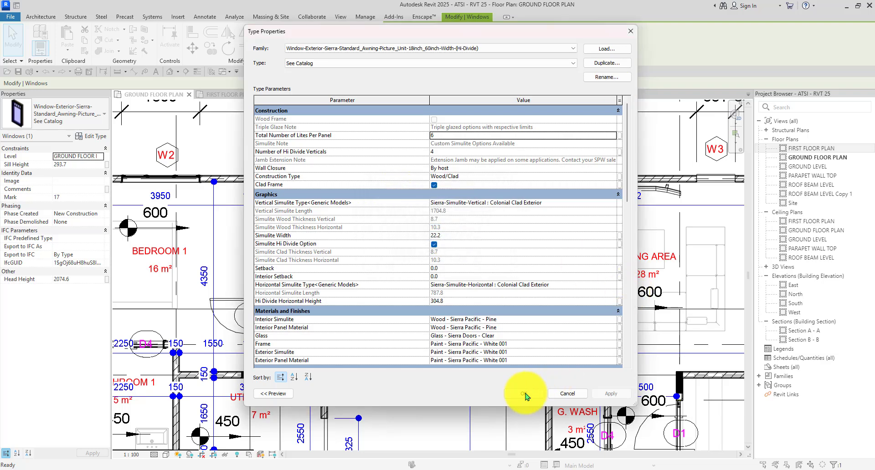
{"action": "scroll", "coordinate": [365, 207], "scroll_direction": "down", "scroll_amount": 3}
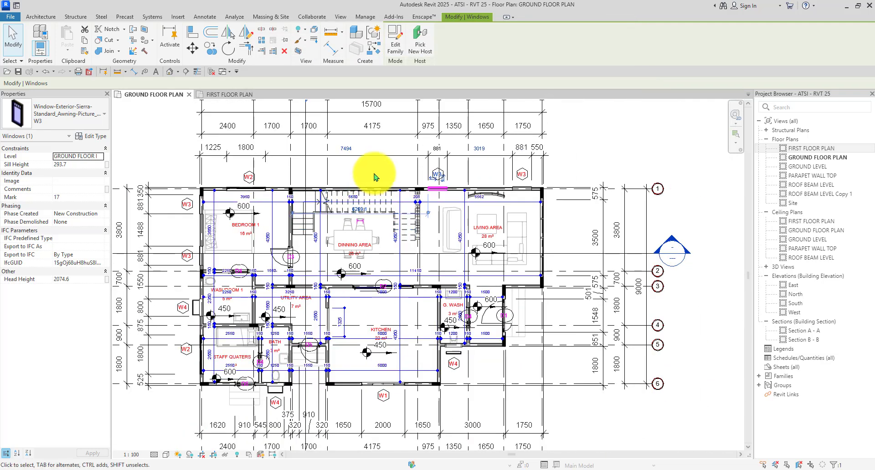
{"action": "left_click", "coordinate": [376, 168]}
{"action": "scroll", "coordinate": [200, 319], "scroll_direction": "up", "scroll_amount": 5}
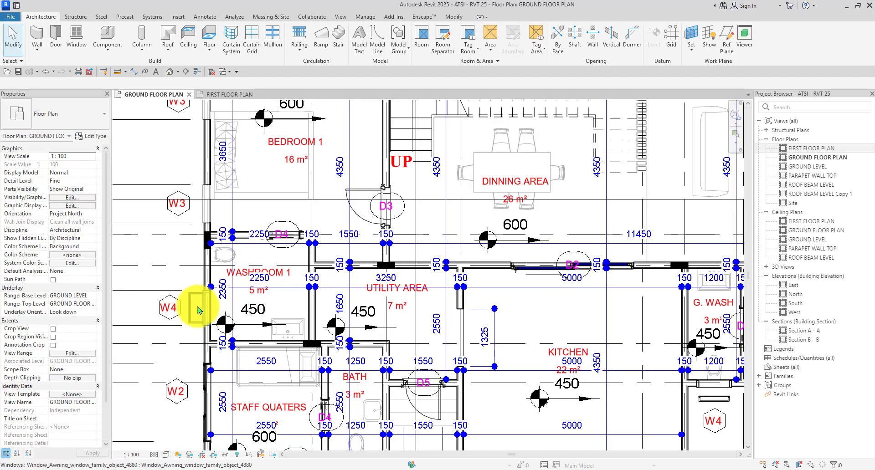
Rename the Washroom 1 awning window type Window_Awning_window_family_object_4880 to W4.
{"action": "left_click", "coordinate": [203, 312]}
{"action": "left_click", "coordinate": [95, 133]}
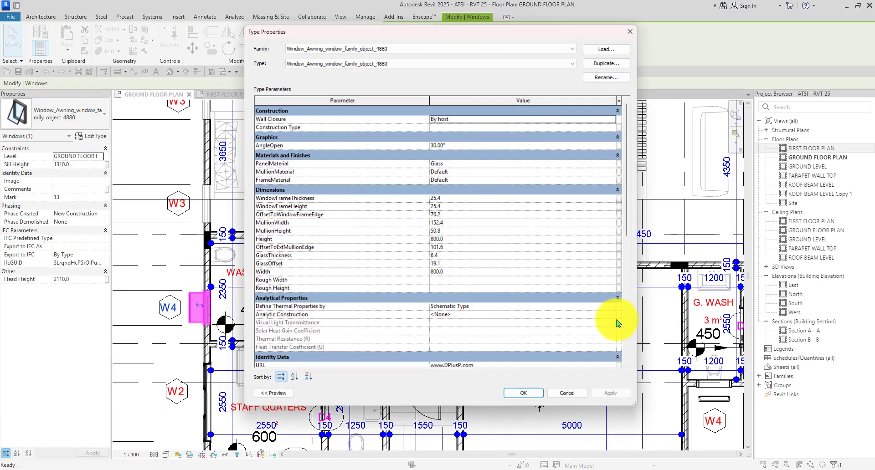
{"action": "left_click", "coordinate": [606, 77]}
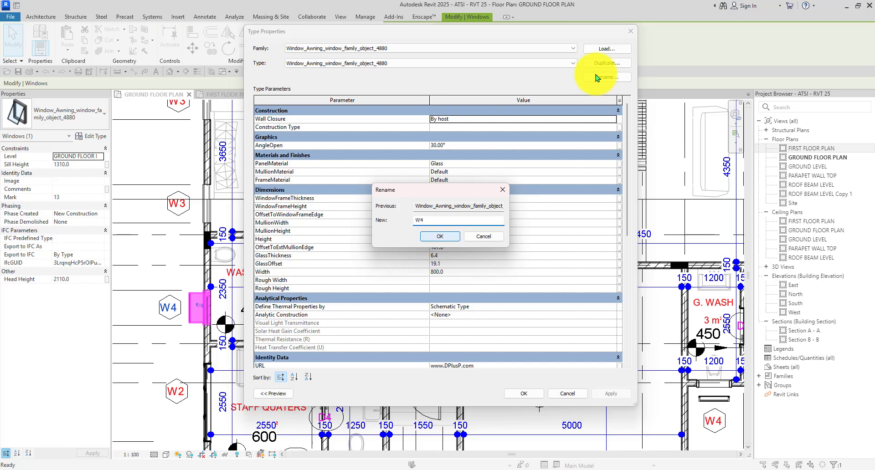
{"action": "left_click", "coordinate": [441, 236]}
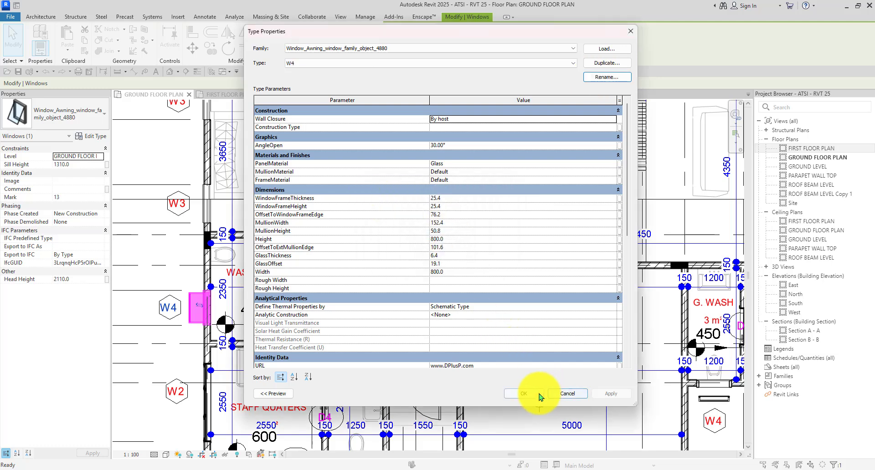
{"action": "left_click", "coordinate": [524, 393]}
{"action": "scroll", "coordinate": [586, 361], "scroll_direction": "down", "scroll_amount": 5}
{"action": "key", "text": "Escape"}
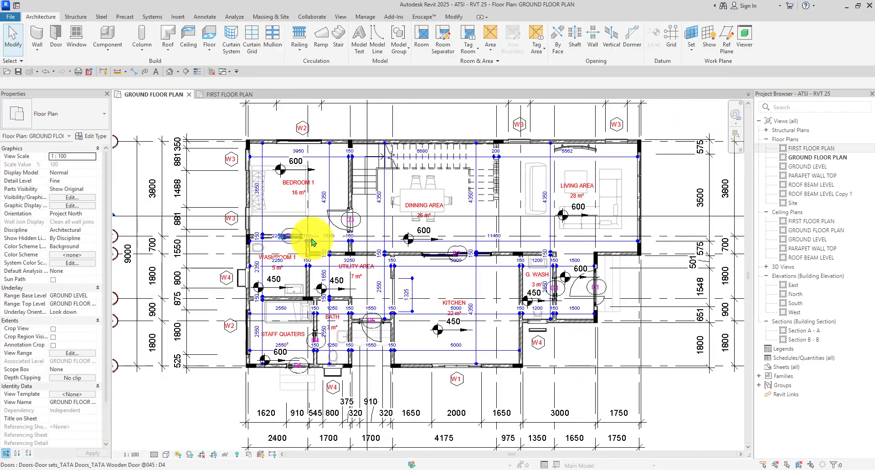
{"action": "scroll", "coordinate": [305, 365], "scroll_direction": "up", "scroll_amount": 3}
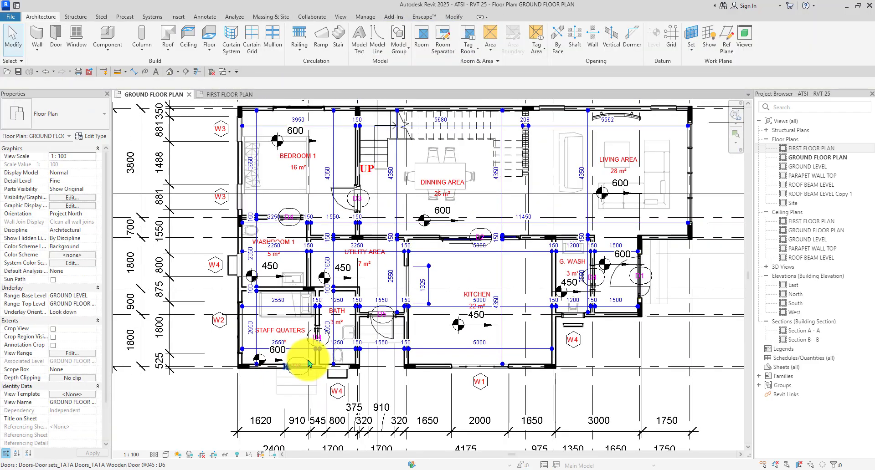
{"action": "scroll", "coordinate": [307, 364], "scroll_direction": "down", "scroll_amount": 1}
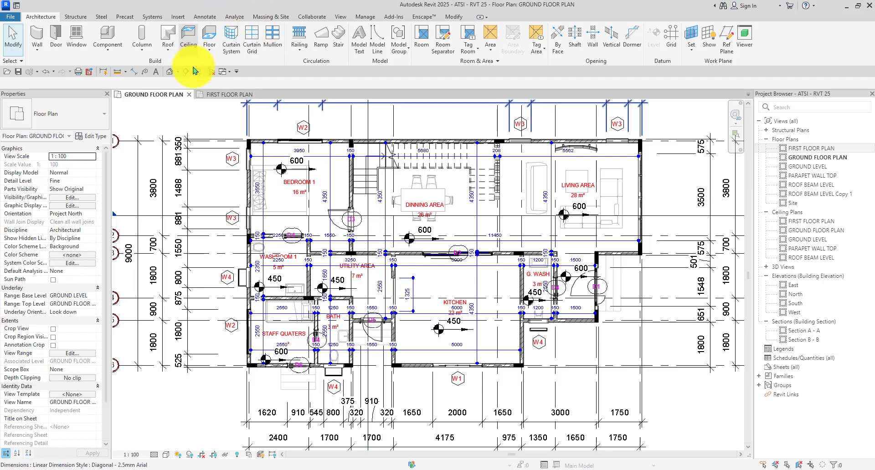
On the first floor plan, rename the top-wall Sierra awning window type to W5.
{"action": "left_click", "coordinate": [218, 95]}
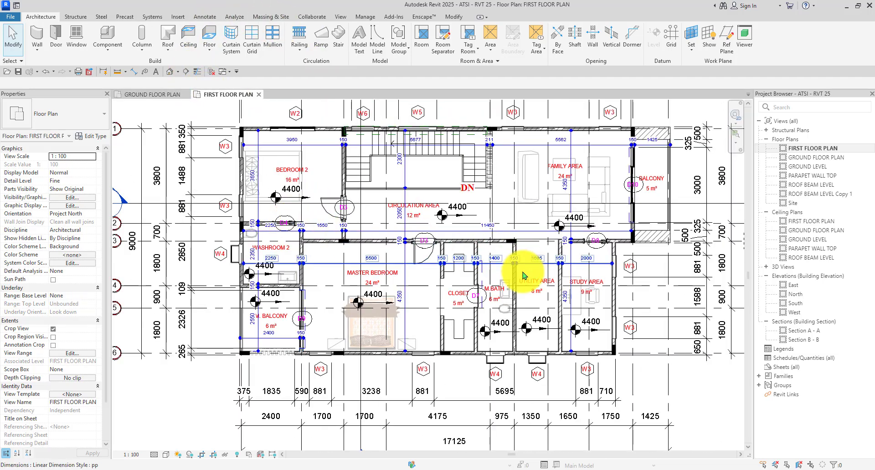
{"action": "scroll", "coordinate": [405, 120], "scroll_direction": "up", "scroll_amount": 3}
{"action": "left_click", "coordinate": [414, 128]}
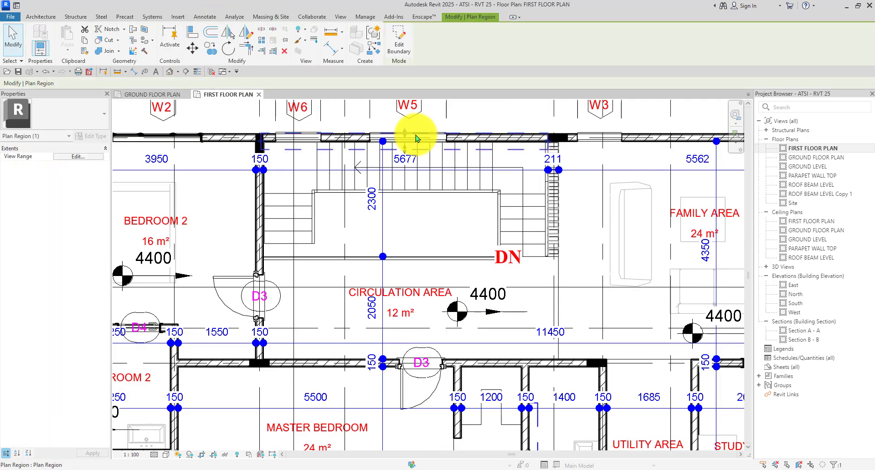
{"action": "scroll", "coordinate": [459, 125], "scroll_direction": "up", "scroll_amount": 1}
{"action": "left_click", "coordinate": [459, 125]}
{"action": "scroll", "coordinate": [424, 137], "scroll_direction": "up", "scroll_amount": 3}
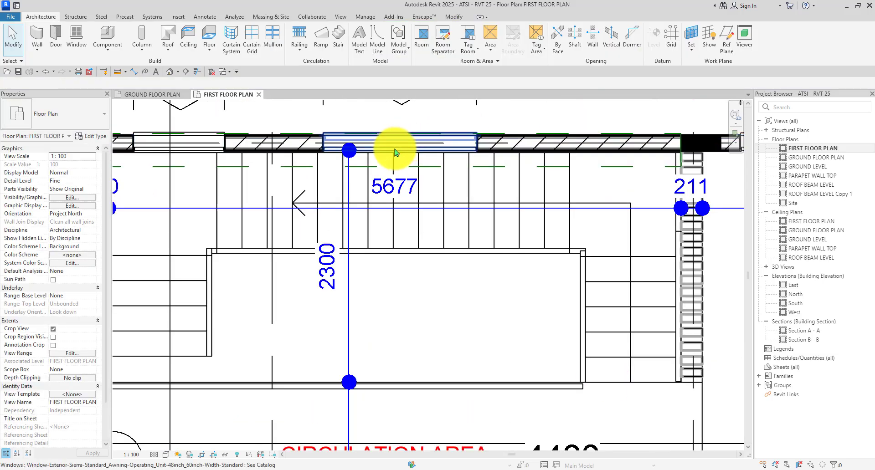
{"action": "left_click", "coordinate": [394, 149]}
{"action": "scroll", "coordinate": [387, 148], "scroll_direction": "down", "scroll_amount": 1}
{"action": "scroll", "coordinate": [375, 146], "scroll_direction": "down", "scroll_amount": 3}
{"action": "left_click", "coordinate": [91, 136]}
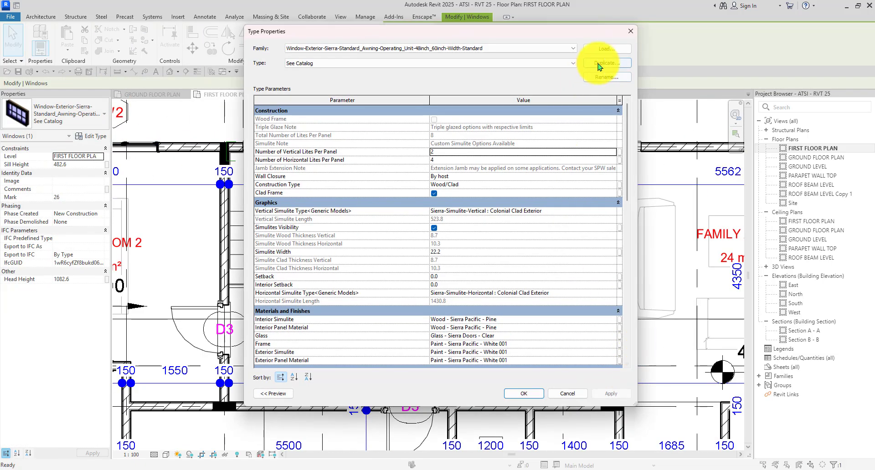
{"action": "left_click", "coordinate": [604, 77]}
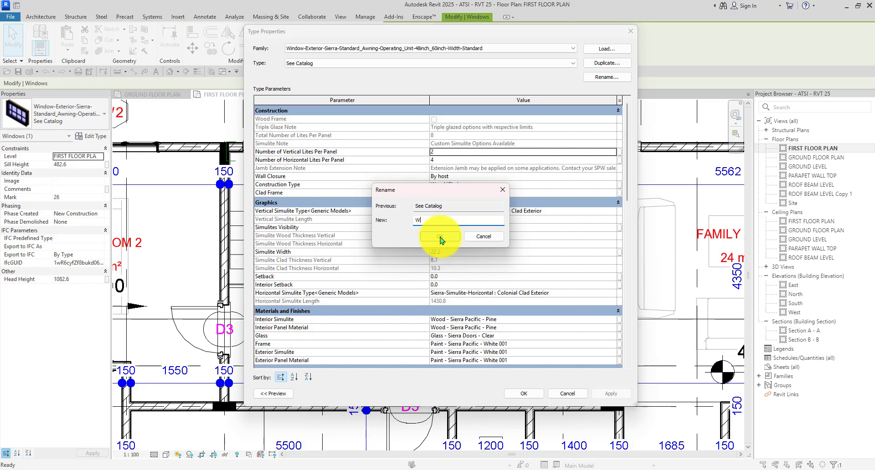
{"action": "left_click", "coordinate": [440, 236]}
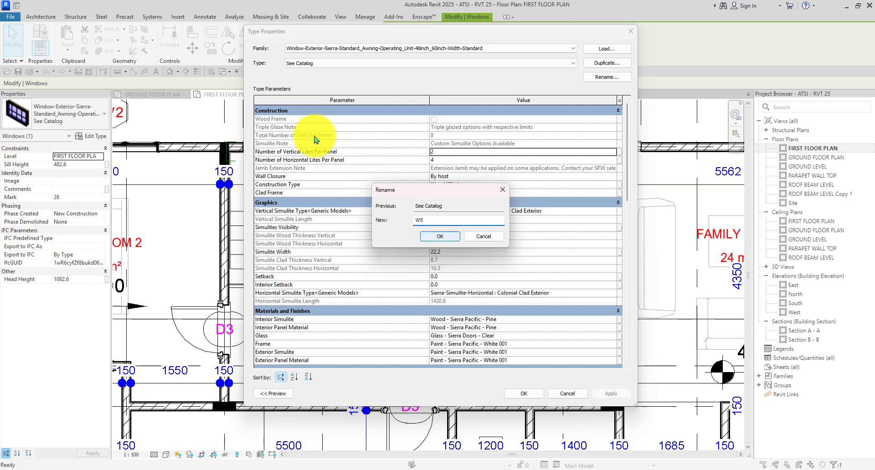
{"action": "left_click", "coordinate": [444, 236]}
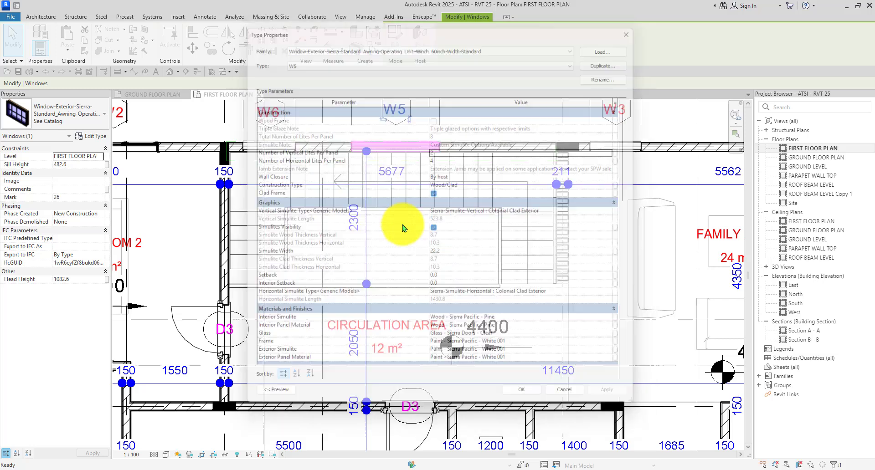
{"action": "scroll", "coordinate": [396, 191], "scroll_direction": "down", "scroll_amount": 3}
{"action": "key", "text": "Escape"}
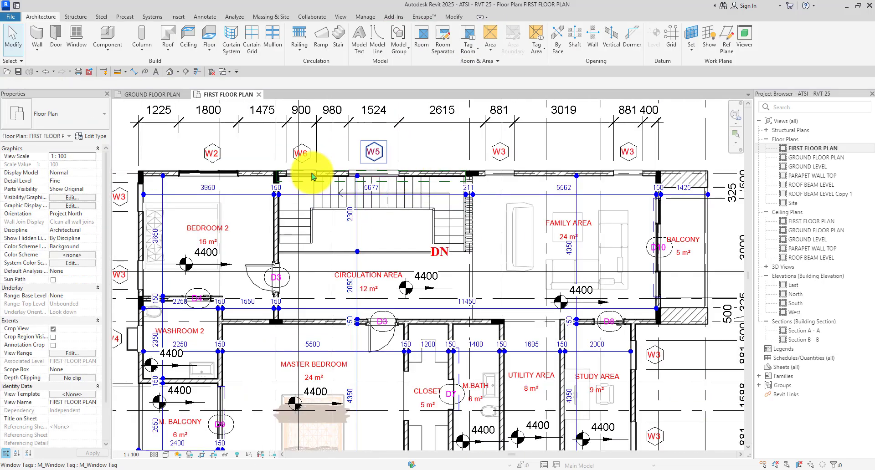
{"action": "scroll", "coordinate": [312, 177], "scroll_direction": "up", "scroll_amount": 5}
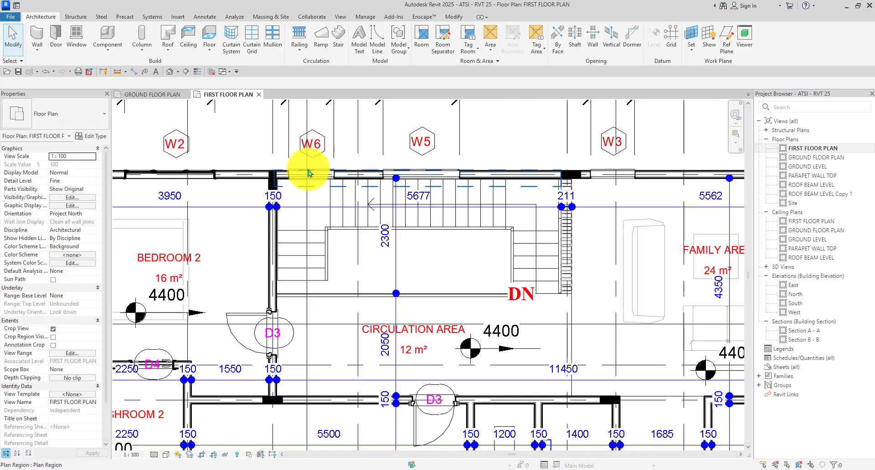
Rename the top-wall double-hung picture window type to W6.
{"action": "left_click", "coordinate": [279, 178]}
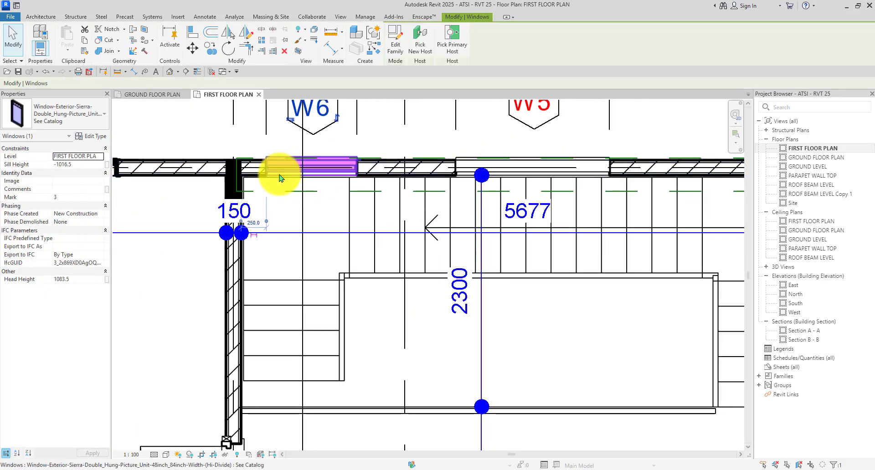
{"action": "left_click", "coordinate": [104, 139]}
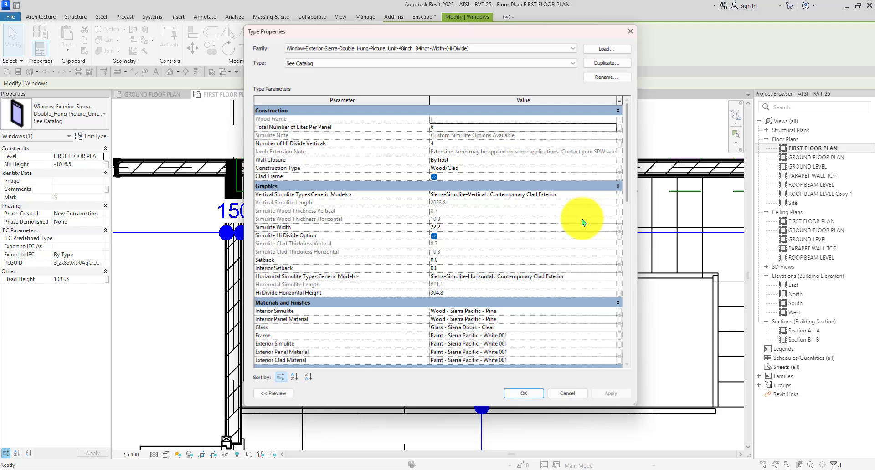
{"action": "left_click", "coordinate": [611, 81]}
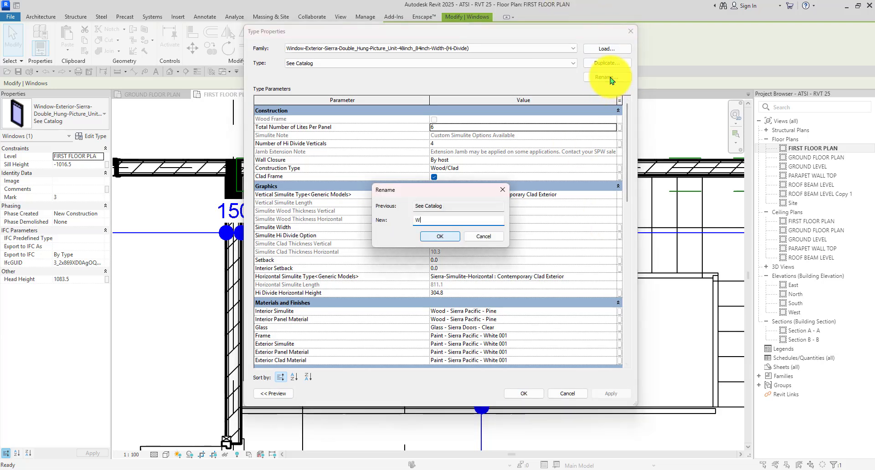
{"action": "left_click", "coordinate": [439, 237]}
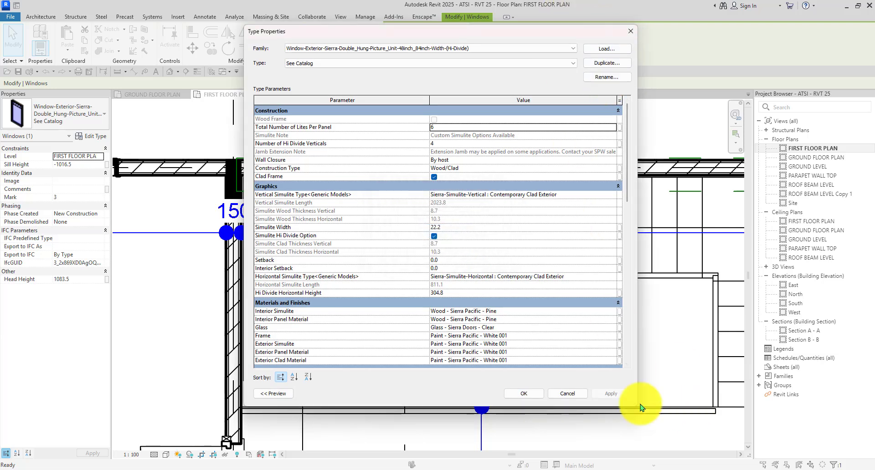
{"action": "left_click", "coordinate": [523, 394]}
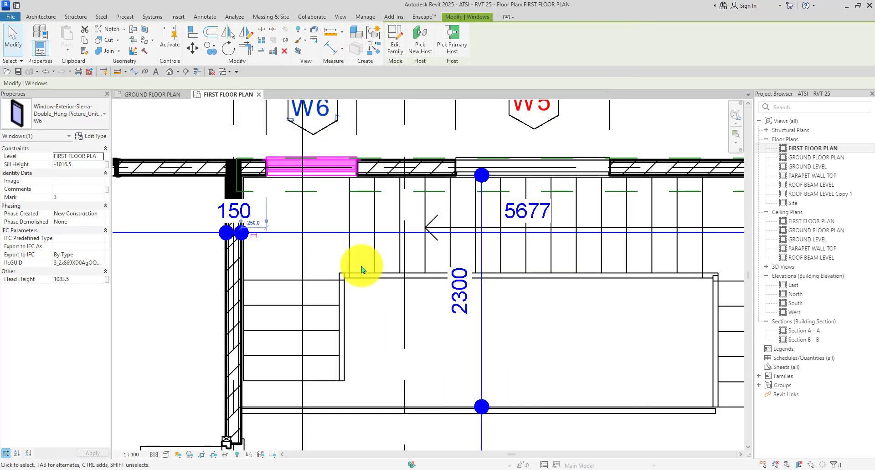
{"action": "scroll", "coordinate": [365, 264], "scroll_direction": "down", "scroll_amount": 5}
Deselect the W6 window, reframe the first floor plan, and show the View ribbon tools.
{"action": "left_click", "coordinate": [611, 186]}
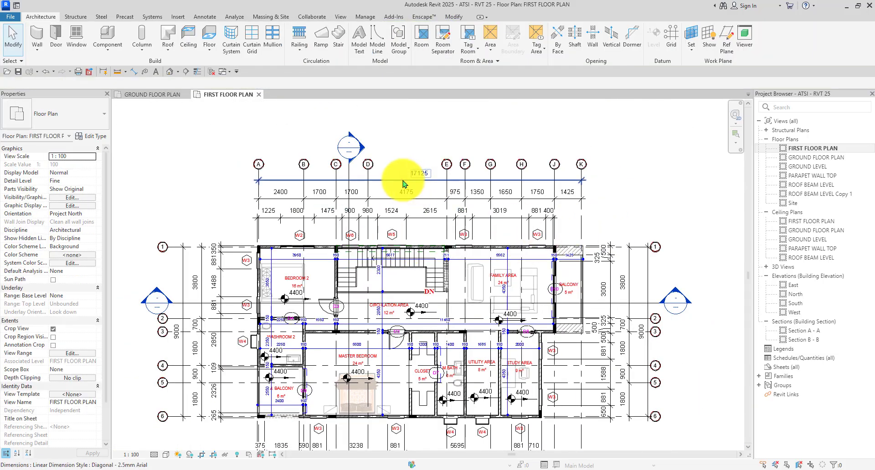
{"action": "scroll", "coordinate": [363, 196], "scroll_direction": "up", "scroll_amount": 2}
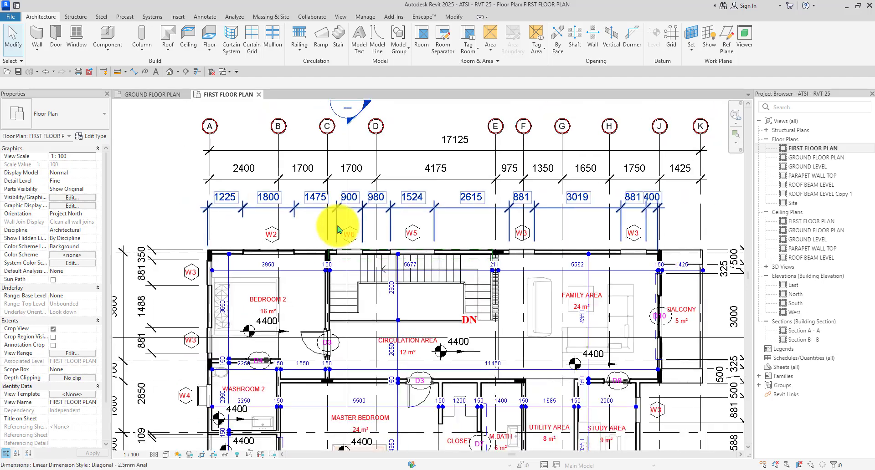
{"action": "scroll", "coordinate": [343, 228], "scroll_direction": "down", "scroll_amount": 4}
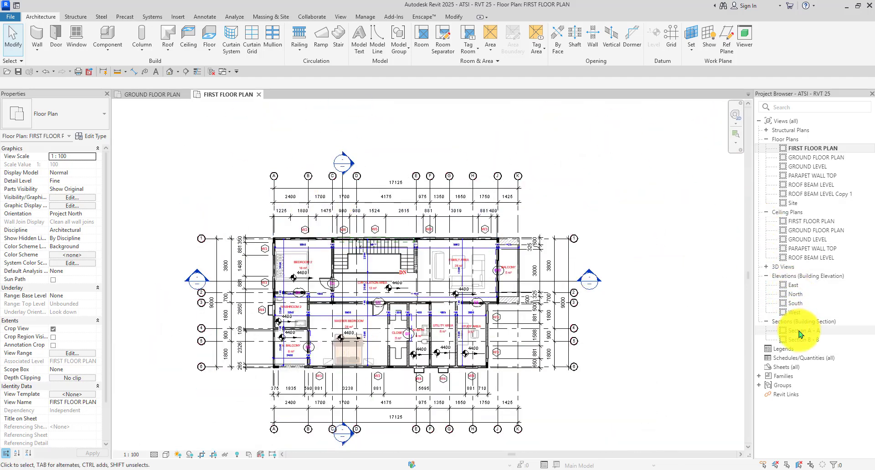
{"action": "scroll", "coordinate": [551, 191], "scroll_direction": "up", "scroll_amount": 1}
{"action": "scroll", "coordinate": [546, 191], "scroll_direction": "down", "scroll_amount": 1}
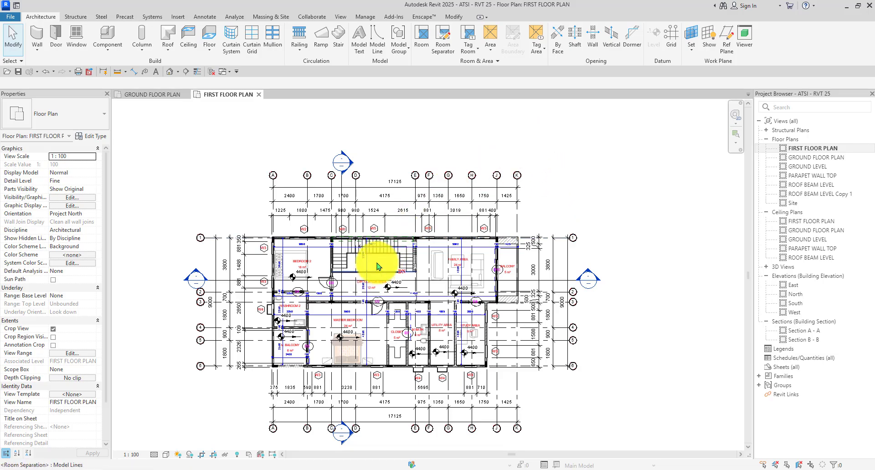
{"action": "scroll", "coordinate": [416, 172], "scroll_direction": "up", "scroll_amount": 2}
{"action": "scroll", "coordinate": [424, 167], "scroll_direction": "down", "scroll_amount": 2}
{"action": "middle_click_drag", "start_coordinate": [576, 180], "coordinate": [597, 158]}
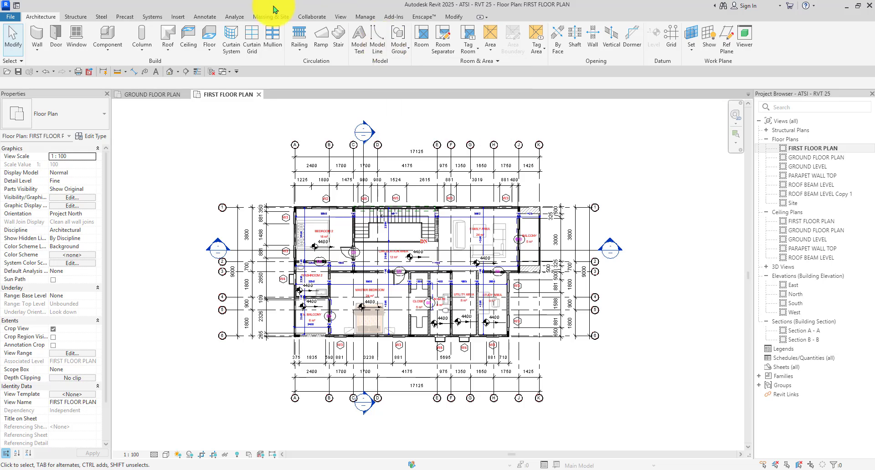
{"action": "left_click", "coordinate": [339, 18]}
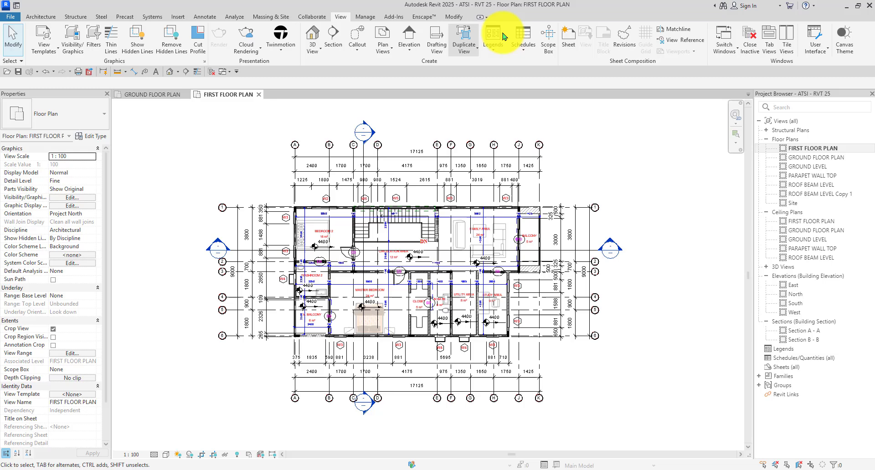
Create the drafting view Drafting 1 at a 1 : 25 scale.
{"action": "left_click", "coordinate": [440, 43]}
{"action": "left_click_drag", "start_coordinate": [431, 207], "coordinate": [400, 129]}
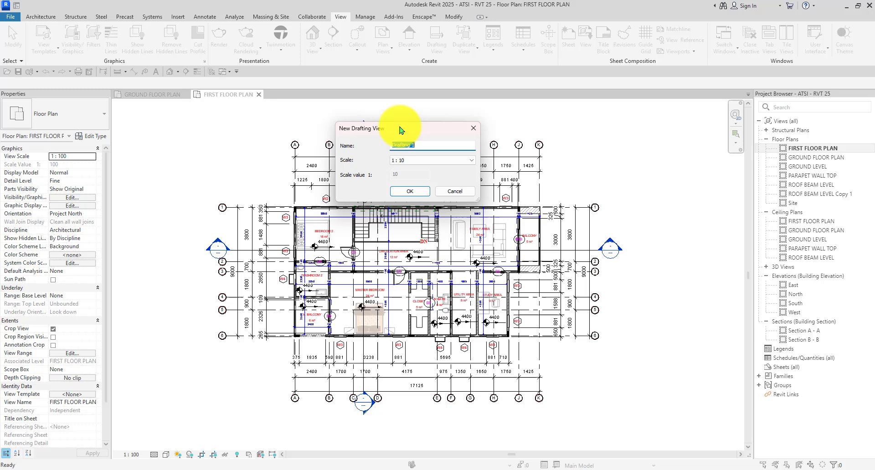
{"action": "left_click", "coordinate": [428, 161]}
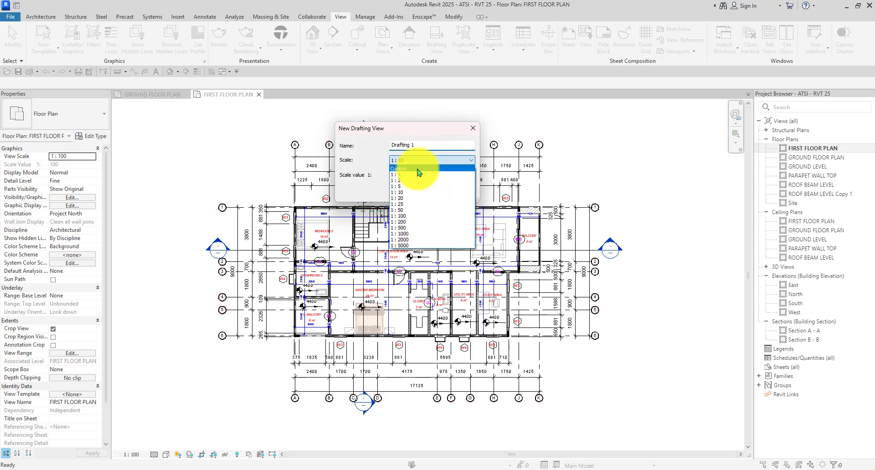
{"action": "left_click", "coordinate": [408, 205]}
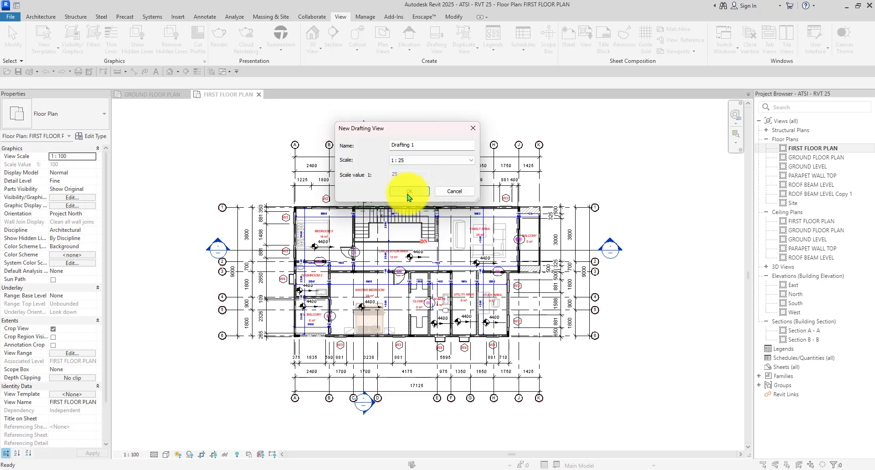
{"action": "left_click", "coordinate": [408, 193]}
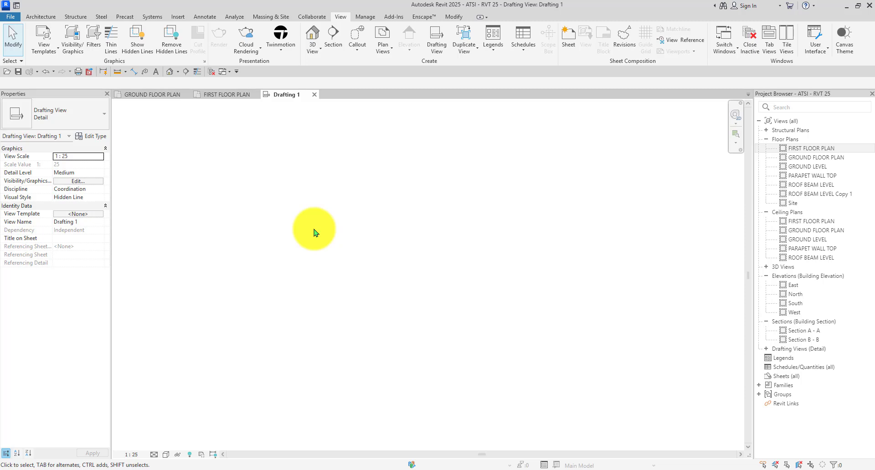
Draw the outer door frame and inner leaf as detail-line rectangles in Drafting 1.
{"action": "key", "text": "d"}
{"action": "key", "text": "l"}
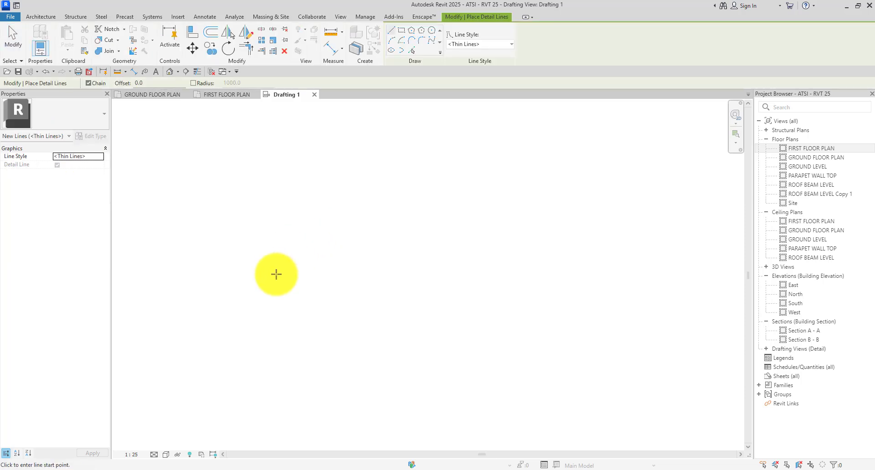
{"action": "left_click", "coordinate": [295, 330]}
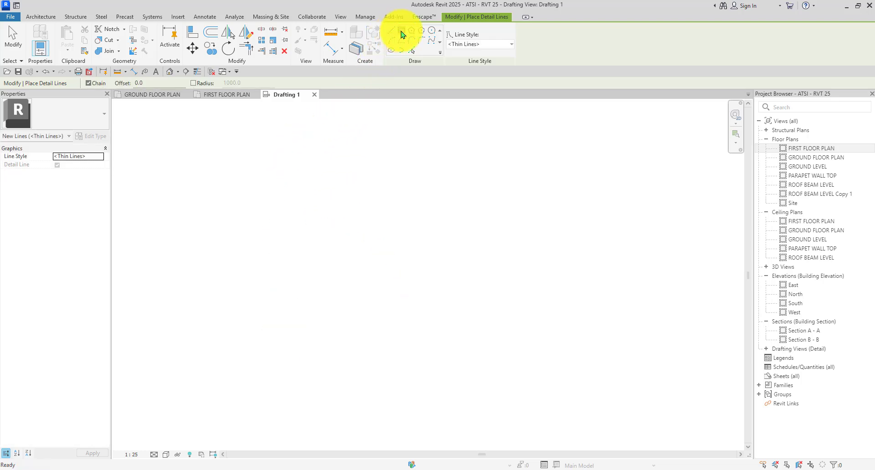
{"action": "left_click", "coordinate": [402, 31]}
{"action": "left_click", "coordinate": [347, 195]}
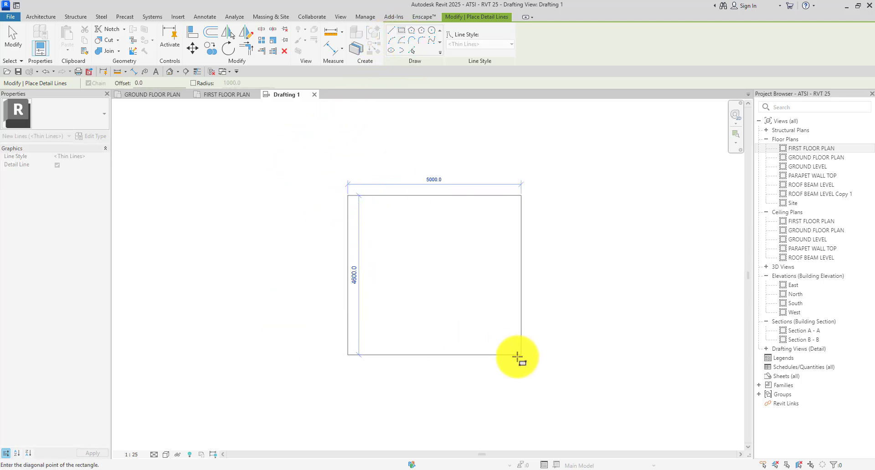
{"action": "left_click", "coordinate": [423, 390]}
{"action": "scroll", "coordinate": [384, 255], "scroll_direction": "up", "scroll_amount": 2}
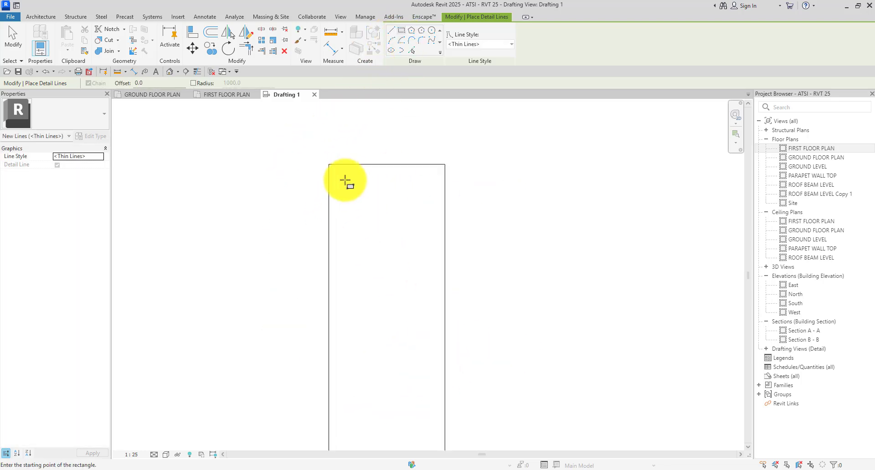
{"action": "left_click", "coordinate": [339, 177]}
{"action": "scroll", "coordinate": [339, 178], "scroll_direction": "down", "scroll_amount": 3}
{"action": "scroll", "coordinate": [385, 341], "scroll_direction": "up", "scroll_amount": 4}
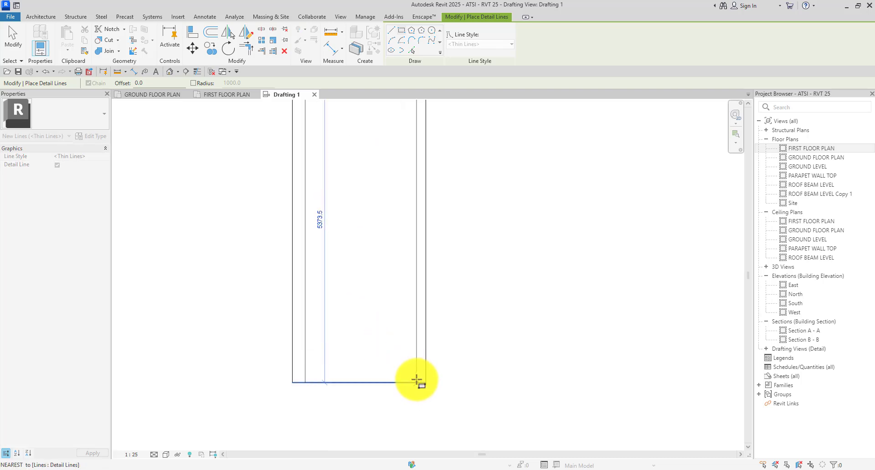
{"action": "left_click", "coordinate": [417, 375]}
{"action": "scroll", "coordinate": [396, 259], "scroll_direction": "down", "scroll_amount": 3}
{"action": "scroll", "coordinate": [400, 283], "scroll_direction": "up", "scroll_amount": 1}
{"action": "scroll", "coordinate": [389, 266], "scroll_direction": "down", "scroll_amount": 1}
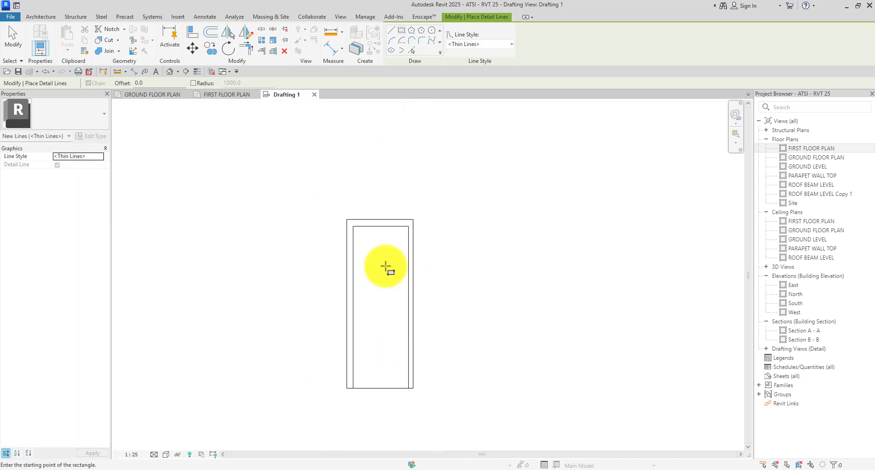
Add a circular detail-line door handle inside the leaf, then finish drawing.
{"action": "left_click", "coordinate": [432, 31]}
{"action": "scroll", "coordinate": [397, 310], "scroll_direction": "up", "scroll_amount": 1}
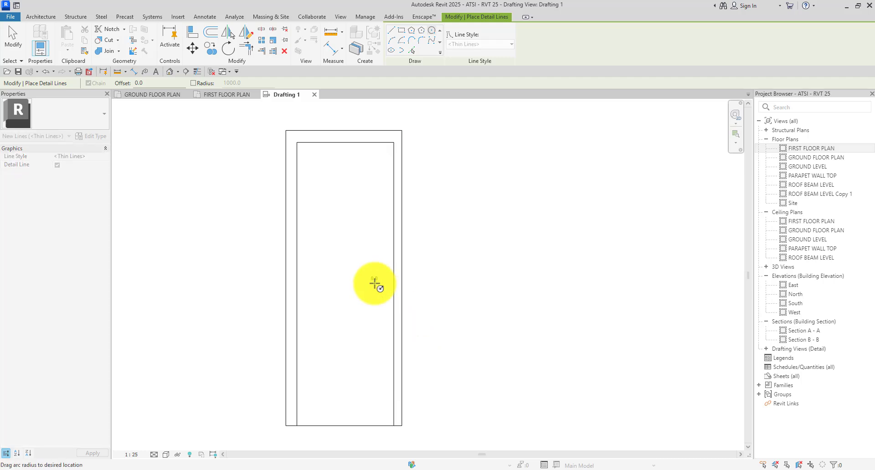
{"action": "scroll", "coordinate": [373, 283], "scroll_direction": "up", "scroll_amount": 3}
{"action": "left_click", "coordinate": [374, 283]}
{"action": "left_click", "coordinate": [392, 279]}
{"action": "key", "text": "Escape"}
{"action": "key", "text": "Escape"}
{"action": "scroll", "coordinate": [289, 179], "scroll_direction": "down", "scroll_amount": 2}
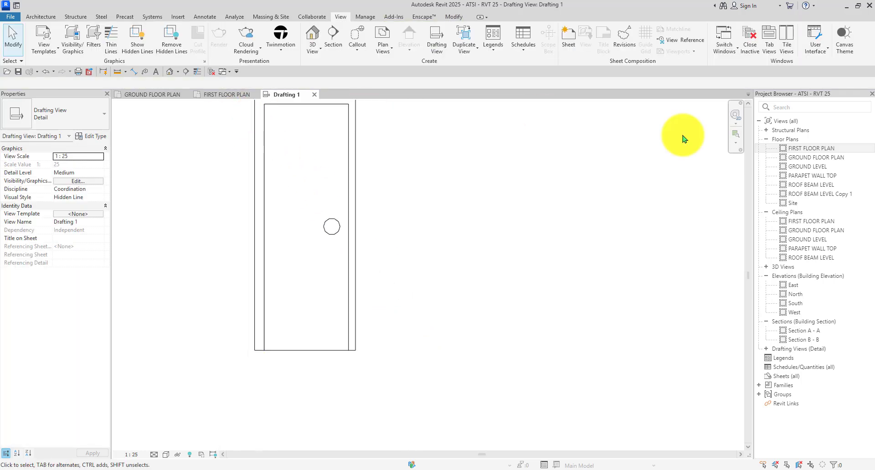
Open the North elevation and compare its W3 window with the Drafting 1 door.
{"action": "left_click", "coordinate": [804, 297]}
{"action": "double_click", "coordinate": [804, 297]}
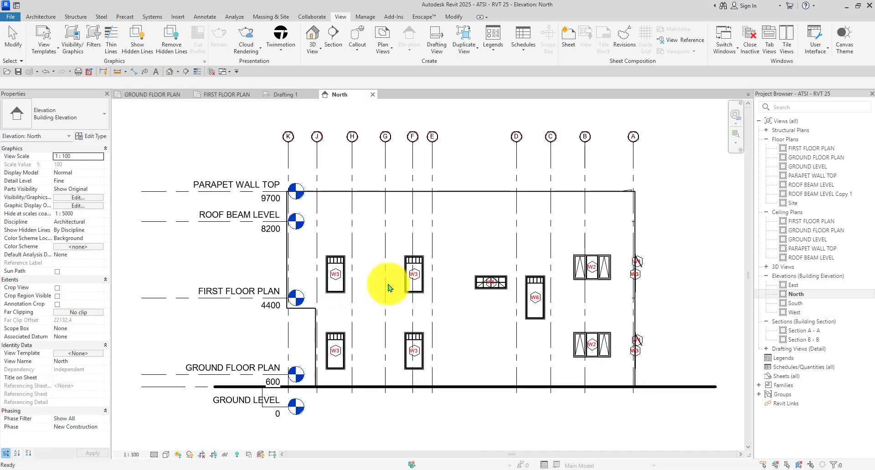
{"action": "scroll", "coordinate": [463, 277], "scroll_direction": "up", "scroll_amount": 4}
{"action": "scroll", "coordinate": [446, 232], "scroll_direction": "up", "scroll_amount": 3}
{"action": "scroll", "coordinate": [404, 219], "scroll_direction": "down", "scroll_amount": 2}
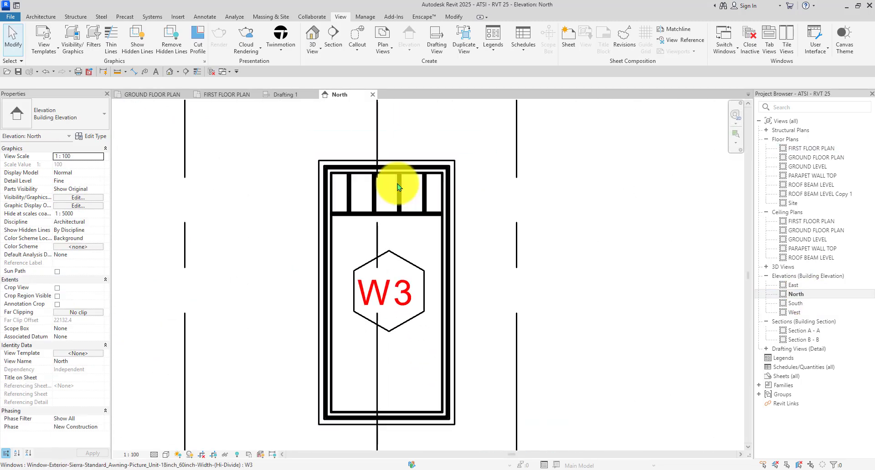
{"action": "scroll", "coordinate": [433, 179], "scroll_direction": "down", "scroll_amount": 1}
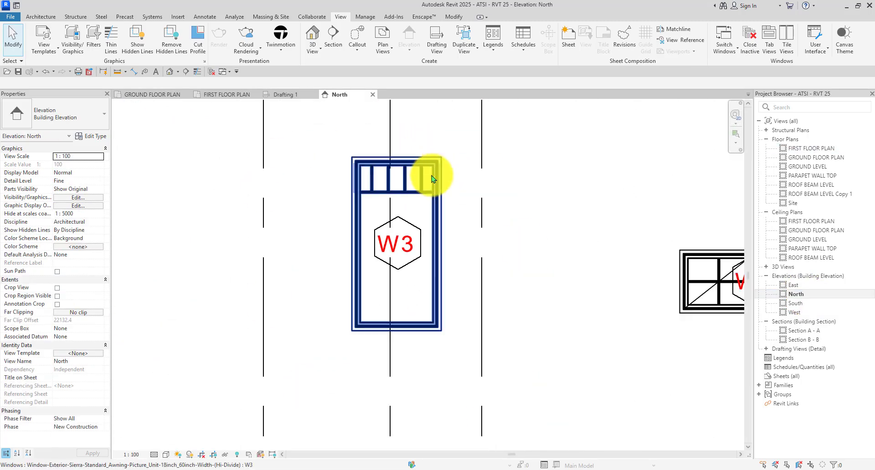
{"action": "left_click", "coordinate": [285, 96]}
{"action": "scroll", "coordinate": [364, 233], "scroll_direction": "down", "scroll_amount": 2}
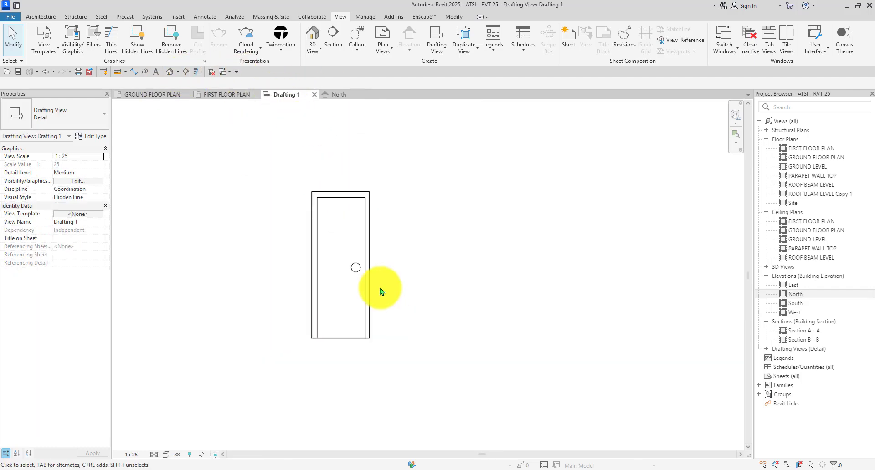
{"action": "left_click", "coordinate": [337, 95]}
{"action": "scroll", "coordinate": [393, 269], "scroll_direction": "up", "scroll_amount": 3}
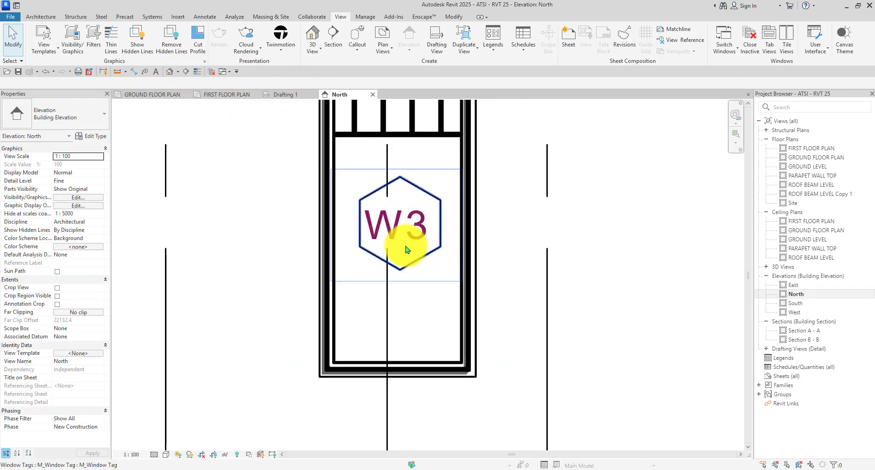
{"action": "scroll", "coordinate": [405, 234], "scroll_direction": "down", "scroll_amount": 5}
{"action": "scroll", "coordinate": [405, 219], "scroll_direction": "up", "scroll_amount": 2}
Window-select all of the door's detail lines in Drafting 1 and delete them.
{"action": "left_click", "coordinate": [285, 95]}
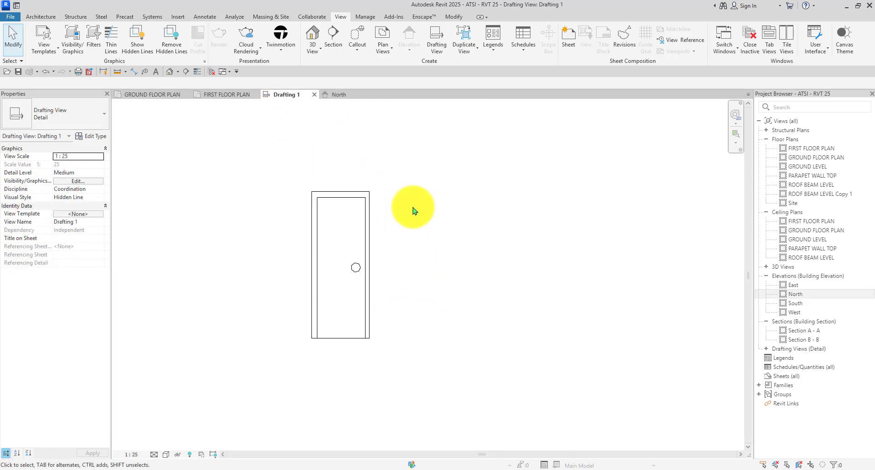
{"action": "scroll", "coordinate": [410, 205], "scroll_direction": "down", "scroll_amount": 2}
{"action": "scroll", "coordinate": [374, 227], "scroll_direction": "up", "scroll_amount": 1}
{"action": "left_click_drag", "start_coordinate": [305, 290], "coordinate": [279, 331]}
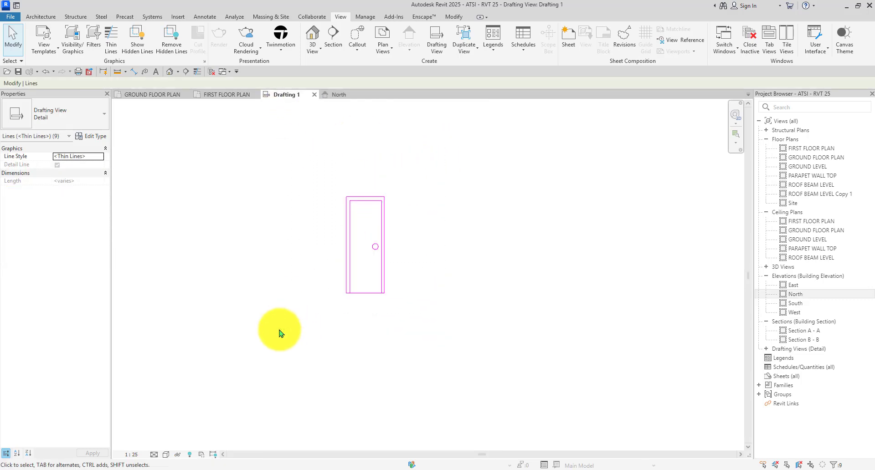
{"action": "key", "text": "Delete"}
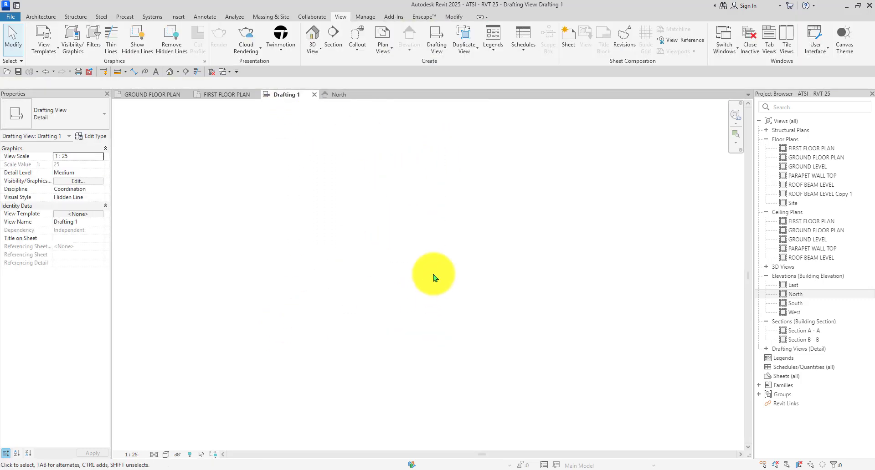
Close the Drafting 1 tab and delete the Drafting 1 view from the Project Browser.
{"action": "left_click", "coordinate": [313, 95]}
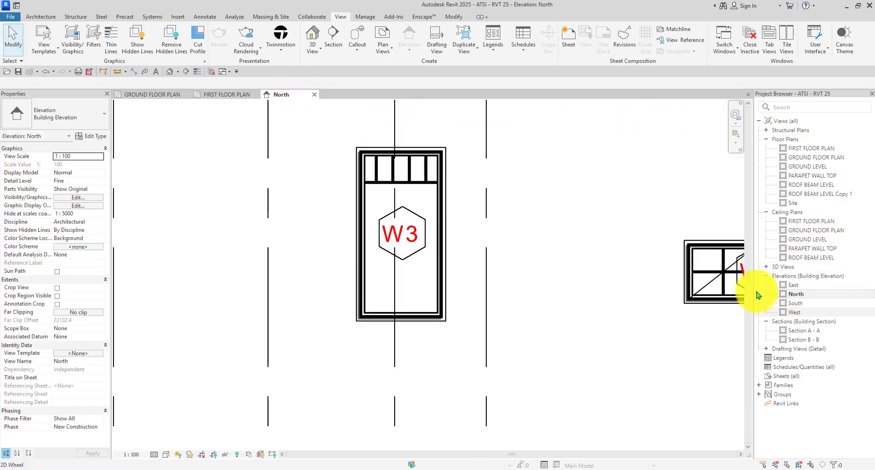
{"action": "double_click", "coordinate": [776, 350]}
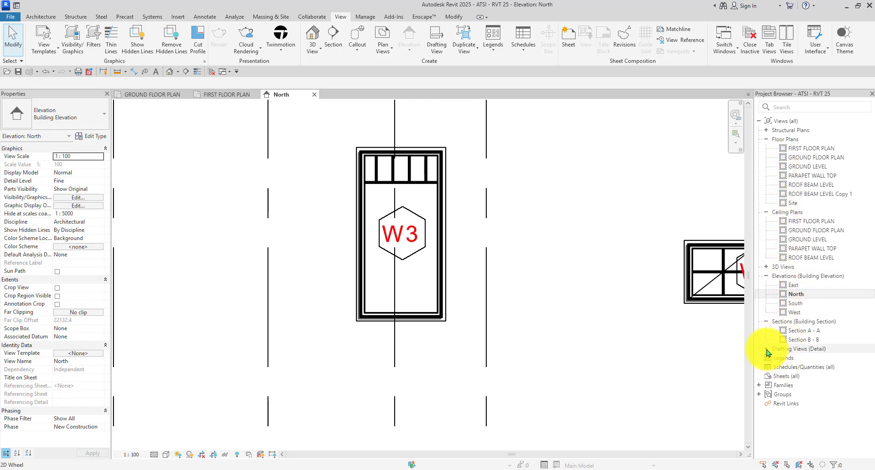
{"action": "left_click", "coordinate": [792, 359]}
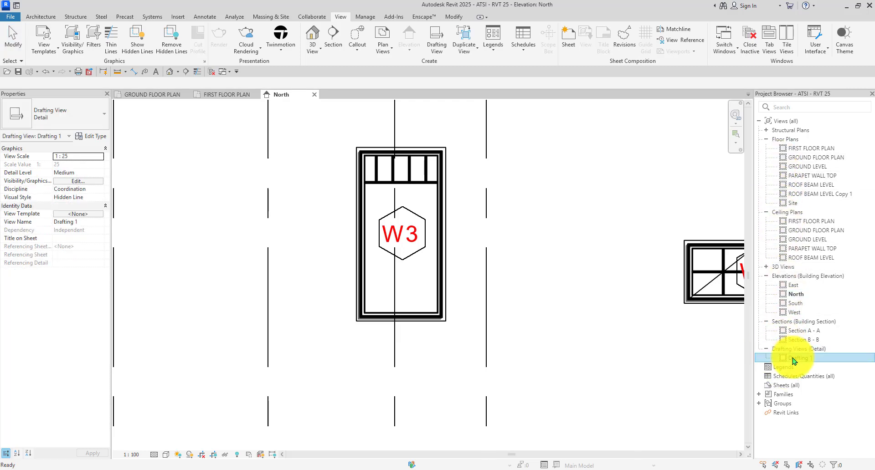
{"action": "key", "text": "Delete"}
Zoom around the North elevation, then select the Legends category in the Project Browser.
{"action": "scroll", "coordinate": [528, 240], "scroll_direction": "down", "scroll_amount": 4}
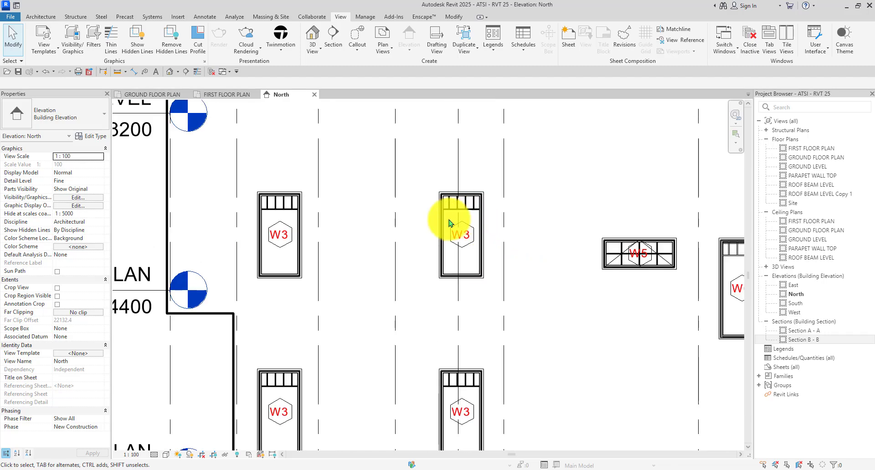
{"action": "scroll", "coordinate": [448, 223], "scroll_direction": "down", "scroll_amount": 5}
{"action": "scroll", "coordinate": [595, 201], "scroll_direction": "up", "scroll_amount": 3}
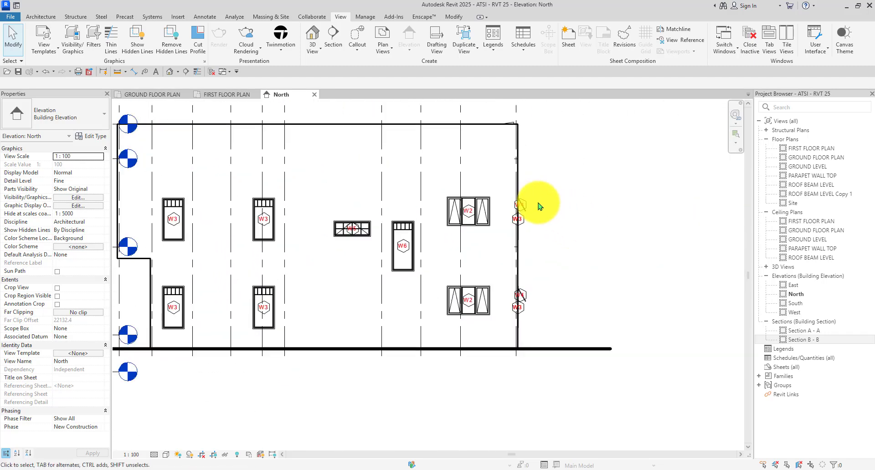
{"action": "scroll", "coordinate": [538, 203], "scroll_direction": "down", "scroll_amount": 3}
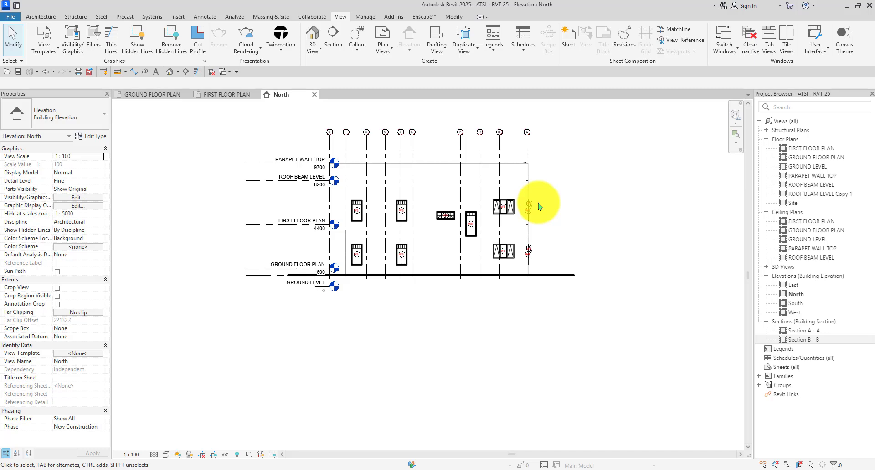
{"action": "scroll", "coordinate": [512, 182], "scroll_direction": "up", "scroll_amount": 4}
{"action": "scroll", "coordinate": [547, 237], "scroll_direction": "down", "scroll_amount": 1}
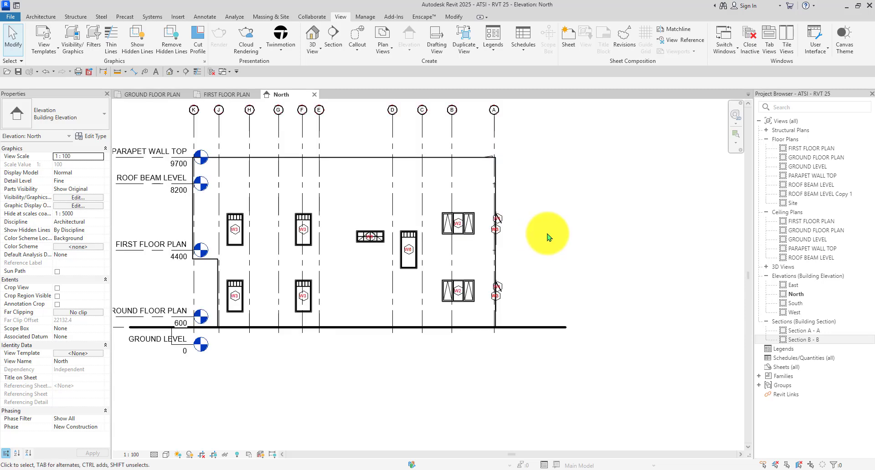
{"action": "scroll", "coordinate": [548, 237], "scroll_direction": "down", "scroll_amount": 3}
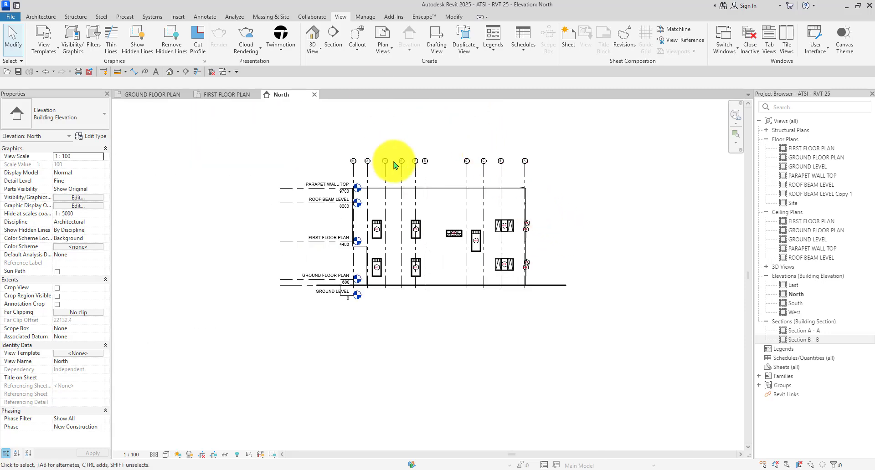
{"action": "scroll", "coordinate": [494, 215], "scroll_direction": "up", "scroll_amount": 3}
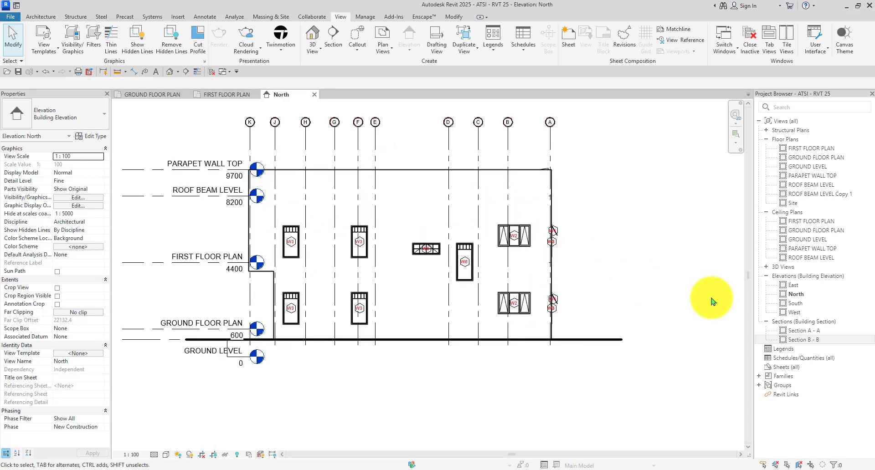
{"action": "left_click", "coordinate": [774, 351]}
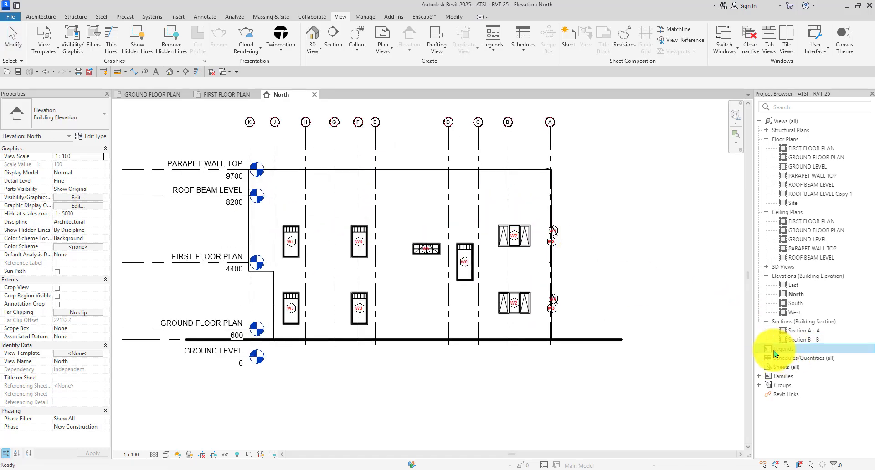
Create a new legend view named Legend 1 at 1 : 25 scale.
{"action": "right_click", "coordinate": [775, 353]}
{"action": "left_click", "coordinate": [743, 357]}
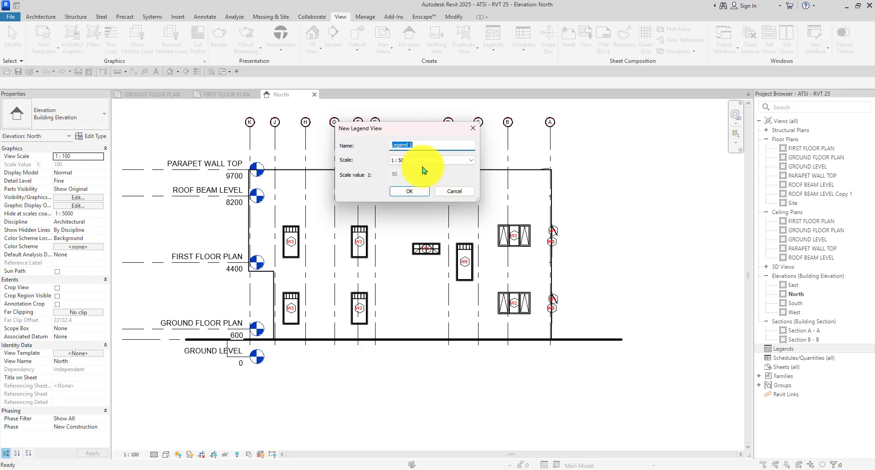
{"action": "left_click", "coordinate": [422, 160]}
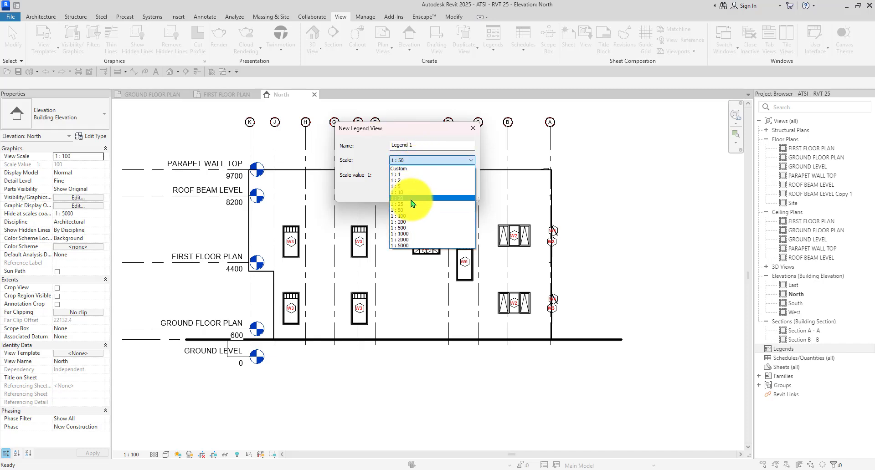
{"action": "left_click", "coordinate": [401, 204]}
{"action": "left_click", "coordinate": [412, 192]}
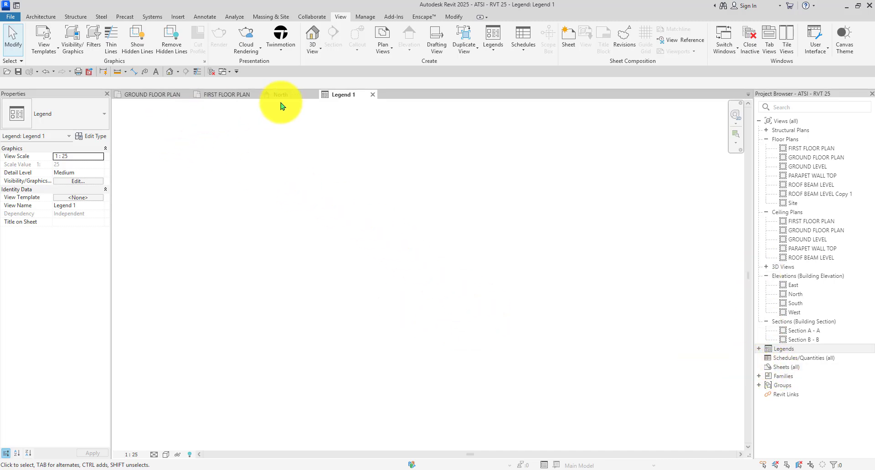
Close the Legend 1 tab and bring up the Annotate Component options.
{"action": "left_click", "coordinate": [372, 95]}
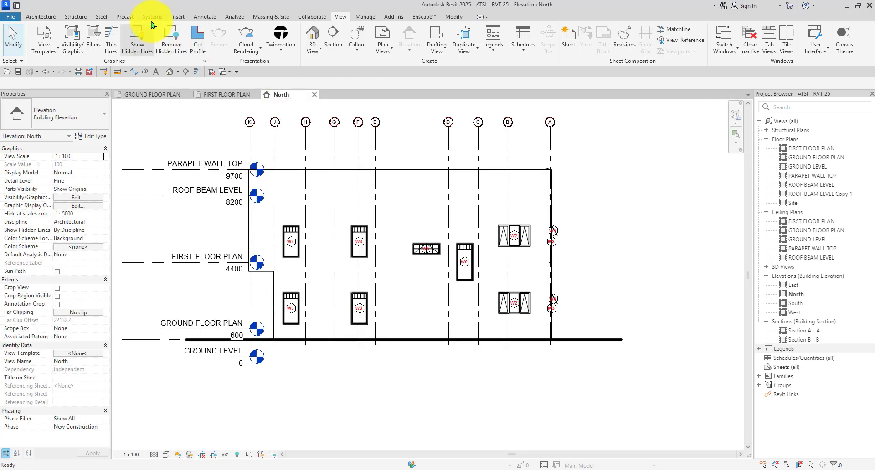
{"action": "left_click", "coordinate": [205, 17]}
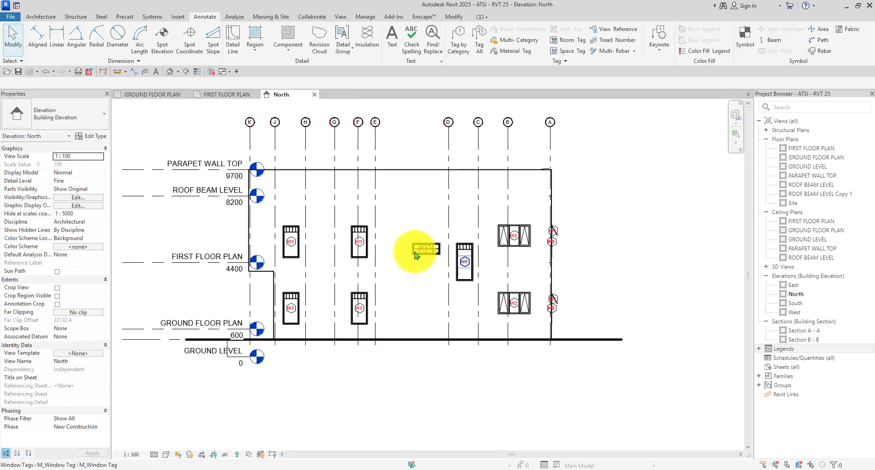
{"action": "left_click", "coordinate": [289, 52]}
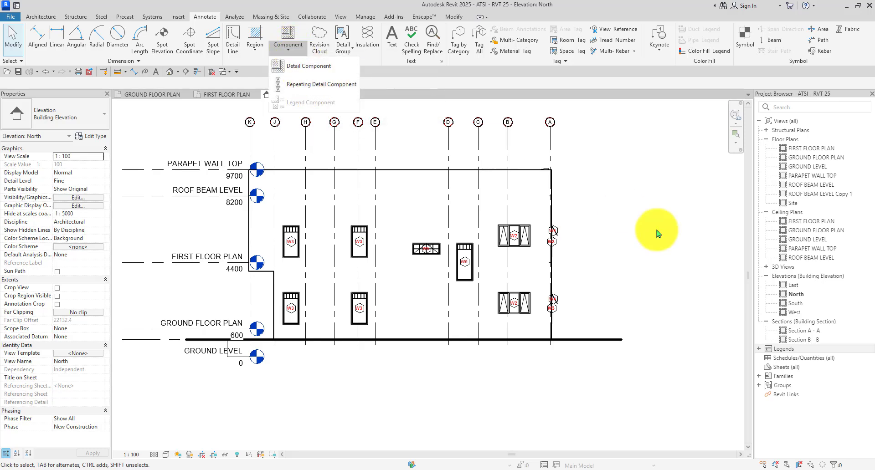
Create another new legend view, Legend 2, at 1 : 25 scale.
{"action": "left_click", "coordinate": [655, 230]}
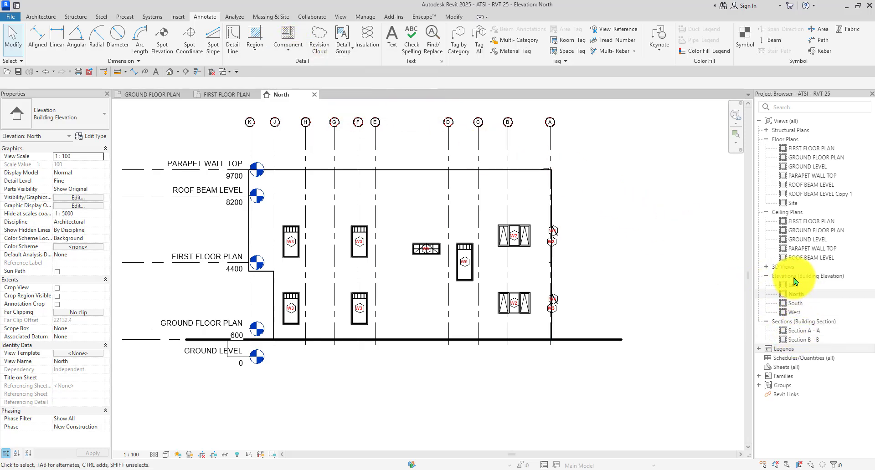
{"action": "right_click", "coordinate": [779, 352]}
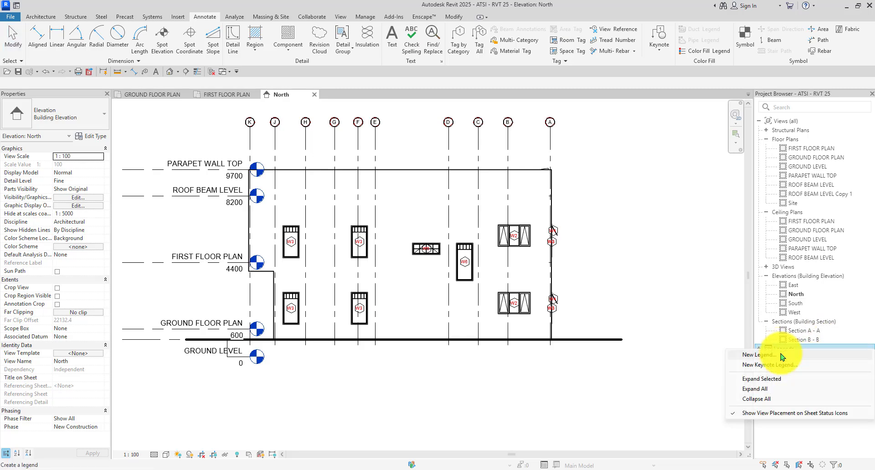
{"action": "left_click", "coordinate": [781, 355]}
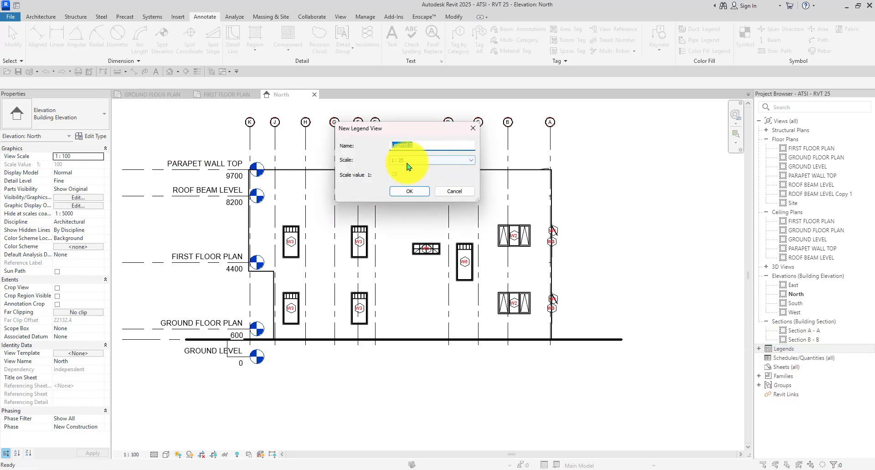
{"action": "left_click", "coordinate": [408, 162]}
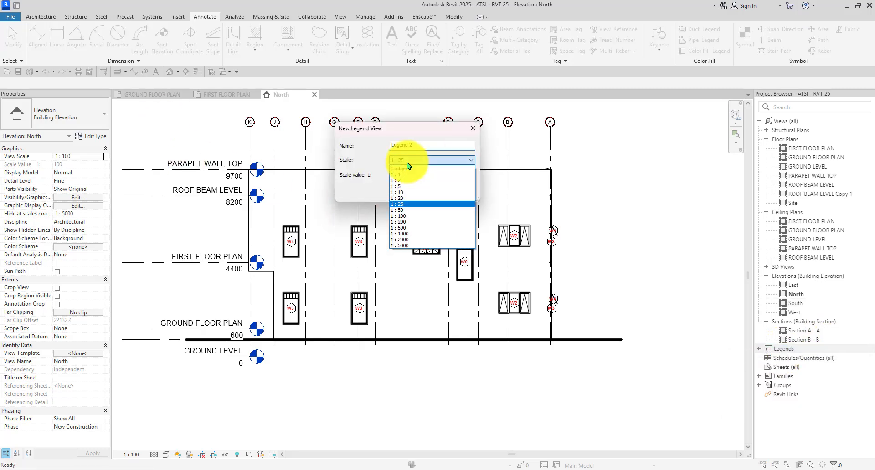
{"action": "left_click", "coordinate": [400, 204]}
{"action": "left_click", "coordinate": [410, 192]}
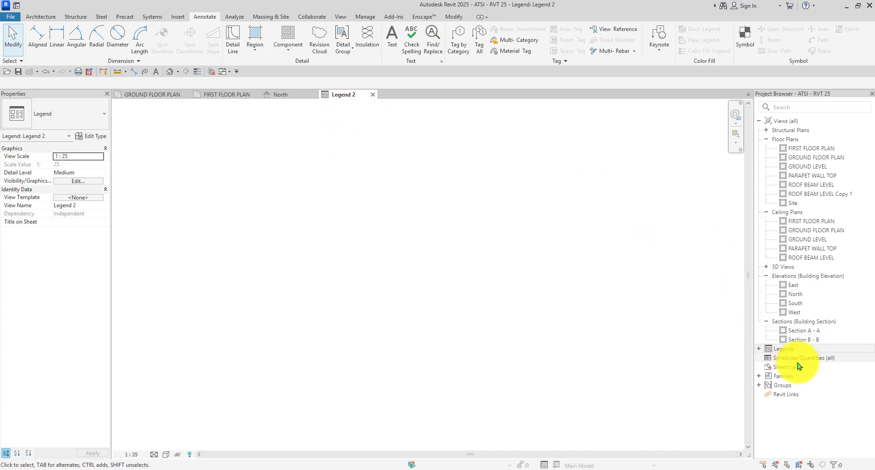
Expand Legends and delete the unwanted Legend 2 view.
{"action": "left_click", "coordinate": [759, 349]}
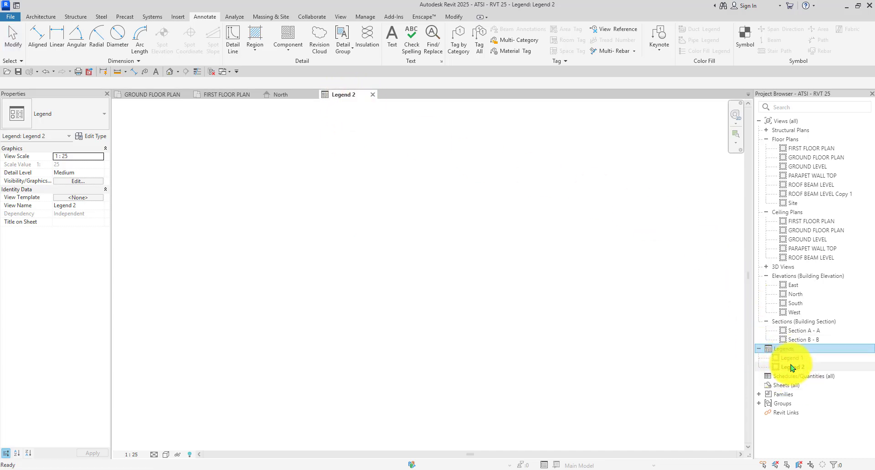
{"action": "left_click", "coordinate": [791, 368]}
{"action": "key", "text": "Delete"}
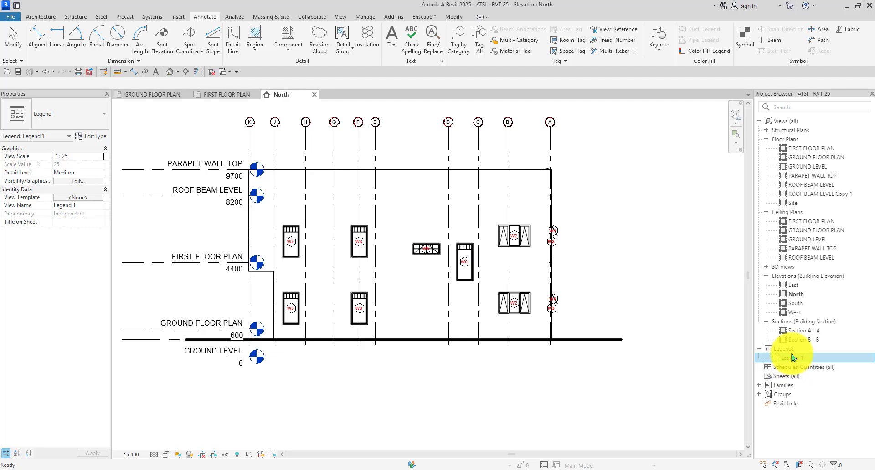
Open Legend 1, restore the full ribbon, and show the Annotate Component dropdown choices.
{"action": "double_click", "coordinate": [791, 358]}
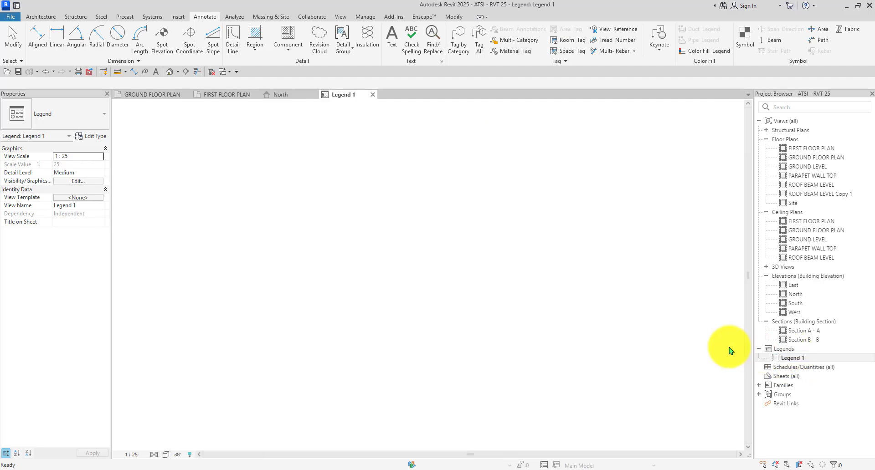
{"action": "double_click", "coordinate": [200, 19]}
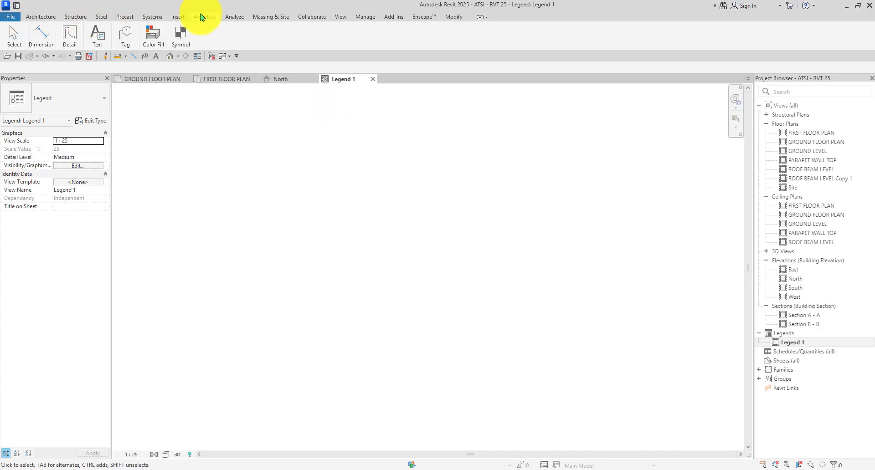
{"action": "double_click", "coordinate": [202, 17]}
{"action": "double_click", "coordinate": [201, 16]}
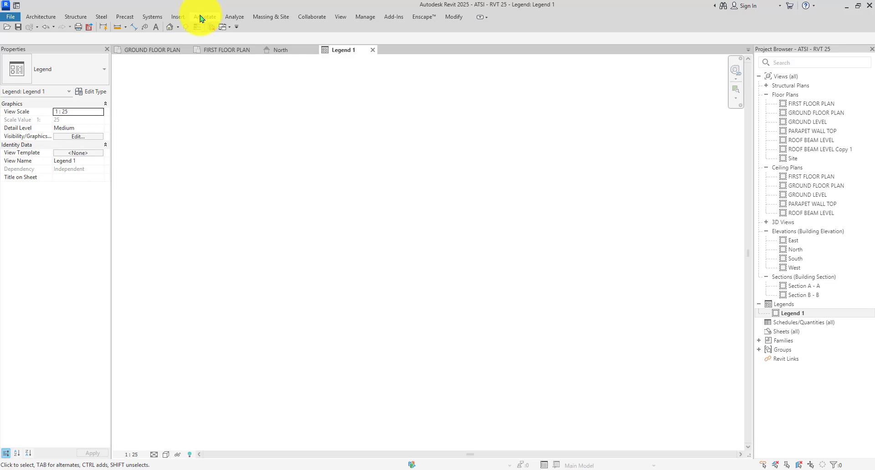
{"action": "double_click", "coordinate": [201, 17]}
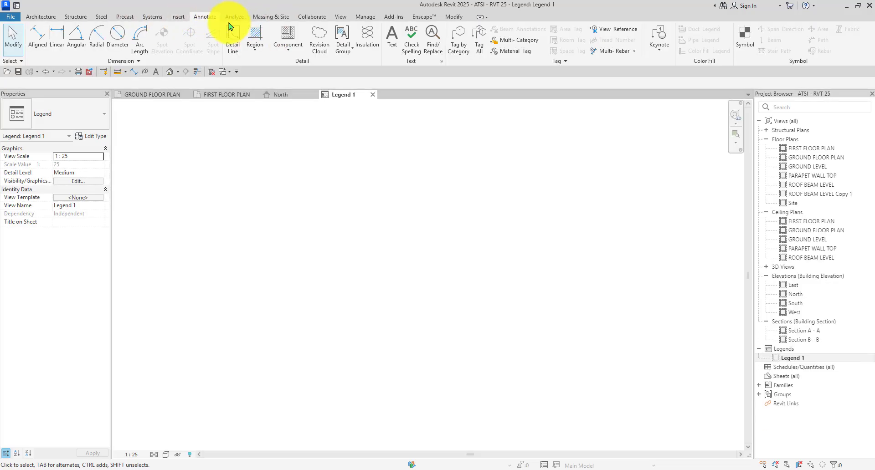
{"action": "left_click", "coordinate": [278, 53]}
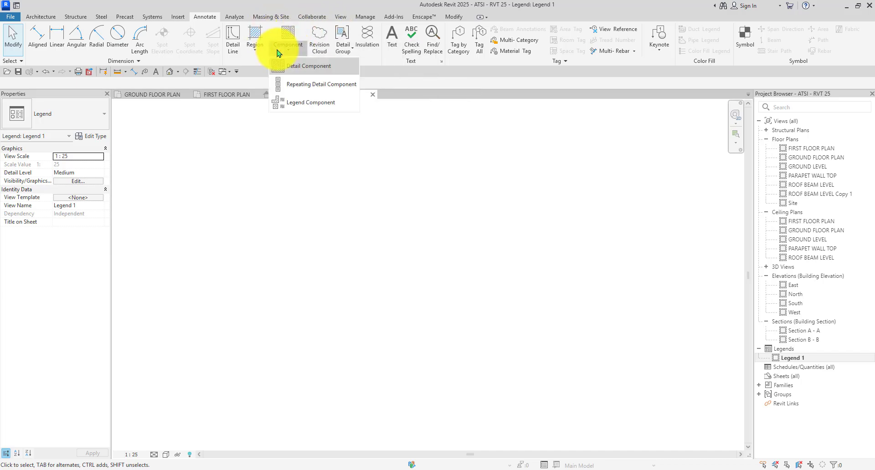
Start a Legend Component and browse the Family list, accidentally placing a cable tray symbol.
{"action": "left_click", "coordinate": [301, 107]}
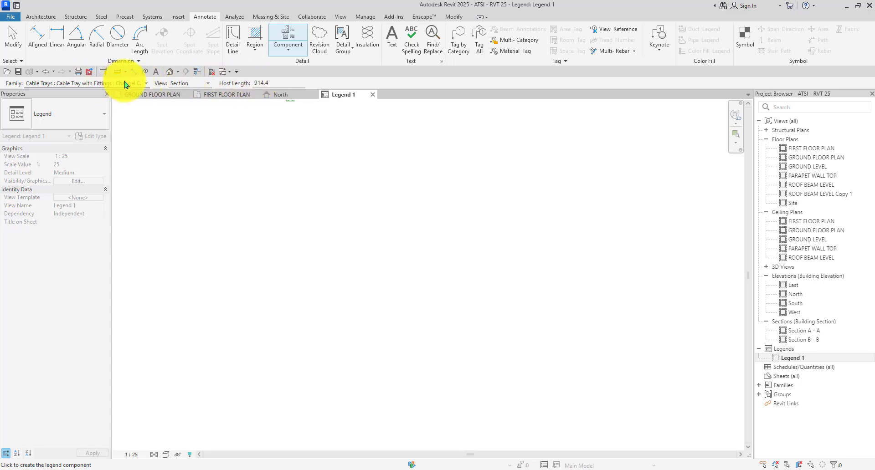
{"action": "left_click", "coordinate": [145, 84]}
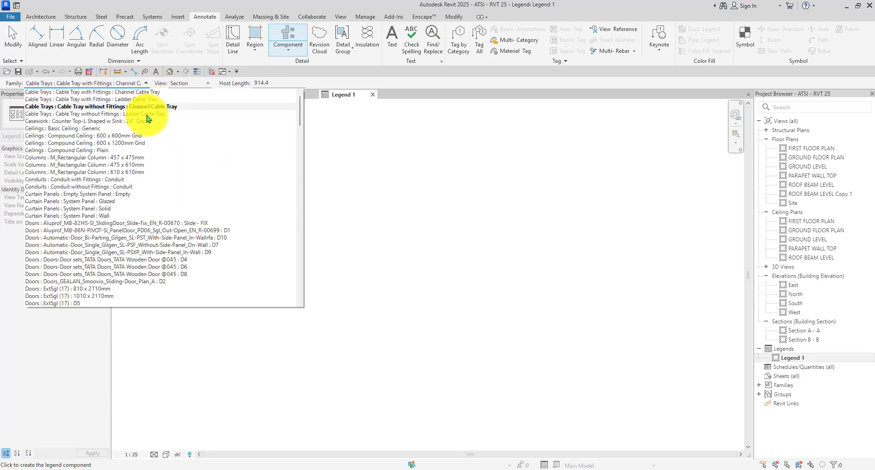
{"action": "scroll", "coordinate": [146, 200], "scroll_direction": "down", "scroll_amount": 15}
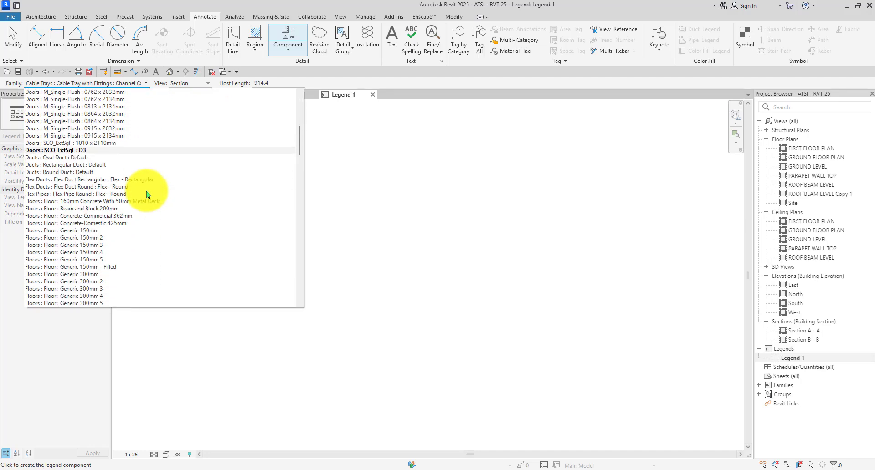
{"action": "scroll", "coordinate": [146, 195], "scroll_direction": "down", "scroll_amount": 2}
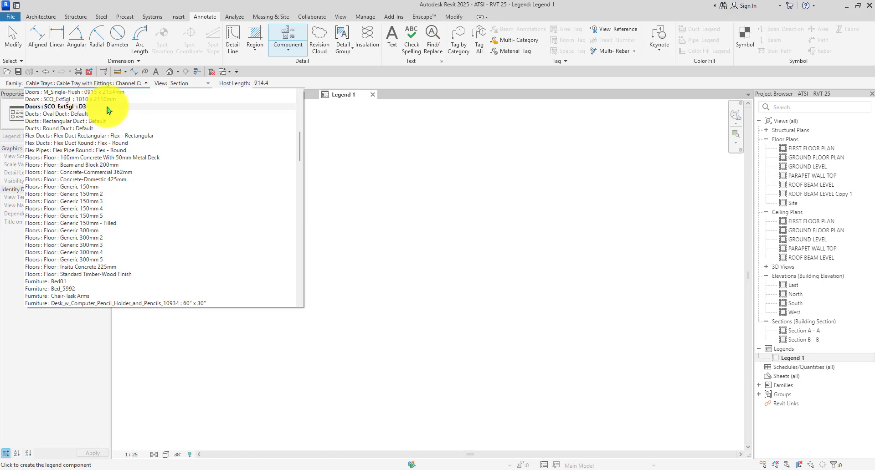
{"action": "scroll", "coordinate": [104, 109], "scroll_direction": "up", "scroll_amount": 1}
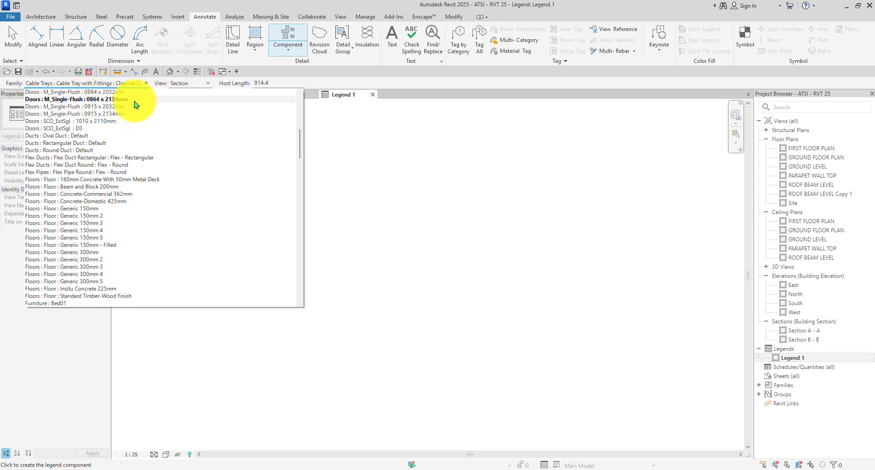
{"action": "left_click", "coordinate": [345, 126]}
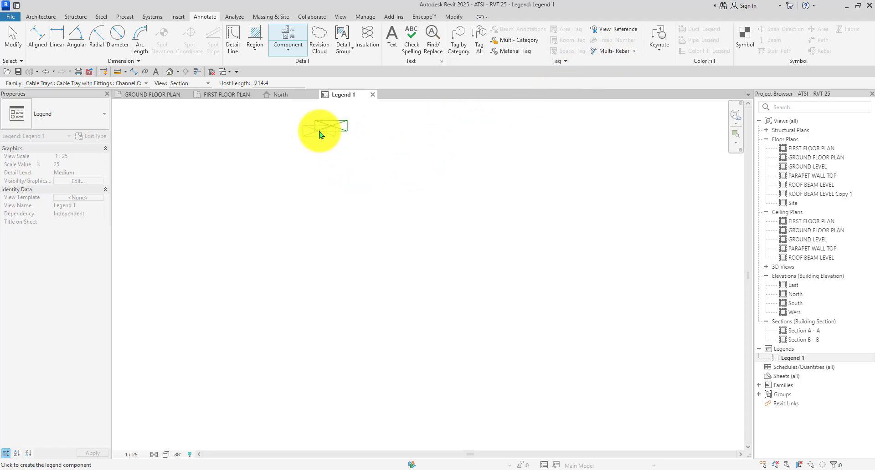
Reopen the Family list and scroll through it to the door families.
{"action": "left_click", "coordinate": [143, 83]}
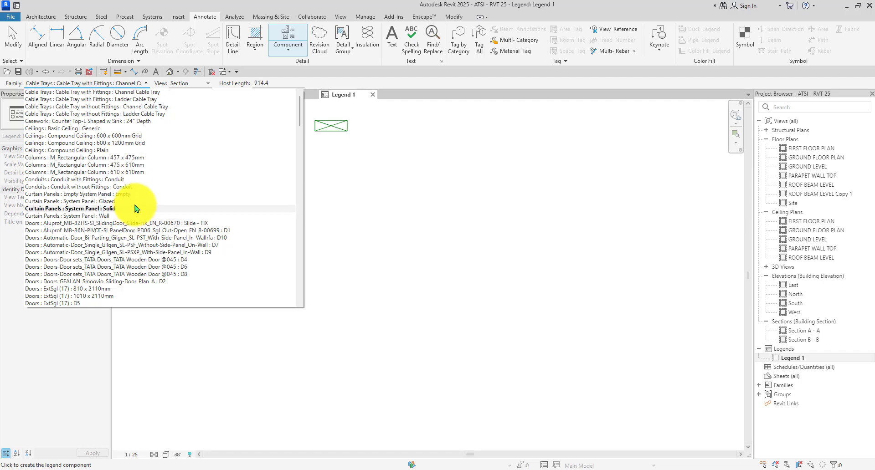
{"action": "scroll", "coordinate": [137, 183], "scroll_direction": "down", "scroll_amount": 5}
{"action": "scroll", "coordinate": [100, 180], "scroll_direction": "down", "scroll_amount": 4}
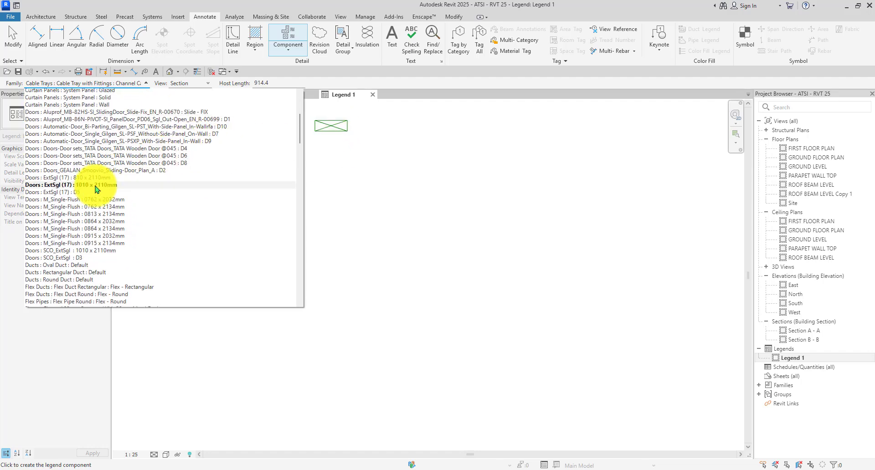
{"action": "scroll", "coordinate": [113, 175], "scroll_direction": "down", "scroll_amount": 6}
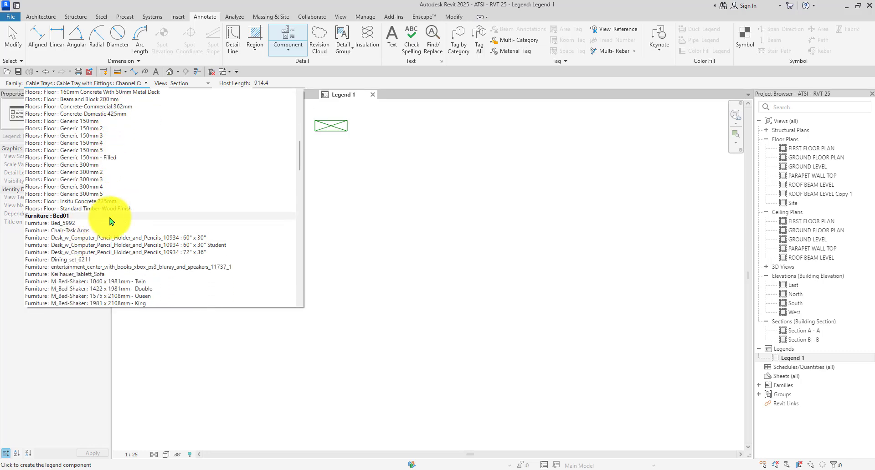
{"action": "scroll", "coordinate": [142, 193], "scroll_direction": "down", "scroll_amount": 4}
{"action": "scroll", "coordinate": [143, 201], "scroll_direction": "up", "scroll_amount": 8}
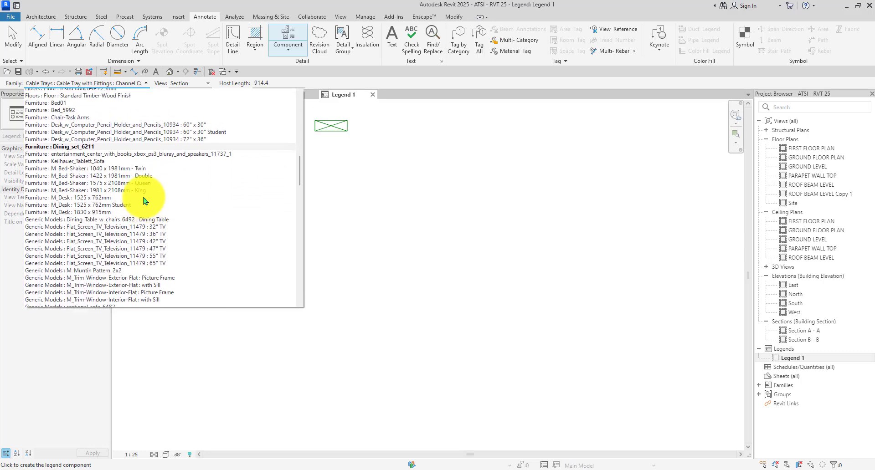
{"action": "scroll", "coordinate": [137, 200], "scroll_direction": "up", "scroll_amount": 3}
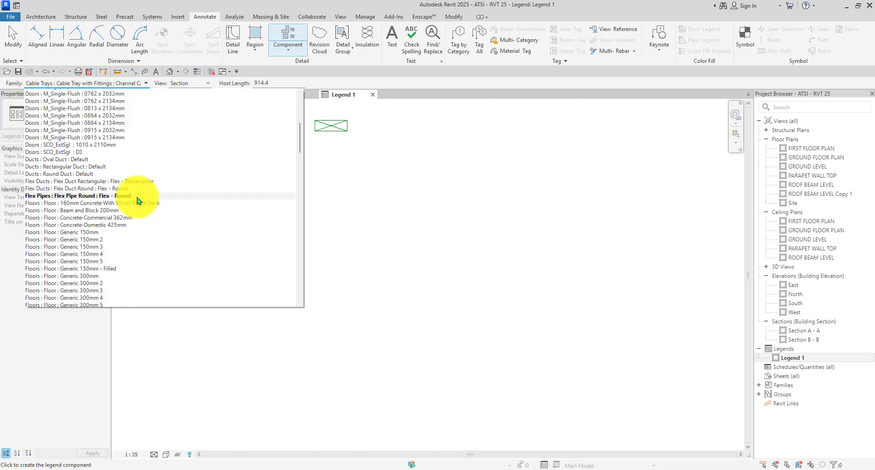
{"action": "scroll", "coordinate": [109, 198], "scroll_direction": "up", "scroll_amount": 3}
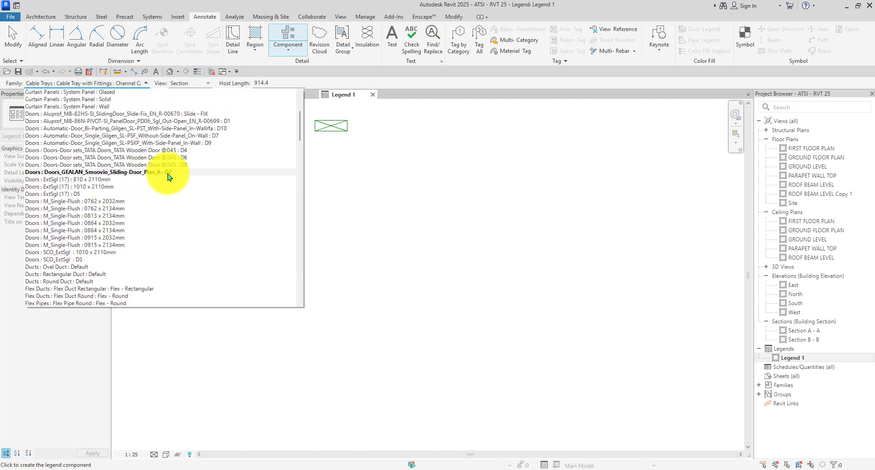
Place the PanelDoor_PD06 : D1 door as a front-elevation legend component.
{"action": "left_click", "coordinate": [224, 121]}
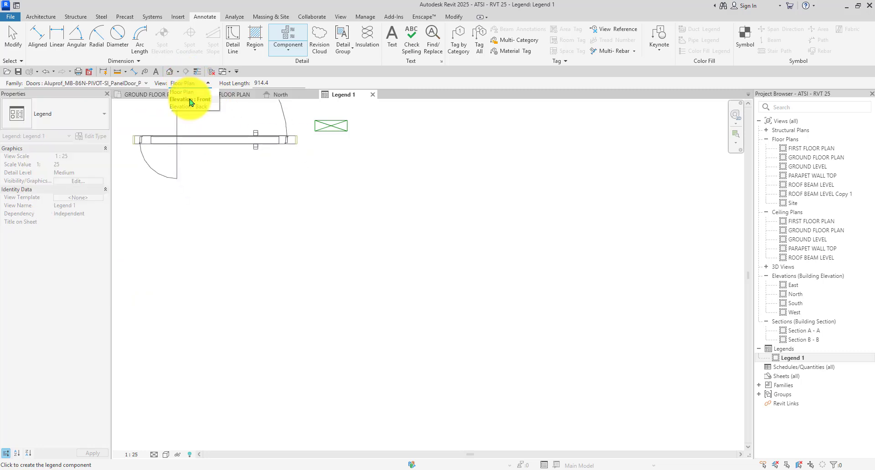
{"action": "left_click", "coordinate": [189, 100]}
{"action": "scroll", "coordinate": [313, 264], "scroll_direction": "down", "scroll_amount": 5}
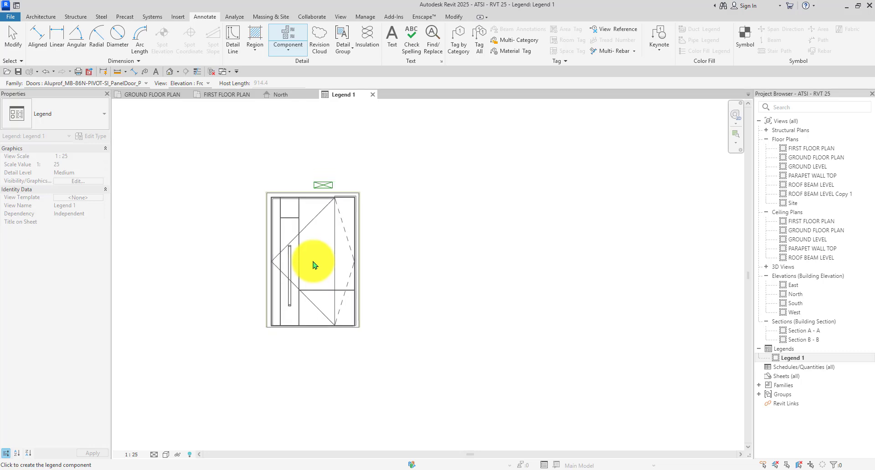
{"action": "scroll", "coordinate": [344, 294], "scroll_direction": "up", "scroll_amount": 3}
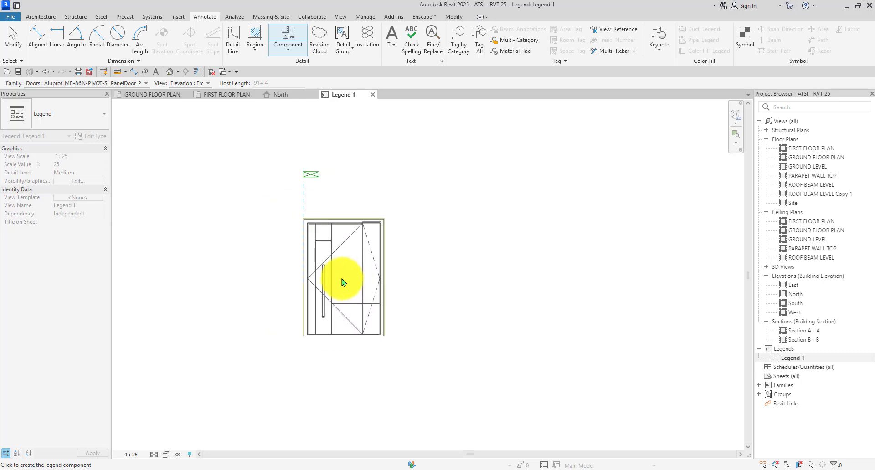
{"action": "left_click", "coordinate": [342, 286]}
{"action": "key", "text": "Escape"}
Delete the stray cable tray symbol from Legend 1.
{"action": "scroll", "coordinate": [304, 178], "scroll_direction": "up", "scroll_amount": 2}
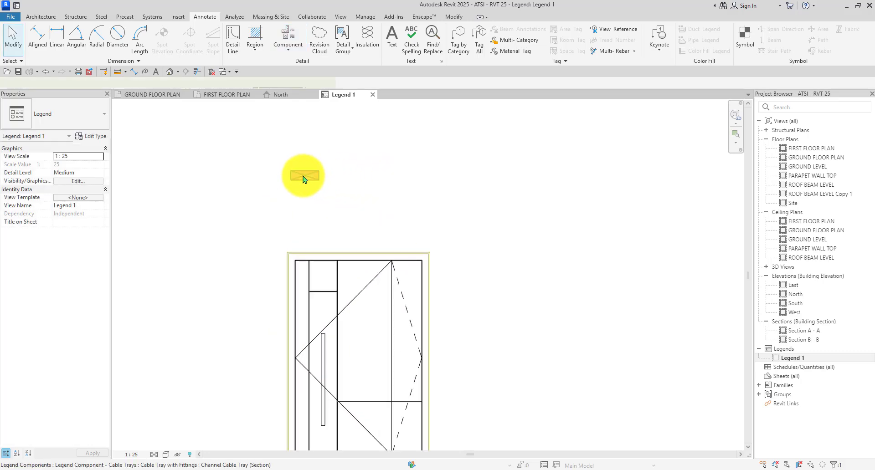
{"action": "left_click", "coordinate": [304, 179]}
{"action": "key", "text": "Delete"}
{"action": "scroll", "coordinate": [295, 178], "scroll_direction": "down", "scroll_amount": 4}
{"action": "scroll", "coordinate": [349, 239], "scroll_direction": "up", "scroll_amount": 2}
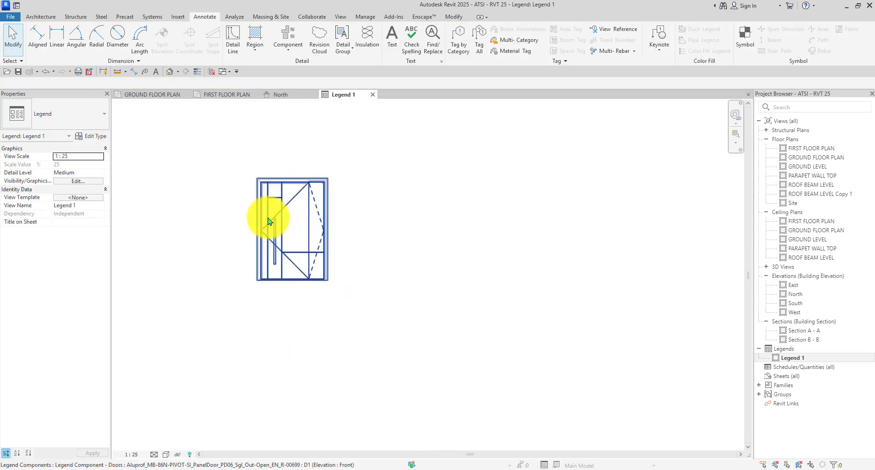
{"action": "scroll", "coordinate": [268, 223], "scroll_direction": "down", "scroll_amount": 4}
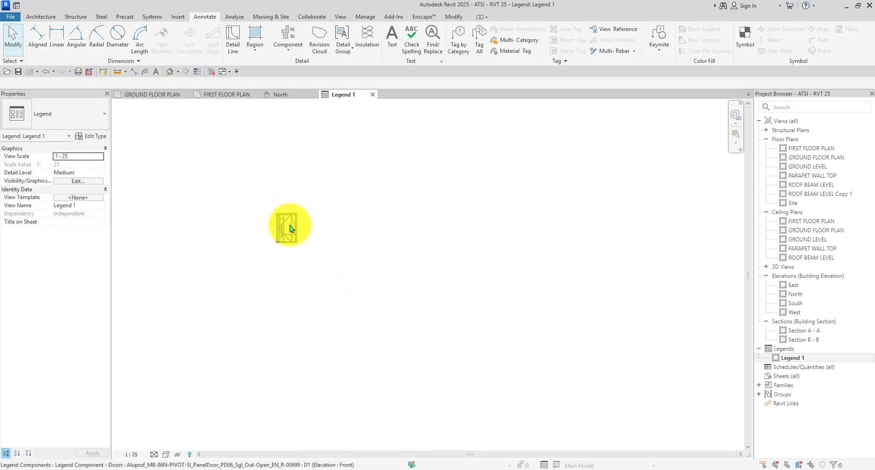
{"action": "scroll", "coordinate": [282, 227], "scroll_direction": "up", "scroll_amount": 2}
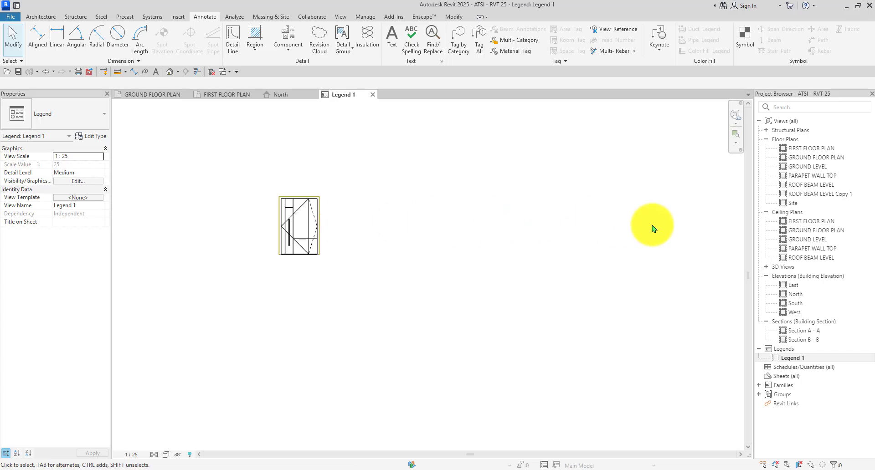
{"action": "scroll", "coordinate": [284, 219], "scroll_direction": "down", "scroll_amount": 2}
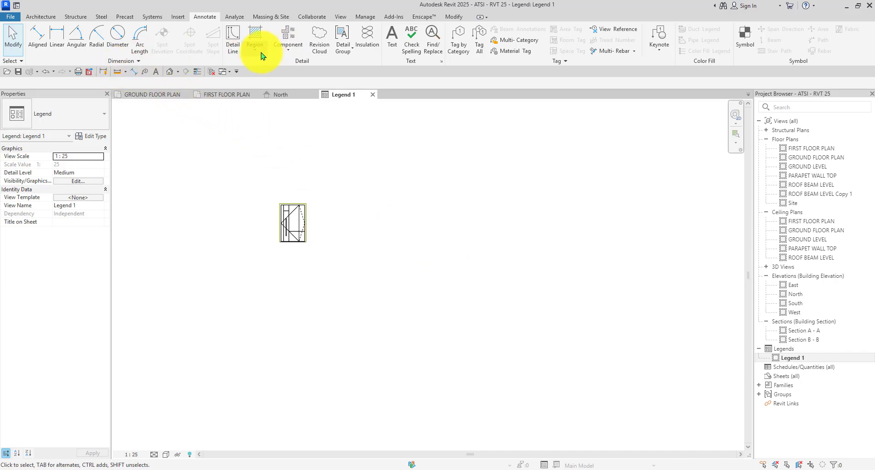
Place the GEALAN Smoovio sliding door D2 legend component beside the pivot door.
{"action": "left_click", "coordinate": [287, 55]}
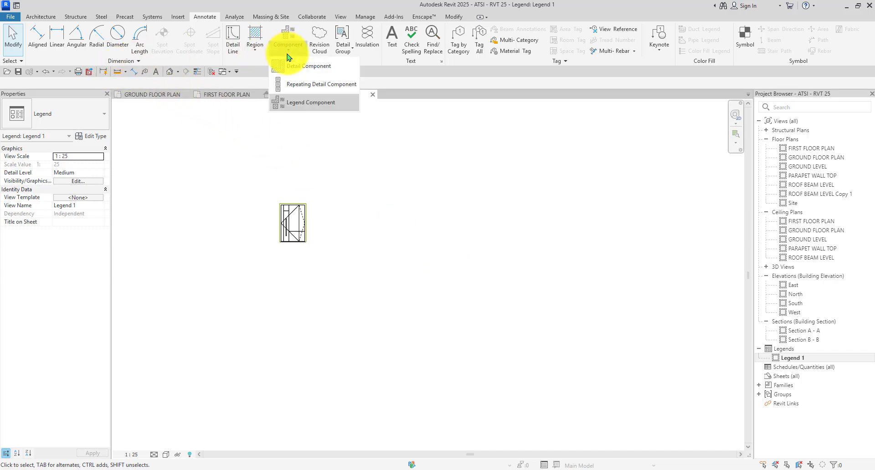
{"action": "left_click", "coordinate": [301, 102]}
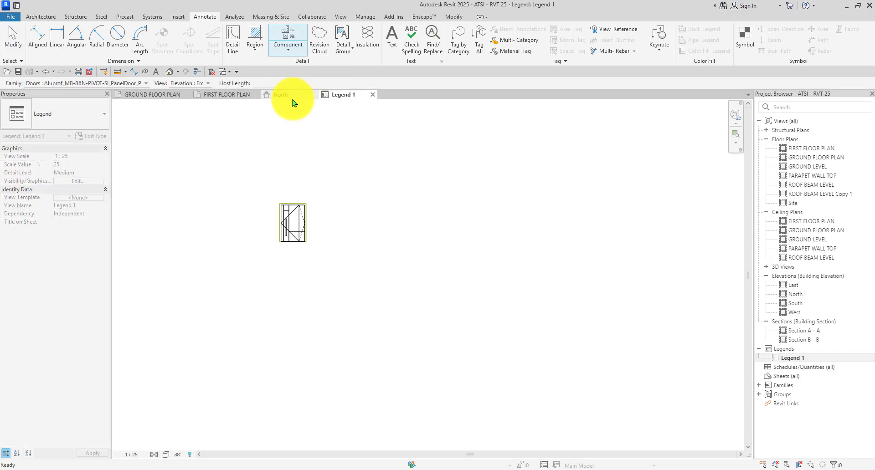
{"action": "left_click", "coordinate": [147, 84]}
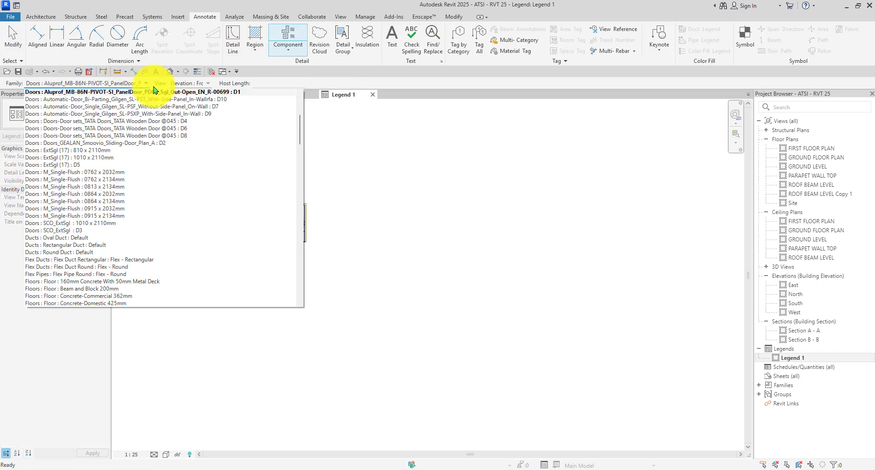
{"action": "left_click", "coordinate": [177, 144]}
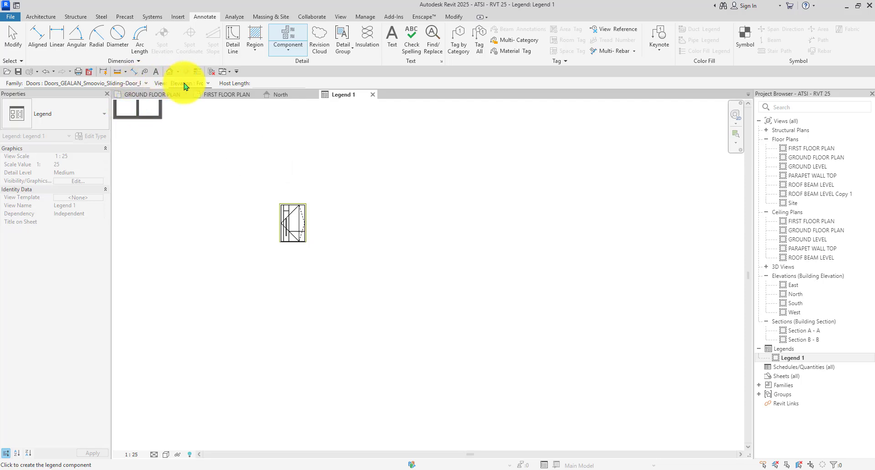
{"action": "scroll", "coordinate": [361, 220], "scroll_direction": "up", "scroll_amount": 1}
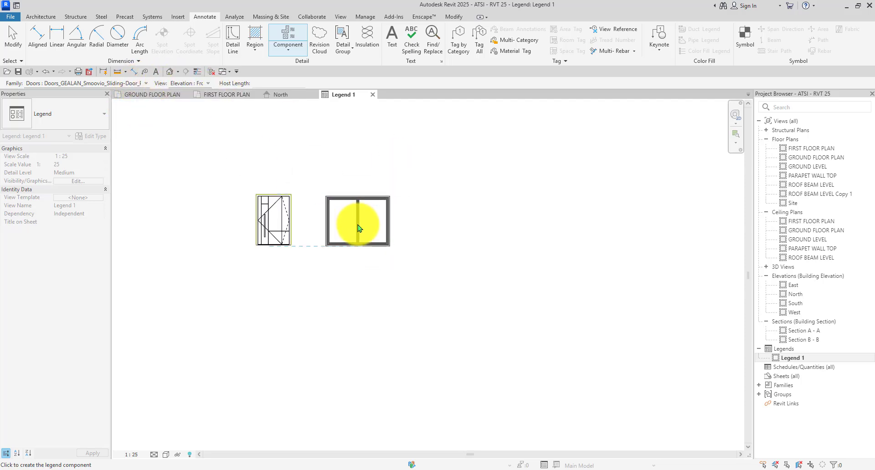
{"action": "scroll", "coordinate": [360, 228], "scroll_direction": "up", "scroll_amount": 2}
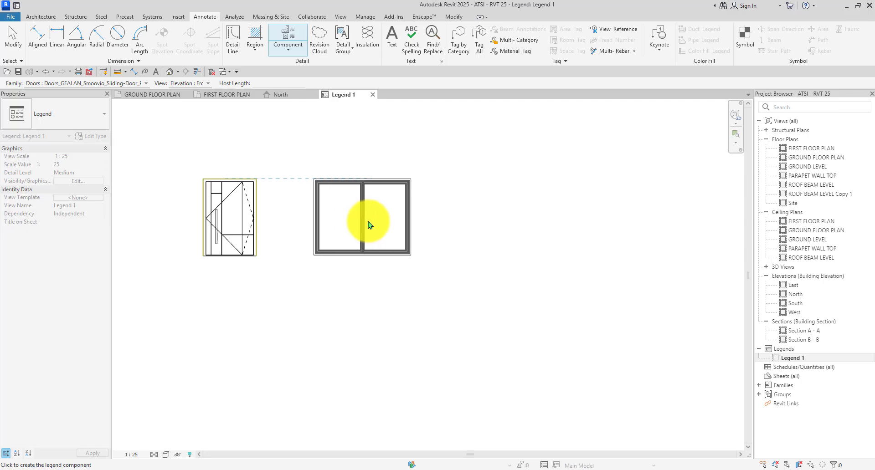
{"action": "left_click", "coordinate": [367, 222]}
{"action": "scroll", "coordinate": [314, 225], "scroll_direction": "down", "scroll_amount": 2}
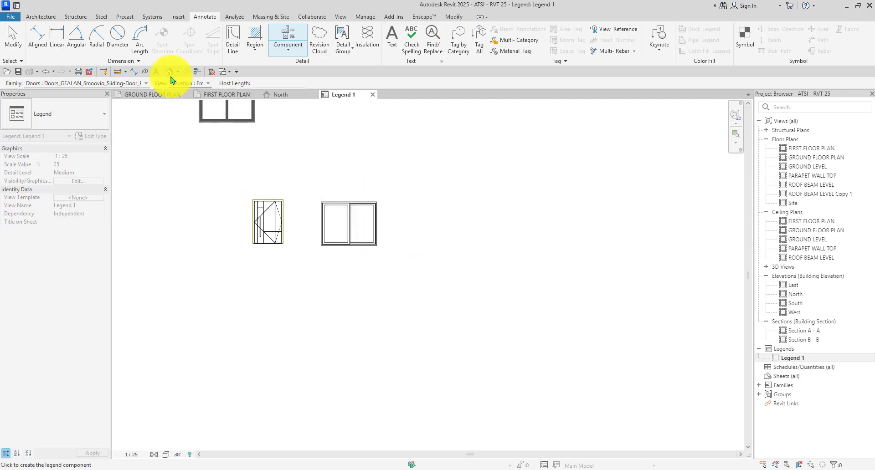
Place the SCO_ExtSgl D3 door legend component right of the sliding door.
{"action": "left_click", "coordinate": [142, 85]}
{"action": "scroll", "coordinate": [137, 172], "scroll_direction": "up", "scroll_amount": 5}
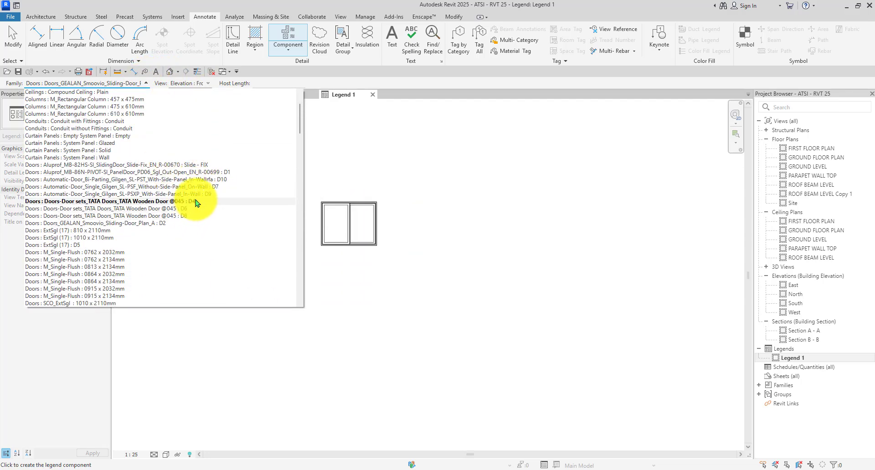
{"action": "scroll", "coordinate": [146, 222], "scroll_direction": "down", "scroll_amount": 1}
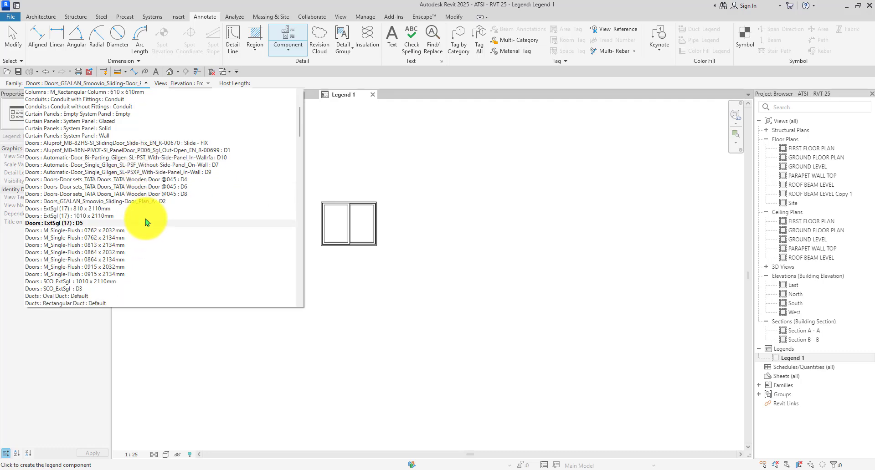
{"action": "left_click", "coordinate": [180, 289]}
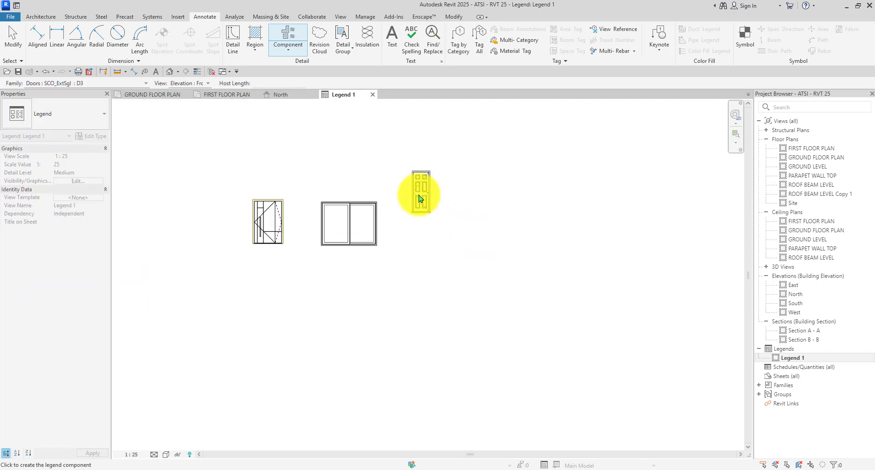
{"action": "scroll", "coordinate": [414, 211], "scroll_direction": "up", "scroll_amount": 2}
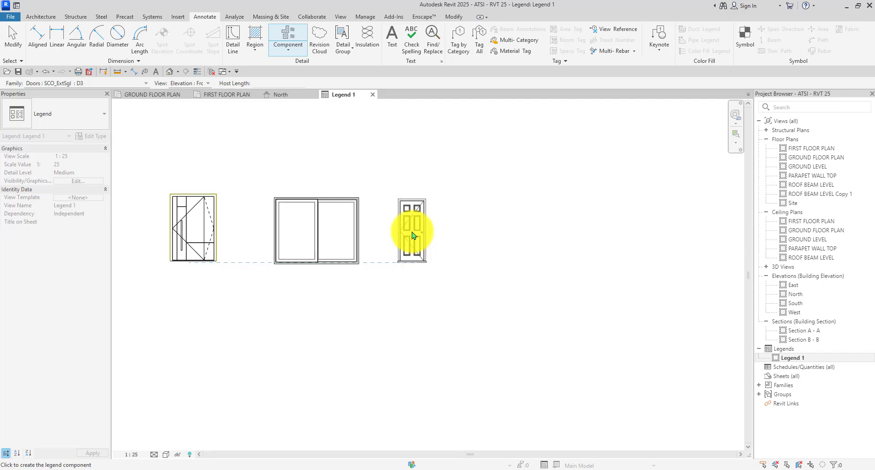
{"action": "left_click", "coordinate": [430, 235]}
{"action": "scroll", "coordinate": [342, 191], "scroll_direction": "down", "scroll_amount": 2}
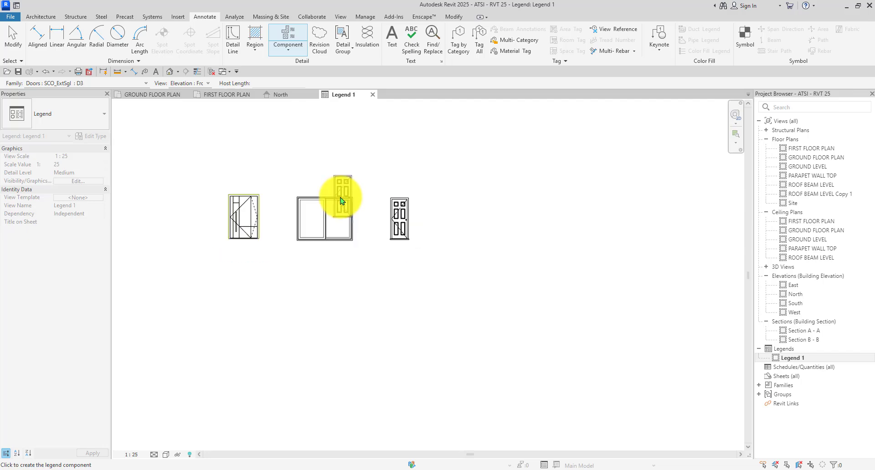
{"action": "key", "text": "Escape"}
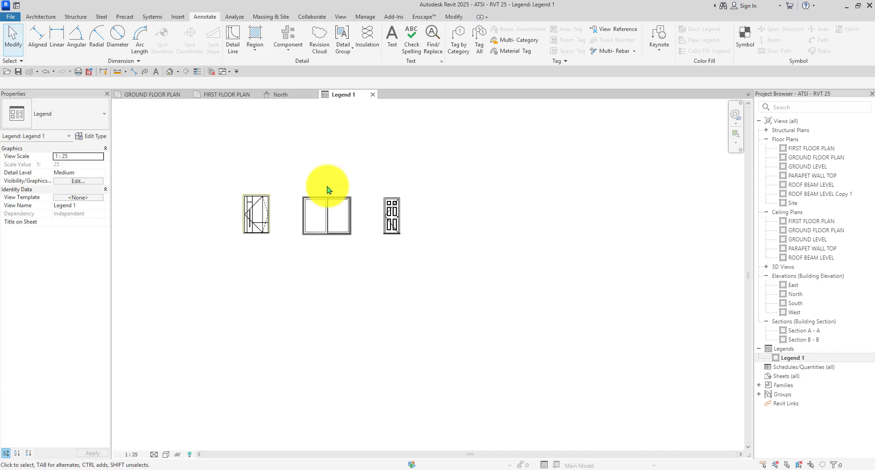
Place the TATA Wooden Door D4 legend component at the end of the row.
{"action": "left_click", "coordinate": [288, 44]}
{"action": "left_click", "coordinate": [144, 84]}
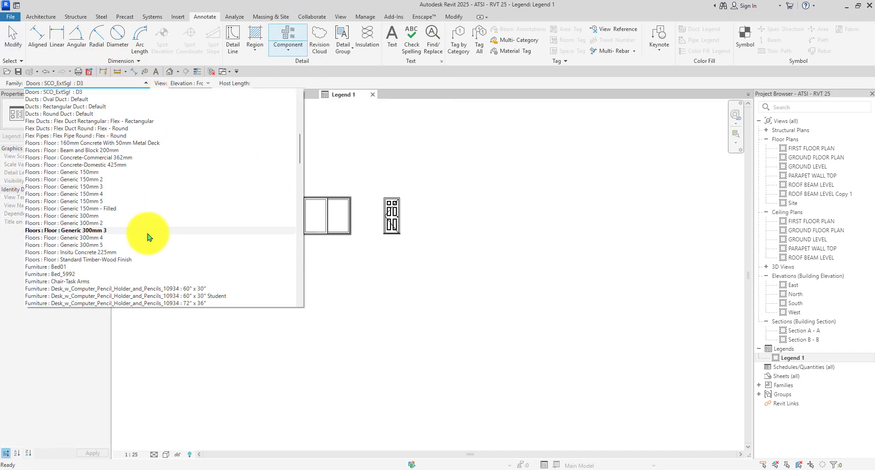
{"action": "scroll", "coordinate": [141, 234], "scroll_direction": "up", "scroll_amount": 3}
{"action": "scroll", "coordinate": [141, 235], "scroll_direction": "up", "scroll_amount": 7}
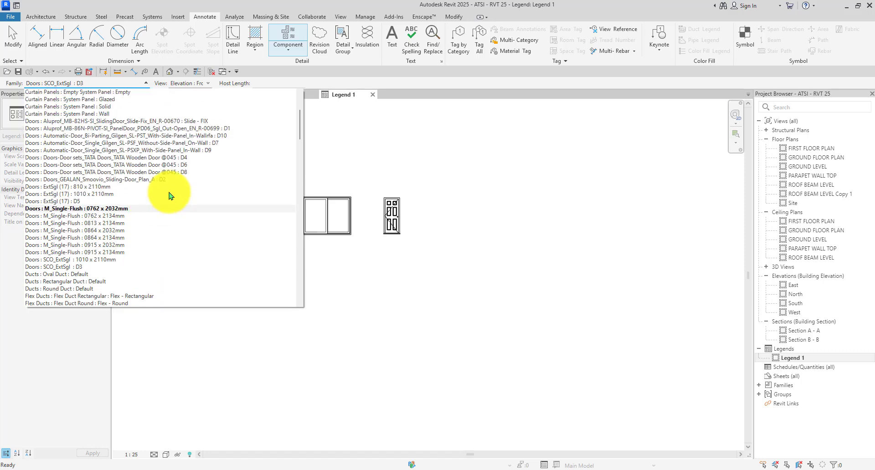
{"action": "left_click", "coordinate": [193, 157]}
{"action": "scroll", "coordinate": [443, 220], "scroll_direction": "up", "scroll_amount": 1}
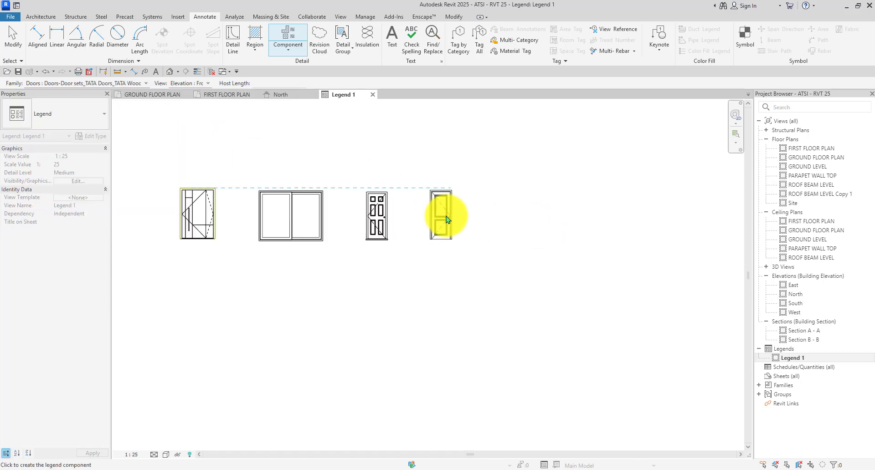
{"action": "left_click", "coordinate": [446, 220]}
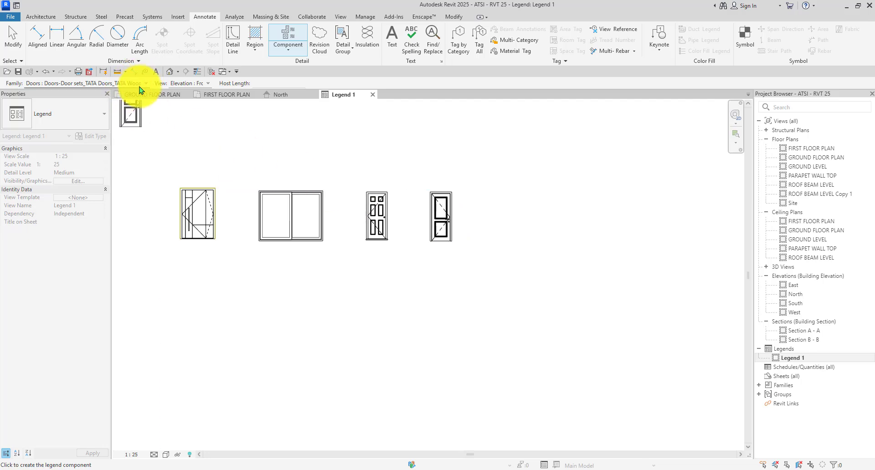
Choose the ExtSgl (17) D5 door type as the next legend component.
{"action": "left_click", "coordinate": [139, 87]}
{"action": "scroll", "coordinate": [137, 173], "scroll_direction": "up", "scroll_amount": 2}
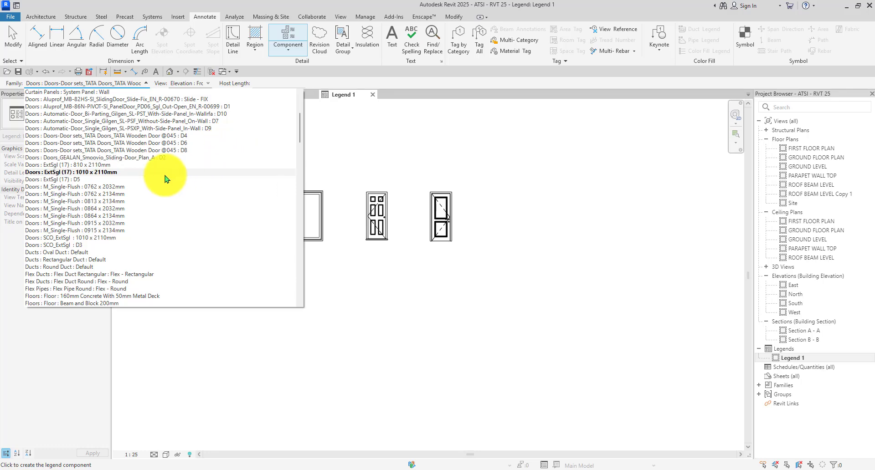
{"action": "scroll", "coordinate": [142, 170], "scroll_direction": "down", "scroll_amount": 1}
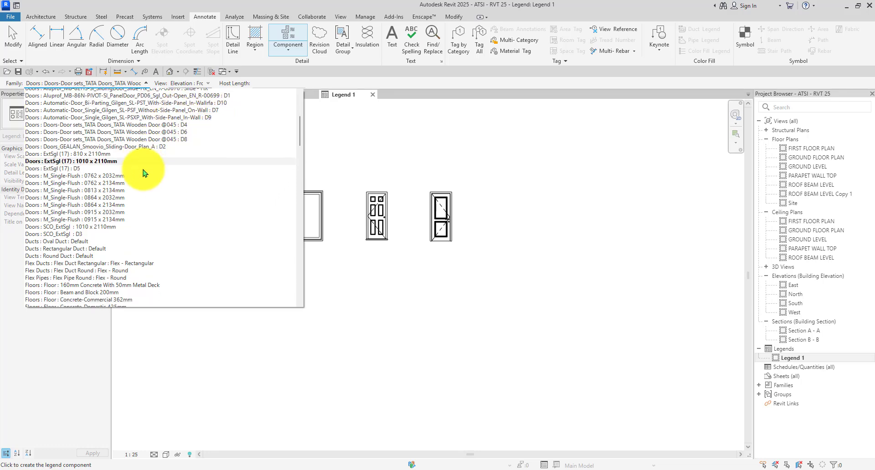
{"action": "left_click", "coordinate": [81, 158]}
{"action": "scroll", "coordinate": [487, 208], "scroll_direction": "up", "scroll_amount": 2}
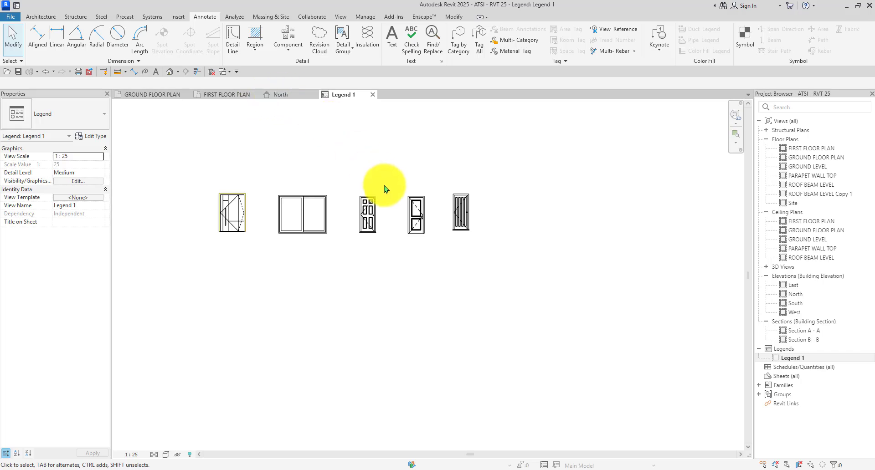
{"action": "scroll", "coordinate": [337, 194], "scroll_direction": "up", "scroll_amount": 3}
Nudge the sliding door and the three single doors left to even the row spacing.
{"action": "left_click", "coordinate": [337, 196]}
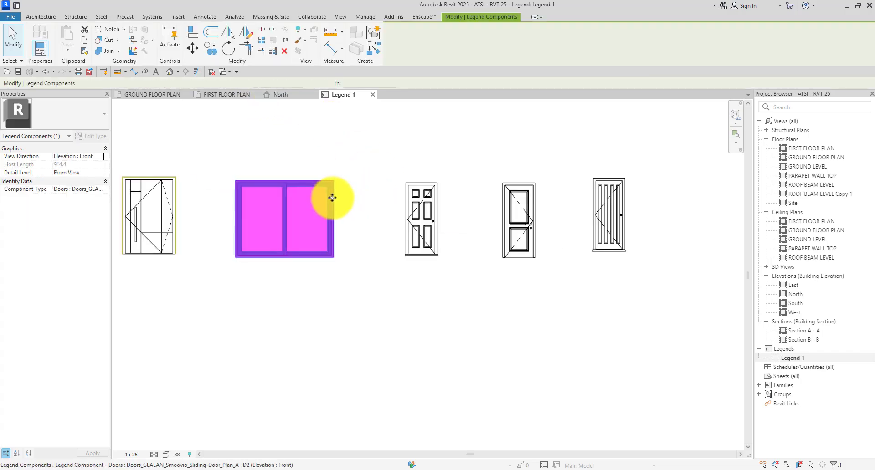
{"action": "key", "text": "Left"}
{"action": "key", "text": "Left"}
{"action": "key", "text": "Left"}
{"action": "key", "text": "Left"}
{"action": "left_click", "coordinate": [335, 164]}
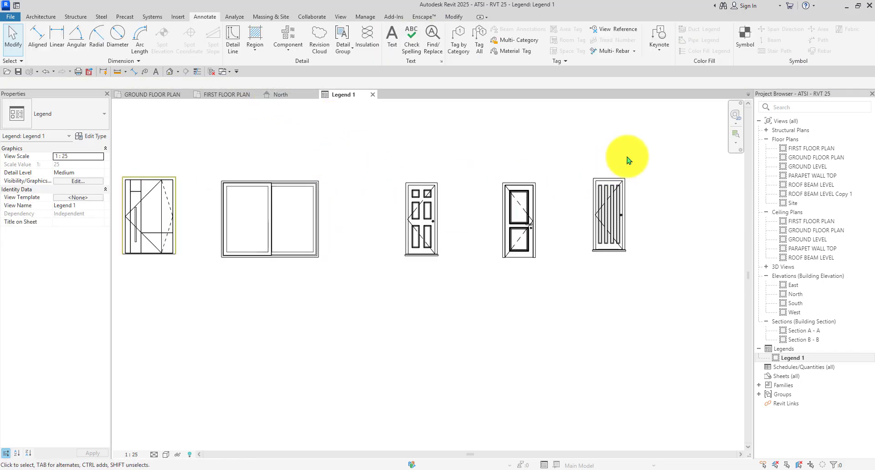
{"action": "left_click_drag", "start_coordinate": [643, 153], "coordinate": [384, 296]}
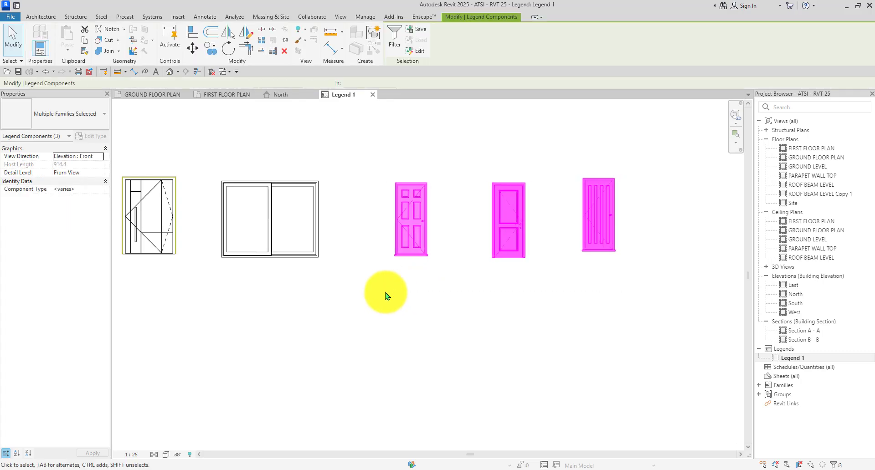
{"action": "key", "text": "Left"}
{"action": "key", "text": "Left"}
{"action": "key", "text": "Left"}
{"action": "key", "text": "Left"}
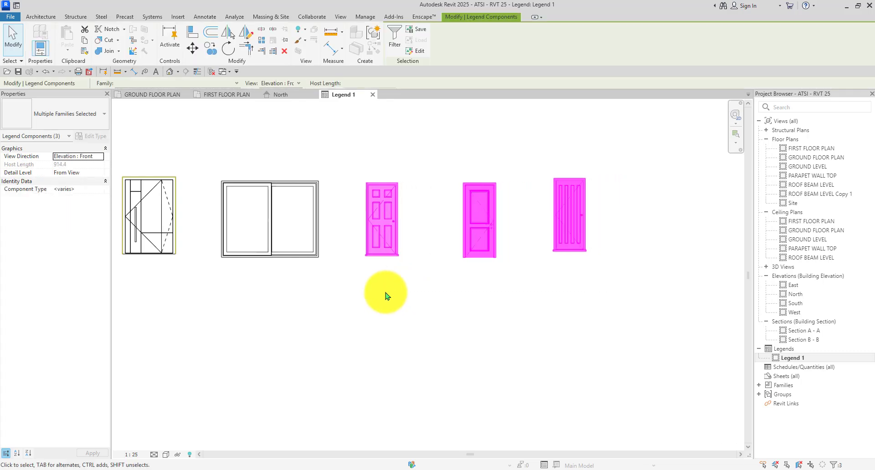
{"action": "left_click", "coordinate": [385, 295]}
{"action": "scroll", "coordinate": [384, 294], "scroll_direction": "down", "scroll_amount": 3}
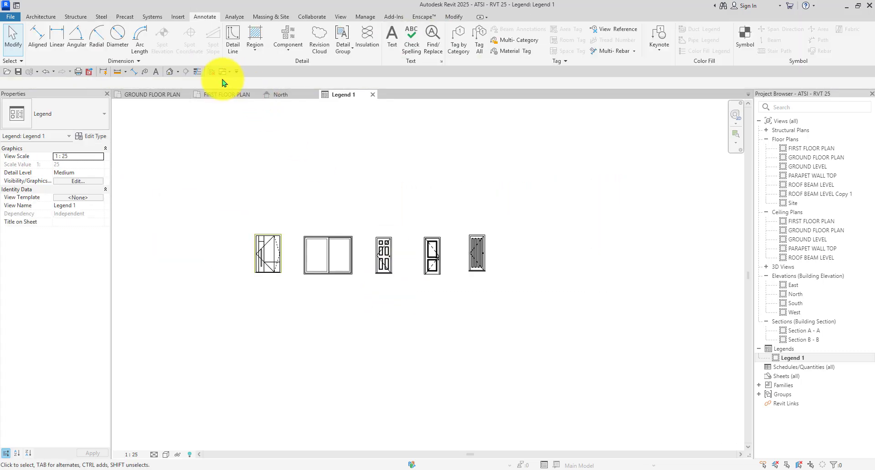
{"action": "left_click", "coordinate": [277, 40]}
Place a TATA Wooden Door legend elevation as the first door of the lower row.
{"action": "left_click", "coordinate": [85, 83]}
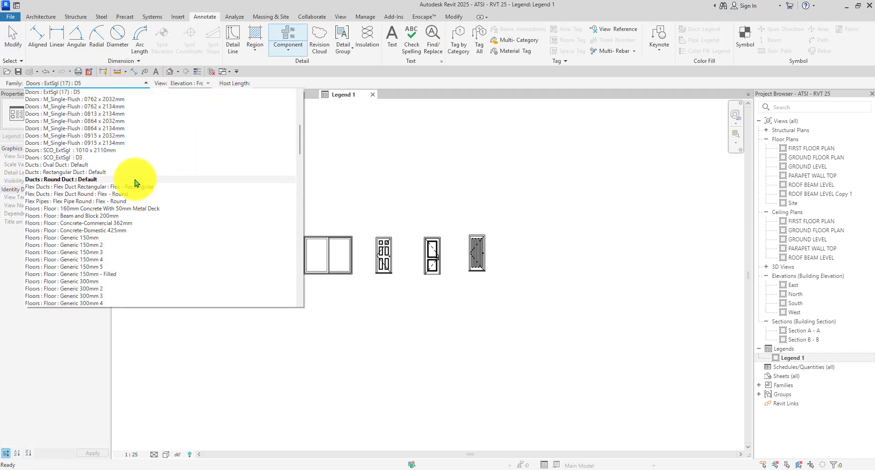
{"action": "scroll", "coordinate": [146, 210], "scroll_direction": "up", "scroll_amount": 5}
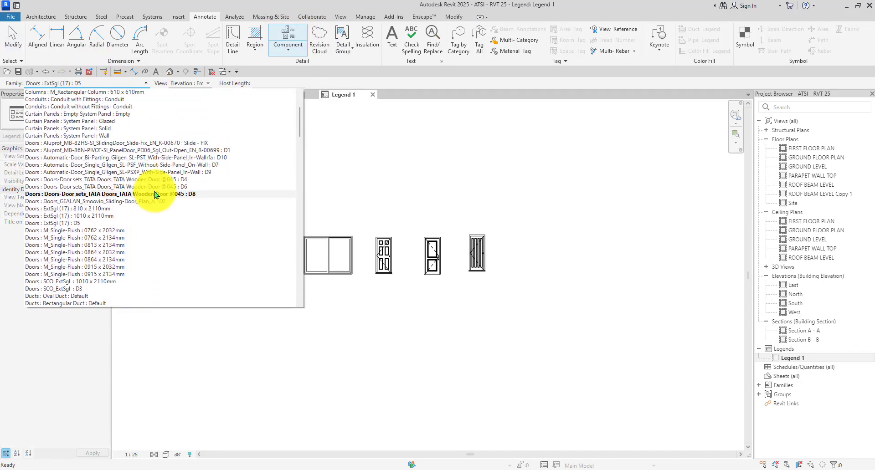
{"action": "left_click", "coordinate": [206, 193]}
{"action": "scroll", "coordinate": [279, 268], "scroll_direction": "down", "scroll_amount": 3}
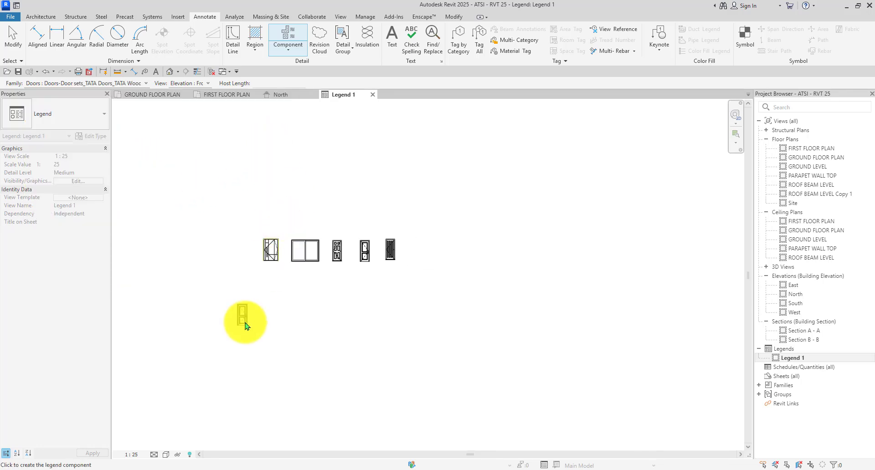
{"action": "scroll", "coordinate": [296, 314], "scroll_direction": "up", "scroll_amount": 4}
{"action": "scroll", "coordinate": [287, 267], "scroll_direction": "down", "scroll_amount": 1}
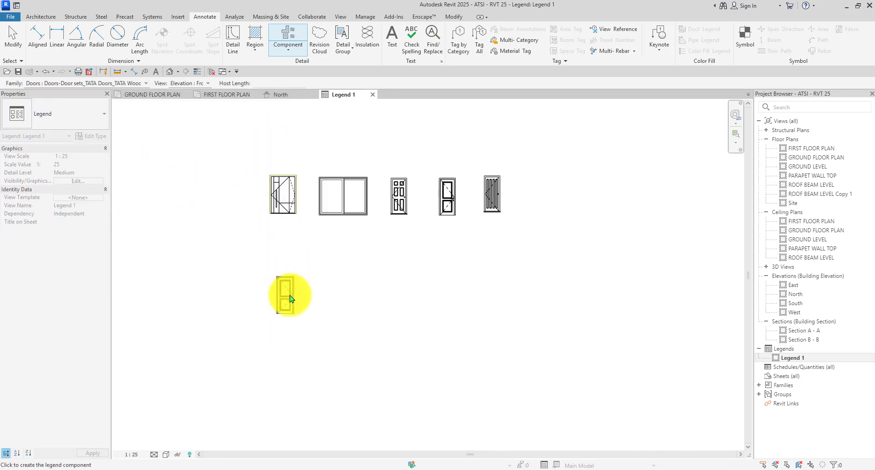
{"action": "scroll", "coordinate": [287, 297], "scroll_direction": "up", "scroll_amount": 2}
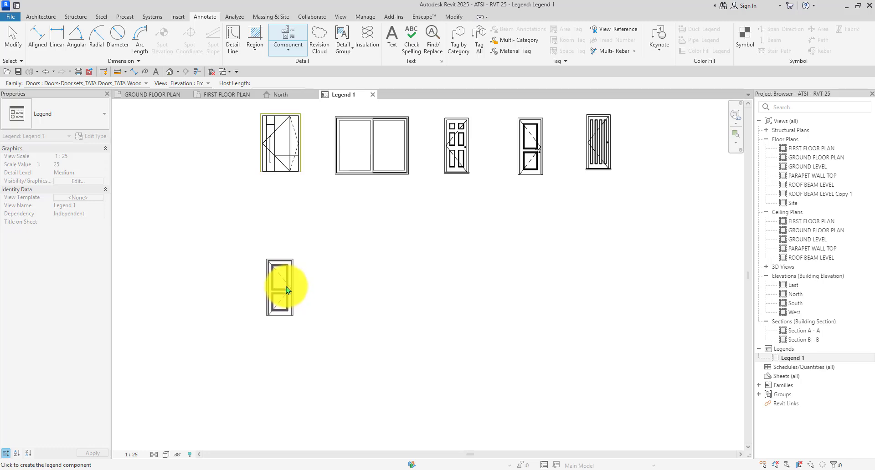
{"action": "left_click", "coordinate": [286, 286]}
{"action": "key", "text": "Escape"}
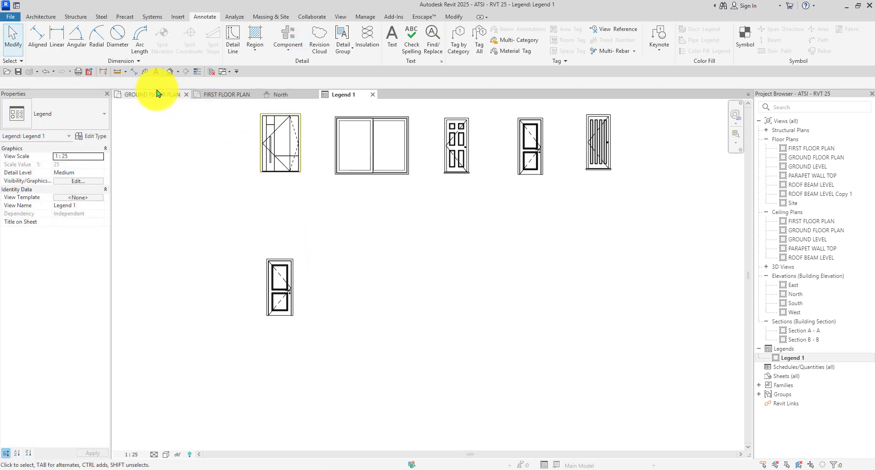
Place the Gilgen single automatic door beside the first lower-row door.
{"action": "left_click", "coordinate": [288, 46]}
{"action": "left_click", "coordinate": [117, 83]}
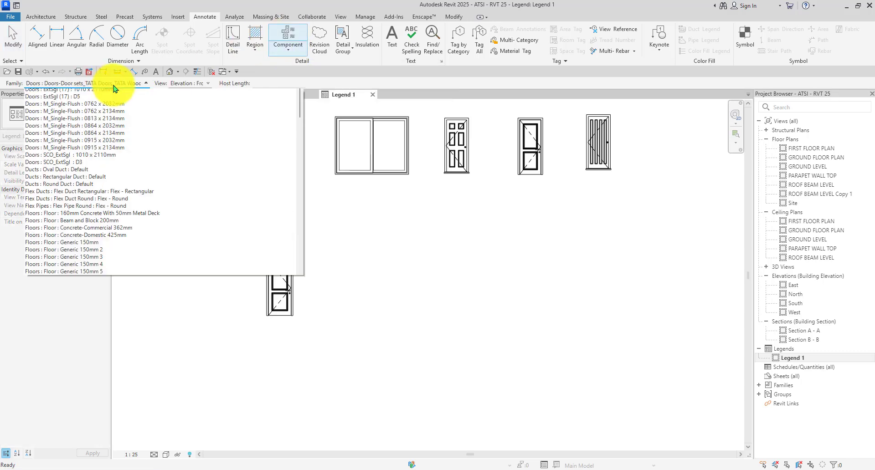
{"action": "scroll", "coordinate": [141, 218], "scroll_direction": "up", "scroll_amount": 3}
{"action": "left_click", "coordinate": [209, 138]}
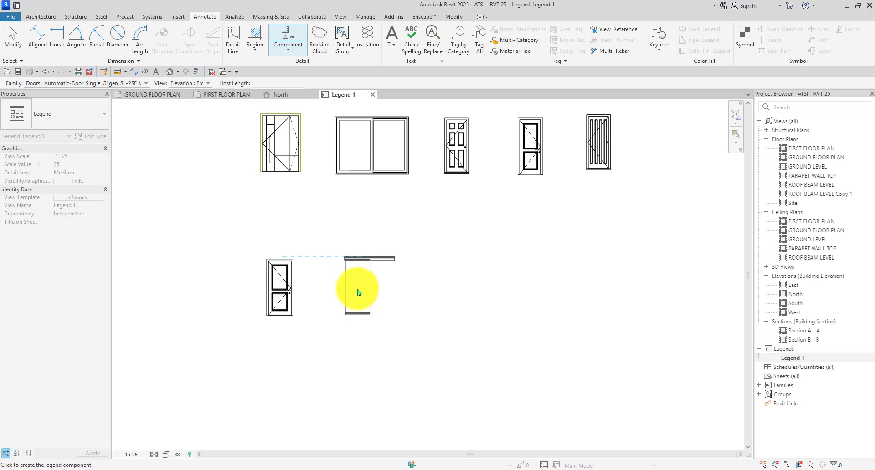
{"action": "left_click", "coordinate": [357, 292]}
{"action": "key", "text": "Escape"}
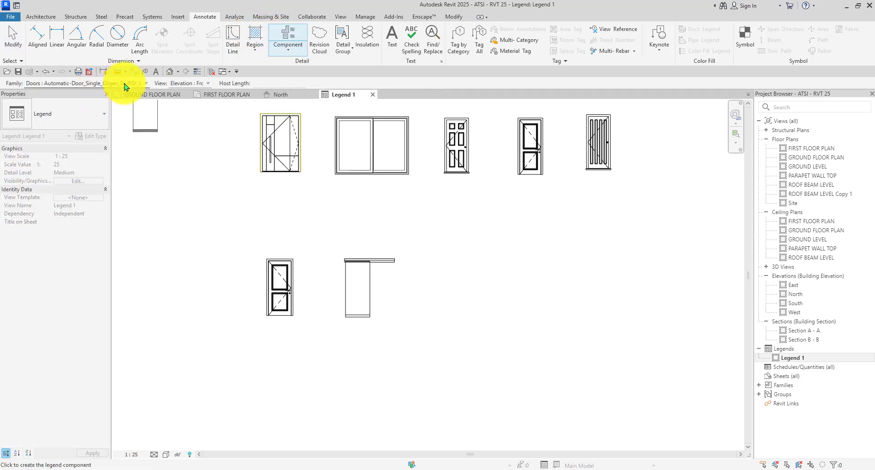
Add a TATA Wooden Door third and the D9 Gilgen sliding door fourth, then pick the Bi-Parting Gilgen type.
{"action": "left_click", "coordinate": [123, 83]}
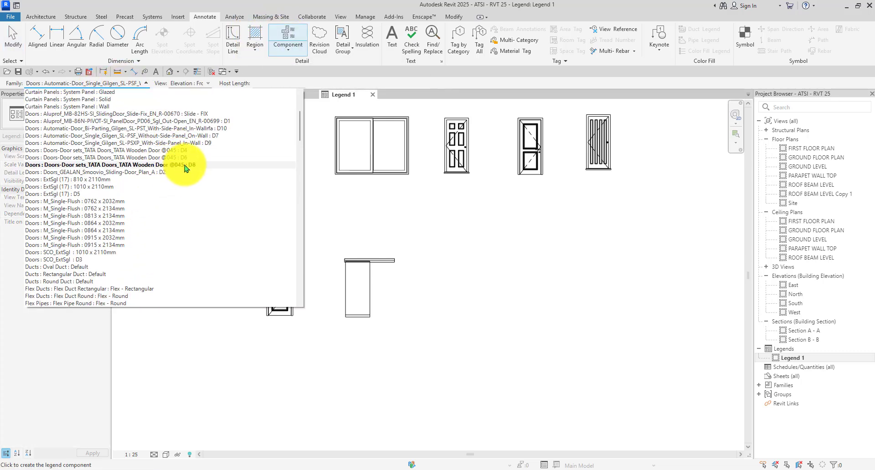
{"action": "left_click", "coordinate": [186, 164]}
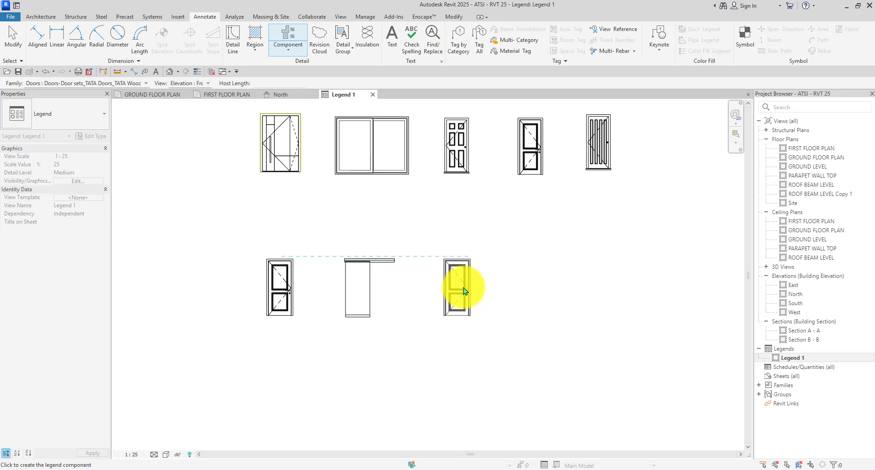
{"action": "left_click", "coordinate": [465, 290]}
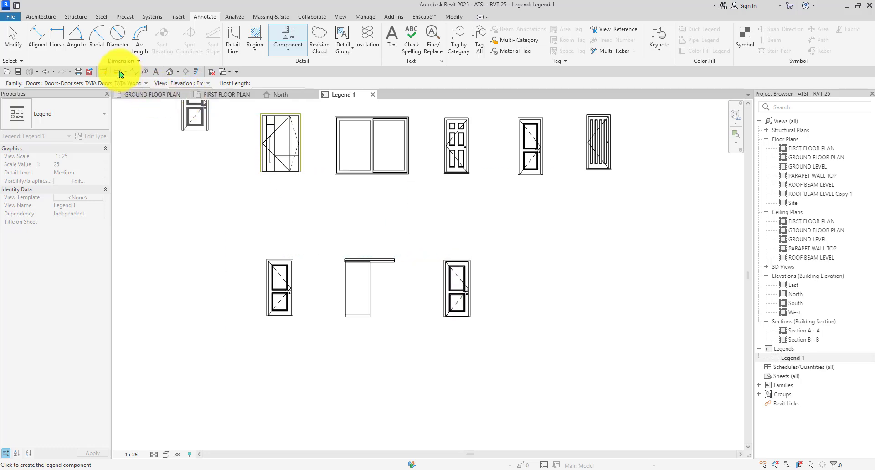
{"action": "left_click", "coordinate": [146, 83]}
{"action": "scroll", "coordinate": [150, 189], "scroll_direction": "up", "scroll_amount": 3}
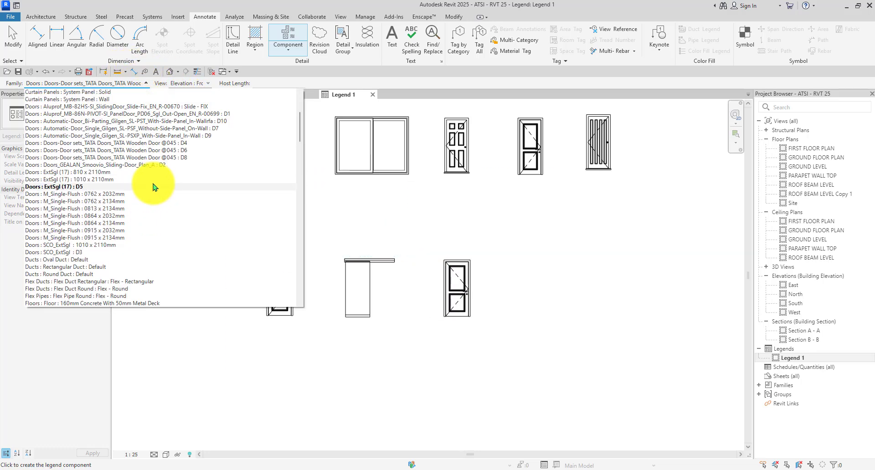
{"action": "left_click", "coordinate": [191, 137]}
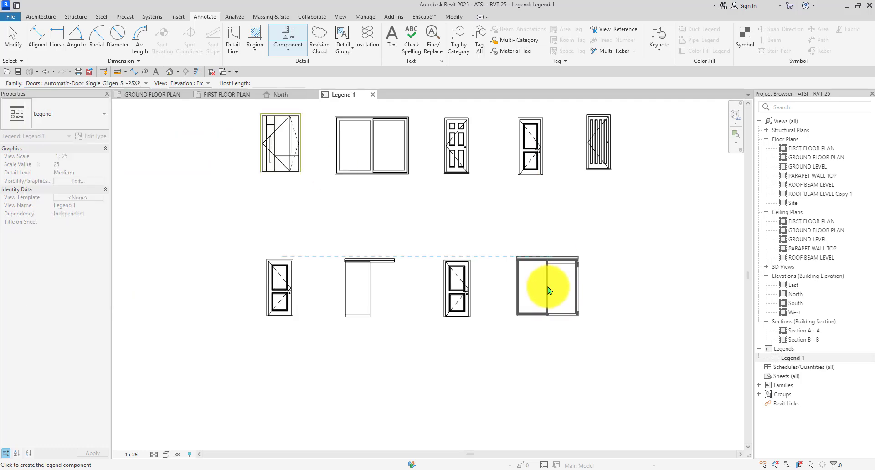
{"action": "left_click", "coordinate": [550, 291]}
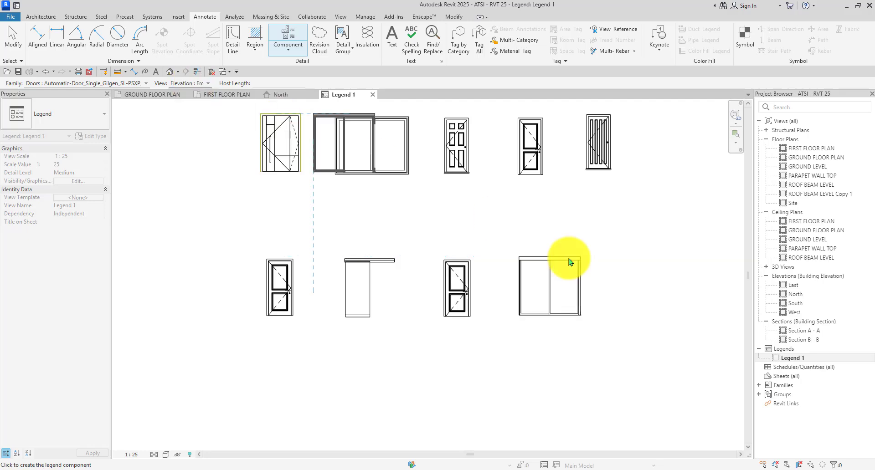
{"action": "left_click", "coordinate": [138, 84]}
{"action": "scroll", "coordinate": [201, 176], "scroll_direction": "up", "scroll_amount": 5}
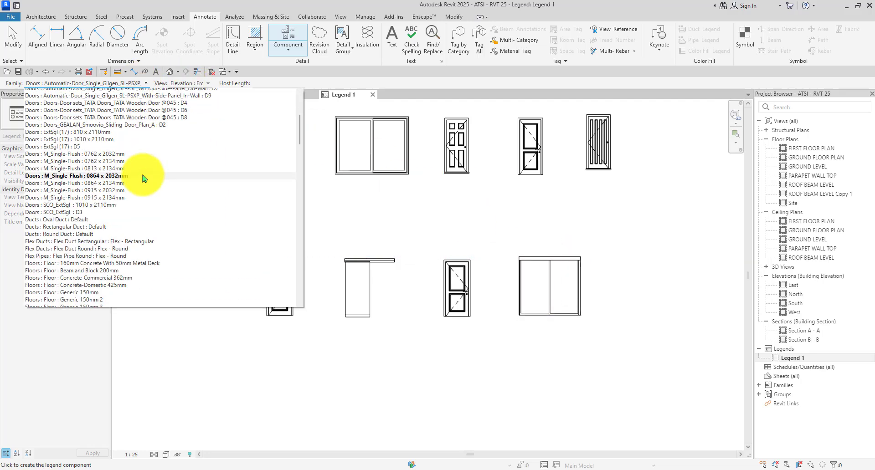
{"action": "left_click", "coordinate": [208, 144]}
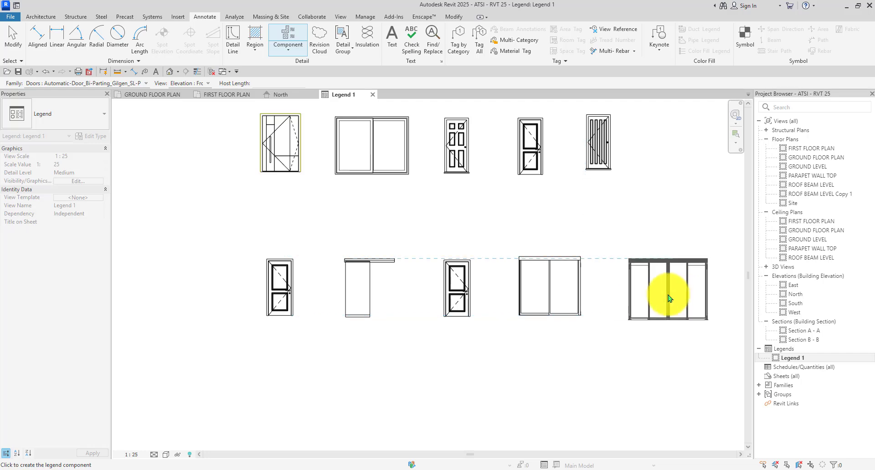
Place the Bi-Parting Gilgen automatic door at the end of the lower row.
{"action": "left_click", "coordinate": [653, 294]}
{"action": "key", "text": "Escape"}
{"action": "key", "text": "Escape"}
{"action": "scroll", "coordinate": [653, 294], "scroll_direction": "down", "scroll_amount": 3}
{"action": "scroll", "coordinate": [524, 274], "scroll_direction": "up", "scroll_amount": 4}
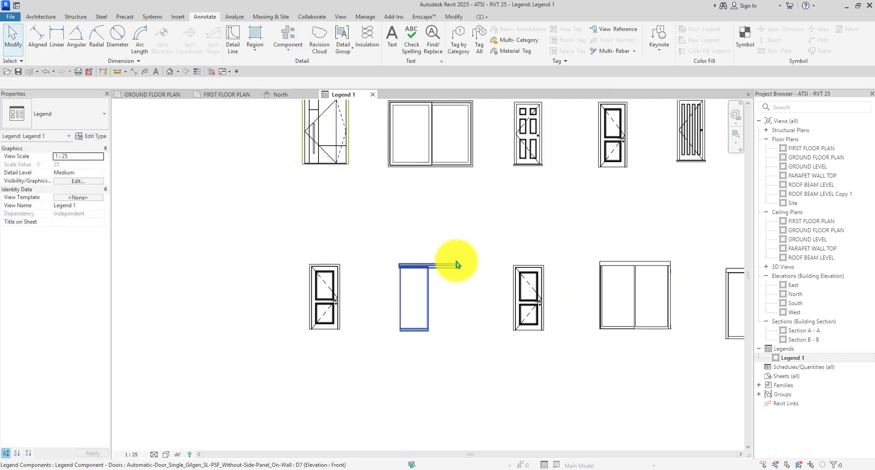
Nudge the second and third lower-row doors left to close the gaps.
{"action": "left_click_drag", "start_coordinate": [439, 241], "coordinate": [391, 364]}
{"action": "left_click", "coordinate": [416, 248]}
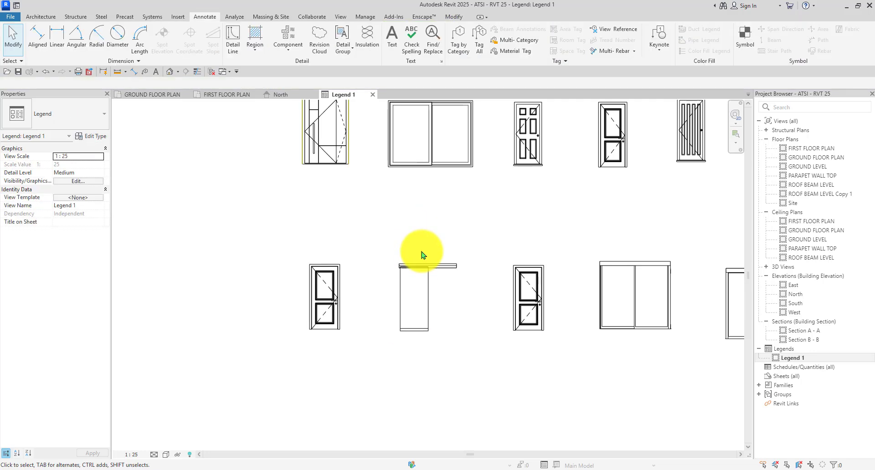
{"action": "left_click", "coordinate": [423, 297]}
{"action": "key", "text": "Left"}
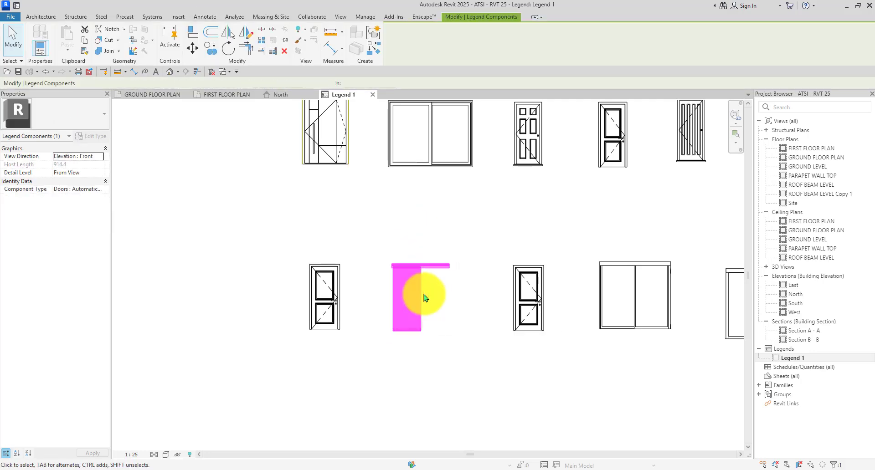
{"action": "left_click", "coordinate": [479, 231]}
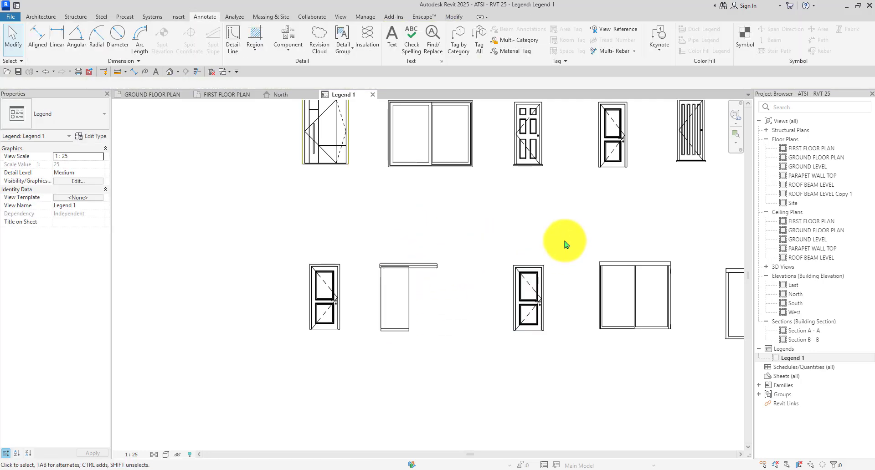
{"action": "scroll", "coordinate": [503, 248], "scroll_direction": "down", "scroll_amount": 3}
{"action": "left_click", "coordinate": [517, 278]}
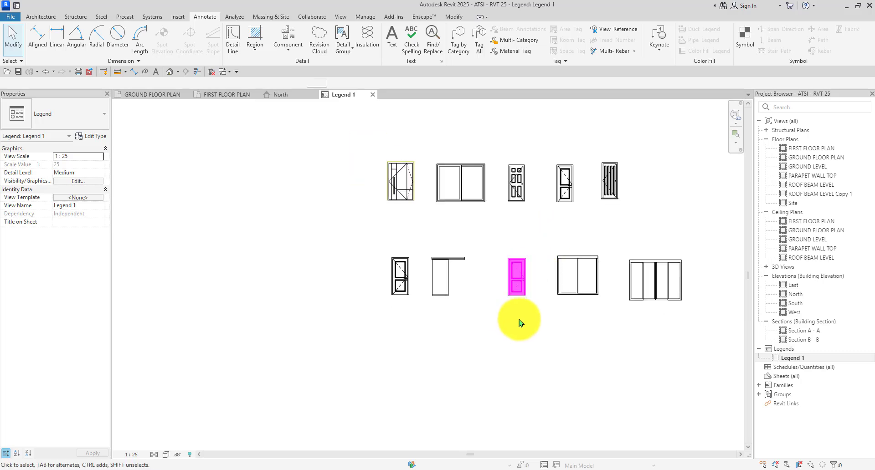
{"action": "scroll", "coordinate": [522, 319], "scroll_direction": "up", "scroll_amount": 3}
{"action": "key", "text": "Left"}
{"action": "key", "text": "Left"}
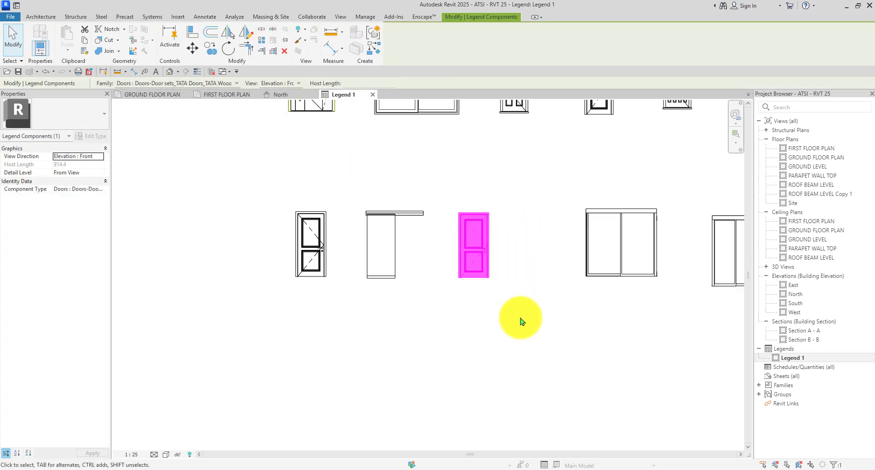
{"action": "key", "text": "Left"}
Shift the two right-hand lower doors left, then move the right-most door further left.
{"action": "left_click_drag", "start_coordinate": [637, 199], "coordinate": [448, 290]}
{"action": "key", "text": "Left"}
{"action": "key", "text": "Left"}
{"action": "key", "text": "Left"}
{"action": "key", "text": "Left"}
{"action": "key", "text": "Left"}
{"action": "key", "text": "Left"}
{"action": "key", "text": "Left"}
{"action": "key", "text": "Left"}
{"action": "key", "text": "Left"}
{"action": "key", "text": "Left"}
{"action": "scroll", "coordinate": [449, 237], "scroll_direction": "up", "scroll_amount": 3}
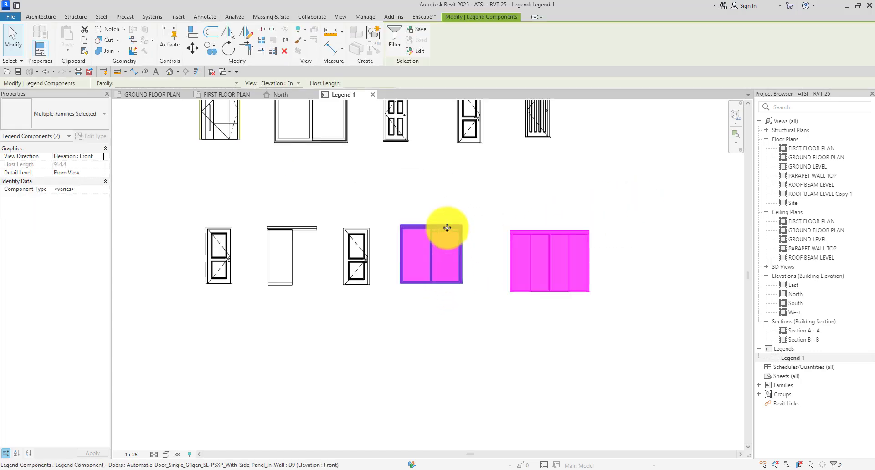
{"action": "scroll", "coordinate": [478, 230], "scroll_direction": "up", "scroll_amount": 2}
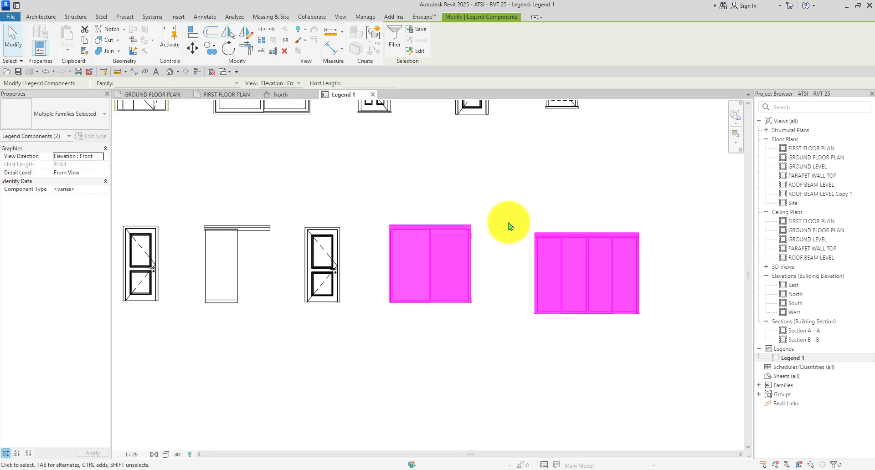
{"action": "left_click_drag", "start_coordinate": [683, 205], "coordinate": [579, 298]}
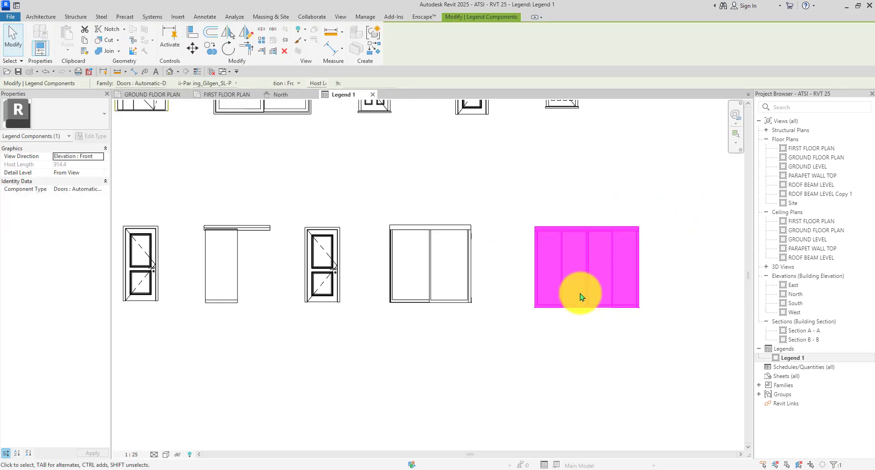
{"action": "key", "text": "Left"}
{"action": "key", "text": "Left"}
{"action": "key", "text": "Left"}
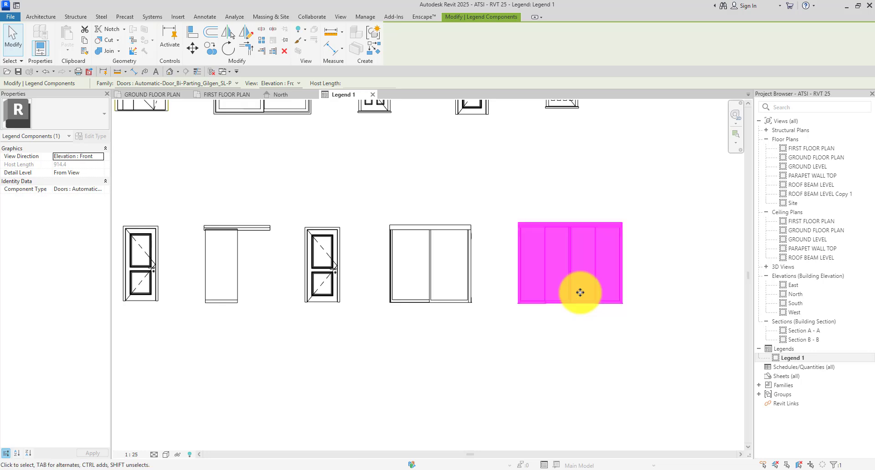
{"action": "left_click", "coordinate": [660, 213]}
Nudge all five top-row doors slightly right to align with the lower row.
{"action": "scroll", "coordinate": [519, 238], "scroll_direction": "down", "scroll_amount": 7}
{"action": "scroll", "coordinate": [618, 236], "scroll_direction": "up", "scroll_amount": 5}
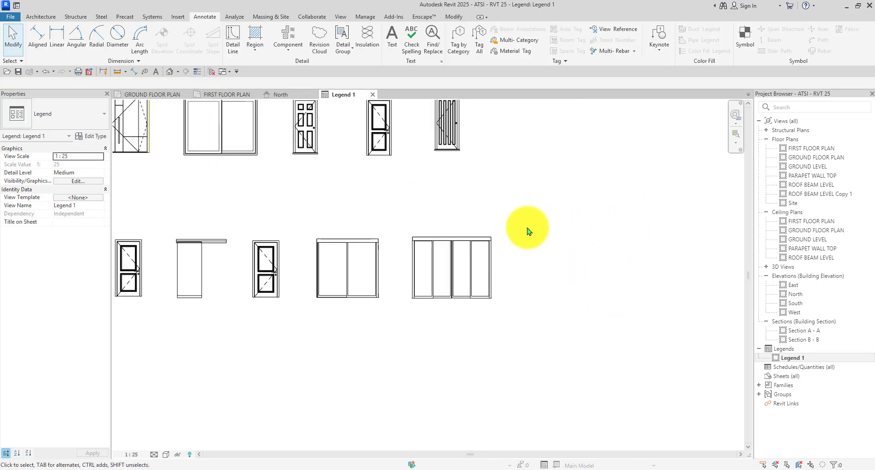
{"action": "scroll", "coordinate": [538, 234], "scroll_direction": "down", "scroll_amount": 3}
{"action": "scroll", "coordinate": [360, 186], "scroll_direction": "up", "scroll_amount": 2}
{"action": "left_click_drag", "start_coordinate": [583, 112], "coordinate": [209, 201]}
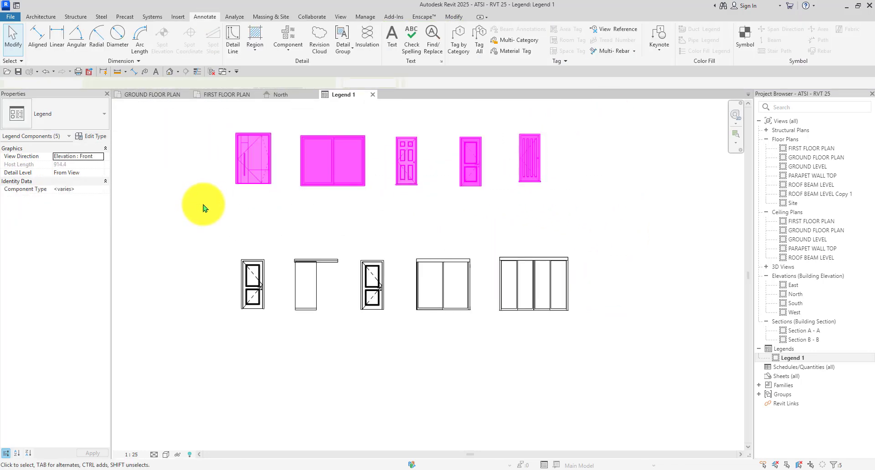
{"action": "key", "text": "Right"}
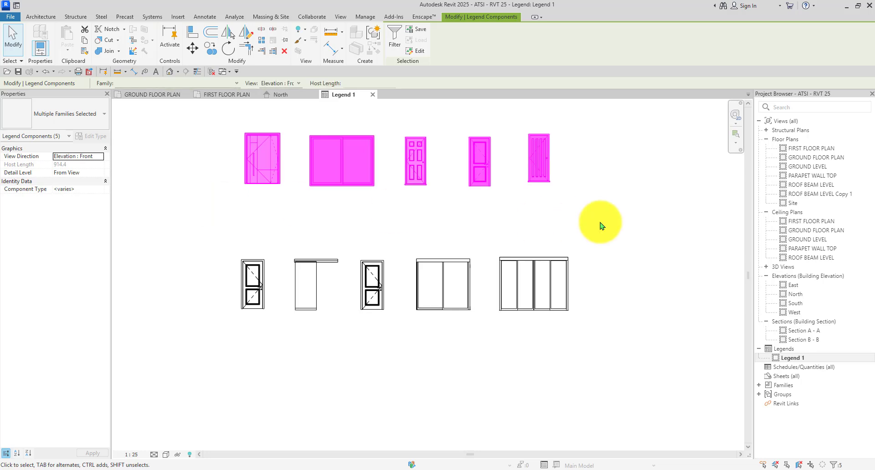
{"action": "left_click", "coordinate": [601, 223]}
{"action": "scroll", "coordinate": [585, 225], "scroll_direction": "down", "scroll_amount": 4}
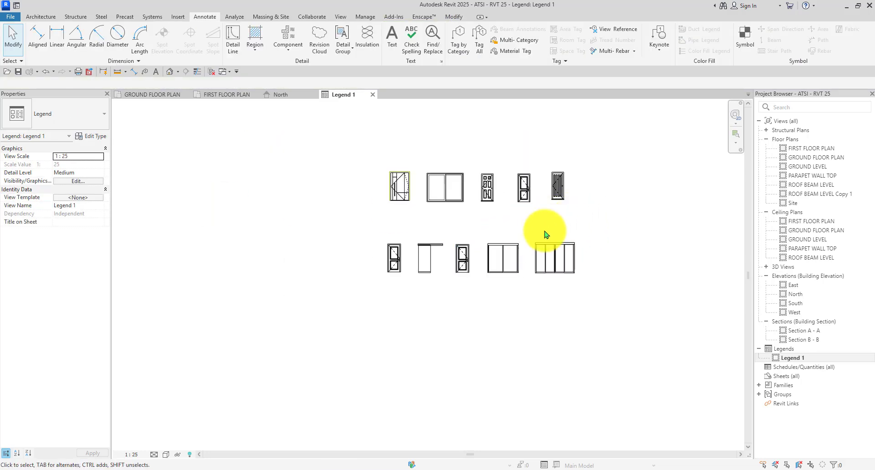
{"action": "scroll", "coordinate": [545, 228], "scroll_direction": "down", "scroll_amount": 1}
{"action": "scroll", "coordinate": [524, 219], "scroll_direction": "up", "scroll_amount": 3}
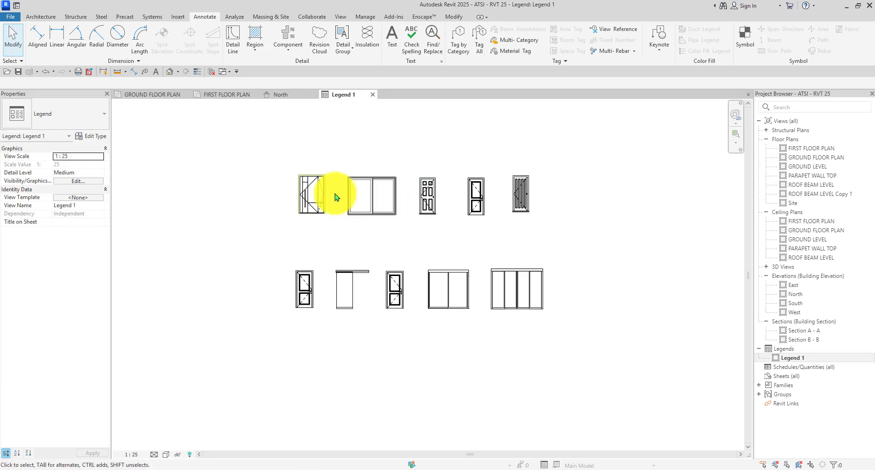
{"action": "scroll", "coordinate": [448, 216], "scroll_direction": "up", "scroll_amount": 2}
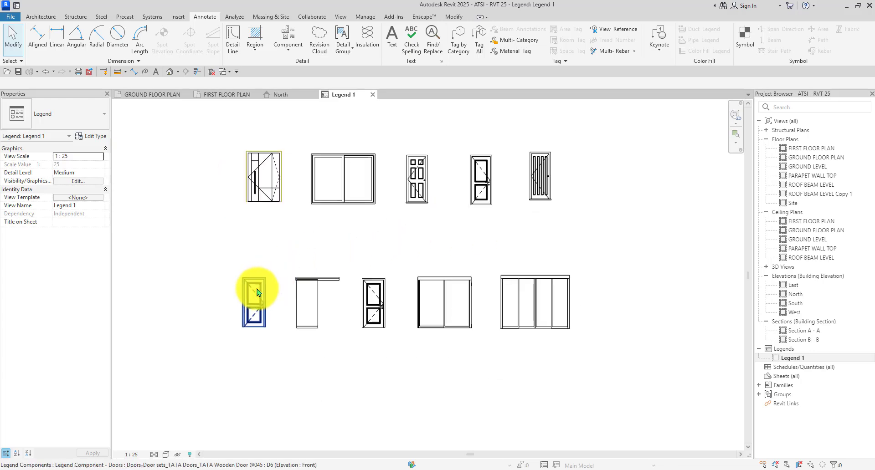
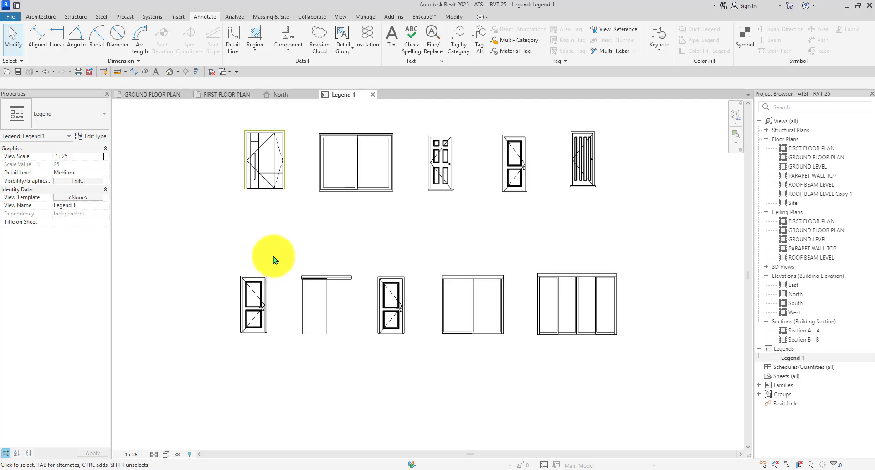
Start placing an Aluprof pivot panel door legend component, then cancel the placement.
{"action": "scroll", "coordinate": [280, 227], "scroll_direction": "up", "scroll_amount": 1}
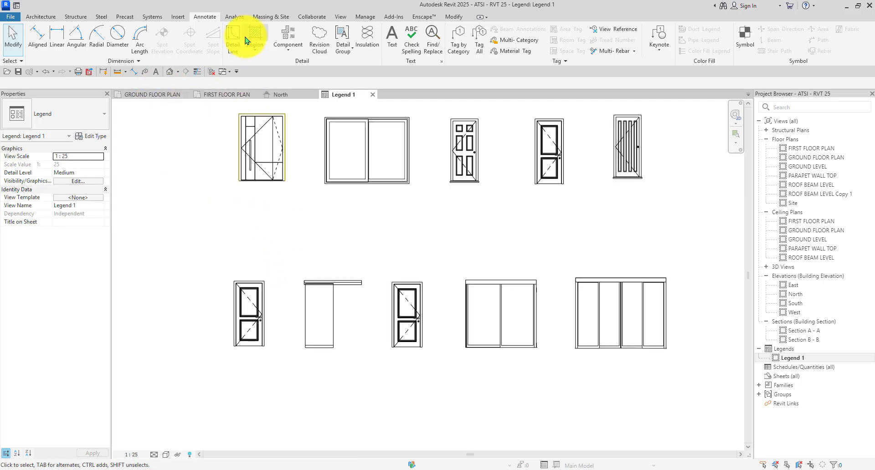
{"action": "left_click", "coordinate": [292, 36]}
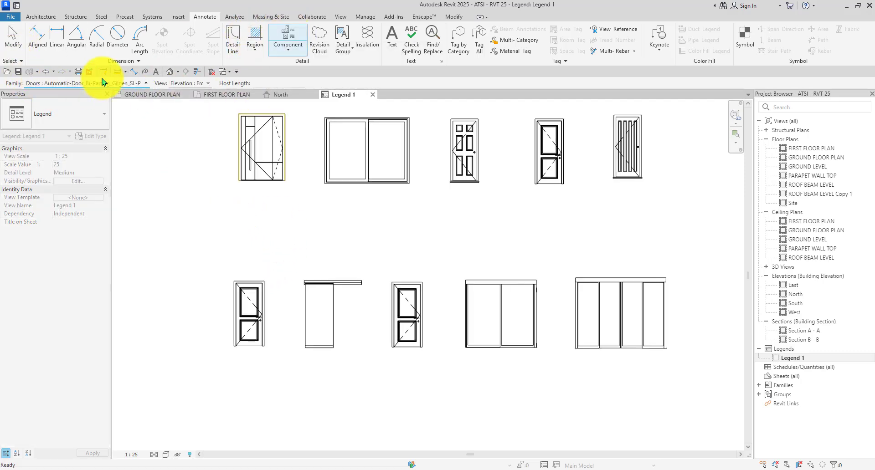
{"action": "left_click", "coordinate": [102, 82]}
{"action": "scroll", "coordinate": [97, 195], "scroll_direction": "up", "scroll_amount": 4}
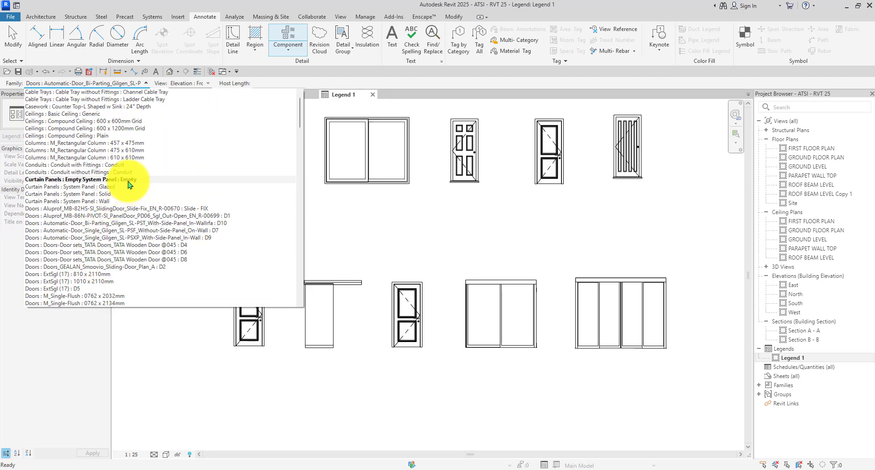
{"action": "scroll", "coordinate": [133, 225], "scroll_direction": "down", "scroll_amount": 3}
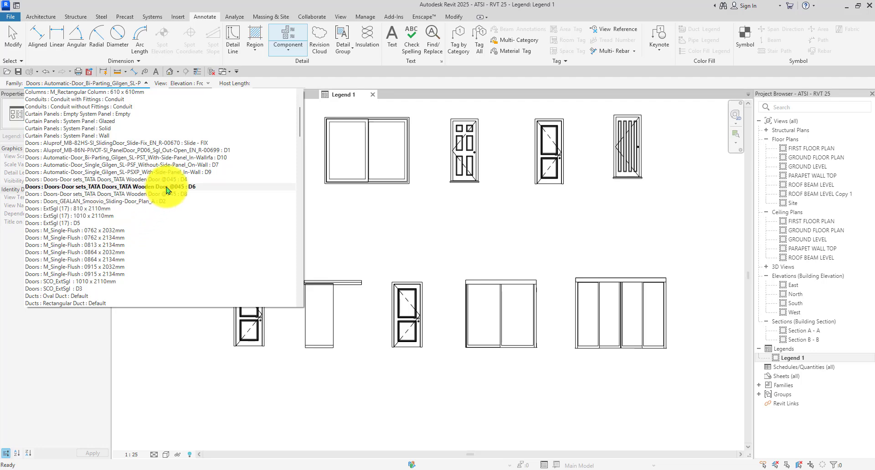
{"action": "scroll", "coordinate": [152, 174], "scroll_direction": "down", "scroll_amount": 2}
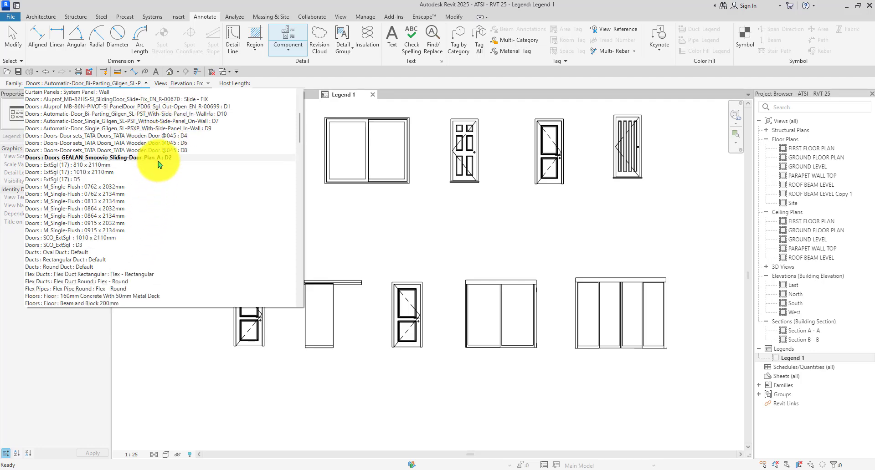
{"action": "scroll", "coordinate": [159, 165], "scroll_direction": "down", "scroll_amount": 1}
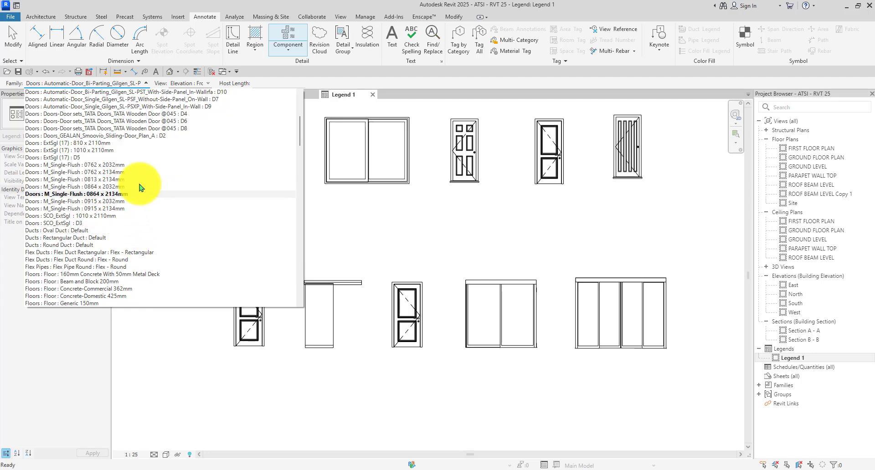
{"action": "scroll", "coordinate": [132, 190], "scroll_direction": "up", "scroll_amount": 3}
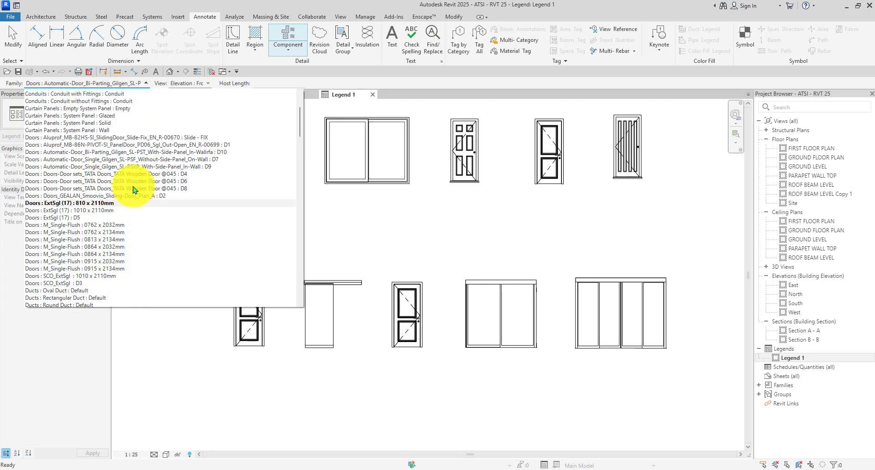
{"action": "left_click", "coordinate": [196, 152]}
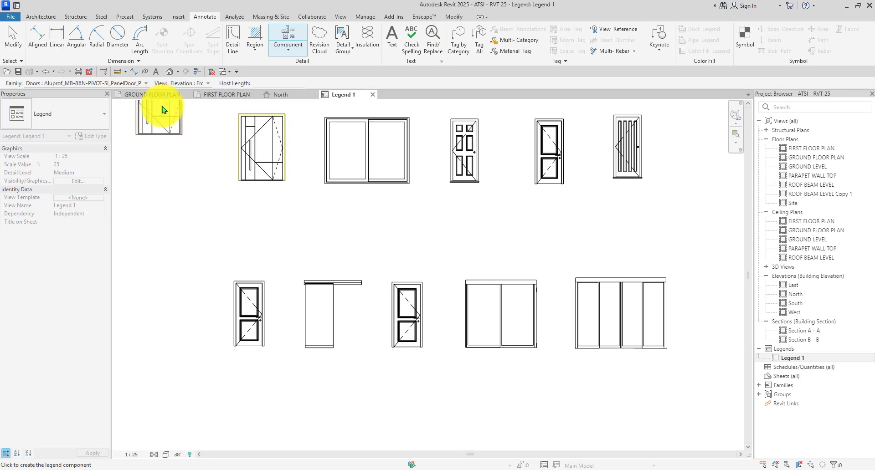
{"action": "scroll", "coordinate": [189, 268], "scroll_direction": "down", "scroll_amount": 3}
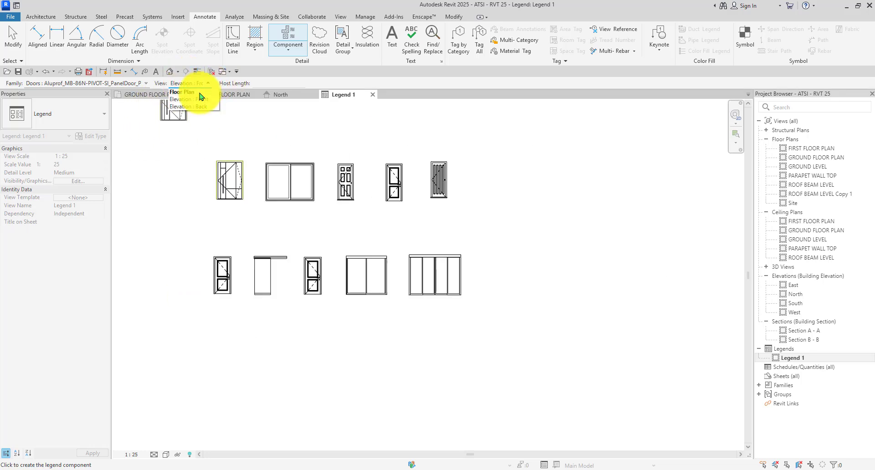
{"action": "scroll", "coordinate": [230, 148], "scroll_direction": "up", "scroll_amount": 3}
{"action": "scroll", "coordinate": [230, 132], "scroll_direction": "down", "scroll_amount": 1}
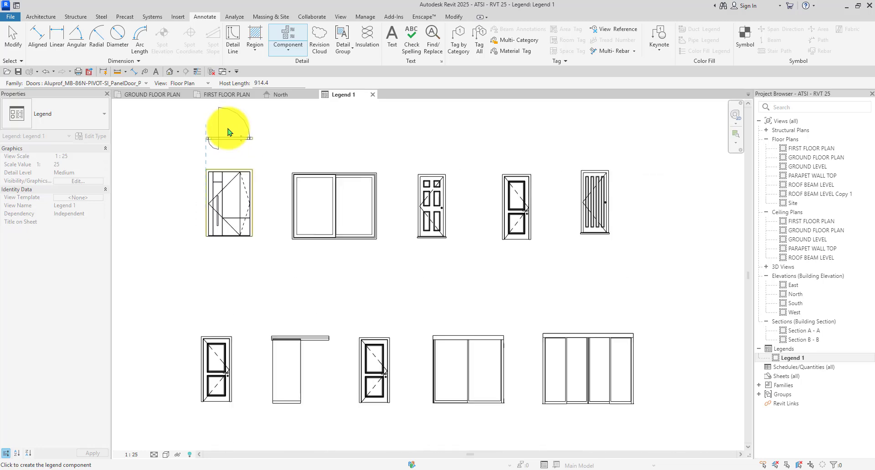
{"action": "scroll", "coordinate": [228, 132], "scroll_direction": "up", "scroll_amount": 2}
{"action": "scroll", "coordinate": [228, 137], "scroll_direction": "down", "scroll_amount": 1}
{"action": "middle_click_drag", "start_coordinate": [227, 147], "coordinate": [228, 216]}
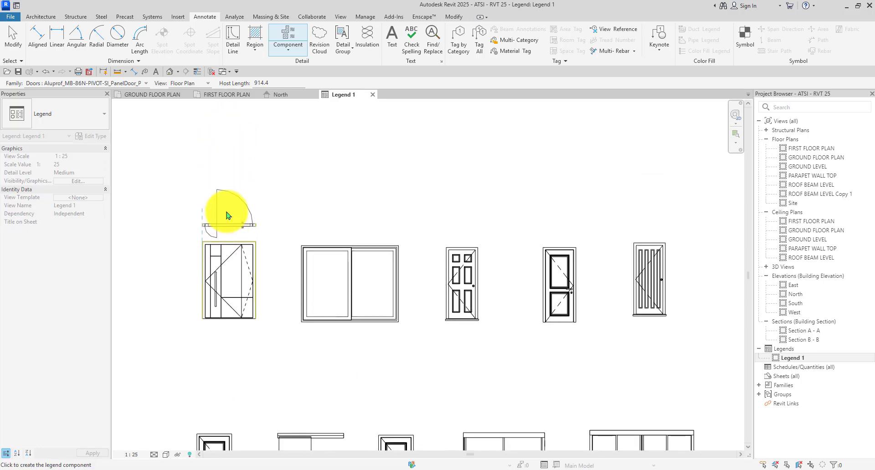
{"action": "scroll", "coordinate": [229, 198], "scroll_direction": "up", "scroll_amount": 1}
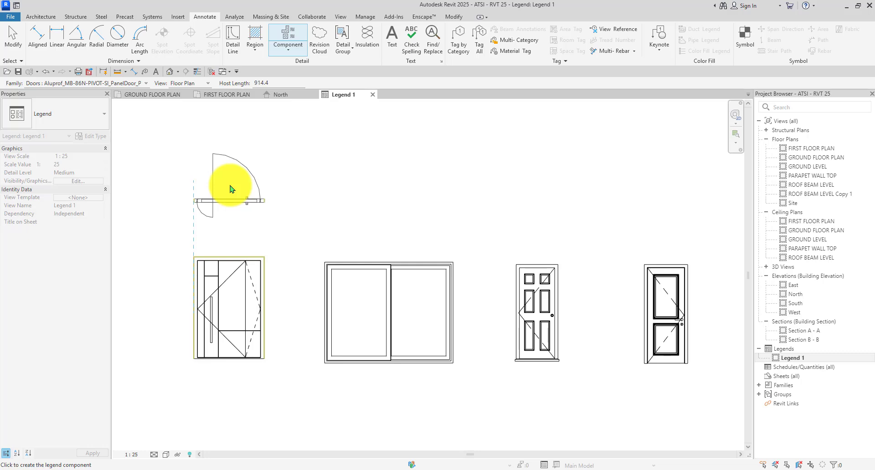
{"action": "scroll", "coordinate": [230, 190], "scroll_direction": "down", "scroll_amount": 2}
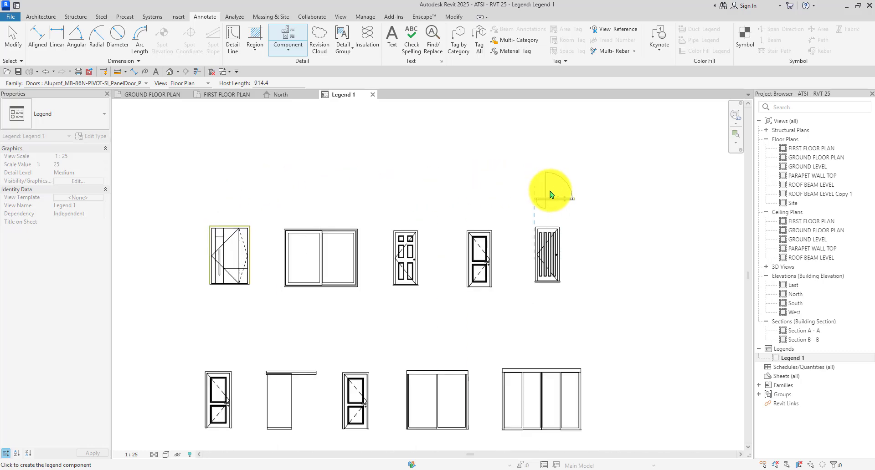
{"action": "scroll", "coordinate": [550, 194], "scroll_direction": "down", "scroll_amount": 1}
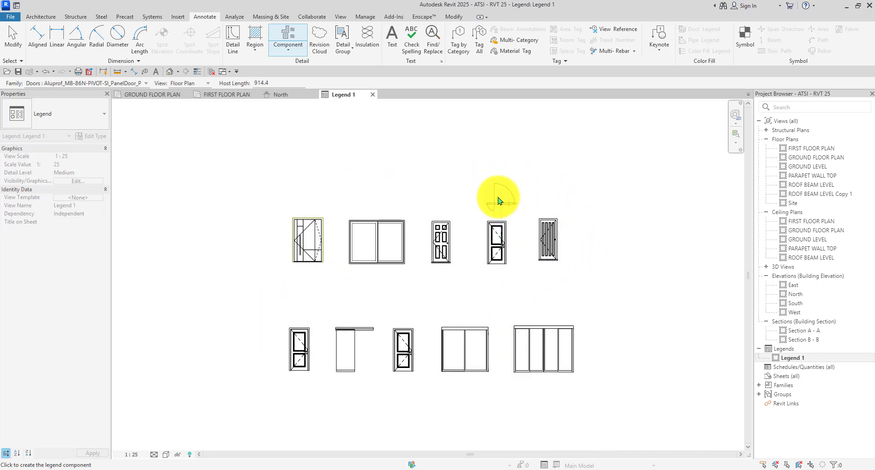
{"action": "key", "text": "Escape"}
Select the five top-row elevations to check them, then clear the selection.
{"action": "scroll", "coordinate": [549, 260], "scroll_direction": "up", "scroll_amount": 1}
{"action": "left_click_drag", "start_coordinate": [593, 179], "coordinate": [178, 272]}
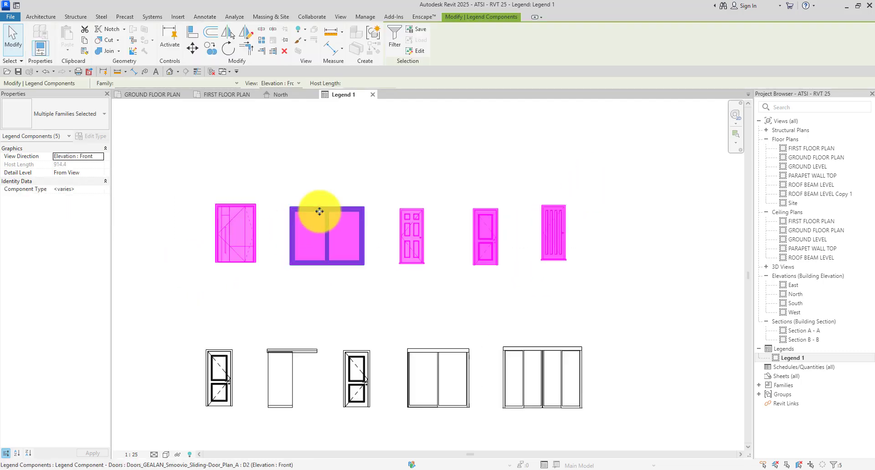
{"action": "left_click", "coordinate": [450, 162]}
{"action": "scroll", "coordinate": [451, 162], "scroll_direction": "down", "scroll_amount": 1}
{"action": "scroll", "coordinate": [556, 249], "scroll_direction": "up", "scroll_amount": 1}
{"action": "mouse_move", "coordinate": [557, 250]}
{"action": "middle_mouse_down"}
{"action": "mouse_move", "coordinate": [527, 229]}
{"action": "mouse_move", "coordinate": [562, 256]}
{"action": "middle_mouse_up"}
{"action": "scroll", "coordinate": [352, 267], "scroll_direction": "down", "scroll_amount": 1}
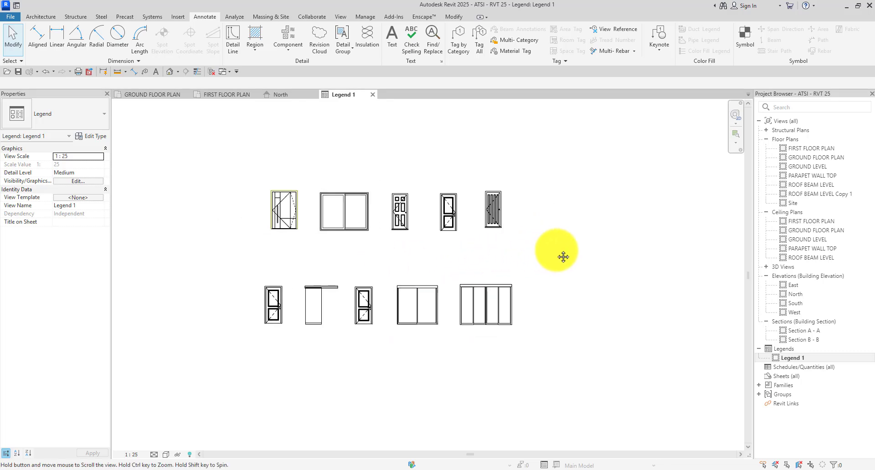
{"action": "scroll", "coordinate": [396, 272], "scroll_direction": "up", "scroll_amount": 1}
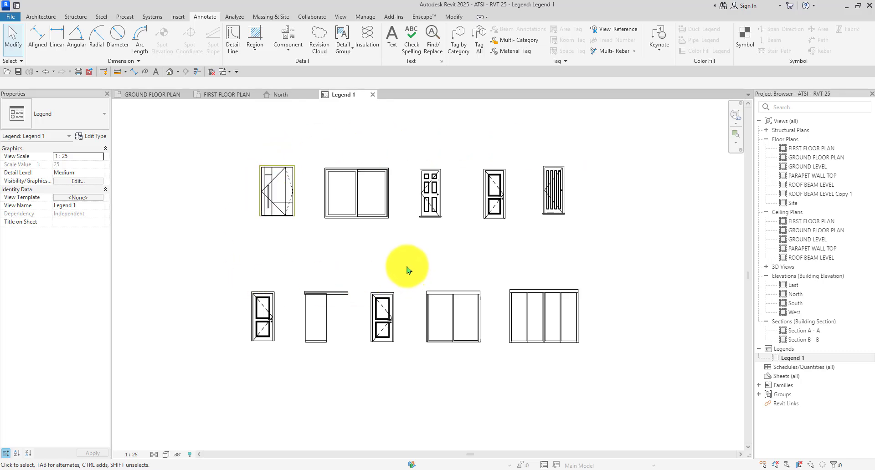
Draw rectangular detail-line frames around the top row and the bottom row of elevations.
{"action": "key", "text": "d"}
{"action": "key", "text": "l"}
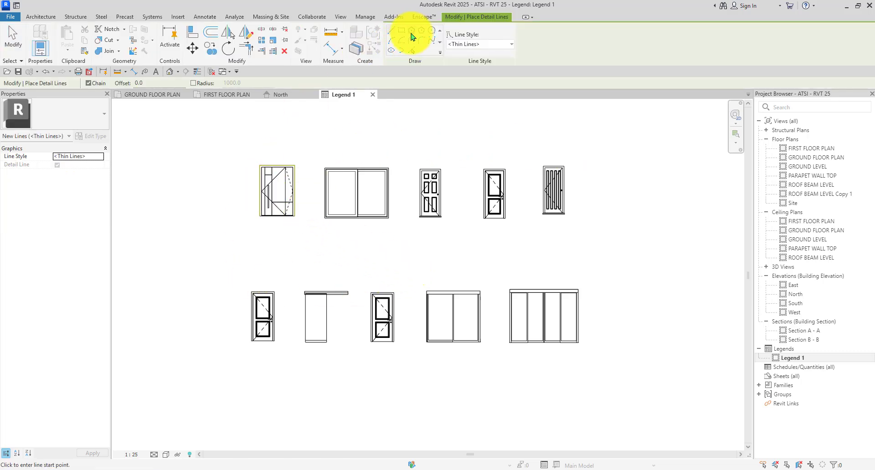
{"action": "left_click", "coordinate": [237, 153]}
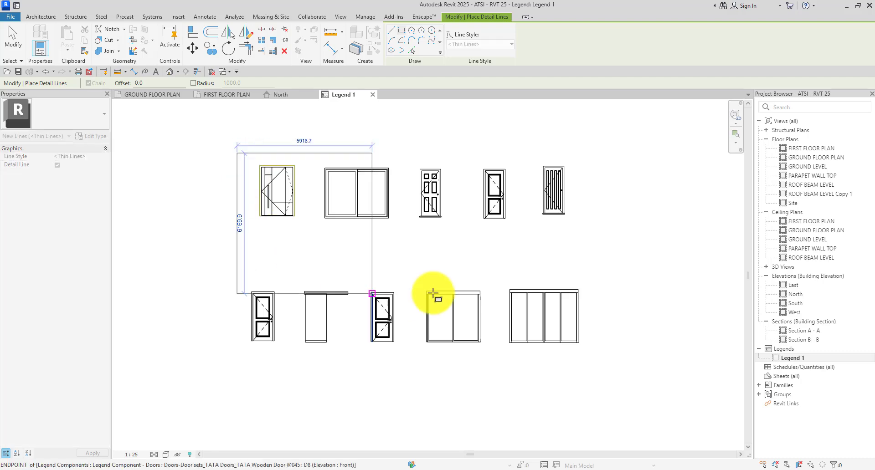
{"action": "scroll", "coordinate": [567, 260], "scroll_direction": "up", "scroll_amount": 2}
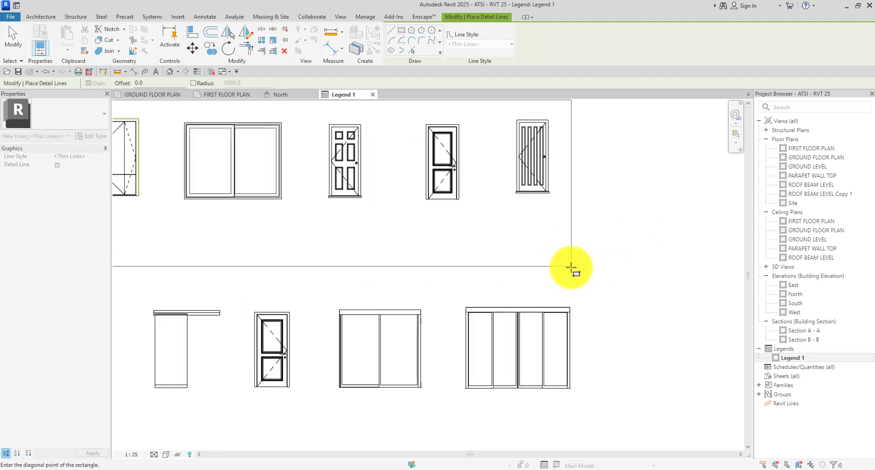
{"action": "left_click", "coordinate": [568, 260]}
{"action": "scroll", "coordinate": [498, 263], "scroll_direction": "down", "scroll_amount": 3}
{"action": "scroll", "coordinate": [201, 281], "scroll_direction": "up", "scroll_amount": 3}
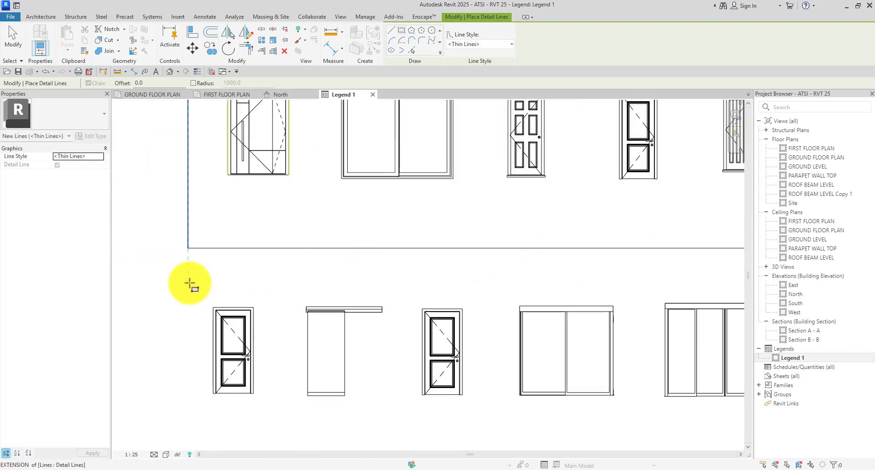
{"action": "left_click", "coordinate": [189, 284]}
{"action": "scroll", "coordinate": [190, 278], "scroll_direction": "down", "scroll_amount": 2}
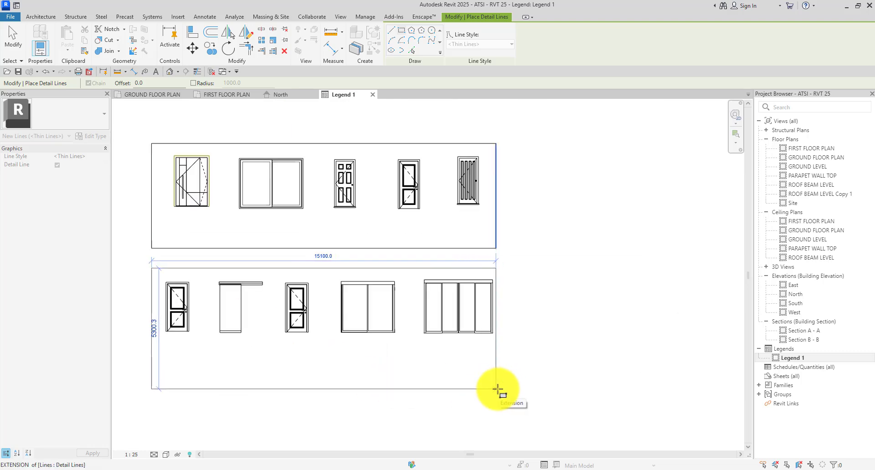
{"action": "left_click", "coordinate": [496, 378]}
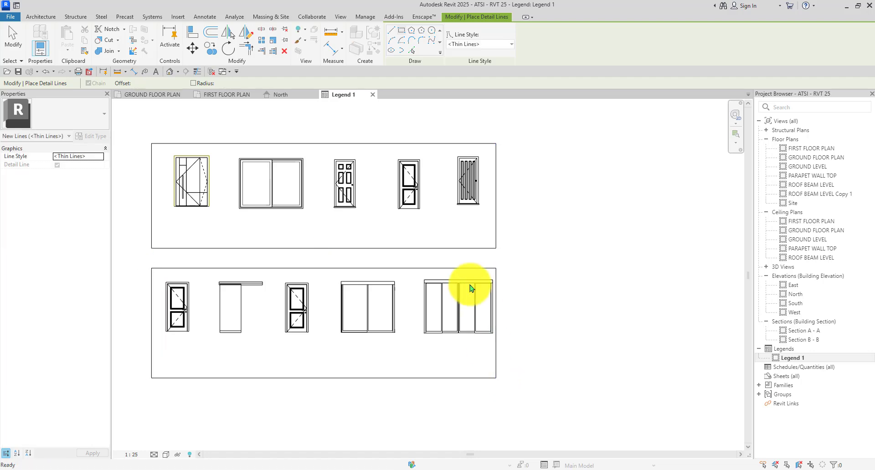
{"action": "key", "text": "Escape"}
{"action": "key", "text": "Escape"}
{"action": "scroll", "coordinate": [498, 269], "scroll_direction": "up", "scroll_amount": 2}
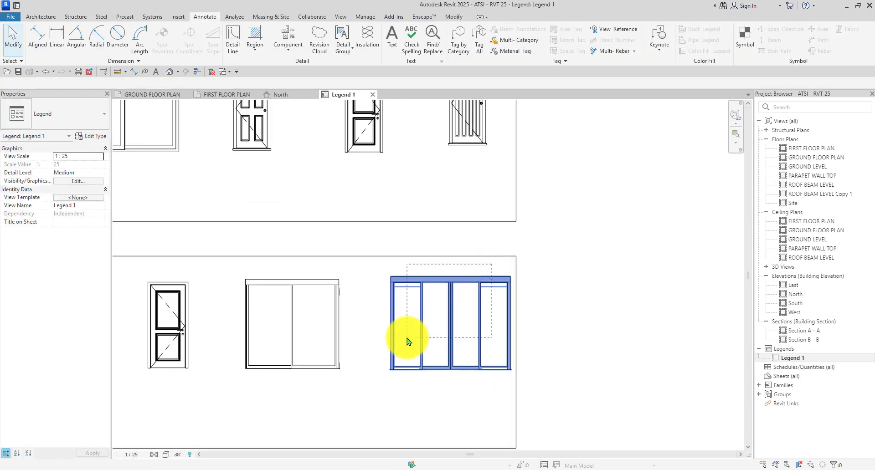
Select the bottom-row, then the top-row elevations to check they sit inside their frames.
{"action": "scroll", "coordinate": [407, 338], "scroll_direction": "down", "scroll_amount": 4}
{"action": "left_click_drag", "start_coordinate": [407, 338], "coordinate": [145, 376]}
{"action": "scroll", "coordinate": [296, 353], "scroll_direction": "down", "scroll_amount": 1}
{"action": "middle_click_drag", "start_coordinate": [307, 359], "coordinate": [327, 358]}
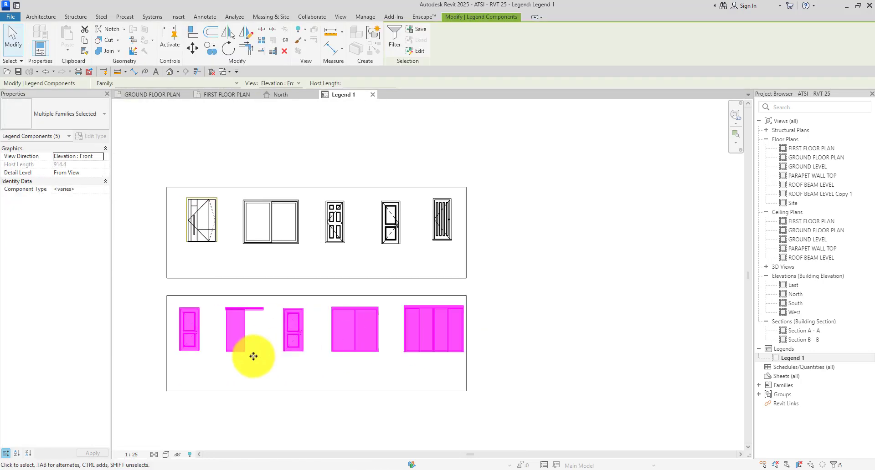
{"action": "scroll", "coordinate": [253, 357], "scroll_direction": "up", "scroll_amount": 1}
{"action": "scroll", "coordinate": [380, 348], "scroll_direction": "up", "scroll_amount": 1}
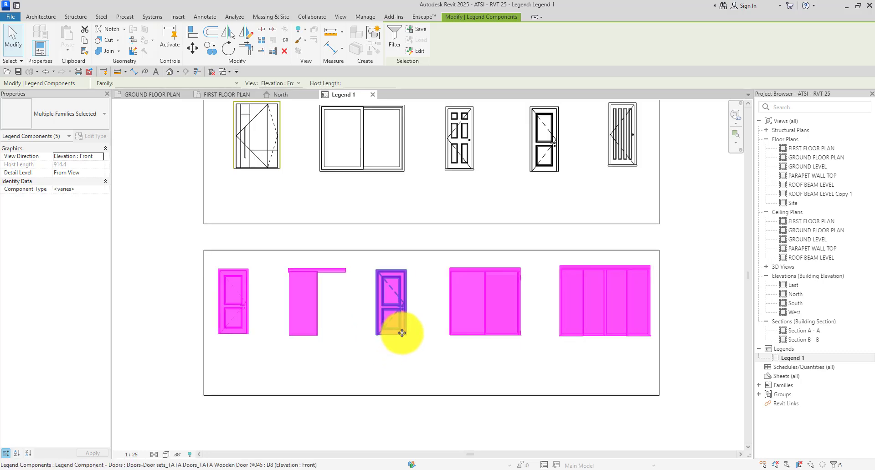
{"action": "scroll", "coordinate": [402, 333], "scroll_direction": "up", "scroll_amount": 1}
{"action": "left_click", "coordinate": [374, 360]}
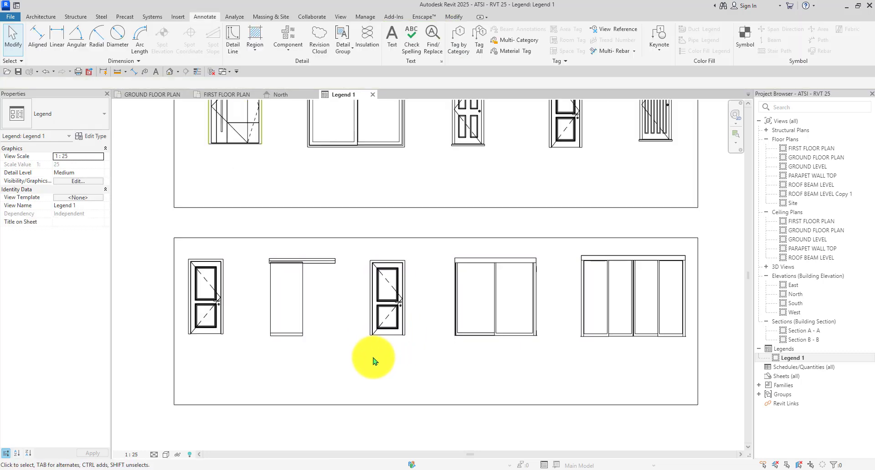
{"action": "scroll", "coordinate": [523, 189], "scroll_direction": "down", "scroll_amount": 2}
{"action": "scroll", "coordinate": [598, 148], "scroll_direction": "up", "scroll_amount": 2}
{"action": "scroll", "coordinate": [596, 157], "scroll_direction": "down", "scroll_amount": 2}
{"action": "left_click_drag", "start_coordinate": [596, 157], "coordinate": [287, 232]}
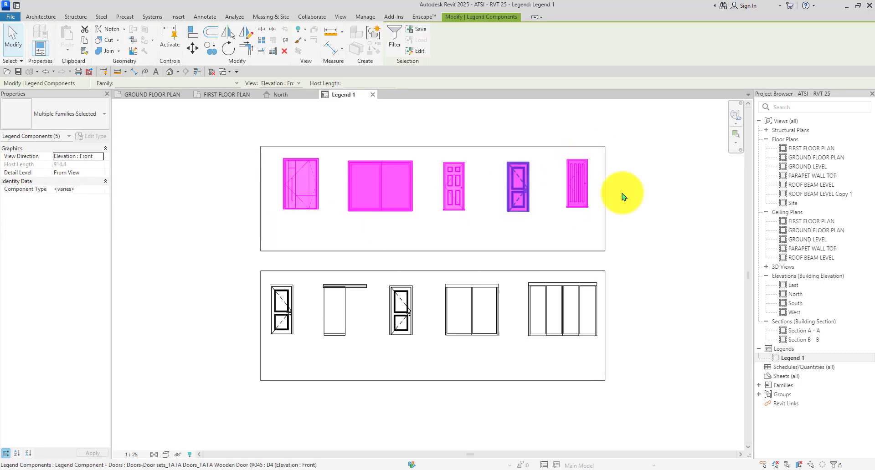
{"action": "left_click", "coordinate": [653, 181]}
{"action": "scroll", "coordinate": [371, 196], "scroll_direction": "down", "scroll_amount": 1}
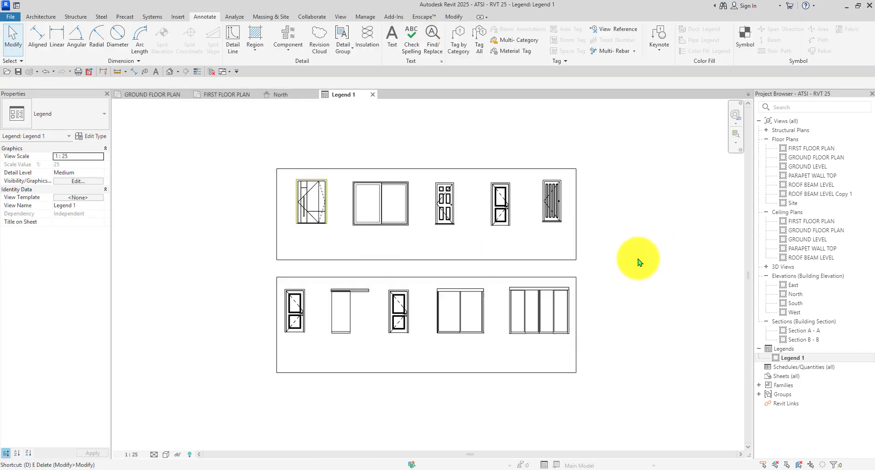
Draw the first two vertical dividers from top to bottom of the top-row frame.
{"action": "key", "text": "l"}
{"action": "scroll", "coordinate": [355, 166], "scroll_direction": "up", "scroll_amount": 2}
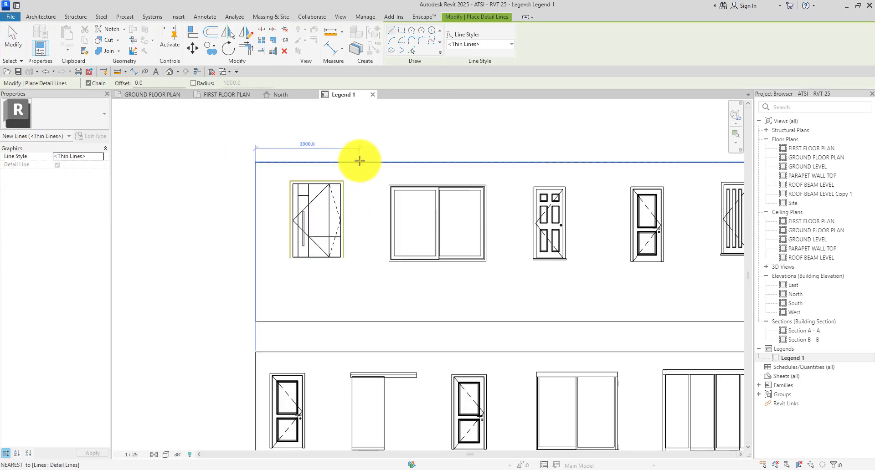
{"action": "left_click", "coordinate": [359, 161]}
{"action": "left_click", "coordinate": [360, 322]}
{"action": "key", "text": "Escape"}
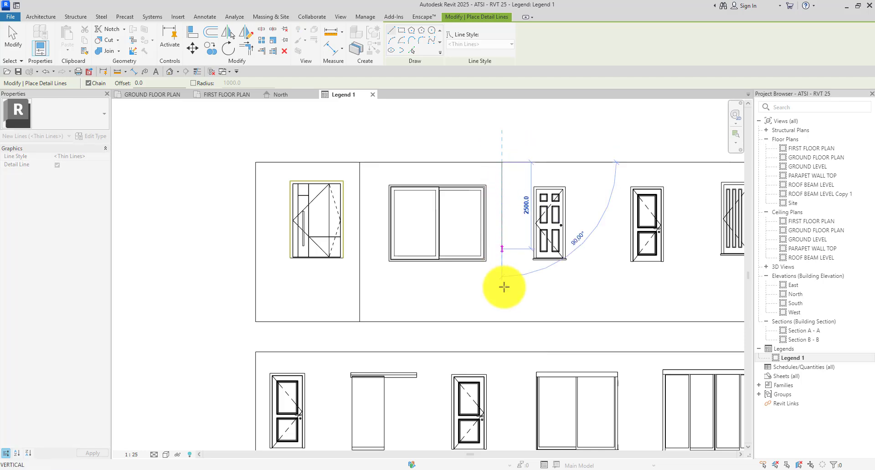
{"action": "left_click", "coordinate": [508, 162]}
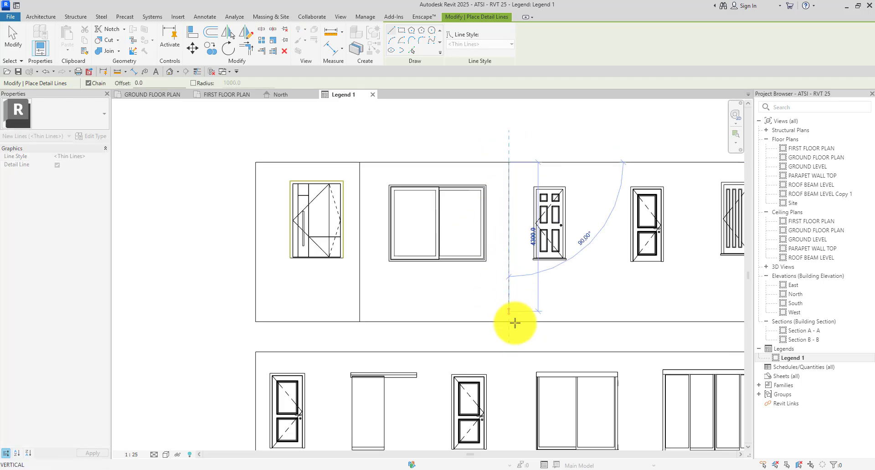
{"action": "left_click", "coordinate": [508, 322]}
{"action": "key", "text": "Escape"}
{"action": "scroll", "coordinate": [337, 244], "scroll_direction": "down", "scroll_amount": 1}
{"action": "scroll", "coordinate": [537, 214], "scroll_direction": "up", "scroll_amount": 2}
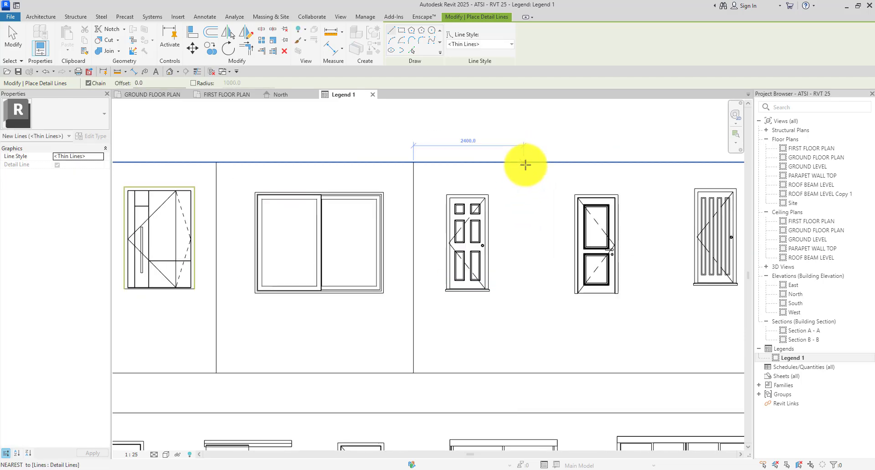
Discard a misplaced line and draw a divider between the third and fourth doors.
{"action": "left_click", "coordinate": [507, 163]}
{"action": "scroll", "coordinate": [512, 336], "scroll_direction": "down", "scroll_amount": 2}
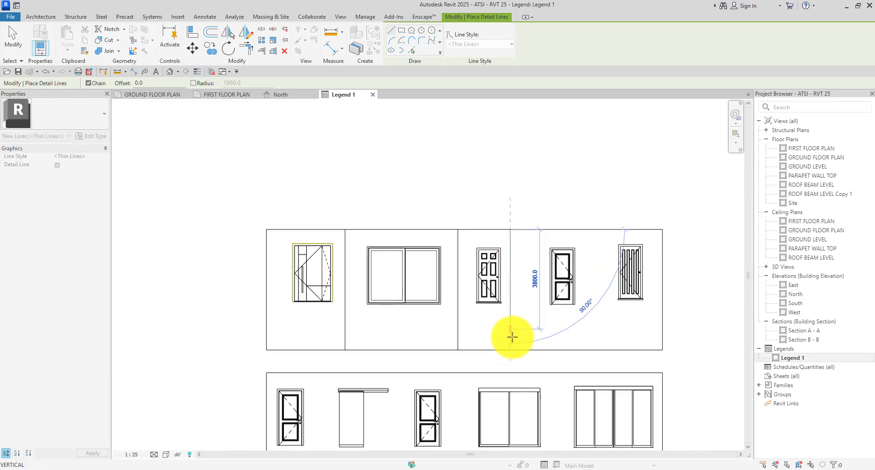
{"action": "scroll", "coordinate": [511, 350], "scroll_direction": "up", "scroll_amount": 2}
{"action": "key", "text": "Escape"}
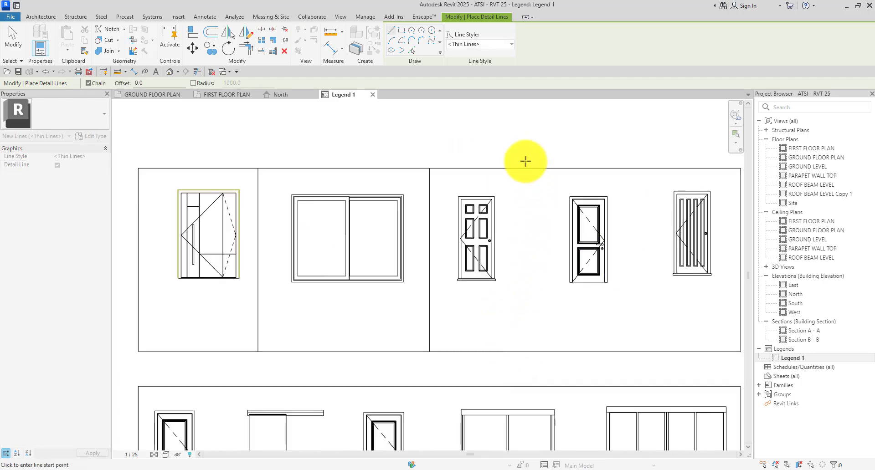
{"action": "left_click", "coordinate": [525, 169]}
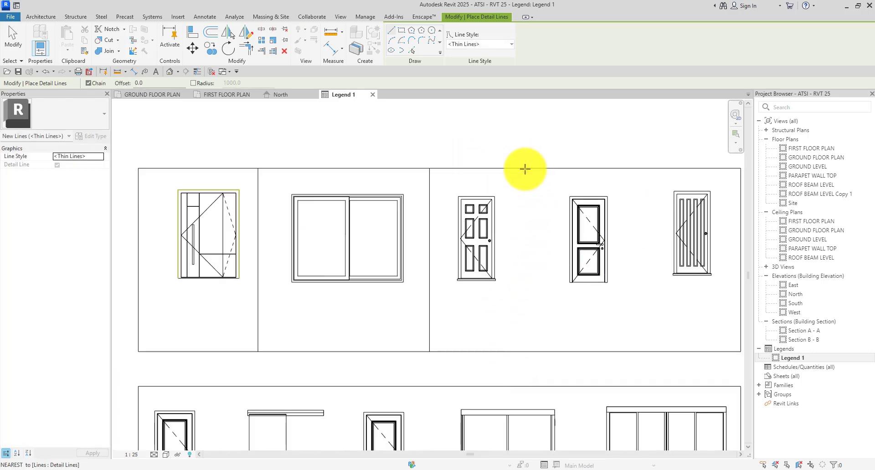
{"action": "left_click", "coordinate": [529, 348]}
{"action": "key", "text": "Escape"}
{"action": "key", "text": "Escape"}
Adjust the new divider's spacing and shift it slightly left between the two doors.
{"action": "left_click", "coordinate": [525, 242]}
{"action": "scroll", "coordinate": [479, 171], "scroll_direction": "down", "scroll_amount": 2}
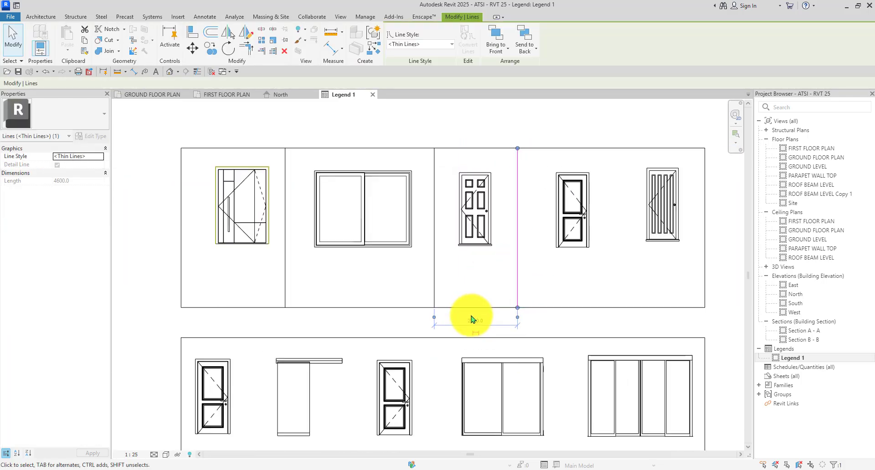
{"action": "scroll", "coordinate": [471, 319], "scroll_direction": "up", "scroll_amount": 1}
{"action": "left_click", "coordinate": [474, 320]}
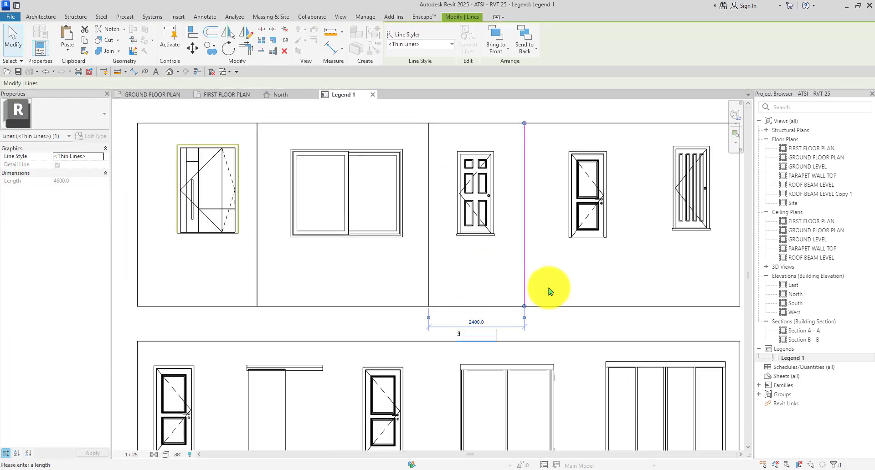
{"action": "left_click", "coordinate": [581, 273]}
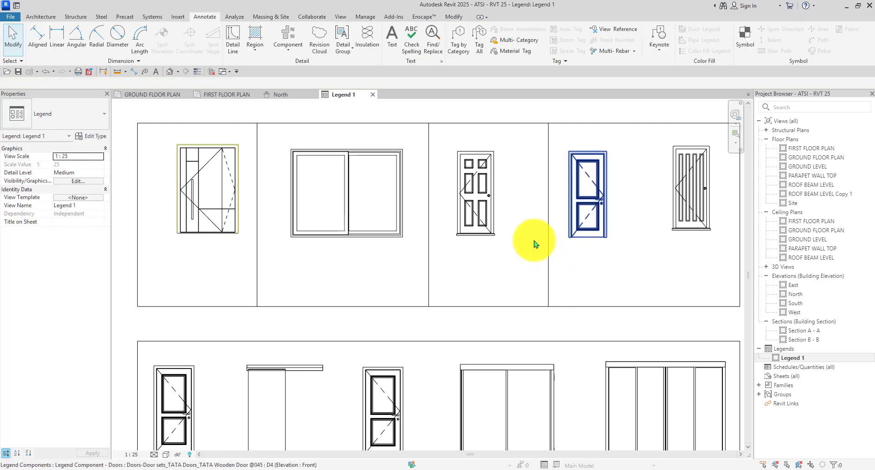
{"action": "scroll", "coordinate": [536, 242], "scroll_direction": "down", "scroll_amount": 2}
{"action": "left_click", "coordinate": [543, 230]}
{"action": "scroll", "coordinate": [542, 227], "scroll_direction": "up", "scroll_amount": 3}
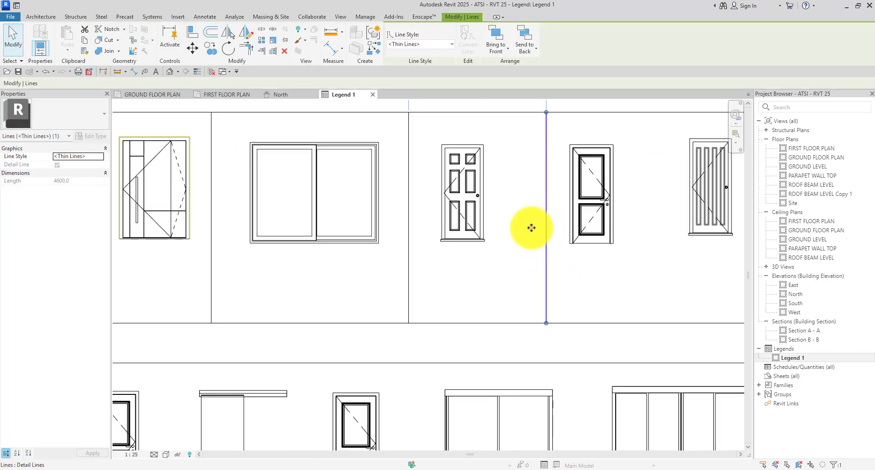
{"action": "left_click_drag", "start_coordinate": [531, 228], "coordinate": [527, 228]}
{"action": "left_click", "coordinate": [558, 276]}
Select the six-panel door elevation to check its position beside the divider.
{"action": "scroll", "coordinate": [475, 223], "scroll_direction": "down", "scroll_amount": 3}
{"action": "scroll", "coordinate": [474, 222], "scroll_direction": "up", "scroll_amount": 2}
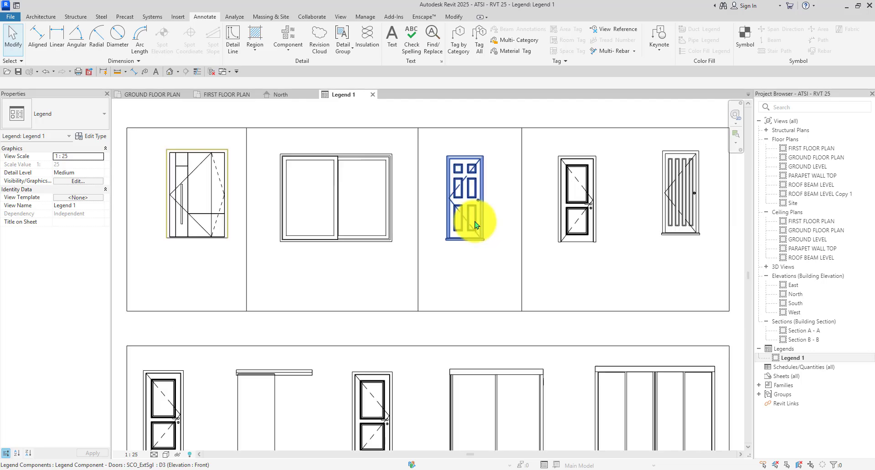
{"action": "left_click", "coordinate": [475, 224]}
{"action": "left_click", "coordinate": [562, 269]}
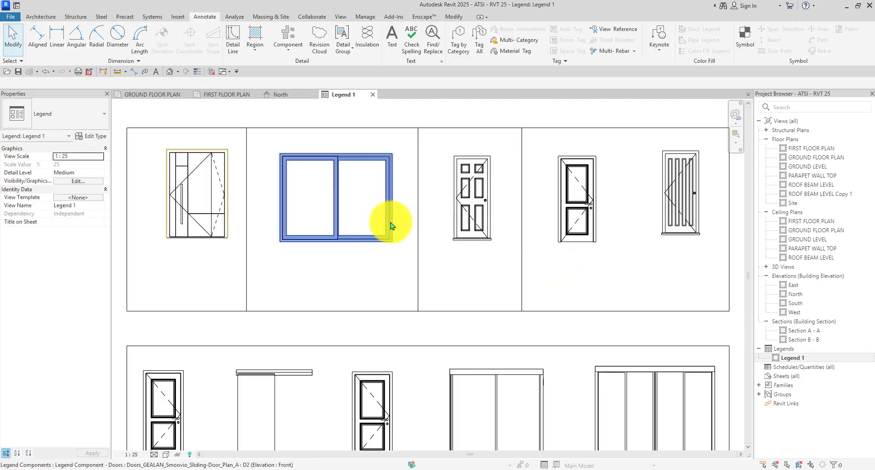
{"action": "scroll", "coordinate": [390, 220], "scroll_direction": "down", "scroll_amount": 3}
{"action": "scroll", "coordinate": [621, 205], "scroll_direction": "up", "scroll_amount": 2}
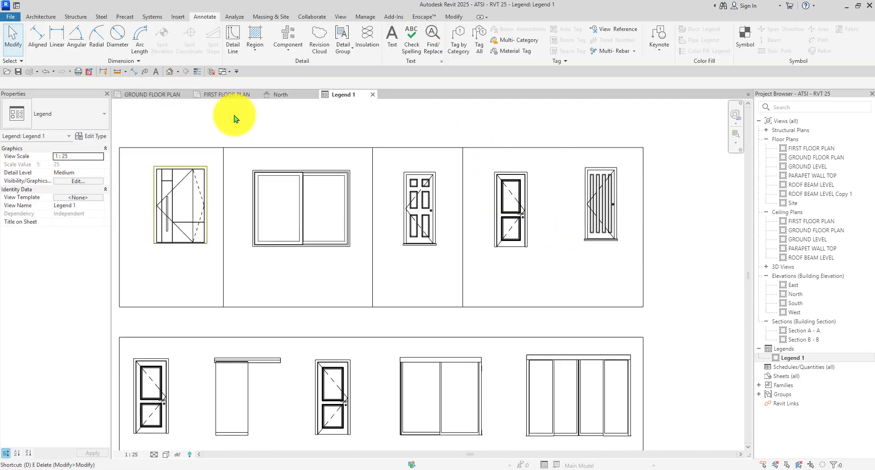
Begin a divider right of the fourth door, then exit line drawing.
{"action": "key", "text": "l"}
{"action": "scroll", "coordinate": [553, 152], "scroll_direction": "up", "scroll_amount": 2}
{"action": "left_click", "coordinate": [549, 154]}
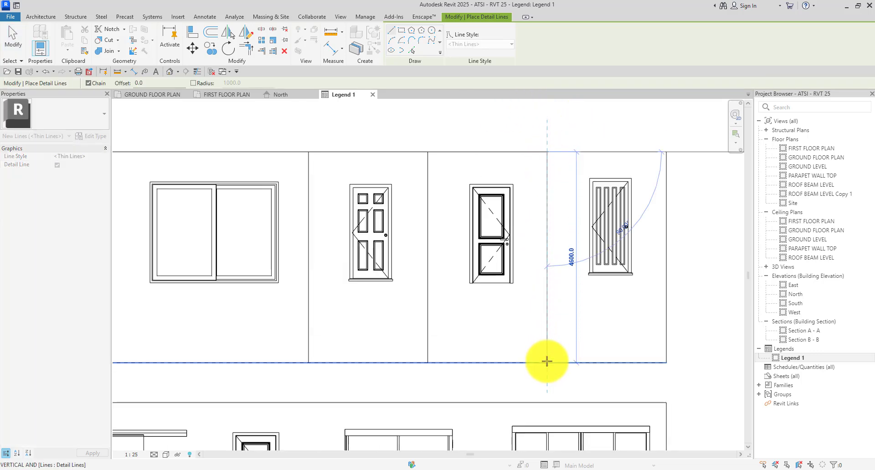
{"action": "key", "text": "Escape"}
{"action": "key", "text": "Escape"}
{"action": "scroll", "coordinate": [580, 218], "scroll_direction": "down", "scroll_amount": 3}
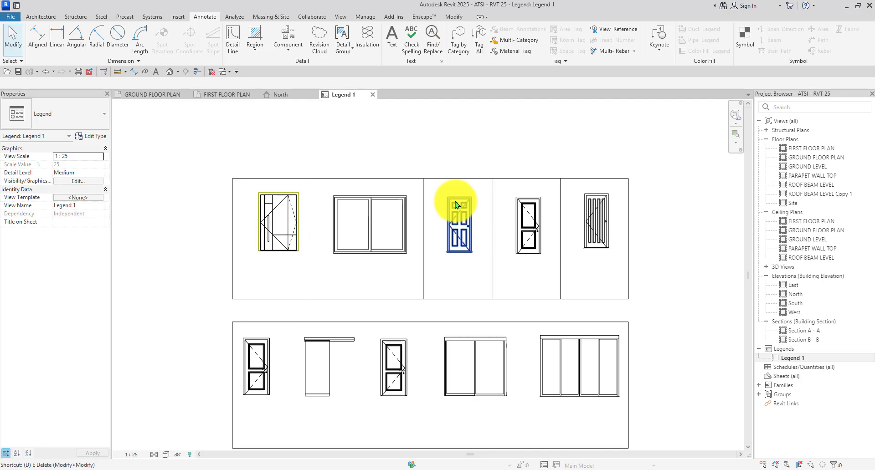
Draw a horizontal detail line across the frame from its left to right edge.
{"action": "key", "text": "l"}
{"action": "scroll", "coordinate": [227, 279], "scroll_direction": "up", "scroll_amount": 3}
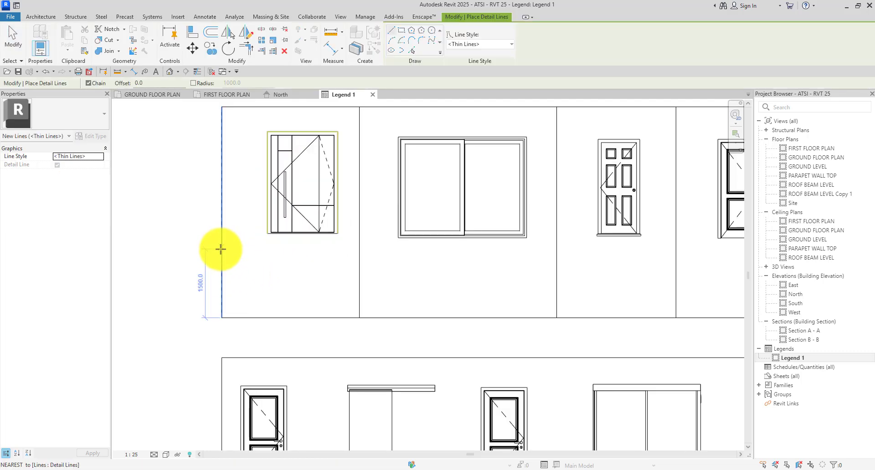
{"action": "left_click", "coordinate": [221, 249]}
{"action": "scroll", "coordinate": [223, 253], "scroll_direction": "down", "scroll_amount": 3}
{"action": "scroll", "coordinate": [642, 258], "scroll_direction": "up", "scroll_amount": 3}
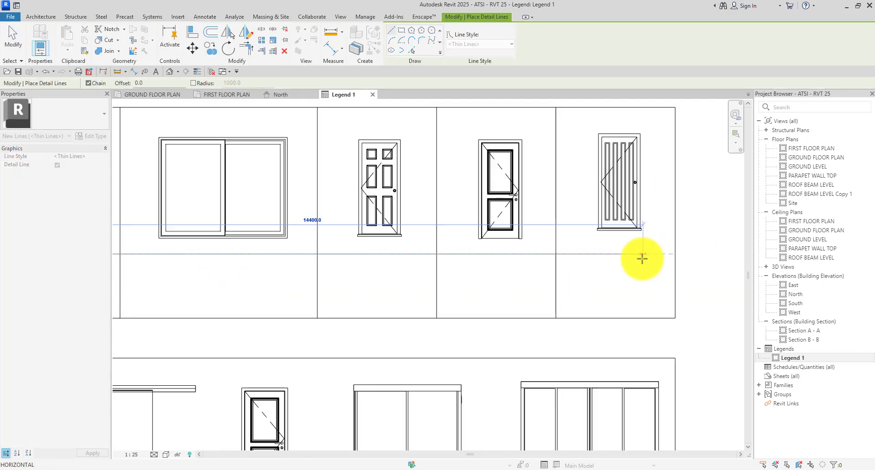
{"action": "left_click", "coordinate": [671, 254]}
{"action": "scroll", "coordinate": [669, 254], "scroll_direction": "down", "scroll_amount": 2}
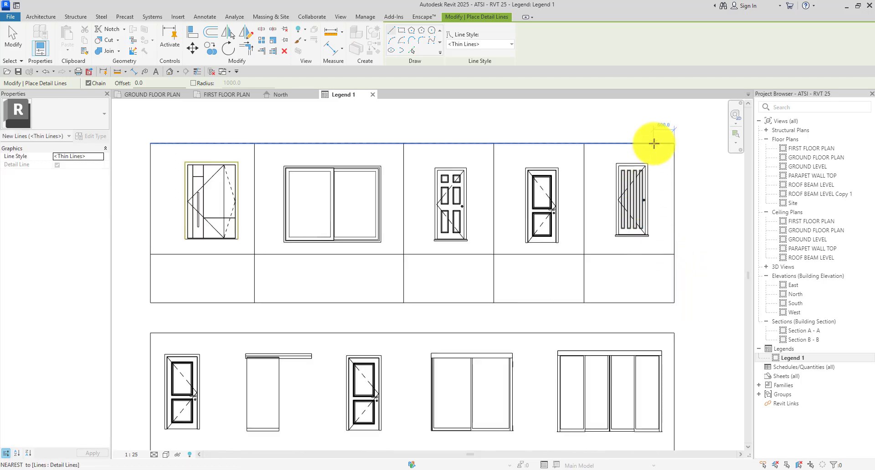
{"action": "scroll", "coordinate": [627, 172], "scroll_direction": "down", "scroll_amount": 2}
Select the first door elevation to check its placement in its cell.
{"action": "scroll", "coordinate": [279, 197], "scroll_direction": "up", "scroll_amount": 3}
{"action": "key", "text": "Escape"}
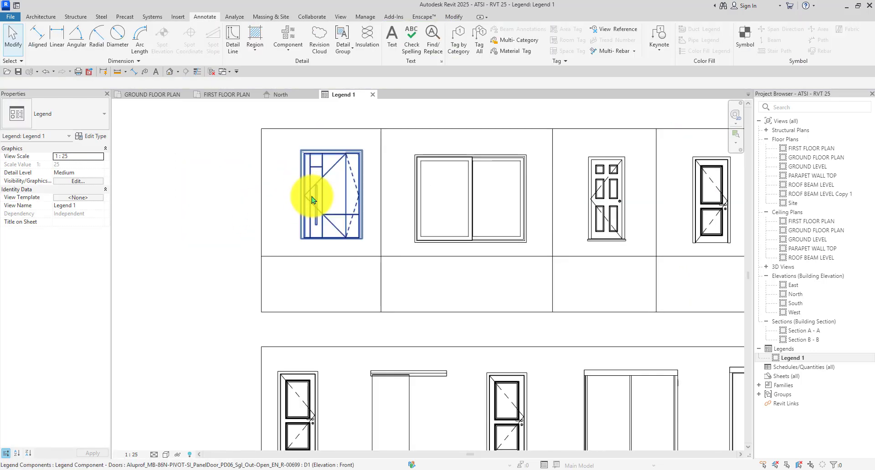
{"action": "left_click", "coordinate": [310, 197]}
{"action": "scroll", "coordinate": [309, 197], "scroll_direction": "up", "scroll_amount": 3}
{"action": "scroll", "coordinate": [332, 235], "scroll_direction": "down", "scroll_amount": 2}
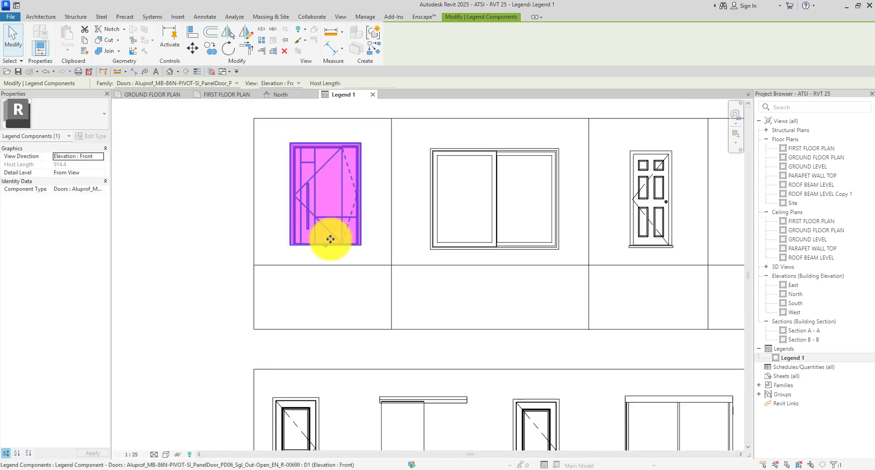
{"action": "left_click", "coordinate": [334, 303]}
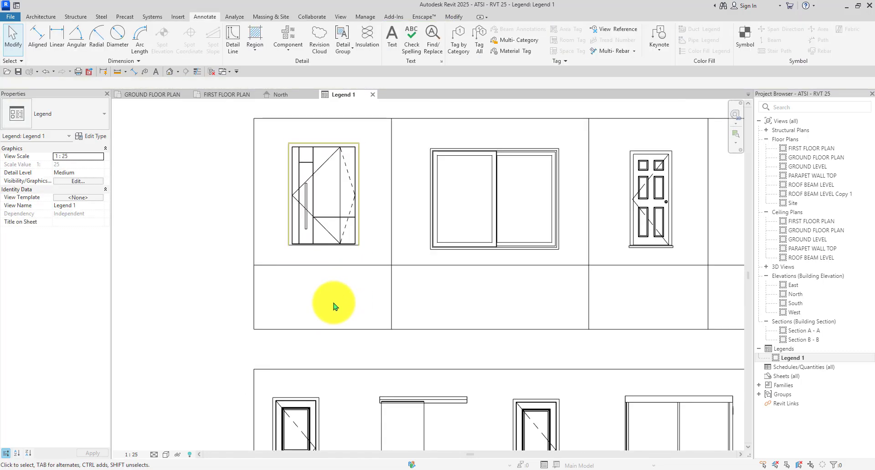
{"action": "scroll", "coordinate": [299, 274], "scroll_direction": "down", "scroll_amount": 2}
{"action": "scroll", "coordinate": [538, 243], "scroll_direction": "up", "scroll_amount": 2}
{"action": "scroll", "coordinate": [319, 200], "scroll_direction": "down", "scroll_amount": 2}
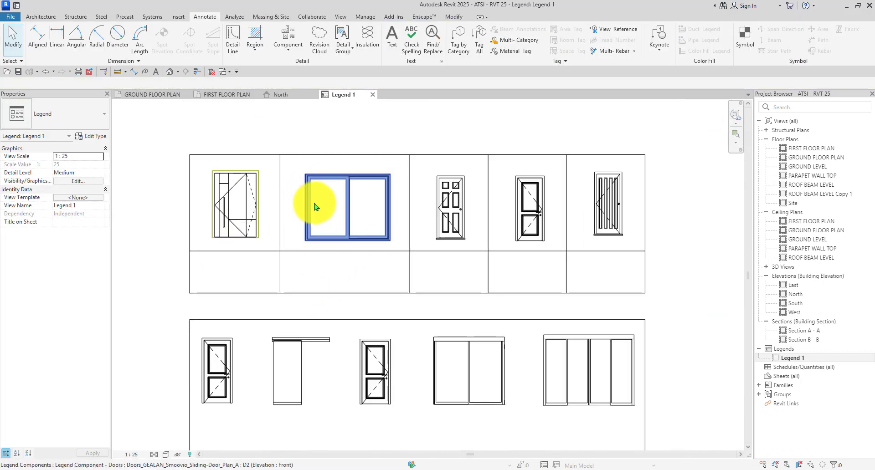
{"action": "scroll", "coordinate": [527, 227], "scroll_direction": "up", "scroll_amount": 2}
Nudge the fourth top-row door slightly left with the arrow key.
{"action": "left_click", "coordinate": [527, 227]}
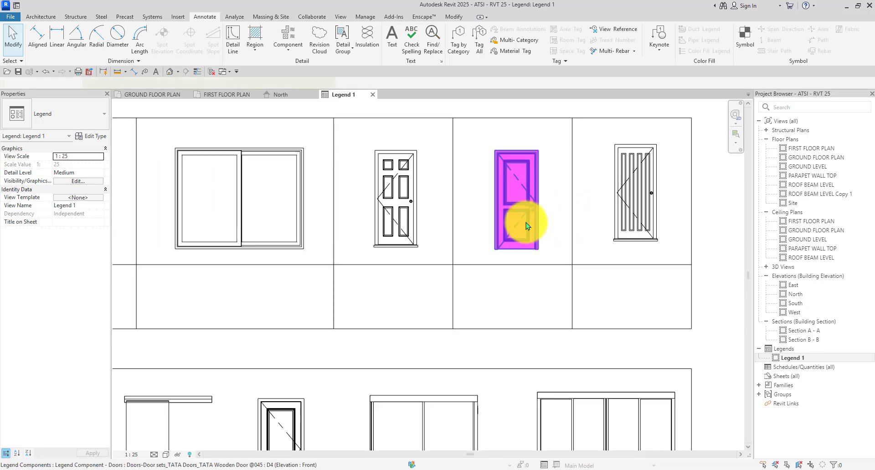
{"action": "scroll", "coordinate": [526, 222], "scroll_direction": "up", "scroll_amount": 1}
{"action": "scroll", "coordinate": [526, 222], "scroll_direction": "up", "scroll_amount": 1}
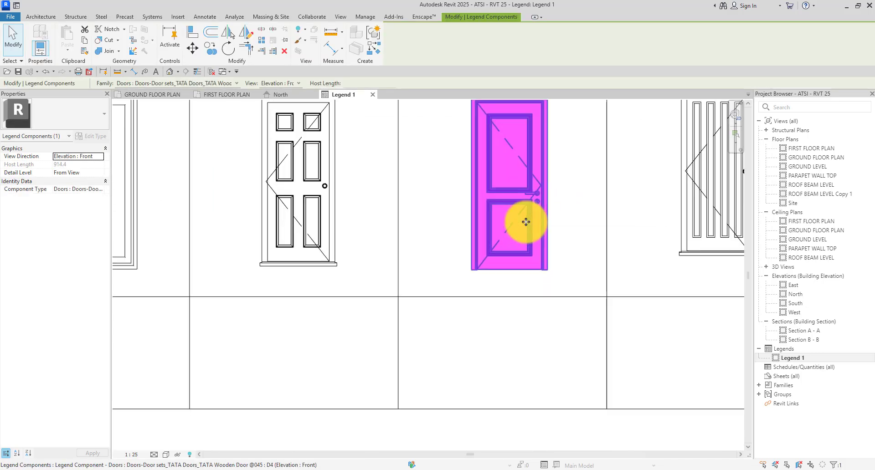
{"action": "key", "text": "Left"}
{"action": "scroll", "coordinate": [526, 222], "scroll_direction": "down", "scroll_amount": 3}
{"action": "left_click", "coordinate": [579, 237]}
{"action": "scroll", "coordinate": [546, 234], "scroll_direction": "down", "scroll_amount": 4}
{"action": "scroll", "coordinate": [576, 214], "scroll_direction": "up", "scroll_amount": 3}
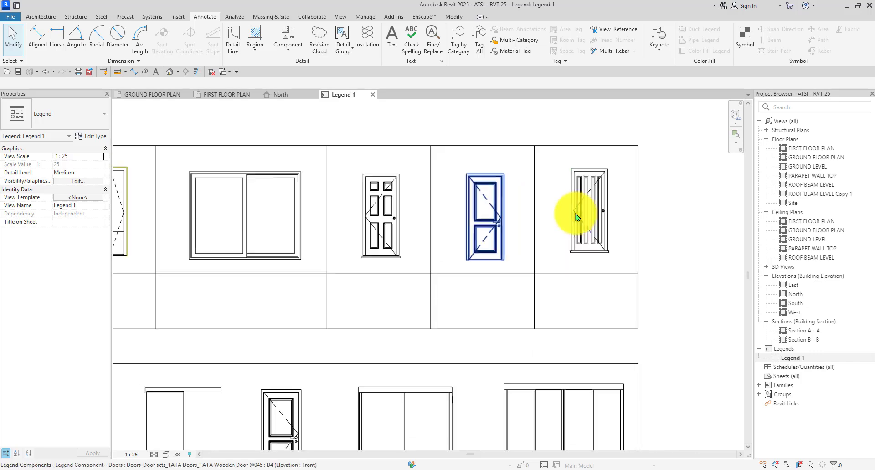
Select the right-hand door elevations in turn to confirm their positions.
{"action": "left_click", "coordinate": [576, 218]}
{"action": "scroll", "coordinate": [575, 216], "scroll_direction": "up", "scroll_amount": 3}
{"action": "scroll", "coordinate": [494, 238], "scroll_direction": "down", "scroll_amount": 2}
{"action": "left_click", "coordinate": [600, 215]}
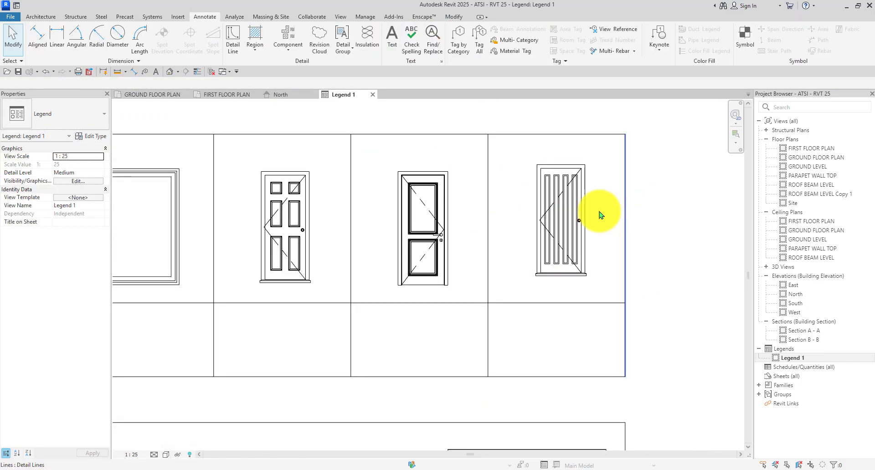
{"action": "scroll", "coordinate": [596, 211], "scroll_direction": "up", "scroll_amount": 1}
{"action": "left_click", "coordinate": [535, 209]}
{"action": "scroll", "coordinate": [533, 208], "scroll_direction": "up", "scroll_amount": 2}
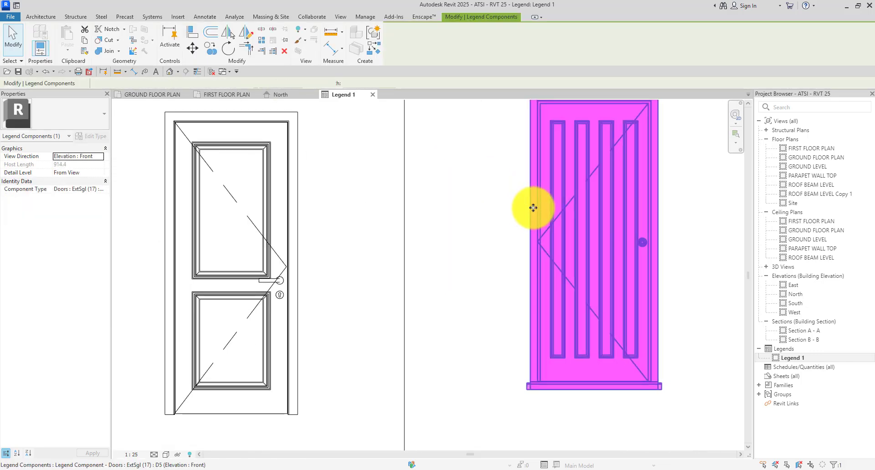
{"action": "scroll", "coordinate": [532, 208], "scroll_direction": "down", "scroll_amount": 4}
{"action": "left_click", "coordinate": [660, 220]}
{"action": "scroll", "coordinate": [594, 217], "scroll_direction": "down", "scroll_amount": 3}
{"action": "scroll", "coordinate": [340, 257], "scroll_direction": "up", "scroll_amount": 2}
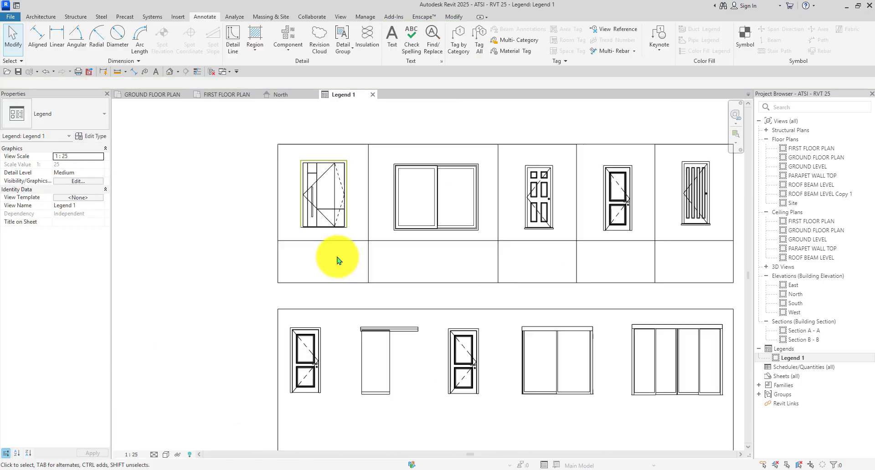
{"action": "scroll", "coordinate": [337, 260], "scroll_direction": "down", "scroll_amount": 3}
Draw a horizontal detail line across the lower frame to separate the label strip.
{"action": "key", "text": "l"}
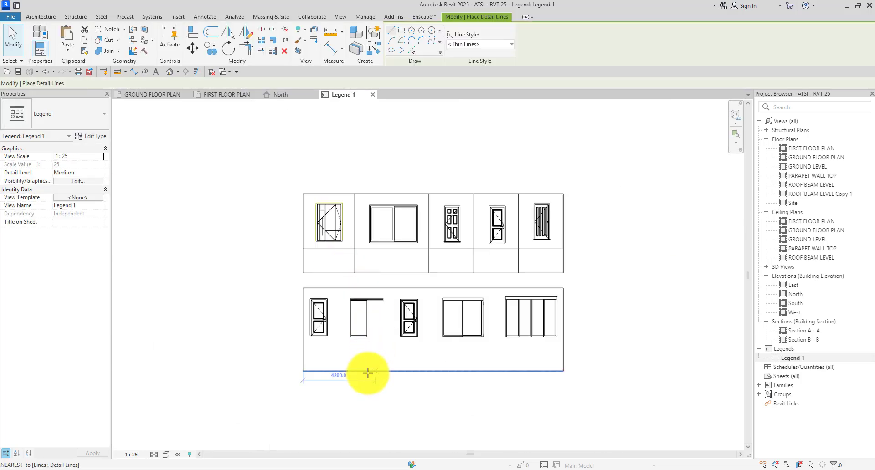
{"action": "scroll", "coordinate": [315, 348], "scroll_direction": "up", "scroll_amount": 4}
{"action": "left_click", "coordinate": [278, 339]}
{"action": "scroll", "coordinate": [277, 341], "scroll_direction": "down", "scroll_amount": 4}
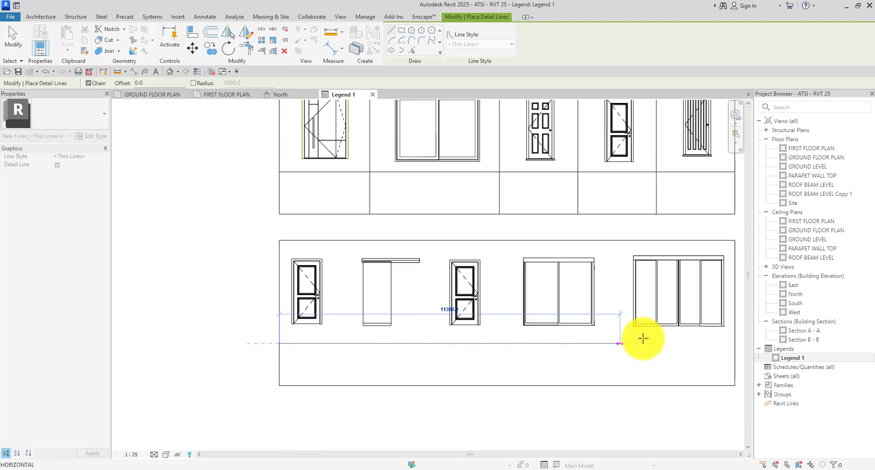
{"action": "scroll", "coordinate": [463, 322], "scroll_direction": "up", "scroll_amount": 4}
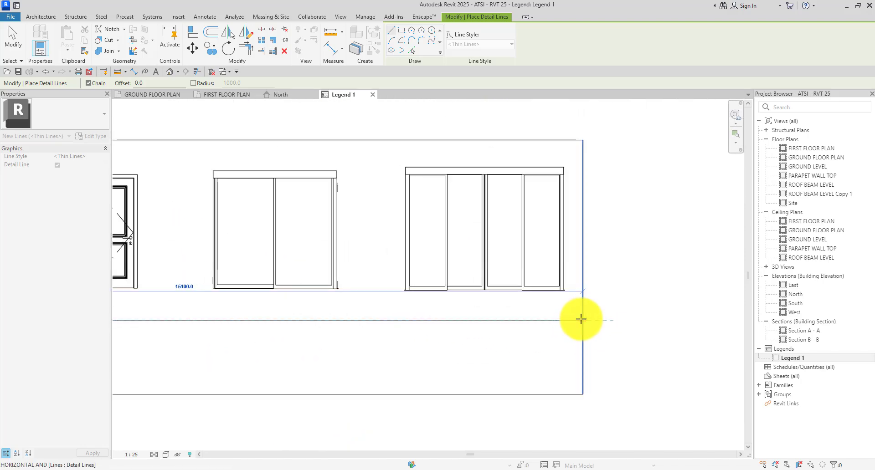
{"action": "left_click", "coordinate": [581, 320]}
{"action": "scroll", "coordinate": [588, 306], "scroll_direction": "down", "scroll_amount": 4}
{"action": "scroll", "coordinate": [273, 324], "scroll_direction": "up", "scroll_amount": 4}
{"action": "scroll", "coordinate": [328, 313], "scroll_direction": "down", "scroll_amount": 2}
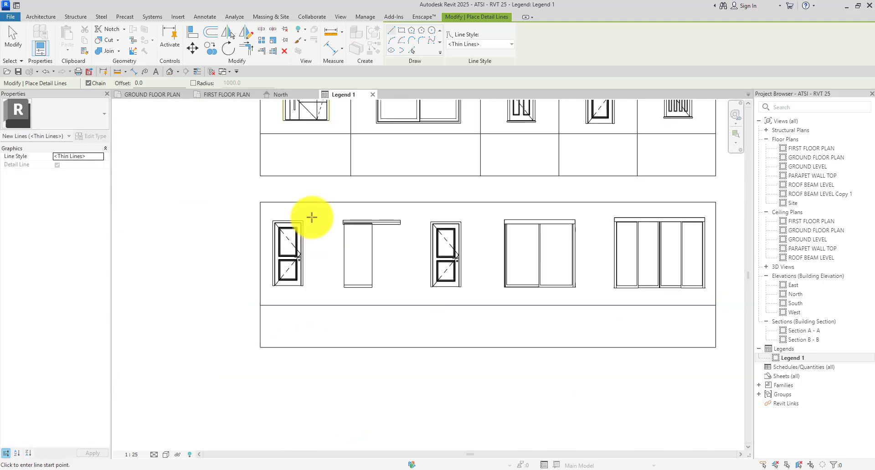
{"action": "scroll", "coordinate": [312, 217], "scroll_direction": "up", "scroll_amount": 2}
Draw the first two vertical dividers from the frame's top border to its bottom border.
{"action": "left_click", "coordinate": [326, 194]}
{"action": "scroll", "coordinate": [324, 196], "scroll_direction": "down", "scroll_amount": 3}
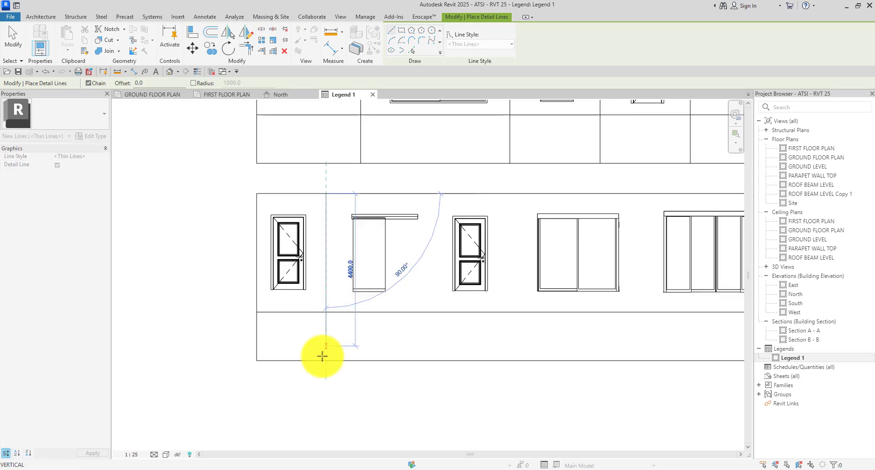
{"action": "scroll", "coordinate": [322, 361], "scroll_direction": "up", "scroll_amount": 2}
{"action": "left_click", "coordinate": [329, 360]}
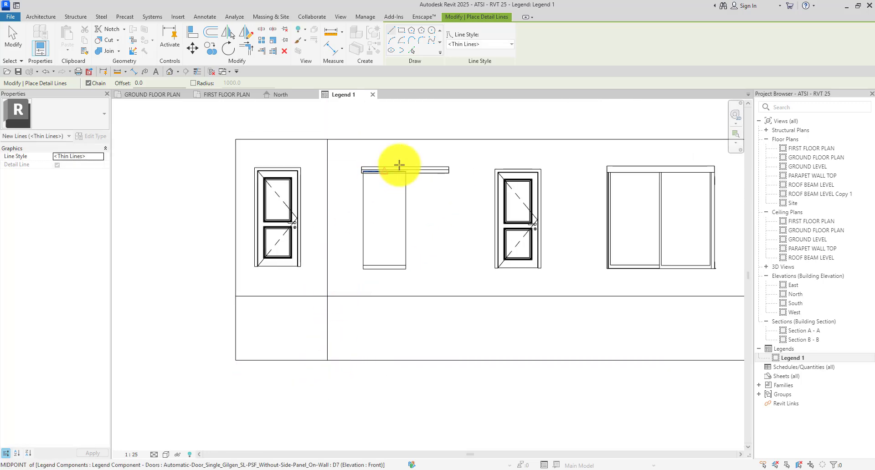
{"action": "left_click", "coordinate": [461, 138]}
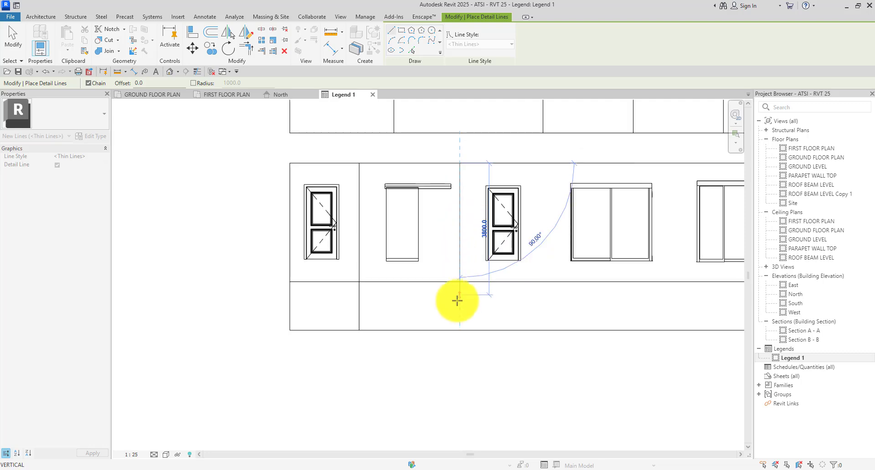
{"action": "left_click", "coordinate": [462, 337]}
{"action": "scroll", "coordinate": [436, 248], "scroll_direction": "down", "scroll_amount": 2}
{"action": "scroll", "coordinate": [506, 162], "scroll_direction": "up", "scroll_amount": 2}
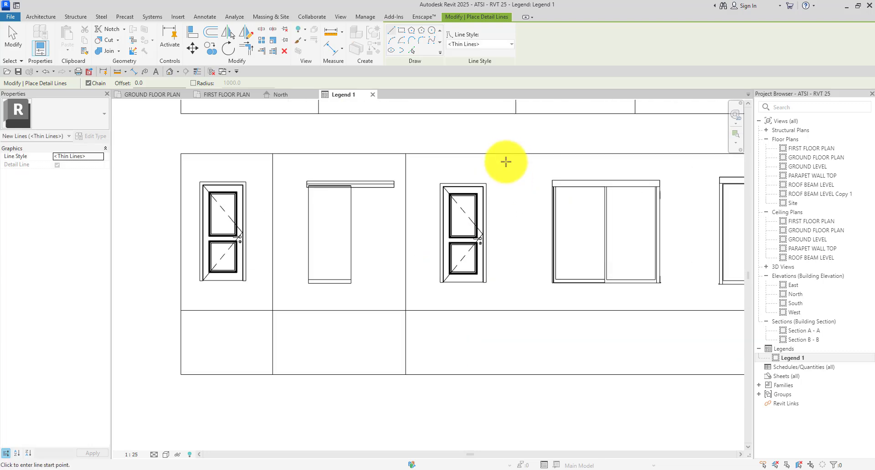
Add the last two vertical dividers between the right-hand windows, then exit the Detail Line tool.
{"action": "left_click", "coordinate": [509, 153]}
{"action": "scroll", "coordinate": [510, 274], "scroll_direction": "down", "scroll_amount": 2}
{"action": "scroll", "coordinate": [506, 319], "scroll_direction": "up", "scroll_amount": 2}
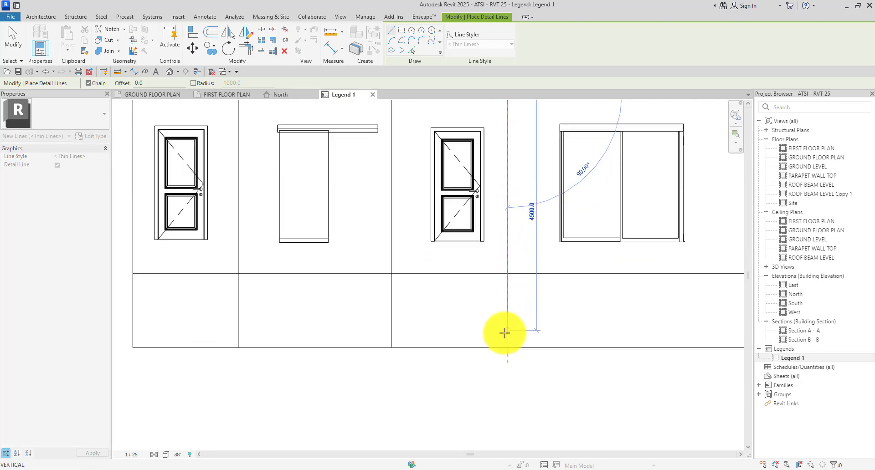
{"action": "left_click", "coordinate": [504, 346]}
{"action": "scroll", "coordinate": [539, 195], "scroll_direction": "down", "scroll_amount": 2}
{"action": "scroll", "coordinate": [573, 142], "scroll_direction": "up", "scroll_amount": 1}
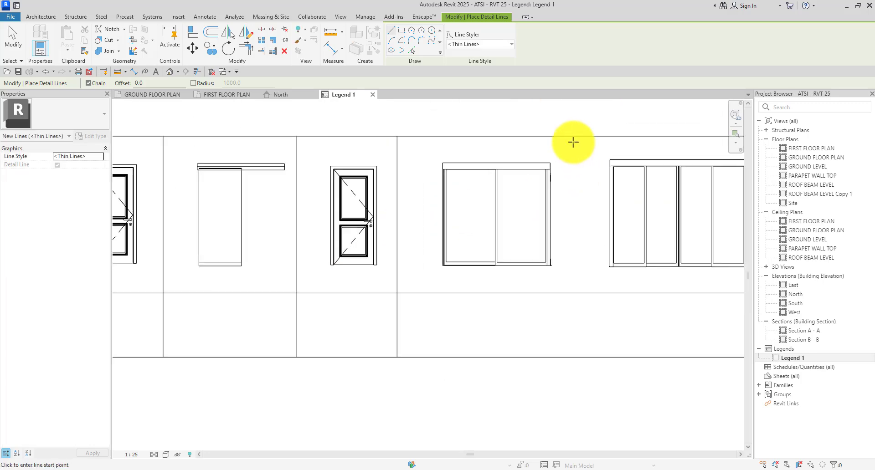
{"action": "left_click", "coordinate": [576, 137]}
{"action": "scroll", "coordinate": [570, 235], "scroll_direction": "down", "scroll_amount": 2}
{"action": "scroll", "coordinate": [580, 283], "scroll_direction": "up", "scroll_amount": 3}
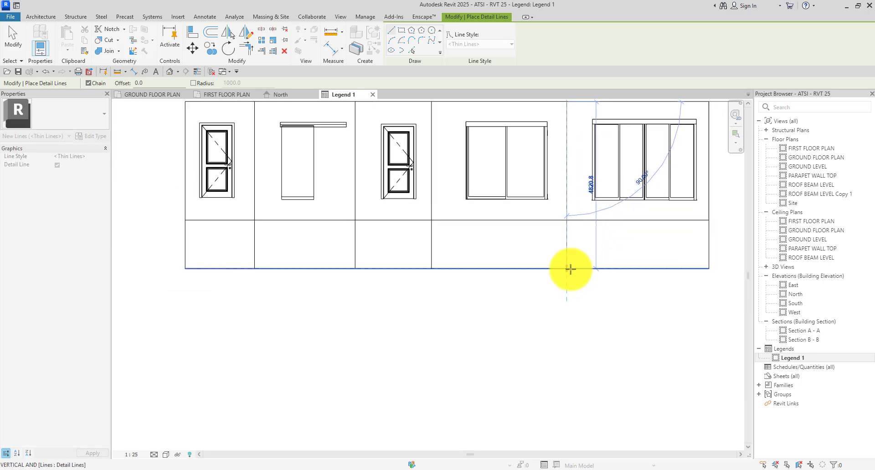
{"action": "left_click", "coordinate": [569, 269]}
{"action": "scroll", "coordinate": [547, 264], "scroll_direction": "down", "scroll_amount": 2}
{"action": "key", "text": "Escape"}
{"action": "key", "text": "Escape"}
{"action": "scroll", "coordinate": [445, 182], "scroll_direction": "up", "scroll_amount": 2}
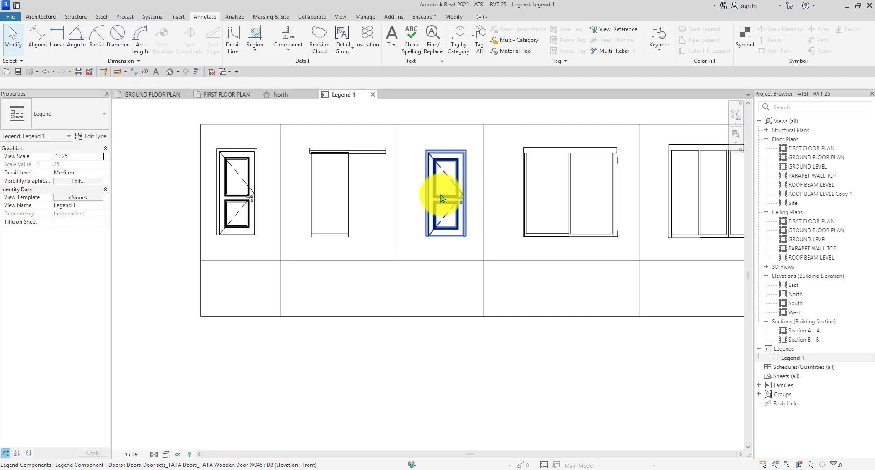
Nudge the middle glass door elevation slightly left within its cell.
{"action": "left_click", "coordinate": [444, 197]}
{"action": "scroll", "coordinate": [440, 195], "scroll_direction": "up", "scroll_amount": 5}
{"action": "scroll", "coordinate": [440, 196], "scroll_direction": "up", "scroll_amount": 1}
{"action": "key", "text": "Left"}
{"action": "key", "text": "Left"}
{"action": "key", "text": "Left"}
{"action": "key", "text": "Left"}
{"action": "key", "text": "Left"}
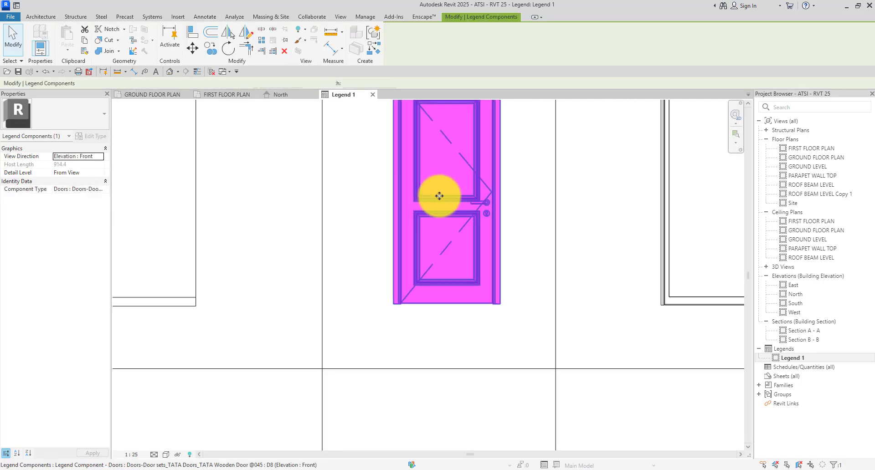
{"action": "scroll", "coordinate": [439, 195], "scroll_direction": "down", "scroll_amount": 4}
{"action": "scroll", "coordinate": [378, 200], "scroll_direction": "down", "scroll_amount": 3}
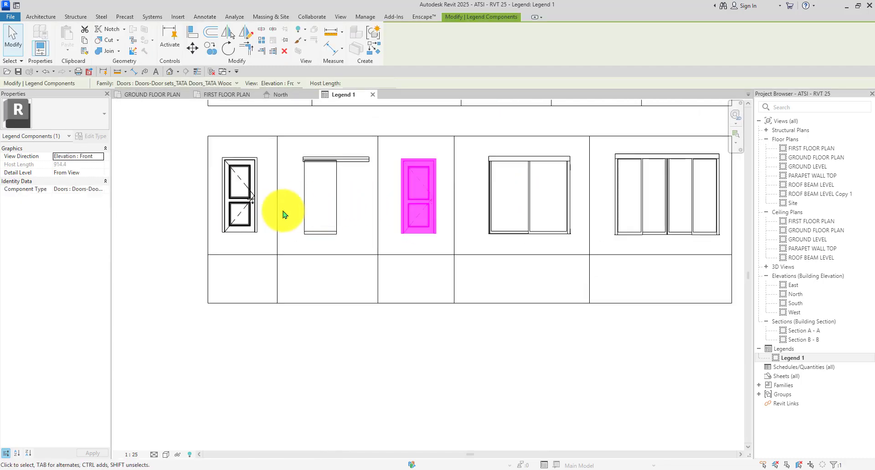
{"action": "scroll", "coordinate": [246, 213], "scroll_direction": "up", "scroll_amount": 3}
Select the left glass door elevation to check its placement, then deselect it.
{"action": "left_click", "coordinate": [249, 211]}
{"action": "scroll", "coordinate": [249, 211], "scroll_direction": "up", "scroll_amount": 3}
{"action": "scroll", "coordinate": [249, 209], "scroll_direction": "down", "scroll_amount": 2}
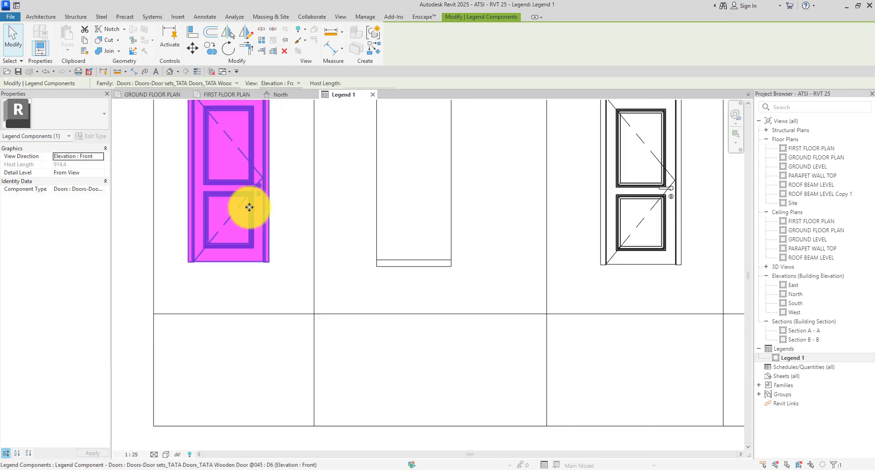
{"action": "scroll", "coordinate": [249, 207], "scroll_direction": "up", "scroll_amount": 2}
{"action": "scroll", "coordinate": [250, 207], "scroll_direction": "down", "scroll_amount": 4}
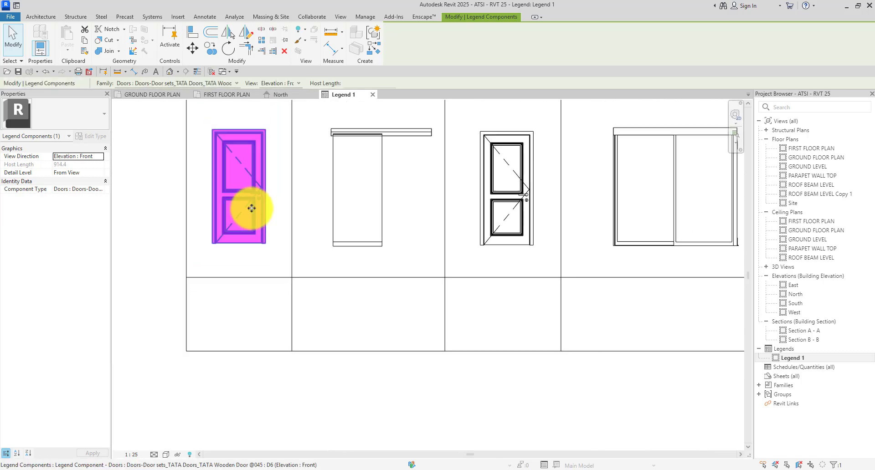
{"action": "left_click", "coordinate": [406, 348]}
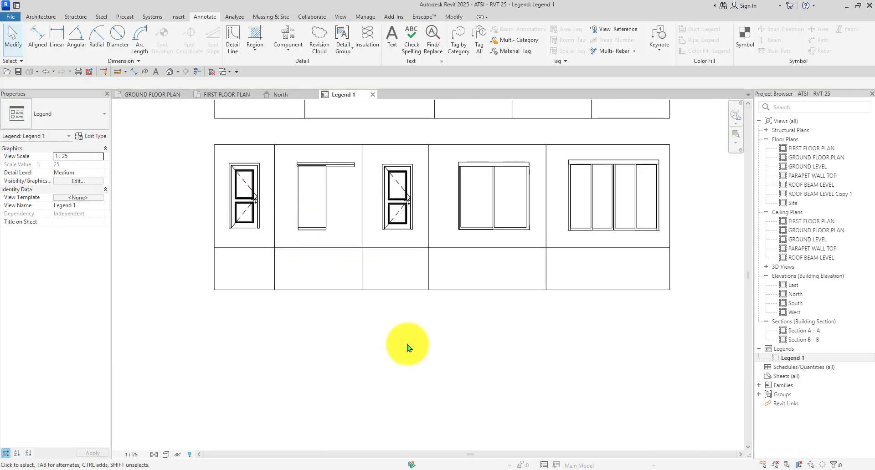
{"action": "scroll", "coordinate": [439, 202], "scroll_direction": "up", "scroll_amount": 1}
Inspect the next door and the two-panel sliding door elevation, then clear the selection.
{"action": "left_click", "coordinate": [392, 232]}
{"action": "left_click", "coordinate": [437, 214]}
{"action": "scroll", "coordinate": [437, 217], "scroll_direction": "up", "scroll_amount": 3}
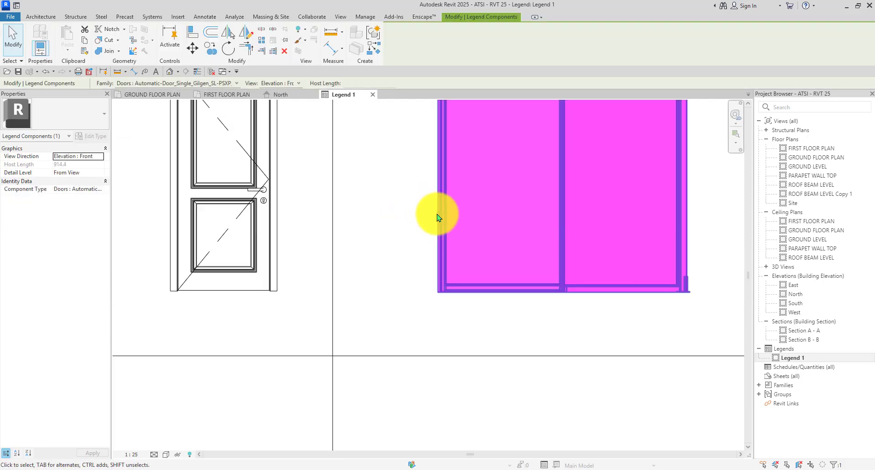
{"action": "scroll", "coordinate": [437, 214], "scroll_direction": "down", "scroll_amount": 4}
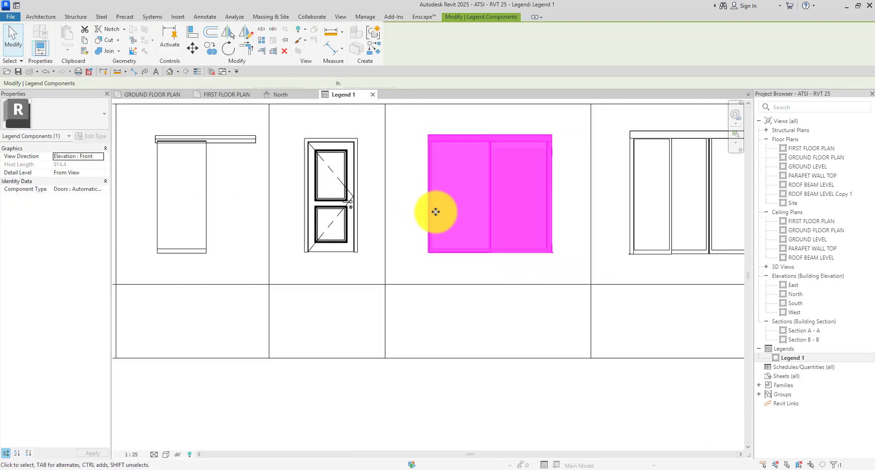
{"action": "scroll", "coordinate": [435, 212], "scroll_direction": "down", "scroll_amount": 2}
{"action": "scroll", "coordinate": [433, 209], "scroll_direction": "down", "scroll_amount": 3}
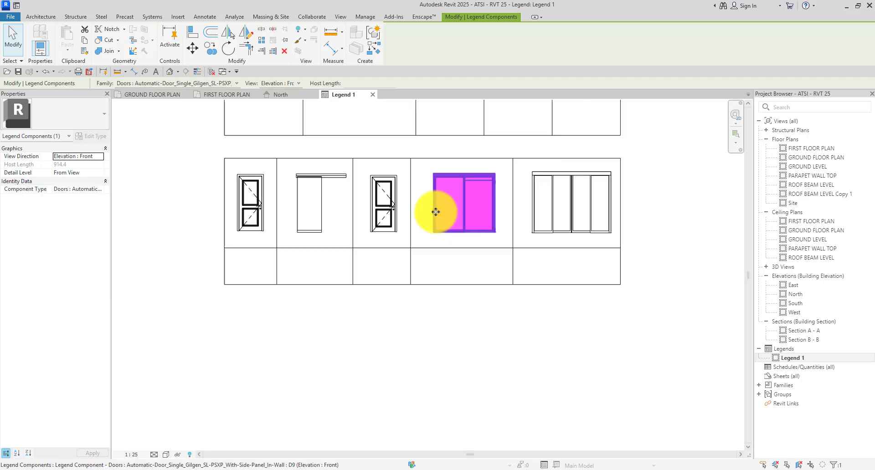
{"action": "left_click", "coordinate": [677, 211]}
{"action": "scroll", "coordinate": [560, 209], "scroll_direction": "up", "scroll_amount": 2}
Inspect the four-panel door elevation's placement, then clear the selection.
{"action": "left_click", "coordinate": [560, 209]}
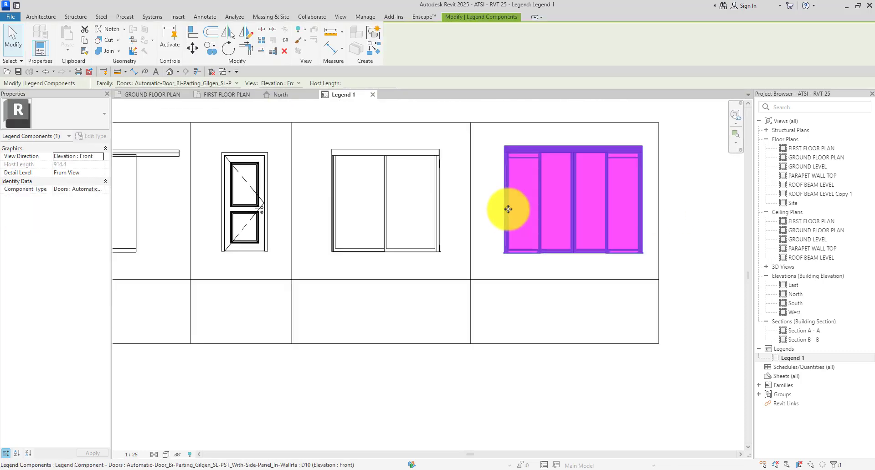
{"action": "scroll", "coordinate": [561, 209], "scroll_direction": "up", "scroll_amount": 2}
{"action": "scroll", "coordinate": [561, 209], "scroll_direction": "down", "scroll_amount": 2}
{"action": "left_click", "coordinate": [676, 218]}
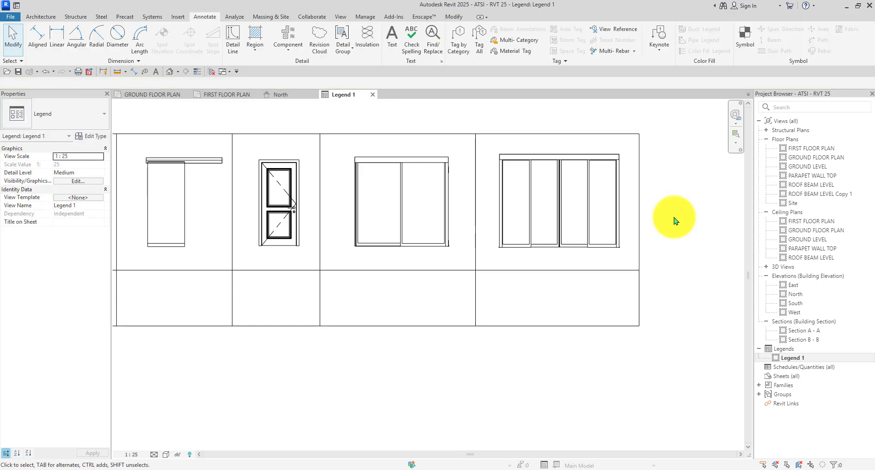
{"action": "scroll", "coordinate": [580, 219], "scroll_direction": "down", "scroll_amount": 2}
{"action": "scroll", "coordinate": [415, 199], "scroll_direction": "down", "scroll_amount": 2}
{"action": "scroll", "coordinate": [565, 214], "scroll_direction": "up", "scroll_amount": 2}
{"action": "scroll", "coordinate": [583, 237], "scroll_direction": "down", "scroll_amount": 1}
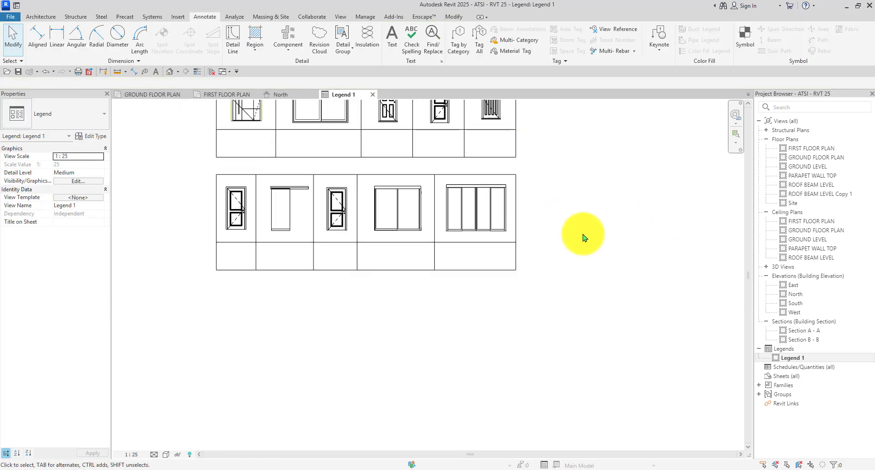
Start the Detail Line tool with L, then cancel it without drawing.
{"action": "key", "text": "l"}
{"action": "scroll", "coordinate": [246, 244], "scroll_direction": "up", "scroll_amount": 2}
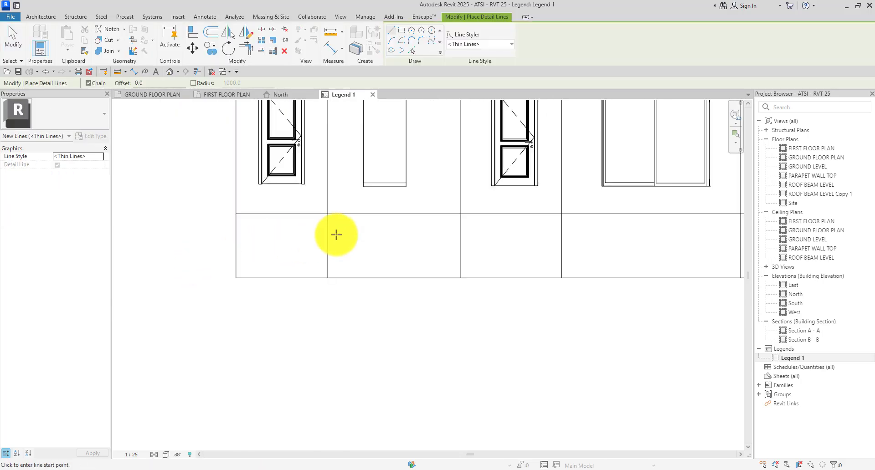
{"action": "scroll", "coordinate": [328, 227], "scroll_direction": "down", "scroll_amount": 1}
{"action": "key", "text": "Escape"}
{"action": "key", "text": "Escape"}
{"action": "scroll", "coordinate": [360, 177], "scroll_direction": "up", "scroll_amount": 2}
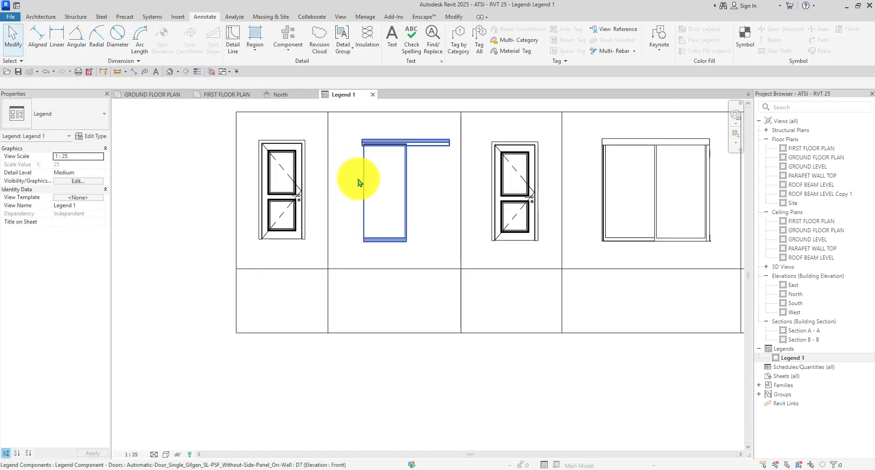
Check the narrow sliding door and left glass door elevations, then deselect.
{"action": "left_click", "coordinate": [358, 182]}
{"action": "scroll", "coordinate": [358, 182], "scroll_direction": "up", "scroll_amount": 2}
{"action": "scroll", "coordinate": [357, 179], "scroll_direction": "down", "scroll_amount": 1}
{"action": "left_click", "coordinate": [341, 192]}
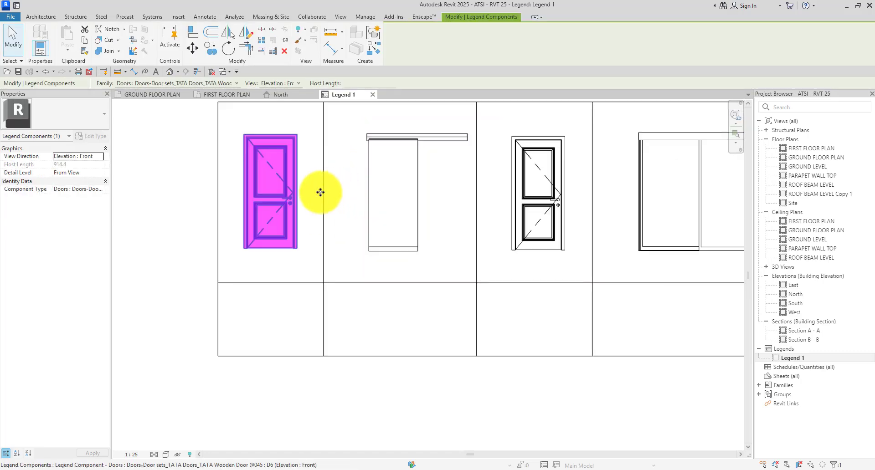
{"action": "scroll", "coordinate": [334, 246], "scroll_direction": "up", "scroll_amount": 1}
{"action": "left_click", "coordinate": [367, 322]}
Review the first vertical divider's spacing and the left glass door's position, then clear the selection.
{"action": "left_click", "coordinate": [318, 254]}
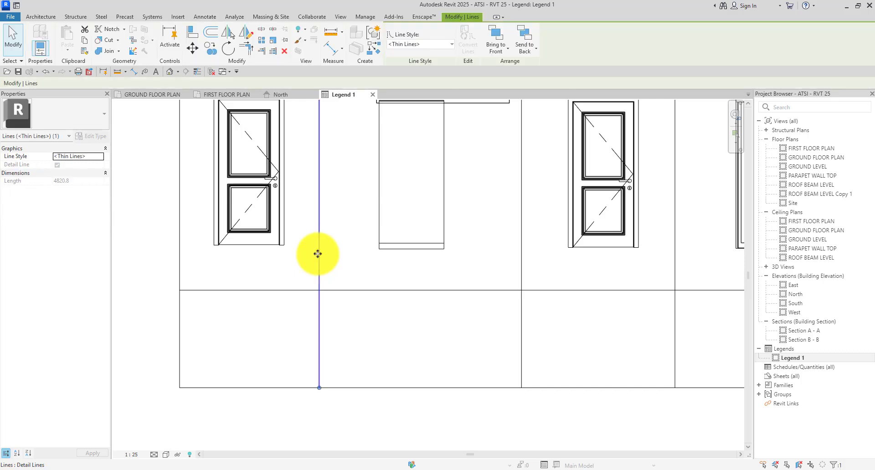
{"action": "scroll", "coordinate": [338, 260], "scroll_direction": "down", "scroll_amount": 2}
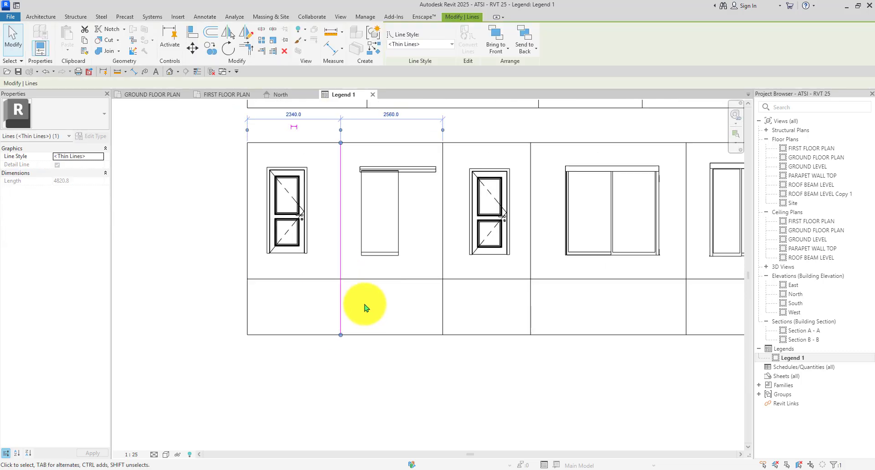
{"action": "left_click", "coordinate": [364, 308]}
{"action": "left_click", "coordinate": [287, 219]}
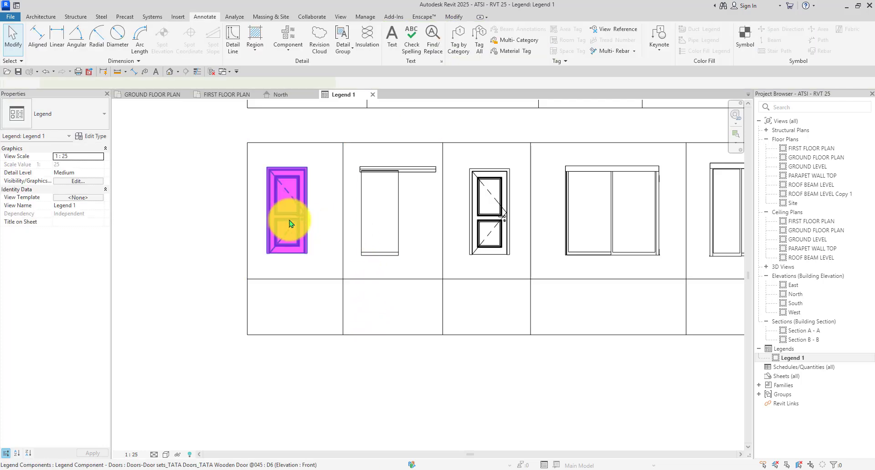
{"action": "scroll", "coordinate": [287, 219], "scroll_direction": "up", "scroll_amount": 1}
{"action": "scroll", "coordinate": [392, 256], "scroll_direction": "down", "scroll_amount": 1}
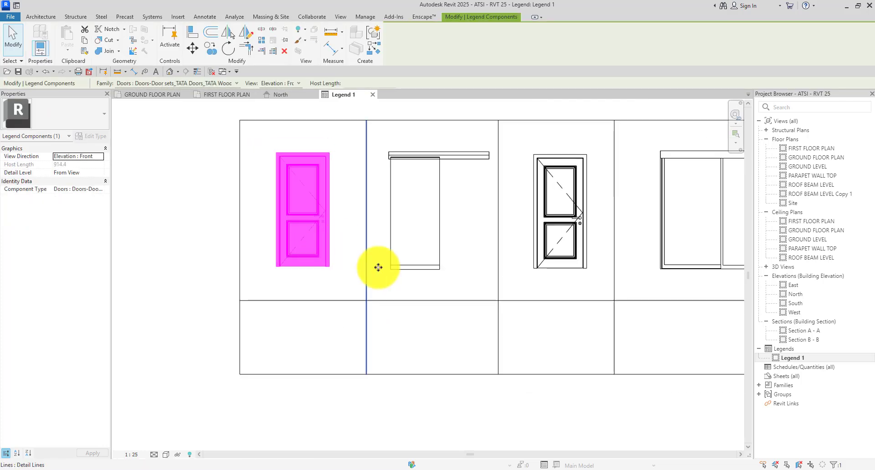
{"action": "left_click", "coordinate": [425, 332]}
{"action": "scroll", "coordinate": [416, 234], "scroll_direction": "down", "scroll_amount": 4}
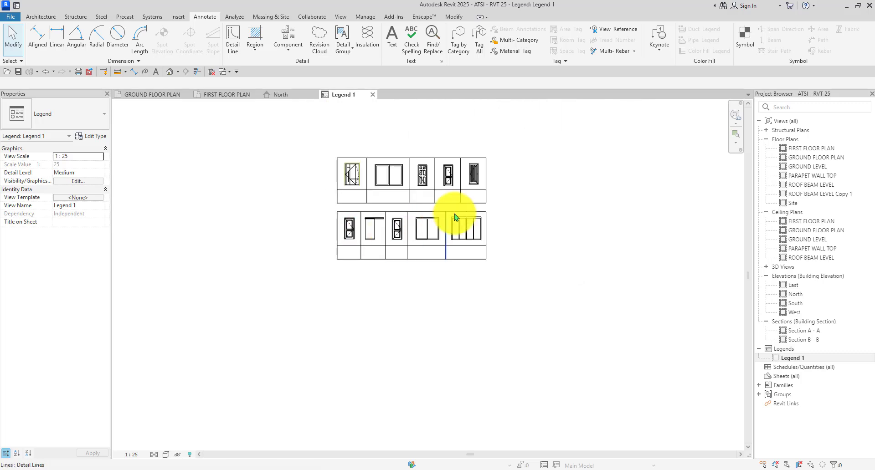
Draw five vertical detail-line dividers from the label row's top line down to the bottom edge.
{"action": "scroll", "coordinate": [223, 164], "scroll_direction": "up", "scroll_amount": 2}
{"action": "scroll", "coordinate": [246, 181], "scroll_direction": "down", "scroll_amount": 3}
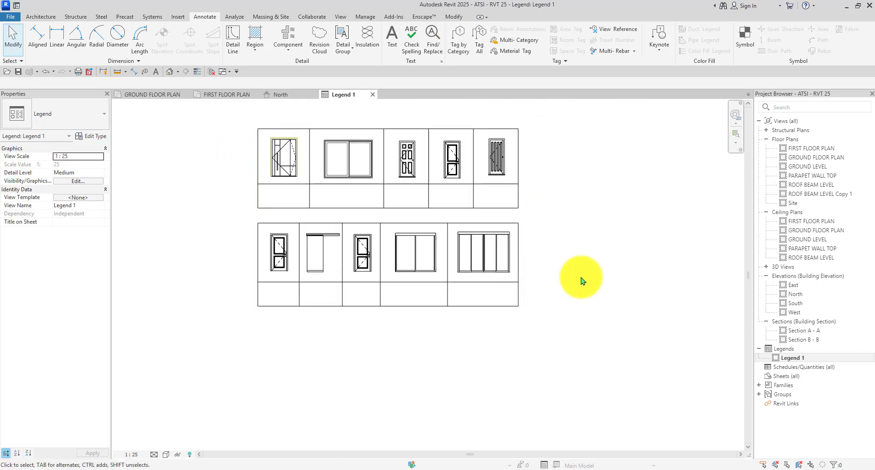
{"action": "key", "text": "l"}
{"action": "scroll", "coordinate": [205, 289], "scroll_direction": "up", "scroll_amount": 3}
{"action": "scroll", "coordinate": [337, 275], "scroll_direction": "up", "scroll_amount": 1}
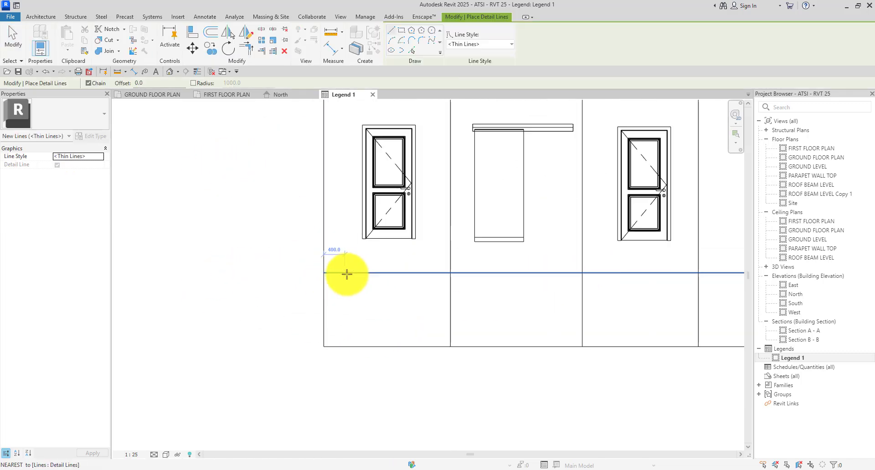
{"action": "left_click", "coordinate": [345, 274]}
{"action": "left_click", "coordinate": [346, 346]}
{"action": "key", "text": "Escape"}
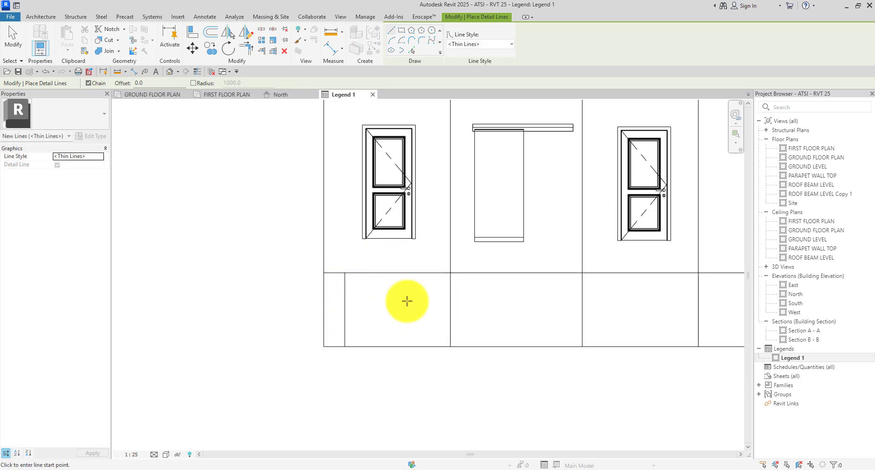
{"action": "scroll", "coordinate": [424, 277], "scroll_direction": "up", "scroll_amount": 2}
{"action": "left_click", "coordinate": [424, 257]}
{"action": "scroll", "coordinate": [424, 258], "scroll_direction": "down", "scroll_amount": 4}
{"action": "scroll", "coordinate": [427, 322], "scroll_direction": "up", "scroll_amount": 3}
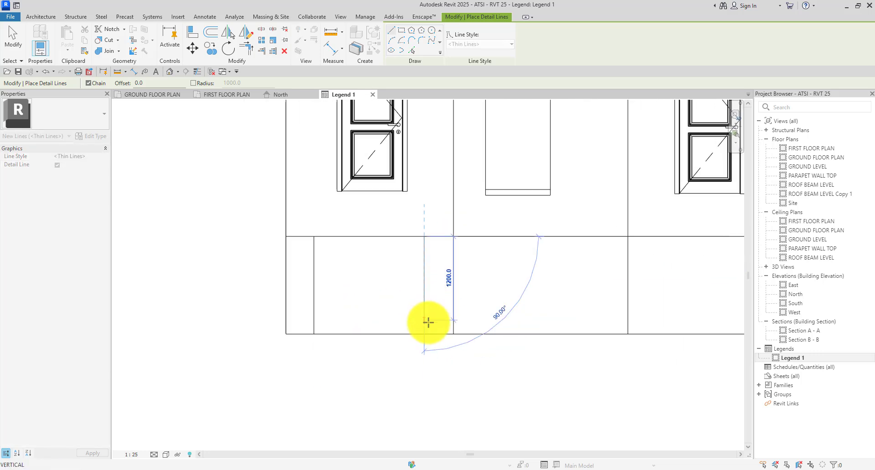
{"action": "left_click", "coordinate": [424, 336]}
{"action": "key", "text": "Escape"}
{"action": "scroll", "coordinate": [313, 229], "scroll_direction": "down", "scroll_amount": 3}
{"action": "scroll", "coordinate": [401, 225], "scroll_direction": "up", "scroll_amount": 2}
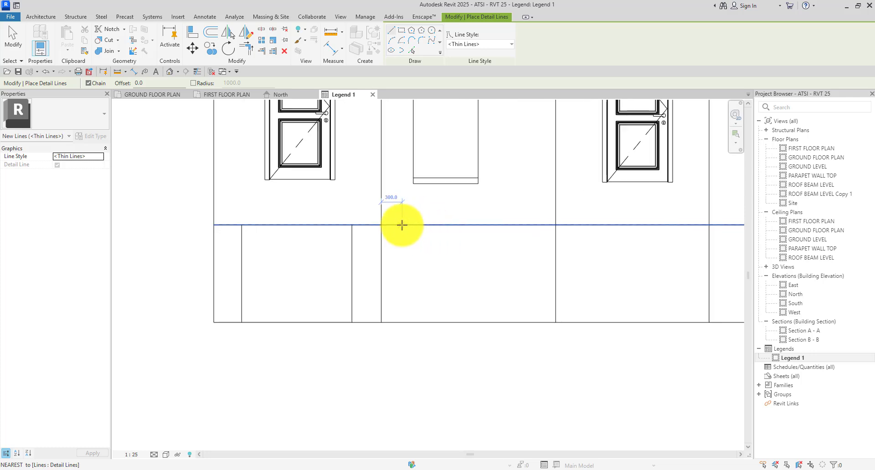
{"action": "left_click", "coordinate": [410, 225]}
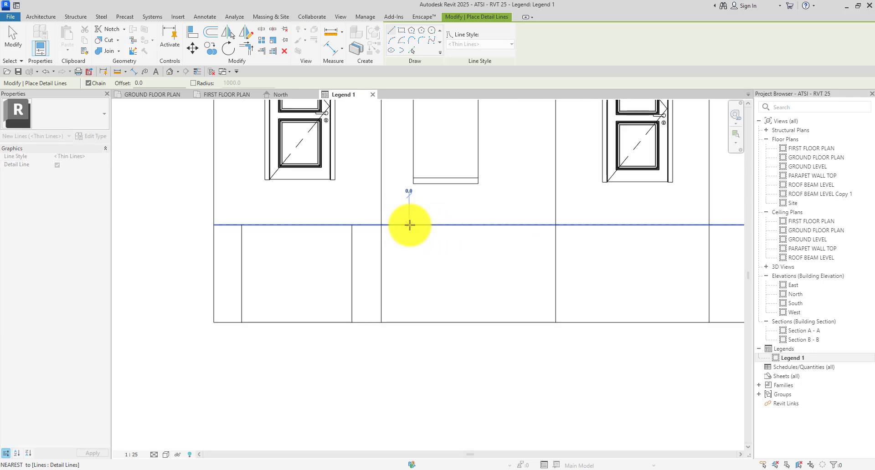
{"action": "left_click", "coordinate": [405, 323]}
{"action": "key", "text": "Escape"}
{"action": "scroll", "coordinate": [527, 225], "scroll_direction": "up", "scroll_amount": 2}
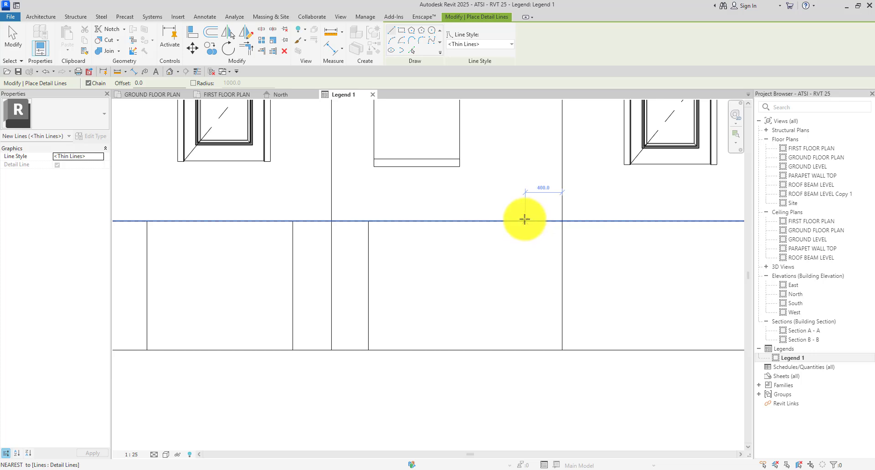
{"action": "left_click", "coordinate": [525, 221]}
{"action": "left_click", "coordinate": [523, 349]}
{"action": "key", "text": "Escape"}
{"action": "scroll", "coordinate": [533, 225], "scroll_direction": "up", "scroll_amount": 1}
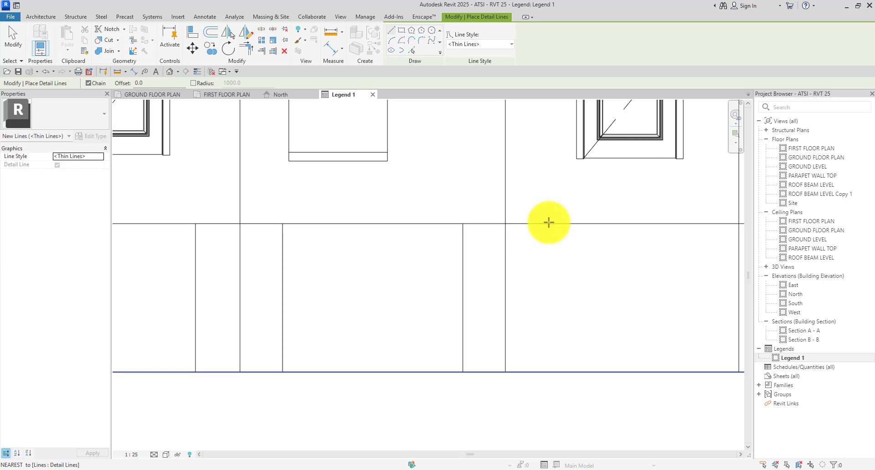
{"action": "left_click", "coordinate": [548, 223]}
{"action": "scroll", "coordinate": [548, 223], "scroll_direction": "down", "scroll_amount": 2}
{"action": "left_click", "coordinate": [549, 314]}
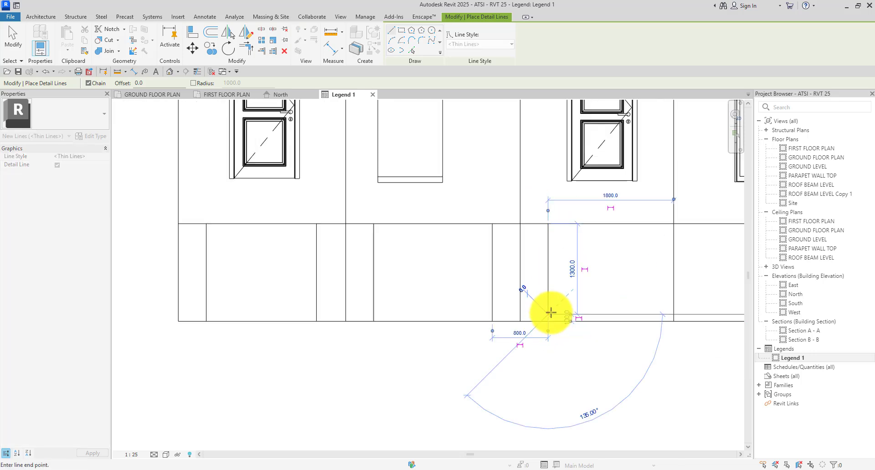
{"action": "key", "text": "Escape"}
{"action": "scroll", "coordinate": [600, 351], "scroll_direction": "up", "scroll_amount": 2}
Add four more vertical dividers in the remaining label cells, including the wide window's and rightmost cells.
{"action": "scroll", "coordinate": [479, 267], "scroll_direction": "down", "scroll_amount": 3}
{"action": "middle_click_drag", "start_coordinate": [478, 267], "coordinate": [366, 295]}
{"action": "scroll", "coordinate": [474, 221], "scroll_direction": "up", "scroll_amount": 2}
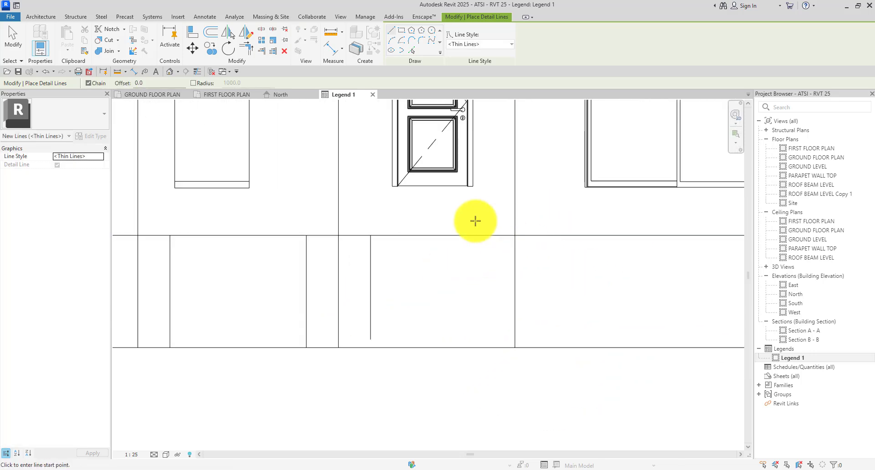
{"action": "left_click", "coordinate": [482, 235]}
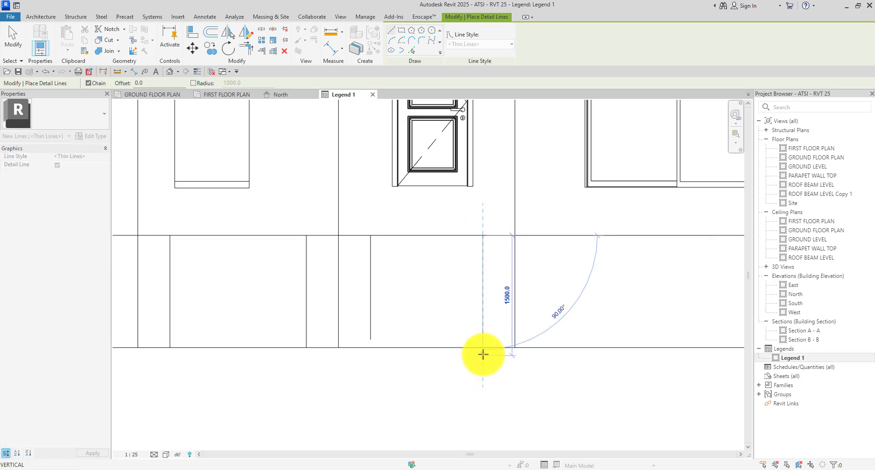
{"action": "left_click", "coordinate": [481, 347]}
{"action": "key", "text": "Escape"}
{"action": "scroll", "coordinate": [484, 264], "scroll_direction": "down", "scroll_amount": 3}
{"action": "scroll", "coordinate": [482, 255], "scroll_direction": "up", "scroll_amount": 2}
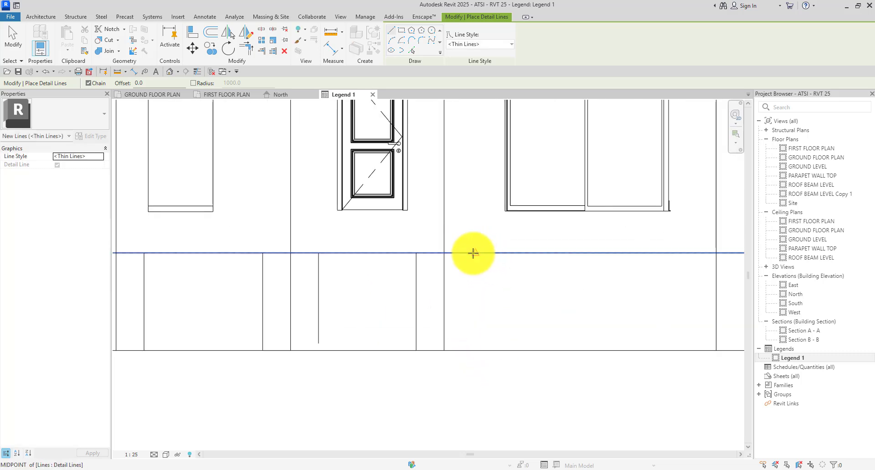
{"action": "left_click", "coordinate": [471, 253]}
{"action": "scroll", "coordinate": [470, 254], "scroll_direction": "up", "scroll_amount": 1}
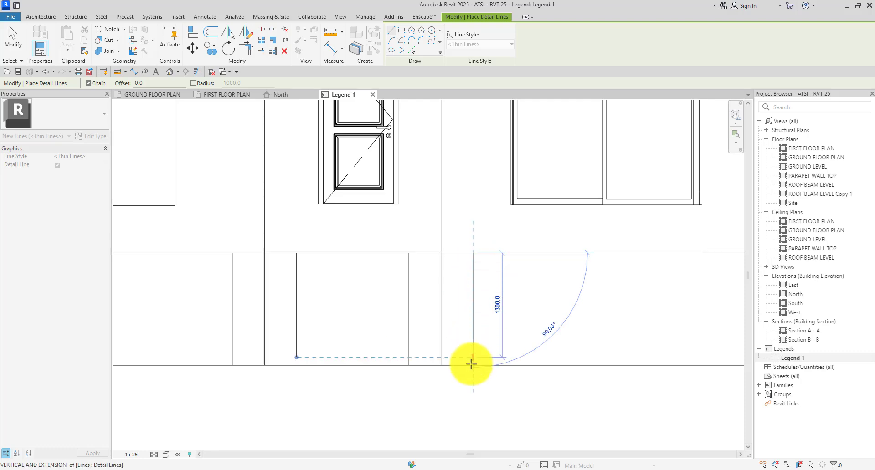
{"action": "left_click", "coordinate": [471, 365]}
{"action": "key", "text": "Escape"}
{"action": "scroll", "coordinate": [473, 328], "scroll_direction": "down", "scroll_amount": 3}
{"action": "scroll", "coordinate": [479, 284], "scroll_direction": "up", "scroll_amount": 3}
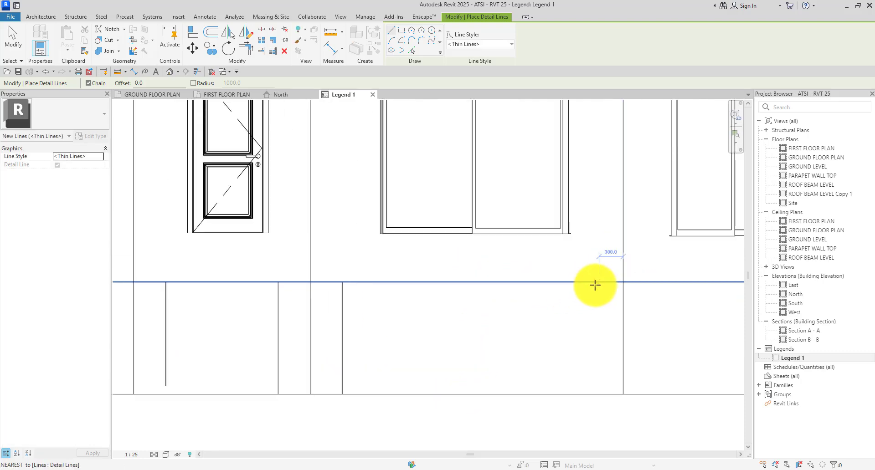
{"action": "left_click", "coordinate": [592, 284]}
{"action": "scroll", "coordinate": [591, 319], "scroll_direction": "down", "scroll_amount": 2}
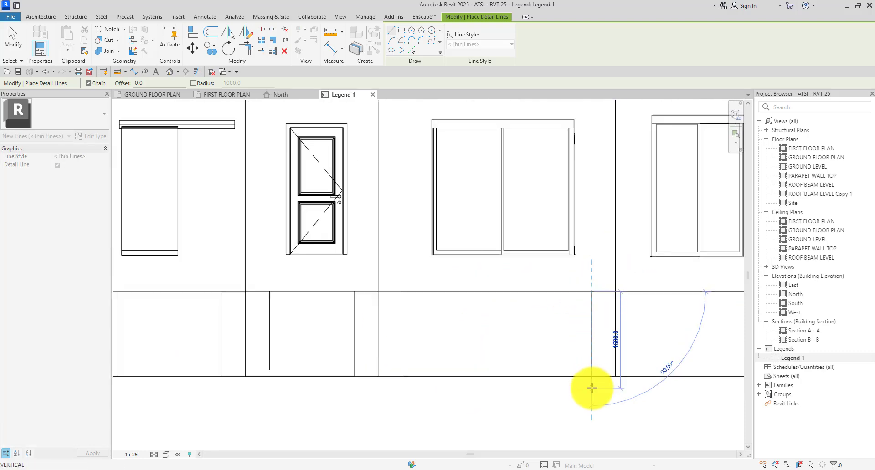
{"action": "left_click", "coordinate": [591, 376]}
{"action": "key", "text": "Escape"}
{"action": "scroll", "coordinate": [572, 293], "scroll_direction": "down", "scroll_amount": 1}
{"action": "scroll", "coordinate": [531, 297], "scroll_direction": "up", "scroll_amount": 2}
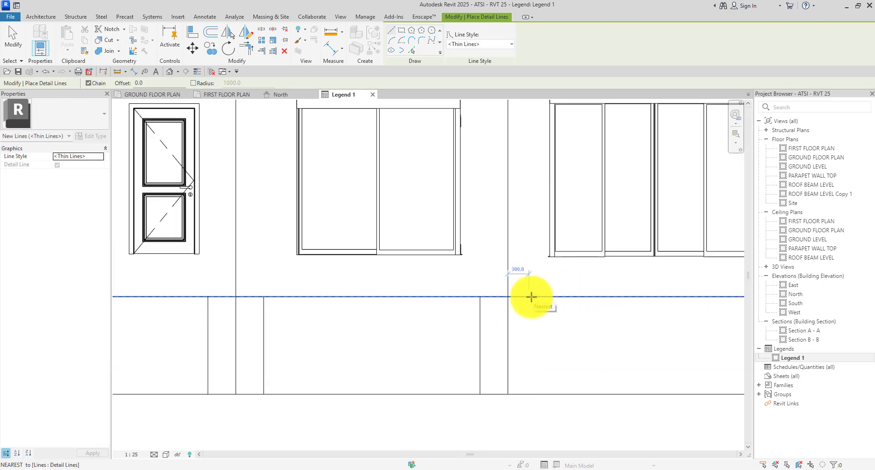
{"action": "left_click", "coordinate": [535, 296]}
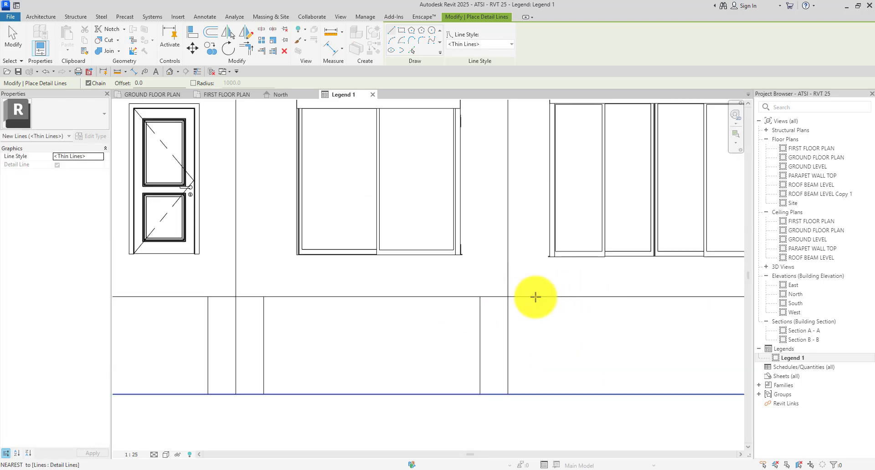
{"action": "left_click", "coordinate": [536, 391]}
{"action": "key", "text": "Escape"}
{"action": "scroll", "coordinate": [504, 302], "scroll_direction": "down", "scroll_amount": 2}
{"action": "scroll", "coordinate": [636, 311], "scroll_direction": "up", "scroll_amount": 2}
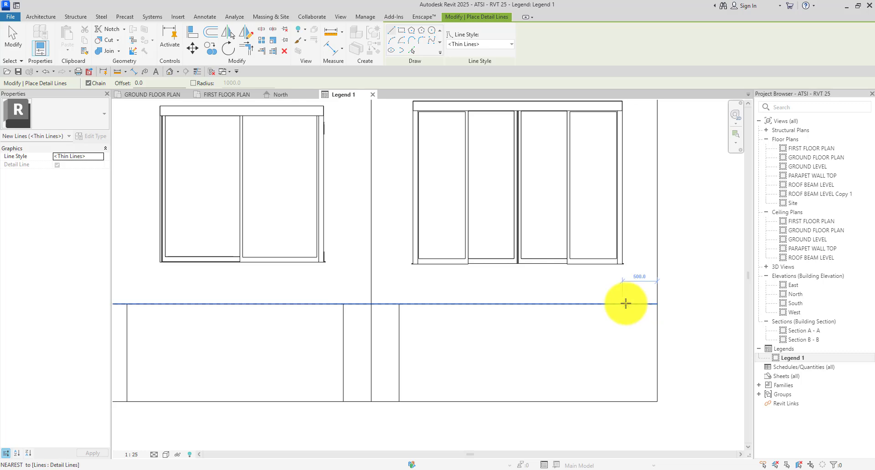
{"action": "left_click", "coordinate": [629, 303]}
{"action": "left_click", "coordinate": [630, 401]}
{"action": "key", "text": "Escape"}
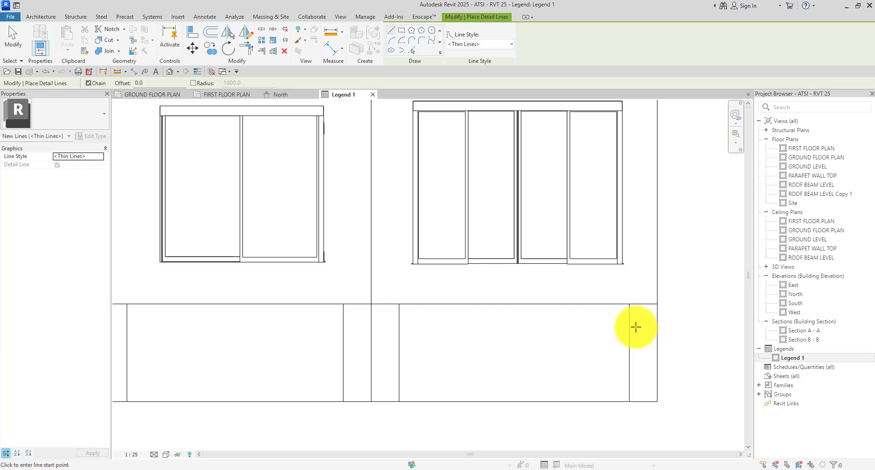
{"action": "scroll", "coordinate": [635, 326], "scroll_direction": "down", "scroll_amount": 2}
{"action": "key", "text": "Escape"}
Extend the divider that stops short so its end meets the bottom line.
{"action": "scroll", "coordinate": [308, 340], "scroll_direction": "up", "scroll_amount": 3}
{"action": "left_click", "coordinate": [303, 345]}
{"action": "scroll", "coordinate": [304, 382], "scroll_direction": "up", "scroll_amount": 2}
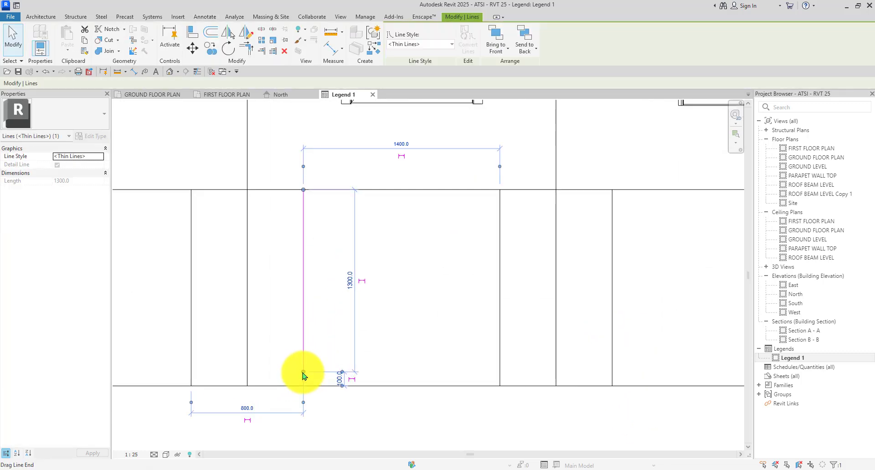
{"action": "left_click_drag", "start_coordinate": [303, 373], "coordinate": [303, 385]}
{"action": "scroll", "coordinate": [318, 394], "scroll_direction": "down", "scroll_amount": 2}
{"action": "key", "text": "Escape"}
Draw horizontal detail-line midlines across the first two label cells using DL.
{"action": "scroll", "coordinate": [419, 307], "scroll_direction": "down", "scroll_amount": 2}
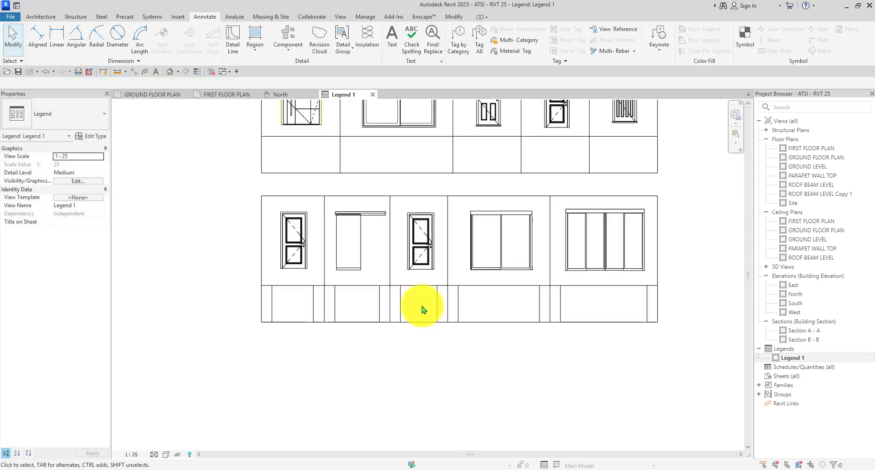
{"action": "scroll", "coordinate": [668, 266], "scroll_direction": "down", "scroll_amount": 1}
{"action": "key", "text": "d"}
{"action": "key", "text": "l"}
{"action": "scroll", "coordinate": [315, 299], "scroll_direction": "up", "scroll_amount": 3}
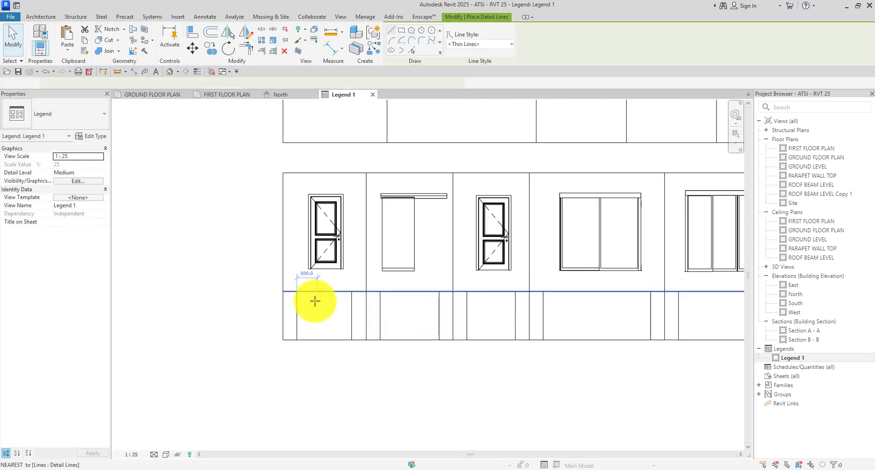
{"action": "left_click", "coordinate": [291, 275]}
{"action": "left_click", "coordinate": [291, 313]}
{"action": "scroll", "coordinate": [365, 312], "scroll_direction": "up", "scroll_amount": 4}
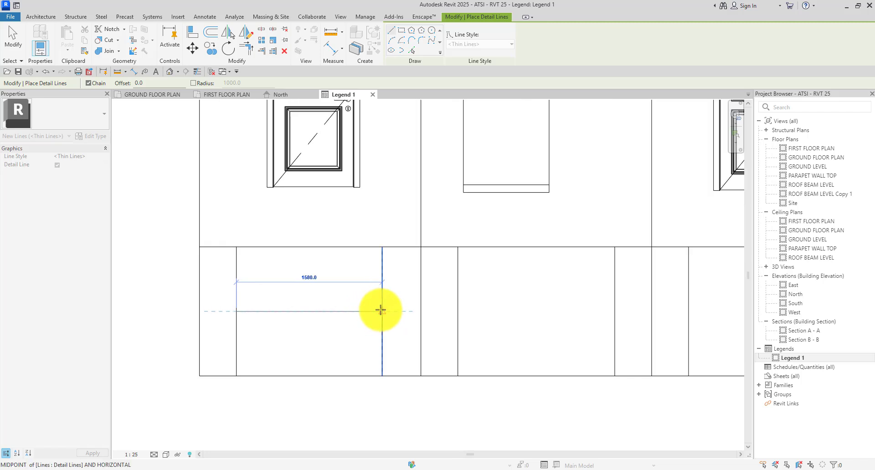
{"action": "left_click", "coordinate": [381, 311]}
{"action": "key", "text": "Escape"}
{"action": "scroll", "coordinate": [333, 275], "scroll_direction": "down", "scroll_amount": 3}
{"action": "left_click", "coordinate": [414, 298]}
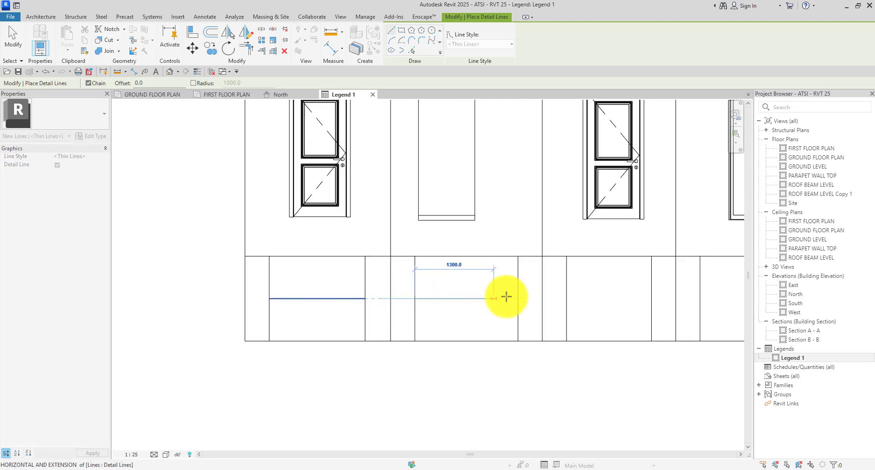
{"action": "left_click", "coordinate": [516, 297]}
{"action": "key", "text": "Escape"}
Add horizontal midlines across the remaining three cells, including the 3100 and 3300 cells.
{"action": "scroll", "coordinate": [305, 255], "scroll_direction": "down", "scroll_amount": 2}
{"action": "scroll", "coordinate": [449, 280], "scroll_direction": "up", "scroll_amount": 2}
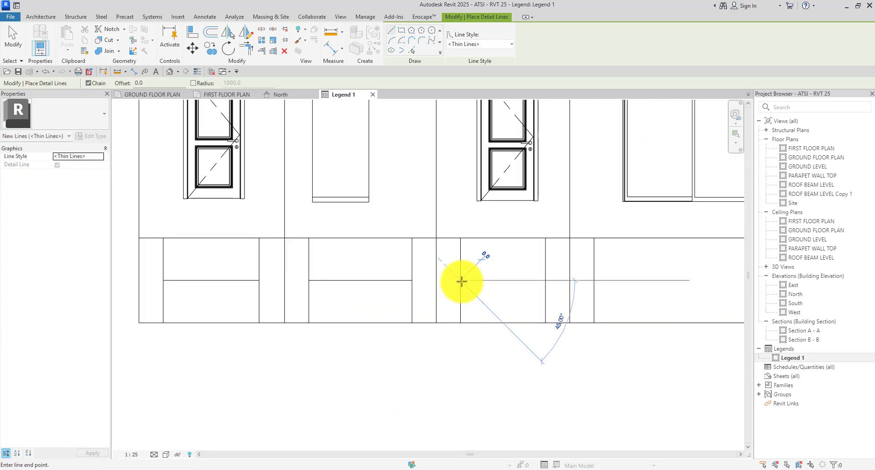
{"action": "left_click", "coordinate": [461, 281]}
{"action": "left_click", "coordinate": [544, 281]}
{"action": "key", "text": "Escape"}
{"action": "scroll", "coordinate": [482, 264], "scroll_direction": "down", "scroll_amount": 2}
{"action": "scroll", "coordinate": [495, 276], "scroll_direction": "up", "scroll_amount": 2}
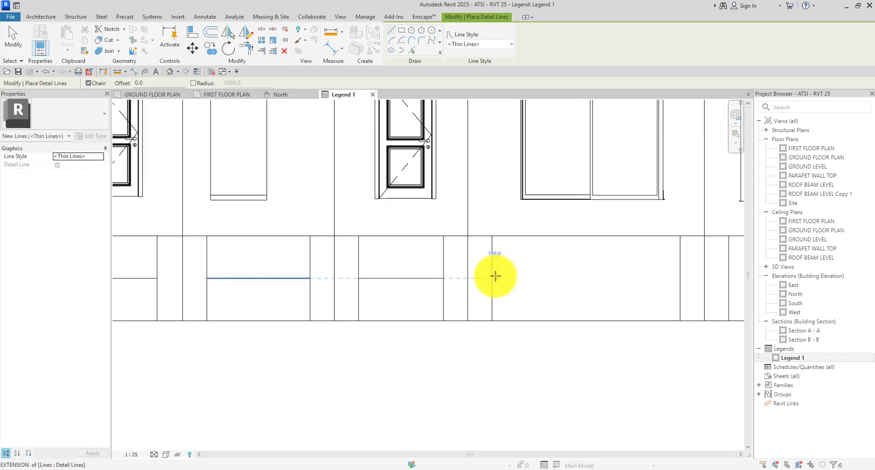
{"action": "left_click", "coordinate": [492, 278]}
{"action": "scroll", "coordinate": [495, 277], "scroll_direction": "down", "scroll_amount": 2}
{"action": "scroll", "coordinate": [573, 341], "scroll_direction": "up", "scroll_amount": 2}
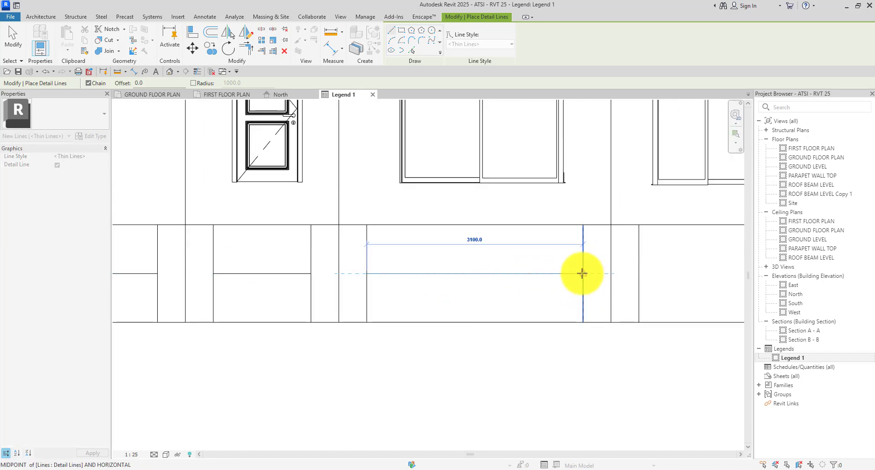
{"action": "left_click", "coordinate": [582, 273]}
{"action": "key", "text": "Escape"}
{"action": "scroll", "coordinate": [302, 247], "scroll_direction": "down", "scroll_amount": 2}
{"action": "scroll", "coordinate": [412, 248], "scroll_direction": "up", "scroll_amount": 1}
{"action": "left_click", "coordinate": [428, 247]}
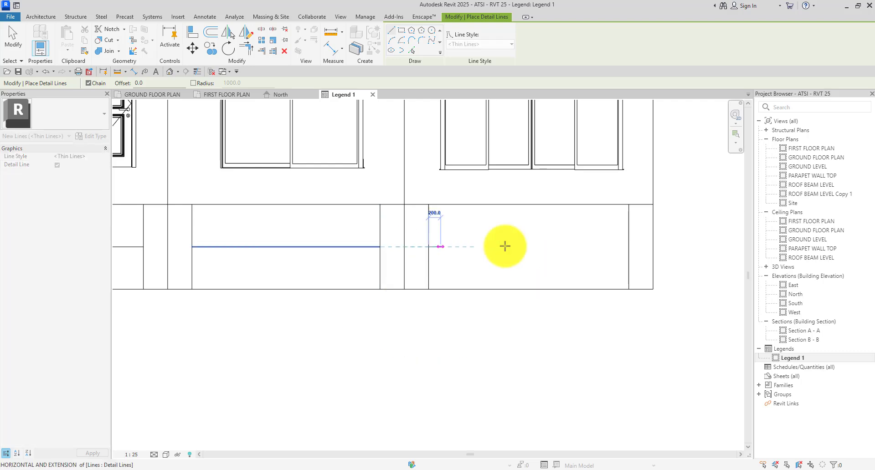
{"action": "left_click", "coordinate": [627, 246]}
Draw two vertical dividers and a horizontal midline in the first top-row label cell.
{"action": "scroll", "coordinate": [589, 255], "scroll_direction": "down", "scroll_amount": 3}
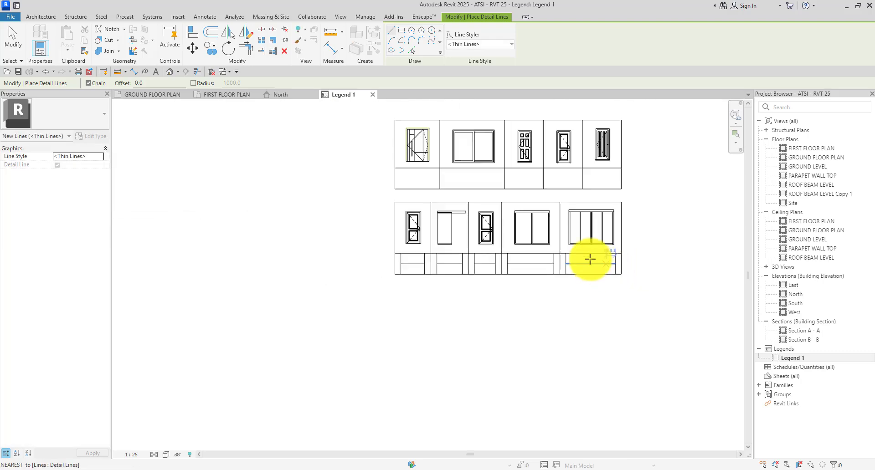
{"action": "scroll", "coordinate": [398, 170], "scroll_direction": "up", "scroll_amount": 2}
{"action": "scroll", "coordinate": [378, 175], "scroll_direction": "up", "scroll_amount": 2}
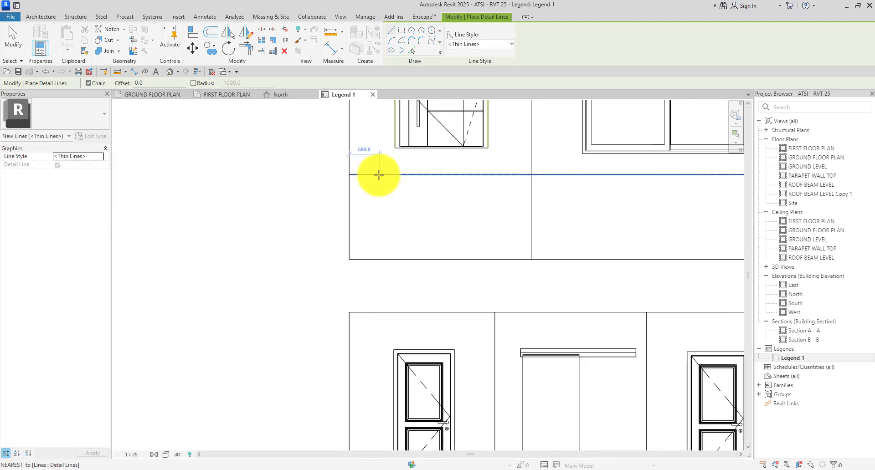
{"action": "scroll", "coordinate": [378, 175], "scroll_direction": "up", "scroll_amount": 1}
{"action": "left_click", "coordinate": [373, 174]}
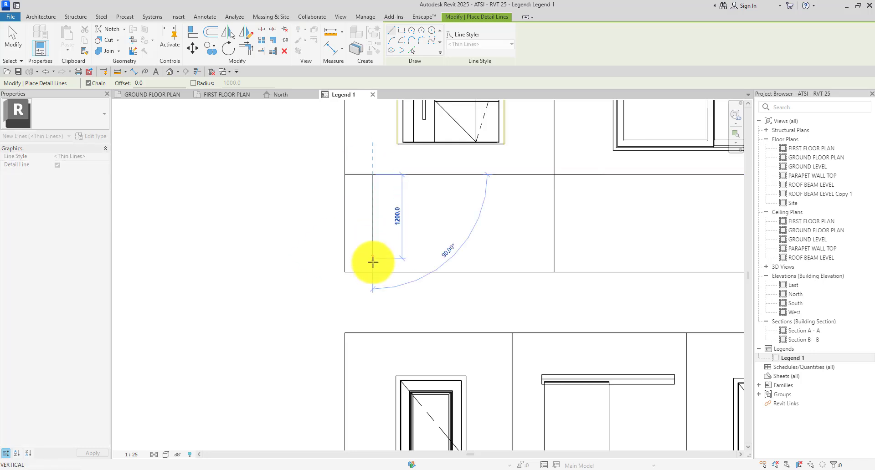
{"action": "left_click", "coordinate": [372, 272]}
{"action": "key", "text": "Escape"}
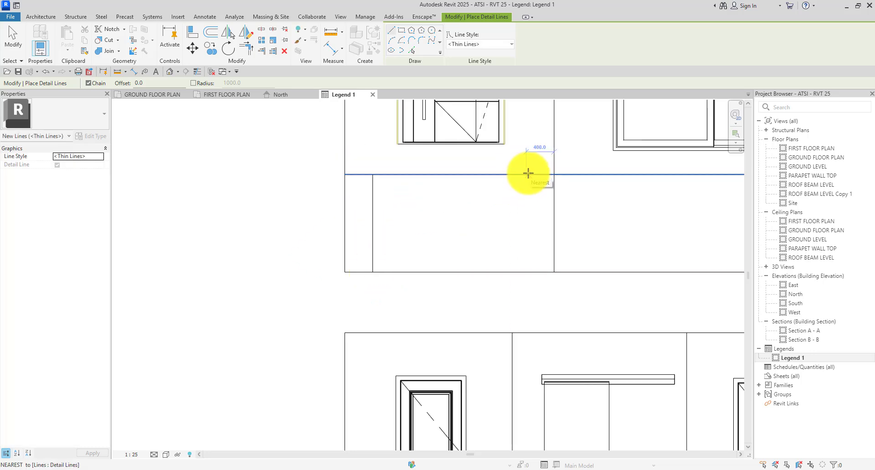
{"action": "left_click", "coordinate": [527, 174]}
{"action": "left_click", "coordinate": [524, 271]}
{"action": "key", "text": "Escape"}
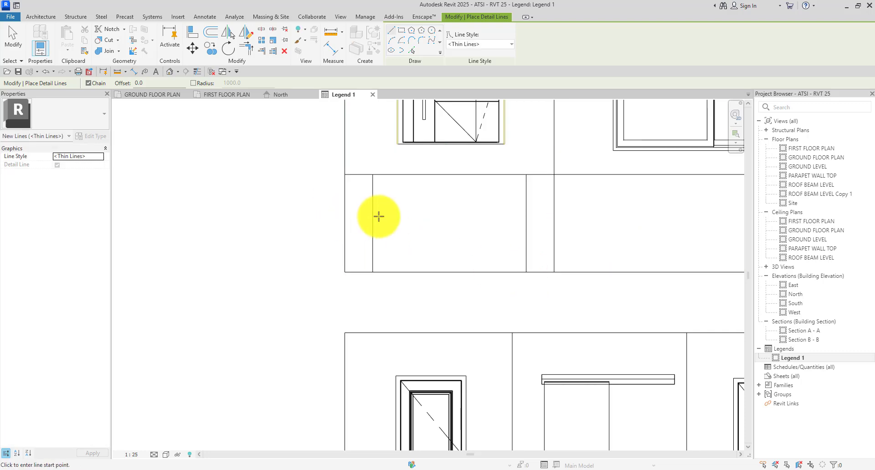
{"action": "left_click", "coordinate": [372, 224]}
{"action": "left_click", "coordinate": [522, 222]}
{"action": "key", "text": "Escape"}
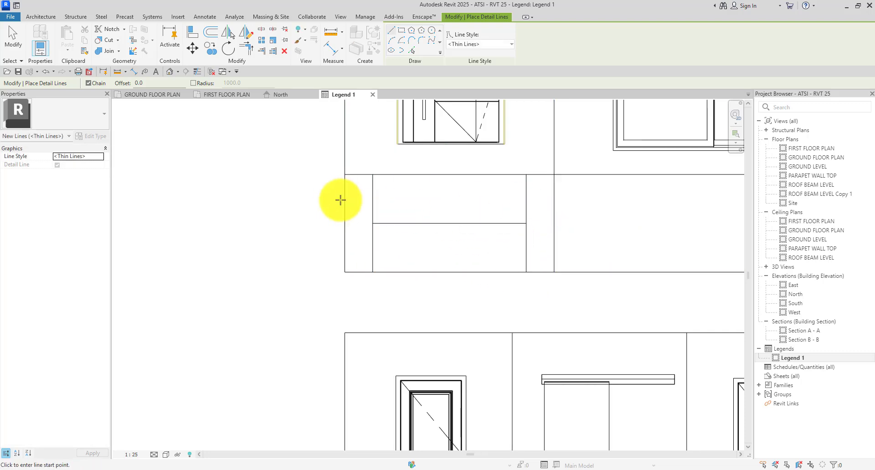
Draw three vertical dividers in the next label cells along the top row.
{"action": "middle_click_drag", "start_coordinate": [561, 178], "coordinate": [426, 183]}
{"action": "left_click", "coordinate": [448, 181]}
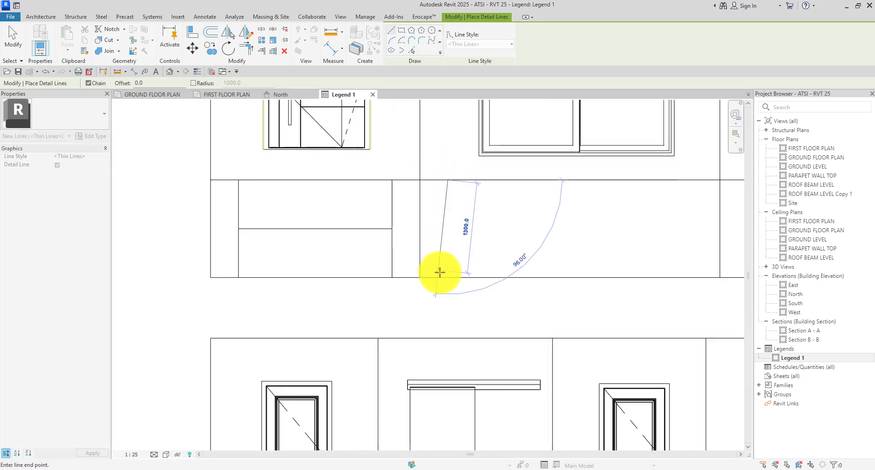
{"action": "left_click", "coordinate": [447, 275]}
{"action": "key", "text": "Escape"}
{"action": "middle_click_drag", "start_coordinate": [690, 186], "coordinate": [483, 186]}
{"action": "left_click", "coordinate": [563, 184]}
{"action": "left_click", "coordinate": [562, 279]}
{"action": "key", "text": "Escape"}
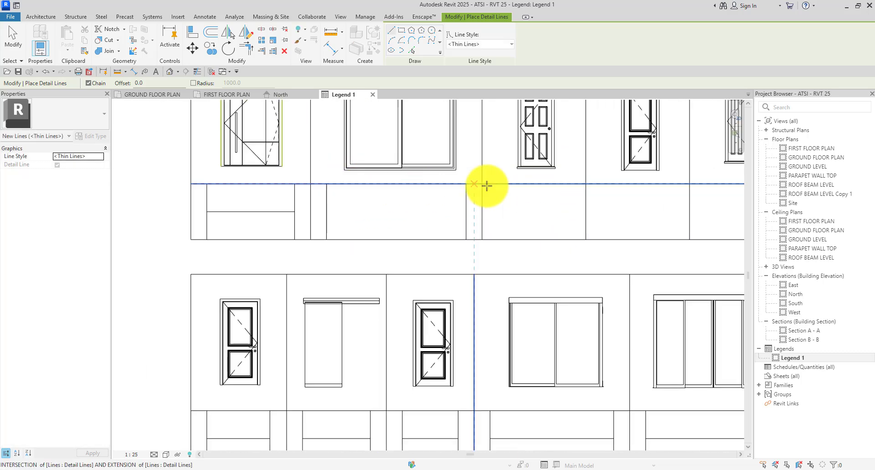
{"action": "left_click", "coordinate": [497, 183]}
{"action": "left_click", "coordinate": [499, 281]}
{"action": "key", "text": "Escape"}
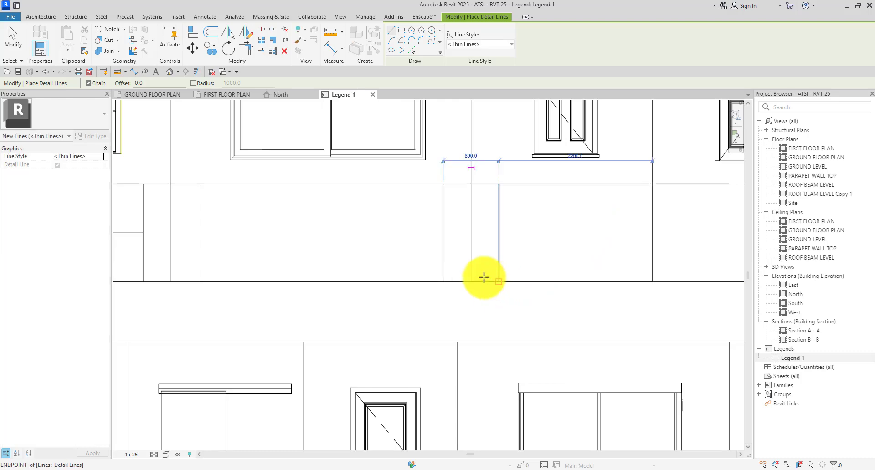
Add three more vertical dividers in the following top-row label cells.
{"action": "scroll", "coordinate": [486, 183], "scroll_direction": "down", "scroll_amount": 3}
{"action": "scroll", "coordinate": [486, 183], "scroll_direction": "up", "scroll_amount": 2}
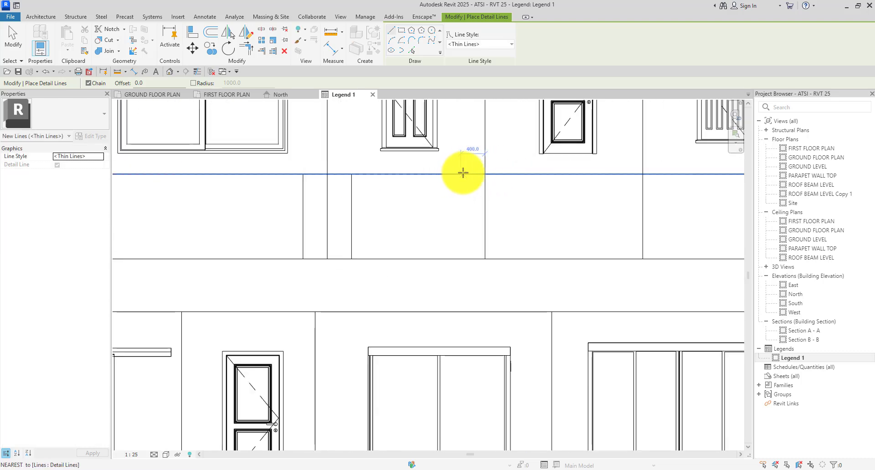
{"action": "left_click", "coordinate": [461, 174]}
{"action": "left_click", "coordinate": [461, 258]}
{"action": "key", "text": "Escape"}
{"action": "scroll", "coordinate": [371, 175], "scroll_direction": "down", "scroll_amount": 2}
{"action": "scroll", "coordinate": [461, 176], "scroll_direction": "up", "scroll_amount": 2}
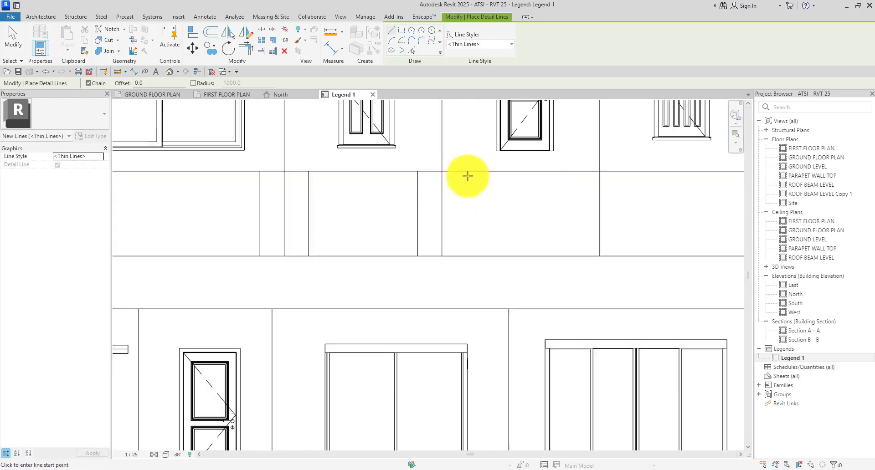
{"action": "left_click", "coordinate": [468, 172]}
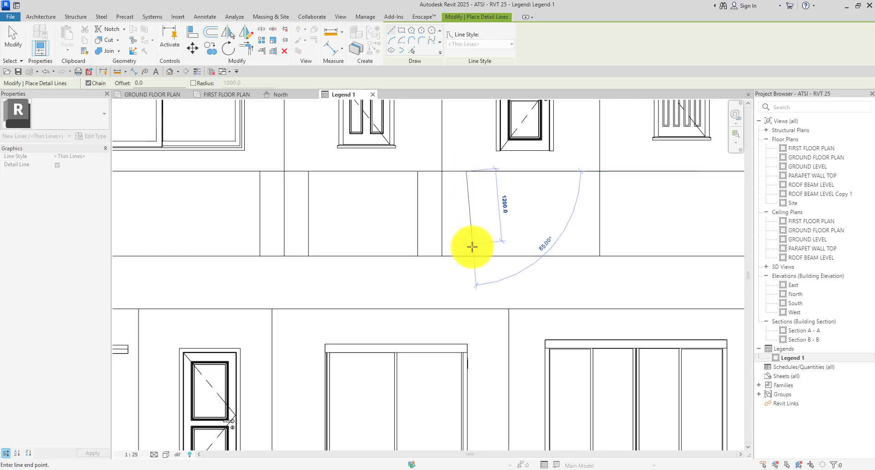
{"action": "left_click", "coordinate": [468, 257]}
{"action": "key", "text": "Escape"}
{"action": "scroll", "coordinate": [640, 183], "scroll_direction": "up", "scroll_amount": 1}
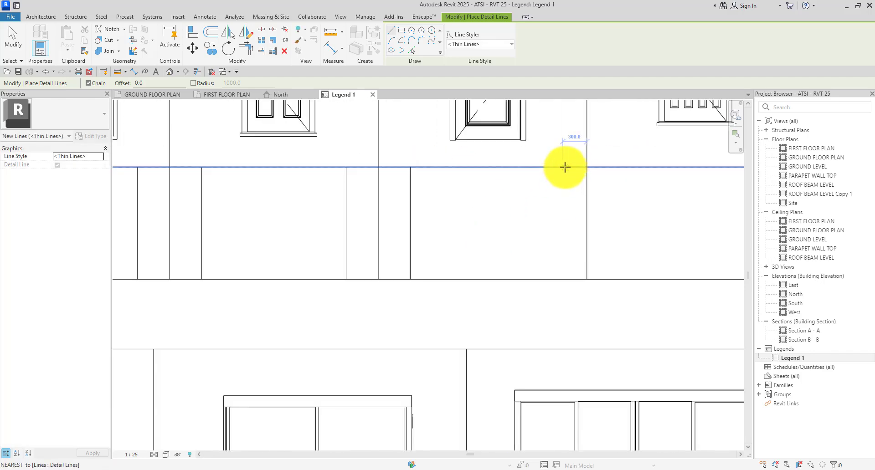
{"action": "left_click", "coordinate": [559, 166]}
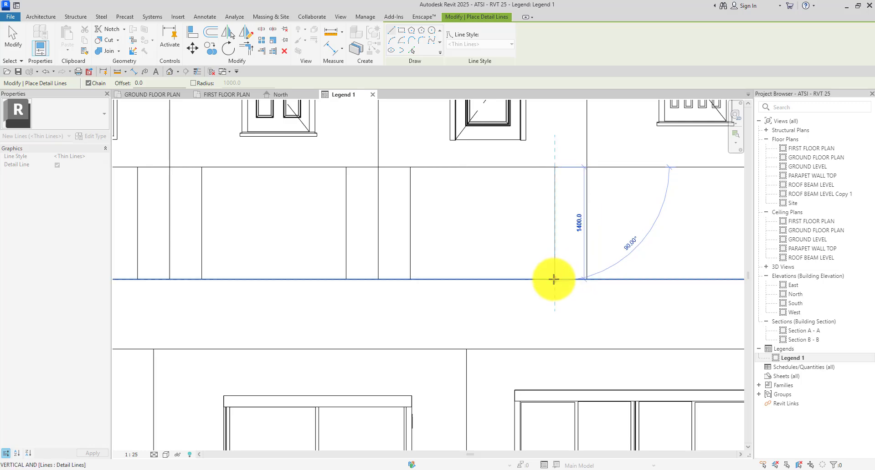
{"action": "left_click", "coordinate": [555, 279]}
{"action": "key", "text": "Escape"}
Draw the last vertical dividers, including one near the row's right end.
{"action": "scroll", "coordinate": [470, 188], "scroll_direction": "down", "scroll_amount": 2}
{"action": "scroll", "coordinate": [548, 178], "scroll_direction": "up", "scroll_amount": 2}
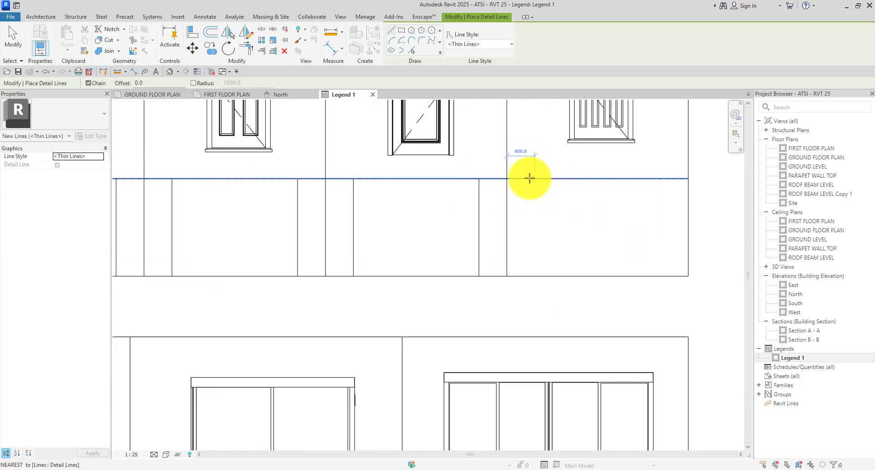
{"action": "left_click", "coordinate": [531, 177]}
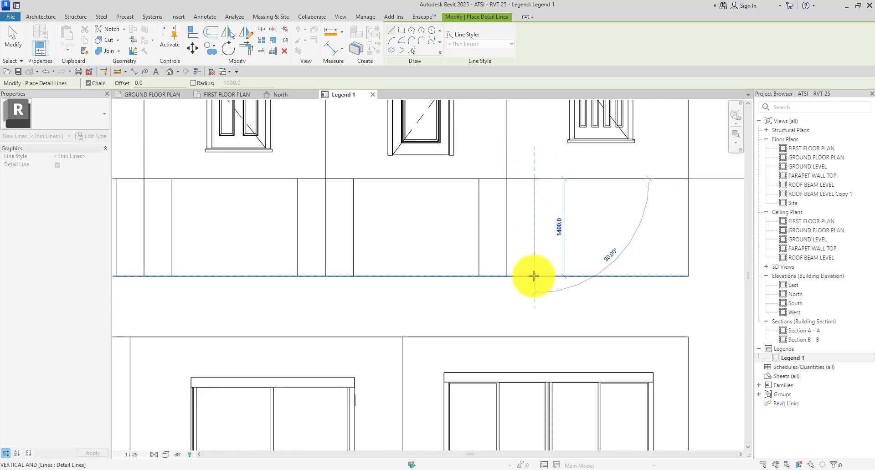
{"action": "left_click", "coordinate": [534, 276]}
{"action": "key", "text": "Escape"}
{"action": "scroll", "coordinate": [456, 199], "scroll_direction": "down", "scroll_amount": 1}
{"action": "scroll", "coordinate": [652, 183], "scroll_direction": "up", "scroll_amount": 3}
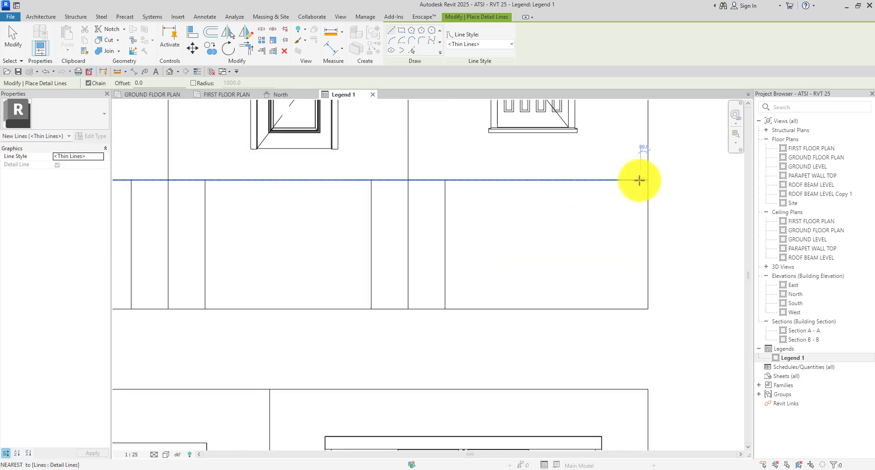
{"action": "left_click", "coordinate": [610, 179]}
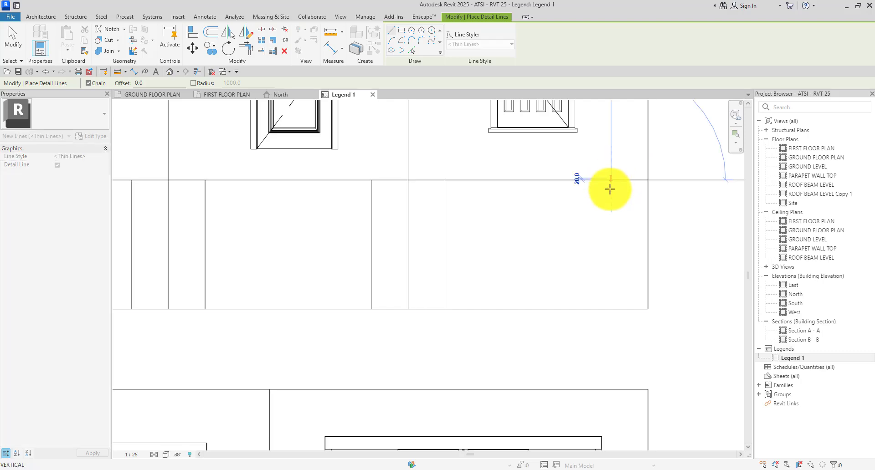
{"action": "left_click", "coordinate": [610, 308]}
{"action": "key", "text": "Escape"}
Draw horizontal midlines across the remaining label cells, cancelling two misplaced lines.
{"action": "scroll", "coordinate": [521, 191], "scroll_direction": "down", "scroll_amount": 2}
{"action": "scroll", "coordinate": [273, 219], "scroll_direction": "down", "scroll_amount": 1}
{"action": "scroll", "coordinate": [273, 217], "scroll_direction": "up", "scroll_amount": 3}
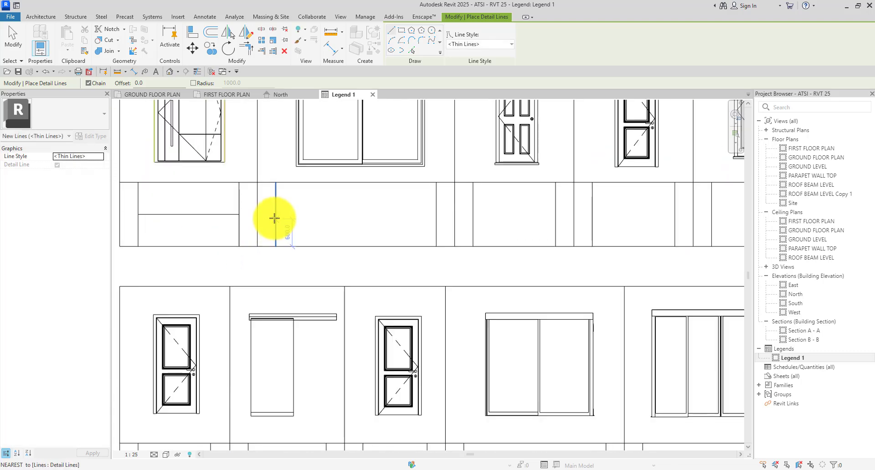
{"action": "left_click", "coordinate": [436, 214]}
{"action": "key", "text": "Escape"}
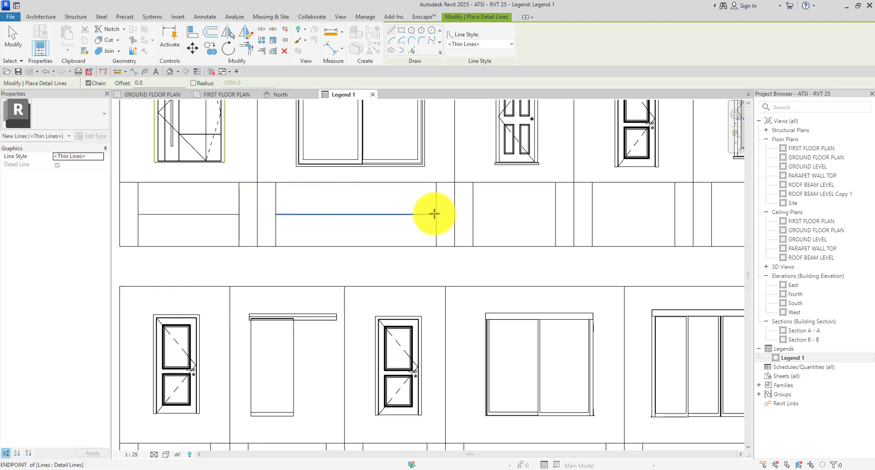
{"action": "left_click", "coordinate": [473, 214]}
{"action": "key", "text": "Escape"}
{"action": "scroll", "coordinate": [370, 204], "scroll_direction": "down", "scroll_amount": 3}
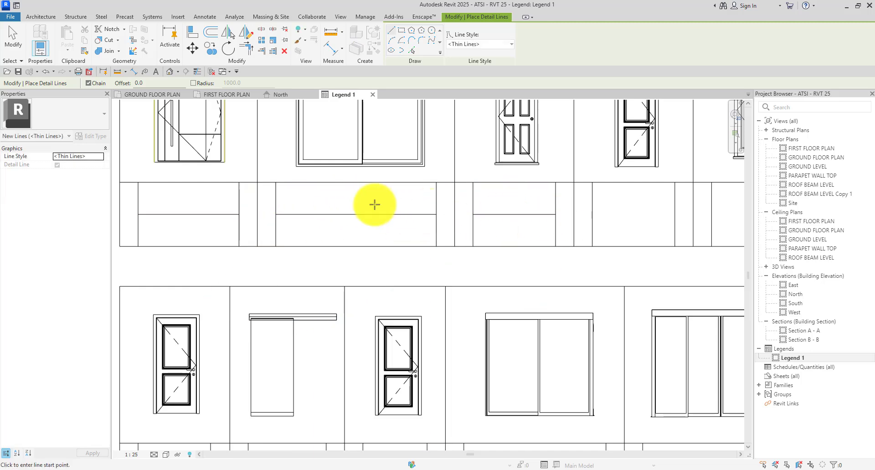
{"action": "scroll", "coordinate": [489, 214], "scroll_direction": "up", "scroll_amount": 1}
{"action": "left_click", "coordinate": [492, 213]}
{"action": "key", "text": "Escape"}
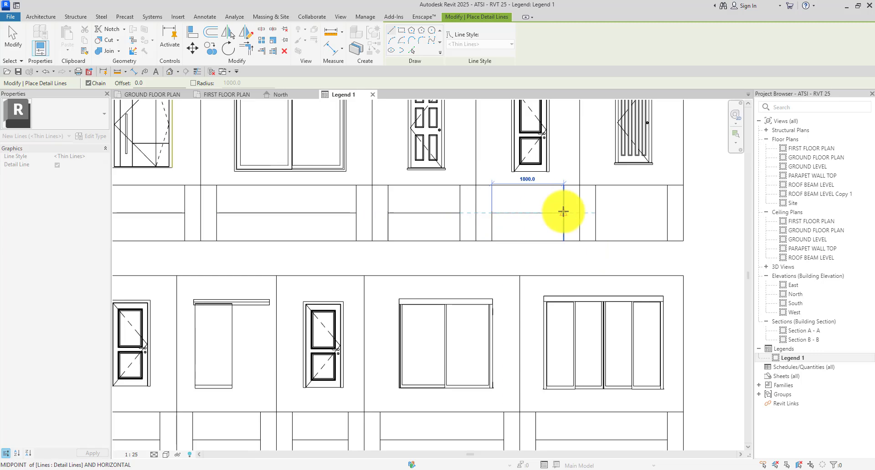
{"action": "left_click", "coordinate": [598, 213]}
{"action": "left_click", "coordinate": [663, 213]}
{"action": "key", "text": "Escape"}
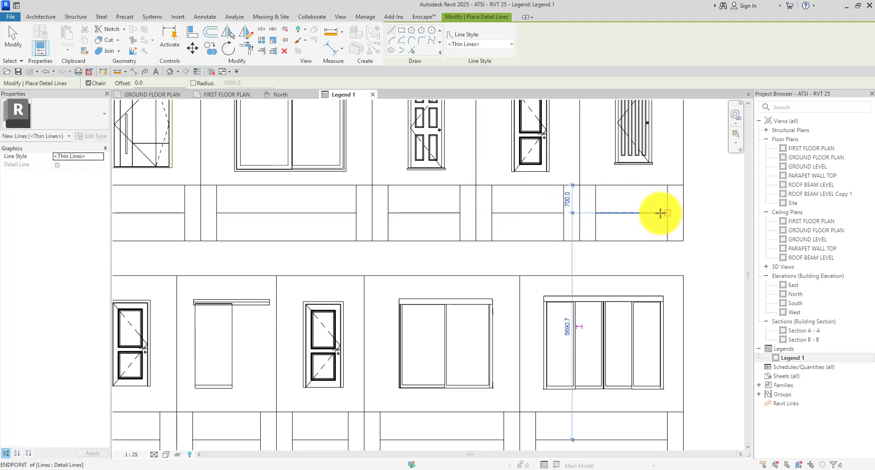
{"action": "scroll", "coordinate": [662, 212], "scroll_direction": "down", "scroll_amount": 2}
Exit detail-line drawing and zoom in and out to review the completed two-row legend.
{"action": "scroll", "coordinate": [662, 212], "scroll_direction": "up", "scroll_amount": 1}
{"action": "scroll", "coordinate": [551, 226], "scroll_direction": "down", "scroll_amount": 4}
{"action": "key", "text": "Escape"}
{"action": "scroll", "coordinate": [485, 318], "scroll_direction": "up", "scroll_amount": 4}
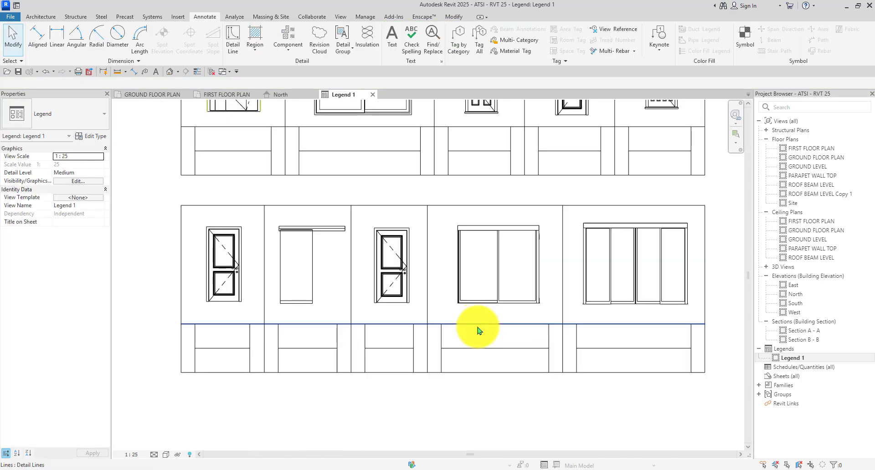
{"action": "scroll", "coordinate": [478, 330], "scroll_direction": "down", "scroll_amount": 5}
{"action": "scroll", "coordinate": [533, 182], "scroll_direction": "up", "scroll_amount": 3}
{"action": "scroll", "coordinate": [342, 144], "scroll_direction": "down", "scroll_amount": 3}
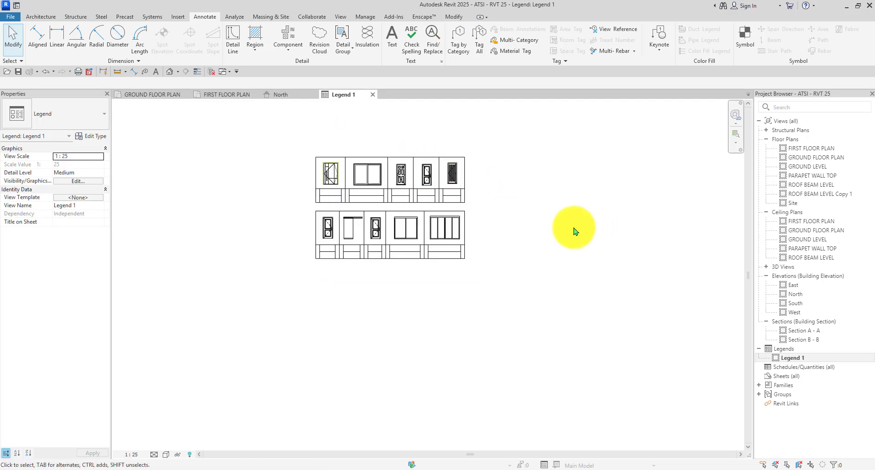
{"action": "scroll", "coordinate": [334, 151], "scroll_direction": "up", "scroll_amount": 3}
{"action": "scroll", "coordinate": [452, 182], "scroll_direction": "down", "scroll_amount": 3}
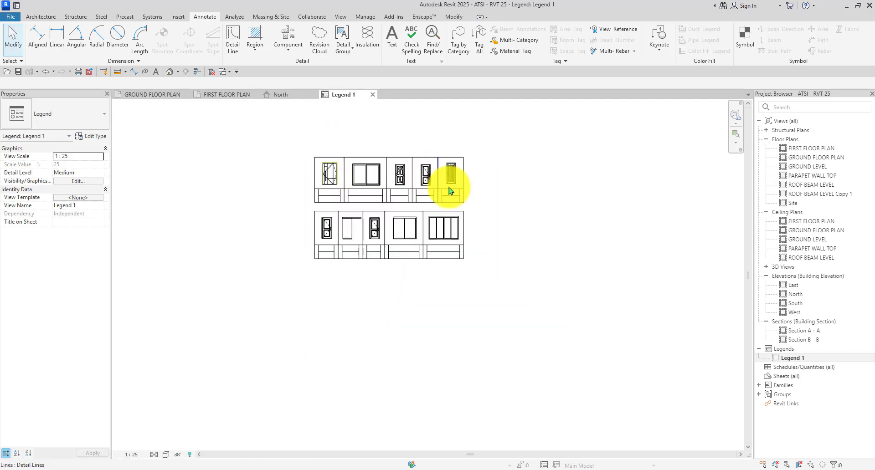
{"action": "scroll", "coordinate": [461, 196], "scroll_direction": "up", "scroll_amount": 1}
{"action": "scroll", "coordinate": [462, 201], "scroll_direction": "down", "scroll_amount": 1}
{"action": "scroll", "coordinate": [318, 209], "scroll_direction": "up", "scroll_amount": 3}
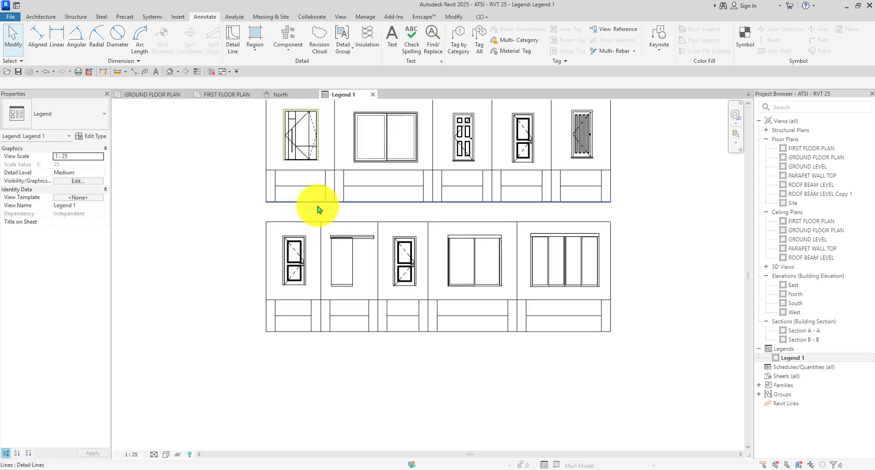
{"action": "scroll", "coordinate": [469, 306], "scroll_direction": "down", "scroll_amount": 2}
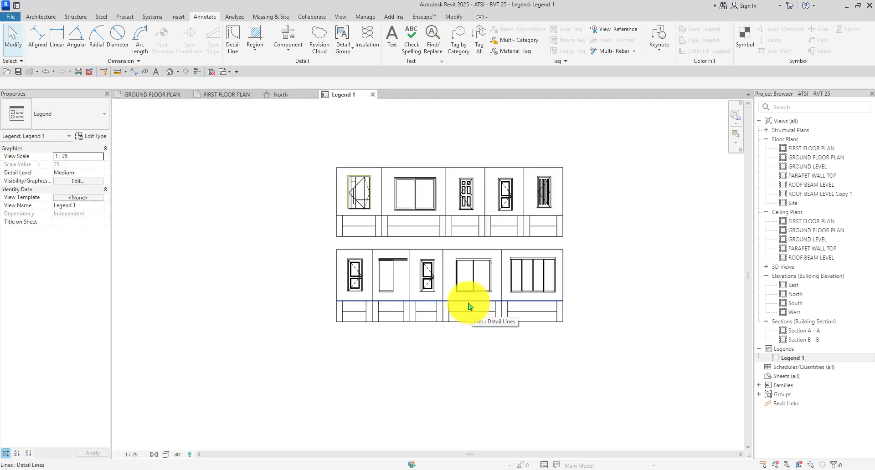
{"action": "scroll", "coordinate": [422, 248], "scroll_direction": "up", "scroll_amount": 3}
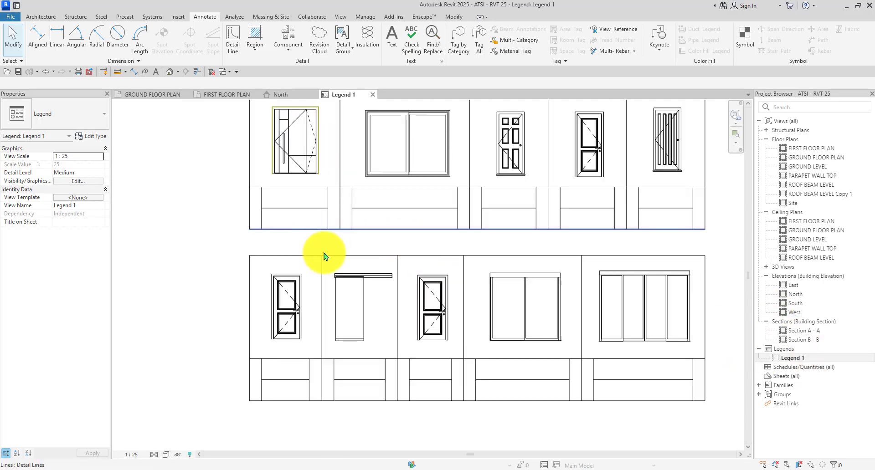
{"action": "scroll", "coordinate": [401, 347], "scroll_direction": "up", "scroll_amount": 3}
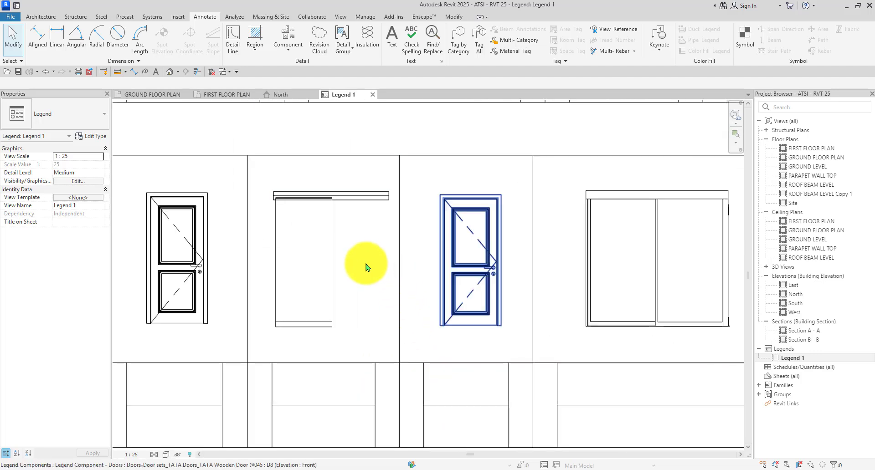
{"action": "scroll", "coordinate": [365, 267], "scroll_direction": "down", "scroll_amount": 2}
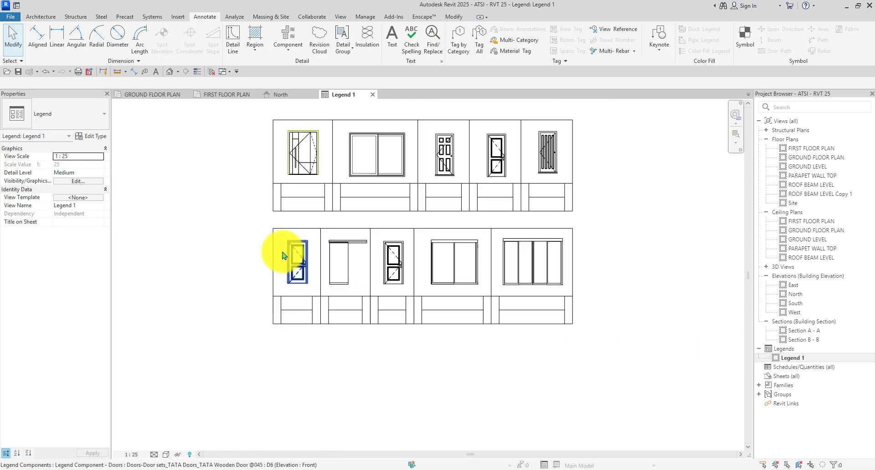
{"action": "scroll", "coordinate": [289, 250], "scroll_direction": "down", "scroll_amount": 2}
{"action": "scroll", "coordinate": [478, 221], "scroll_direction": "up", "scroll_amount": 5}
{"action": "scroll", "coordinate": [358, 185], "scroll_direction": "down", "scroll_amount": 4}
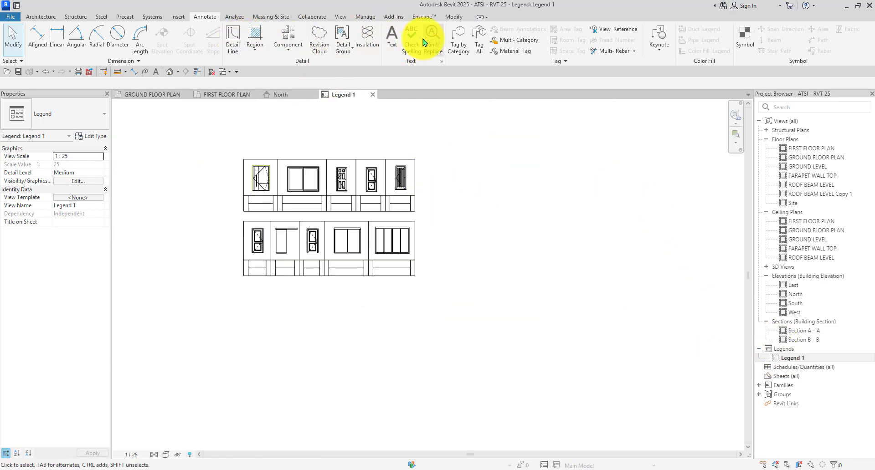
Create a blank 1:25 legend and rename Legend 1 to DOOR SCHEDULE.
{"action": "left_click", "coordinate": [781, 356]}
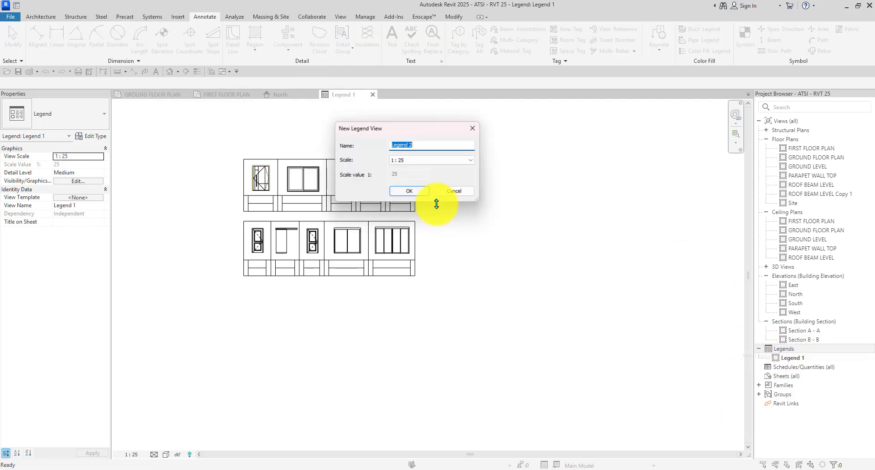
{"action": "left_click", "coordinate": [414, 192]}
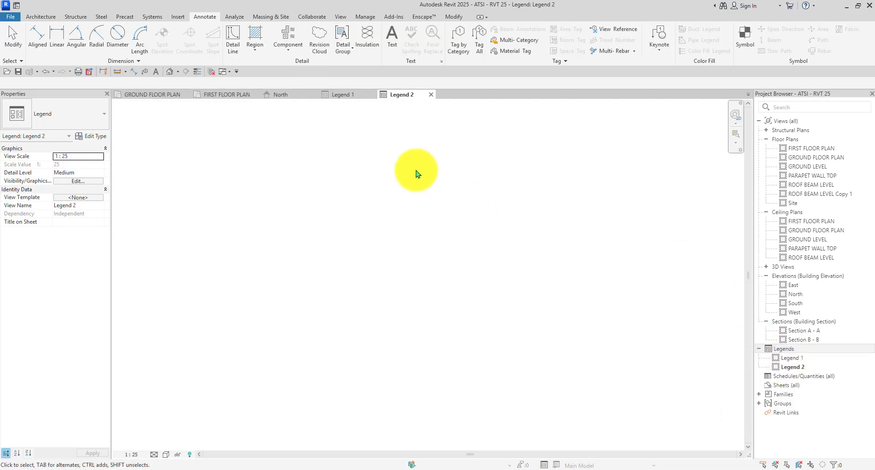
{"action": "right_click", "coordinate": [795, 358]}
{"action": "left_click", "coordinate": [767, 283]}
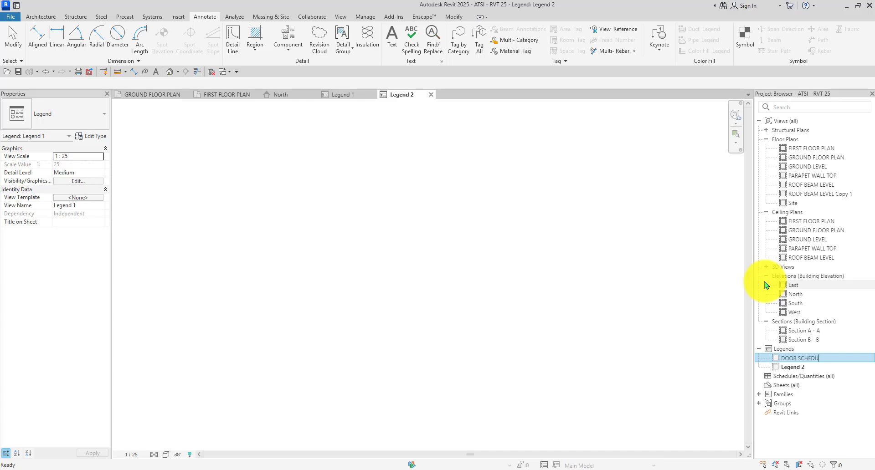
{"action": "left_click", "coordinate": [649, 277]}
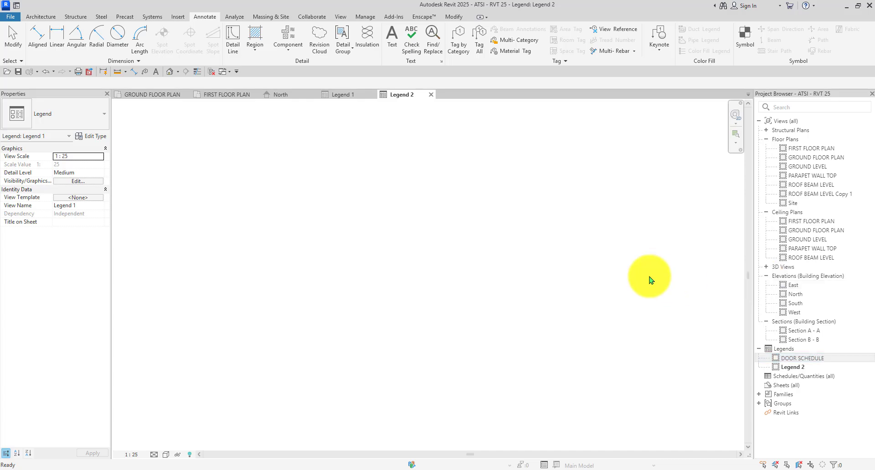
Rename Legend 2 to WINDOW SCHEDULE in the Project Browser.
{"action": "left_click", "coordinate": [815, 359]}
{"action": "right_click", "coordinate": [801, 370]}
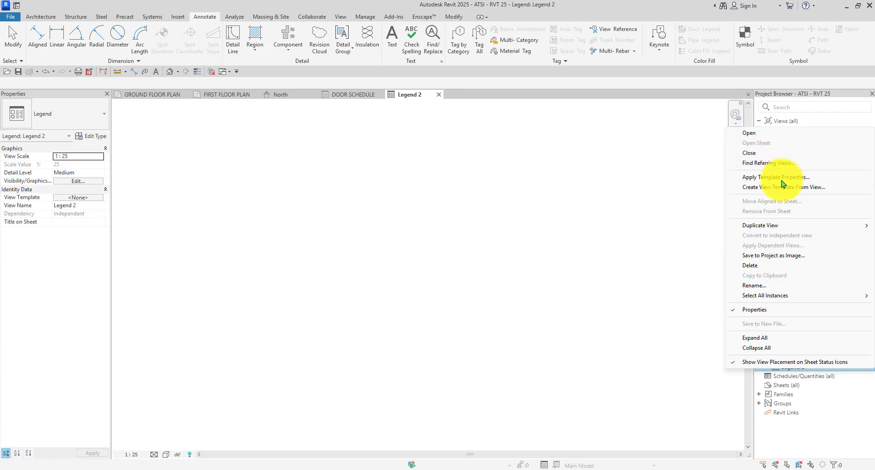
{"action": "left_click", "coordinate": [779, 286]}
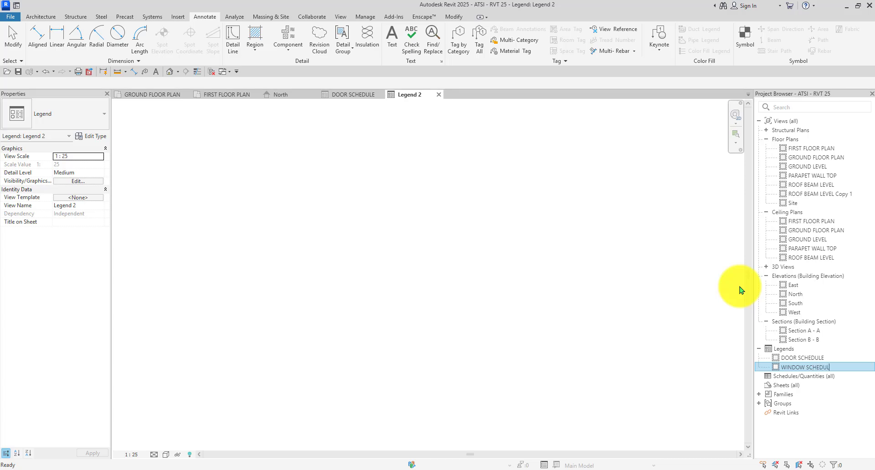
{"action": "left_click", "coordinate": [597, 283]}
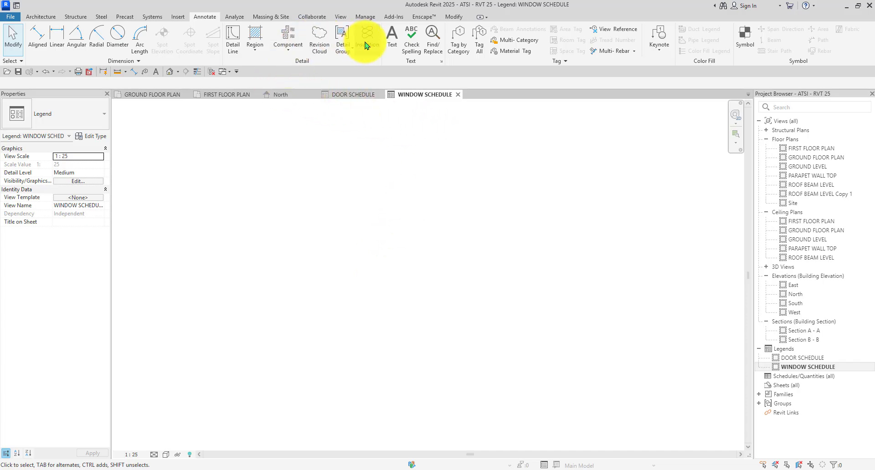
Place a 4-pane sliding window legend component, then switch to the FIRST FLOOR PLAN view.
{"action": "left_click", "coordinate": [288, 36]}
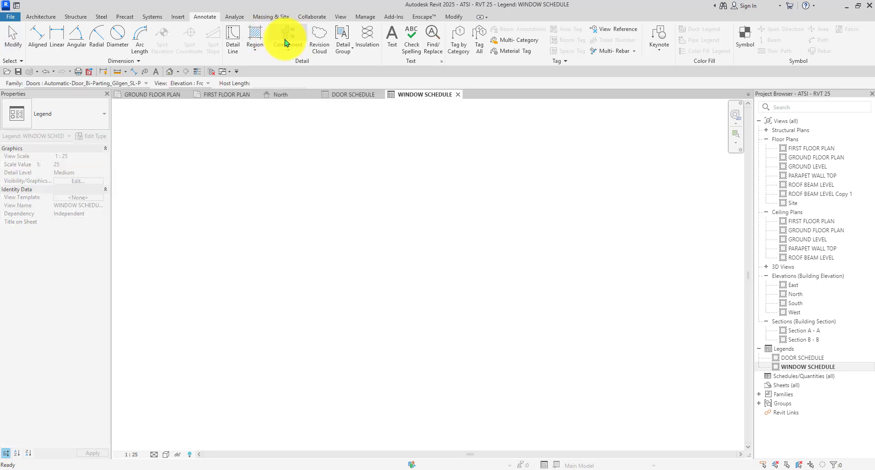
{"action": "left_click", "coordinate": [139, 84]}
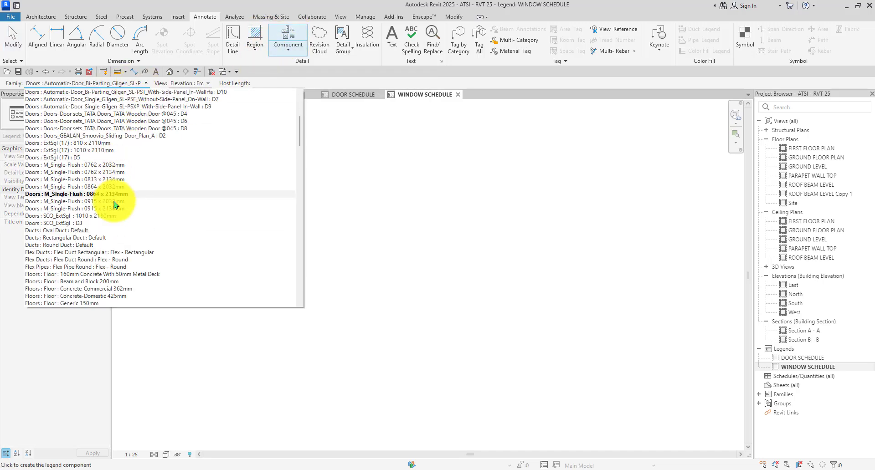
{"action": "scroll", "coordinate": [122, 228], "scroll_direction": "down", "scroll_amount": 3}
{"action": "scroll", "coordinate": [122, 220], "scroll_direction": "down", "scroll_amount": 20}
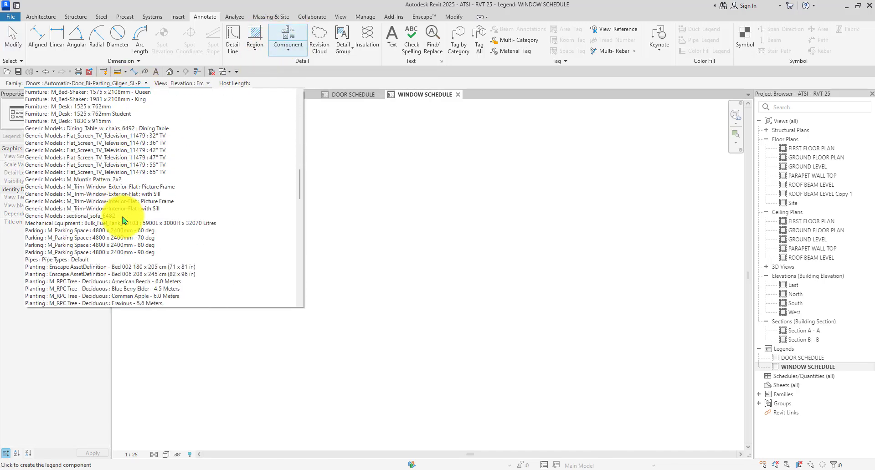
{"action": "scroll", "coordinate": [122, 220], "scroll_direction": "down", "scroll_amount": 20}
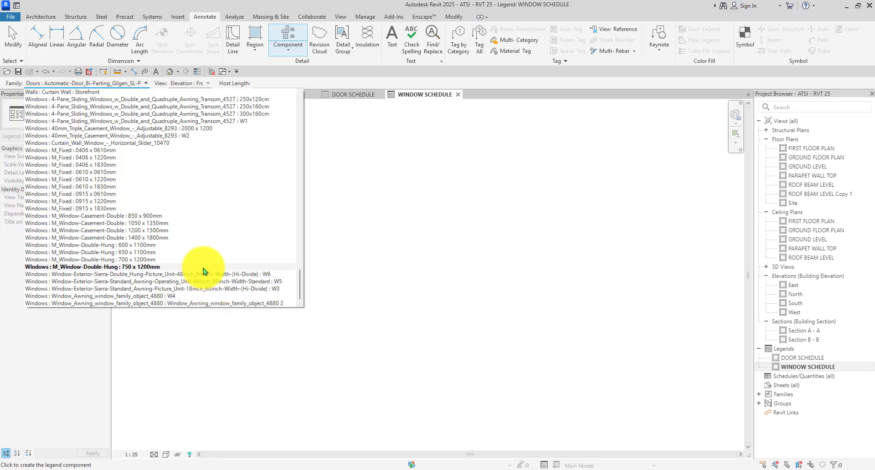
{"action": "left_click", "coordinate": [215, 121]}
{"action": "scroll", "coordinate": [322, 238], "scroll_direction": "down", "scroll_amount": 2}
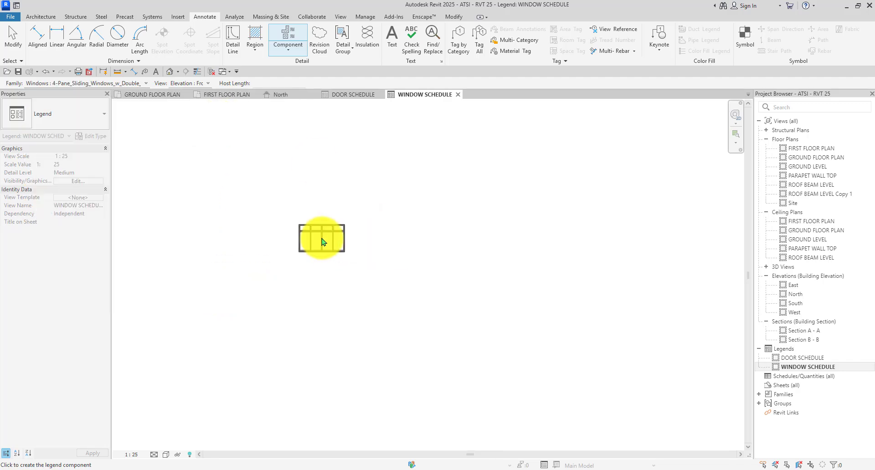
{"action": "scroll", "coordinate": [328, 218], "scroll_direction": "up", "scroll_amount": 1}
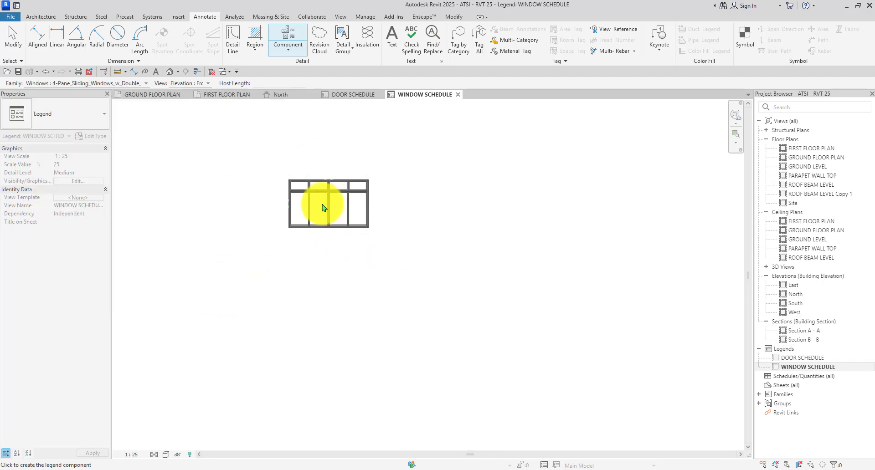
{"action": "left_click", "coordinate": [329, 206]}
{"action": "key", "text": "Escape"}
{"action": "left_click", "coordinate": [230, 94]}
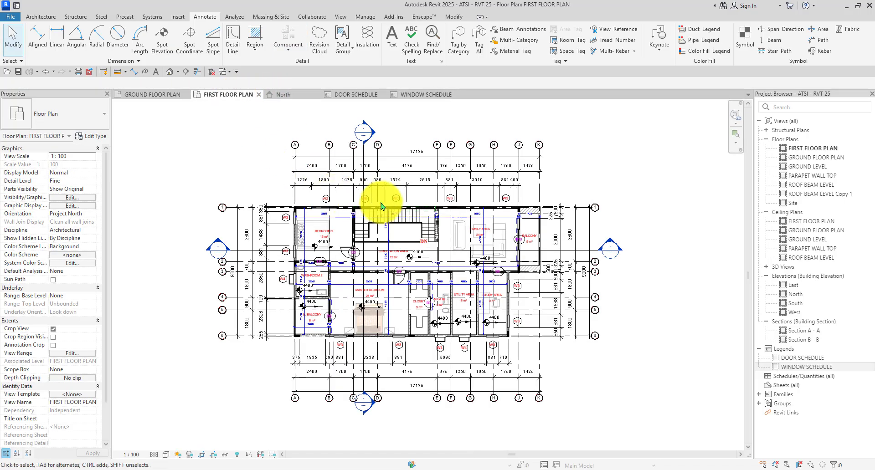
Zoom around the floor plan to check window tags, then return to WINDOW SCHEDULE.
{"action": "scroll", "coordinate": [380, 194], "scroll_direction": "up", "scroll_amount": 6}
{"action": "scroll", "coordinate": [333, 201], "scroll_direction": "down", "scroll_amount": 3}
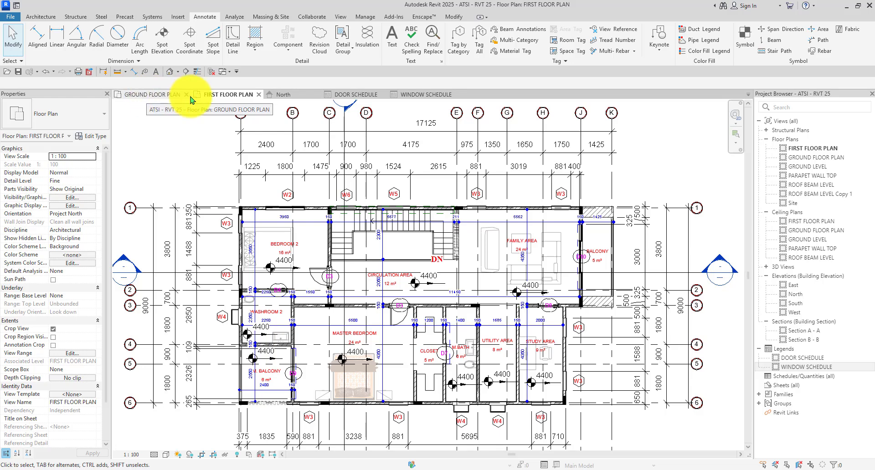
{"action": "left_click", "coordinate": [413, 94]}
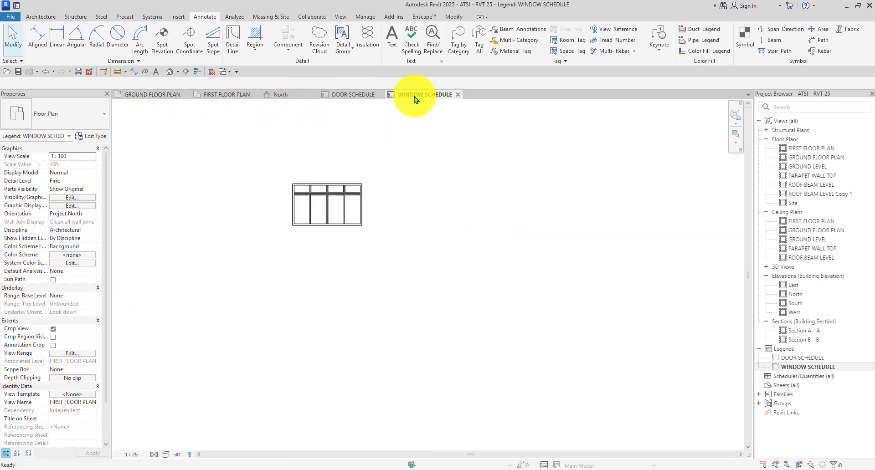
Start a legend component and try awning, 40mm triple casement and Sierra awning types.
{"action": "left_click", "coordinate": [288, 36]}
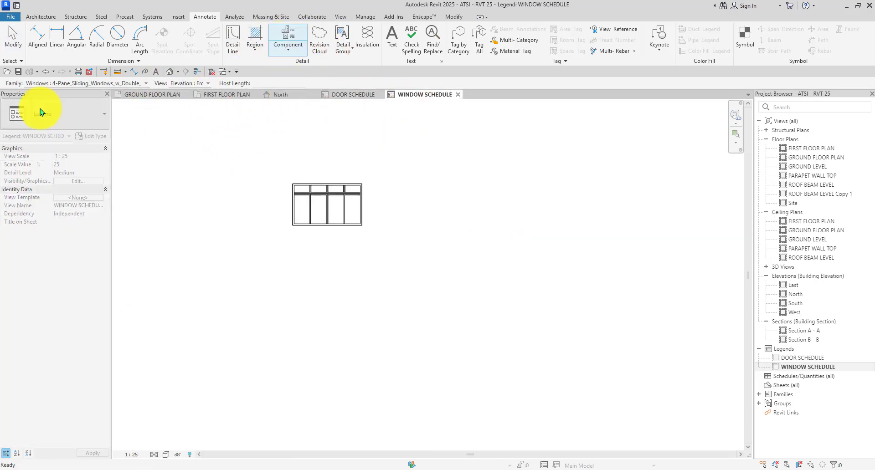
{"action": "left_click", "coordinate": [66, 121]}
{"action": "left_click", "coordinate": [115, 84]}
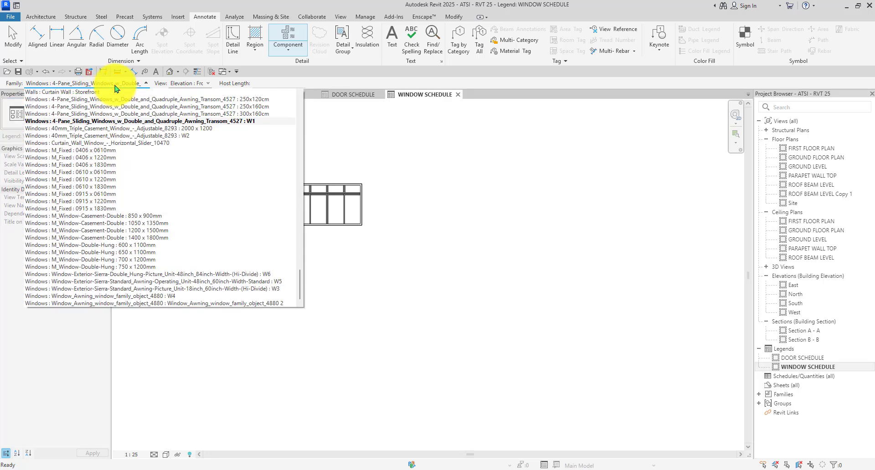
{"action": "left_click", "coordinate": [115, 85]}
{"action": "left_click", "coordinate": [132, 83]}
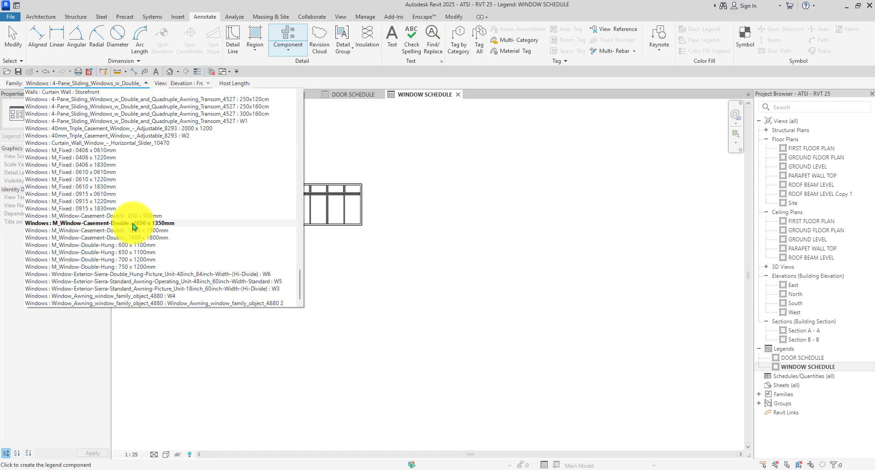
{"action": "left_click", "coordinate": [244, 303]}
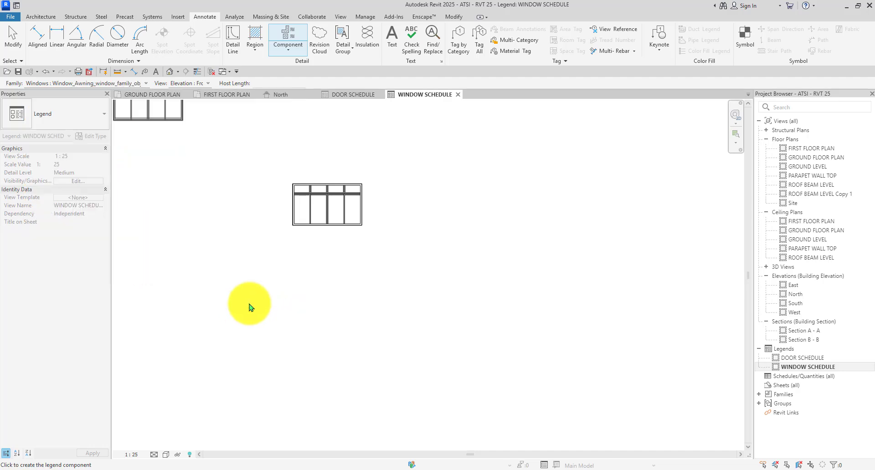
{"action": "left_click", "coordinate": [146, 83]}
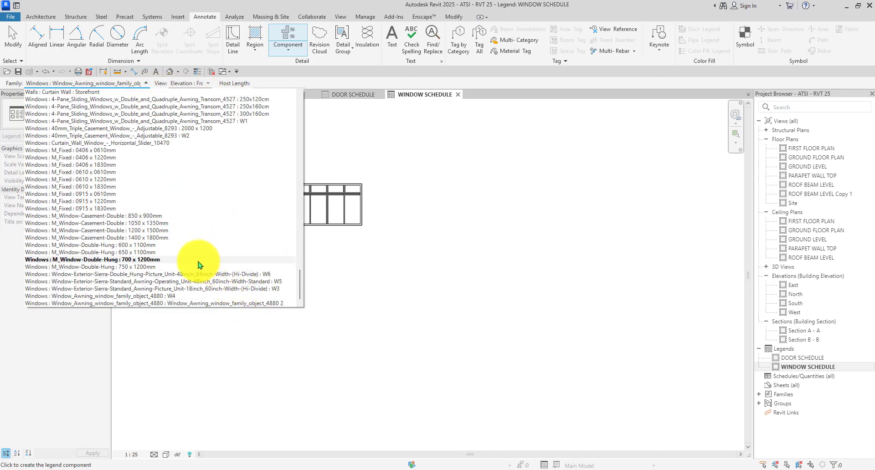
{"action": "left_click", "coordinate": [194, 136]}
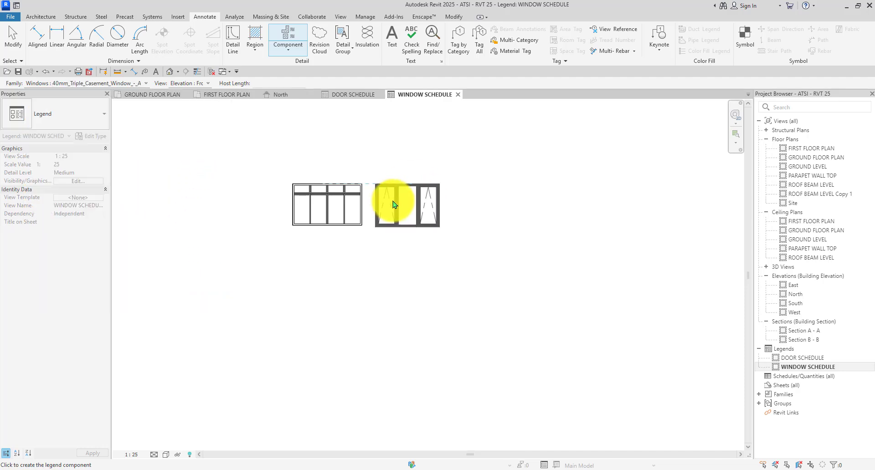
{"action": "scroll", "coordinate": [397, 196], "scroll_direction": "up", "scroll_amount": 2}
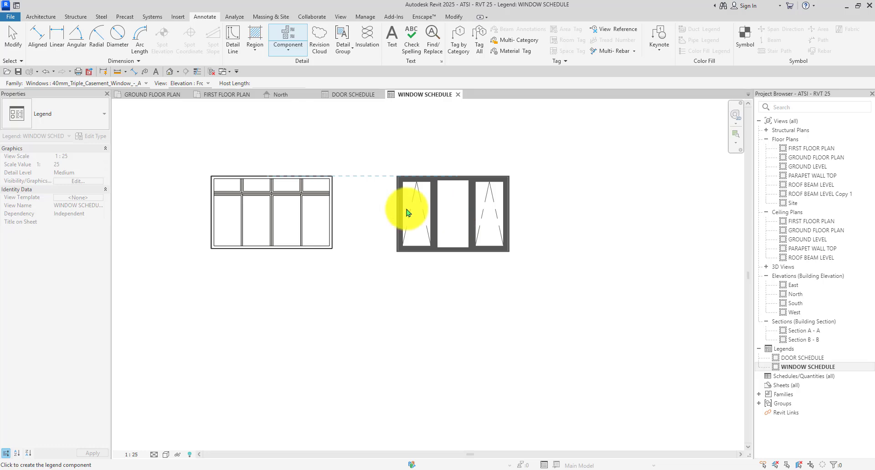
{"action": "left_click", "coordinate": [145, 83]}
{"action": "scroll", "coordinate": [156, 205], "scroll_direction": "up", "scroll_amount": 3}
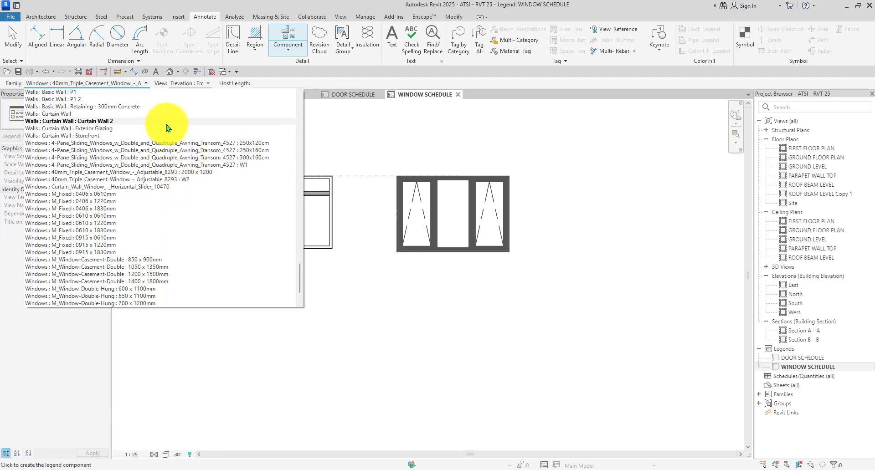
{"action": "scroll", "coordinate": [166, 136], "scroll_direction": "down", "scroll_amount": 2}
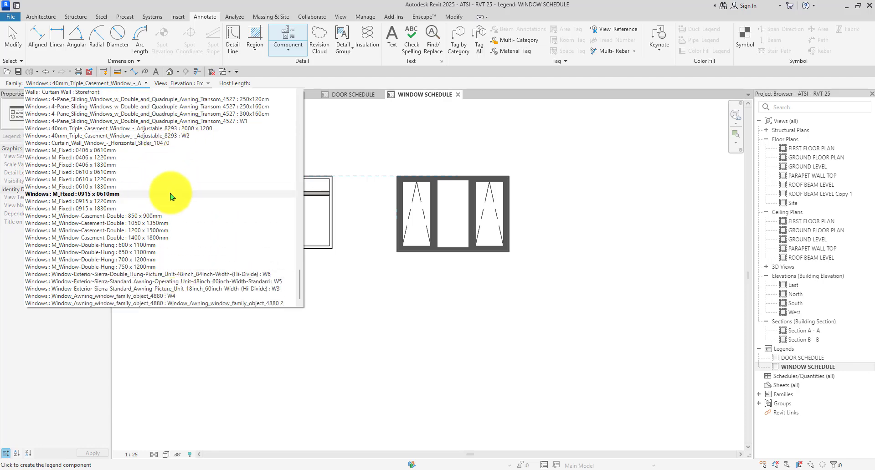
{"action": "left_click", "coordinate": [237, 289]}
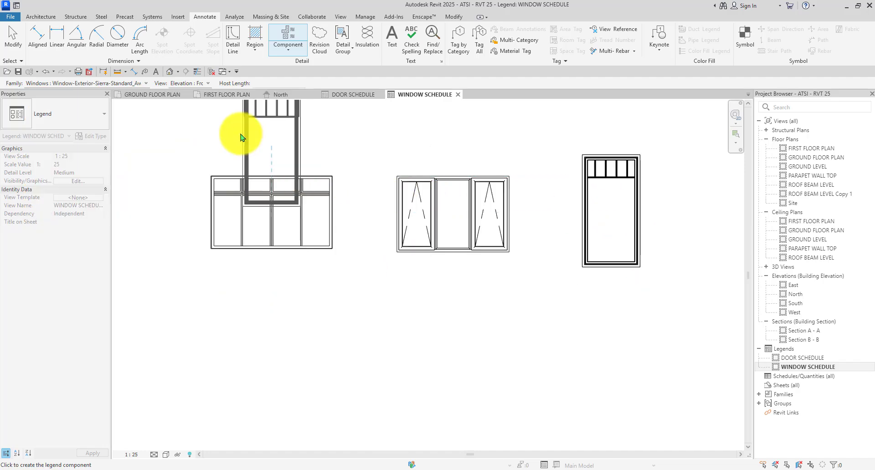
Choose awning window W4 and place the small window in the lower row.
{"action": "left_click", "coordinate": [117, 82]}
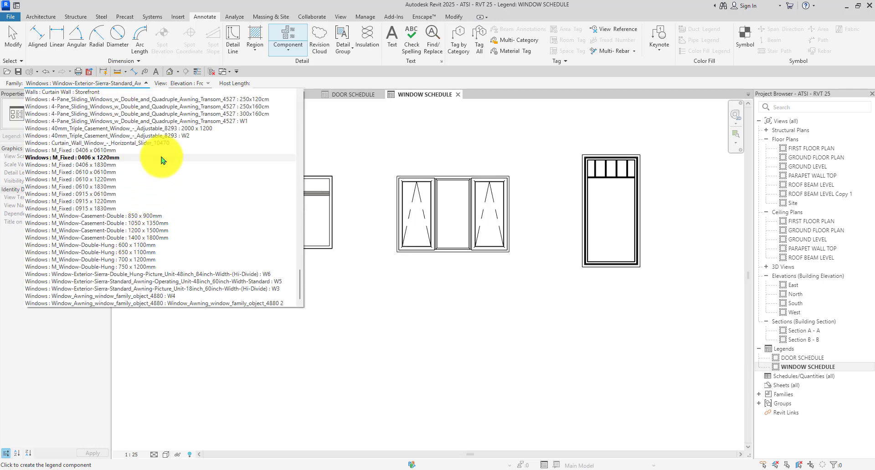
{"action": "scroll", "coordinate": [163, 160], "scroll_direction": "up", "scroll_amount": 5}
{"action": "scroll", "coordinate": [163, 160], "scroll_direction": "down", "scroll_amount": 5}
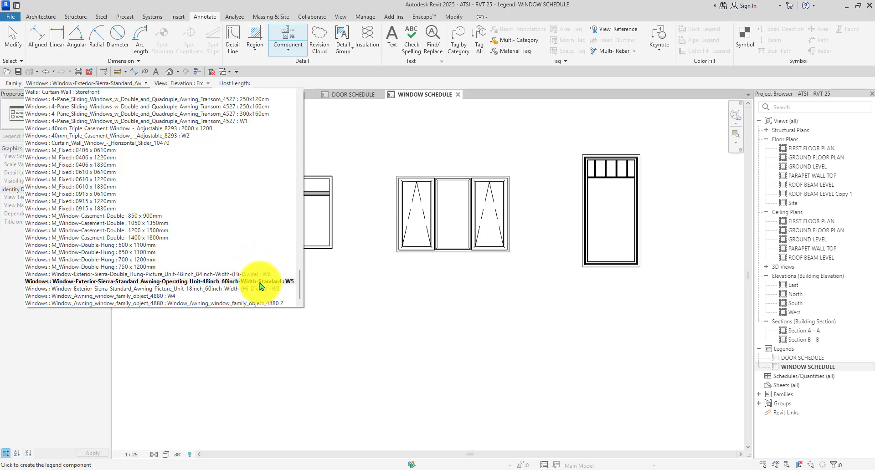
{"action": "left_click", "coordinate": [176, 296]}
{"action": "scroll", "coordinate": [292, 156], "scroll_direction": "down", "scroll_amount": 3}
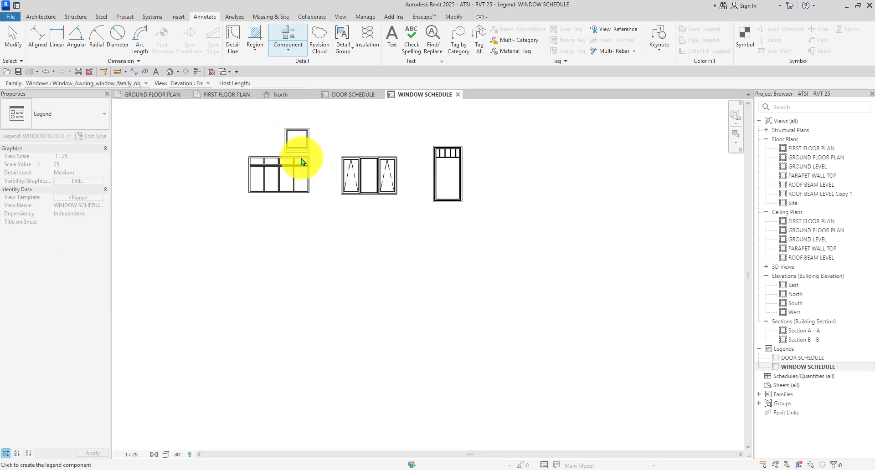
{"action": "scroll", "coordinate": [301, 173], "scroll_direction": "up", "scroll_amount": 2}
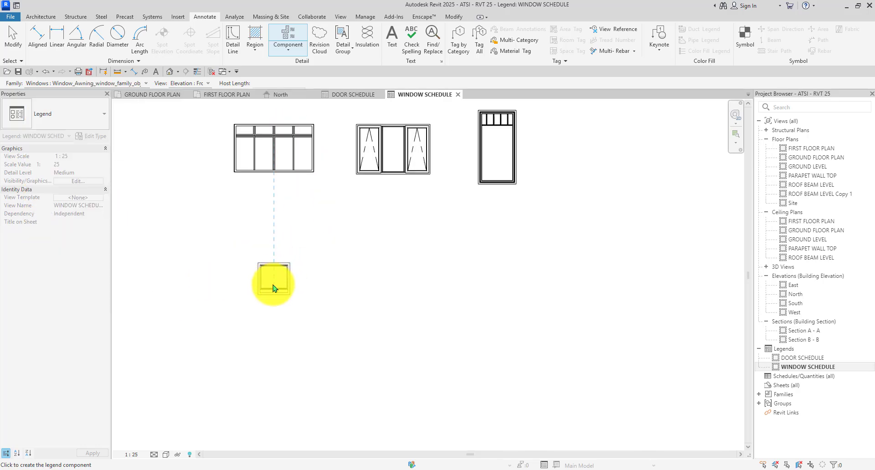
{"action": "left_click", "coordinate": [274, 290]}
{"action": "key", "text": "Escape"}
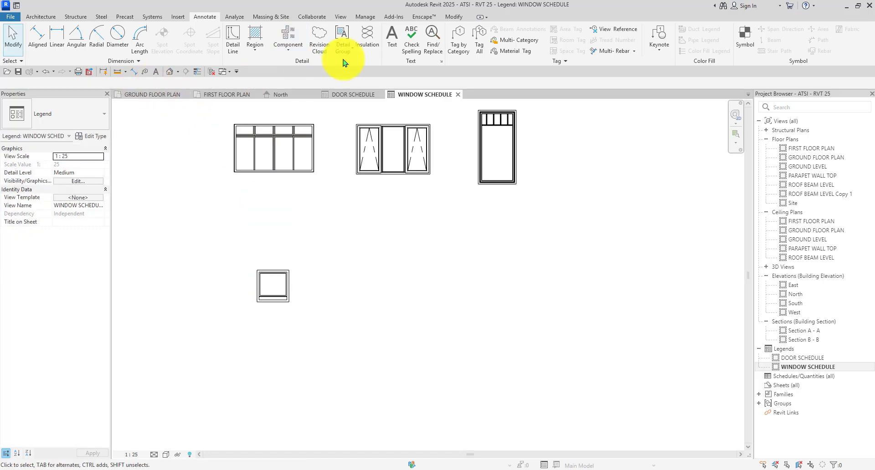
Place the W6 double-hung window at the lower row's right end, then check the row selection.
{"action": "key", "text": "Return"}
{"action": "left_click", "coordinate": [117, 83]}
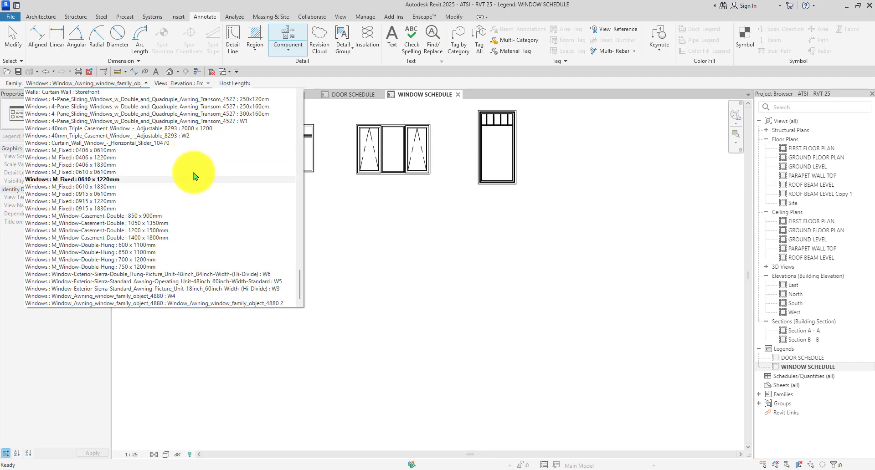
{"action": "left_click", "coordinate": [277, 285]}
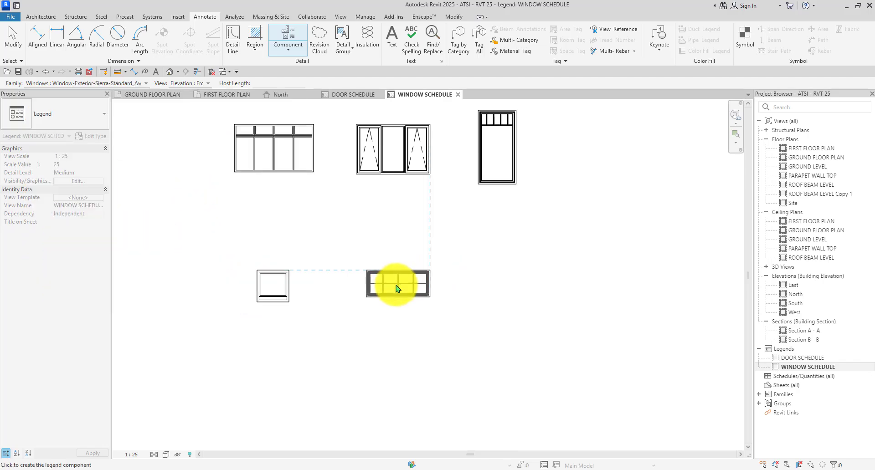
{"action": "left_click", "coordinate": [129, 84]}
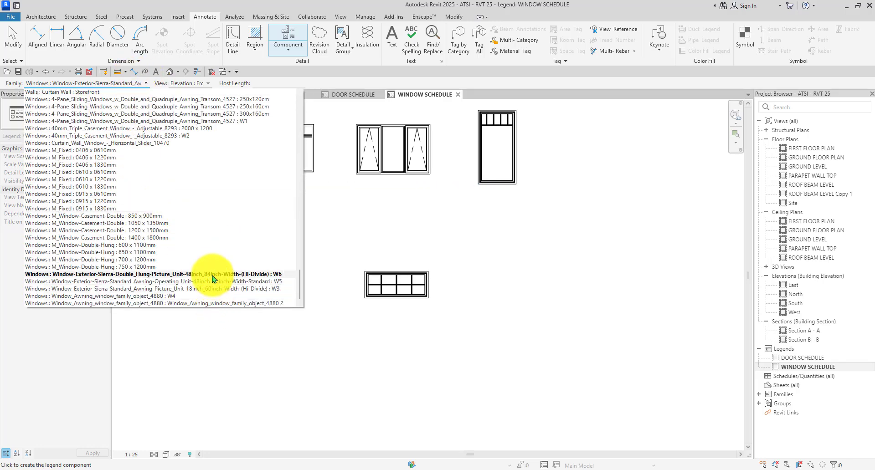
{"action": "left_click", "coordinate": [211, 274]}
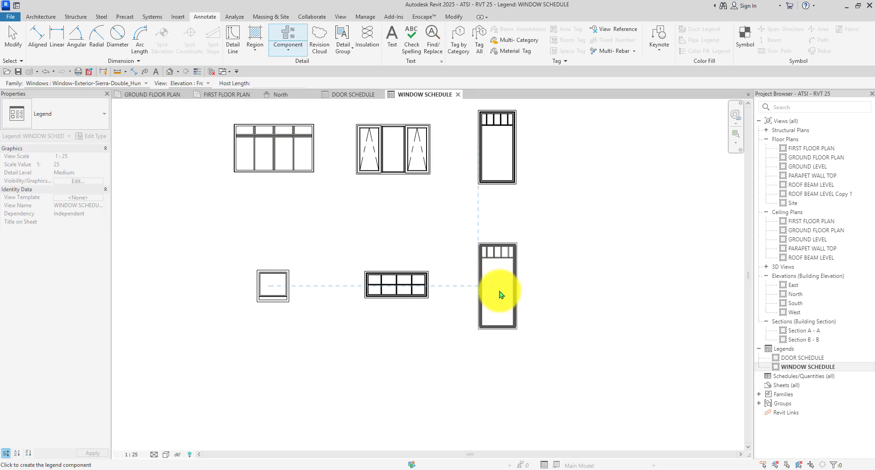
{"action": "left_click", "coordinate": [482, 265]}
{"action": "key", "text": "Escape"}
{"action": "key", "text": "Escape"}
{"action": "scroll", "coordinate": [471, 243], "scroll_direction": "down", "scroll_amount": 3}
{"action": "scroll", "coordinate": [483, 238], "scroll_direction": "up", "scroll_amount": 2}
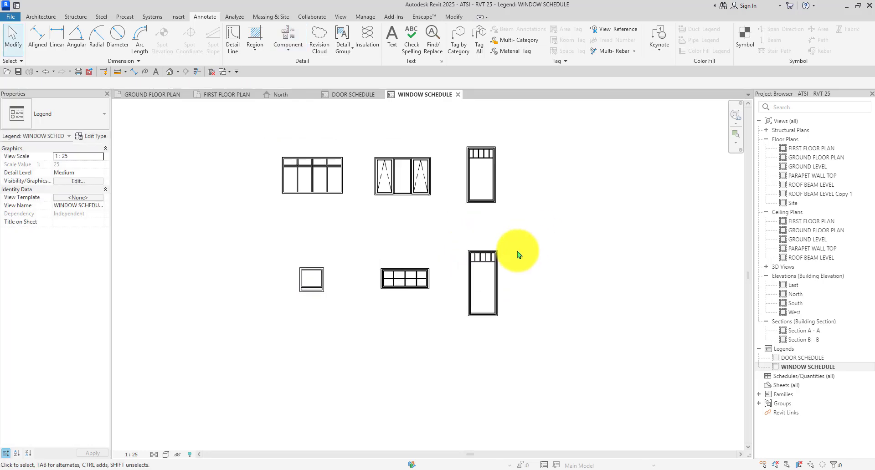
{"action": "left_click_drag", "start_coordinate": [539, 235], "coordinate": [249, 362]}
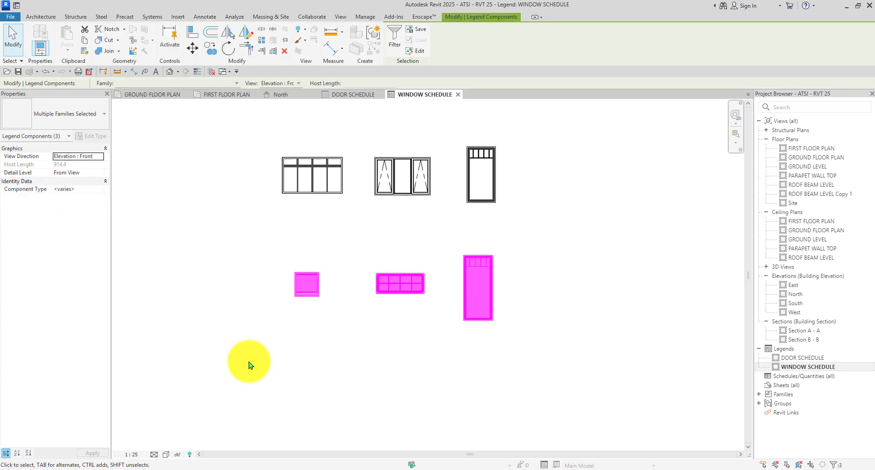
{"action": "left_click", "coordinate": [584, 288]}
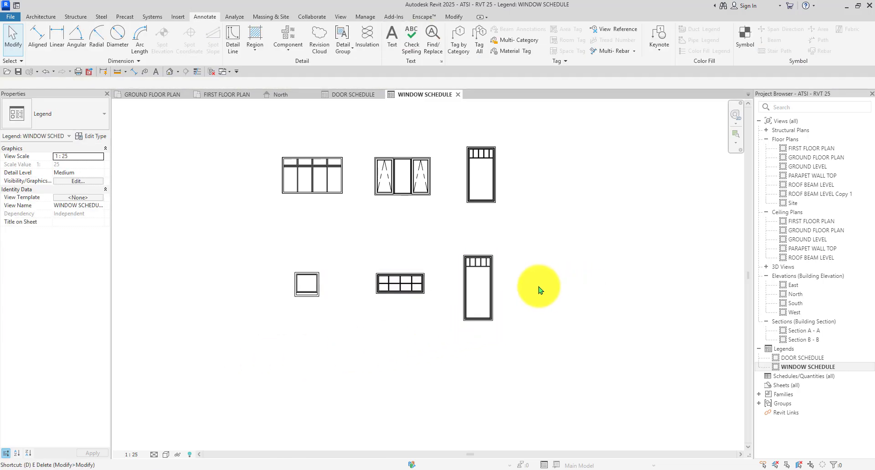
Draw a rectangular detail-line frame around the top row of three window elevations.
{"action": "key", "text": "l"}
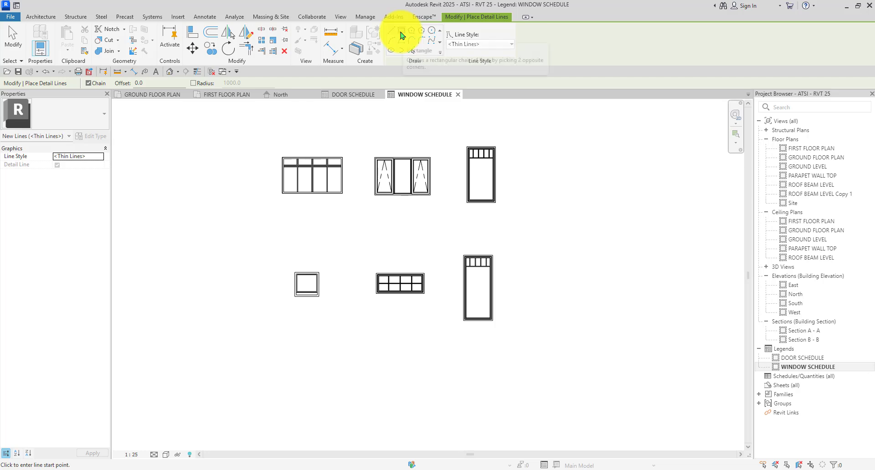
{"action": "left_click", "coordinate": [401, 32]}
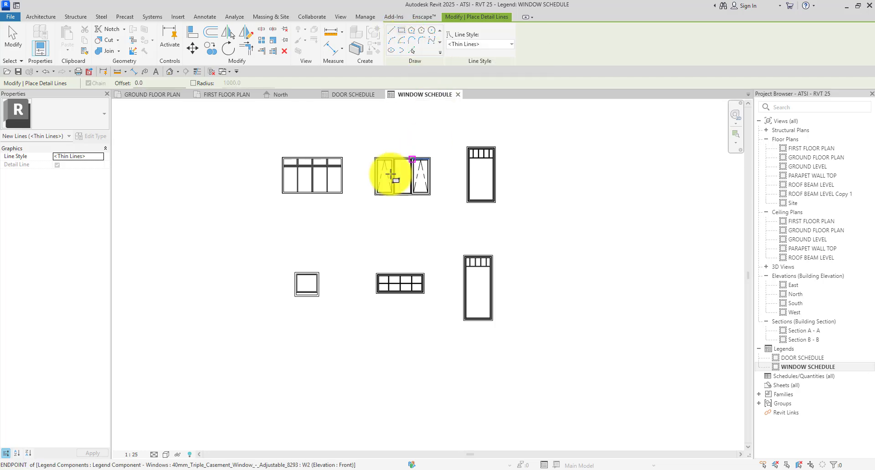
{"action": "left_click", "coordinate": [269, 148]}
{"action": "scroll", "coordinate": [515, 240], "scroll_direction": "up", "scroll_amount": 2}
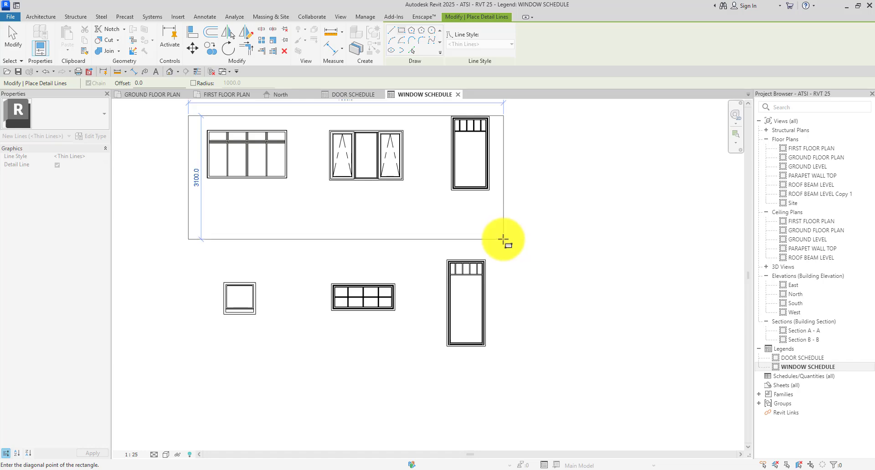
{"action": "left_click", "coordinate": [503, 235]}
{"action": "key", "text": "Escape"}
{"action": "key", "text": "Escape"}
Check the new frame's top line and the three top-row windows by selecting them.
{"action": "left_click", "coordinate": [392, 116]}
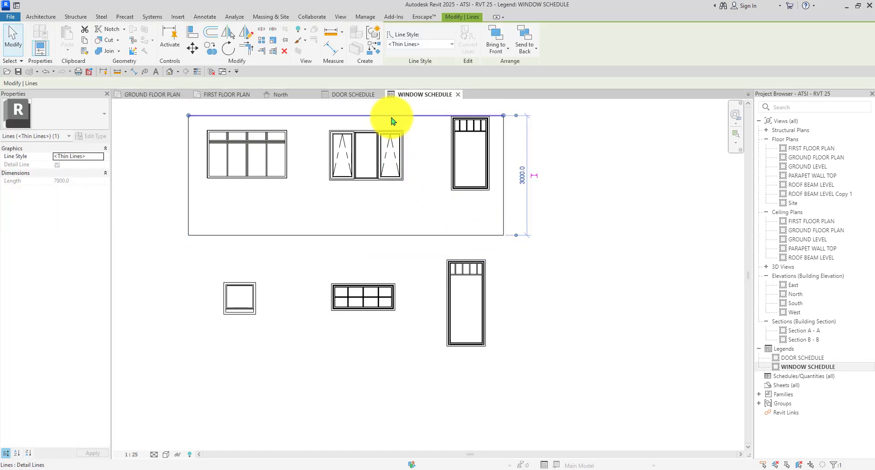
{"action": "left_click", "coordinate": [598, 149]}
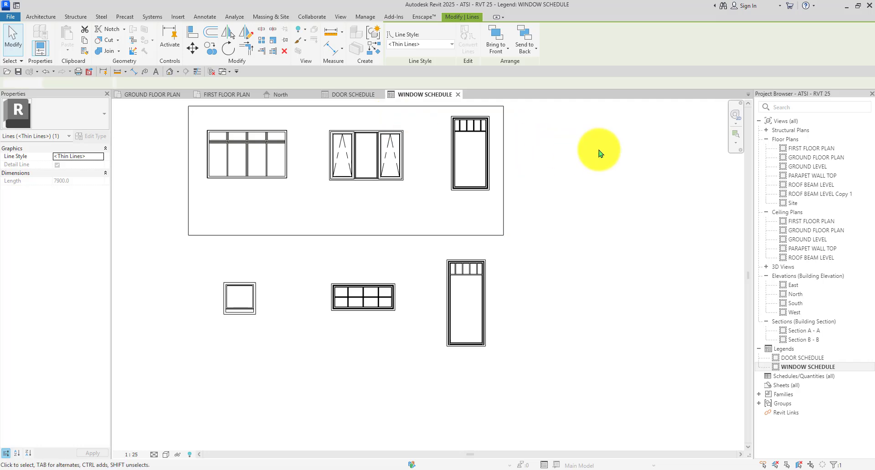
{"action": "scroll", "coordinate": [433, 180], "scroll_direction": "down", "scroll_amount": 3}
{"action": "scroll", "coordinate": [455, 194], "scroll_direction": "up", "scroll_amount": 3}
{"action": "middle_click_drag", "start_coordinate": [371, 157], "coordinate": [373, 195]}
{"action": "scroll", "coordinate": [372, 198], "scroll_direction": "down", "scroll_amount": 3}
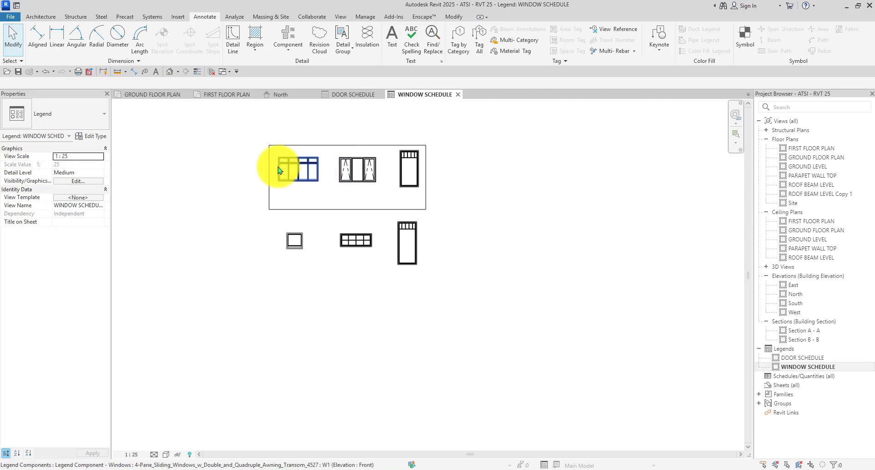
{"action": "scroll", "coordinate": [287, 166], "scroll_direction": "up", "scroll_amount": 3}
{"action": "scroll", "coordinate": [372, 201], "scroll_direction": "up", "scroll_amount": 2}
{"action": "scroll", "coordinate": [372, 203], "scroll_direction": "down", "scroll_amount": 1}
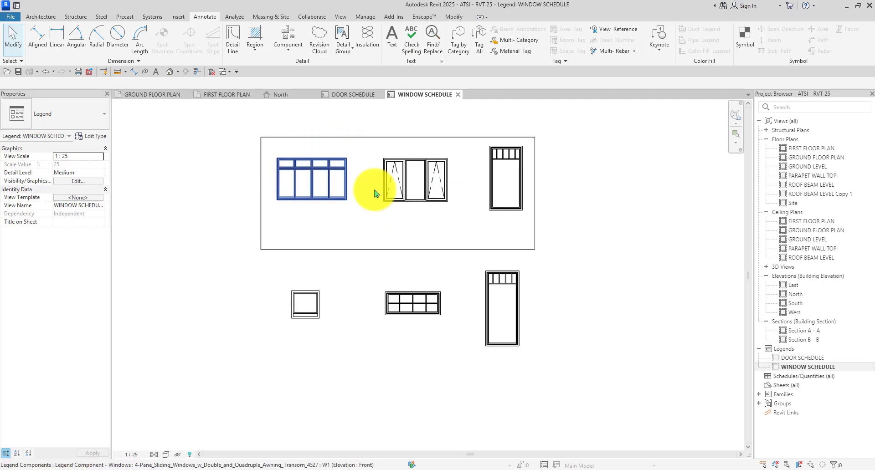
{"action": "scroll", "coordinate": [406, 180], "scroll_direction": "down", "scroll_amount": 1}
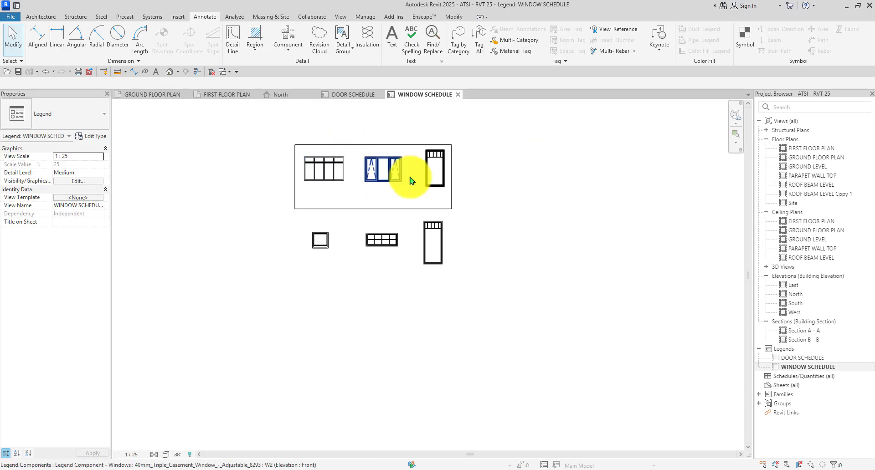
{"action": "scroll", "coordinate": [474, 152], "scroll_direction": "up", "scroll_amount": 2}
{"action": "scroll", "coordinate": [472, 151], "scroll_direction": "up", "scroll_amount": 2}
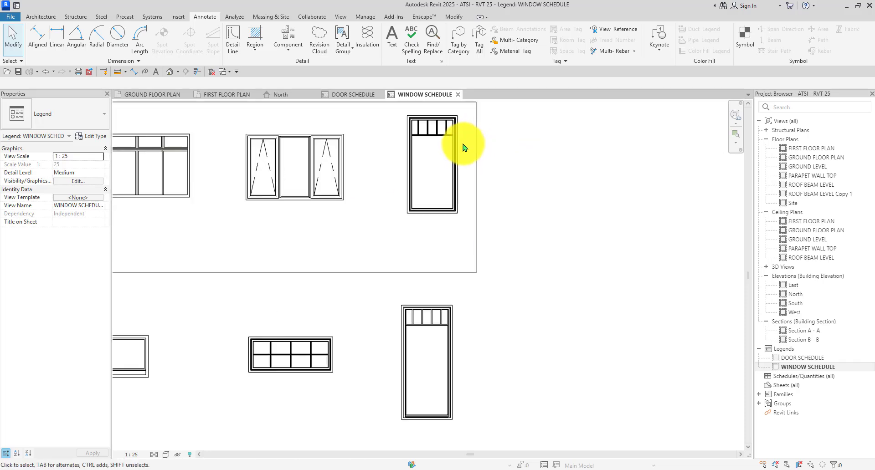
{"action": "left_click_drag", "start_coordinate": [464, 147], "coordinate": [185, 236]}
{"action": "scroll", "coordinate": [337, 223], "scroll_direction": "down", "scroll_amount": 1}
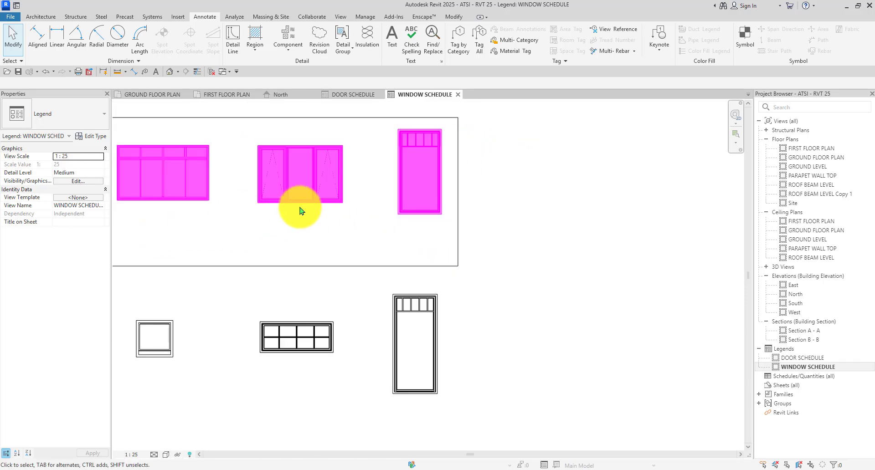
{"action": "scroll", "coordinate": [299, 210], "scroll_direction": "down", "scroll_amount": 3}
{"action": "scroll", "coordinate": [255, 206], "scroll_direction": "up", "scroll_amount": 4}
{"action": "scroll", "coordinate": [228, 198], "scroll_direction": "down", "scroll_amount": 1}
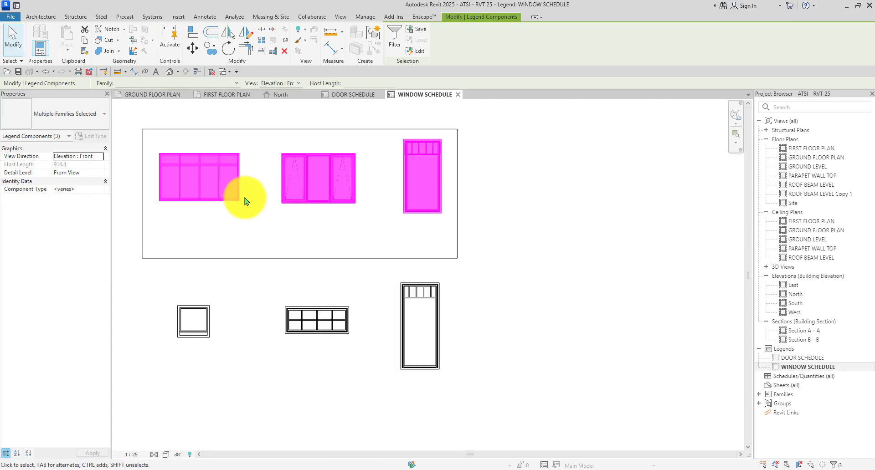
{"action": "left_click", "coordinate": [501, 195]}
{"action": "scroll", "coordinate": [505, 219], "scroll_direction": "down", "scroll_amount": 2}
Draw a rectangular detail-line frame around the lower row of three windows.
{"action": "key", "text": "l"}
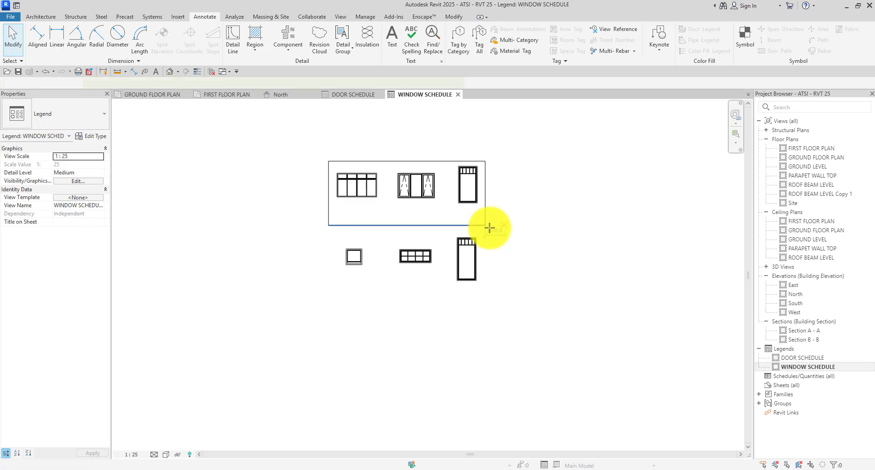
{"action": "scroll", "coordinate": [351, 267], "scroll_direction": "up", "scroll_amount": 2}
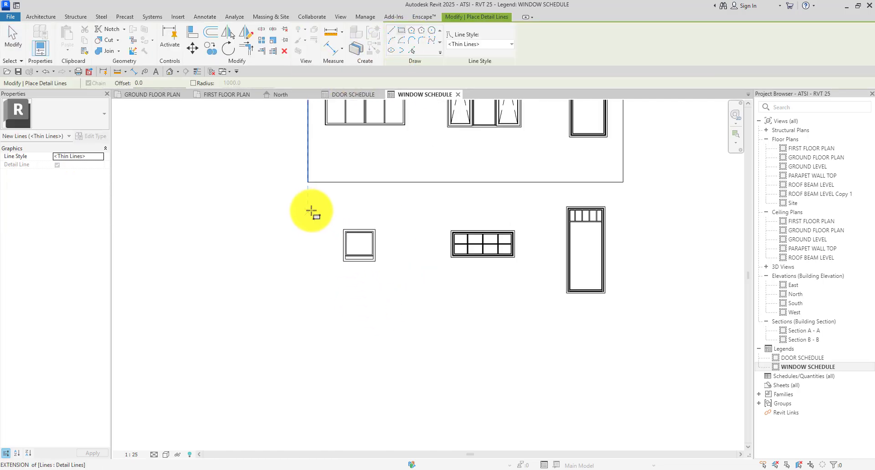
{"action": "left_click", "coordinate": [309, 211]}
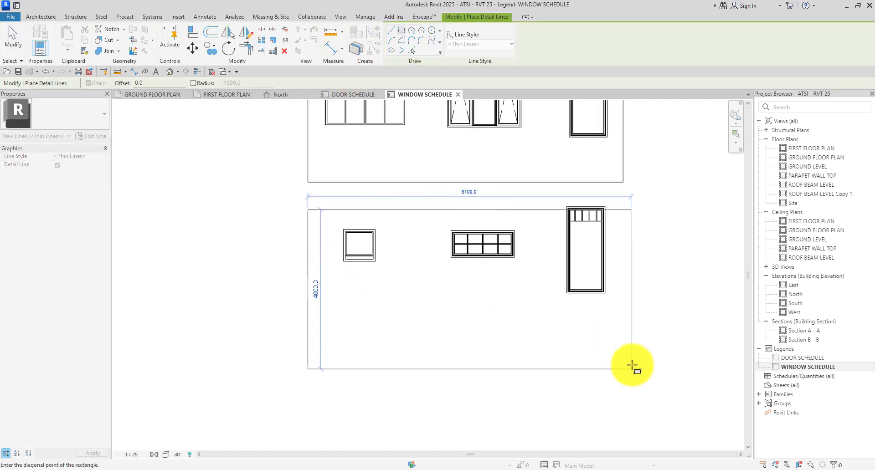
{"action": "left_click", "coordinate": [631, 350]}
{"action": "key", "text": "Escape"}
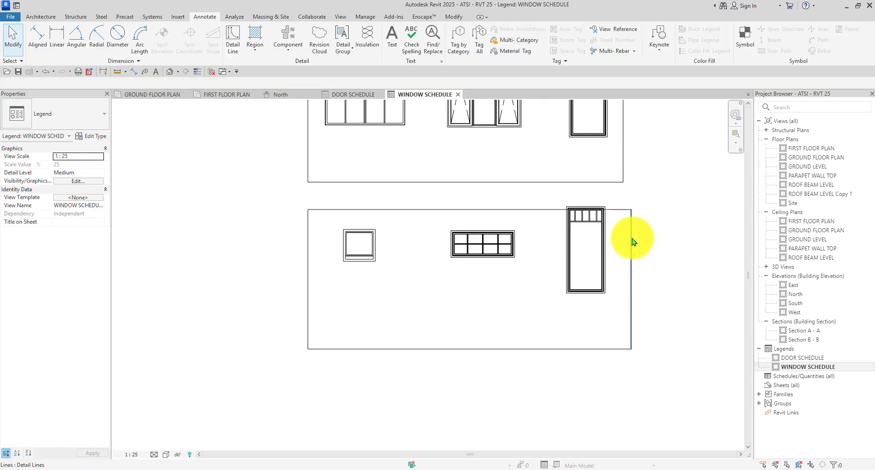
Align the lower frame's right edge with the upper frame's right edge.
{"action": "left_click", "coordinate": [629, 227]}
{"action": "scroll", "coordinate": [629, 228], "scroll_direction": "up", "scroll_amount": 2}
{"action": "left_click_drag", "start_coordinate": [610, 231], "coordinate": [620, 233]}
{"action": "key", "text": "Escape"}
{"action": "scroll", "coordinate": [620, 234], "scroll_direction": "down", "scroll_amount": 4}
{"action": "middle_click_drag", "start_coordinate": [600, 251], "coordinate": [544, 243]}
Nudge the double-hung window, then the small and awning windows, down inside the lower frame.
{"action": "left_click", "coordinate": [543, 262]}
{"action": "scroll", "coordinate": [544, 262], "scroll_direction": "up", "scroll_amount": 1}
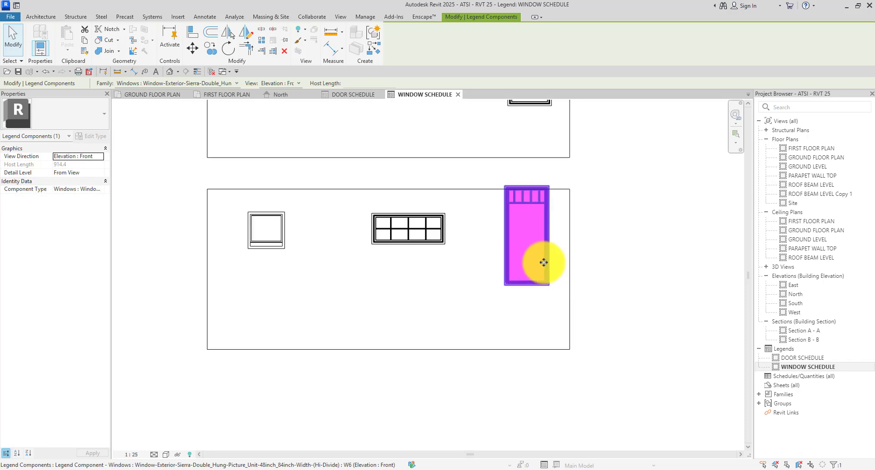
{"action": "key", "text": "Down"}
{"action": "key", "text": "Down"}
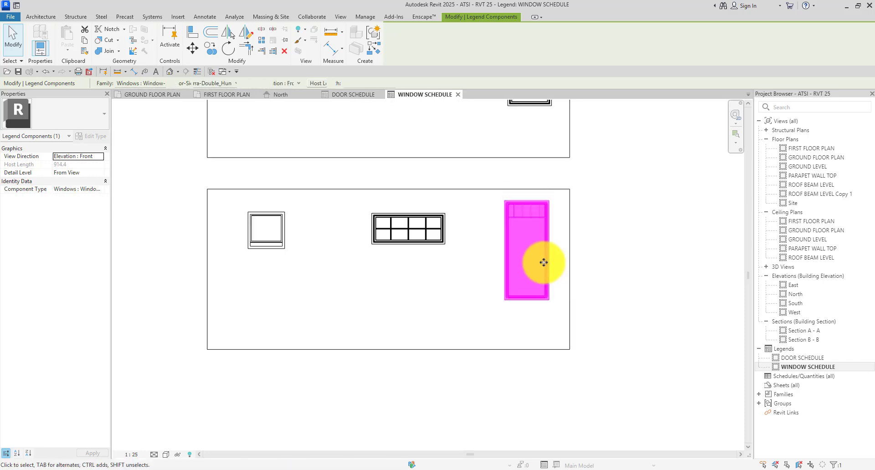
{"action": "left_click", "coordinate": [475, 250]}
{"action": "mouse_move", "coordinate": [462, 205]}
{"action": "left_mouse_down"}
{"action": "mouse_move", "coordinate": [225, 269]}
{"action": "mouse_move", "coordinate": [236, 269]}
{"action": "left_mouse_up"}
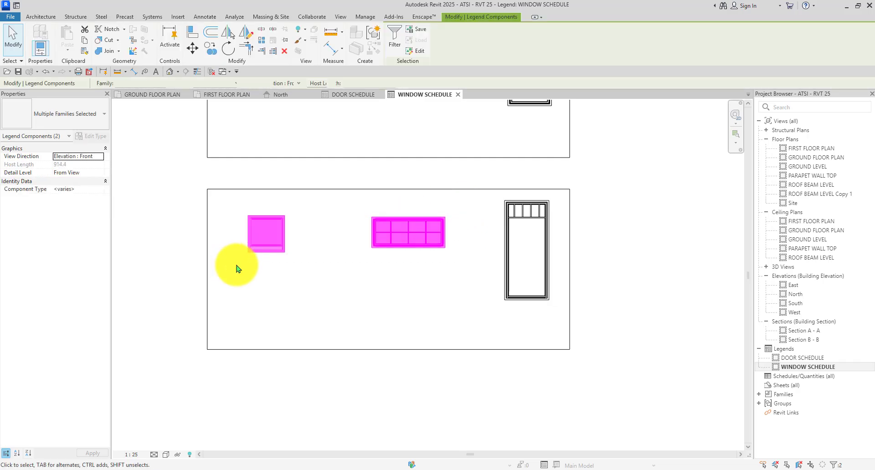
{"action": "key", "text": "Down"}
{"action": "key", "text": "Down"}
{"action": "key", "text": "Down"}
{"action": "key", "text": "Down"}
{"action": "key", "text": "Down"}
{"action": "left_click", "coordinate": [353, 282]}
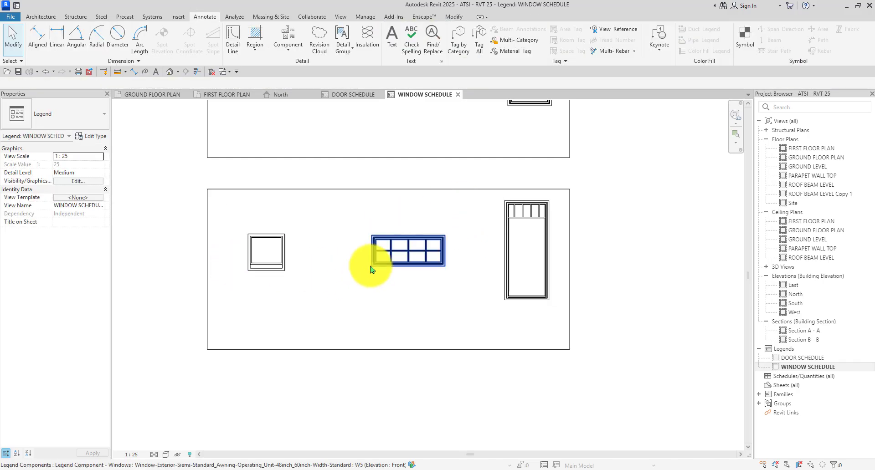
Nudge the awning window left within the lower frame.
{"action": "left_click", "coordinate": [370, 266]}
{"action": "key", "text": "Left"}
{"action": "key", "text": "Left"}
{"action": "key", "text": "Left"}
{"action": "key", "text": "Left"}
{"action": "key", "text": "Left"}
{"action": "key", "text": "Left"}
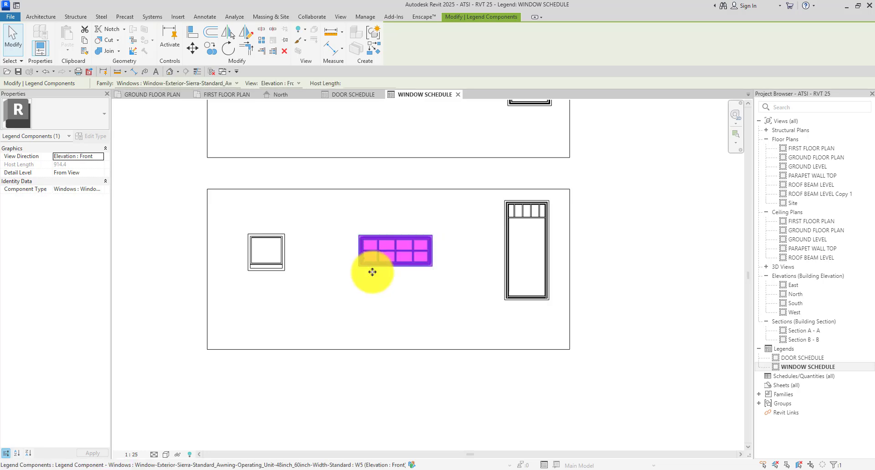
{"action": "key", "text": "Escape"}
{"action": "scroll", "coordinate": [350, 236], "scroll_direction": "down", "scroll_amount": 4}
{"action": "scroll", "coordinate": [371, 243], "scroll_direction": "up", "scroll_amount": 3}
{"action": "left_click", "coordinate": [370, 244]}
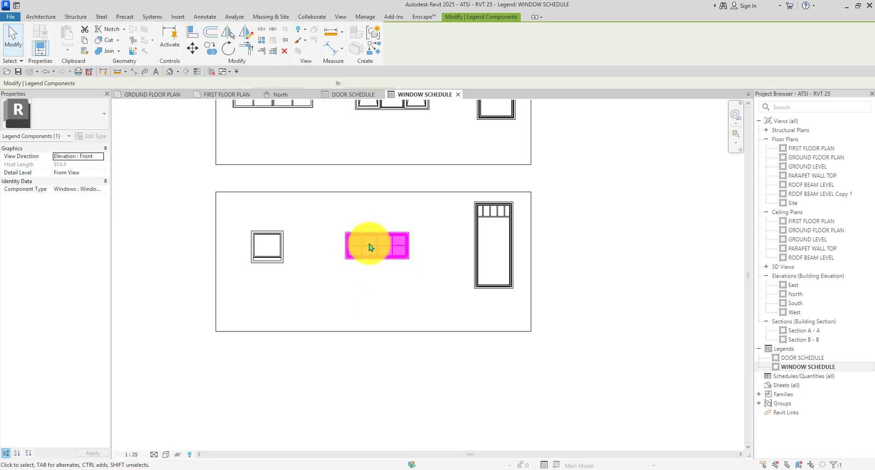
{"action": "left_click", "coordinate": [370, 291]}
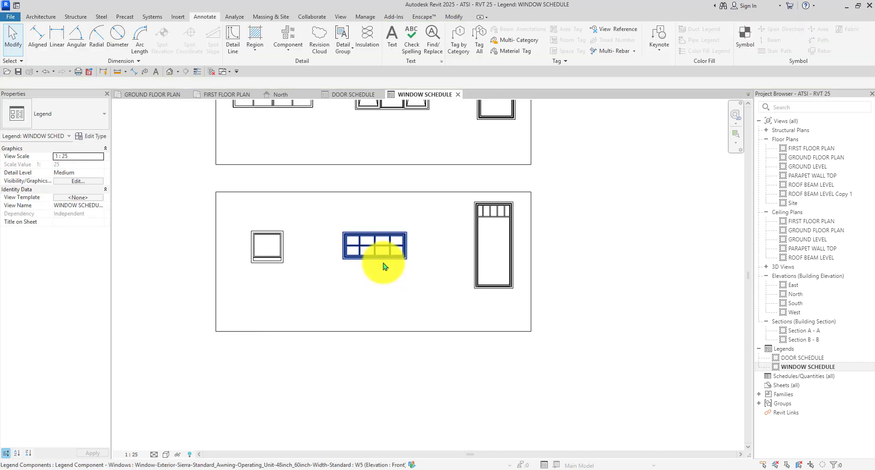
{"action": "left_click", "coordinate": [381, 289]}
{"action": "scroll", "coordinate": [431, 256], "scroll_direction": "down", "scroll_amount": 4}
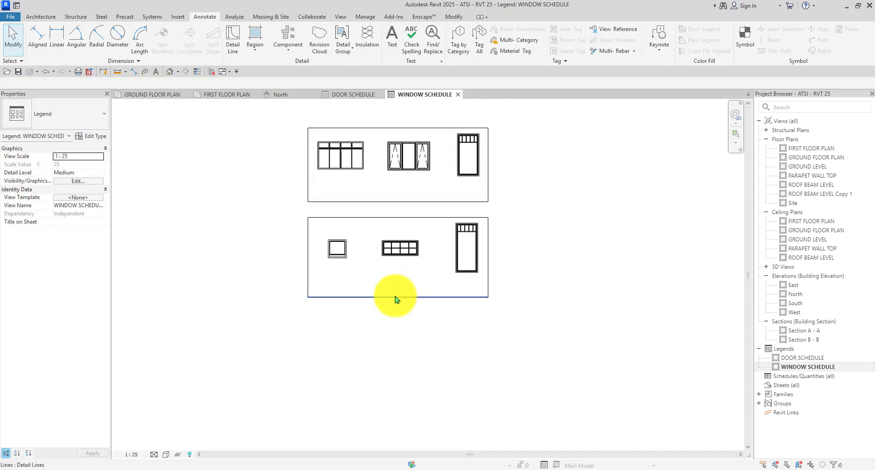
Move the lower frame's bottom detail line further down.
{"action": "left_click", "coordinate": [395, 297]}
{"action": "key", "text": "Down"}
{"action": "key", "text": "Down"}
{"action": "key", "text": "Down"}
{"action": "scroll", "coordinate": [395, 299], "scroll_direction": "up", "scroll_amount": 1}
{"action": "left_click", "coordinate": [609, 297]}
{"action": "scroll", "coordinate": [581, 259], "scroll_direction": "up", "scroll_amount": 3}
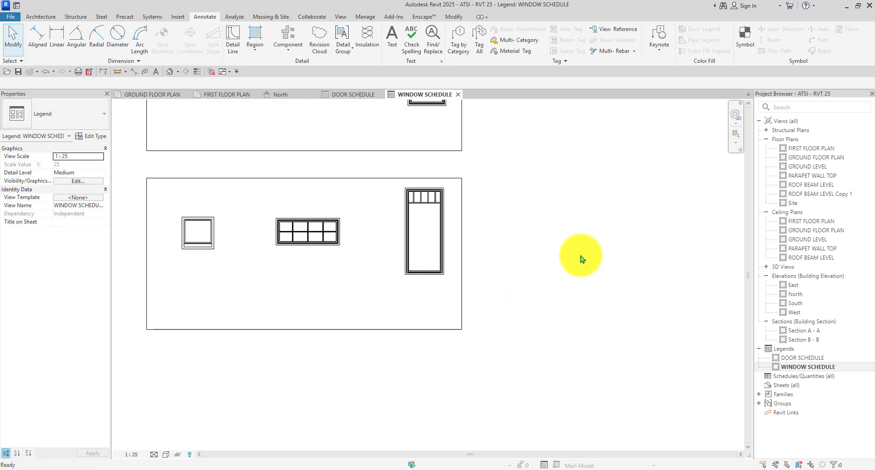
Draw a horizontal detail line across the upper box to form the label cells.
{"action": "key", "text": "d"}
{"action": "key", "text": "l"}
{"action": "scroll", "coordinate": [525, 291], "scroll_direction": "down", "scroll_amount": 5}
{"action": "scroll", "coordinate": [389, 212], "scroll_direction": "up", "scroll_amount": 6}
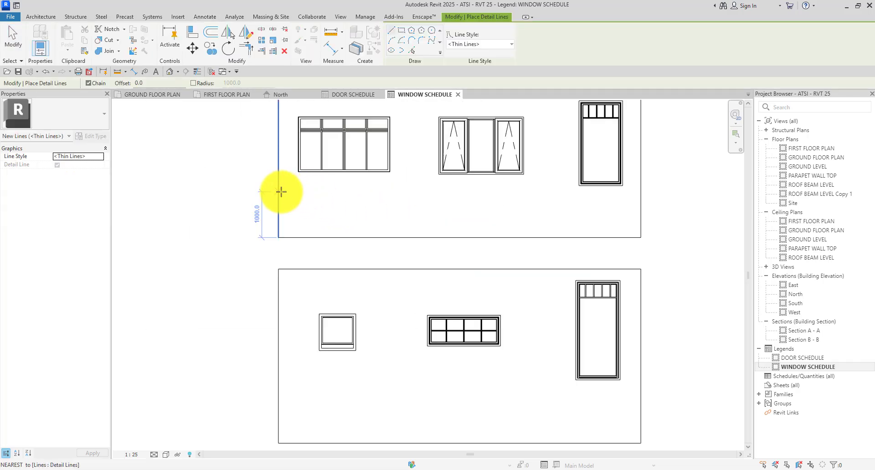
{"action": "scroll", "coordinate": [280, 192], "scroll_direction": "down", "scroll_amount": 3}
{"action": "scroll", "coordinate": [558, 193], "scroll_direction": "up", "scroll_amount": 4}
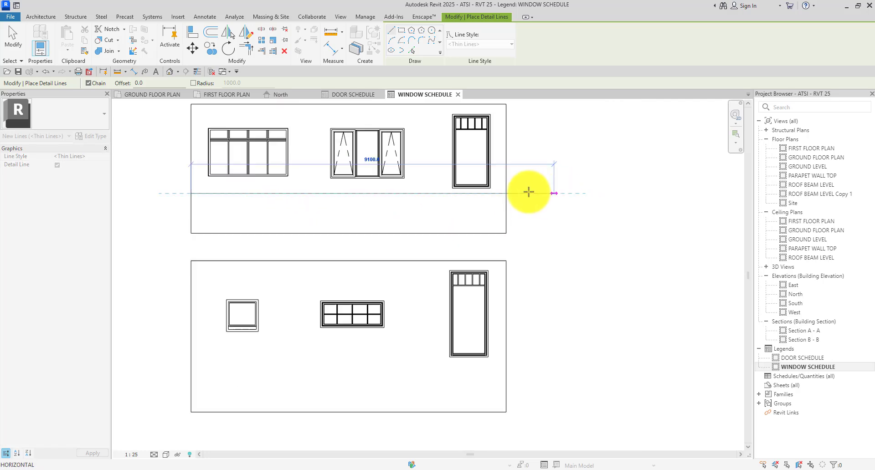
{"action": "left_click", "coordinate": [502, 194]}
{"action": "key", "text": "Escape"}
Draw two vertical column dividers from top to bottom edge in the upper box.
{"action": "scroll", "coordinate": [502, 193], "scroll_direction": "down", "scroll_amount": 3}
{"action": "scroll", "coordinate": [352, 126], "scroll_direction": "up", "scroll_amount": 2}
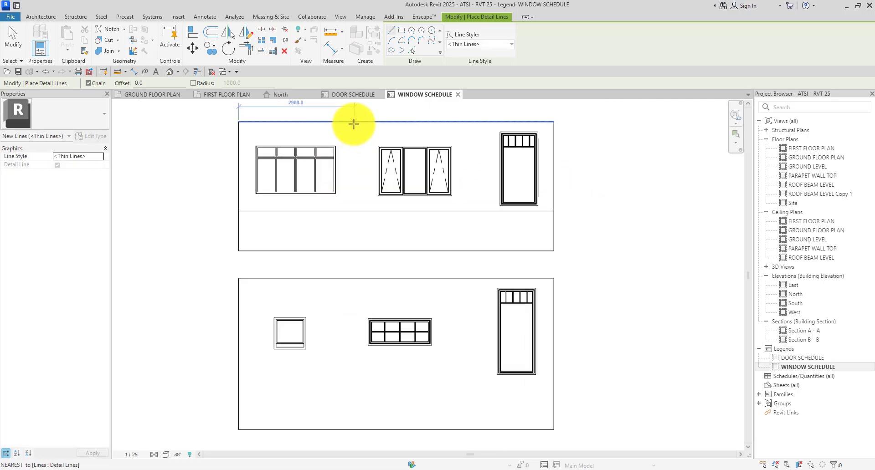
{"action": "left_click", "coordinate": [353, 122]}
{"action": "left_click", "coordinate": [355, 250]}
{"action": "key", "text": "Escape"}
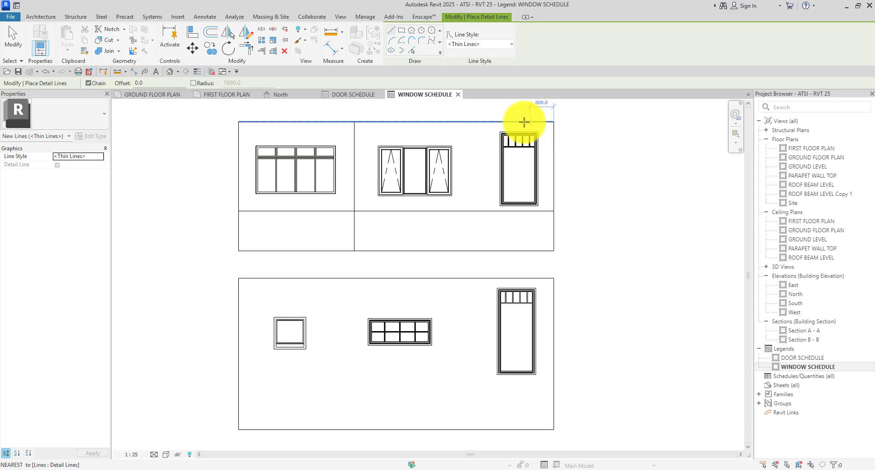
{"action": "left_click", "coordinate": [465, 122]}
{"action": "left_click", "coordinate": [465, 250]}
{"action": "key", "text": "Escape"}
{"action": "key", "text": "Escape"}
Nudge the tall right-hand window left to center it in its column.
{"action": "scroll", "coordinate": [401, 142], "scroll_direction": "up", "scroll_amount": 2}
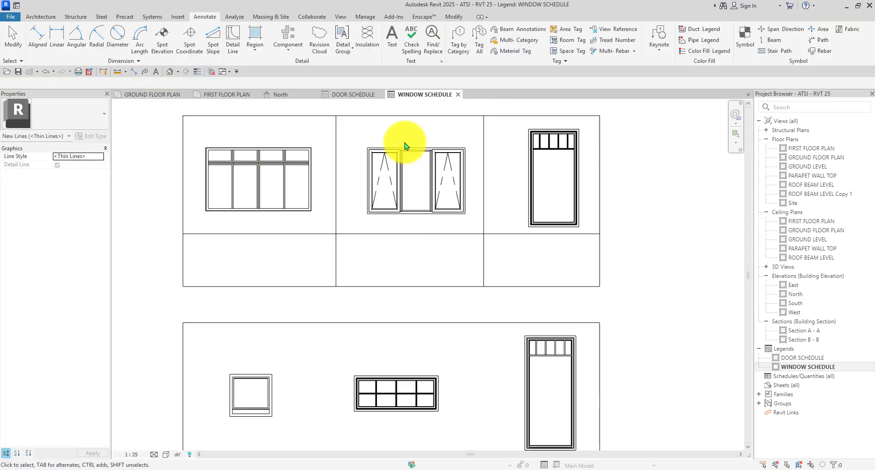
{"action": "left_click", "coordinate": [401, 162]}
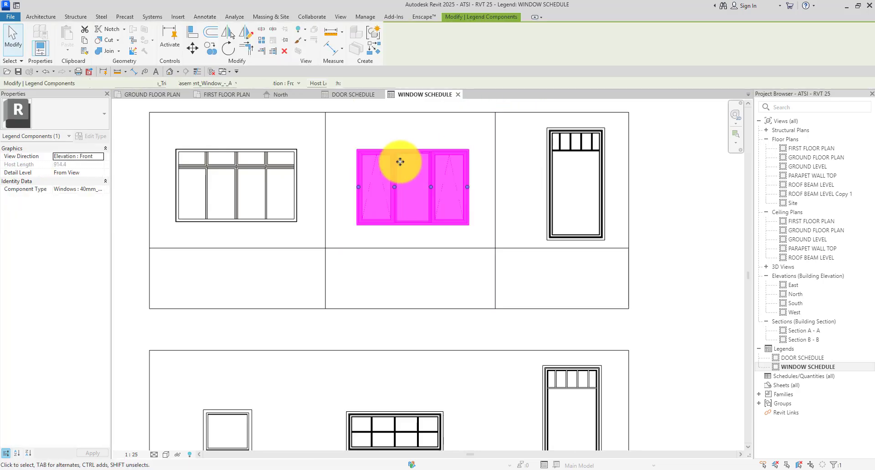
{"action": "left_click", "coordinate": [661, 193]}
{"action": "left_click", "coordinate": [544, 185]}
{"action": "key", "text": "Left"}
{"action": "key", "text": "Left"}
{"action": "key", "text": "Left"}
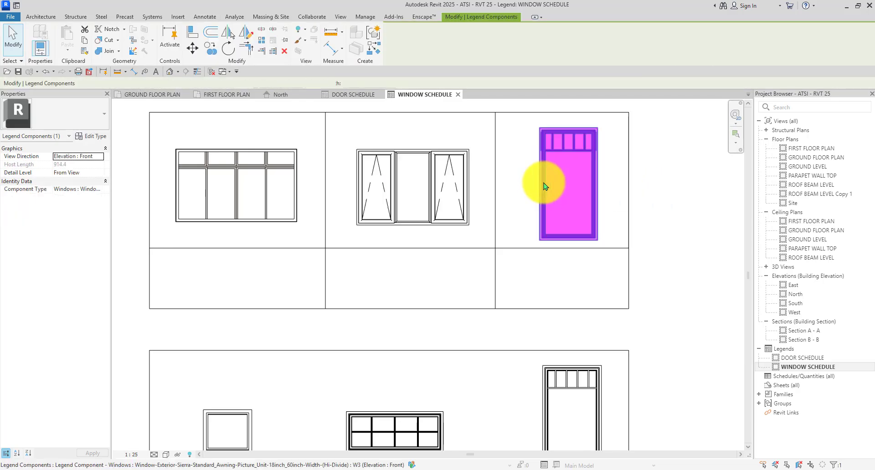
{"action": "left_click", "coordinate": [689, 197]}
{"action": "scroll", "coordinate": [462, 162], "scroll_direction": "down", "scroll_amount": 3}
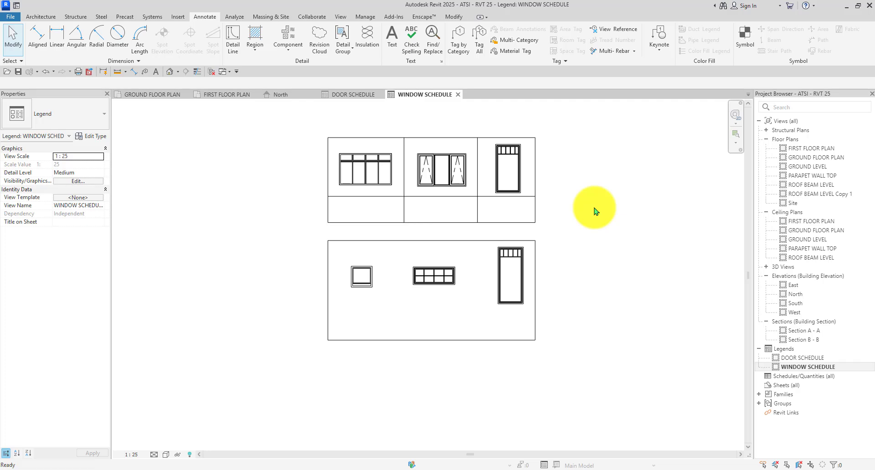
Draw the vertical column dividers in the lower box with DL.
{"action": "key", "text": "d"}
{"action": "key", "text": "l"}
{"action": "scroll", "coordinate": [339, 361], "scroll_direction": "up", "scroll_amount": 2}
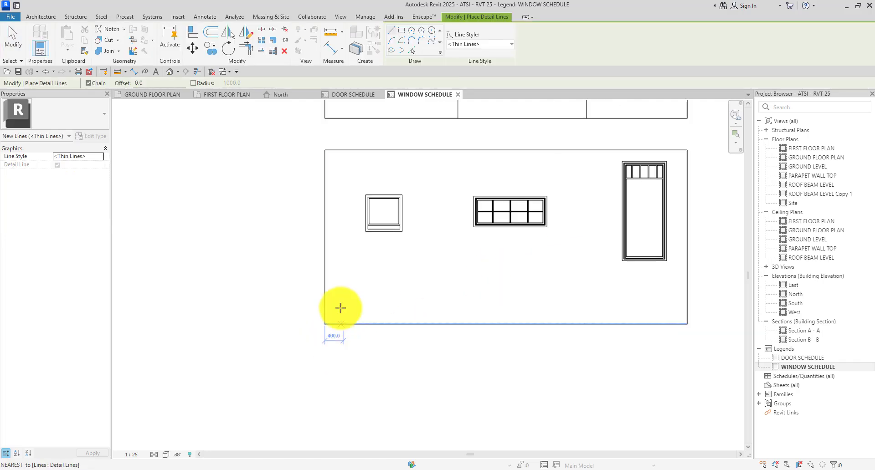
{"action": "left_click", "coordinate": [430, 151]}
{"action": "left_click", "coordinate": [430, 324]}
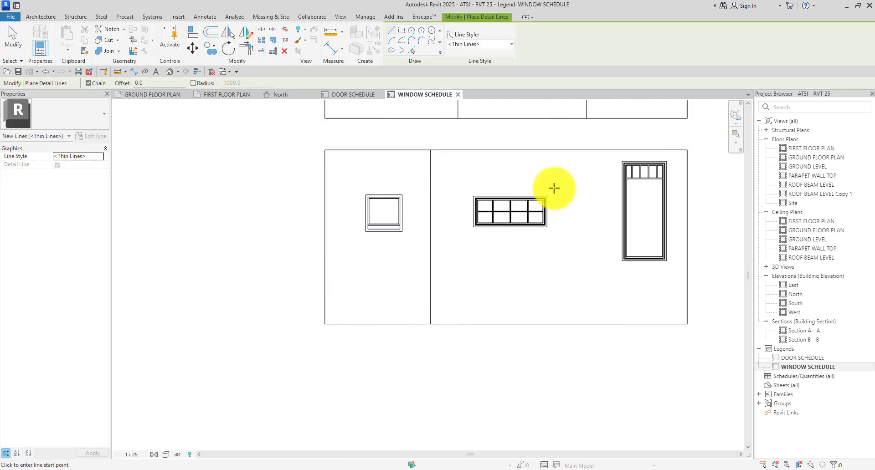
{"action": "left_click", "coordinate": [564, 324]}
{"action": "key", "text": "Escape"}
{"action": "key", "text": "Escape"}
{"action": "scroll", "coordinate": [429, 232], "scroll_direction": "down", "scroll_amount": 2}
Shift the middle window of the lower row slightly left to center it.
{"action": "left_click", "coordinate": [478, 230]}
{"action": "left_click", "coordinate": [478, 230]}
{"action": "scroll", "coordinate": [478, 230], "scroll_direction": "up", "scroll_amount": 2}
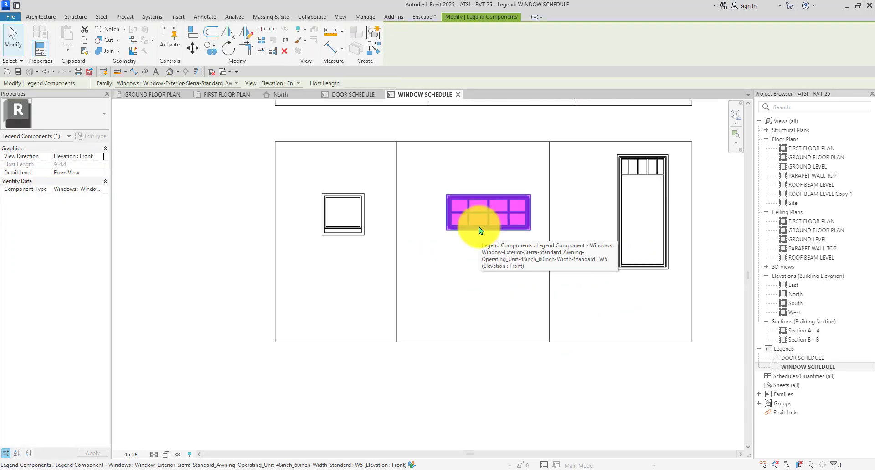
{"action": "left_click_drag", "start_coordinate": [474, 225], "coordinate": [467, 225]}
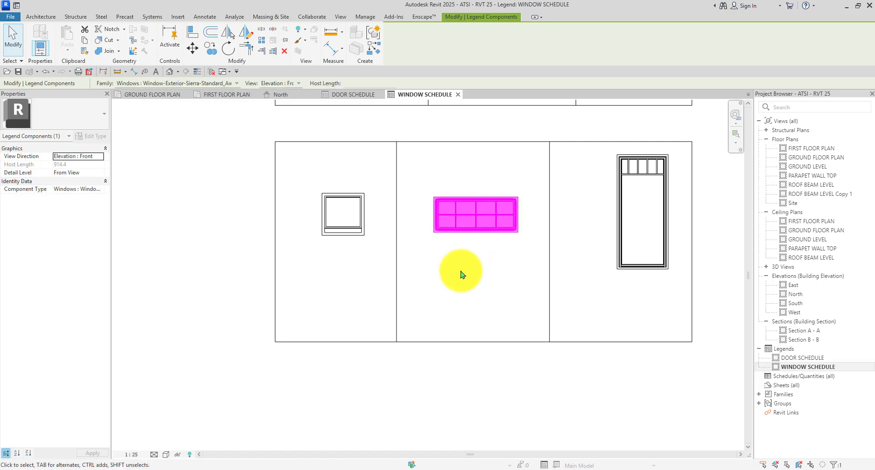
{"action": "left_click", "coordinate": [461, 274]}
{"action": "scroll", "coordinate": [419, 228], "scroll_direction": "down", "scroll_amount": 2}
Draw a full-width horizontal line in the lower box and move it down to form the label strip.
{"action": "key", "text": "l"}
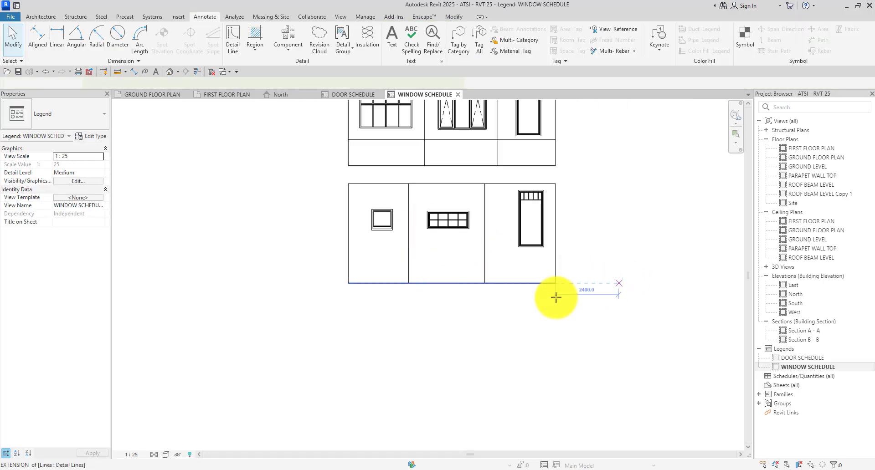
{"action": "scroll", "coordinate": [385, 265], "scroll_direction": "up", "scroll_amount": 2}
{"action": "left_click", "coordinate": [312, 231]}
{"action": "scroll", "coordinate": [311, 231], "scroll_direction": "down", "scroll_amount": 2}
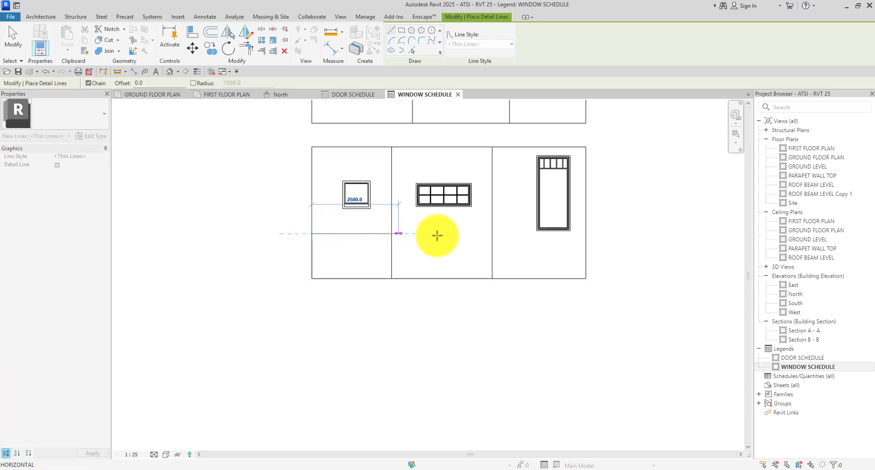
{"action": "scroll", "coordinate": [592, 235], "scroll_direction": "up", "scroll_amount": 2}
{"action": "left_click", "coordinate": [578, 231]}
{"action": "key", "text": "Escape"}
{"action": "key", "text": "Escape"}
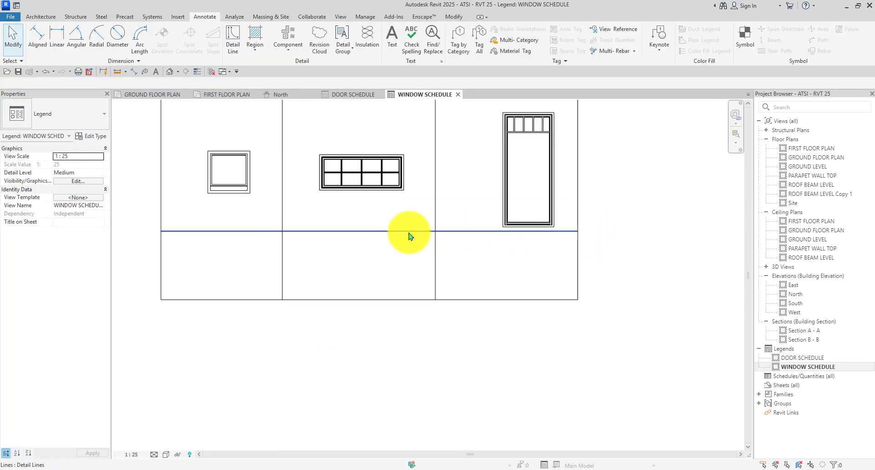
{"action": "left_click", "coordinate": [409, 231]}
{"action": "key", "text": "Down"}
{"action": "key", "text": "Down"}
{"action": "key", "text": "Down"}
{"action": "key", "text": "Down"}
{"action": "scroll", "coordinate": [409, 231], "scroll_direction": "down", "scroll_amount": 2}
{"action": "key", "text": "Down"}
{"action": "key", "text": "Down"}
{"action": "key", "text": "Down"}
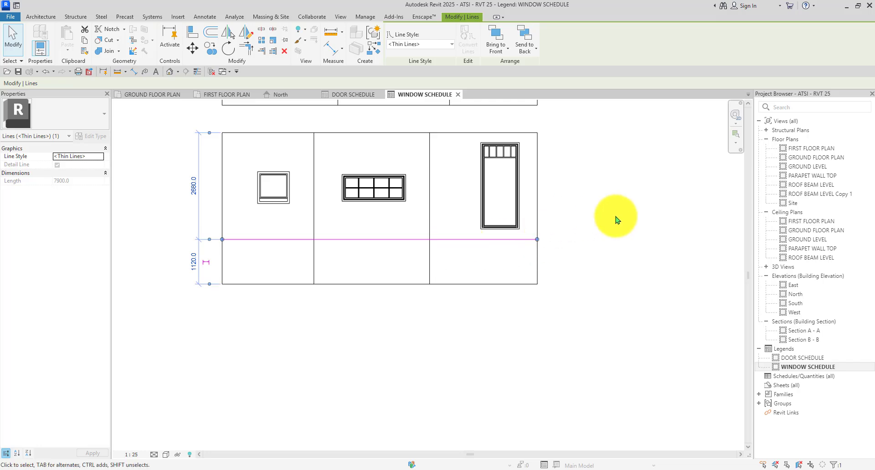
{"action": "left_click", "coordinate": [615, 219]}
{"action": "scroll", "coordinate": [604, 226], "scroll_direction": "up", "scroll_amount": 1}
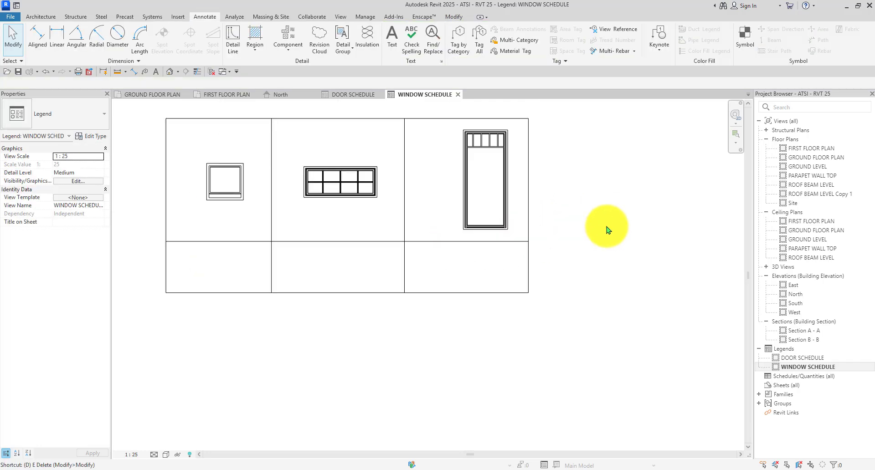
With Detail Line, draw three vertical dividers in the first label strip, discarding one stray line.
{"action": "key", "text": "l"}
{"action": "scroll", "coordinate": [450, 246], "scroll_direction": "down", "scroll_amount": 3}
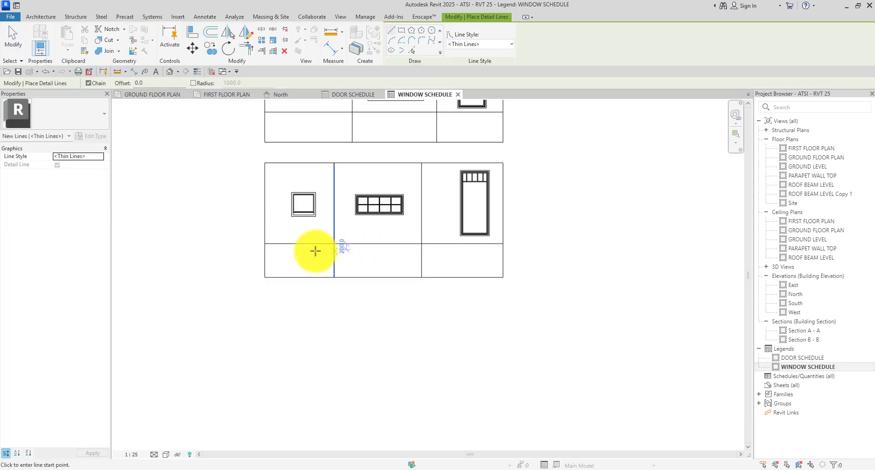
{"action": "scroll", "coordinate": [283, 251], "scroll_direction": "up", "scroll_amount": 4}
{"action": "left_click", "coordinate": [276, 238]}
{"action": "key", "text": "Escape"}
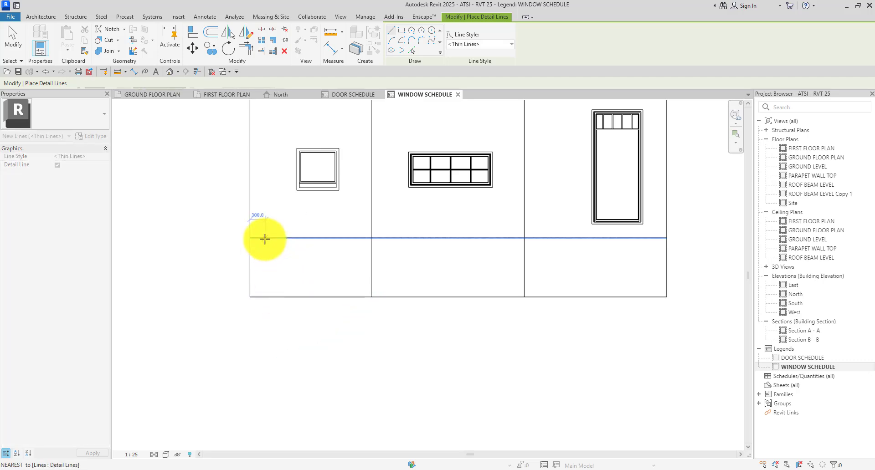
{"action": "scroll", "coordinate": [277, 236], "scroll_direction": "up", "scroll_amount": 2}
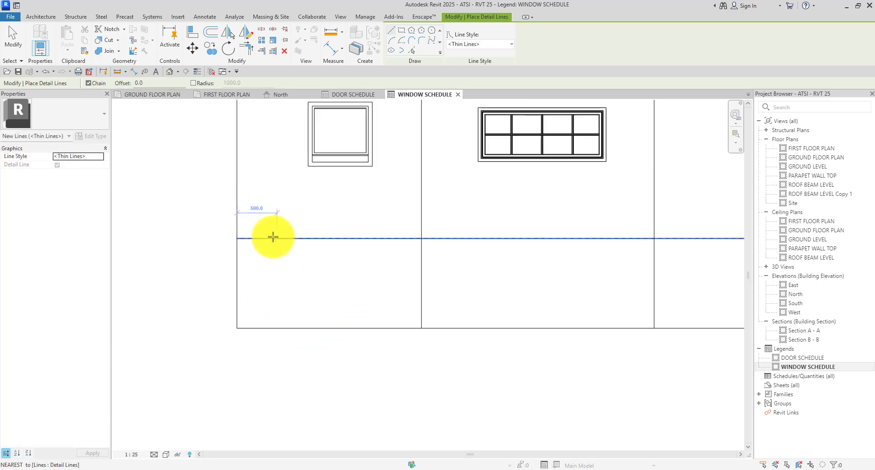
{"action": "left_click", "coordinate": [270, 237]}
{"action": "left_click", "coordinate": [270, 328]}
{"action": "key", "text": "Escape"}
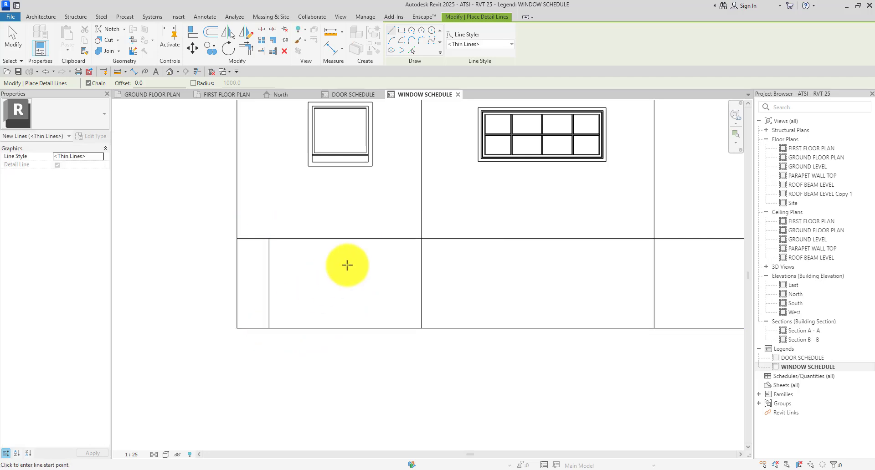
{"action": "left_click", "coordinate": [390, 238]}
{"action": "left_click", "coordinate": [389, 328]}
{"action": "key", "text": "Escape"}
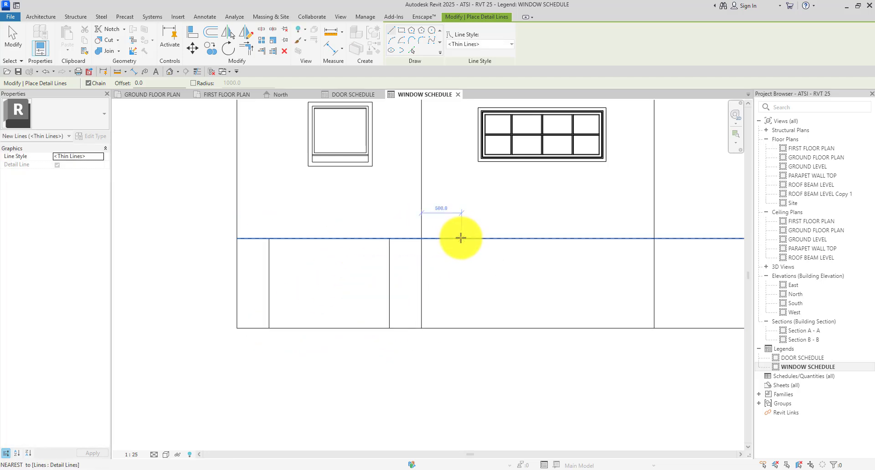
{"action": "left_click", "coordinate": [454, 238]}
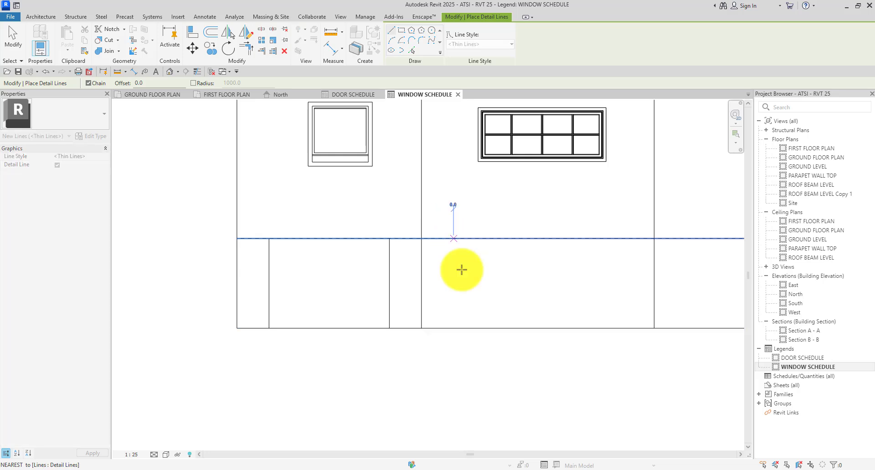
{"action": "left_click", "coordinate": [453, 328]}
{"action": "key", "text": "Escape"}
Add three more vertical dividers to the right-hand cells of that label strip.
{"action": "middle_click_drag", "start_coordinate": [634, 241], "coordinate": [563, 235]}
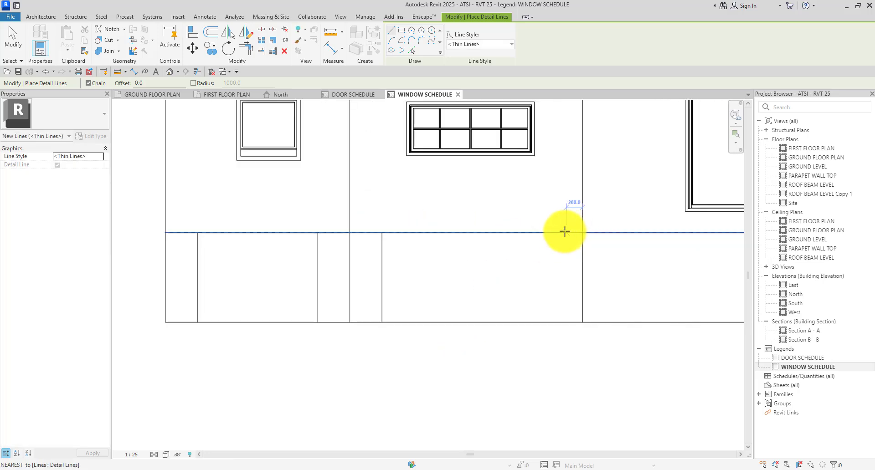
{"action": "left_click", "coordinate": [551, 232]}
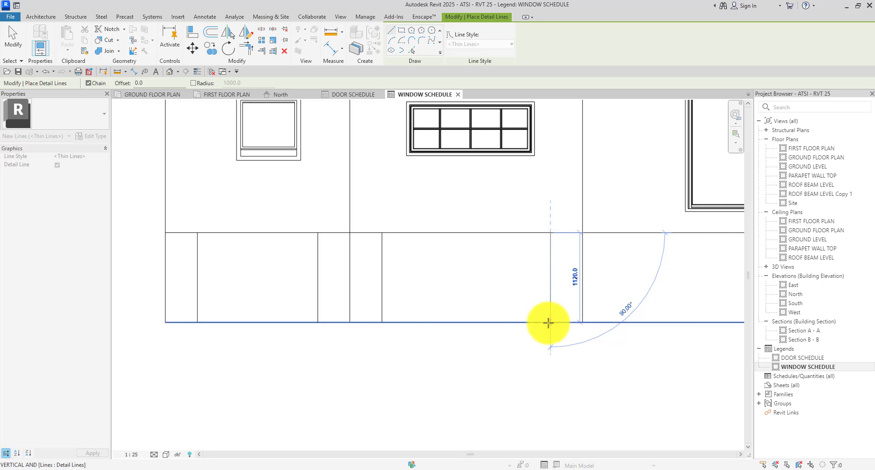
{"action": "left_click", "coordinate": [548, 323]}
{"action": "key", "text": "Escape"}
{"action": "scroll", "coordinate": [548, 221], "scroll_direction": "up", "scroll_amount": 2}
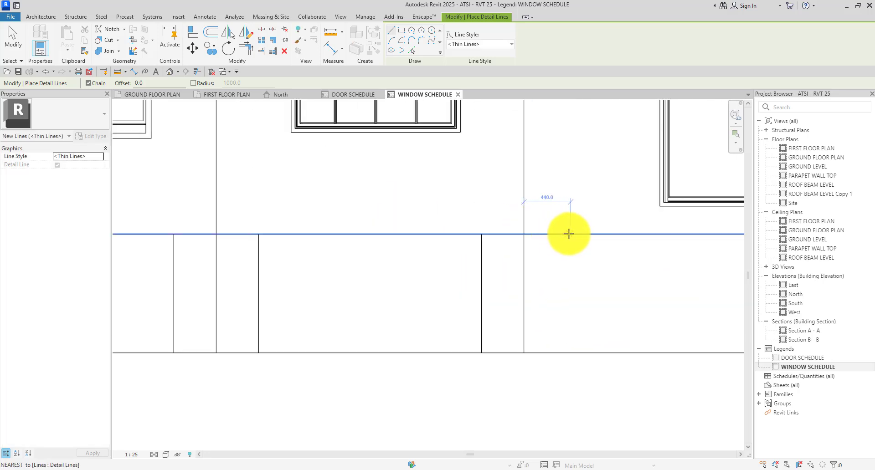
{"action": "left_click", "coordinate": [566, 233]}
{"action": "scroll", "coordinate": [566, 236], "scroll_direction": "down", "scroll_amount": 2}
{"action": "left_click", "coordinate": [566, 303]}
{"action": "key", "text": "Escape"}
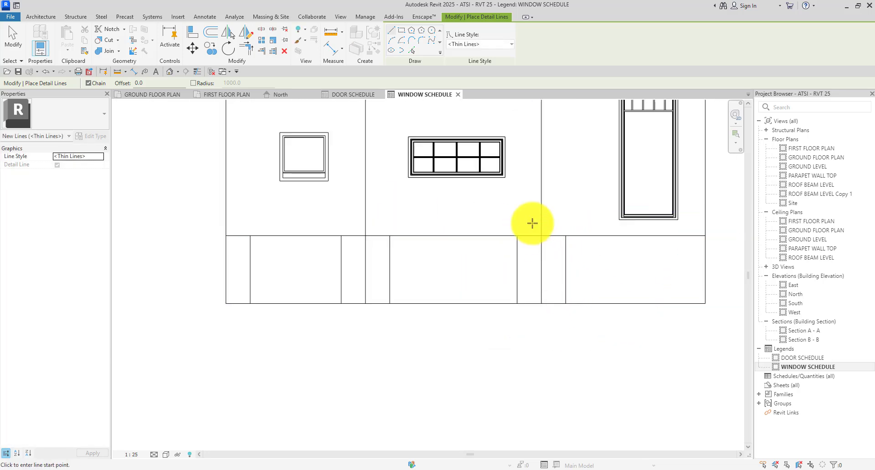
{"action": "scroll", "coordinate": [568, 227], "scroll_direction": "down", "scroll_amount": 3}
{"action": "middle_click_drag", "start_coordinate": [552, 302], "coordinate": [376, 343]}
{"action": "scroll", "coordinate": [437, 306], "scroll_direction": "up", "scroll_amount": 4}
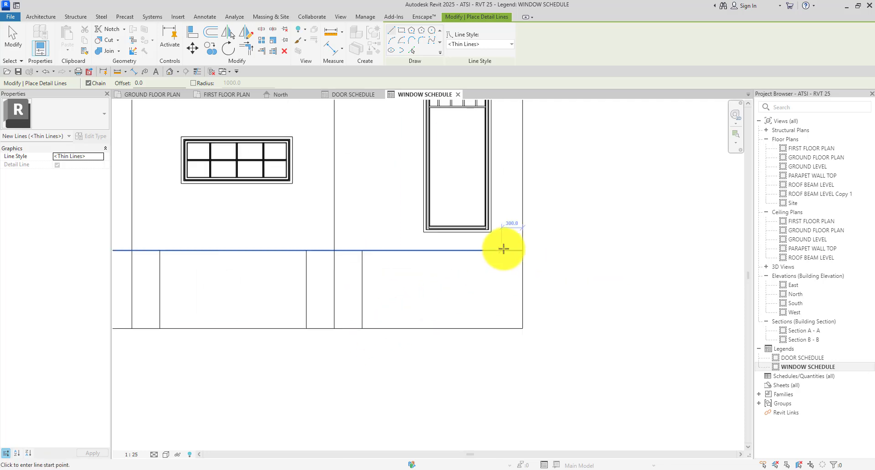
{"action": "left_click", "coordinate": [494, 249]}
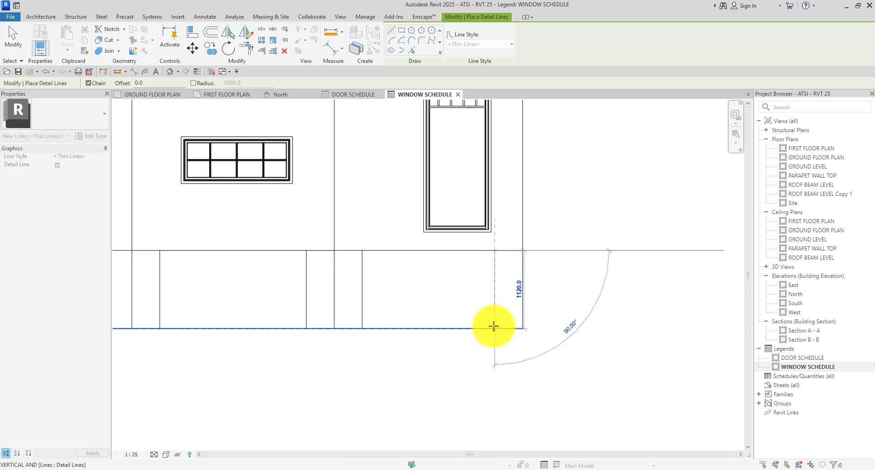
{"action": "left_click", "coordinate": [494, 327]}
{"action": "key", "text": "Escape"}
{"action": "scroll", "coordinate": [509, 309], "scroll_direction": "down", "scroll_amount": 4}
{"action": "scroll", "coordinate": [334, 176], "scroll_direction": "up", "scroll_amount": 3}
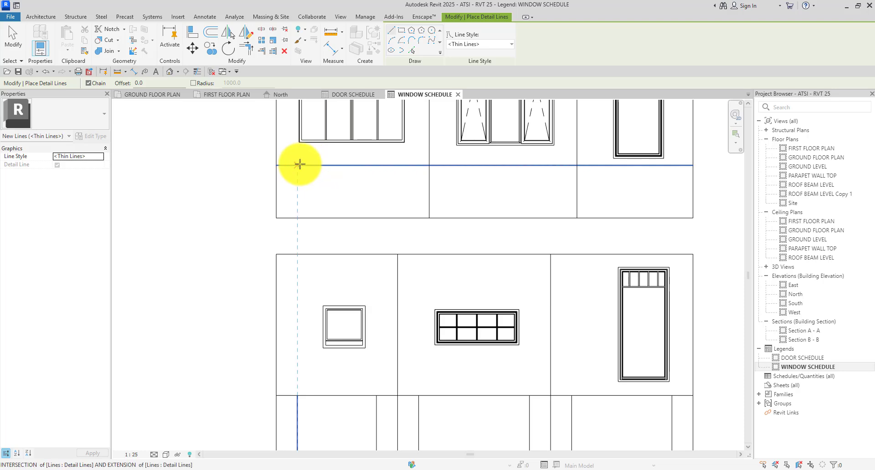
{"action": "scroll", "coordinate": [299, 164], "scroll_direction": "up", "scroll_amount": 2}
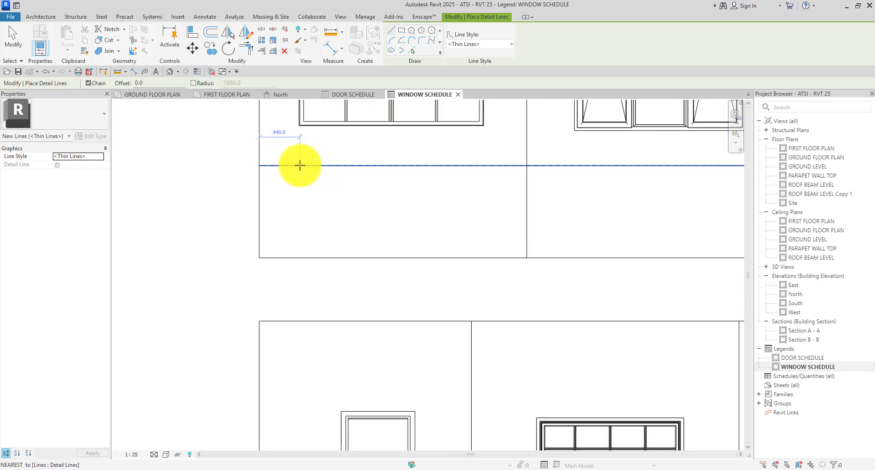
{"action": "scroll", "coordinate": [301, 165], "scroll_direction": "down", "scroll_amount": 2}
Subdivide the other label strip with six vertical dividers under the left, middle and right windows.
{"action": "left_click", "coordinate": [300, 167]}
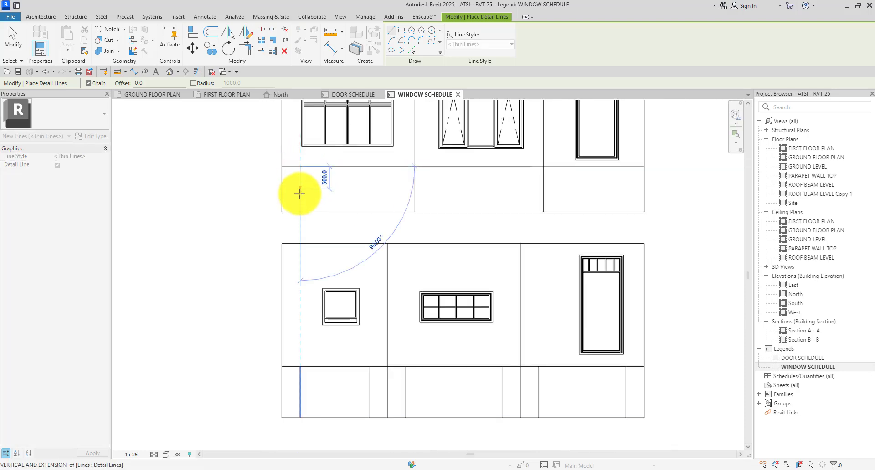
{"action": "left_click", "coordinate": [300, 212]}
{"action": "key", "text": "Escape"}
{"action": "scroll", "coordinate": [410, 167], "scroll_direction": "up", "scroll_amount": 2}
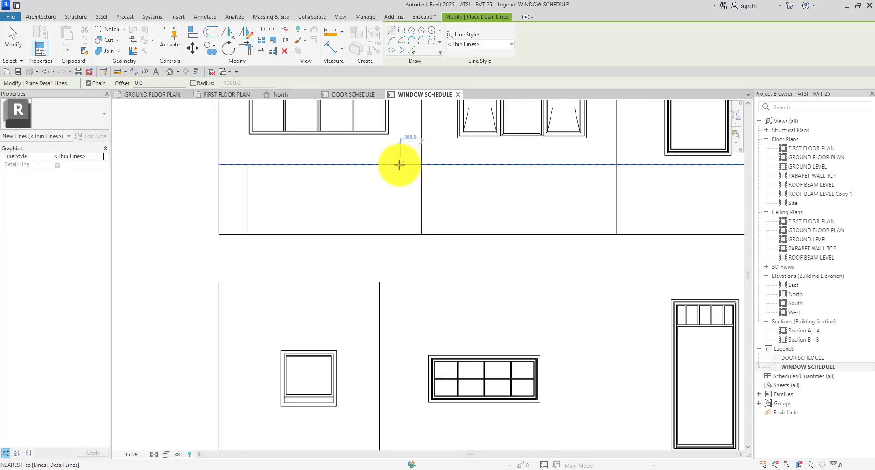
{"action": "left_click", "coordinate": [395, 164]}
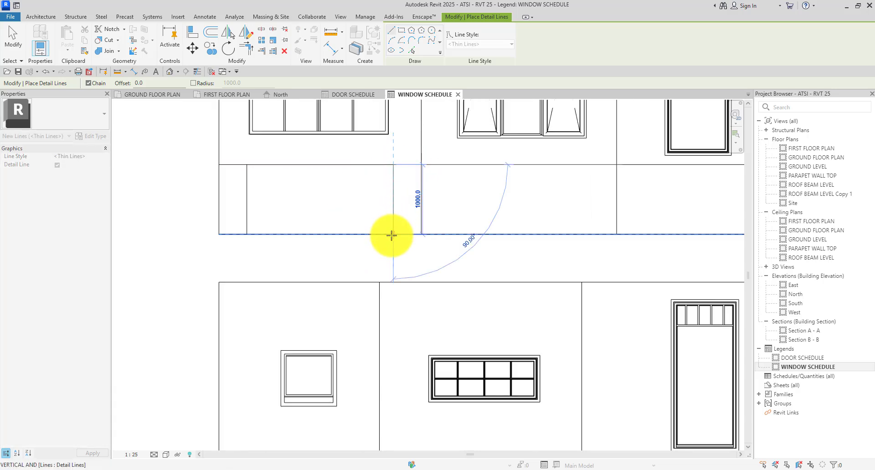
{"action": "left_click", "coordinate": [392, 235]}
{"action": "key", "text": "Escape"}
{"action": "left_click", "coordinate": [450, 164]}
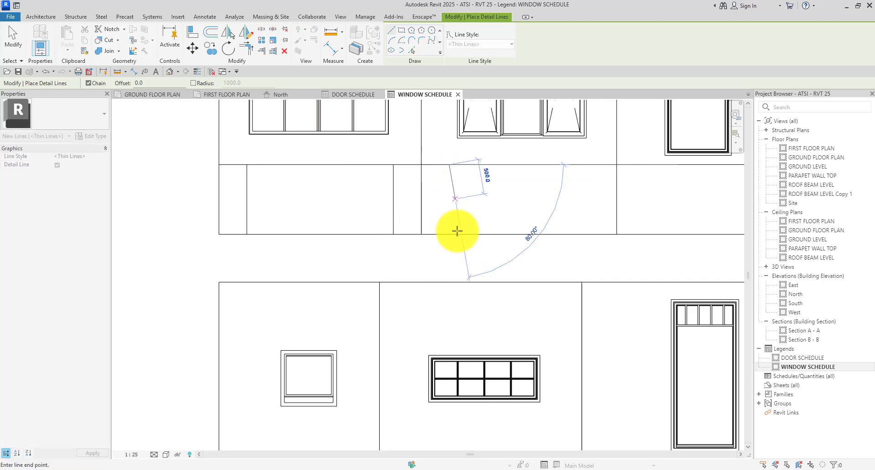
{"action": "left_click", "coordinate": [512, 234]}
{"action": "key", "text": "Escape"}
{"action": "scroll", "coordinate": [471, 202], "scroll_direction": "down", "scroll_amount": 2}
{"action": "scroll", "coordinate": [471, 202], "scroll_direction": "up", "scroll_amount": 4}
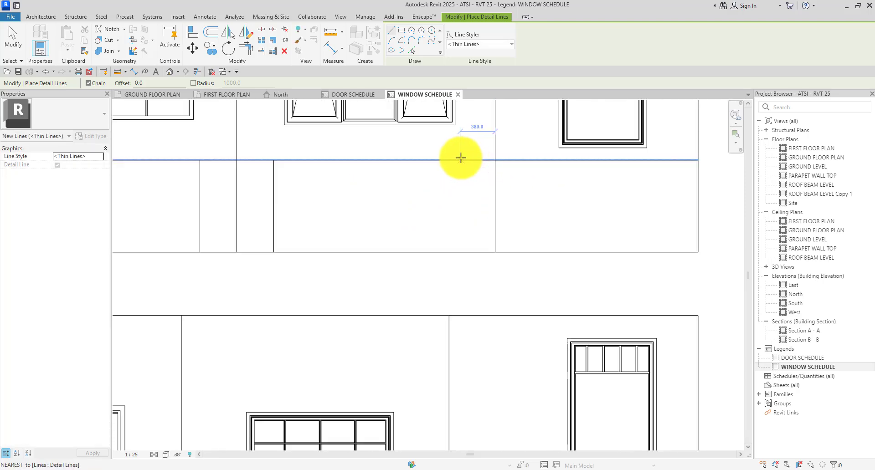
{"action": "left_click", "coordinate": [458, 158]}
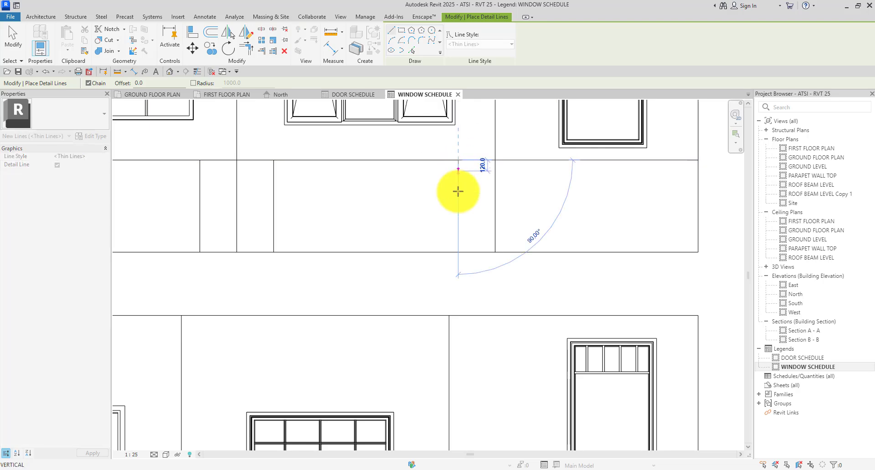
{"action": "left_click", "coordinate": [458, 252]}
{"action": "key", "text": "Escape"}
{"action": "scroll", "coordinate": [400, 180], "scroll_direction": "down", "scroll_amount": 1}
{"action": "scroll", "coordinate": [475, 165], "scroll_direction": "up", "scroll_amount": 1}
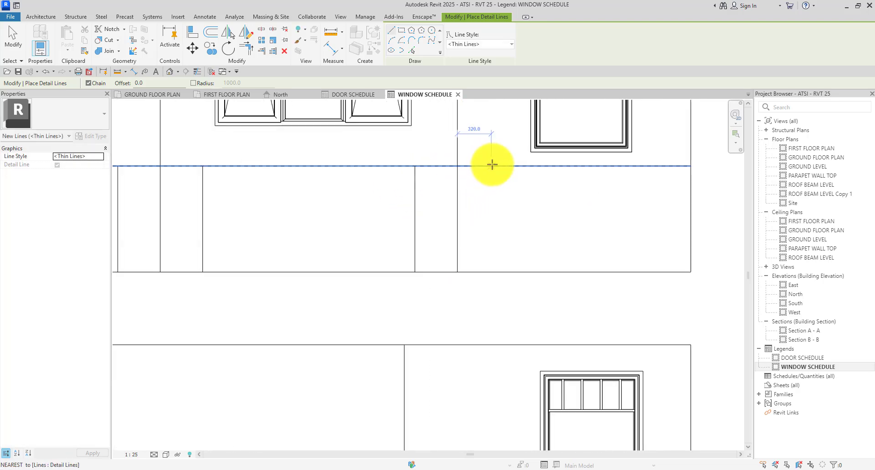
{"action": "left_click", "coordinate": [500, 166]}
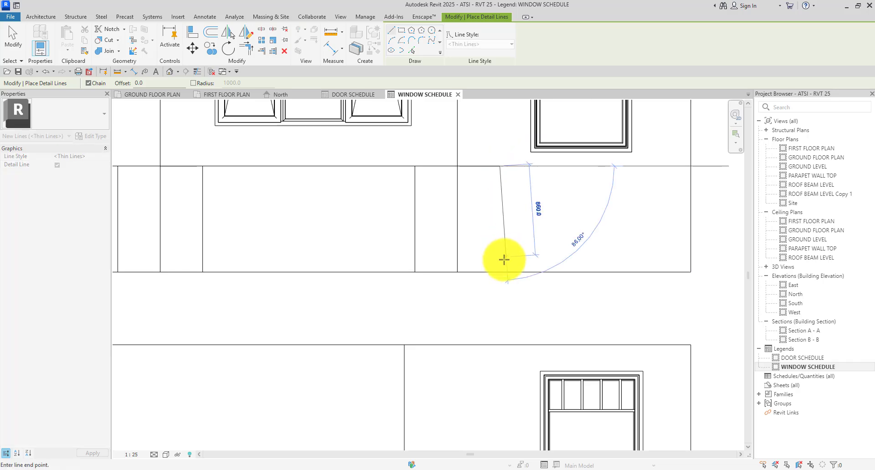
{"action": "left_click", "coordinate": [500, 272]}
{"action": "key", "text": "Escape"}
{"action": "scroll", "coordinate": [500, 190], "scroll_direction": "down", "scroll_amount": 1}
{"action": "scroll", "coordinate": [576, 185], "scroll_direction": "up", "scroll_amount": 1}
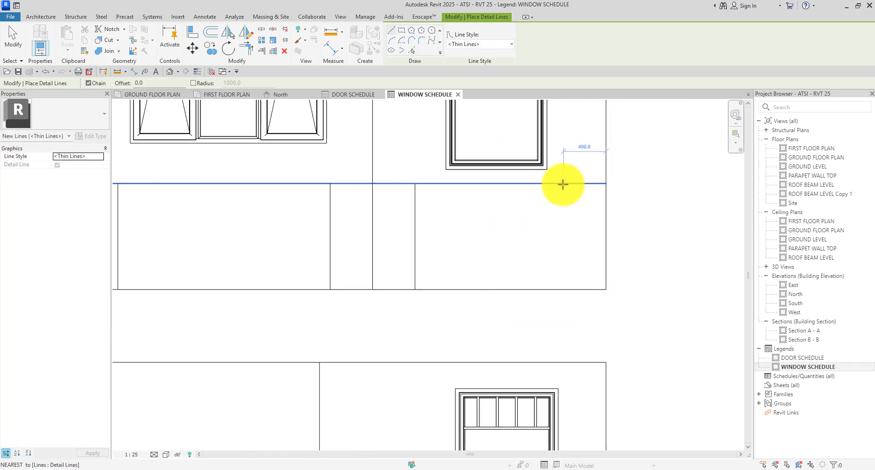
{"action": "left_click", "coordinate": [562, 184]}
{"action": "left_click", "coordinate": [562, 289]}
{"action": "key", "text": "Escape"}
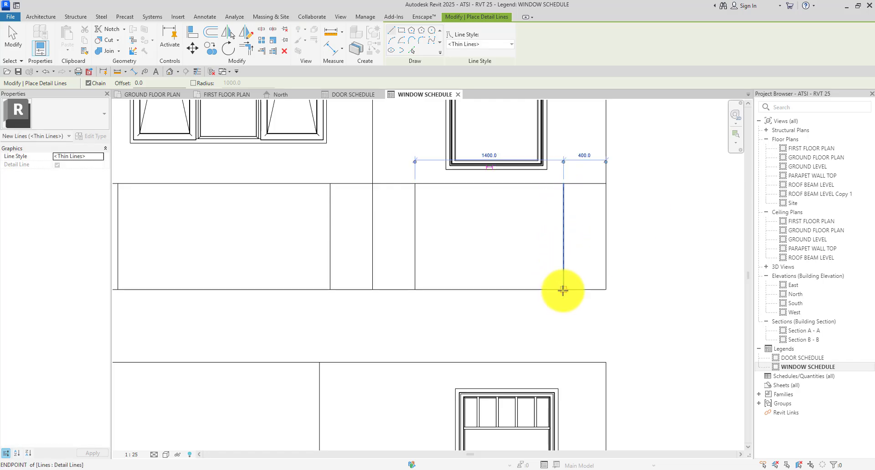
{"action": "scroll", "coordinate": [497, 235], "scroll_direction": "down", "scroll_amount": 1}
{"action": "key", "text": "Escape"}
{"action": "scroll", "coordinate": [497, 235], "scroll_direction": "down", "scroll_amount": 2}
Using DL, halve the three upper-row label cells with mid-height horizontal detail lines.
{"action": "scroll", "coordinate": [524, 239], "scroll_direction": "up", "scroll_amount": 1}
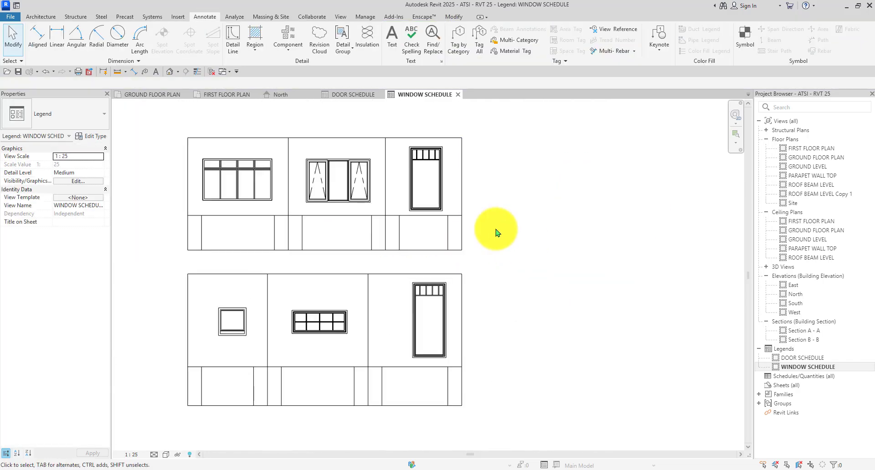
{"action": "scroll", "coordinate": [496, 231], "scroll_direction": "down", "scroll_amount": 1}
{"action": "key", "text": "d"}
{"action": "key", "text": "l"}
{"action": "scroll", "coordinate": [223, 234], "scroll_direction": "up", "scroll_amount": 5}
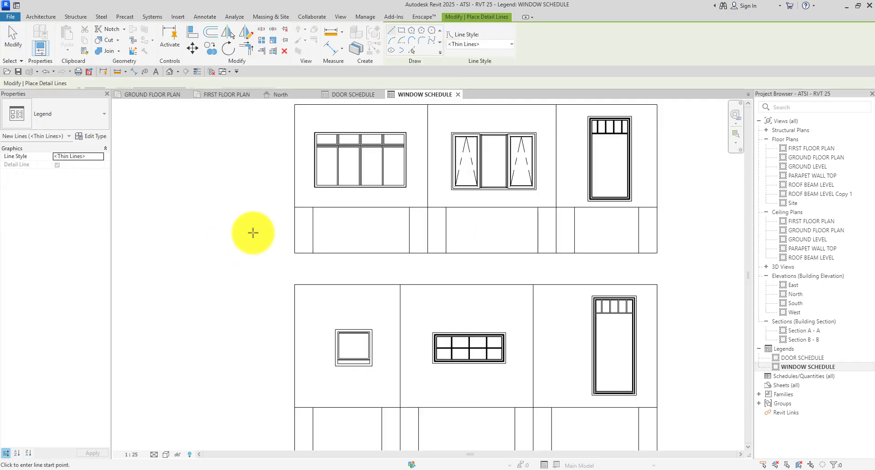
{"action": "left_click", "coordinate": [326, 230]}
{"action": "left_click", "coordinate": [436, 230]}
{"action": "key", "text": "Escape"}
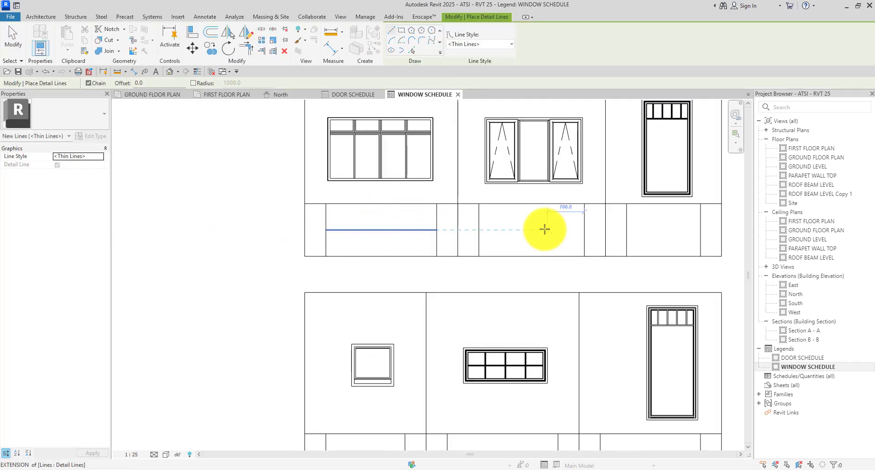
{"action": "left_click", "coordinate": [478, 230]}
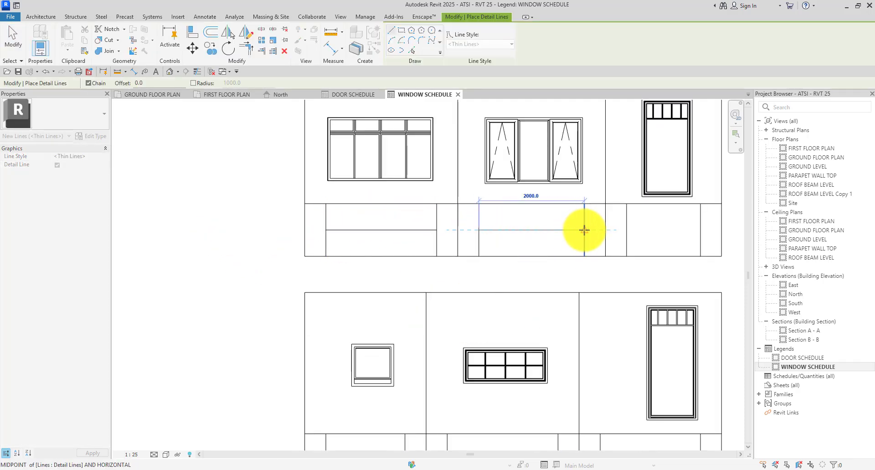
{"action": "left_click", "coordinate": [584, 230]}
{"action": "key", "text": "Escape"}
{"action": "scroll", "coordinate": [240, 220], "scroll_direction": "down", "scroll_amount": 4}
{"action": "scroll", "coordinate": [400, 225], "scroll_direction": "up", "scroll_amount": 4}
{"action": "scroll", "coordinate": [446, 226], "scroll_direction": "up", "scroll_amount": 1}
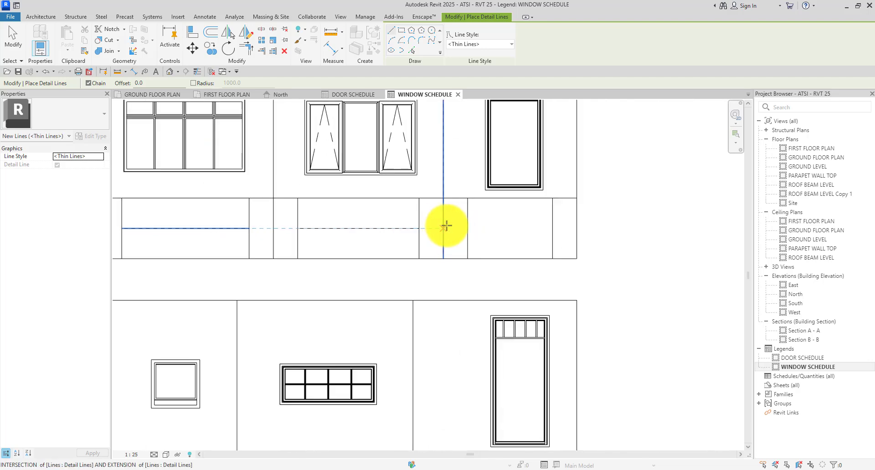
{"action": "left_click", "coordinate": [467, 228]}
{"action": "left_click", "coordinate": [552, 228]}
{"action": "key", "text": "Escape"}
{"action": "scroll", "coordinate": [470, 217], "scroll_direction": "down", "scroll_amount": 4}
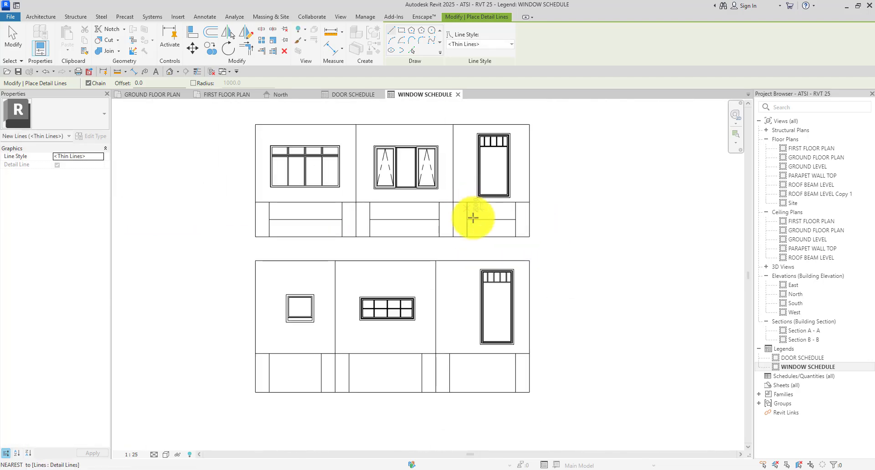
{"action": "scroll", "coordinate": [255, 359], "scroll_direction": "up", "scroll_amount": 4}
Halve the three lower-row label cells with horizontal lines, then exit the line tool.
{"action": "left_click", "coordinate": [276, 384]}
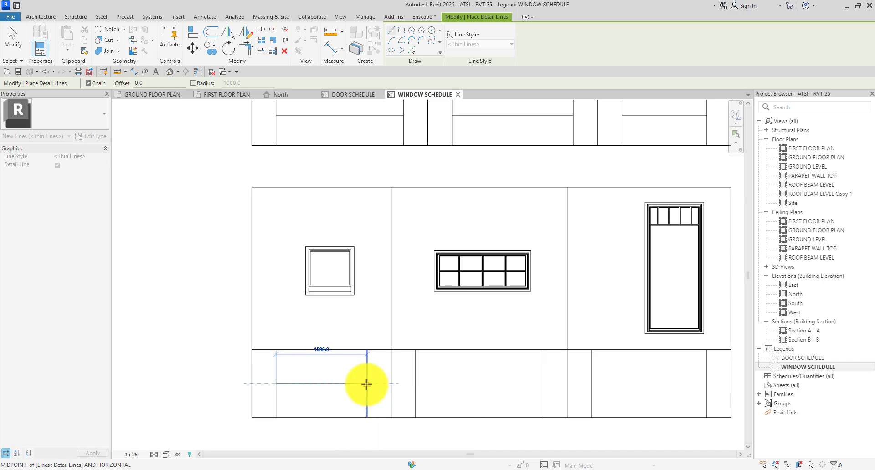
{"action": "left_click", "coordinate": [368, 383]}
{"action": "key", "text": "Escape"}
{"action": "left_click", "coordinate": [418, 384]}
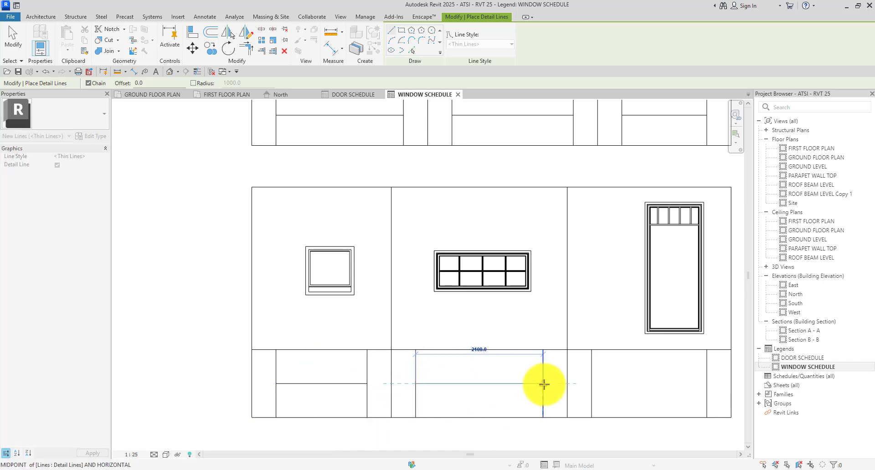
{"action": "left_click", "coordinate": [543, 384]}
{"action": "key", "text": "Escape"}
{"action": "left_click", "coordinate": [592, 383]}
{"action": "scroll", "coordinate": [497, 357], "scroll_direction": "down", "scroll_amount": 2}
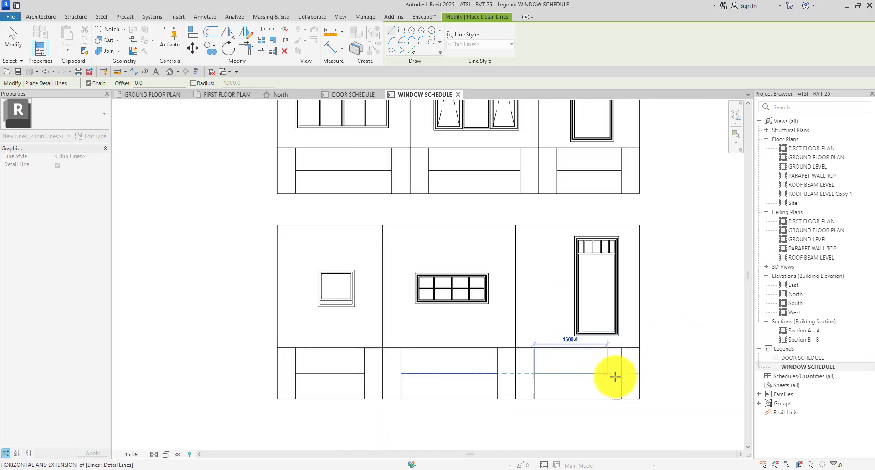
{"action": "left_click", "coordinate": [620, 375]}
{"action": "key", "text": "Escape"}
{"action": "key", "text": "Escape"}
{"action": "scroll", "coordinate": [404, 299], "scroll_direction": "down", "scroll_amount": 2}
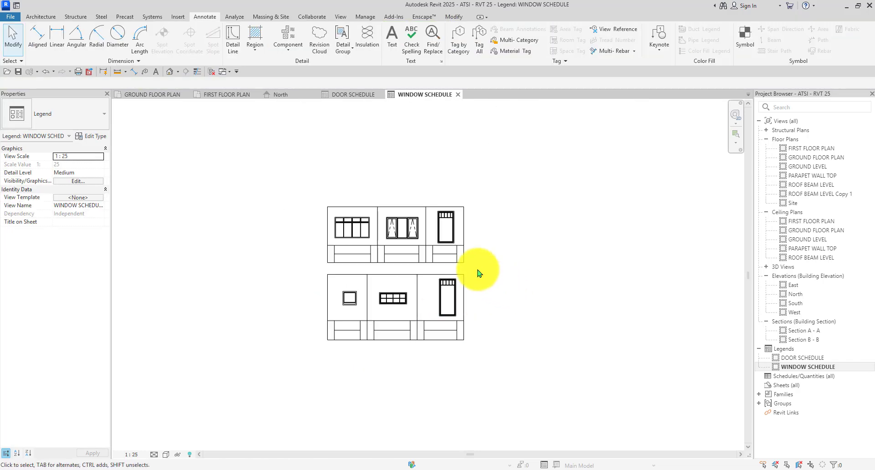
{"action": "scroll", "coordinate": [487, 273], "scroll_direction": "up", "scroll_amount": 2}
{"action": "scroll", "coordinate": [481, 219], "scroll_direction": "down", "scroll_amount": 4}
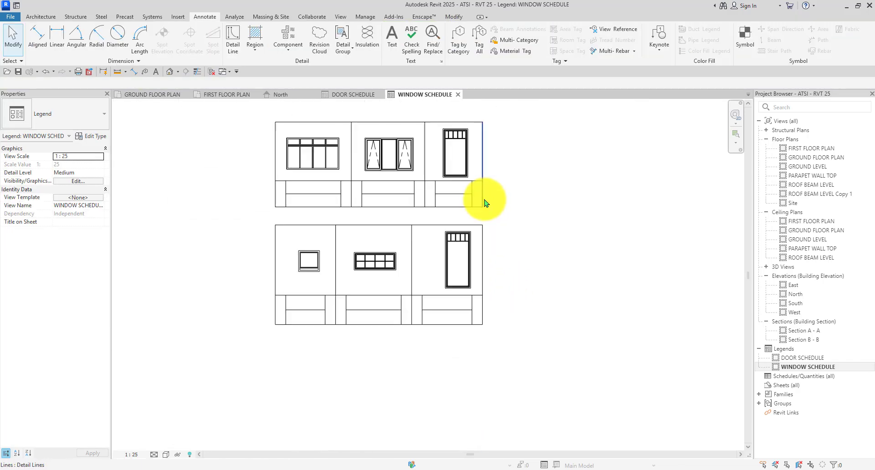
Return to the DOOR SCHEDULE legend and start Text, listing types 2.5mm Arial to 7mm Arial.
{"action": "left_click", "coordinate": [357, 94]}
{"action": "scroll", "coordinate": [214, 182], "scroll_direction": "up", "scroll_amount": 4}
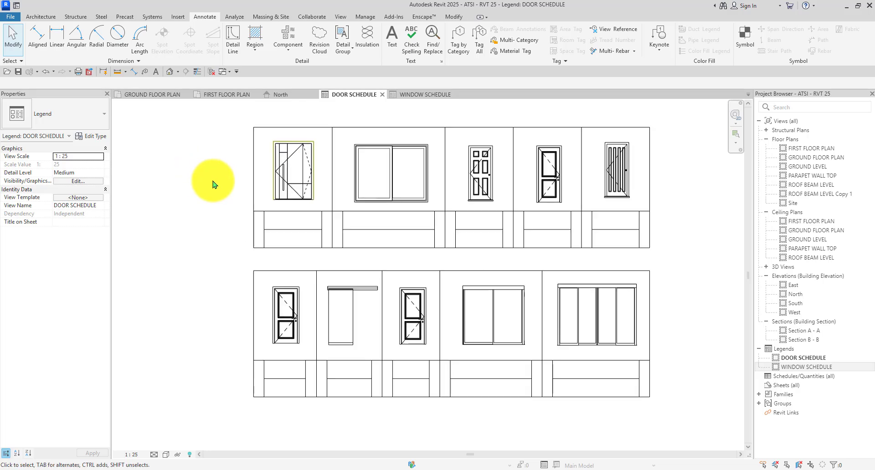
{"action": "left_click", "coordinate": [155, 72]}
{"action": "left_click", "coordinate": [72, 121]}
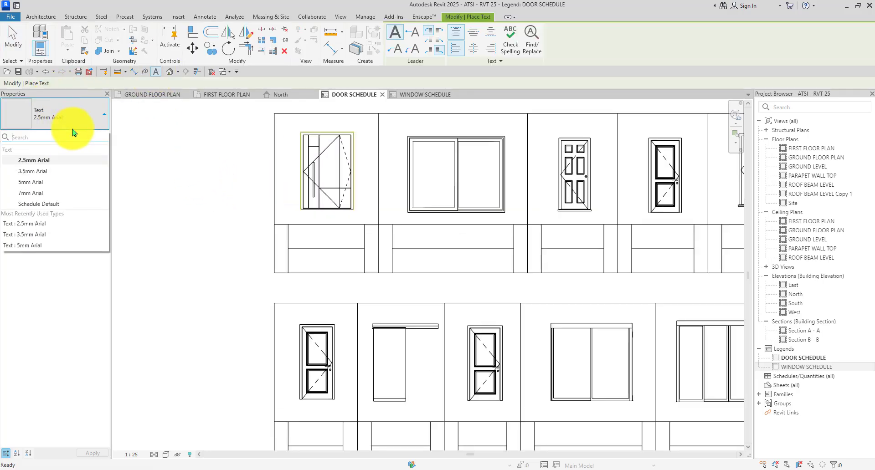
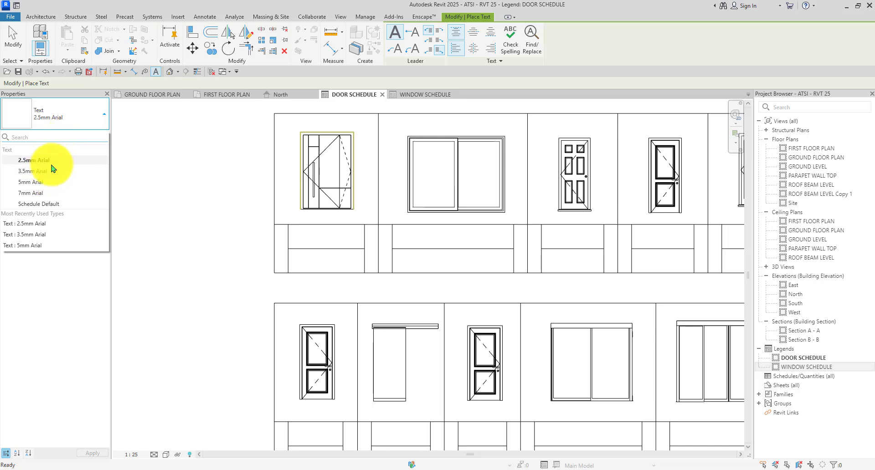
Place a 2.5mm Arial 'DESCRIPTION:' text note in the first door's upper label cell.
{"action": "left_click", "coordinate": [246, 237]}
{"action": "scroll", "coordinate": [246, 237], "scroll_direction": "up", "scroll_amount": 2}
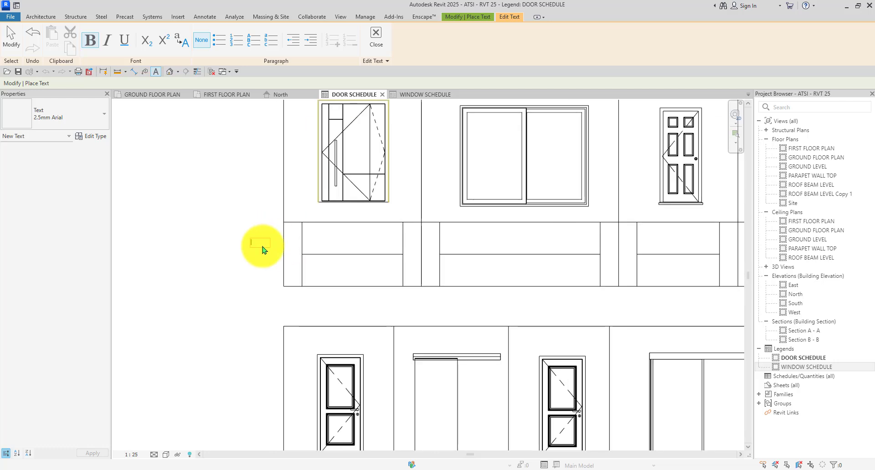
{"action": "scroll", "coordinate": [264, 246], "scroll_direction": "up", "scroll_amount": 1}
{"action": "key", "text": "Escape"}
{"action": "scroll", "coordinate": [322, 224], "scroll_direction": "up", "scroll_amount": 2}
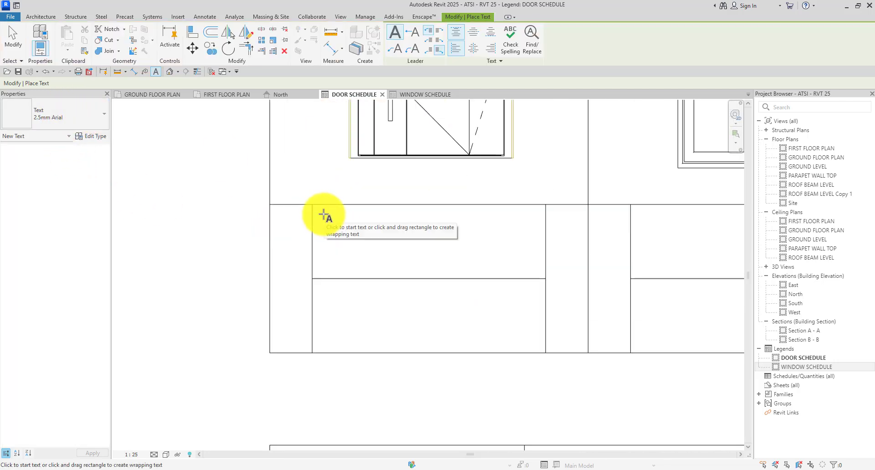
{"action": "left_click", "coordinate": [331, 215]}
{"action": "scroll", "coordinate": [334, 237], "scroll_direction": "down", "scroll_amount": 1}
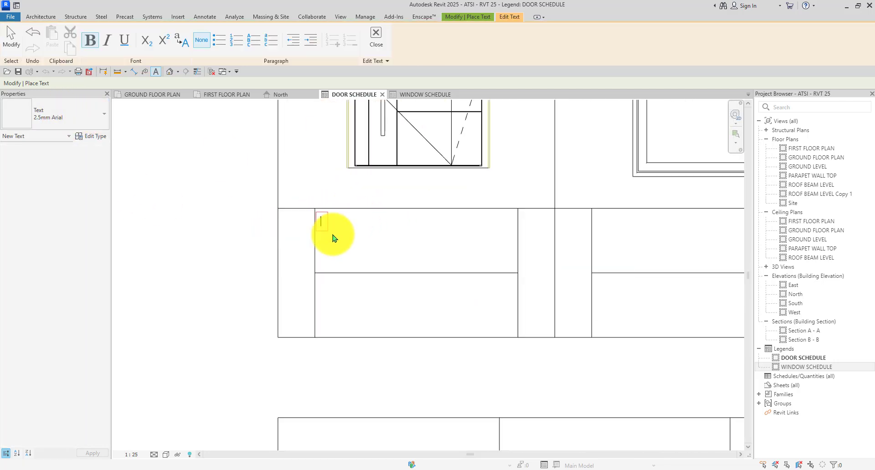
{"action": "scroll", "coordinate": [332, 238], "scroll_direction": "up", "scroll_amount": 2}
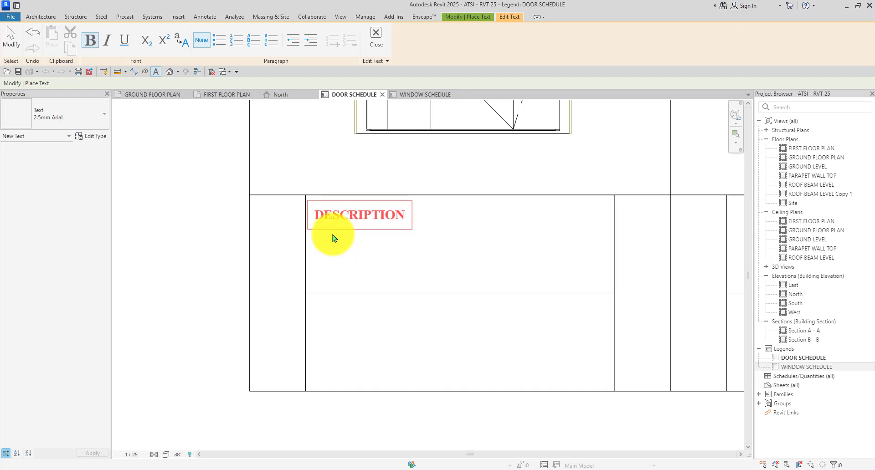
{"action": "left_click", "coordinate": [341, 238]}
{"action": "scroll", "coordinate": [337, 246], "scroll_direction": "down", "scroll_amount": 5}
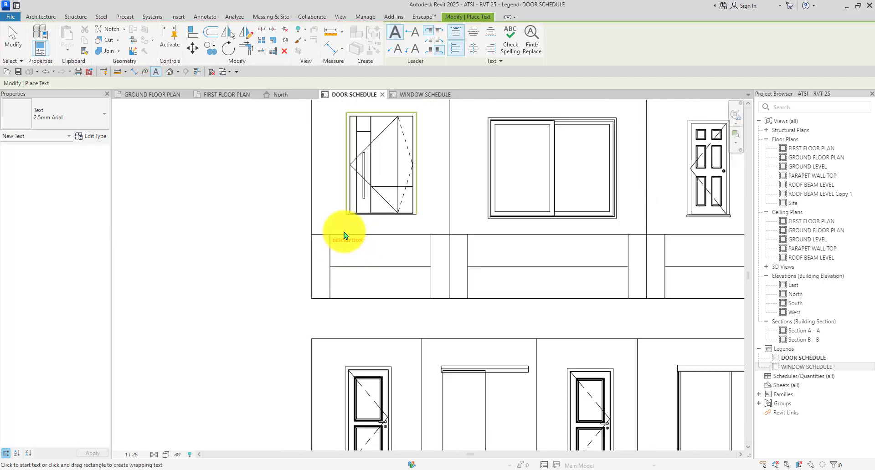
{"action": "key", "text": "Escape"}
{"action": "scroll", "coordinate": [344, 237], "scroll_direction": "up", "scroll_amount": 4}
{"action": "left_click", "coordinate": [340, 252]}
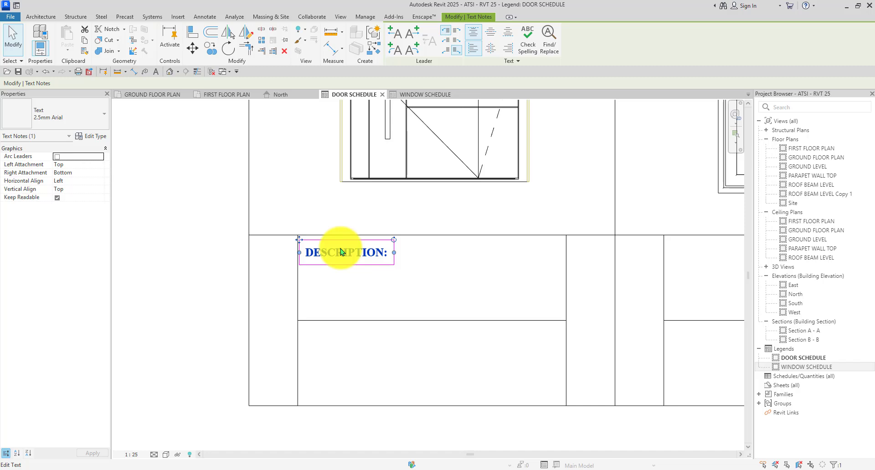
Using TX, add a 'LOCATION' text note in the cell below it.
{"action": "key", "text": "t"}
{"action": "key", "text": "x"}
{"action": "scroll", "coordinate": [307, 370], "scroll_direction": "down", "scroll_amount": 2}
{"action": "scroll", "coordinate": [339, 275], "scroll_direction": "up", "scroll_amount": 3}
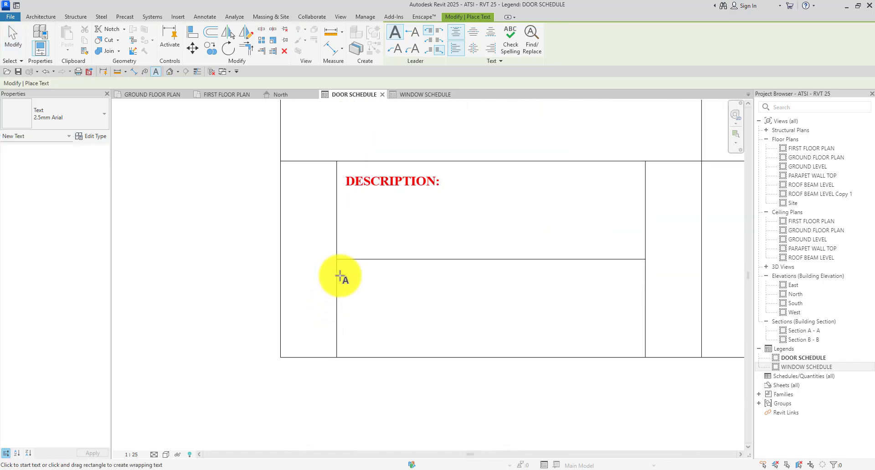
{"action": "left_click", "coordinate": [345, 272]}
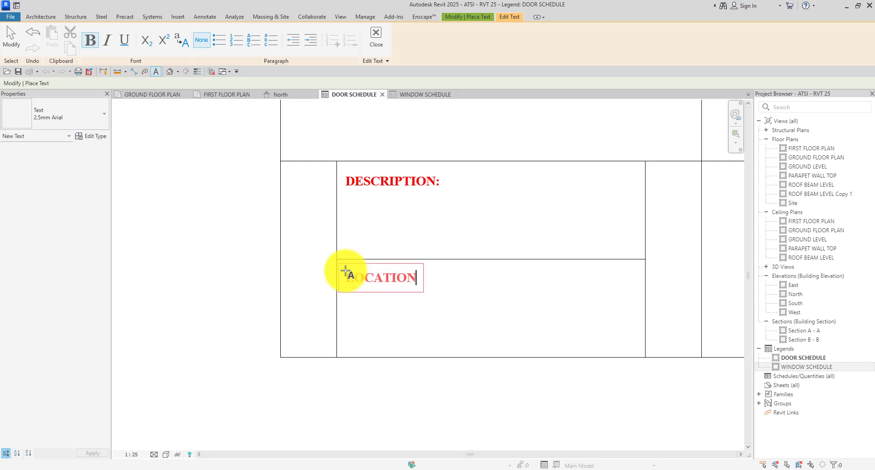
{"action": "scroll", "coordinate": [345, 272], "scroll_direction": "down", "scroll_amount": 2}
{"action": "left_click", "coordinate": [261, 268]}
{"action": "key", "text": "Escape"}
{"action": "key", "text": "Escape"}
{"action": "scroll", "coordinate": [283, 257], "scroll_direction": "down", "scroll_amount": 2}
{"action": "scroll", "coordinate": [346, 274], "scroll_direction": "up", "scroll_amount": 3}
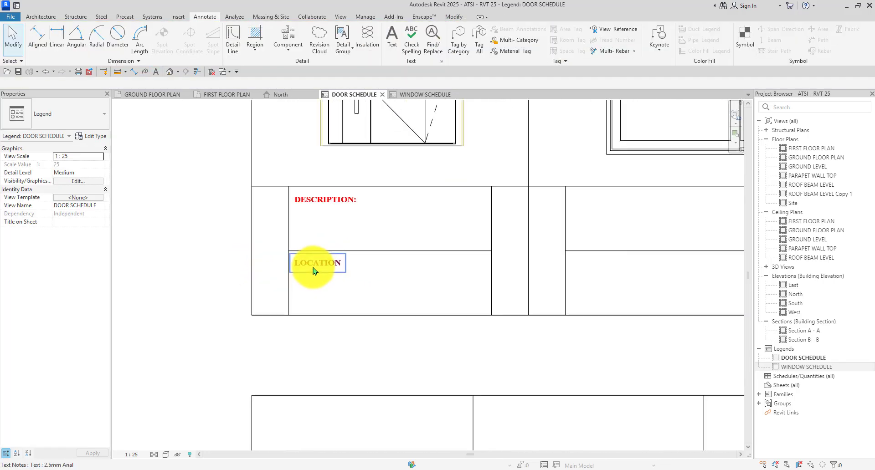
Select the DESCRIPTION: and LOCATION notes and start Copy with Multiple checked.
{"action": "left_click", "coordinate": [313, 271]}
{"action": "left_click", "coordinate": [318, 204], "text": "ctrl"}
{"action": "scroll", "coordinate": [319, 205], "scroll_direction": "down", "scroll_amount": 2}
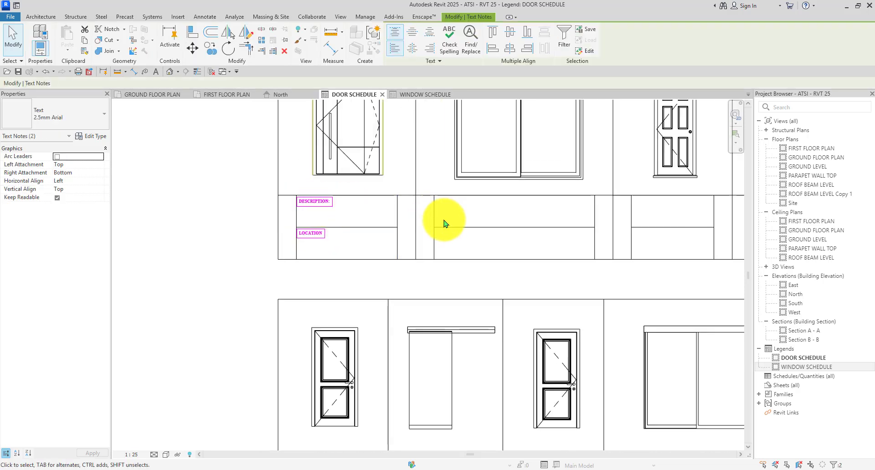
{"action": "scroll", "coordinate": [313, 211], "scroll_direction": "up", "scroll_amount": 3}
{"action": "scroll", "coordinate": [313, 210], "scroll_direction": "down", "scroll_amount": 1}
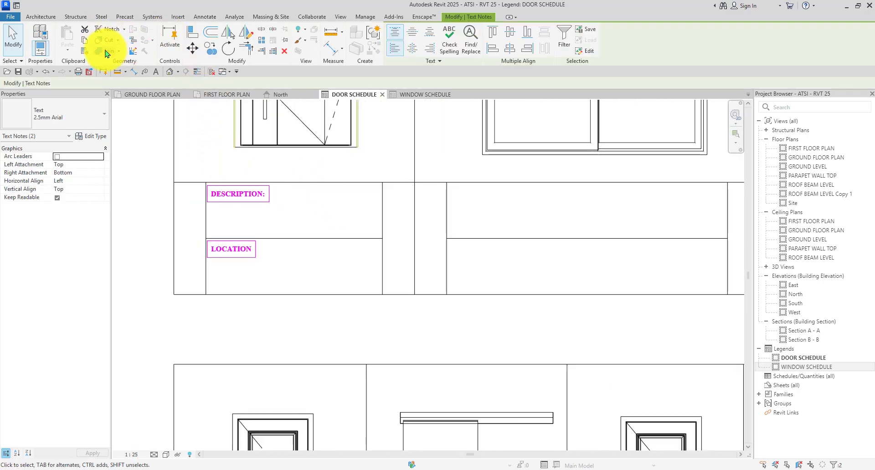
{"action": "left_click", "coordinate": [210, 49]}
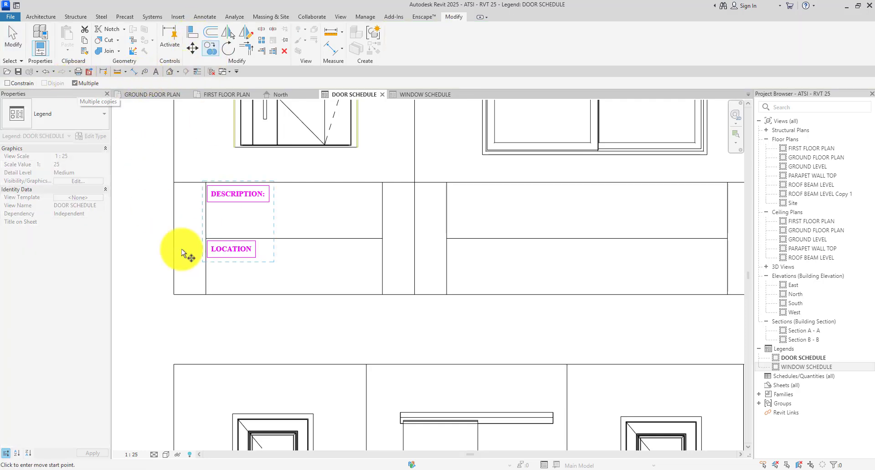
{"action": "scroll", "coordinate": [186, 253], "scroll_direction": "down", "scroll_amount": 2}
{"action": "scroll", "coordinate": [361, 203], "scroll_direction": "up", "scroll_amount": 3}
{"action": "scroll", "coordinate": [356, 210], "scroll_direction": "down", "scroll_amount": 3}
{"action": "scroll", "coordinate": [209, 212], "scroll_direction": "up", "scroll_amount": 2}
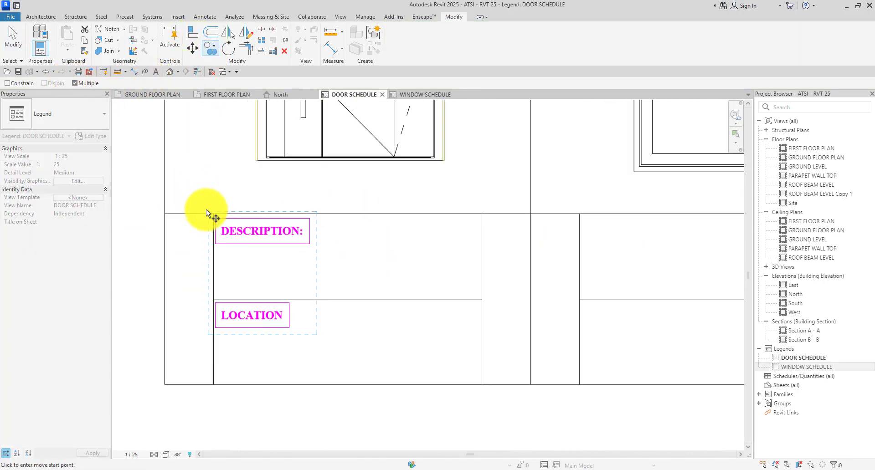
{"action": "scroll", "coordinate": [214, 215], "scroll_direction": "up", "scroll_amount": 2}
{"action": "scroll", "coordinate": [211, 214], "scroll_direction": "down", "scroll_amount": 3}
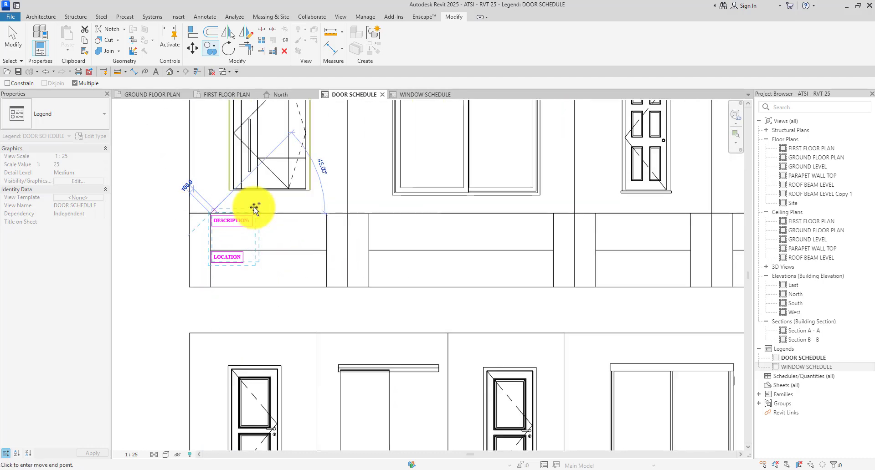
{"action": "scroll", "coordinate": [254, 205], "scroll_direction": "up", "scroll_amount": 2}
{"action": "scroll", "coordinate": [353, 213], "scroll_direction": "down", "scroll_amount": 3}
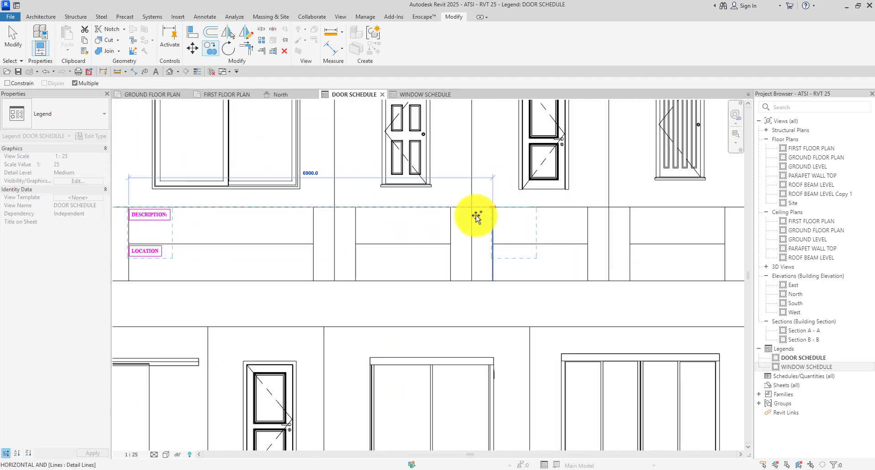
{"action": "scroll", "coordinate": [358, 213], "scroll_direction": "up", "scroll_amount": 3}
{"action": "scroll", "coordinate": [318, 194], "scroll_direction": "down", "scroll_amount": 3}
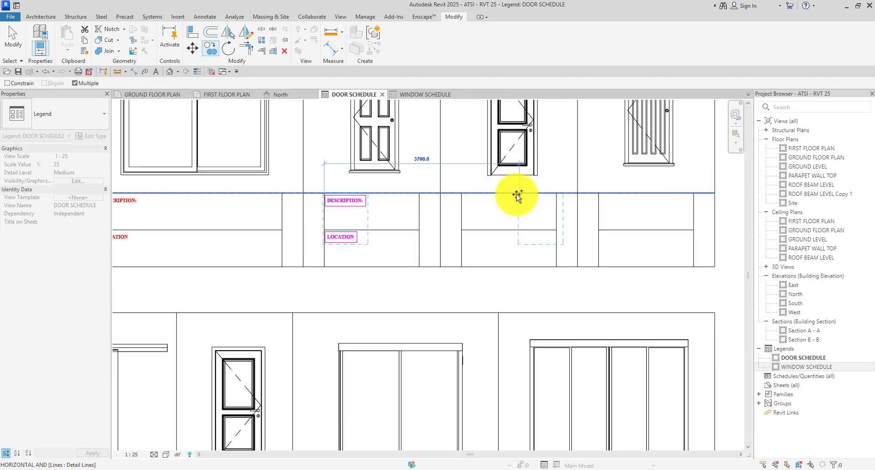
{"action": "scroll", "coordinate": [422, 192], "scroll_direction": "up", "scroll_amount": 3}
{"action": "scroll", "coordinate": [387, 195], "scroll_direction": "down", "scroll_amount": 3}
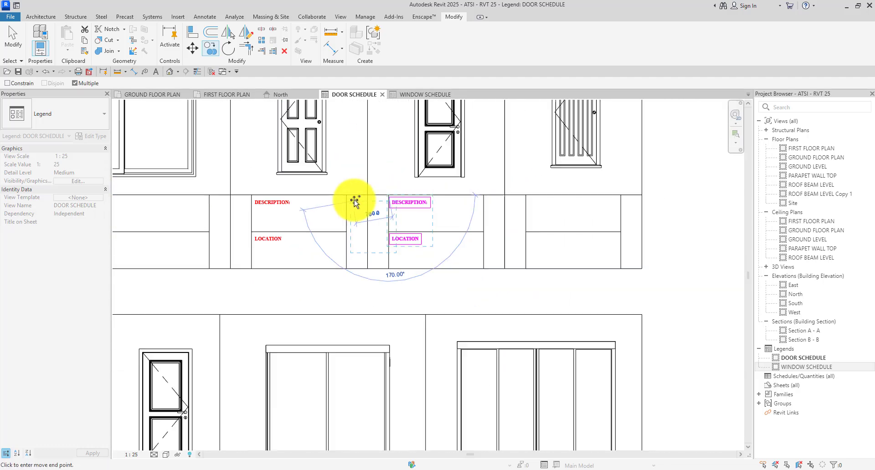
{"action": "scroll", "coordinate": [458, 201], "scroll_direction": "up", "scroll_amount": 2}
{"action": "scroll", "coordinate": [457, 201], "scroll_direction": "down", "scroll_amount": 4}
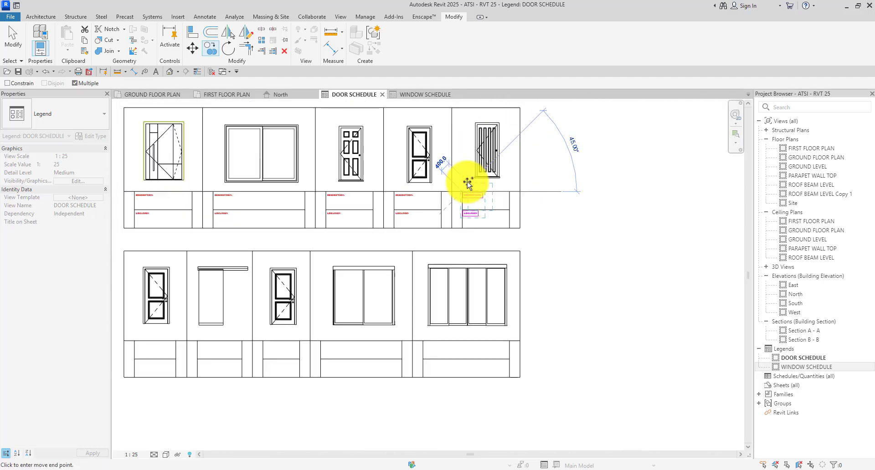
{"action": "scroll", "coordinate": [324, 266], "scroll_direction": "up", "scroll_amount": 4}
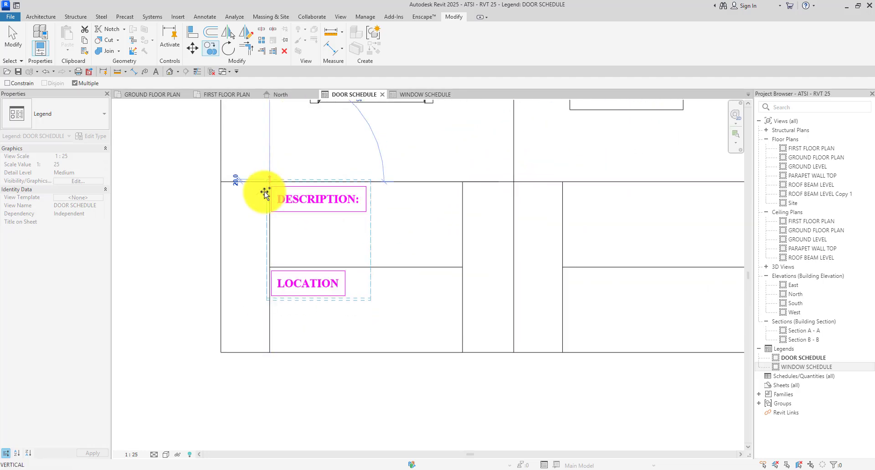
{"action": "scroll", "coordinate": [319, 192], "scroll_direction": "down", "scroll_amount": 4}
{"action": "scroll", "coordinate": [364, 188], "scroll_direction": "up", "scroll_amount": 4}
Place copies of both labels beneath four more doors across the two legend rows.
{"action": "left_click", "coordinate": [369, 189]}
{"action": "scroll", "coordinate": [342, 190], "scroll_direction": "down", "scroll_amount": 4}
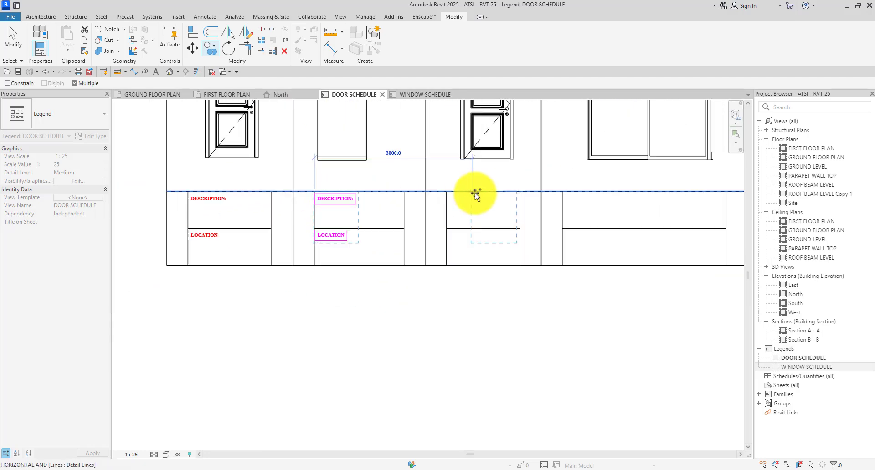
{"action": "scroll", "coordinate": [475, 195], "scroll_direction": "up", "scroll_amount": 3}
{"action": "left_click", "coordinate": [414, 189]}
{"action": "scroll", "coordinate": [406, 192], "scroll_direction": "down", "scroll_amount": 3}
{"action": "scroll", "coordinate": [498, 190], "scroll_direction": "up", "scroll_amount": 4}
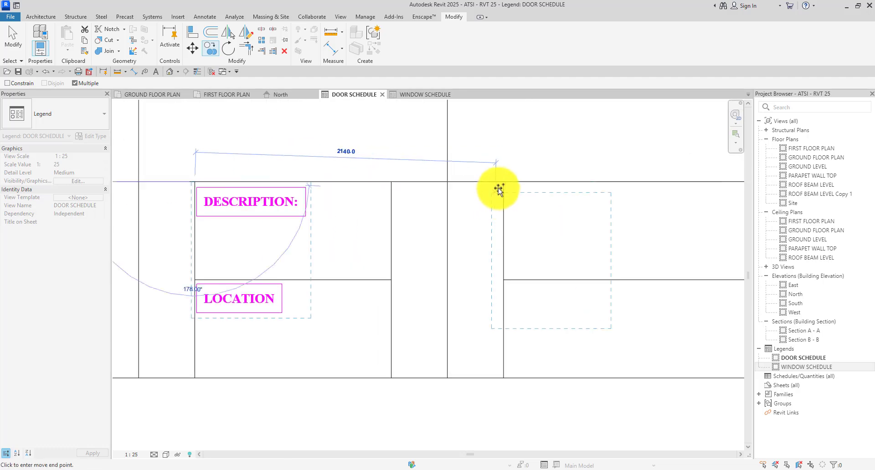
{"action": "left_click", "coordinate": [503, 181]}
{"action": "scroll", "coordinate": [313, 205], "scroll_direction": "down", "scroll_amount": 5}
{"action": "scroll", "coordinate": [546, 197], "scroll_direction": "up", "scroll_amount": 4}
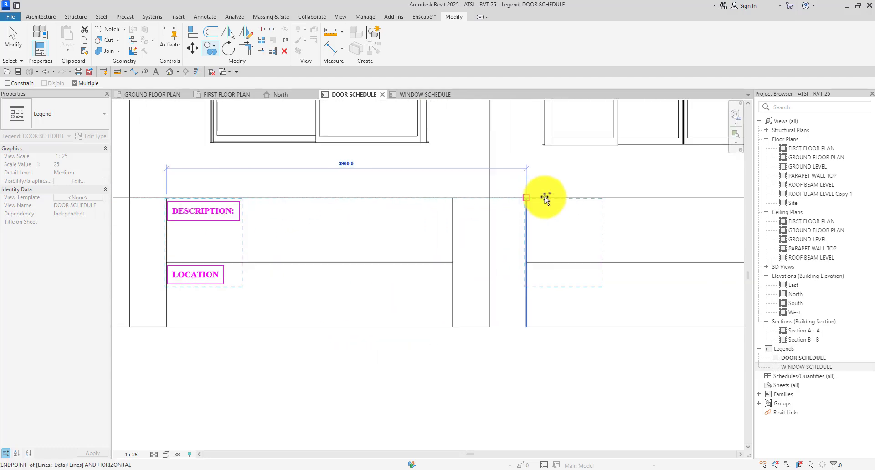
{"action": "left_click", "coordinate": [528, 195]}
{"action": "scroll", "coordinate": [523, 228], "scroll_direction": "down", "scroll_amount": 5}
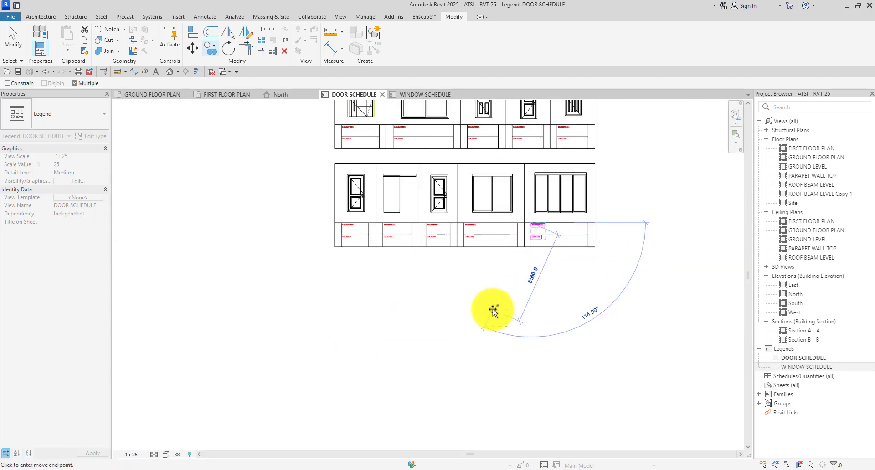
{"action": "key", "text": "Escape"}
{"action": "key", "text": "Escape"}
{"action": "scroll", "coordinate": [534, 219], "scroll_direction": "up", "scroll_amount": 5}
Select one DESCRIPTION: and LOCATION label pair.
{"action": "left_click", "coordinate": [547, 248]}
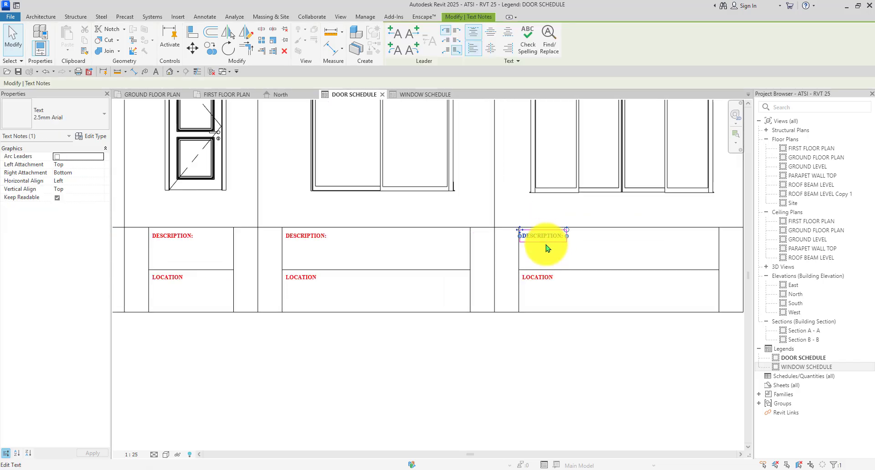
{"action": "left_click", "coordinate": [539, 282], "text": "ctrl"}
{"action": "scroll", "coordinate": [557, 250], "scroll_direction": "up", "scroll_amount": 4}
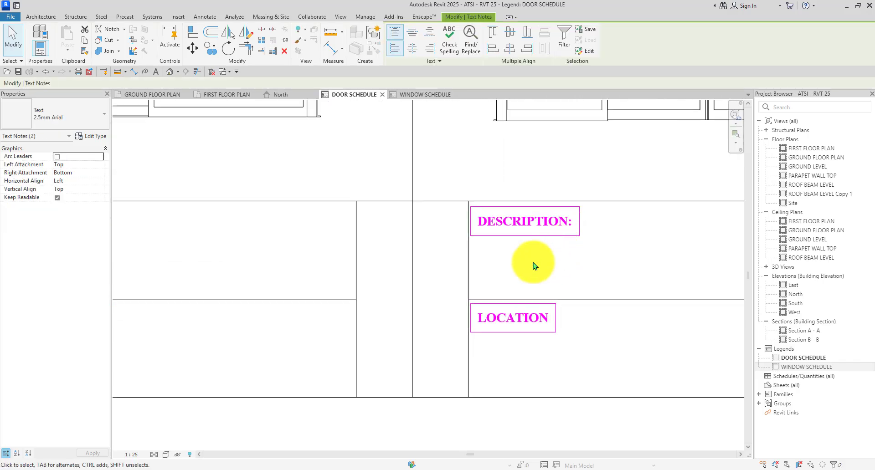
Paste the two labels into the WINDOW SCHEDULE legend and move them into the first window's cells.
{"action": "scroll", "coordinate": [534, 265], "scroll_direction": "down", "scroll_amount": 4}
{"action": "left_click", "coordinate": [421, 94]}
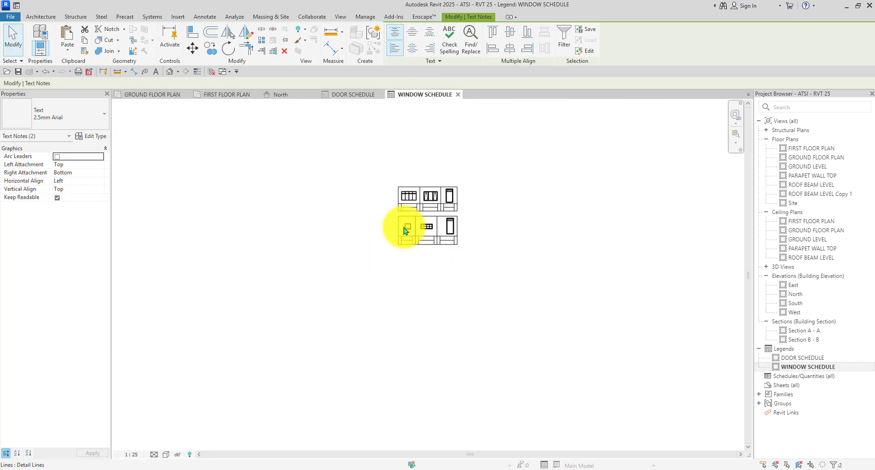
{"action": "scroll", "coordinate": [405, 230], "scroll_direction": "up", "scroll_amount": 6}
{"action": "key", "text": "ctrl+v"}
{"action": "scroll", "coordinate": [284, 264], "scroll_direction": "up", "scroll_amount": 2}
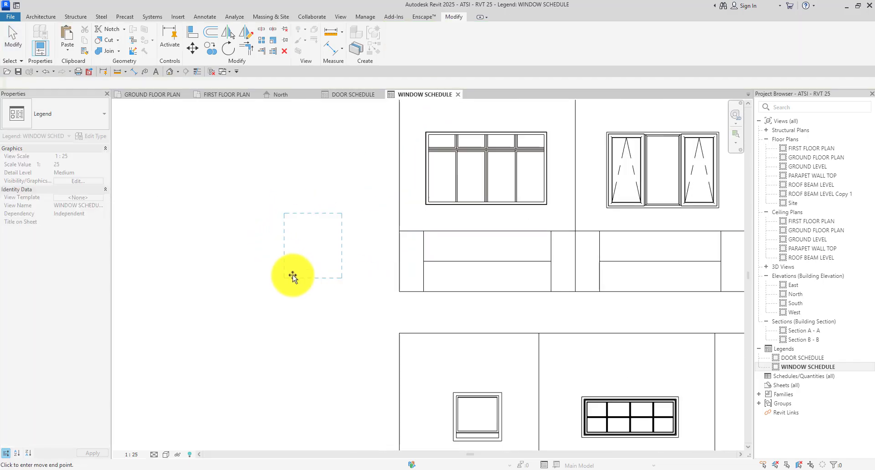
{"action": "left_click", "coordinate": [306, 270]}
{"action": "left_click_drag", "start_coordinate": [356, 196], "coordinate": [245, 334]}
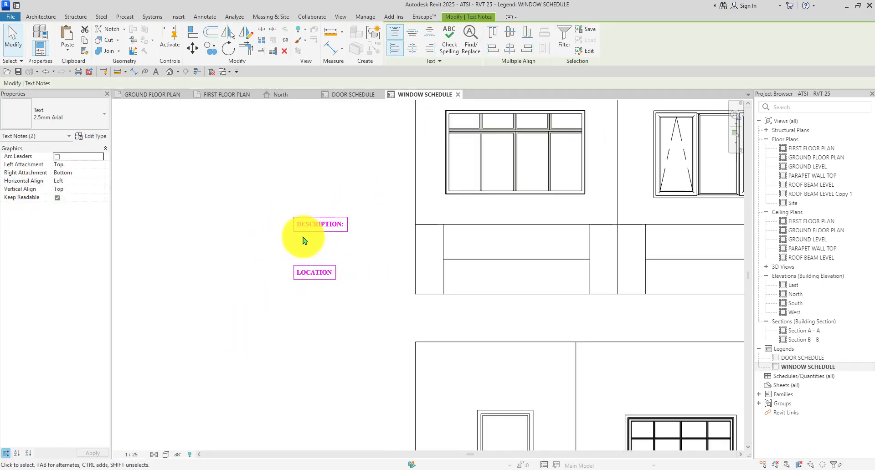
{"action": "left_click", "coordinate": [194, 49]}
{"action": "scroll", "coordinate": [322, 237], "scroll_direction": "up", "scroll_amount": 2}
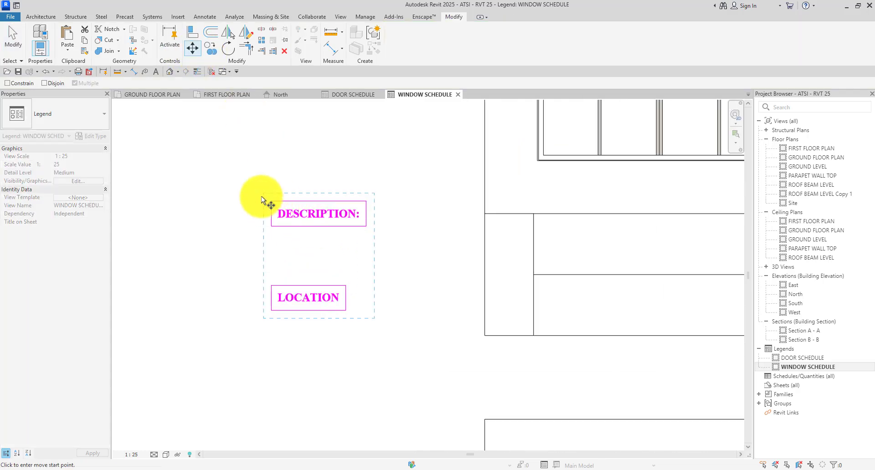
{"action": "scroll", "coordinate": [371, 214], "scroll_direction": "down", "scroll_amount": 2}
{"action": "scroll", "coordinate": [404, 201], "scroll_direction": "up", "scroll_amount": 3}
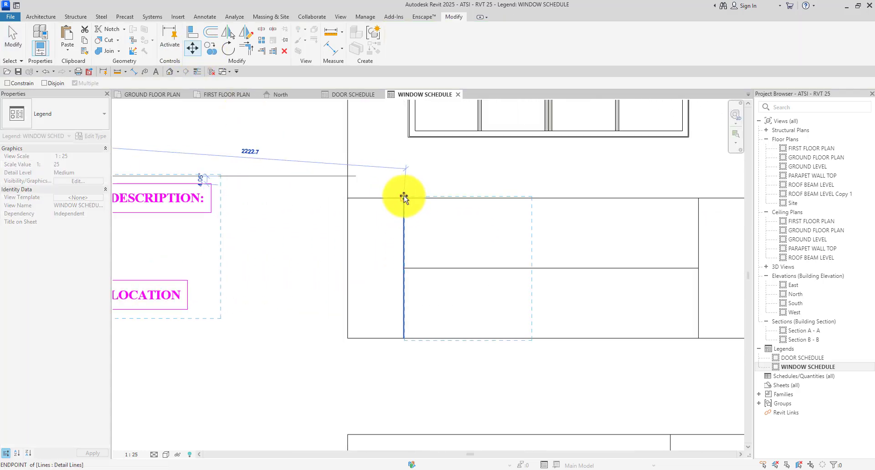
{"action": "left_click", "coordinate": [403, 201]}
{"action": "scroll", "coordinate": [486, 220], "scroll_direction": "up", "scroll_amount": 1}
{"action": "left_click", "coordinate": [486, 221]}
Nudge DESCRIPTION: left and arrow LOCATION up into its row.
{"action": "left_click", "coordinate": [405, 223]}
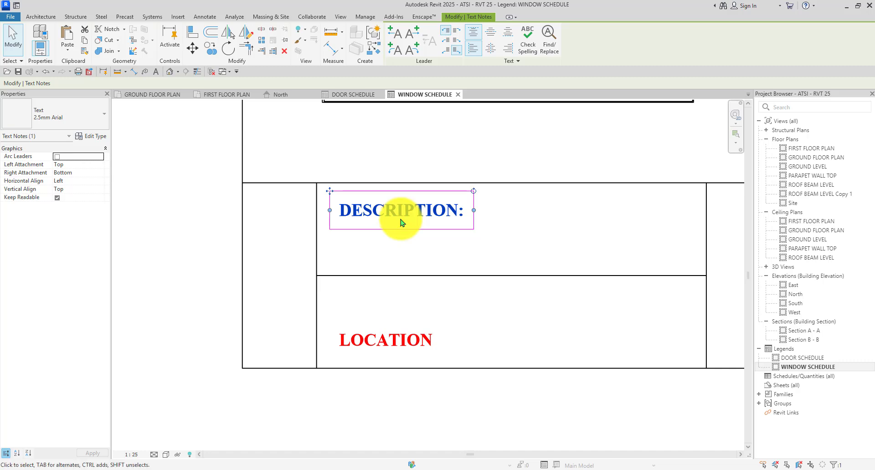
{"action": "key", "text": "Left"}
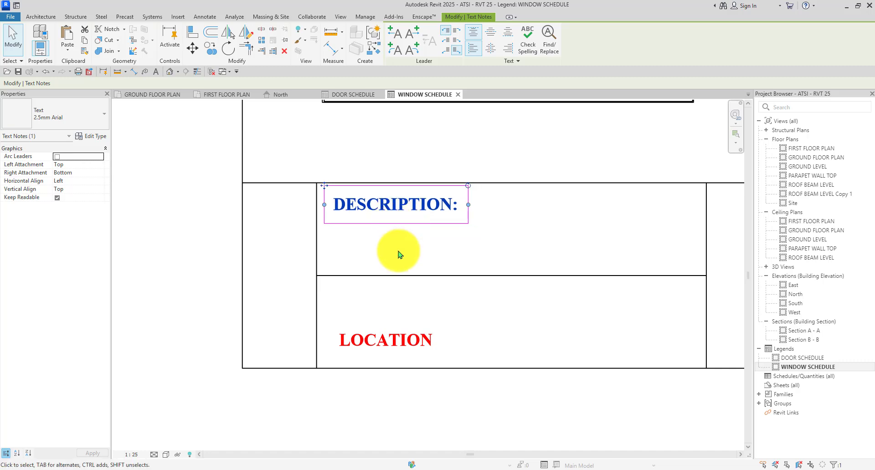
{"action": "left_click", "coordinate": [398, 255]}
{"action": "left_click", "coordinate": [384, 344]}
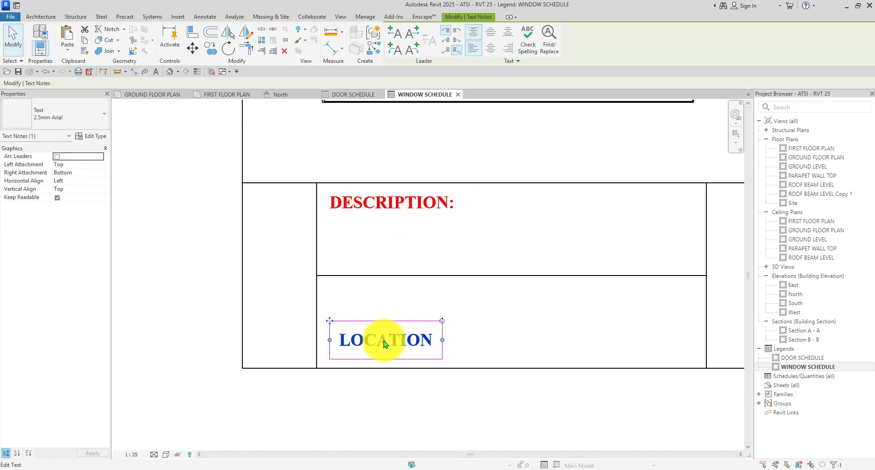
{"action": "key", "text": "Up"}
{"action": "key", "text": "Up"}
{"action": "key", "text": "Up"}
{"action": "key", "text": "Up"}
{"action": "key", "text": "Up"}
{"action": "key", "text": "Up"}
{"action": "key", "text": "Up"}
{"action": "key", "text": "Up"}
{"action": "key", "text": "Up"}
{"action": "key", "text": "Up"}
{"action": "key", "text": "Up"}
{"action": "key", "text": "Up"}
{"action": "key", "text": "Up"}
{"action": "key", "text": "Up"}
{"action": "key", "text": "Up"}
{"action": "key", "text": "Up"}
{"action": "key", "text": "Up"}
{"action": "key", "text": "Up"}
{"action": "key", "text": "Up"}
{"action": "key", "text": "Up"}
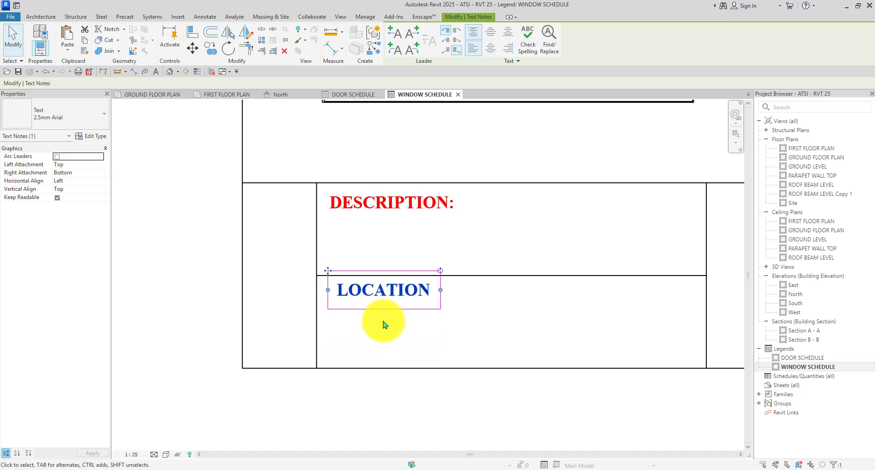
{"action": "left_click", "coordinate": [384, 324]}
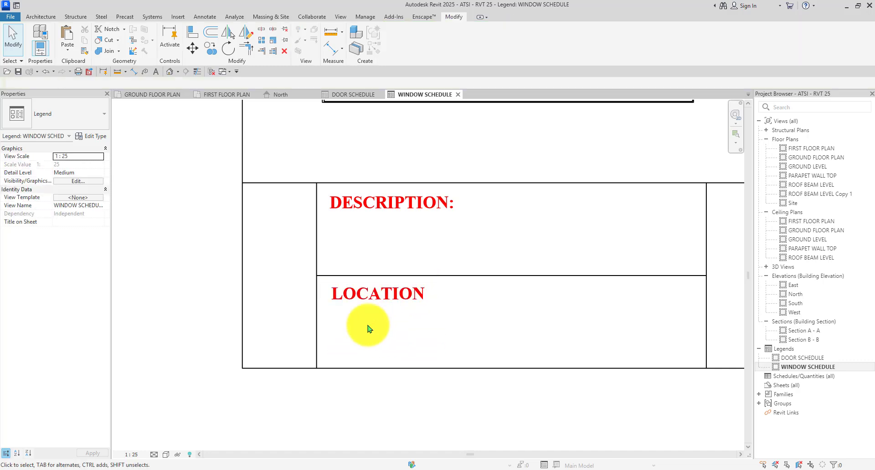
{"action": "scroll", "coordinate": [363, 227], "scroll_direction": "down", "scroll_amount": 5}
{"action": "scroll", "coordinate": [347, 220], "scroll_direction": "up", "scroll_amount": 2}
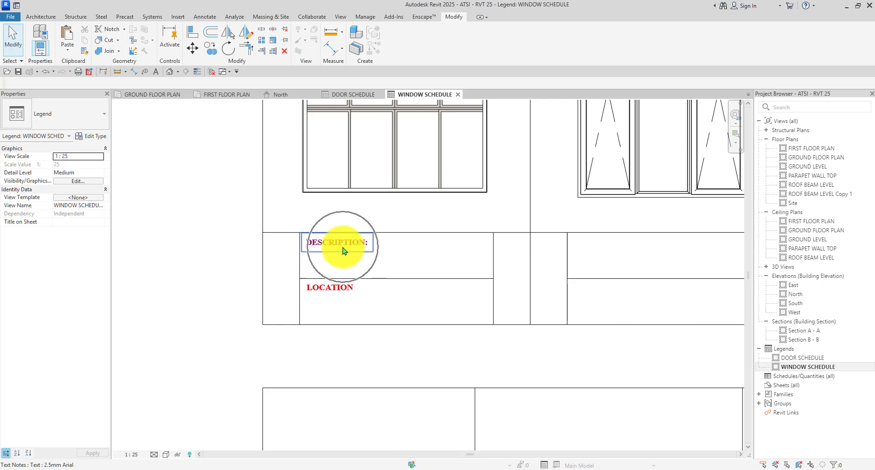
Copy both labels from the cell corner into each remaining window cell.
{"action": "left_click", "coordinate": [345, 249]}
{"action": "left_click", "coordinate": [329, 289], "text": "ctrl"}
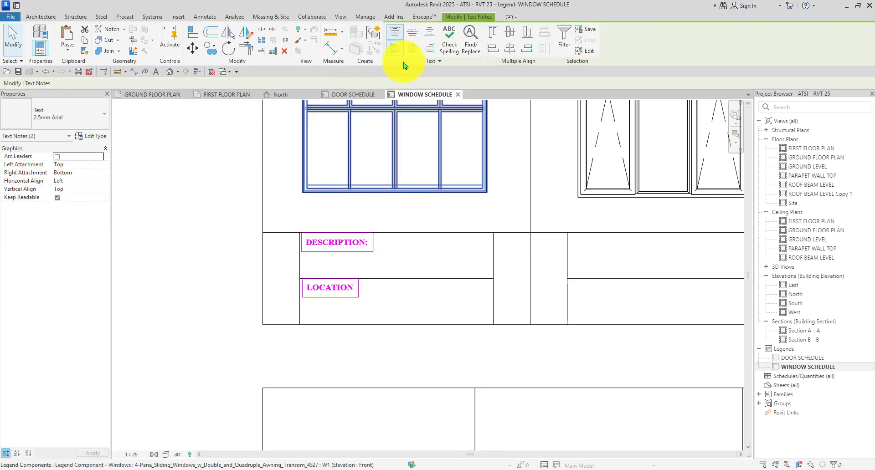
{"action": "left_click", "coordinate": [216, 52]}
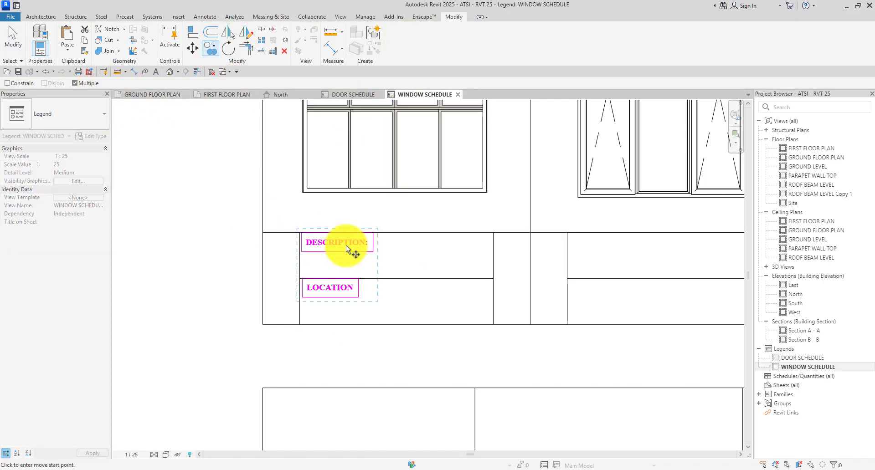
{"action": "scroll", "coordinate": [314, 235], "scroll_direction": "up", "scroll_amount": 6}
{"action": "left_click", "coordinate": [282, 233]}
{"action": "scroll", "coordinate": [285, 230], "scroll_direction": "down", "scroll_amount": 7}
{"action": "scroll", "coordinate": [540, 234], "scroll_direction": "up", "scroll_amount": 5}
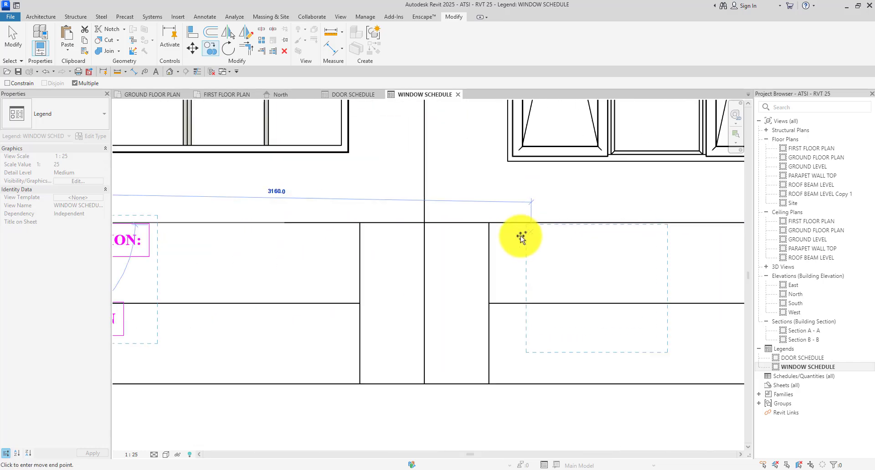
{"action": "left_click", "coordinate": [486, 222]}
{"action": "scroll", "coordinate": [365, 220], "scroll_direction": "down", "scroll_amount": 3}
{"action": "scroll", "coordinate": [579, 221], "scroll_direction": "up", "scroll_amount": 4}
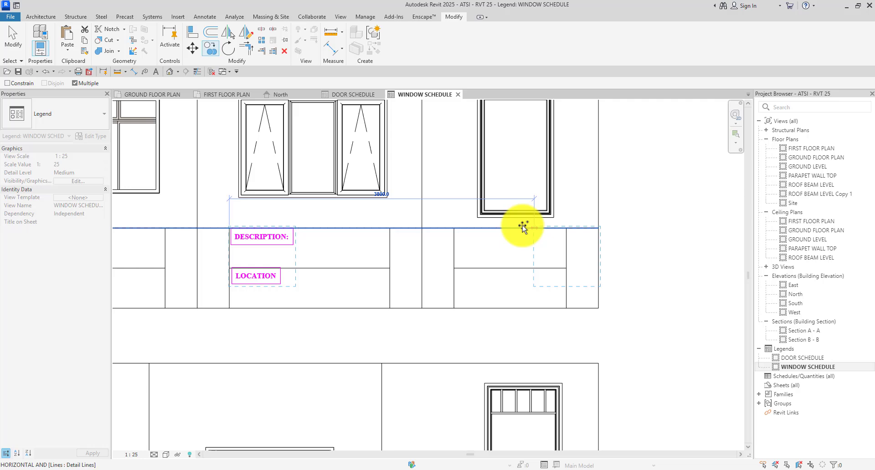
{"action": "left_click", "coordinate": [452, 226]}
{"action": "scroll", "coordinate": [455, 214], "scroll_direction": "down", "scroll_amount": 5}
{"action": "scroll", "coordinate": [283, 350], "scroll_direction": "up", "scroll_amount": 5}
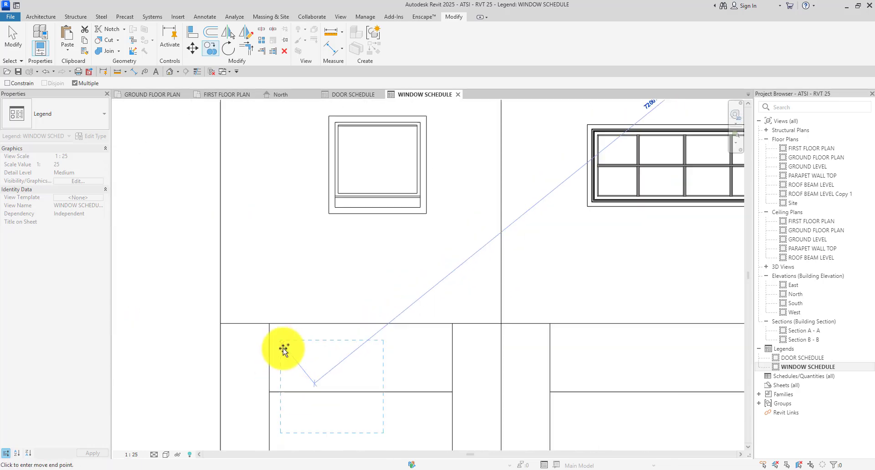
{"action": "scroll", "coordinate": [283, 350], "scroll_direction": "up", "scroll_amount": 1}
{"action": "left_click", "coordinate": [266, 318]}
{"action": "scroll", "coordinate": [275, 248], "scroll_direction": "down", "scroll_amount": 6}
{"action": "scroll", "coordinate": [366, 292], "scroll_direction": "up", "scroll_amount": 7}
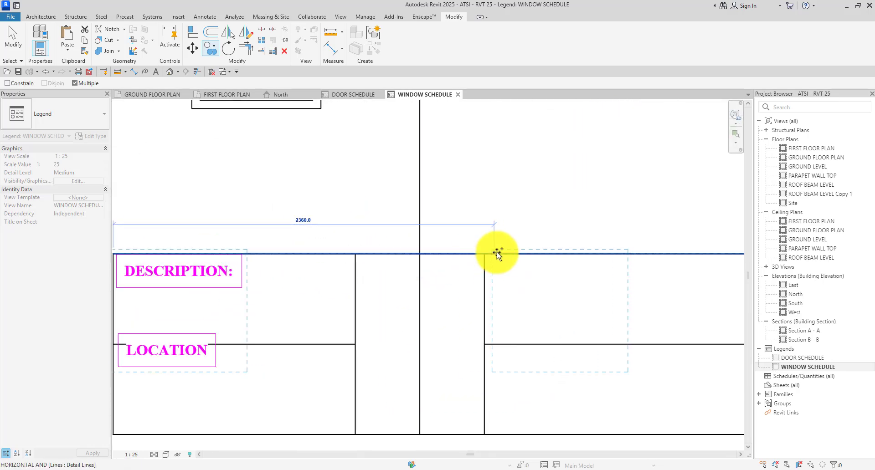
{"action": "scroll", "coordinate": [484, 252], "scroll_direction": "down", "scroll_amount": 4}
{"action": "scroll", "coordinate": [401, 230], "scroll_direction": "up", "scroll_amount": 5}
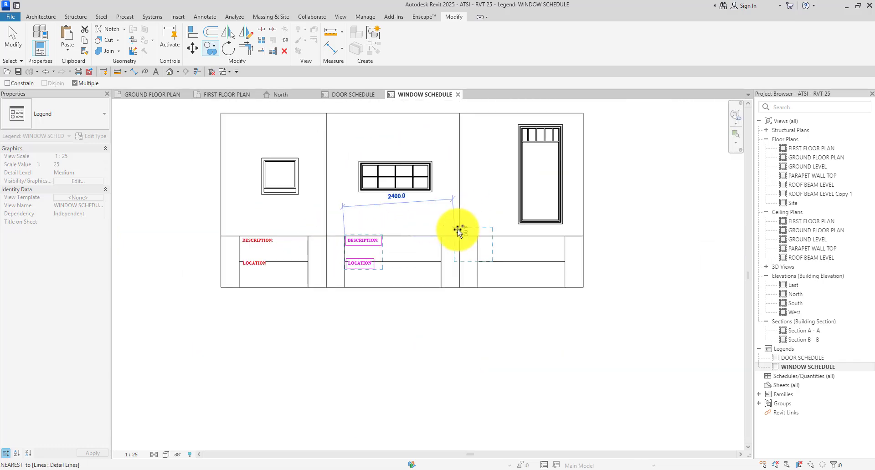
{"action": "left_click", "coordinate": [499, 240]}
{"action": "scroll", "coordinate": [499, 240], "scroll_direction": "down", "scroll_amount": 4}
{"action": "key", "text": "Escape"}
{"action": "key", "text": "Escape"}
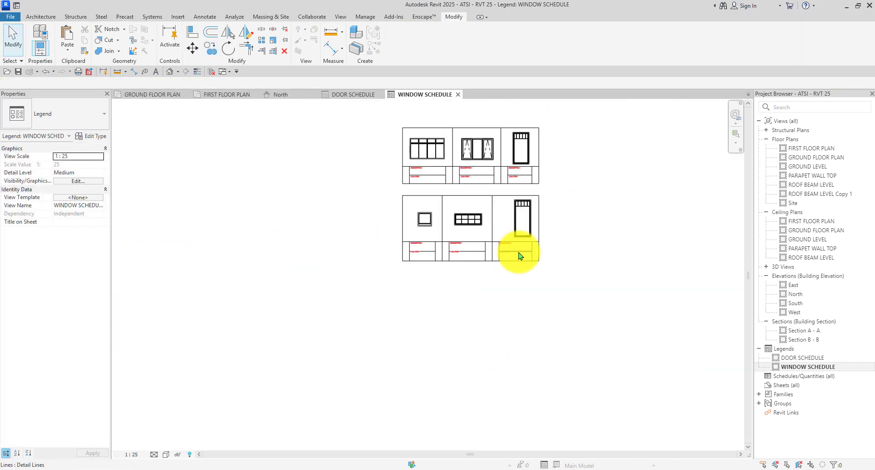
{"action": "scroll", "coordinate": [416, 263], "scroll_direction": "up", "scroll_amount": 5}
Lower the left, right and third-column LOCATION labels slightly within their rows.
{"action": "left_click", "coordinate": [219, 249]}
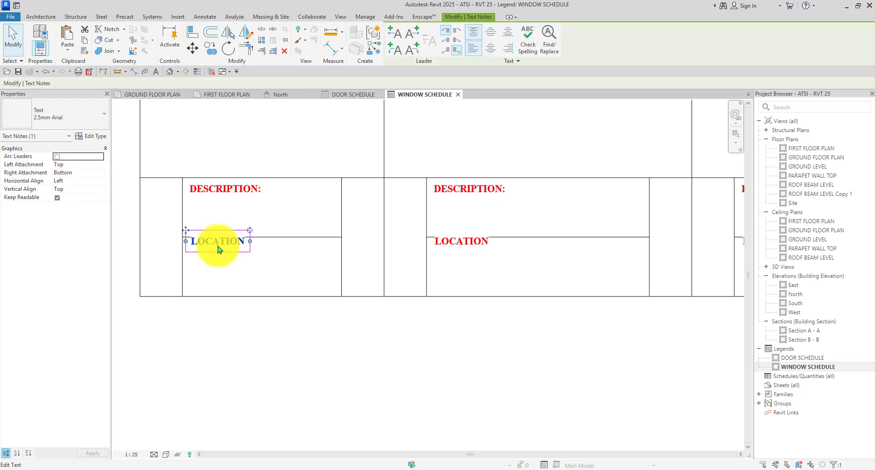
{"action": "left_click_drag", "start_coordinate": [220, 253], "coordinate": [220, 258]}
{"action": "left_click", "coordinate": [309, 268]}
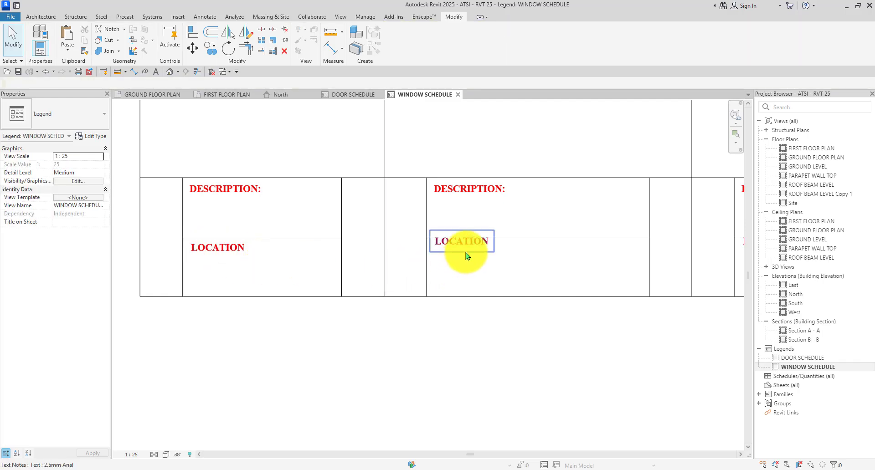
{"action": "left_click_drag", "start_coordinate": [466, 256], "coordinate": [465, 259]}
{"action": "key", "text": "Down"}
{"action": "left_click", "coordinate": [522, 264]}
{"action": "scroll", "coordinate": [292, 244], "scroll_direction": "down", "scroll_amount": 2}
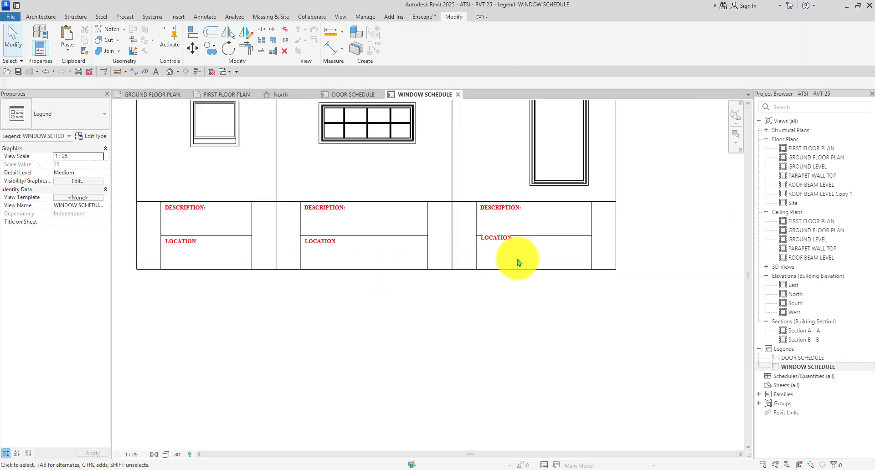
{"action": "scroll", "coordinate": [519, 258], "scroll_direction": "up", "scroll_amount": 3}
{"action": "left_click", "coordinate": [466, 229]}
{"action": "key", "text": "Down"}
{"action": "key", "text": "Down"}
{"action": "left_click", "coordinate": [469, 341]}
{"action": "scroll", "coordinate": [478, 258], "scroll_direction": "down", "scroll_amount": 3}
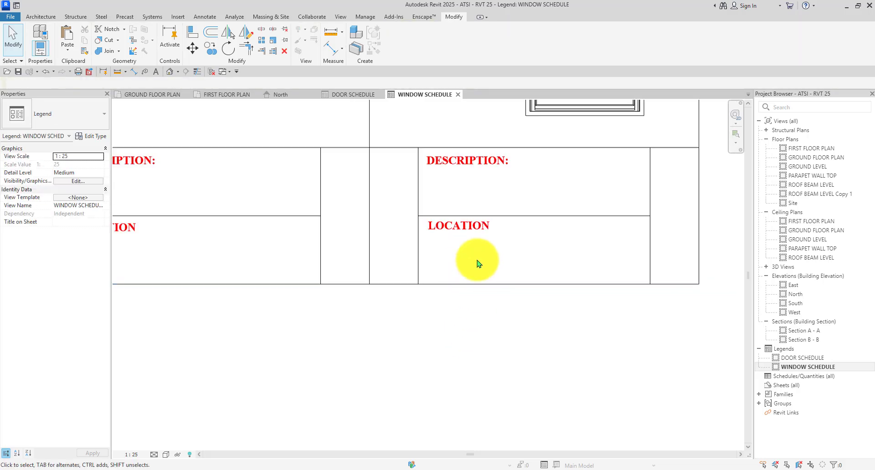
{"action": "scroll", "coordinate": [469, 246], "scroll_direction": "up", "scroll_amount": 3}
Check the LOCATION labels, nudge the middle one down, and return to DOOR SCHEDULE.
{"action": "left_click", "coordinate": [468, 244]}
{"action": "left_click", "coordinate": [475, 332]}
{"action": "scroll", "coordinate": [474, 332], "scroll_direction": "down", "scroll_amount": 3}
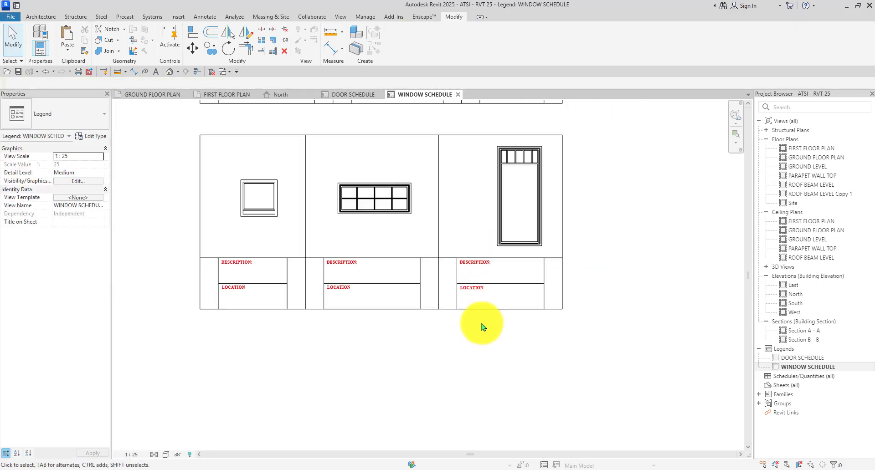
{"action": "scroll", "coordinate": [287, 296], "scroll_direction": "up", "scroll_amount": 3}
{"action": "left_click", "coordinate": [384, 274]}
{"action": "key", "text": "Down"}
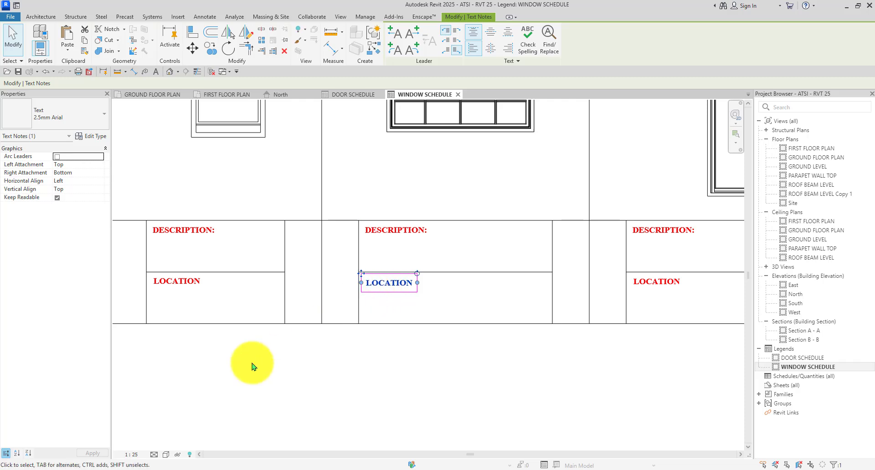
{"action": "left_click", "coordinate": [250, 363]}
{"action": "left_click", "coordinate": [182, 285]}
{"action": "left_click", "coordinate": [279, 355]}
{"action": "scroll", "coordinate": [406, 351], "scroll_direction": "down", "scroll_amount": 5}
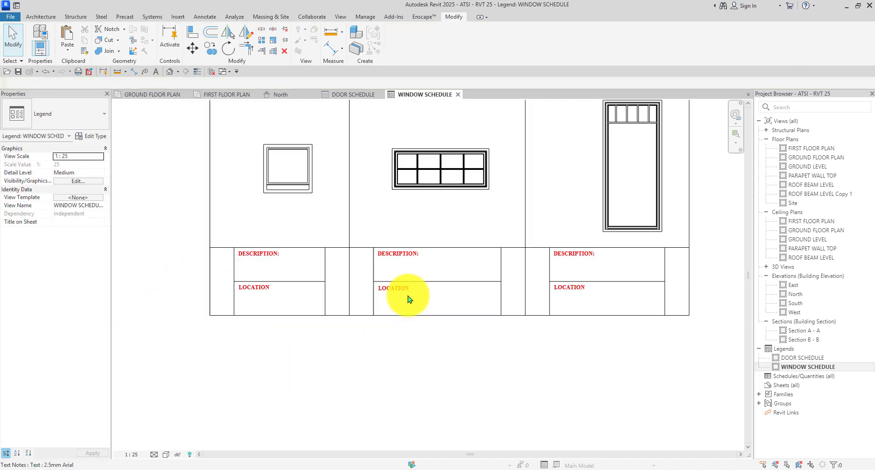
{"action": "left_click", "coordinate": [327, 95]}
Start a text note and pick the 5mm Arial text type.
{"action": "scroll", "coordinate": [363, 236], "scroll_direction": "down", "scroll_amount": 5}
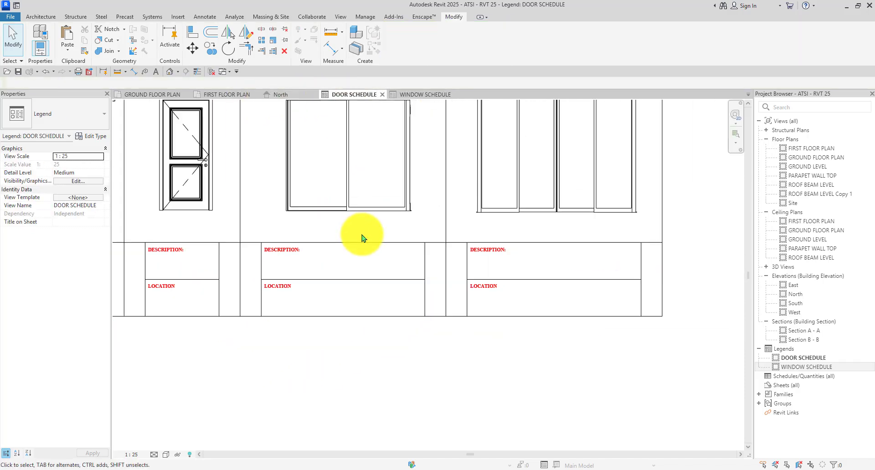
{"action": "scroll", "coordinate": [411, 280], "scroll_direction": "up", "scroll_amount": 1}
{"action": "middle_click_drag", "start_coordinate": [412, 279], "coordinate": [505, 355]}
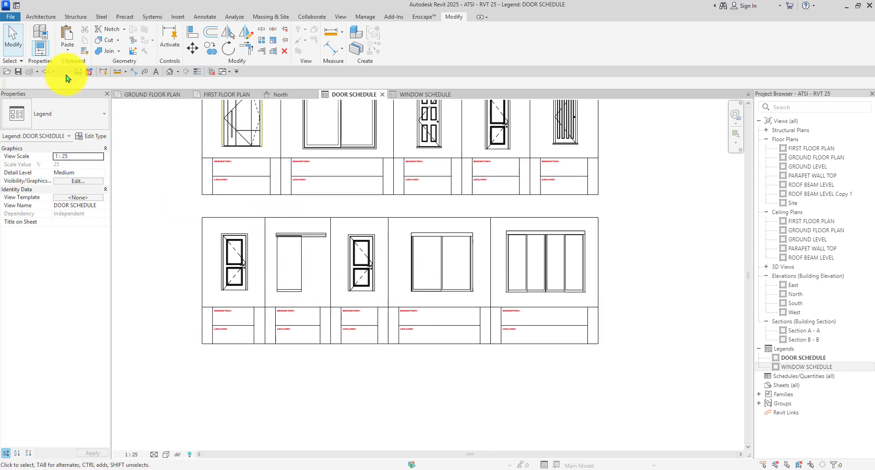
{"action": "left_click", "coordinate": [156, 72]}
{"action": "left_click", "coordinate": [76, 118]}
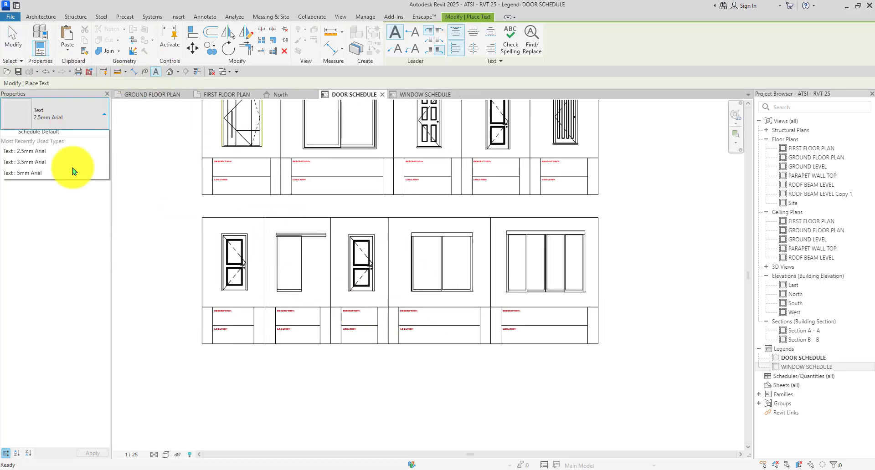
{"action": "left_click", "coordinate": [60, 172]}
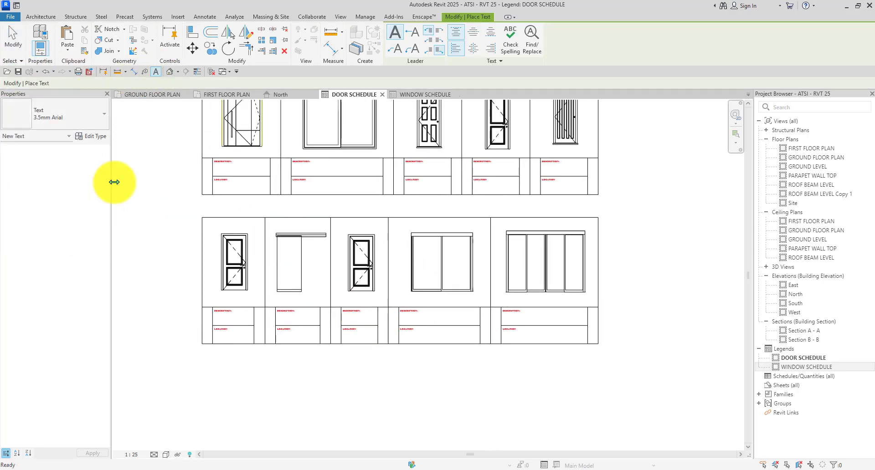
{"action": "left_click", "coordinate": [68, 114]}
{"action": "left_click", "coordinate": [56, 185]}
Duplicate 5mm Arial as a new TEXT 1 type using Arial Black font with Bold.
{"action": "left_click", "coordinate": [86, 136]}
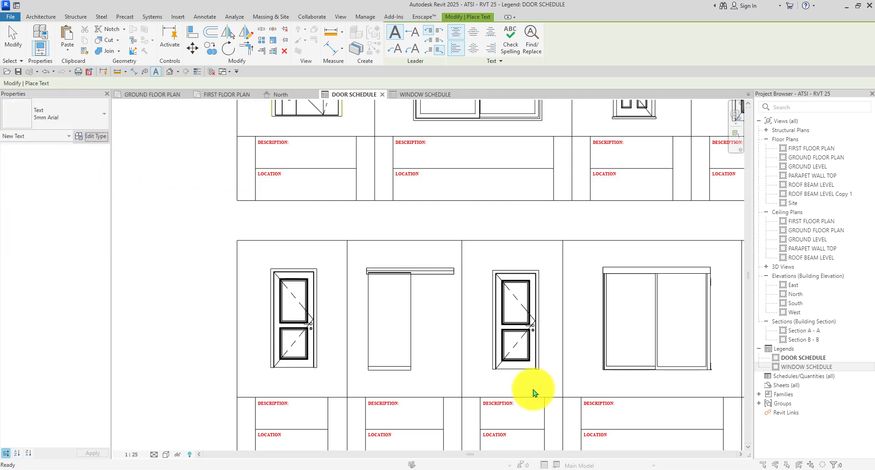
{"action": "left_click", "coordinate": [612, 63]}
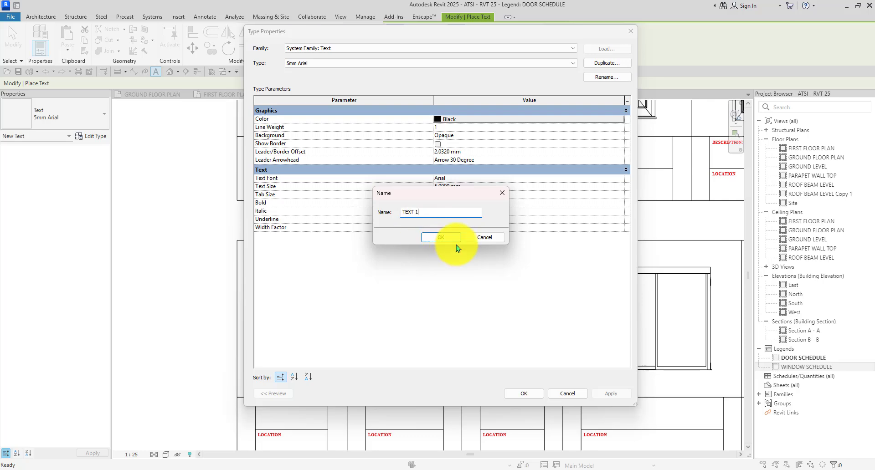
{"action": "left_click", "coordinate": [445, 239]}
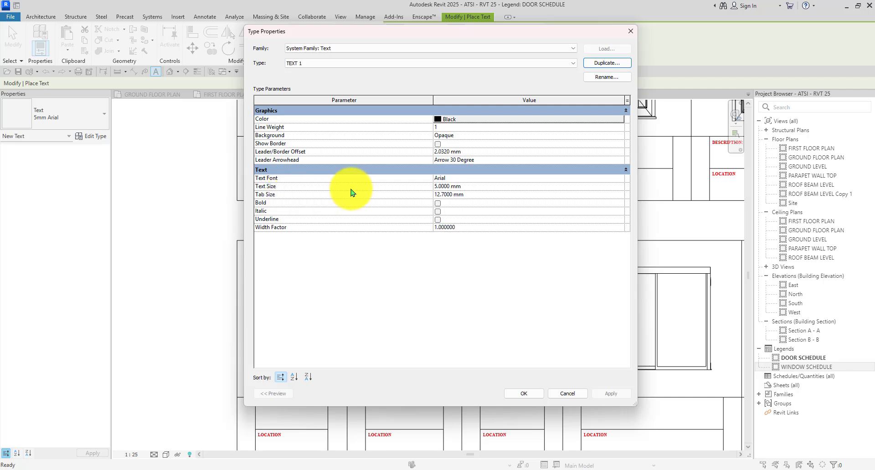
{"action": "left_click_drag", "start_coordinate": [478, 187], "coordinate": [415, 192]}
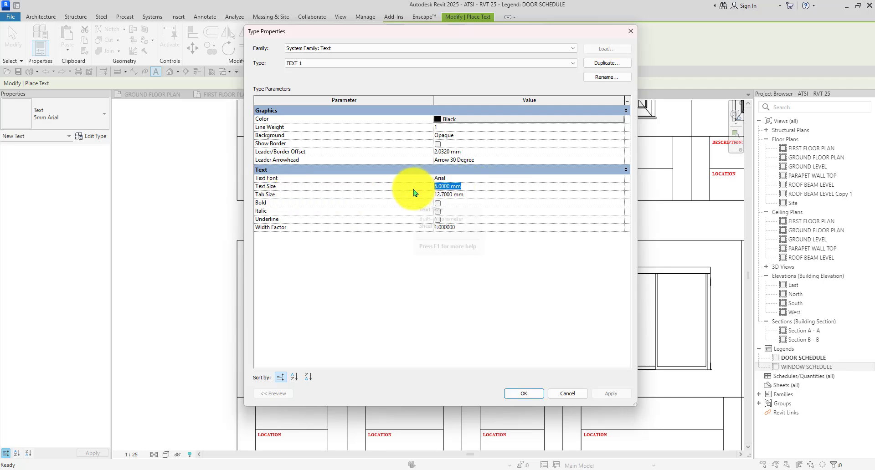
{"action": "left_click", "coordinate": [449, 188]}
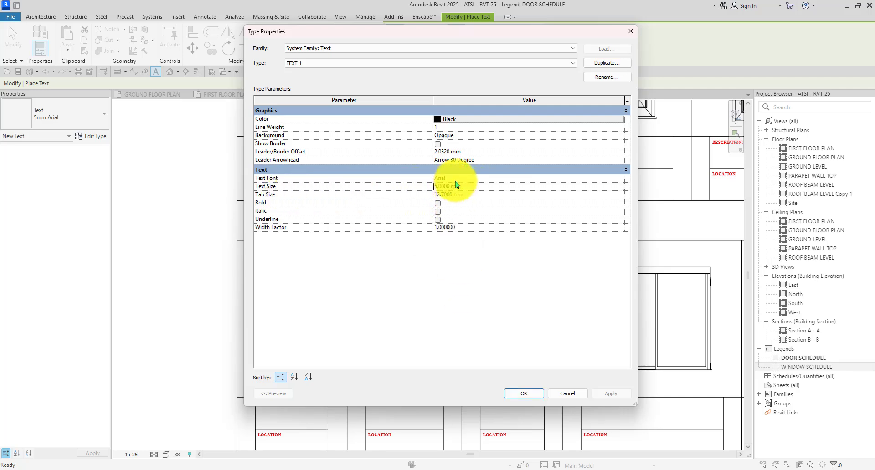
{"action": "left_click", "coordinate": [619, 179]}
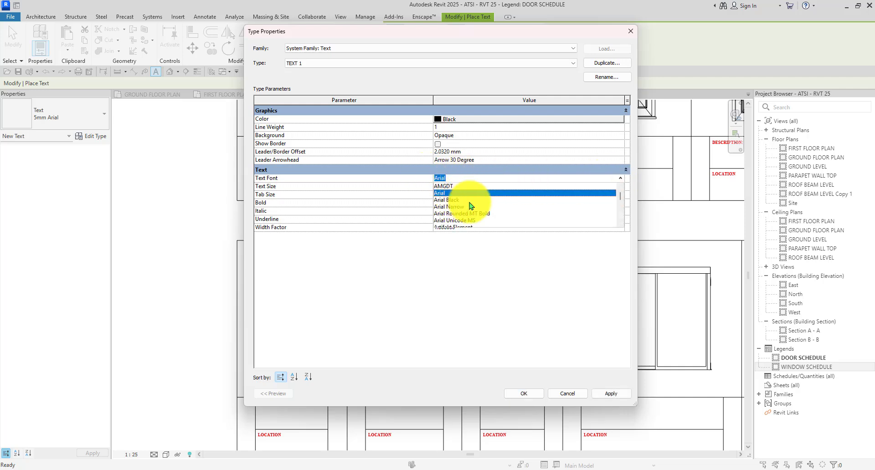
{"action": "scroll", "coordinate": [473, 207], "scroll_direction": "down", "scroll_amount": 1}
{"action": "scroll", "coordinate": [458, 212], "scroll_direction": "up", "scroll_amount": 1}
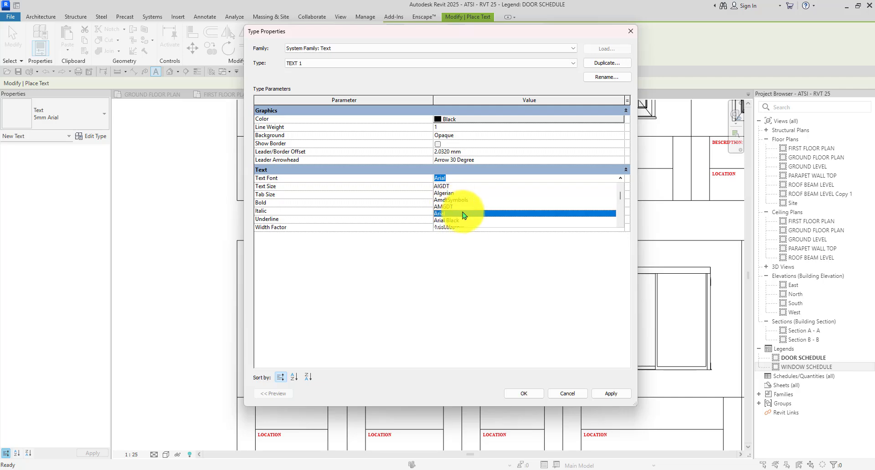
{"action": "scroll", "coordinate": [452, 204], "scroll_direction": "down", "scroll_amount": 1}
{"action": "left_click", "coordinate": [441, 194]}
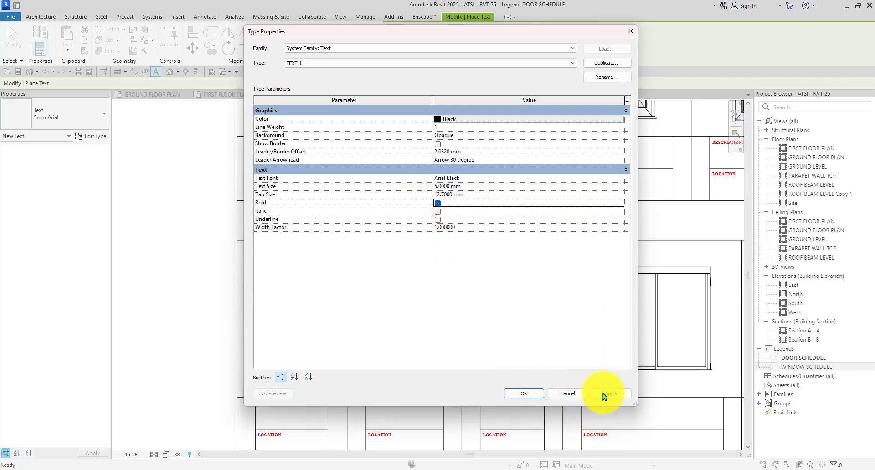
{"action": "left_click", "coordinate": [535, 393]}
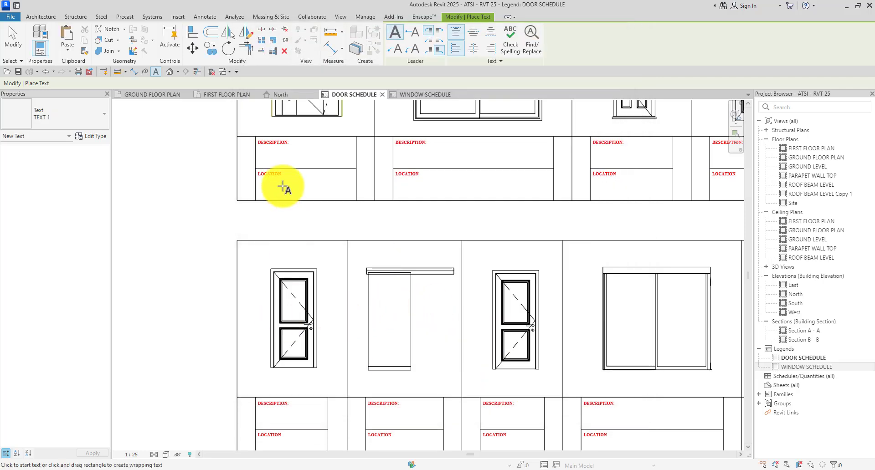
Place a TYPE text note in the first door's left cell.
{"action": "scroll", "coordinate": [239, 147], "scroll_direction": "up", "scroll_amount": 3}
{"action": "left_click", "coordinate": [209, 122]}
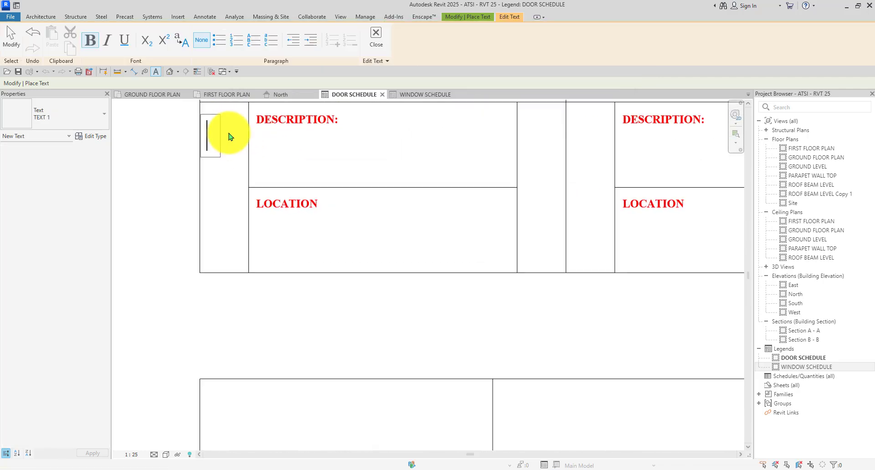
{"action": "scroll", "coordinate": [228, 136], "scroll_direction": "down", "scroll_amount": 4}
{"action": "scroll", "coordinate": [230, 163], "scroll_direction": "down", "scroll_amount": 4}
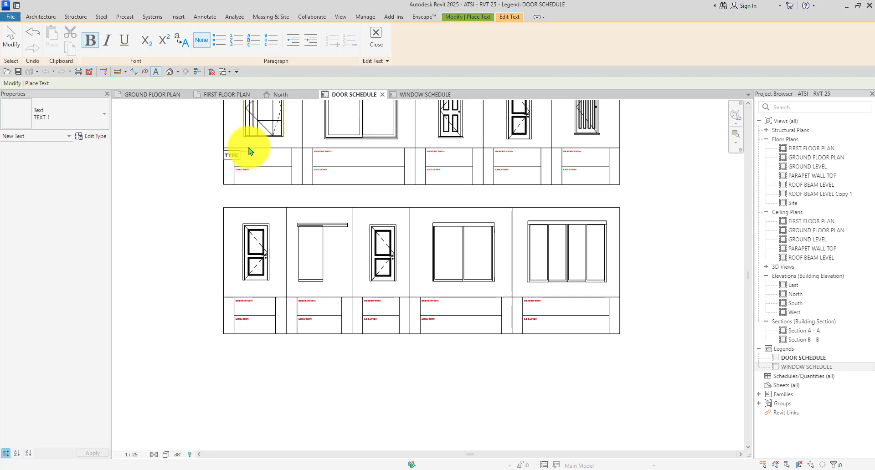
{"action": "scroll", "coordinate": [228, 151], "scroll_direction": "up", "scroll_amount": 5}
{"action": "left_click", "coordinate": [160, 198]}
Reduce the TEXT 1 type's text size to 3 mm.
{"action": "scroll", "coordinate": [216, 203], "scroll_direction": "up", "scroll_amount": 3}
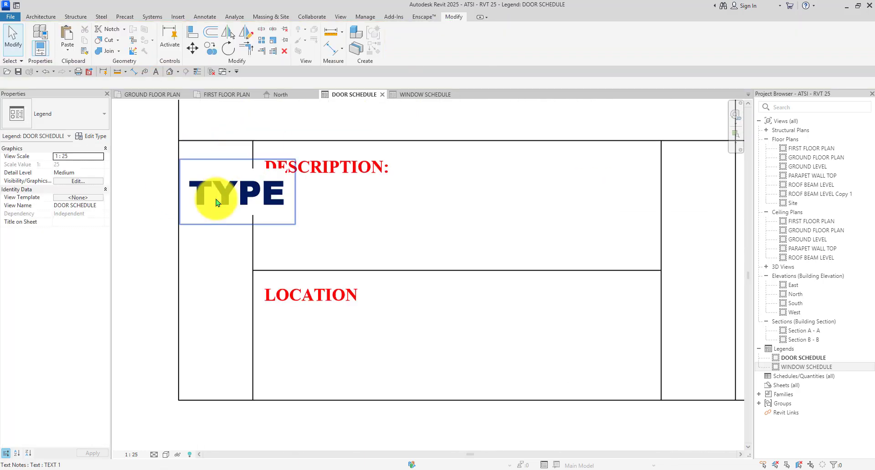
{"action": "left_click", "coordinate": [216, 202]}
{"action": "left_click", "coordinate": [90, 135]}
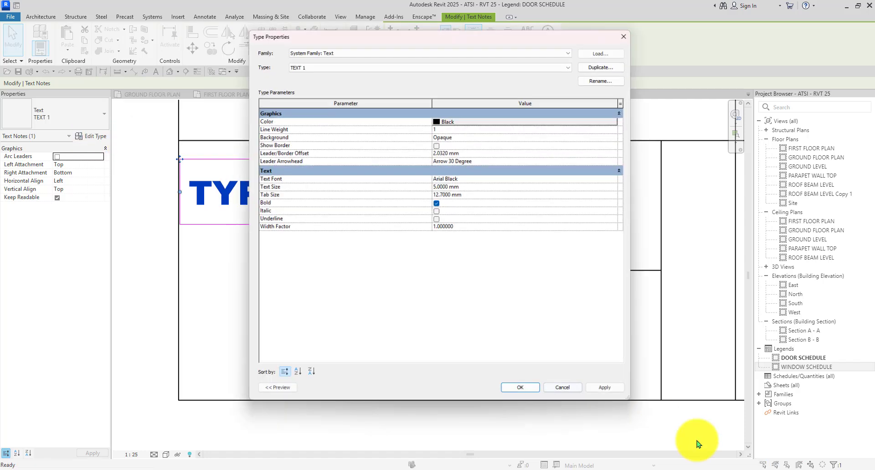
{"action": "left_click", "coordinate": [495, 189]}
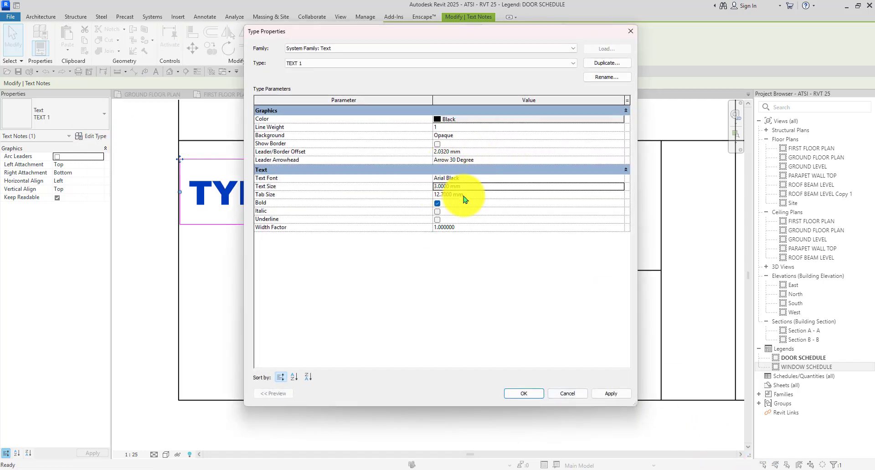
{"action": "left_click", "coordinate": [510, 395]}
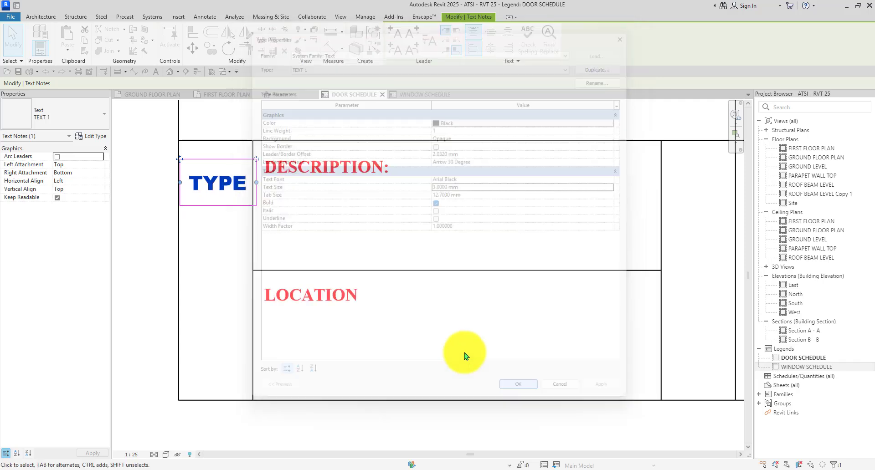
{"action": "left_click", "coordinate": [349, 218]}
{"action": "scroll", "coordinate": [210, 186], "scroll_direction": "up", "scroll_amount": 1}
{"action": "left_click", "coordinate": [237, 192]}
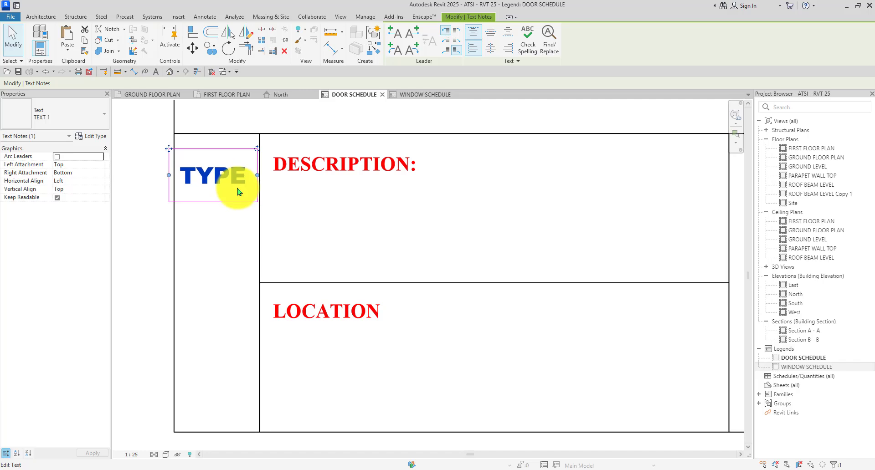
{"action": "scroll", "coordinate": [230, 174], "scroll_direction": "up", "scroll_amount": 1}
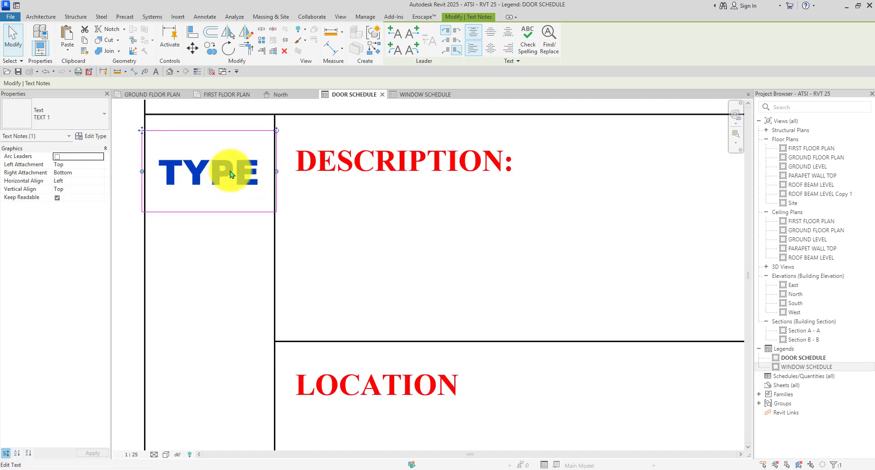
{"action": "left_click", "coordinate": [224, 242]}
{"action": "scroll", "coordinate": [224, 234], "scroll_direction": "down", "scroll_amount": 4}
Add a QTY text note with TX in the narrow cell beside DESCRIPTION and LOCATION.
{"action": "scroll", "coordinate": [189, 250], "scroll_direction": "down", "scroll_amount": 2}
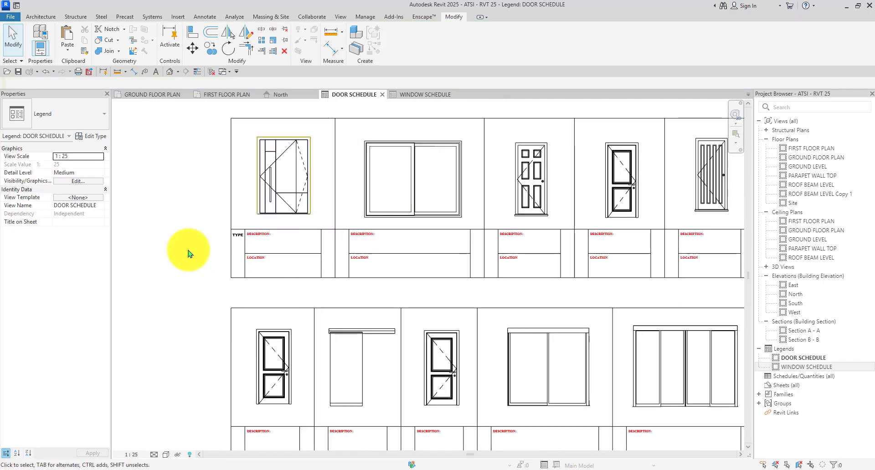
{"action": "scroll", "coordinate": [337, 236], "scroll_direction": "up", "scroll_amount": 4}
{"action": "left_click", "coordinate": [289, 208]}
{"action": "key", "text": "t"}
{"action": "key", "text": "x"}
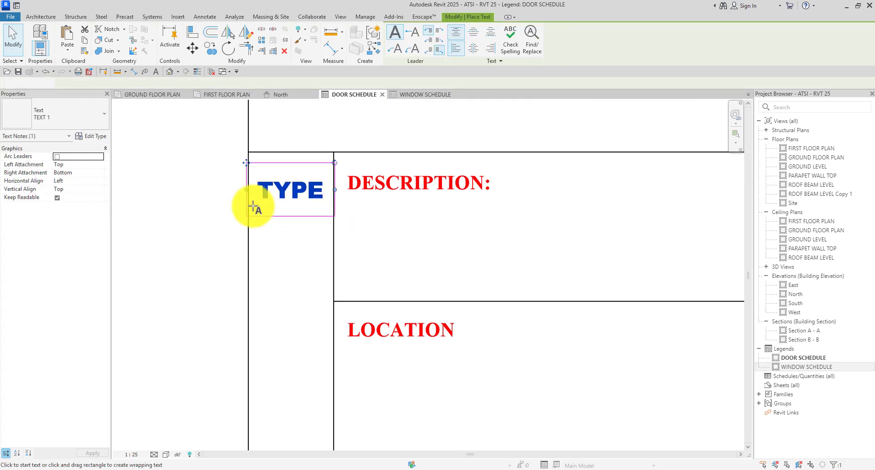
{"action": "scroll", "coordinate": [512, 203], "scroll_direction": "down", "scroll_amount": 2}
{"action": "scroll", "coordinate": [332, 190], "scroll_direction": "up", "scroll_amount": 2}
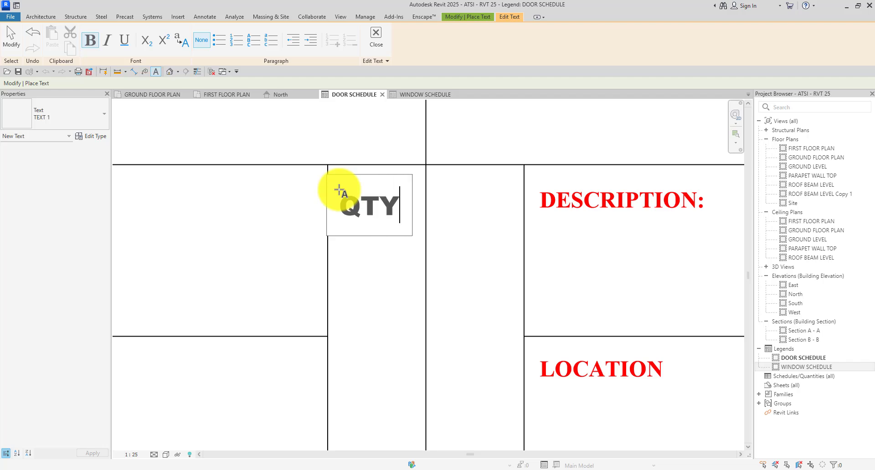
{"action": "left_click", "coordinate": [397, 133]}
{"action": "key", "text": "Escape"}
Check the TYPE and QTY notes, then select only the TYPE note to copy.
{"action": "scroll", "coordinate": [397, 191], "scroll_direction": "down", "scroll_amount": 4}
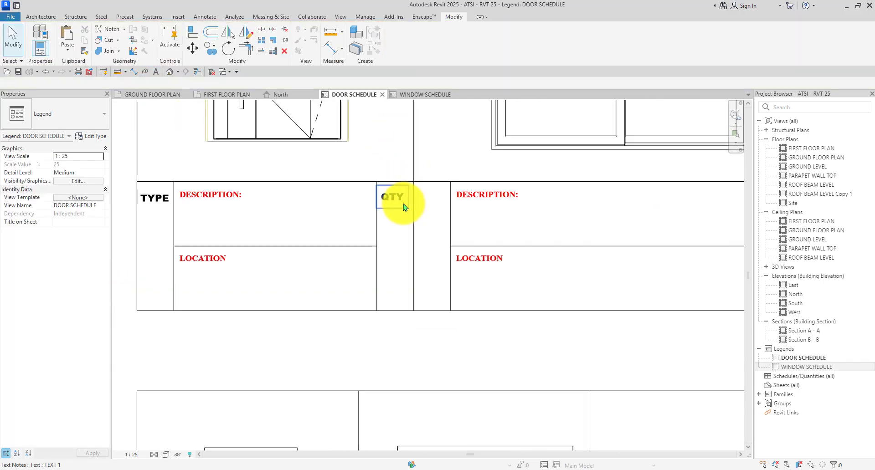
{"action": "left_click", "coordinate": [402, 207]}
{"action": "scroll", "coordinate": [402, 208], "scroll_direction": "up", "scroll_amount": 2}
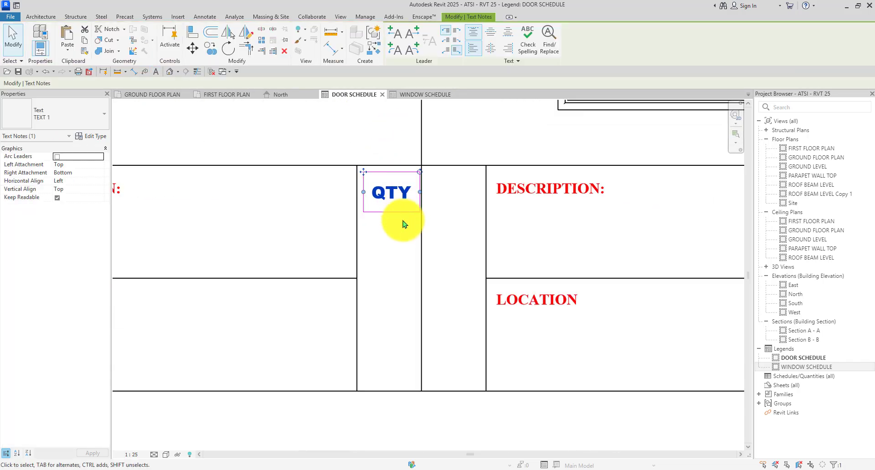
{"action": "scroll", "coordinate": [387, 228], "scroll_direction": "up", "scroll_amount": 2}
{"action": "left_click", "coordinate": [384, 250]}
{"action": "scroll", "coordinate": [384, 250], "scroll_direction": "down", "scroll_amount": 5}
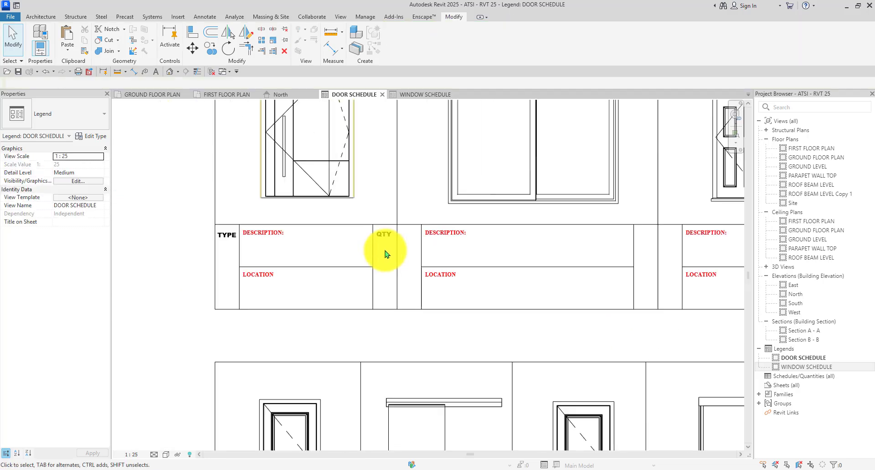
{"action": "scroll", "coordinate": [245, 246], "scroll_direction": "up", "scroll_amount": 4}
{"action": "left_click", "coordinate": [259, 248]}
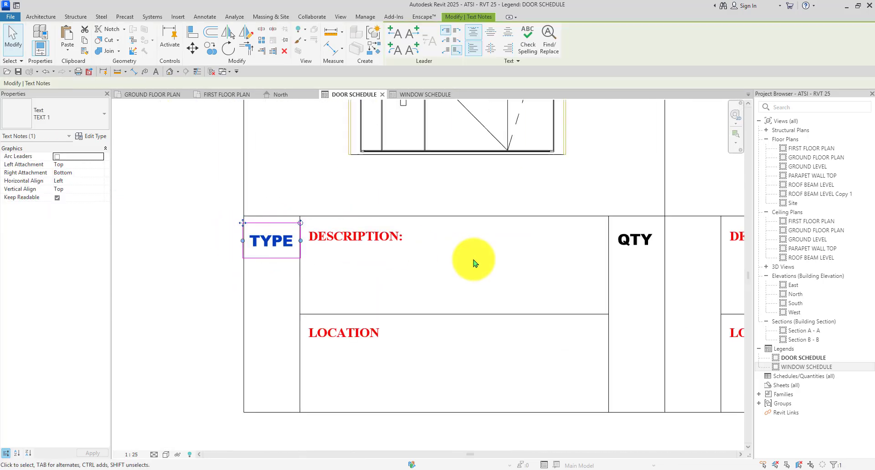
{"action": "scroll", "coordinate": [474, 260], "scroll_direction": "down", "scroll_amount": 2}
{"action": "middle_click_drag", "start_coordinate": [578, 301], "coordinate": [583, 249]}
{"action": "left_click", "coordinate": [580, 246], "text": "ctrl"}
{"action": "scroll", "coordinate": [390, 273], "scroll_direction": "down", "scroll_amount": 2}
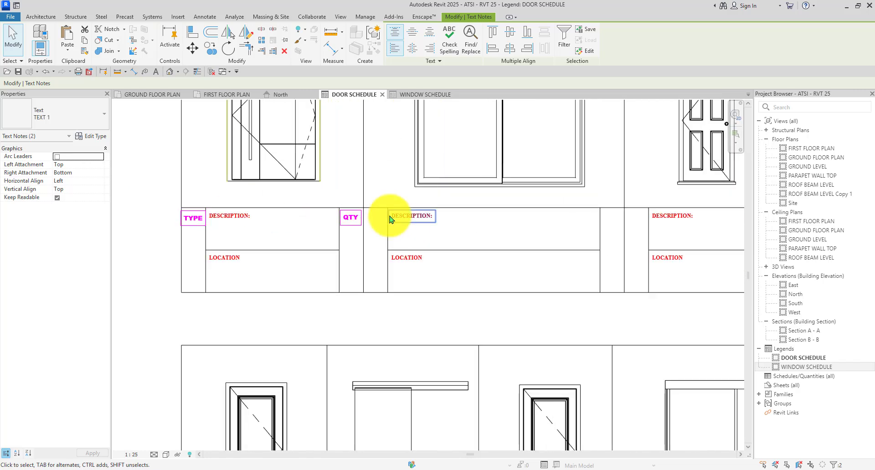
{"action": "scroll", "coordinate": [390, 273], "scroll_direction": "up", "scroll_amount": 1}
{"action": "scroll", "coordinate": [413, 293], "scroll_direction": "down", "scroll_amount": 2}
{"action": "scroll", "coordinate": [348, 254], "scroll_direction": "up", "scroll_amount": 3}
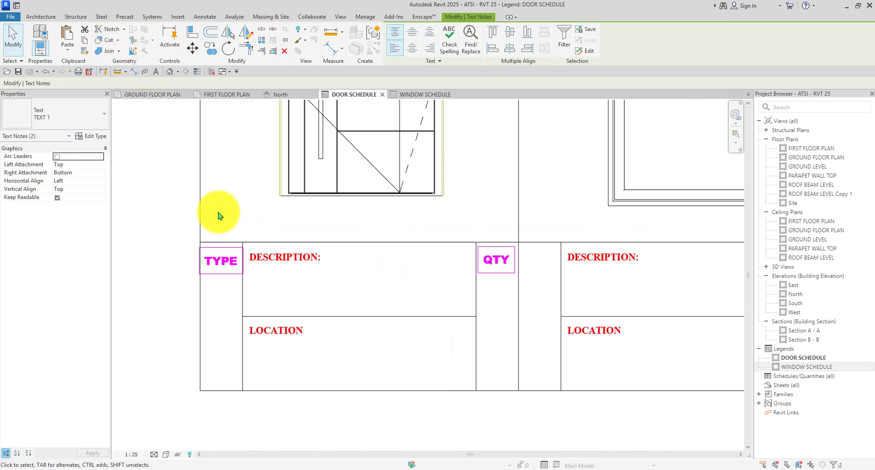
{"action": "left_click", "coordinate": [221, 215]}
{"action": "left_click", "coordinate": [218, 271]}
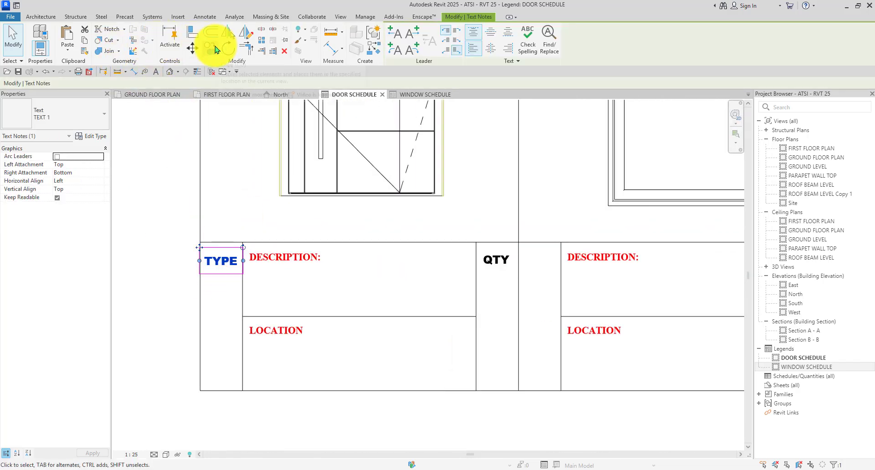
{"action": "left_click", "coordinate": [215, 47]}
{"action": "scroll", "coordinate": [202, 239], "scroll_direction": "up", "scroll_amount": 2}
Copy the TYPE label into three more upper-row door cells.
{"action": "left_click", "coordinate": [191, 254]}
{"action": "scroll", "coordinate": [365, 215], "scroll_direction": "down", "scroll_amount": 3}
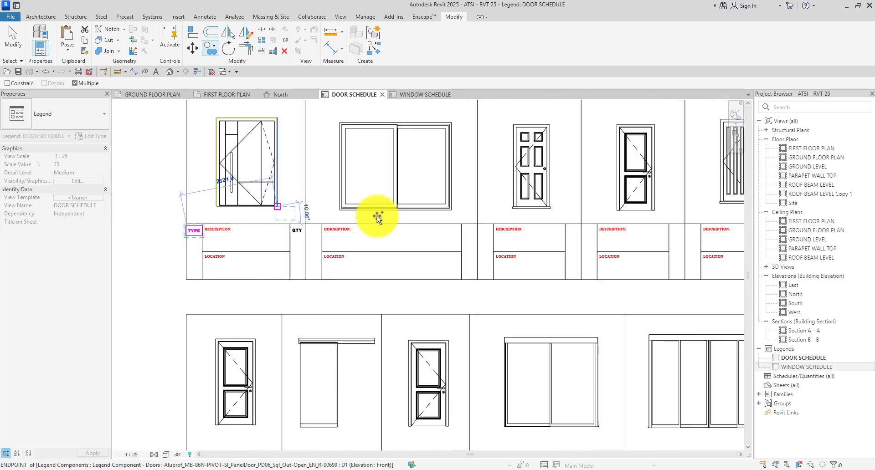
{"action": "scroll", "coordinate": [477, 230], "scroll_direction": "up", "scroll_amount": 3}
{"action": "scroll", "coordinate": [282, 230], "scroll_direction": "down", "scroll_amount": 2}
{"action": "scroll", "coordinate": [150, 205], "scroll_direction": "up", "scroll_amount": 3}
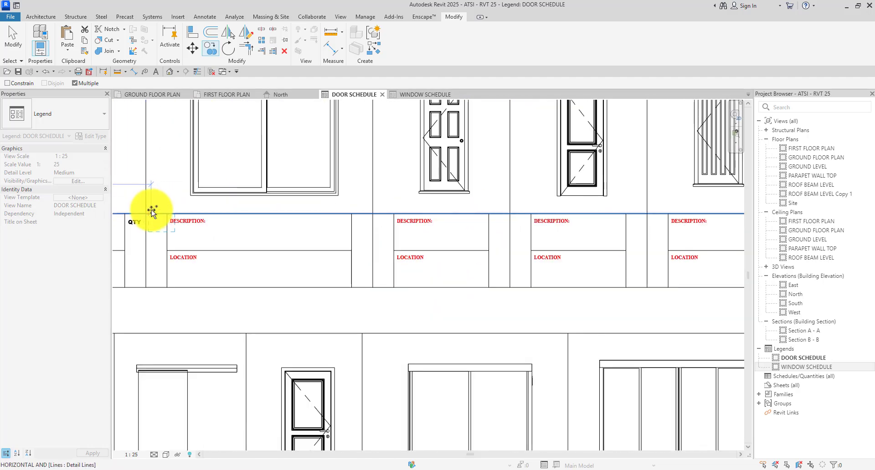
{"action": "left_click", "coordinate": [140, 214]}
{"action": "scroll", "coordinate": [145, 207], "scroll_direction": "down", "scroll_amount": 3}
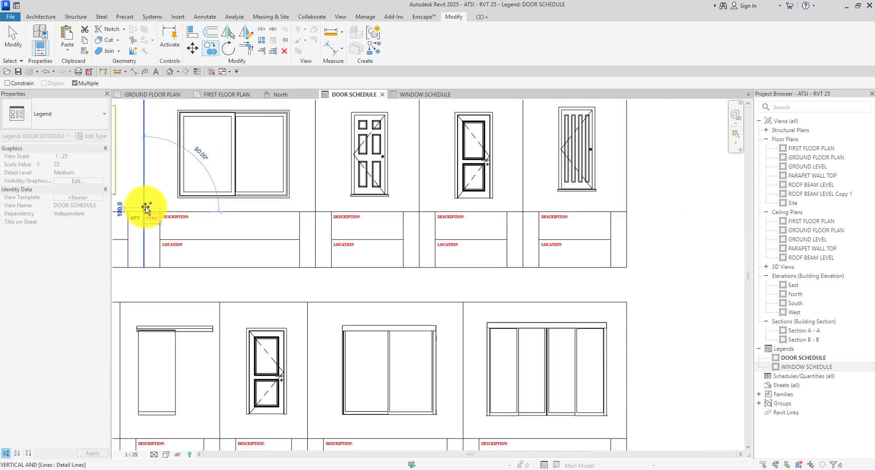
{"action": "scroll", "coordinate": [238, 241], "scroll_direction": "up", "scroll_amount": 4}
{"action": "scroll", "coordinate": [328, 187], "scroll_direction": "up", "scroll_amount": 4}
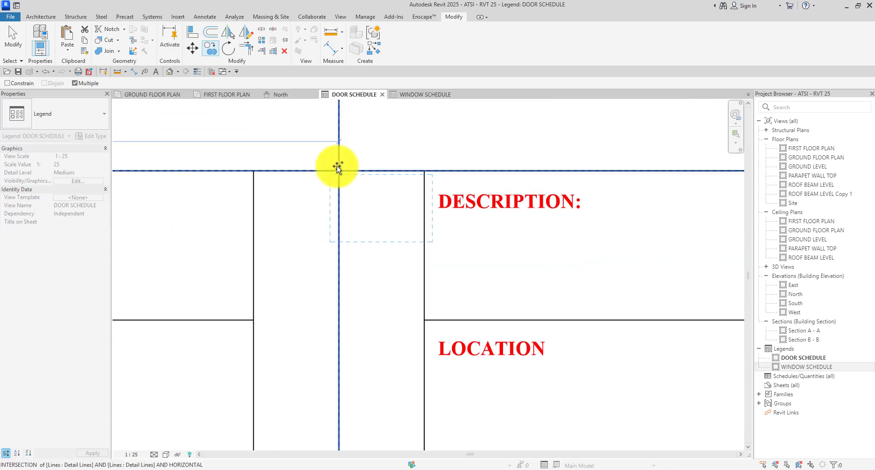
{"action": "left_click", "coordinate": [327, 174]}
{"action": "scroll", "coordinate": [287, 189], "scroll_direction": "down", "scroll_amount": 4}
{"action": "scroll", "coordinate": [388, 187], "scroll_direction": "up", "scroll_amount": 3}
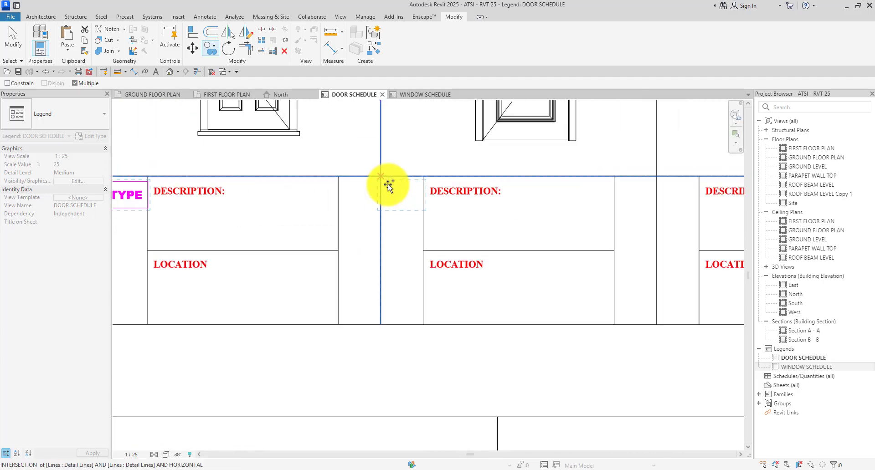
{"action": "scroll", "coordinate": [381, 175], "scroll_direction": "down", "scroll_amount": 3}
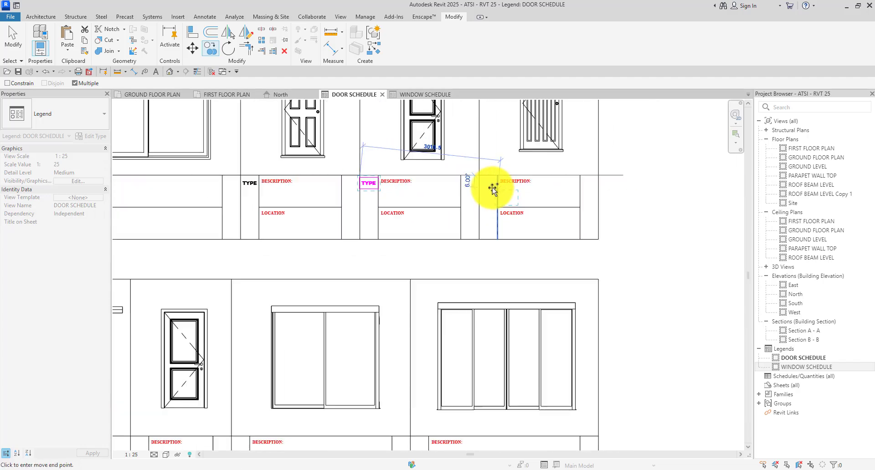
{"action": "scroll", "coordinate": [461, 162], "scroll_direction": "up", "scroll_amount": 3}
{"action": "left_click", "coordinate": [466, 161]}
{"action": "scroll", "coordinate": [477, 152], "scroll_direction": "down", "scroll_amount": 5}
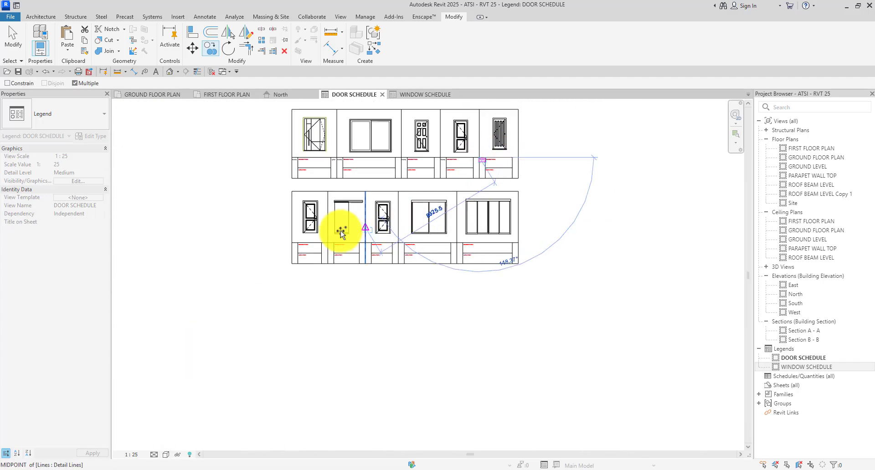
{"action": "scroll", "coordinate": [211, 251], "scroll_direction": "up", "scroll_amount": 5}
Copy the TYPE label into the five lower-row door cells.
{"action": "left_click", "coordinate": [247, 263]}
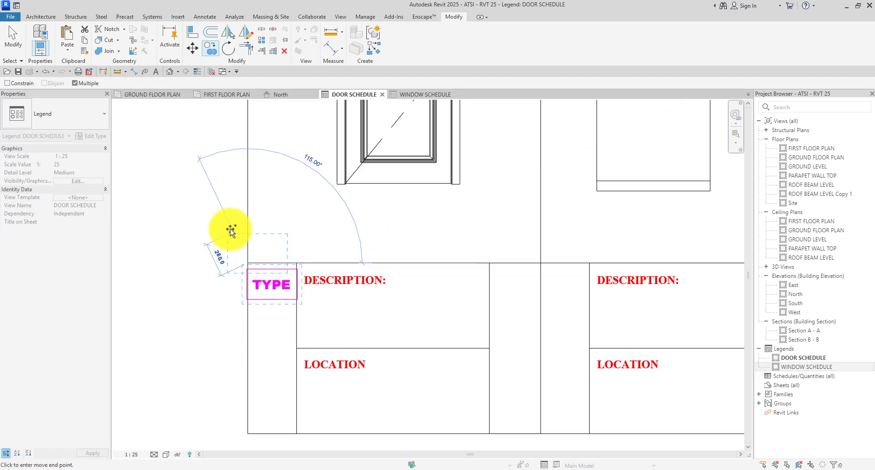
{"action": "scroll", "coordinate": [401, 245], "scroll_direction": "down", "scroll_amount": 4}
{"action": "scroll", "coordinate": [329, 245], "scroll_direction": "up", "scroll_amount": 4}
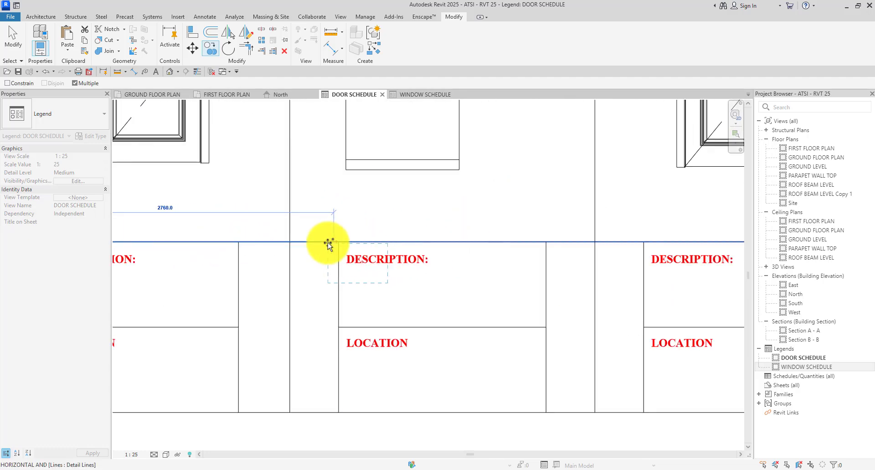
{"action": "left_click", "coordinate": [285, 240]}
{"action": "scroll", "coordinate": [376, 245], "scroll_direction": "down", "scroll_amount": 4}
{"action": "scroll", "coordinate": [375, 229], "scroll_direction": "up", "scroll_amount": 4}
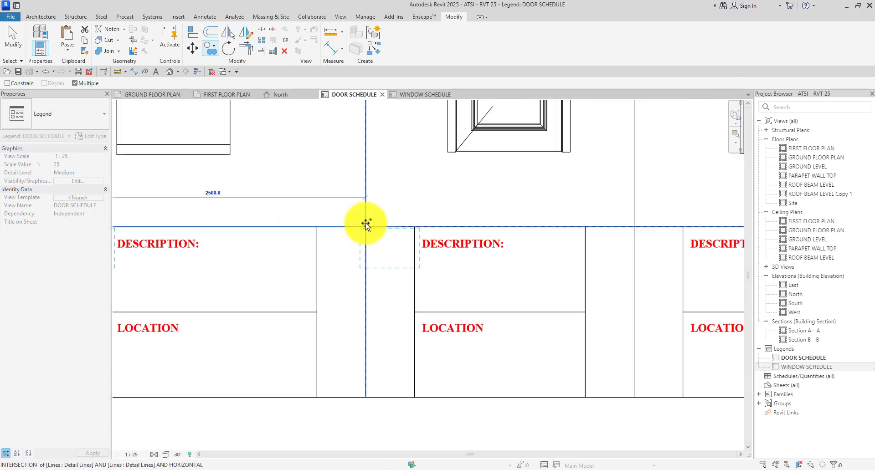
{"action": "left_click", "coordinate": [360, 225]}
{"action": "scroll", "coordinate": [392, 219], "scroll_direction": "down", "scroll_amount": 4}
{"action": "scroll", "coordinate": [461, 228], "scroll_direction": "up", "scroll_amount": 4}
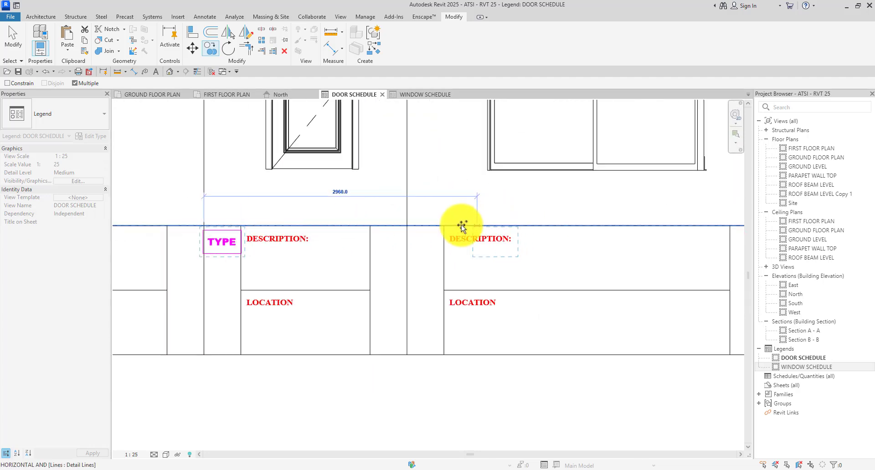
{"action": "left_click", "coordinate": [397, 225]}
{"action": "scroll", "coordinate": [362, 196], "scroll_direction": "down", "scroll_amount": 3}
{"action": "scroll", "coordinate": [401, 259], "scroll_direction": "down", "scroll_amount": 1}
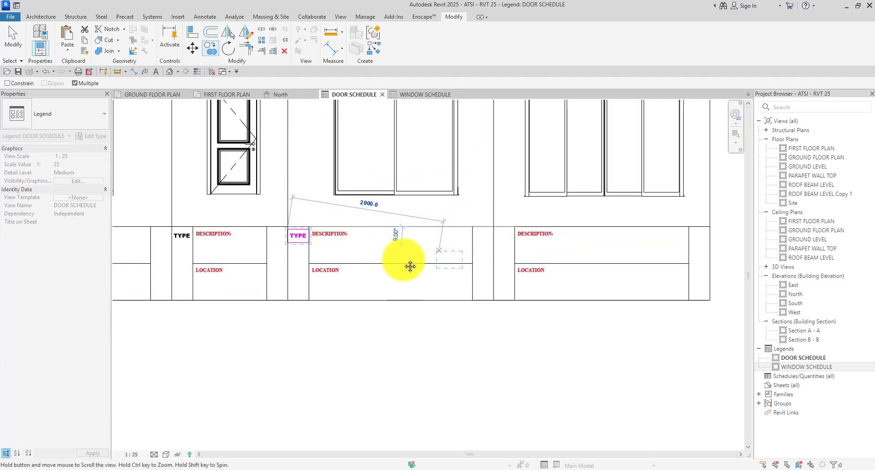
{"action": "scroll", "coordinate": [439, 237], "scroll_direction": "up", "scroll_amount": 5}
{"action": "left_click", "coordinate": [431, 235]}
{"action": "scroll", "coordinate": [446, 237], "scroll_direction": "down", "scroll_amount": 4}
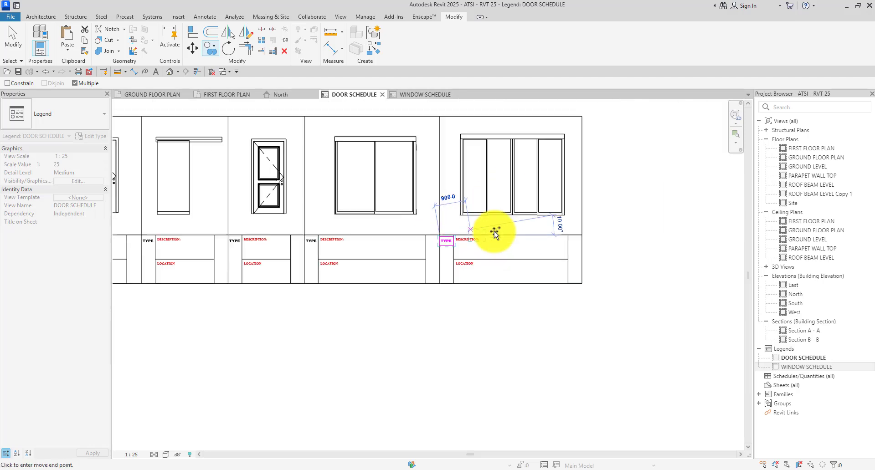
{"action": "scroll", "coordinate": [568, 247], "scroll_direction": "down", "scroll_amount": 3}
{"action": "key", "text": "Escape"}
{"action": "key", "text": "Escape"}
Copy the QTY label into the QTY cells of the next three door tags.
{"action": "scroll", "coordinate": [483, 221], "scroll_direction": "down", "scroll_amount": 1}
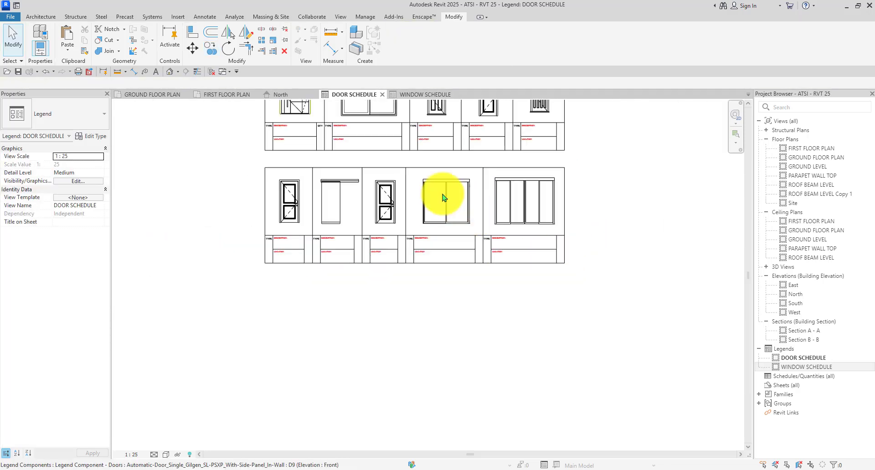
{"action": "scroll", "coordinate": [319, 126], "scroll_direction": "up", "scroll_amount": 4}
{"action": "scroll", "coordinate": [321, 141], "scroll_direction": "up", "scroll_amount": 4}
{"action": "left_click", "coordinate": [329, 138]}
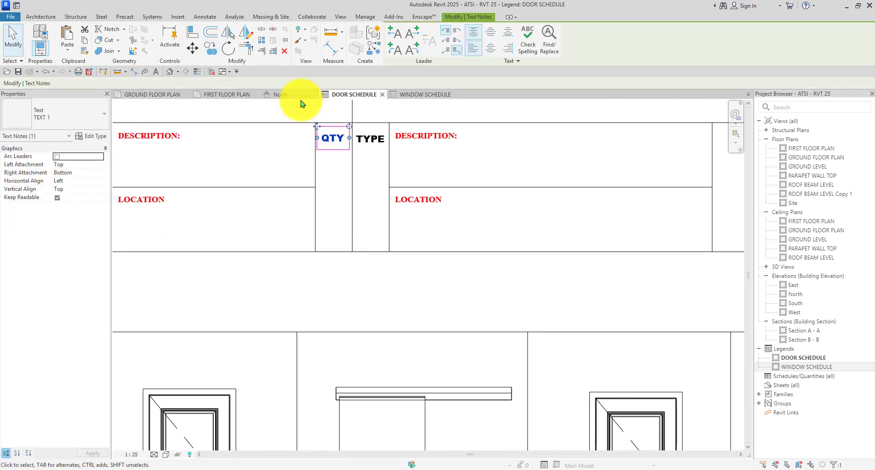
{"action": "left_click", "coordinate": [211, 48]}
{"action": "scroll", "coordinate": [314, 137], "scroll_direction": "up", "scroll_amount": 4}
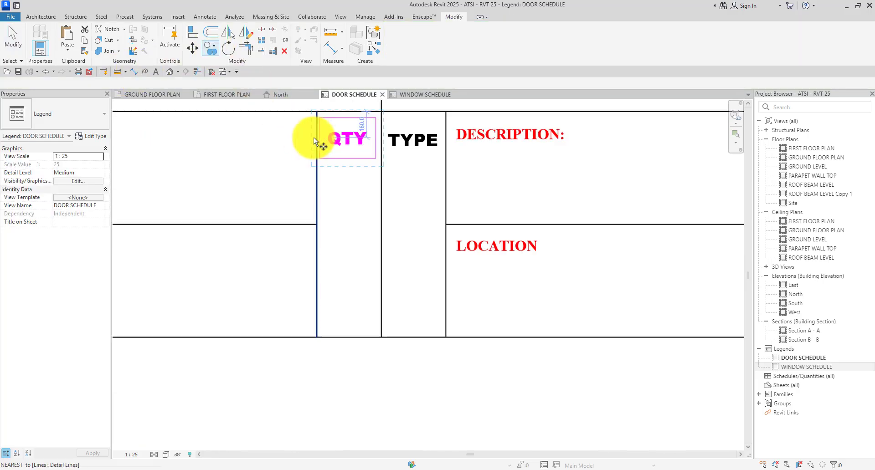
{"action": "left_click", "coordinate": [318, 104]}
{"action": "scroll", "coordinate": [308, 275], "scroll_direction": "down", "scroll_amount": 3}
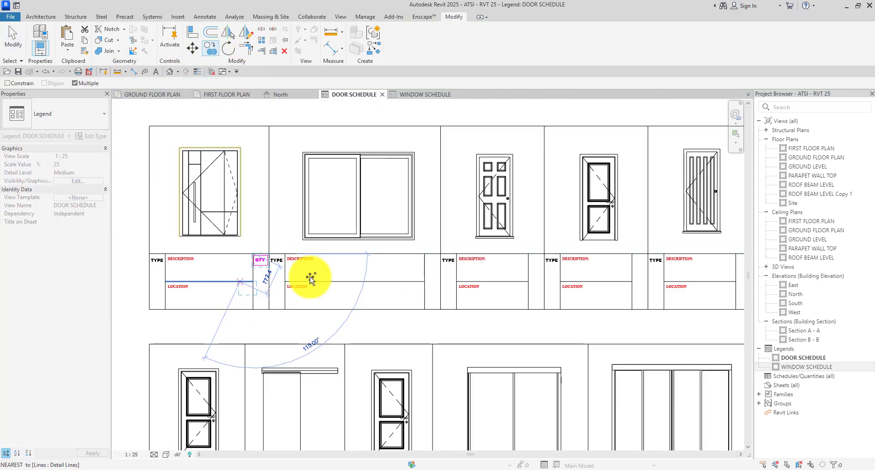
{"action": "scroll", "coordinate": [343, 255], "scroll_direction": "up", "scroll_amount": 4}
{"action": "left_click", "coordinate": [284, 226]}
{"action": "scroll", "coordinate": [284, 226], "scroll_direction": "down", "scroll_amount": 5}
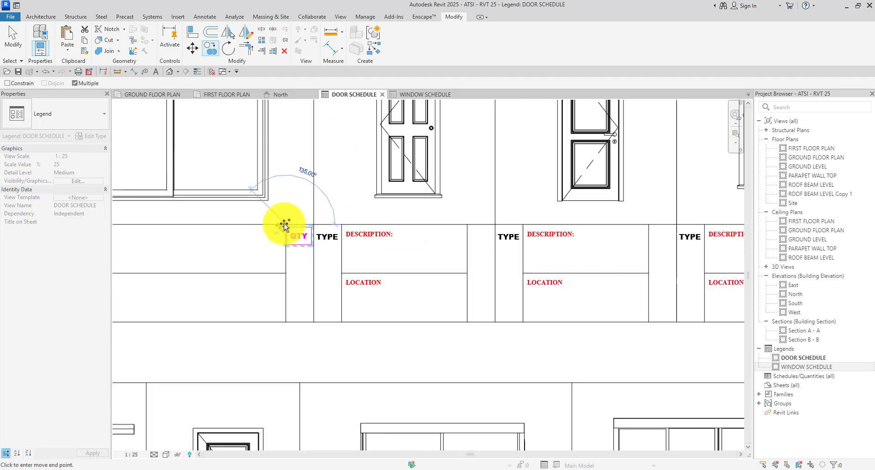
{"action": "scroll", "coordinate": [527, 227], "scroll_direction": "up", "scroll_amount": 5}
{"action": "scroll", "coordinate": [377, 217], "scroll_direction": "down", "scroll_amount": 5}
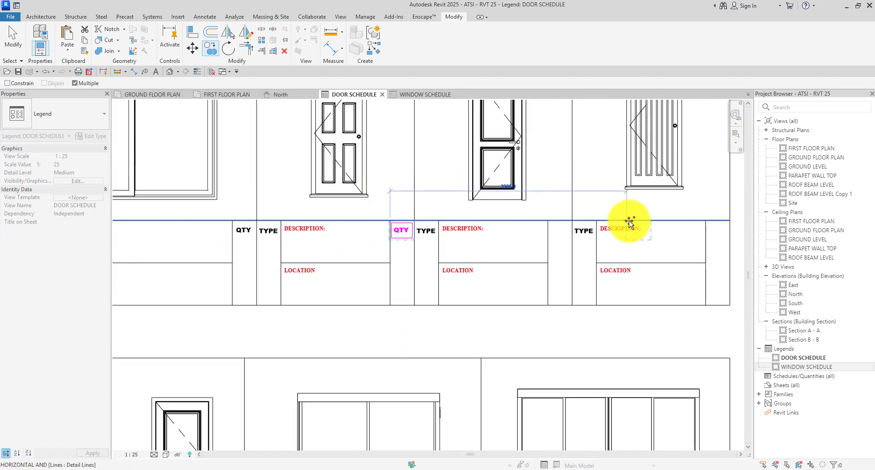
{"action": "scroll", "coordinate": [621, 224], "scroll_direction": "up", "scroll_amount": 5}
{"action": "left_click", "coordinate": [480, 220]}
{"action": "scroll", "coordinate": [480, 220], "scroll_direction": "down", "scroll_amount": 5}
{"action": "scroll", "coordinate": [400, 214], "scroll_direction": "up", "scroll_amount": 5}
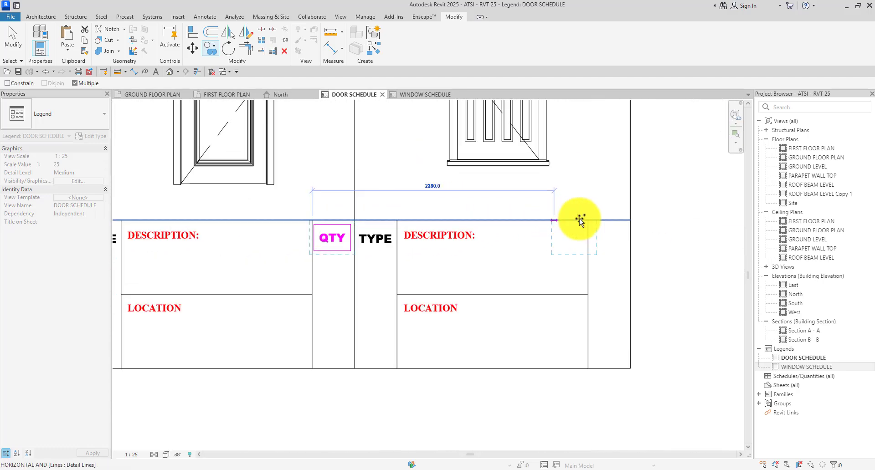
{"action": "left_click", "coordinate": [586, 220]}
{"action": "scroll", "coordinate": [585, 220], "scroll_direction": "down", "scroll_amount": 5}
{"action": "scroll", "coordinate": [236, 348], "scroll_direction": "up", "scroll_amount": 5}
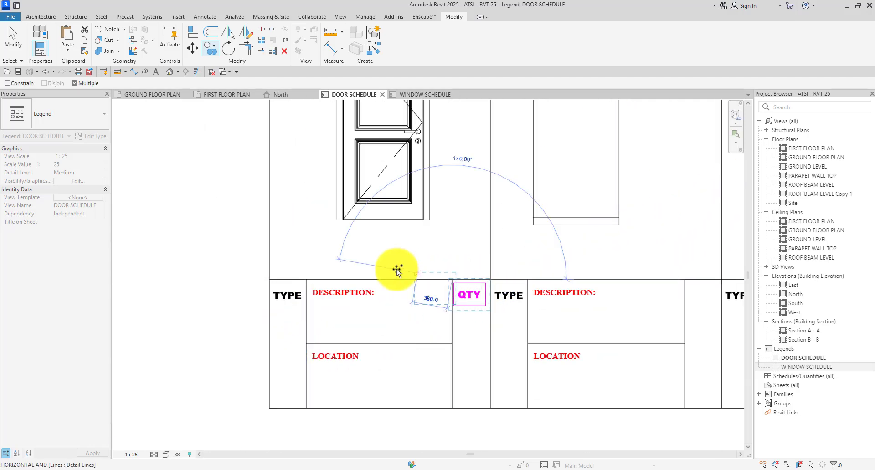
Fill the remaining four door tags' QTY cells with QTY labels.
{"action": "scroll", "coordinate": [397, 271], "scroll_direction": "down", "scroll_amount": 5}
{"action": "scroll", "coordinate": [495, 283], "scroll_direction": "up", "scroll_amount": 5}
{"action": "left_click", "coordinate": [499, 280]}
{"action": "scroll", "coordinate": [397, 250], "scroll_direction": "down", "scroll_amount": 5}
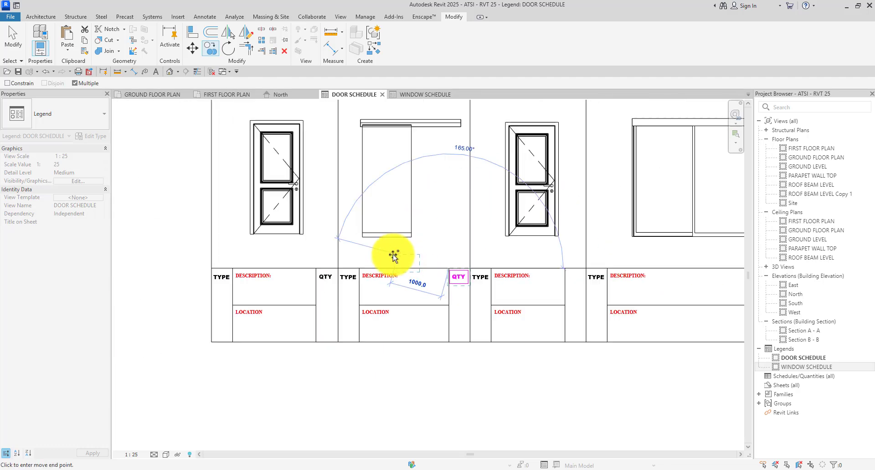
{"action": "scroll", "coordinate": [578, 275], "scroll_direction": "up", "scroll_amount": 5}
{"action": "left_click", "coordinate": [500, 258]}
{"action": "scroll", "coordinate": [367, 254], "scroll_direction": "down", "scroll_amount": 5}
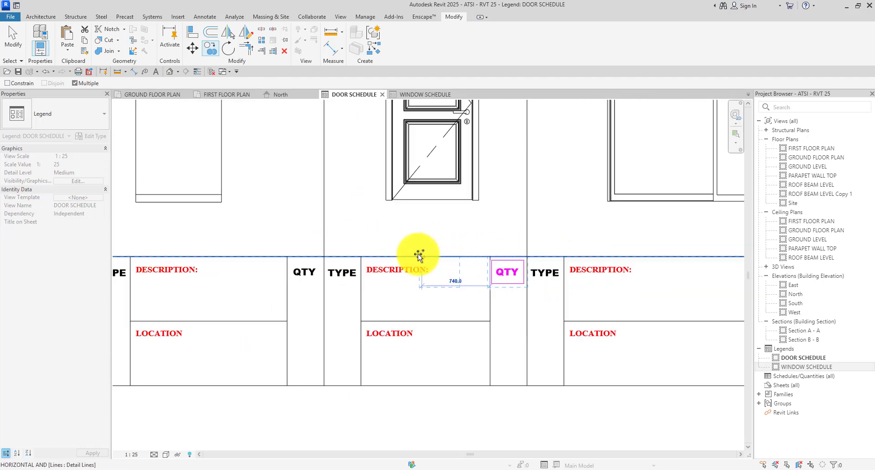
{"action": "scroll", "coordinate": [629, 258], "scroll_direction": "up", "scroll_amount": 5}
{"action": "left_click", "coordinate": [636, 256]}
{"action": "scroll", "coordinate": [289, 234], "scroll_direction": "down", "scroll_amount": 4}
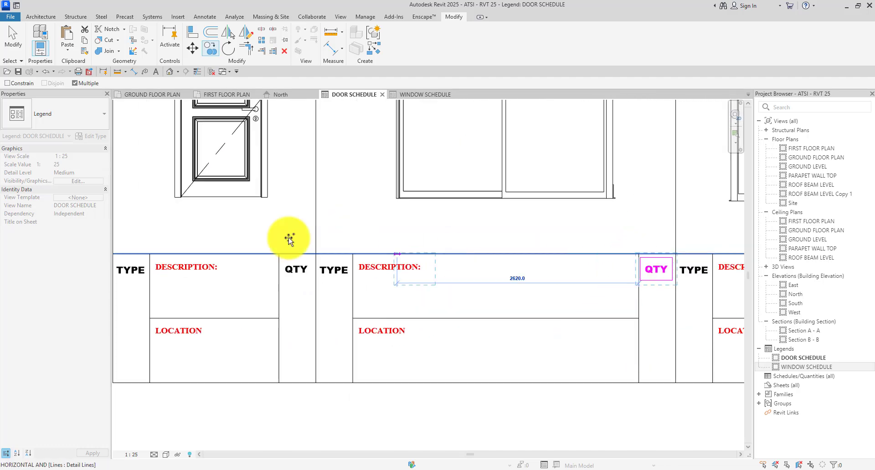
{"action": "scroll", "coordinate": [260, 236], "scroll_direction": "down", "scroll_amount": 2}
{"action": "scroll", "coordinate": [569, 239], "scroll_direction": "up", "scroll_amount": 7}
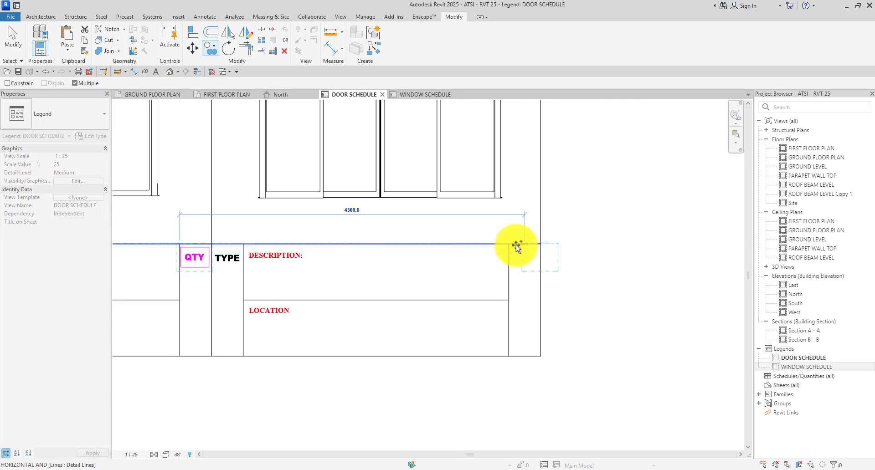
{"action": "left_click", "coordinate": [507, 244]}
{"action": "scroll", "coordinate": [539, 233], "scroll_direction": "down", "scroll_amount": 3}
{"action": "scroll", "coordinate": [539, 236], "scroll_direction": "down", "scroll_amount": 3}
{"action": "key", "text": "Escape"}
{"action": "key", "text": "Escape"}
Place a 'D1' text note under TYPE in the first door tag and position it within the cell.
{"action": "scroll", "coordinate": [547, 273], "scroll_direction": "down", "scroll_amount": 3}
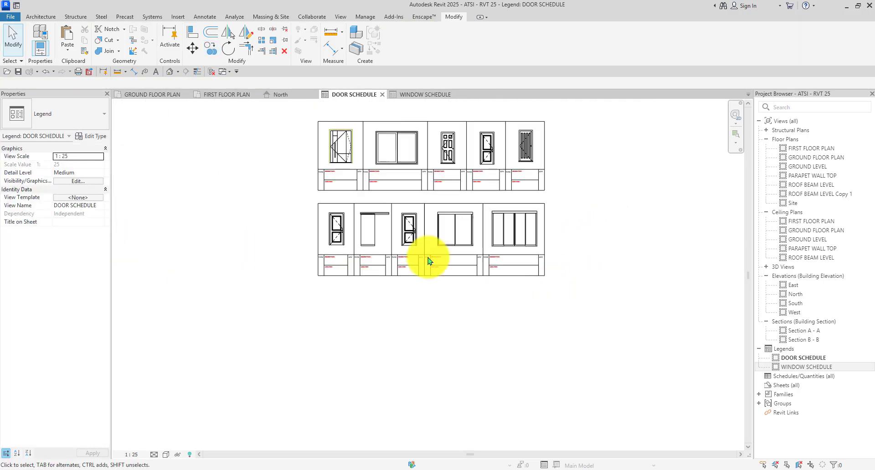
{"action": "scroll", "coordinate": [382, 239], "scroll_direction": "up", "scroll_amount": 4}
{"action": "scroll", "coordinate": [374, 237], "scroll_direction": "down", "scroll_amount": 4}
{"action": "scroll", "coordinate": [353, 205], "scroll_direction": "up", "scroll_amount": 5}
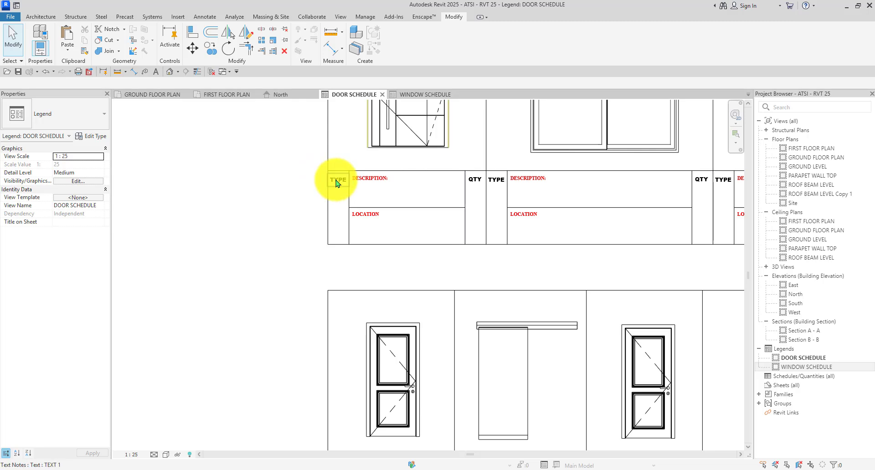
{"action": "scroll", "coordinate": [336, 180], "scroll_direction": "up", "scroll_amount": 2}
{"action": "key", "text": "t"}
{"action": "key", "text": "x"}
{"action": "scroll", "coordinate": [328, 194], "scroll_direction": "up", "scroll_amount": 2}
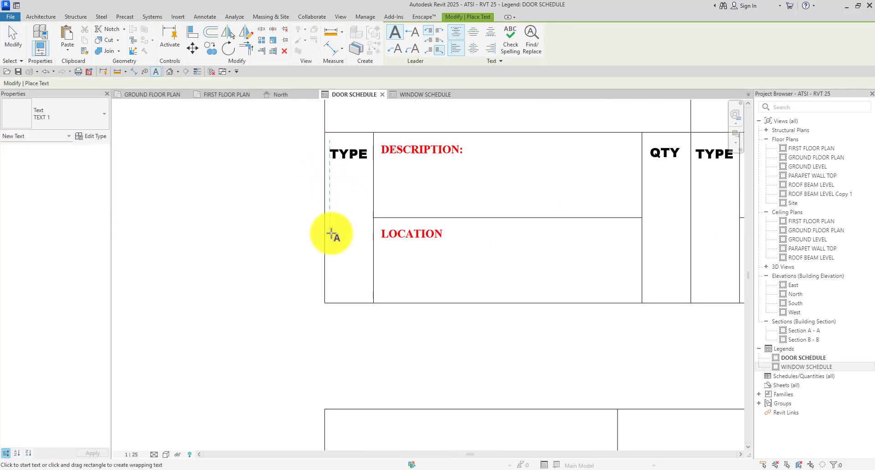
{"action": "left_click", "coordinate": [331, 234]}
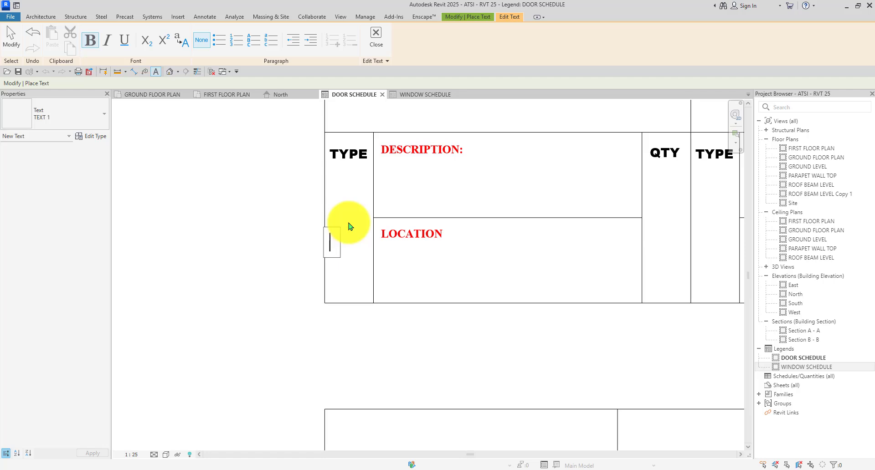
{"action": "type", "text": "D1"}
{"action": "left_click", "coordinate": [236, 219]}
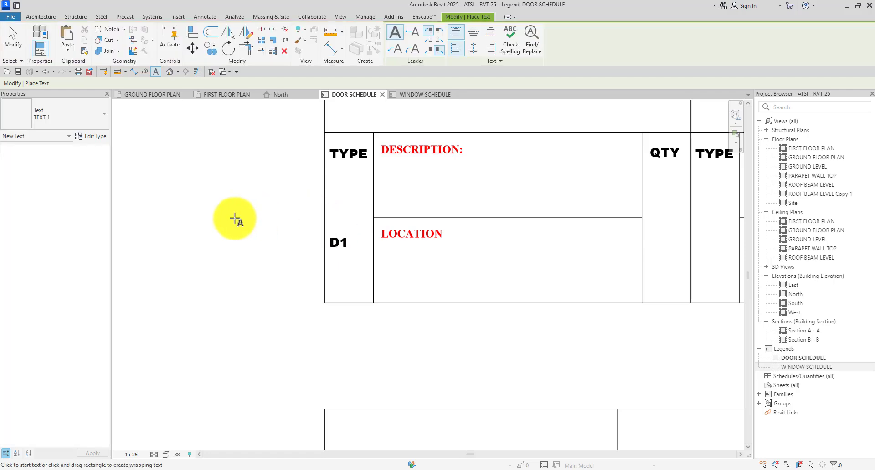
{"action": "scroll", "coordinate": [314, 246], "scroll_direction": "up", "scroll_amount": 2}
{"action": "left_click", "coordinate": [356, 241]}
{"action": "left_click_drag", "start_coordinate": [324, 211], "coordinate": [340, 210]}
{"action": "scroll", "coordinate": [220, 226], "scroll_direction": "down", "scroll_amount": 1}
{"action": "scroll", "coordinate": [220, 226], "scroll_direction": "down", "scroll_amount": 5}
{"action": "scroll", "coordinate": [239, 232], "scroll_direction": "up", "scroll_amount": 4}
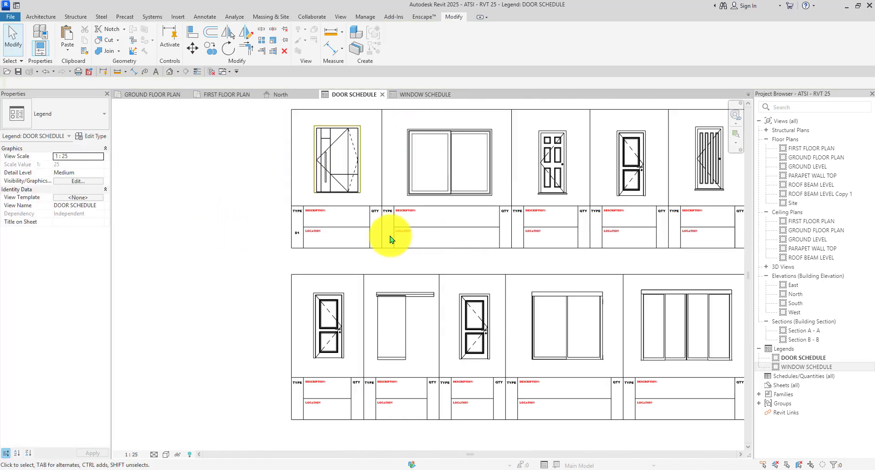
{"action": "left_click_drag", "start_coordinate": [234, 243], "coordinate": [222, 252]}
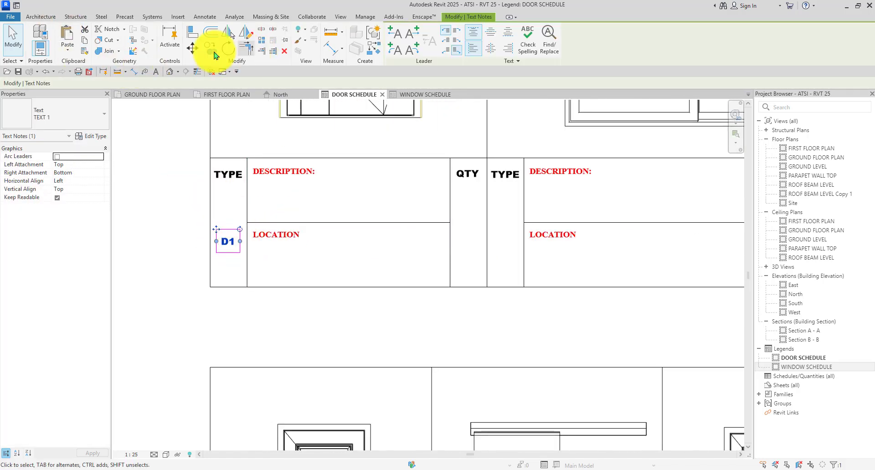
{"action": "scroll", "coordinate": [216, 291], "scroll_direction": "up", "scroll_amount": 1}
Copy the D1 label into the TYPE cells of the other door tags in both rows.
{"action": "left_click", "coordinate": [208, 287]}
{"action": "scroll", "coordinate": [209, 288], "scroll_direction": "down", "scroll_amount": 4}
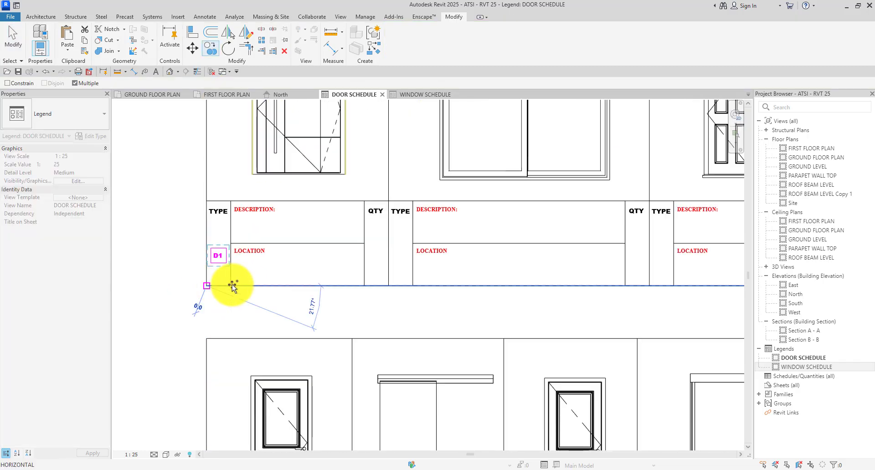
{"action": "scroll", "coordinate": [449, 288], "scroll_direction": "up", "scroll_amount": 3}
{"action": "scroll", "coordinate": [419, 287], "scroll_direction": "up", "scroll_amount": 1}
{"action": "left_click", "coordinate": [334, 287]}
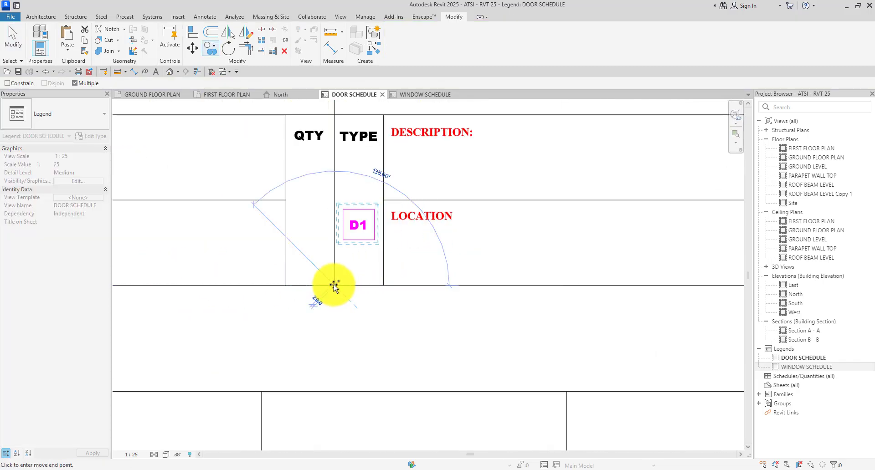
{"action": "scroll", "coordinate": [335, 286], "scroll_direction": "down", "scroll_amount": 3}
{"action": "scroll", "coordinate": [602, 283], "scroll_direction": "up", "scroll_amount": 3}
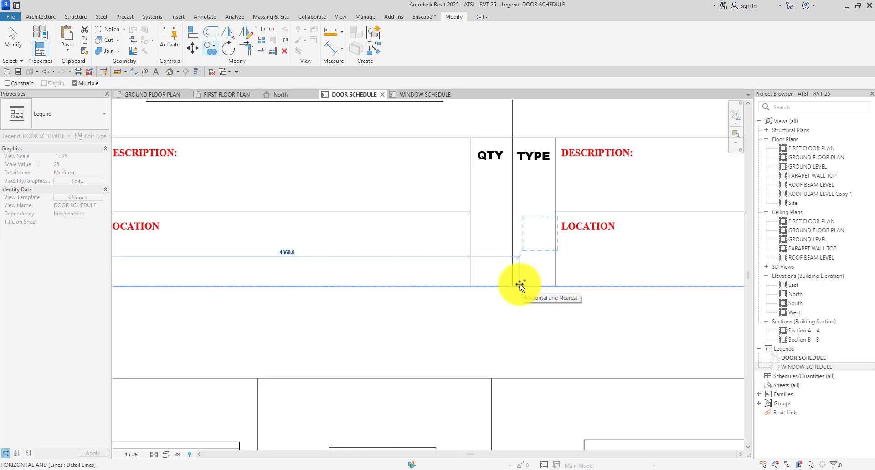
{"action": "scroll", "coordinate": [410, 269], "scroll_direction": "down", "scroll_amount": 4}
{"action": "scroll", "coordinate": [481, 253], "scroll_direction": "up", "scroll_amount": 3}
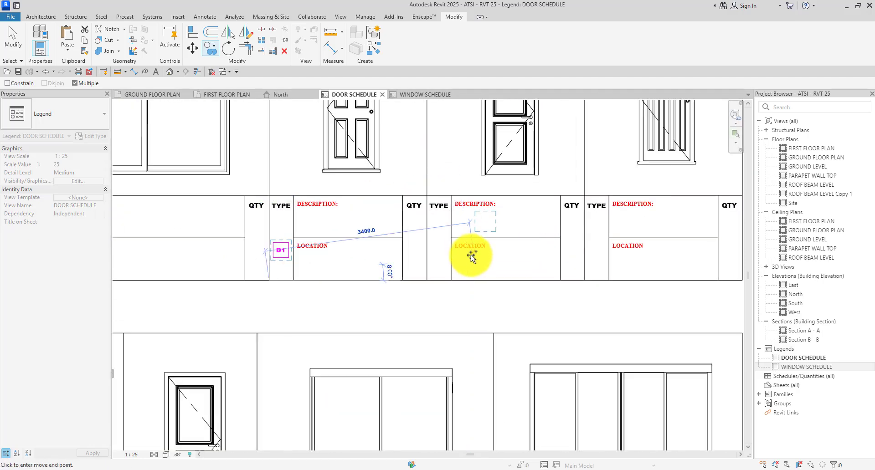
{"action": "scroll", "coordinate": [448, 266], "scroll_direction": "up", "scroll_amount": 2}
{"action": "scroll", "coordinate": [401, 274], "scroll_direction": "down", "scroll_amount": 3}
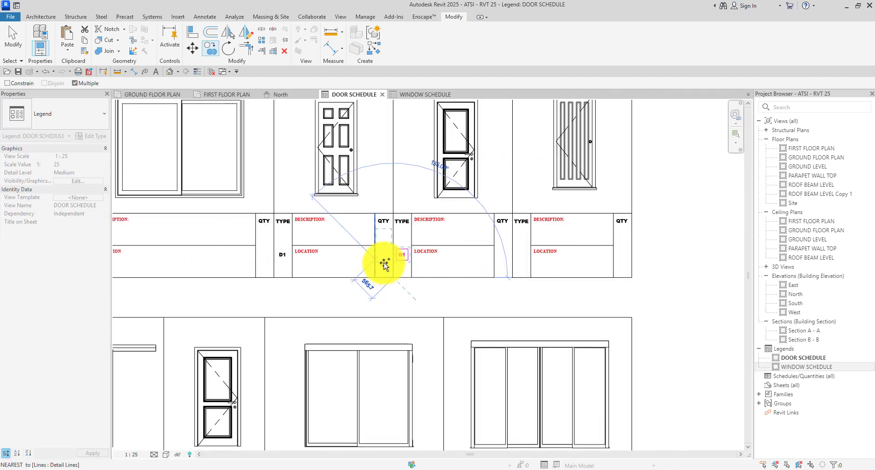
{"action": "scroll", "coordinate": [501, 277], "scroll_direction": "up", "scroll_amount": 4}
{"action": "scroll", "coordinate": [481, 275], "scroll_direction": "down", "scroll_amount": 3}
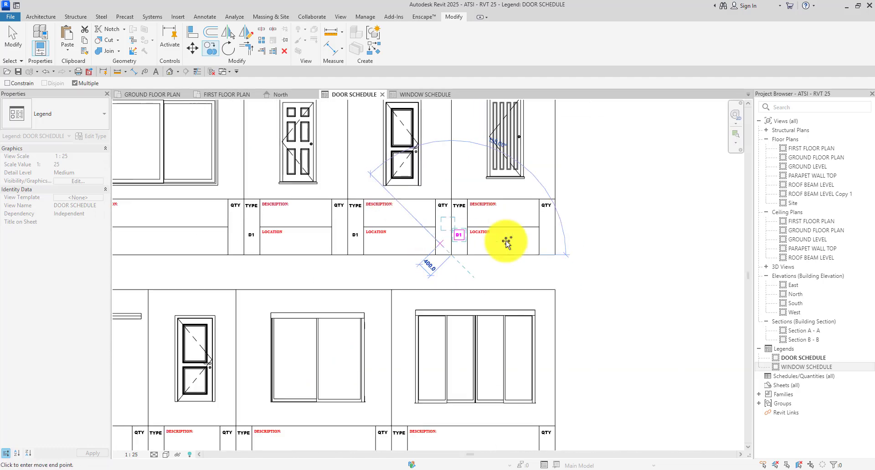
{"action": "scroll", "coordinate": [556, 254], "scroll_direction": "up", "scroll_amount": 2}
{"action": "scroll", "coordinate": [455, 267], "scroll_direction": "down", "scroll_amount": 4}
{"action": "scroll", "coordinate": [292, 367], "scroll_direction": "up", "scroll_amount": 3}
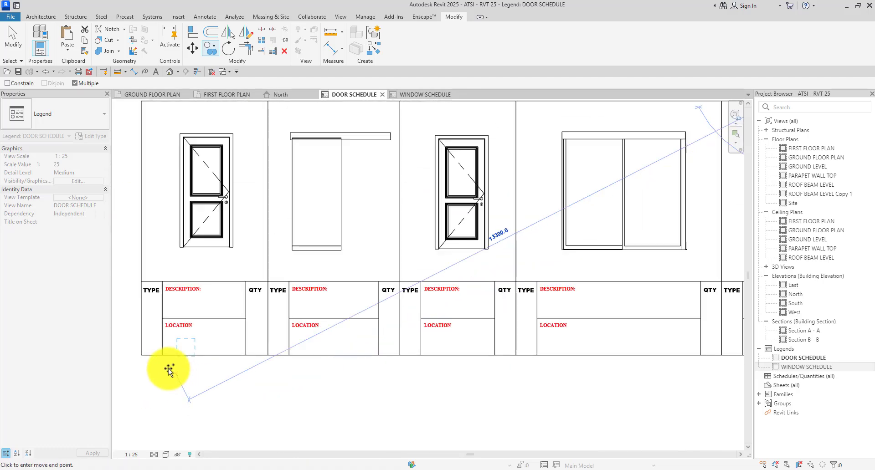
{"action": "scroll", "coordinate": [172, 371], "scroll_direction": "up", "scroll_amount": 3}
{"action": "left_click", "coordinate": [128, 348]}
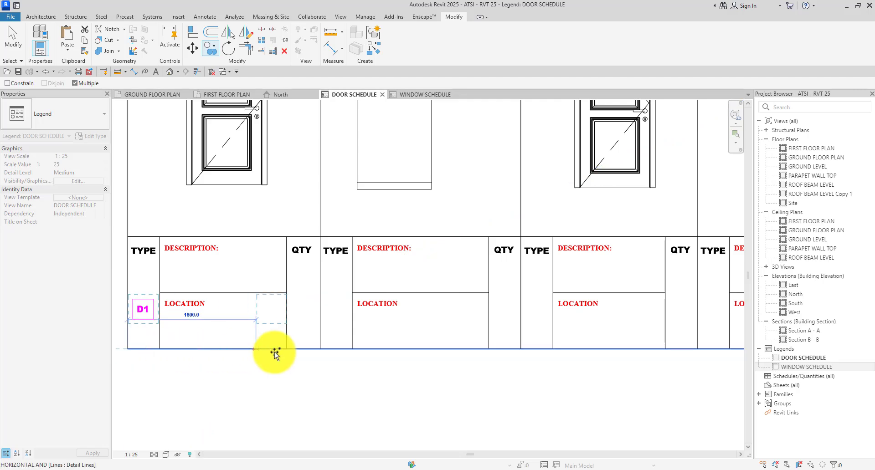
{"action": "left_click", "coordinate": [318, 351]}
{"action": "scroll", "coordinate": [255, 292], "scroll_direction": "down", "scroll_amount": 4}
{"action": "scroll", "coordinate": [390, 335], "scroll_direction": "up", "scroll_amount": 5}
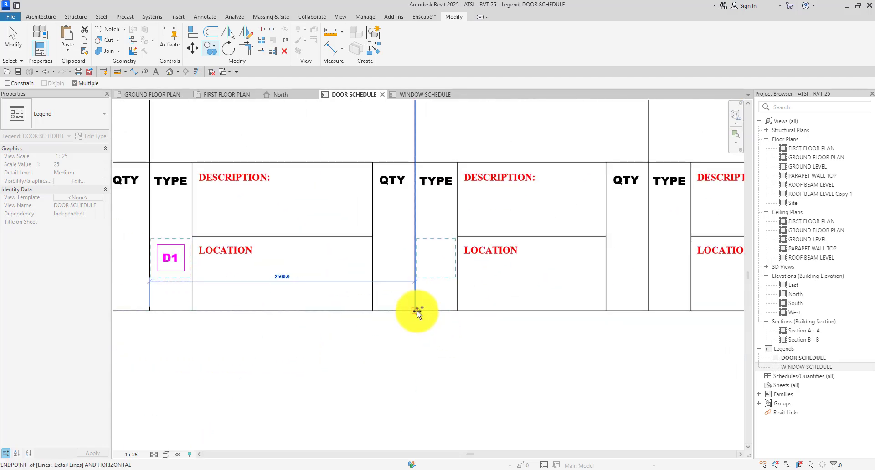
{"action": "left_click", "coordinate": [416, 312]}
{"action": "scroll", "coordinate": [469, 271], "scroll_direction": "down", "scroll_amount": 4}
{"action": "scroll", "coordinate": [479, 303], "scroll_direction": "up", "scroll_amount": 5}
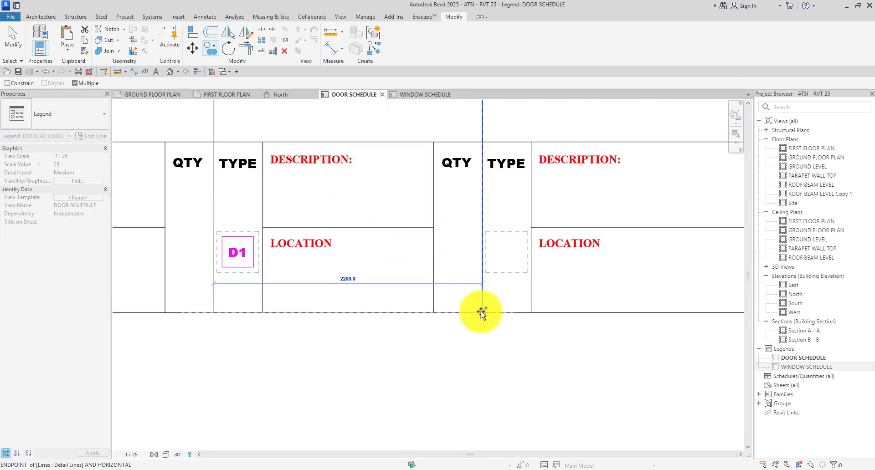
{"action": "left_click", "coordinate": [481, 313]}
{"action": "scroll", "coordinate": [336, 253], "scroll_direction": "down", "scroll_amount": 4}
{"action": "scroll", "coordinate": [445, 242], "scroll_direction": "up", "scroll_amount": 5}
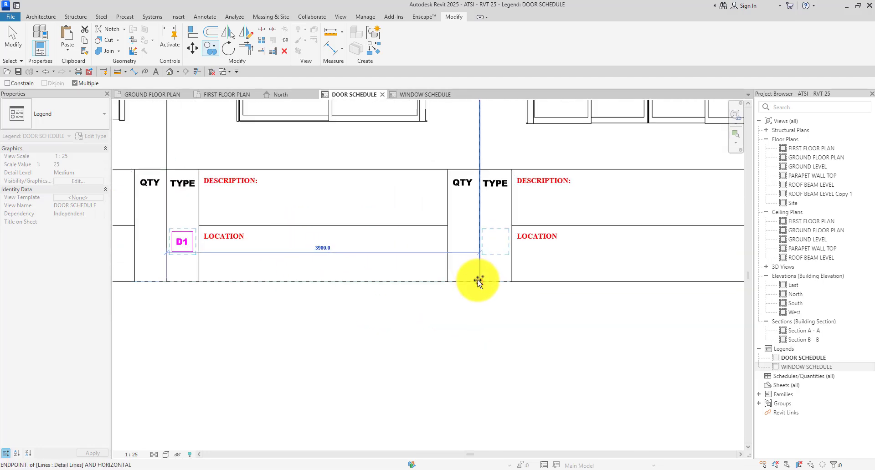
{"action": "left_click", "coordinate": [478, 281]}
{"action": "scroll", "coordinate": [477, 279], "scroll_direction": "down", "scroll_amount": 4}
{"action": "key", "text": "Escape"}
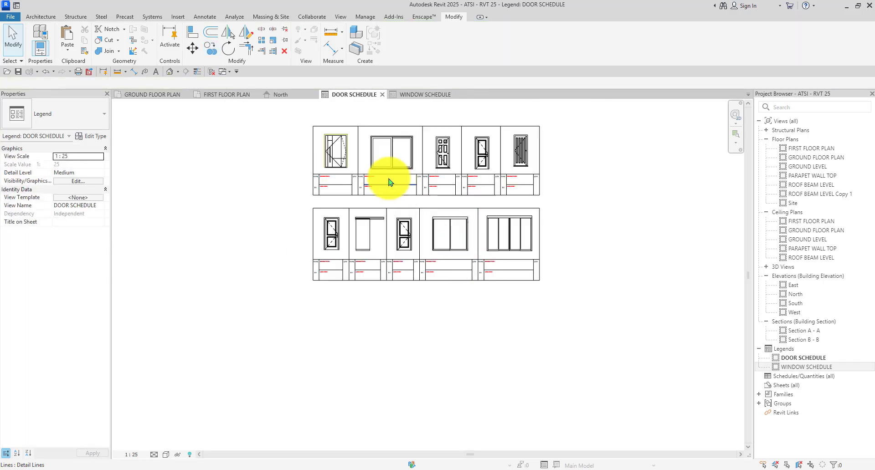
{"action": "scroll", "coordinate": [308, 205], "scroll_direction": "up", "scroll_amount": 5}
Renumber the first four D1 copies to D2, D3, D4 and D5.
{"action": "scroll", "coordinate": [308, 205], "scroll_direction": "up", "scroll_amount": 4}
{"action": "double_click", "coordinate": [334, 225]}
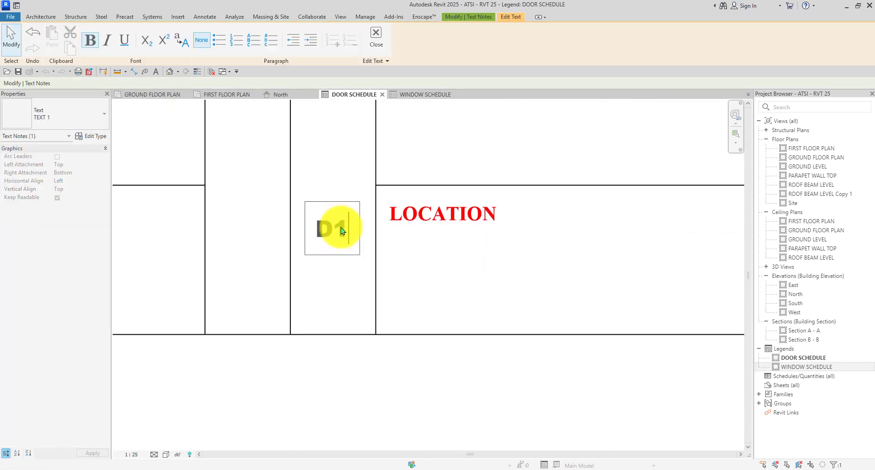
{"action": "type", "text": "2"}
{"action": "scroll", "coordinate": [326, 244], "scroll_direction": "down", "scroll_amount": 4}
{"action": "left_click", "coordinate": [341, 350]}
{"action": "scroll", "coordinate": [703, 253], "scroll_direction": "up", "scroll_amount": 2}
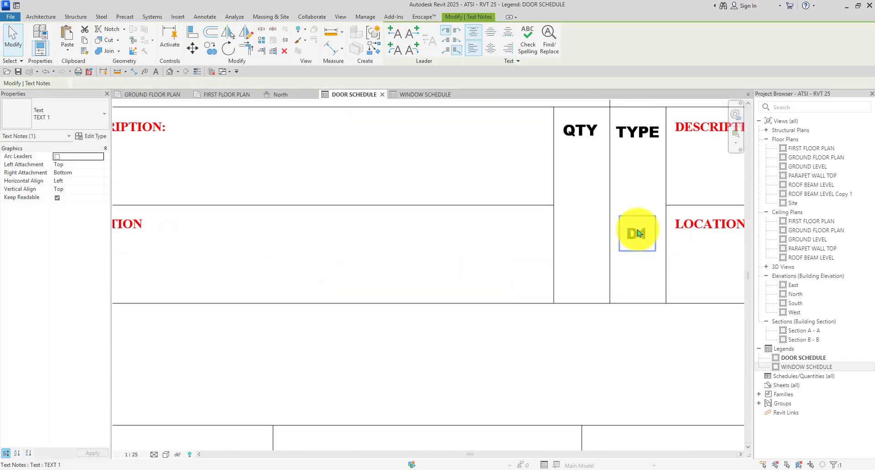
{"action": "double_click", "coordinate": [646, 237]}
{"action": "key", "text": "BackSpace"}
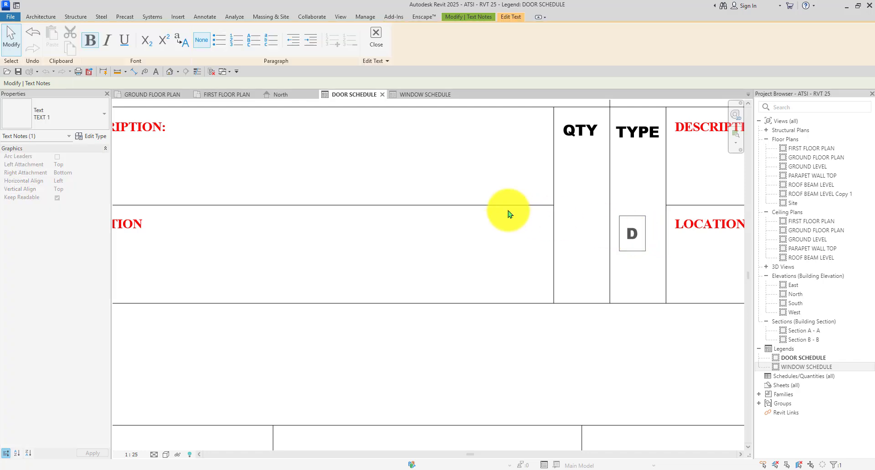
{"action": "type", "text": "3"}
{"action": "scroll", "coordinate": [530, 275], "scroll_direction": "down", "scroll_amount": 4}
{"action": "left_click", "coordinate": [530, 275]}
{"action": "scroll", "coordinate": [355, 228], "scroll_direction": "down", "scroll_amount": 4}
{"action": "scroll", "coordinate": [462, 218], "scroll_direction": "up", "scroll_amount": 8}
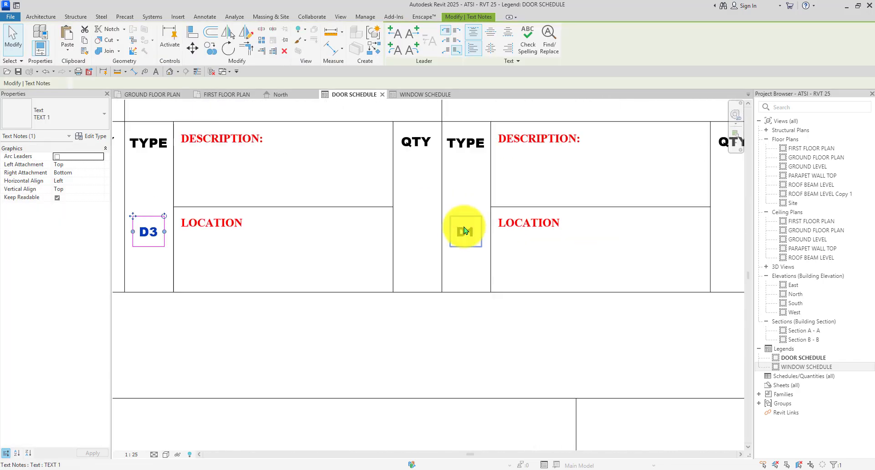
{"action": "left_click", "coordinate": [474, 239]}
{"action": "double_click", "coordinate": [474, 239]}
{"action": "key", "text": "BackSpace"}
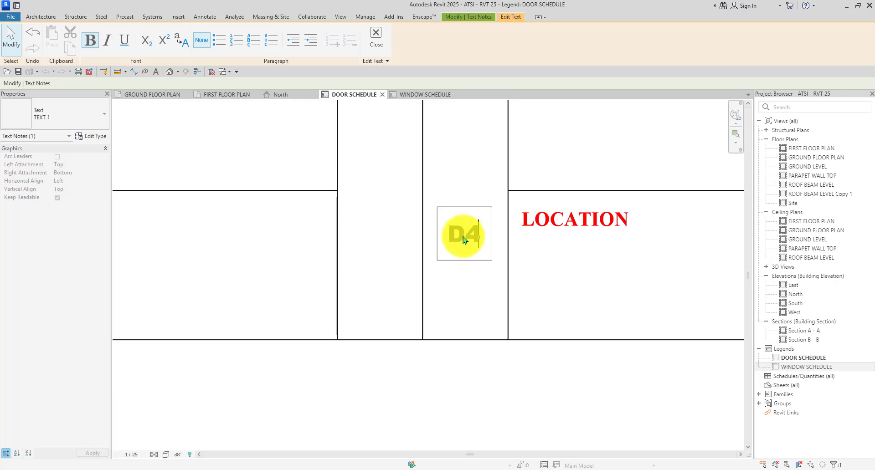
{"action": "type", "text": "4"}
{"action": "scroll", "coordinate": [464, 240], "scroll_direction": "down", "scroll_amount": 4}
{"action": "left_click", "coordinate": [712, 230]}
{"action": "scroll", "coordinate": [673, 234], "scroll_direction": "up", "scroll_amount": 6}
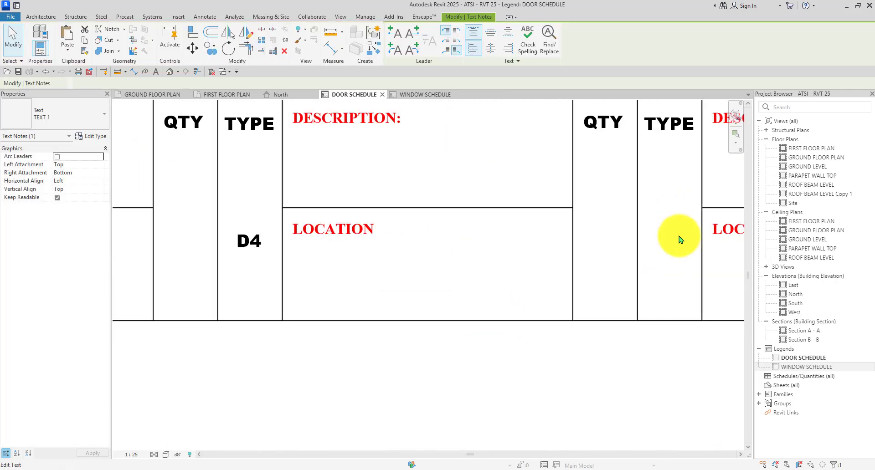
{"action": "double_click", "coordinate": [680, 239]}
{"action": "type", "text": "4"}
{"action": "scroll", "coordinate": [666, 239], "scroll_direction": "down", "scroll_amount": 4}
{"action": "left_click", "coordinate": [602, 283]}
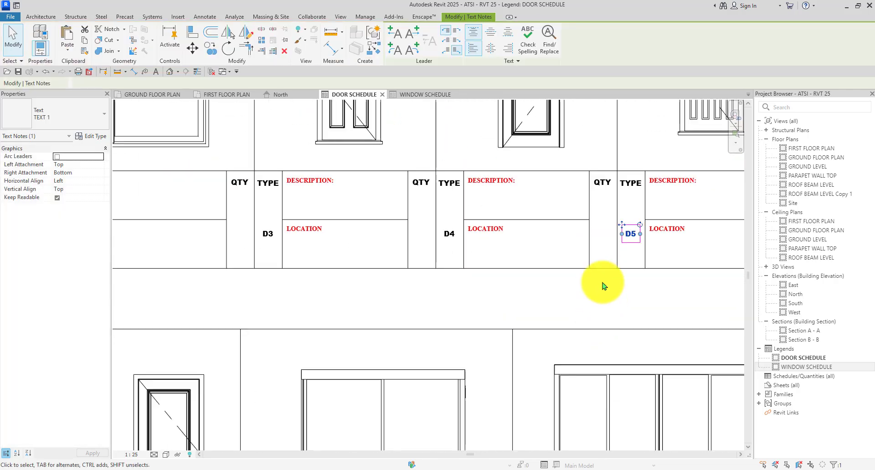
{"action": "left_click", "coordinate": [599, 287]}
Renumber the next D1 copies to D6, D7 and D8.
{"action": "scroll", "coordinate": [381, 168], "scroll_direction": "down", "scroll_amount": 2}
{"action": "scroll", "coordinate": [209, 396], "scroll_direction": "up", "scroll_amount": 6}
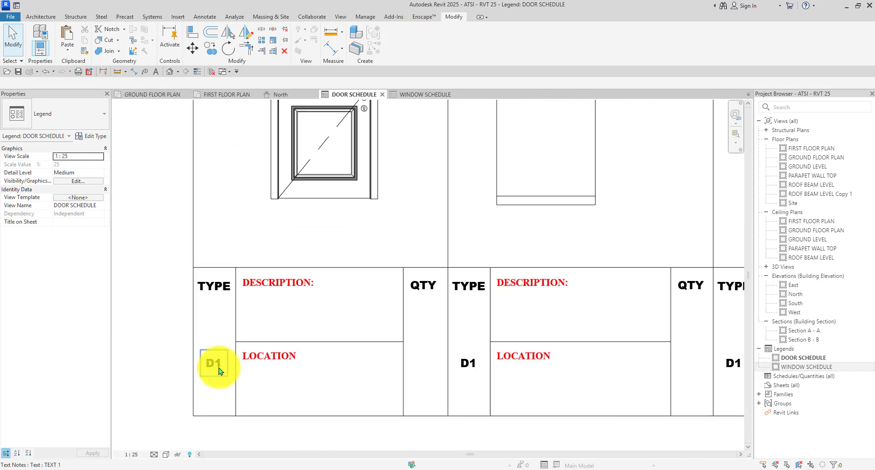
{"action": "double_click", "coordinate": [215, 363]}
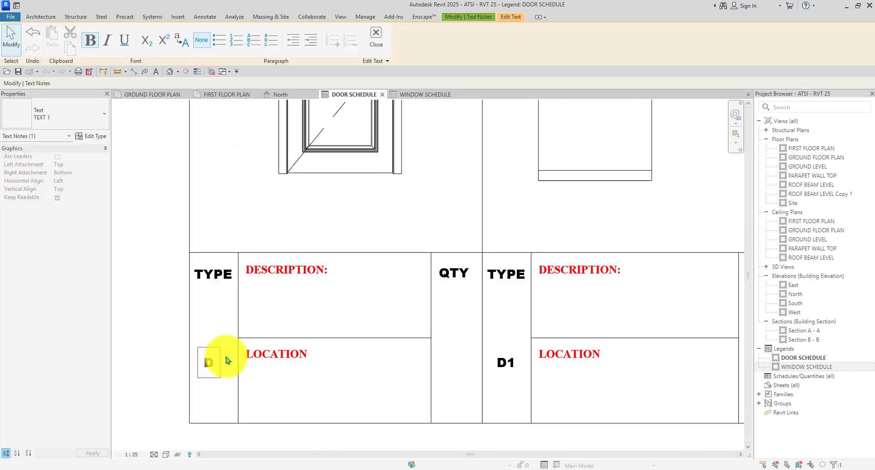
{"action": "type", "text": "6"}
{"action": "scroll", "coordinate": [227, 361], "scroll_direction": "down", "scroll_amount": 4}
{"action": "left_click", "coordinate": [348, 337]}
{"action": "scroll", "coordinate": [383, 297], "scroll_direction": "up", "scroll_amount": 4}
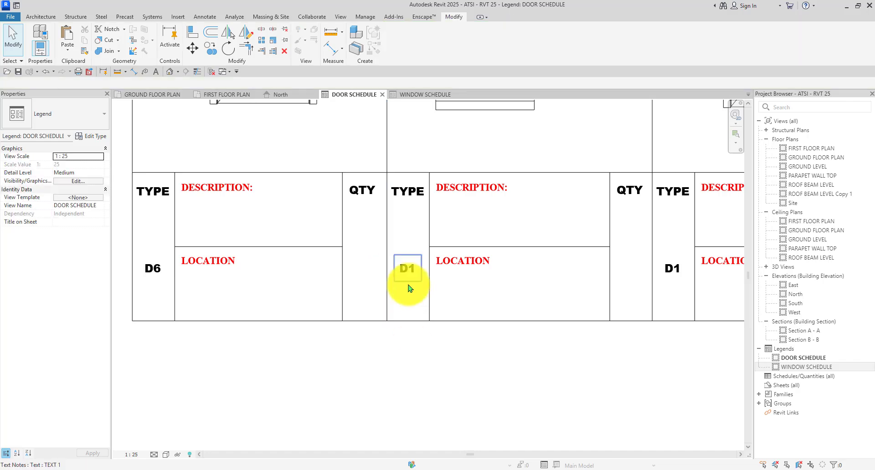
{"action": "left_click", "coordinate": [409, 288]}
{"action": "scroll", "coordinate": [406, 278], "scroll_direction": "up", "scroll_amount": 3}
{"action": "left_click", "coordinate": [416, 269]}
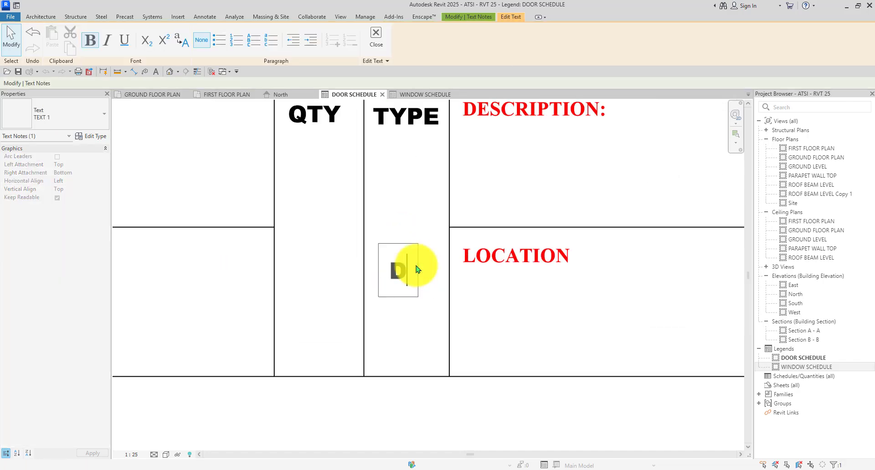
{"action": "type", "text": "7"}
{"action": "scroll", "coordinate": [410, 269], "scroll_direction": "down", "scroll_amount": 4}
{"action": "left_click", "coordinate": [406, 336]}
{"action": "scroll", "coordinate": [524, 296], "scroll_direction": "up", "scroll_amount": 4}
{"action": "left_click", "coordinate": [610, 264]}
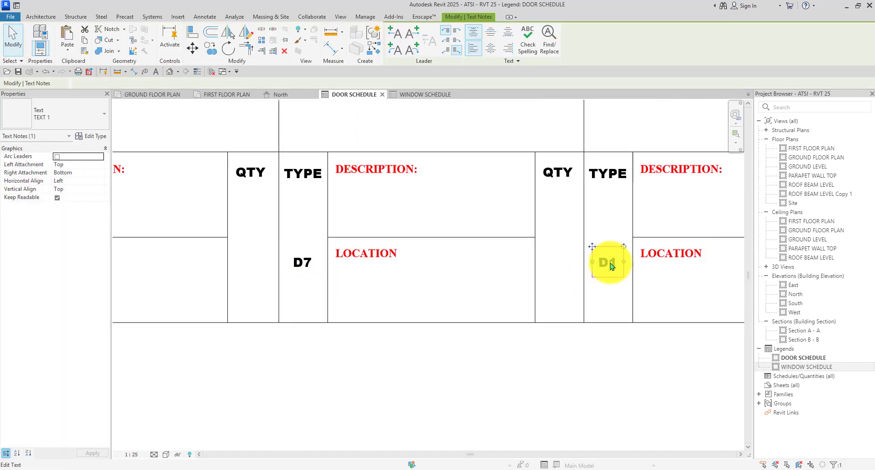
{"action": "left_click", "coordinate": [614, 266]}
{"action": "key", "text": "BackSpace"}
{"action": "type", "text": "8"}
{"action": "scroll", "coordinate": [457, 254], "scroll_direction": "down", "scroll_amount": 4}
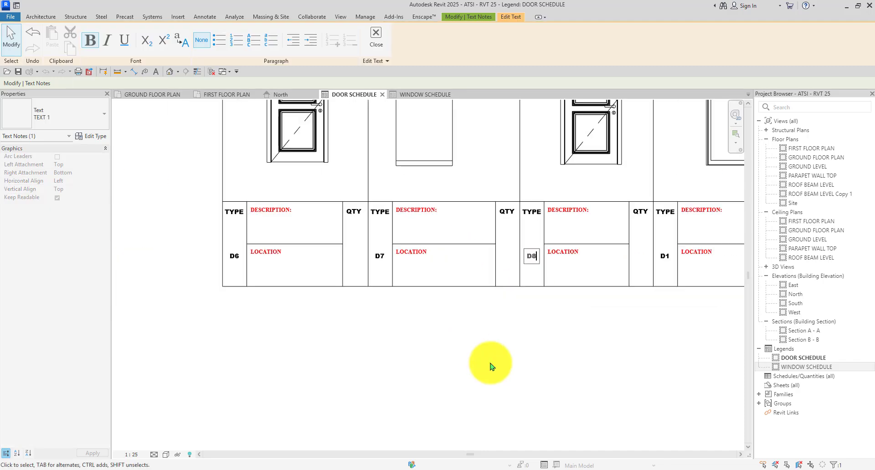
{"action": "left_click", "coordinate": [490, 365]}
Renumber the last two copies to D9 and D10 and check the D10 label.
{"action": "middle_click_drag", "start_coordinate": [739, 277], "coordinate": [710, 283]}
{"action": "scroll", "coordinate": [638, 261], "scroll_direction": "up", "scroll_amount": 4}
{"action": "left_click", "coordinate": [619, 270]}
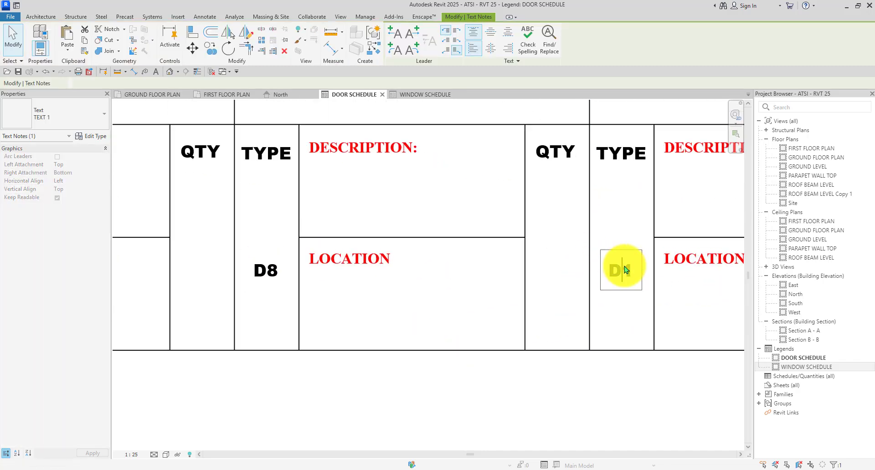
{"action": "type", "text": "9"}
{"action": "scroll", "coordinate": [395, 264], "scroll_direction": "down", "scroll_amount": 3}
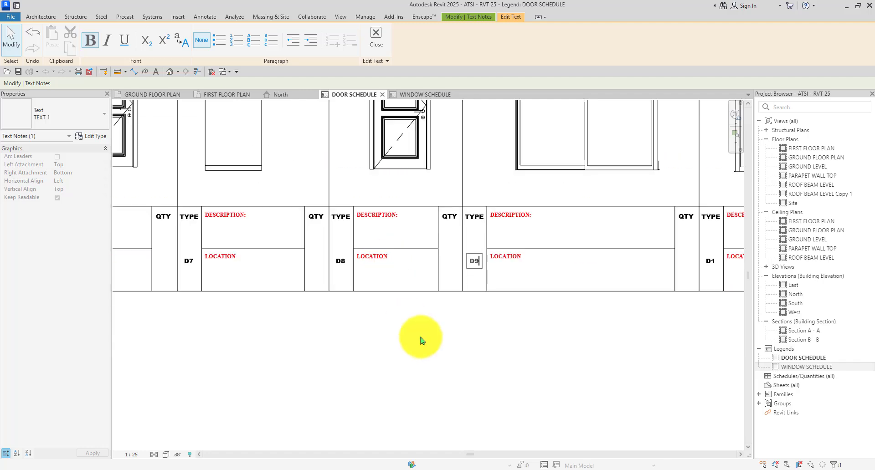
{"action": "left_click", "coordinate": [421, 340]}
{"action": "left_click", "coordinate": [370, 314]}
{"action": "scroll", "coordinate": [369, 312], "scroll_direction": "down", "scroll_amount": 3}
{"action": "scroll", "coordinate": [502, 299], "scroll_direction": "up", "scroll_amount": 4}
{"action": "left_click", "coordinate": [489, 301]}
{"action": "scroll", "coordinate": [490, 302], "scroll_direction": "up", "scroll_amount": 5}
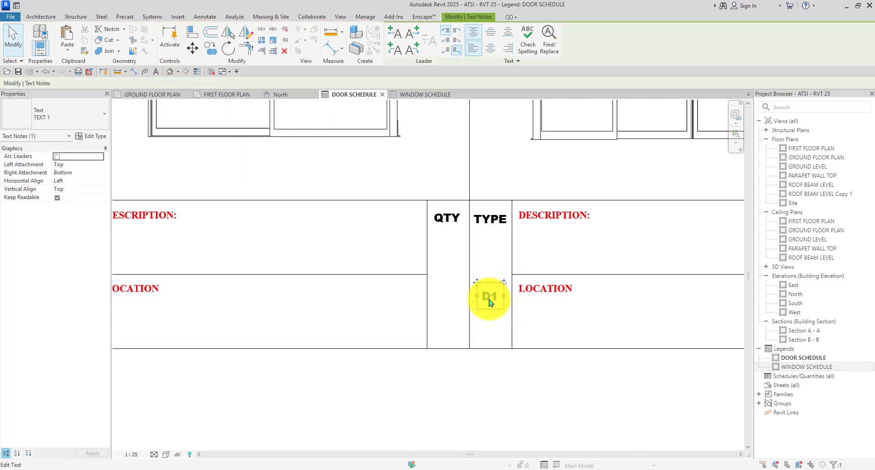
{"action": "double_click", "coordinate": [504, 294]}
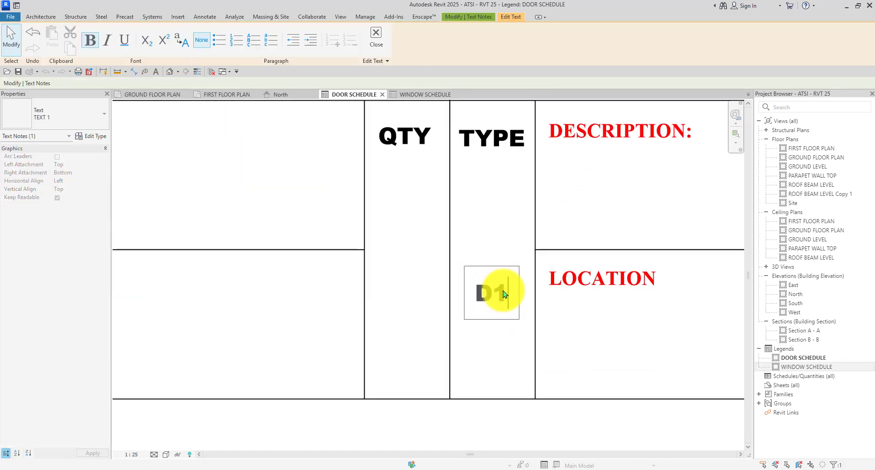
{"action": "scroll", "coordinate": [483, 292], "scroll_direction": "down", "scroll_amount": 6}
{"action": "left_click", "coordinate": [487, 353]}
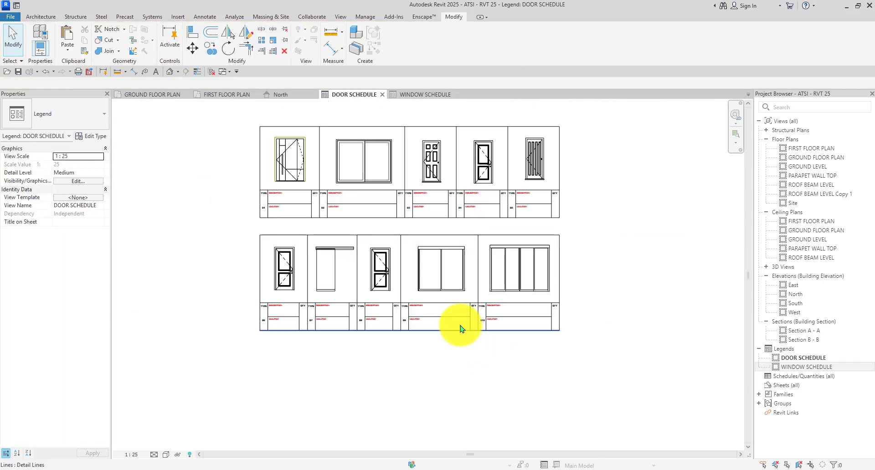
{"action": "scroll", "coordinate": [460, 328], "scroll_direction": "up", "scroll_amount": 6}
{"action": "left_click", "coordinate": [491, 321]}
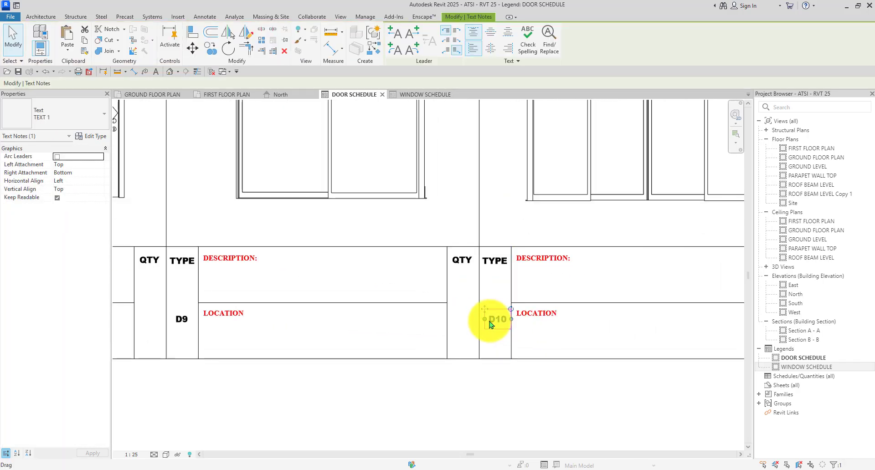
{"action": "scroll", "coordinate": [491, 324], "scroll_direction": "down", "scroll_amount": 6}
{"action": "left_click", "coordinate": [598, 264]}
{"action": "scroll", "coordinate": [321, 184], "scroll_direction": "up", "scroll_amount": 4}
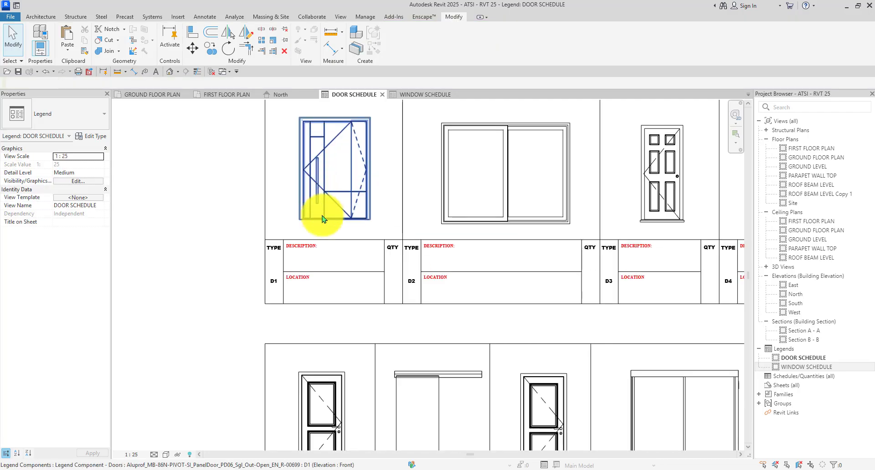
{"action": "scroll", "coordinate": [328, 215], "scroll_direction": "down", "scroll_amount": 2}
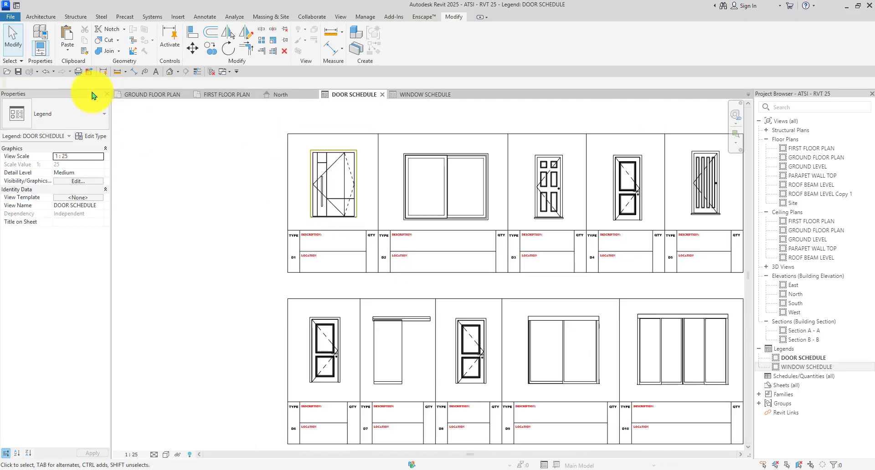
Review the GROUND and FIRST FLOOR PLAN views, then return to the DOOR SCHEDULE legend.
{"action": "left_click", "coordinate": [148, 97]}
{"action": "scroll", "coordinate": [346, 191], "scroll_direction": "up", "scroll_amount": 5}
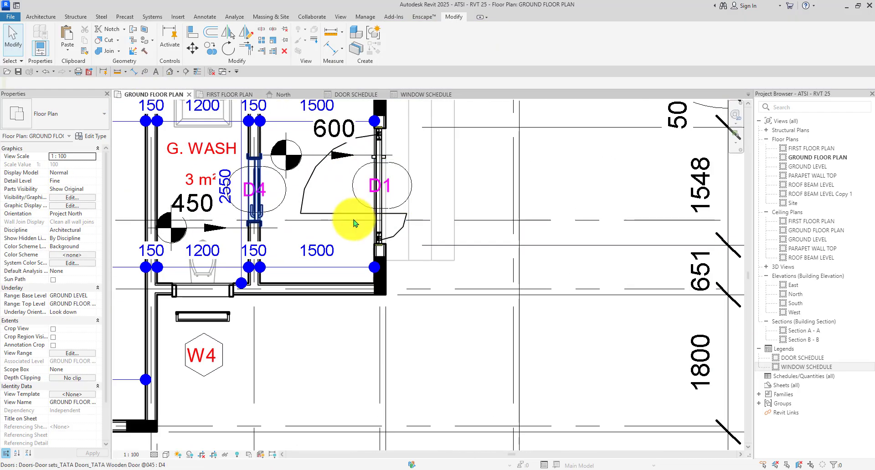
{"action": "scroll", "coordinate": [353, 223], "scroll_direction": "down", "scroll_amount": 7}
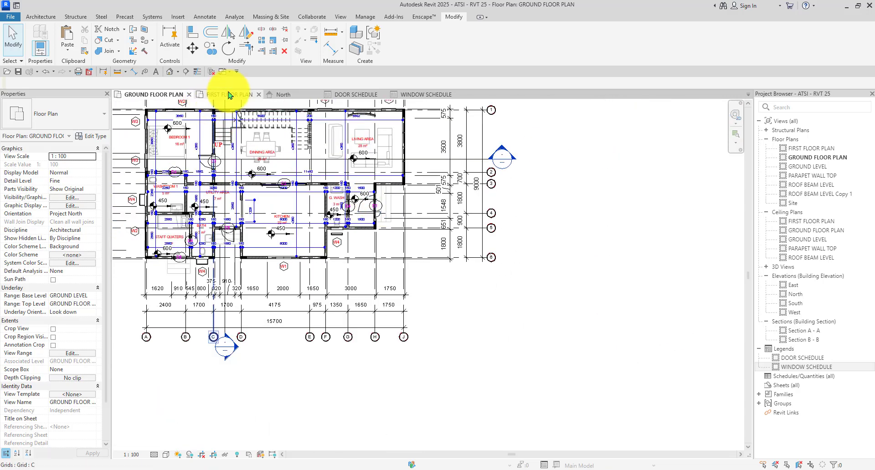
{"action": "left_click", "coordinate": [229, 95]}
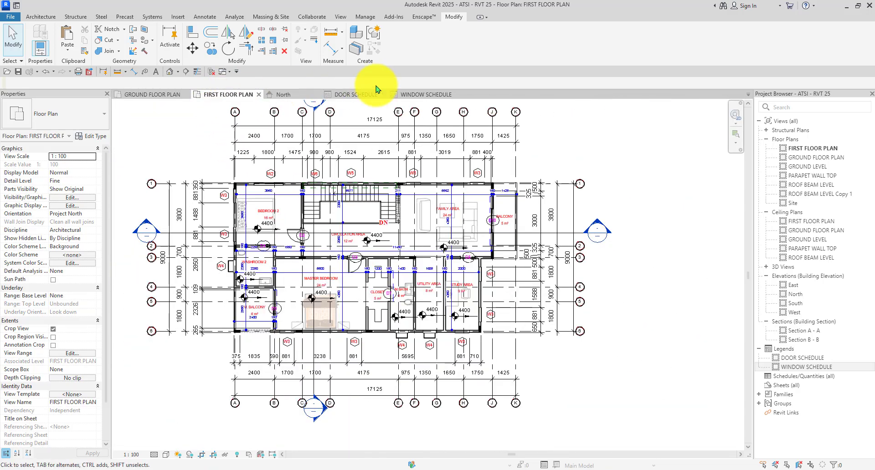
{"action": "left_click", "coordinate": [370, 95]}
{"action": "scroll", "coordinate": [266, 193], "scroll_direction": "down", "scroll_amount": 2}
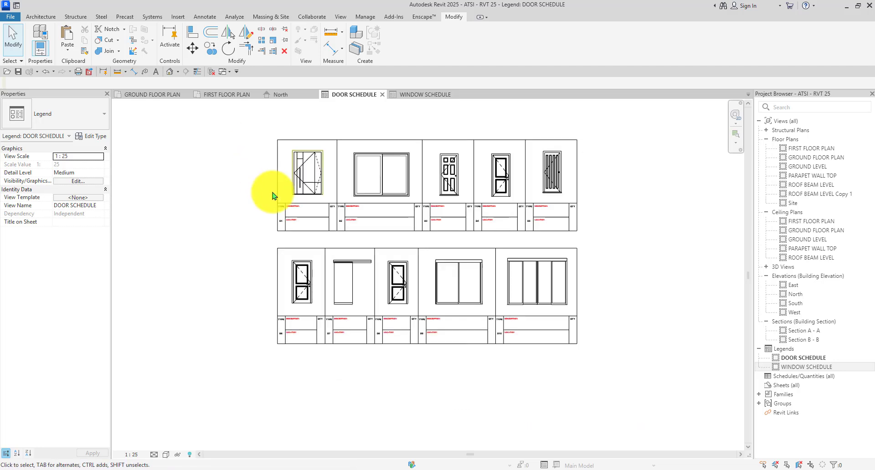
{"action": "scroll", "coordinate": [283, 229], "scroll_direction": "up", "scroll_amount": 6}
Place a 01 text note in the D1 QTY cell using the TX command.
{"action": "key", "text": "t"}
{"action": "key", "text": "x"}
{"action": "scroll", "coordinate": [336, 234], "scroll_direction": "down", "scroll_amount": 3}
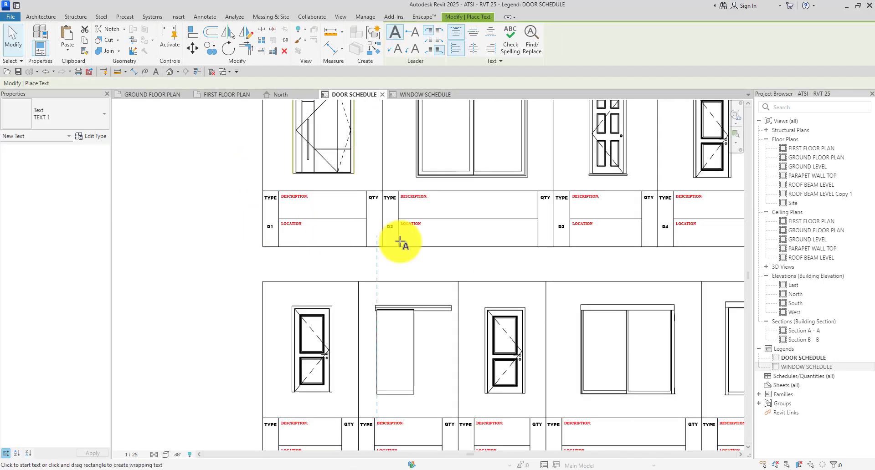
{"action": "scroll", "coordinate": [390, 218], "scroll_direction": "up", "scroll_amount": 5}
{"action": "scroll", "coordinate": [344, 204], "scroll_direction": "down", "scroll_amount": 2}
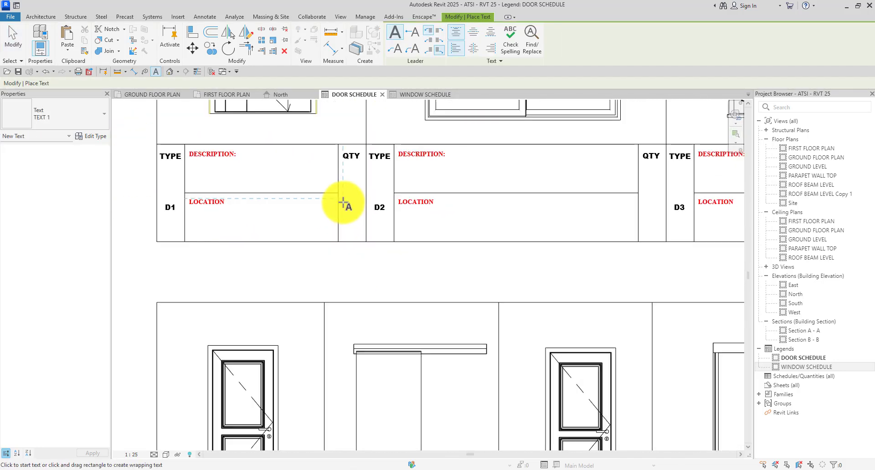
{"action": "left_click", "coordinate": [343, 203]}
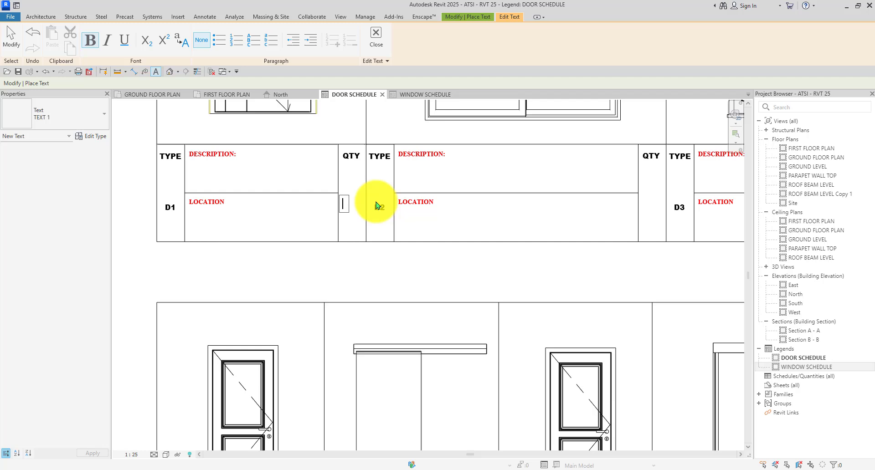
{"action": "left_click", "coordinate": [355, 264]}
{"action": "scroll", "coordinate": [334, 194], "scroll_direction": "up", "scroll_amount": 3}
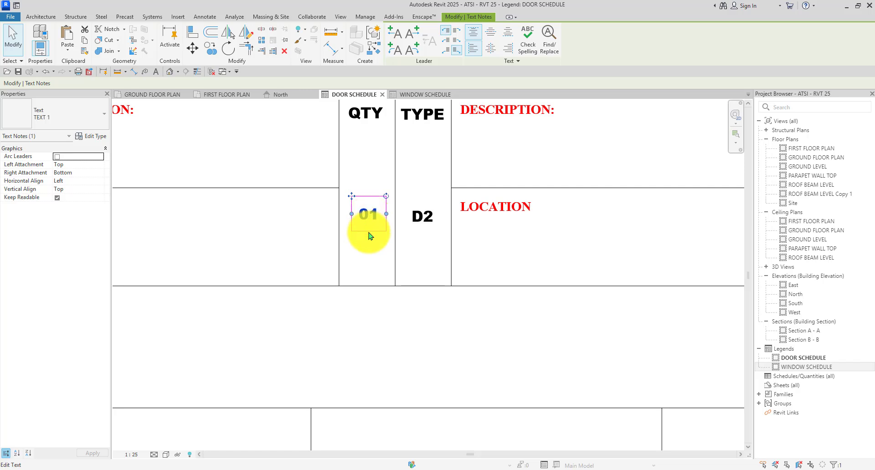
{"action": "scroll", "coordinate": [356, 226], "scroll_direction": "down", "scroll_amount": 2}
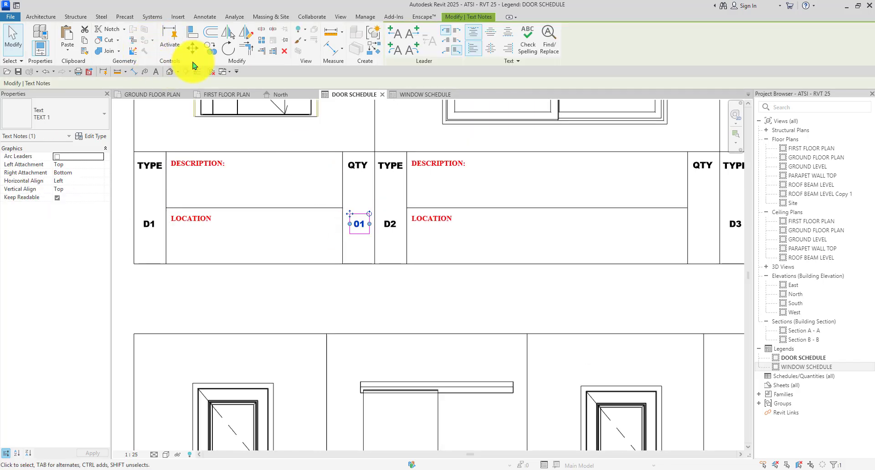
Copy the 01 note into the remaining QTY cells of the upper row.
{"action": "left_click", "coordinate": [212, 50]}
{"action": "left_click", "coordinate": [345, 153]}
{"action": "scroll", "coordinate": [336, 147], "scroll_direction": "down", "scroll_amount": 2}
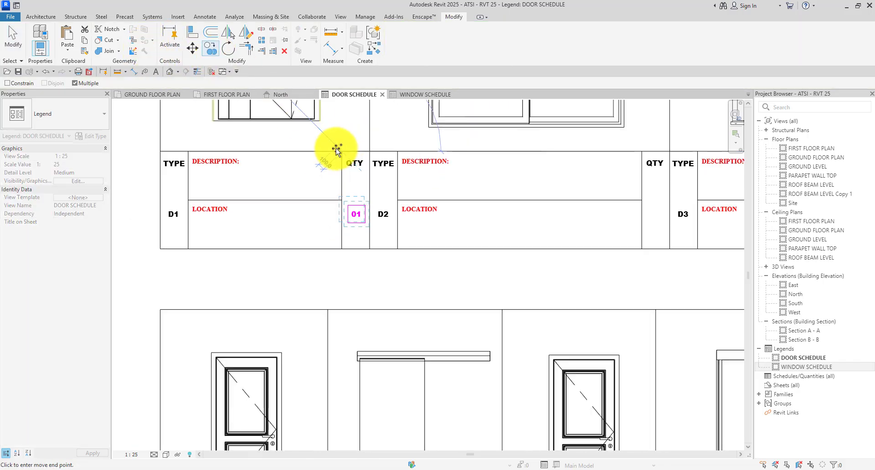
{"action": "scroll", "coordinate": [527, 152], "scroll_direction": "up", "scroll_amount": 2}
{"action": "left_click", "coordinate": [448, 148]}
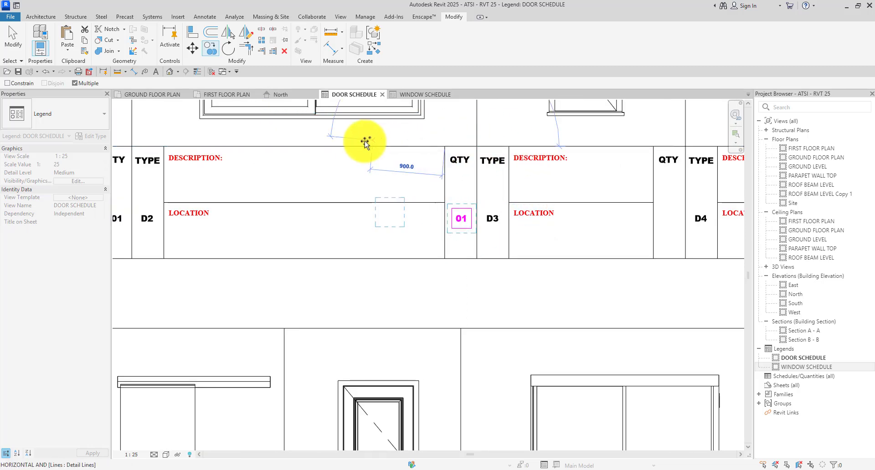
{"action": "scroll", "coordinate": [362, 140], "scroll_direction": "down", "scroll_amount": 2}
{"action": "scroll", "coordinate": [385, 150], "scroll_direction": "up", "scroll_amount": 2}
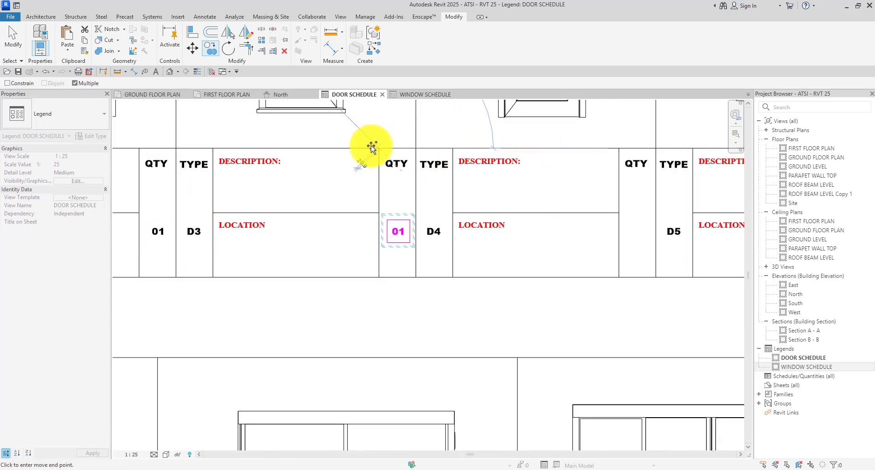
{"action": "left_click", "coordinate": [371, 147]}
{"action": "scroll", "coordinate": [458, 147], "scroll_direction": "down", "scroll_amount": 2}
{"action": "scroll", "coordinate": [428, 145], "scroll_direction": "up", "scroll_amount": 2}
{"action": "left_click", "coordinate": [436, 156]}
{"action": "scroll", "coordinate": [445, 123], "scroll_direction": "down", "scroll_amount": 2}
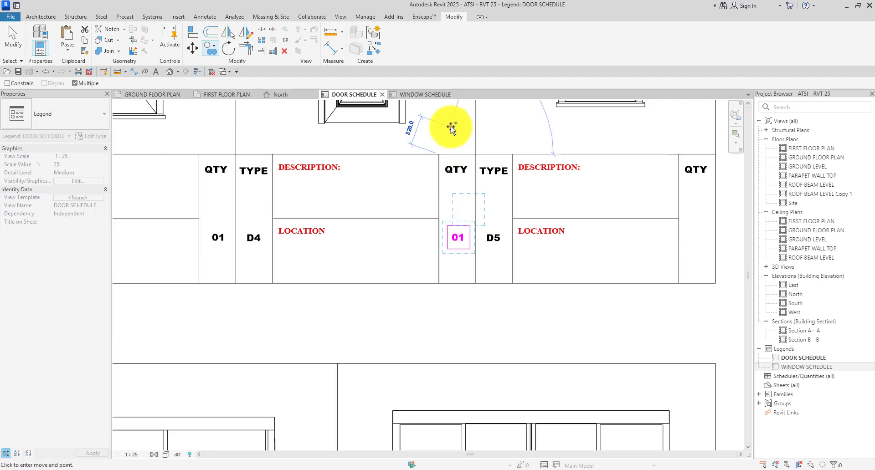
{"action": "scroll", "coordinate": [443, 260], "scroll_direction": "up", "scroll_amount": 2}
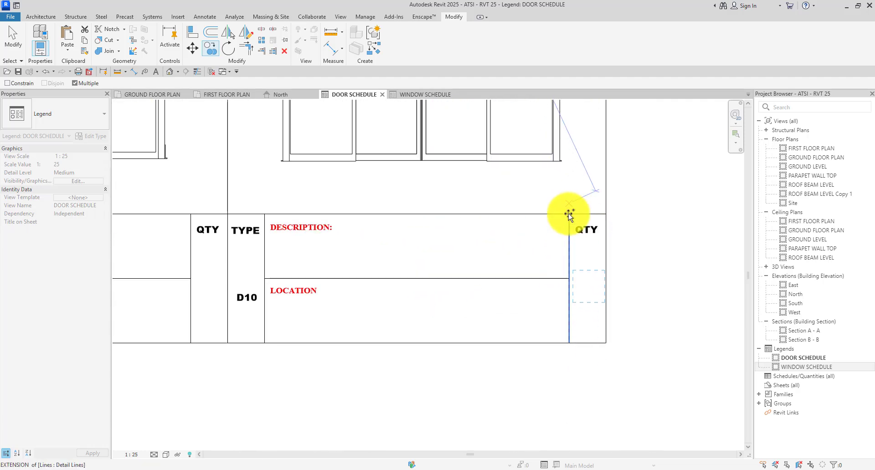
Copy 01 into the D10, D9, D8 and D7 QTY cells of the second row.
{"action": "left_click", "coordinate": [570, 214]}
{"action": "scroll", "coordinate": [410, 230], "scroll_direction": "down", "scroll_amount": 2}
{"action": "scroll", "coordinate": [385, 214], "scroll_direction": "up", "scroll_amount": 2}
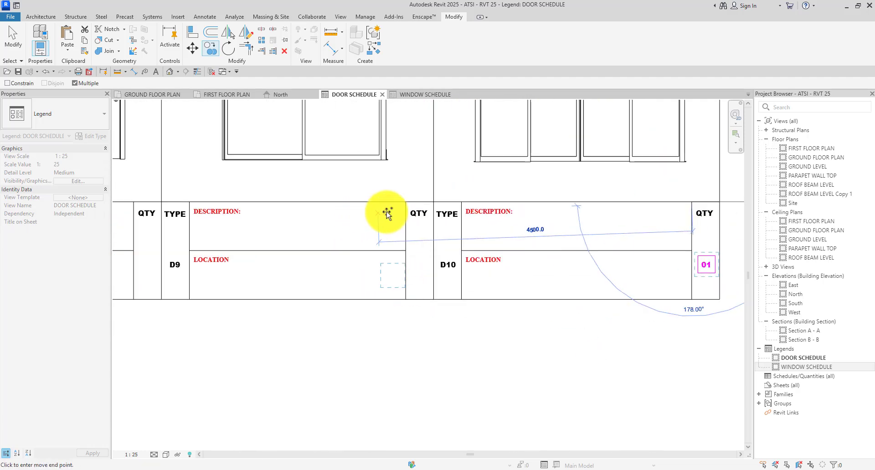
{"action": "left_click", "coordinate": [414, 199]}
{"action": "scroll", "coordinate": [506, 203], "scroll_direction": "down", "scroll_amount": 2}
{"action": "scroll", "coordinate": [262, 204], "scroll_direction": "up", "scroll_amount": 2}
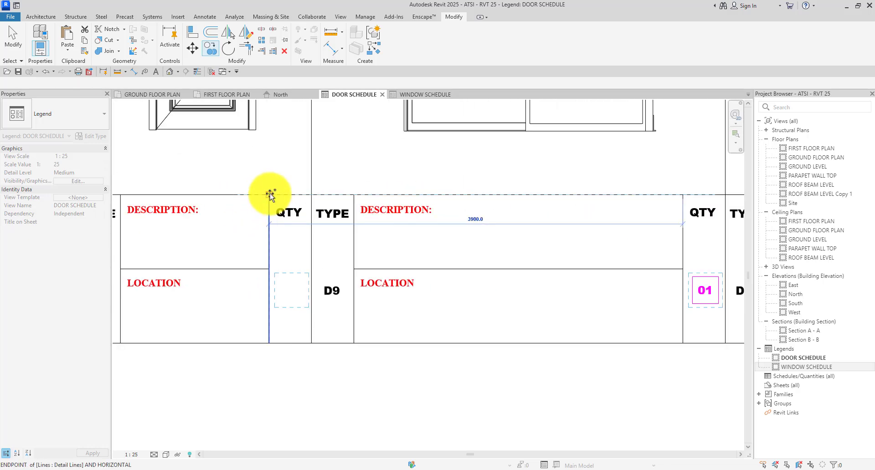
{"action": "left_click", "coordinate": [270, 195]}
{"action": "scroll", "coordinate": [439, 221], "scroll_direction": "down", "scroll_amount": 2}
{"action": "scroll", "coordinate": [263, 219], "scroll_direction": "up", "scroll_amount": 2}
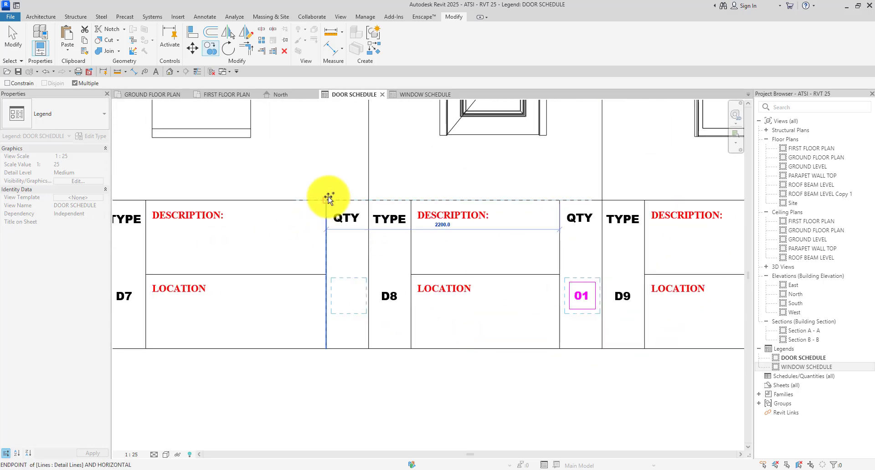
{"action": "left_click", "coordinate": [329, 198]}
{"action": "scroll", "coordinate": [335, 203], "scroll_direction": "down", "scroll_amount": 2}
{"action": "scroll", "coordinate": [213, 195], "scroll_direction": "up", "scroll_amount": 2}
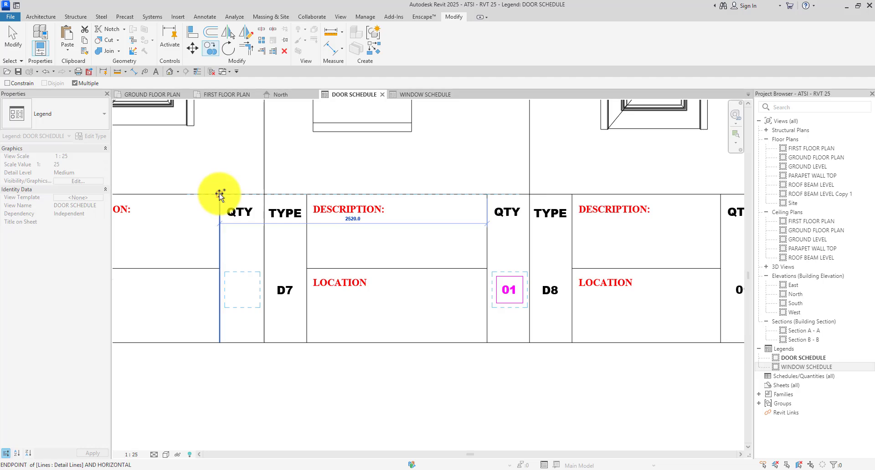
{"action": "scroll", "coordinate": [416, 267], "scroll_direction": "down", "scroll_amount": 5}
End the copy command and zoom over the legend to review the 01 quantities.
{"action": "key", "text": "Escape"}
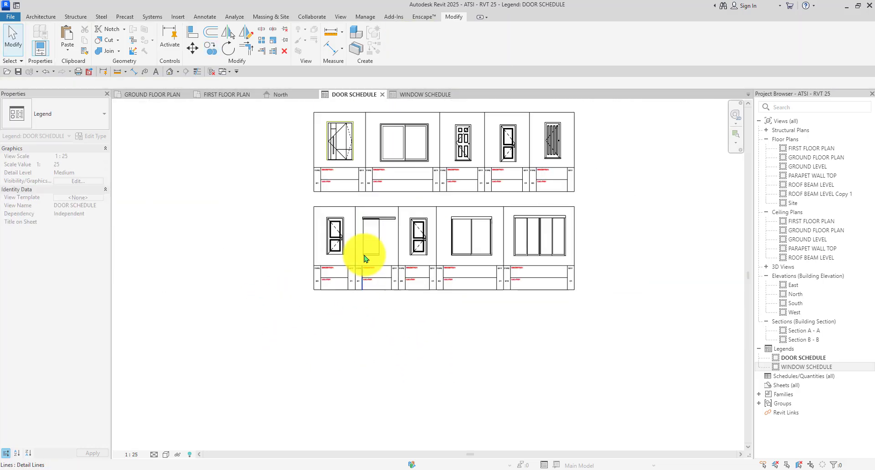
{"action": "scroll", "coordinate": [365, 259], "scroll_direction": "up", "scroll_amount": 3}
{"action": "scroll", "coordinate": [391, 184], "scroll_direction": "down", "scroll_amount": 3}
{"action": "scroll", "coordinate": [353, 292], "scroll_direction": "up", "scroll_amount": 3}
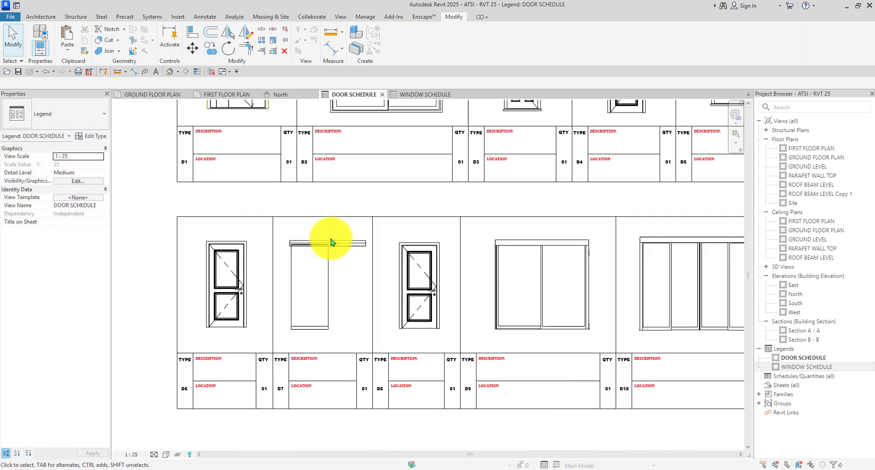
{"action": "scroll", "coordinate": [313, 275], "scroll_direction": "down", "scroll_amount": 2}
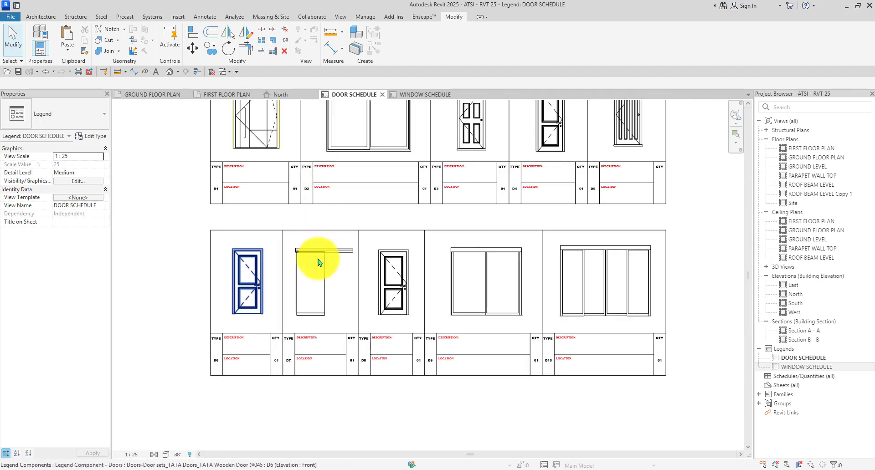
{"action": "scroll", "coordinate": [353, 231], "scroll_direction": "up", "scroll_amount": 1}
{"action": "scroll", "coordinate": [308, 156], "scroll_direction": "up", "scroll_amount": 2}
{"action": "scroll", "coordinate": [316, 250], "scroll_direction": "up", "scroll_amount": 2}
{"action": "scroll", "coordinate": [331, 250], "scroll_direction": "up", "scroll_amount": 1}
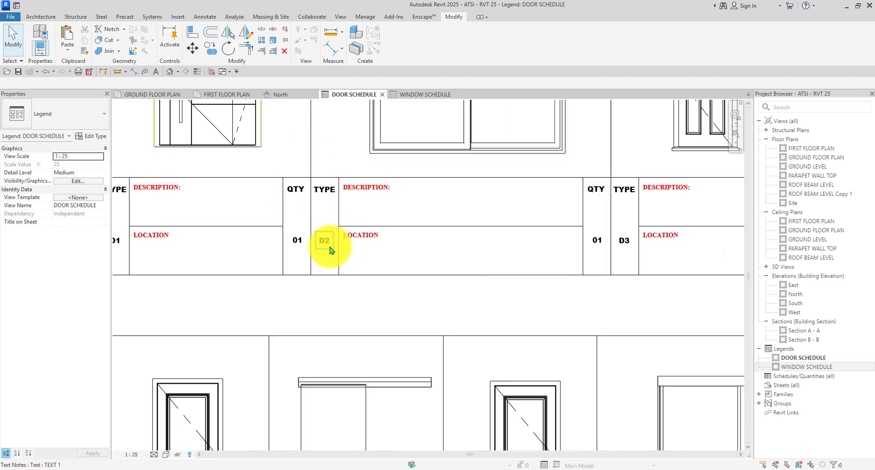
{"action": "scroll", "coordinate": [331, 251], "scroll_direction": "down", "scroll_amount": 1}
{"action": "scroll", "coordinate": [318, 242], "scroll_direction": "down", "scroll_amount": 3}
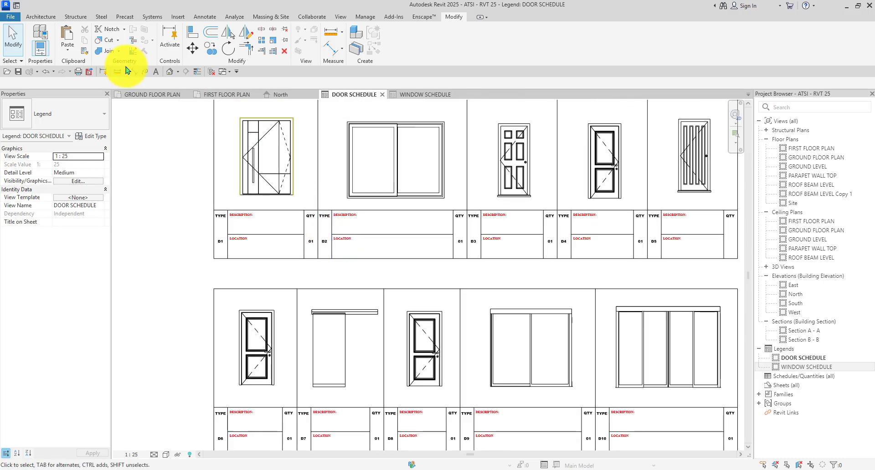
Check the doors on the GROUND FLOOR PLAN and FIRST FLOOR PLAN, then return to DOOR SCHEDULE.
{"action": "left_click", "coordinate": [153, 95]}
{"action": "scroll", "coordinate": [289, 157], "scroll_direction": "up", "scroll_amount": 2}
{"action": "scroll", "coordinate": [308, 173], "scroll_direction": "down", "scroll_amount": 4}
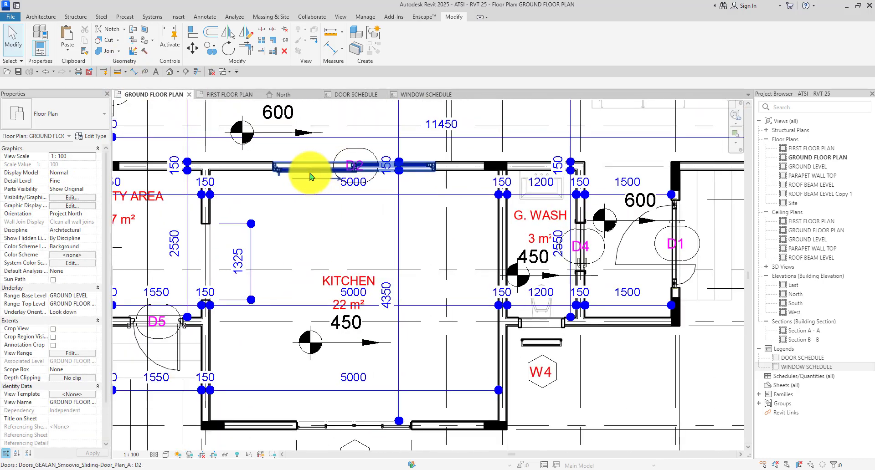
{"action": "left_click", "coordinate": [226, 94]}
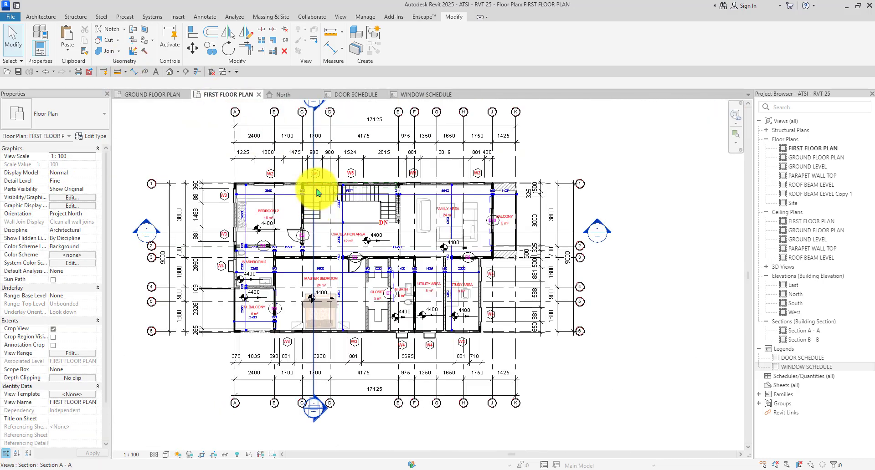
{"action": "left_click", "coordinate": [355, 94]}
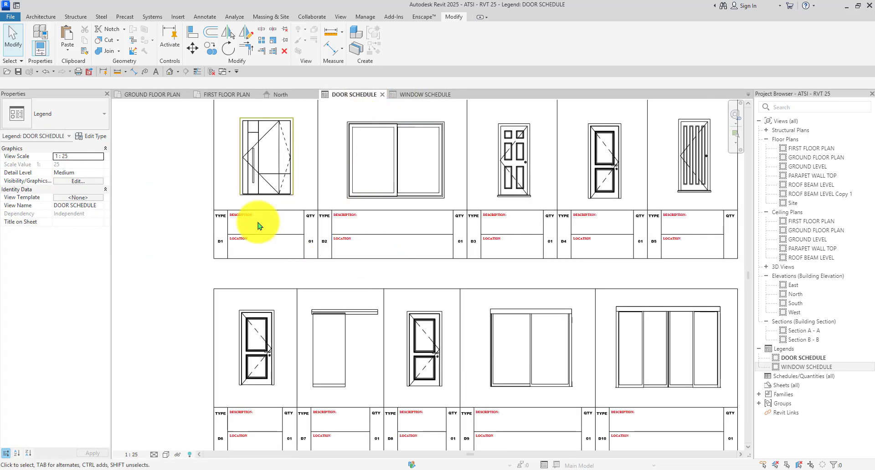
{"action": "scroll", "coordinate": [312, 225], "scroll_direction": "down", "scroll_amount": 2}
{"action": "scroll", "coordinate": [319, 230], "scroll_direction": "up", "scroll_amount": 2}
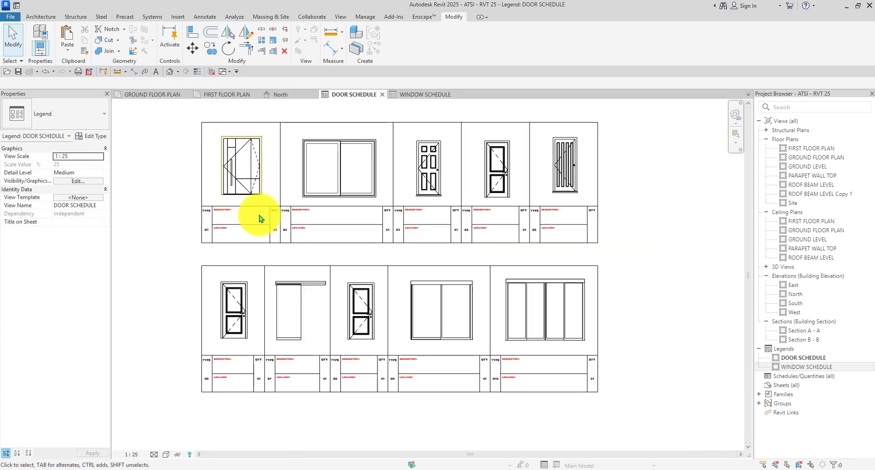
{"action": "scroll", "coordinate": [259, 216], "scroll_direction": "up", "scroll_amount": 4}
{"action": "scroll", "coordinate": [322, 215], "scroll_direction": "up", "scroll_amount": 2}
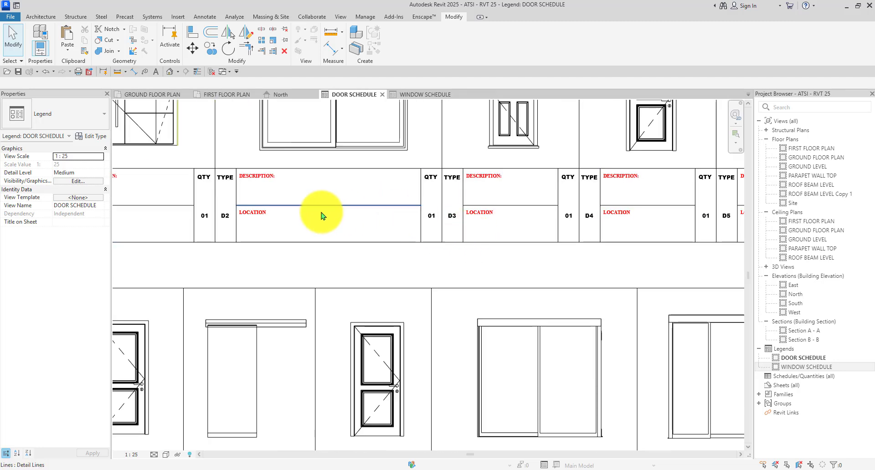
{"action": "scroll", "coordinate": [332, 221], "scroll_direction": "down", "scroll_amount": 4}
{"action": "scroll", "coordinate": [383, 196], "scroll_direction": "up", "scroll_amount": 4}
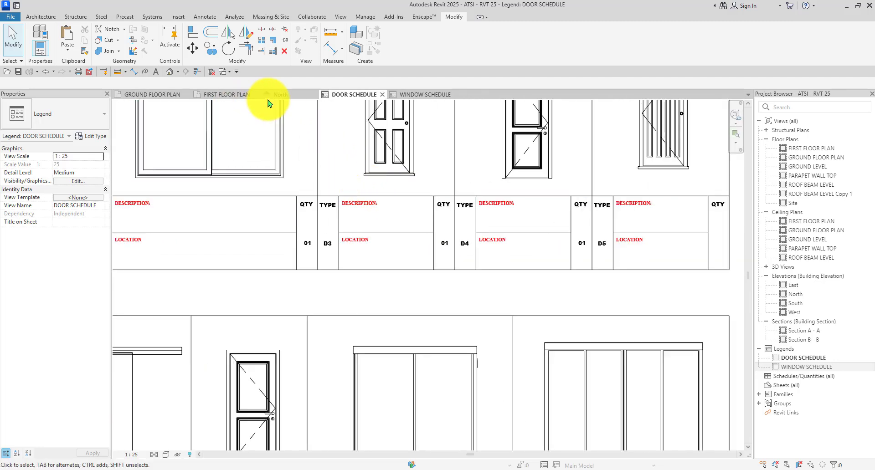
On the ground floor plan, select all instances of door D3 to count them.
{"action": "left_click", "coordinate": [187, 96]}
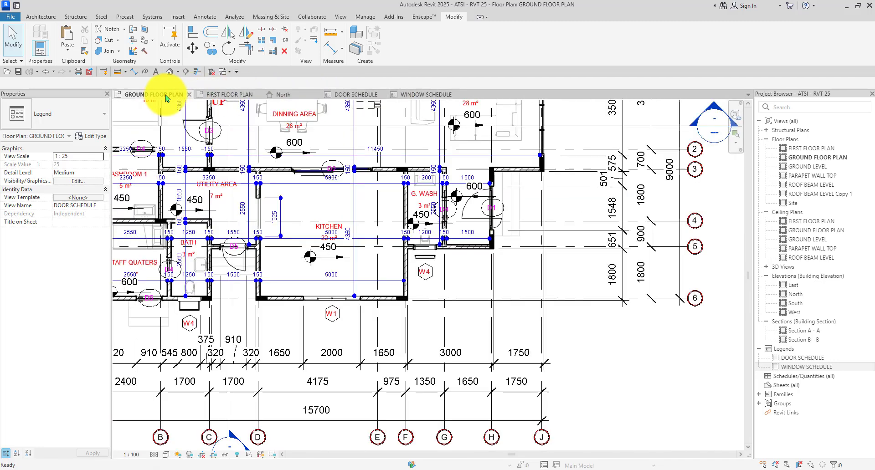
{"action": "scroll", "coordinate": [341, 199], "scroll_direction": "down", "scroll_amount": 3}
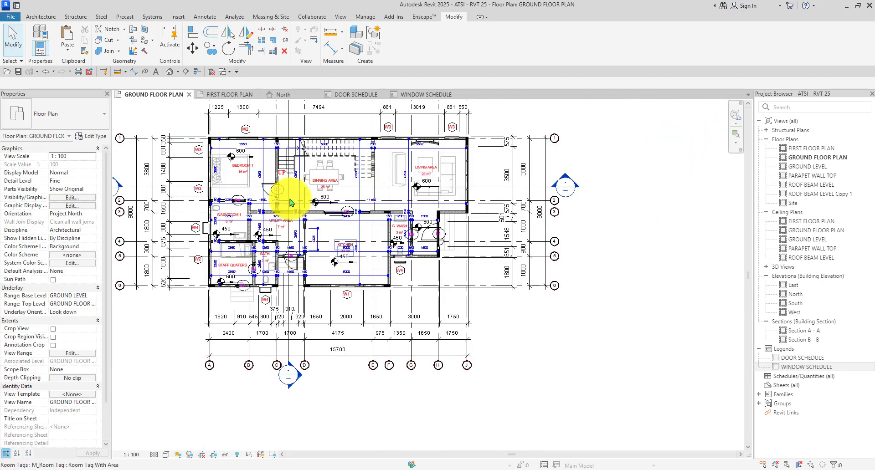
{"action": "scroll", "coordinate": [348, 195], "scroll_direction": "up", "scroll_amount": 6}
{"action": "right_click", "coordinate": [284, 180]}
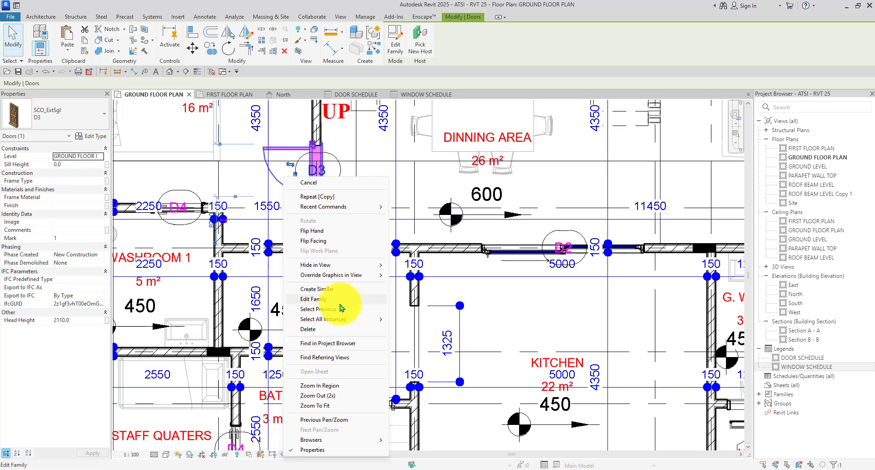
{"action": "left_click", "coordinate": [415, 321]}
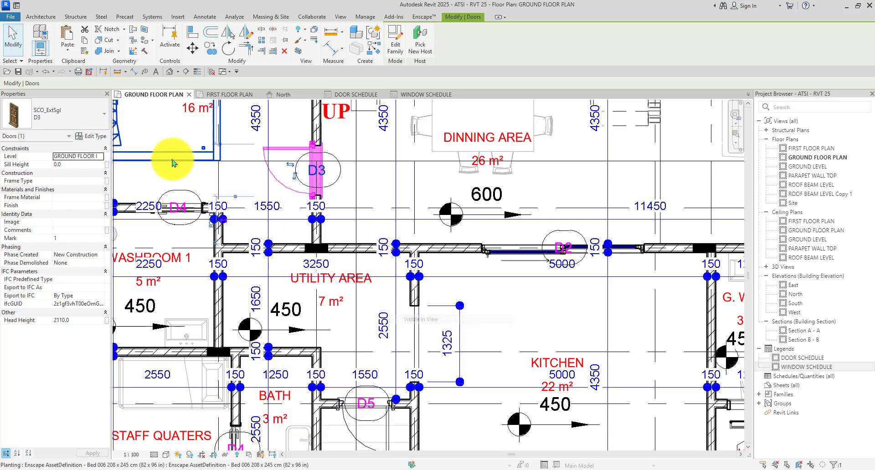
{"action": "scroll", "coordinate": [340, 186], "scroll_direction": "down", "scroll_amount": 5}
{"action": "scroll", "coordinate": [344, 244], "scroll_direction": "up", "scroll_amount": 4}
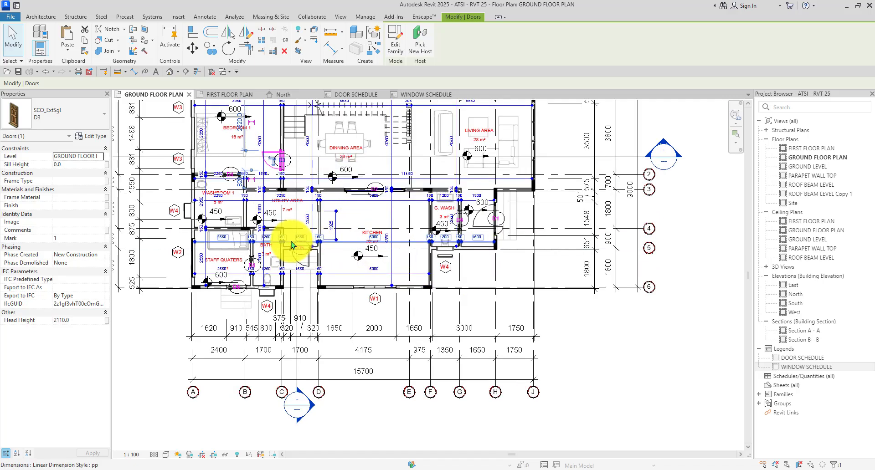
{"action": "scroll", "coordinate": [287, 148], "scroll_direction": "up", "scroll_amount": 4}
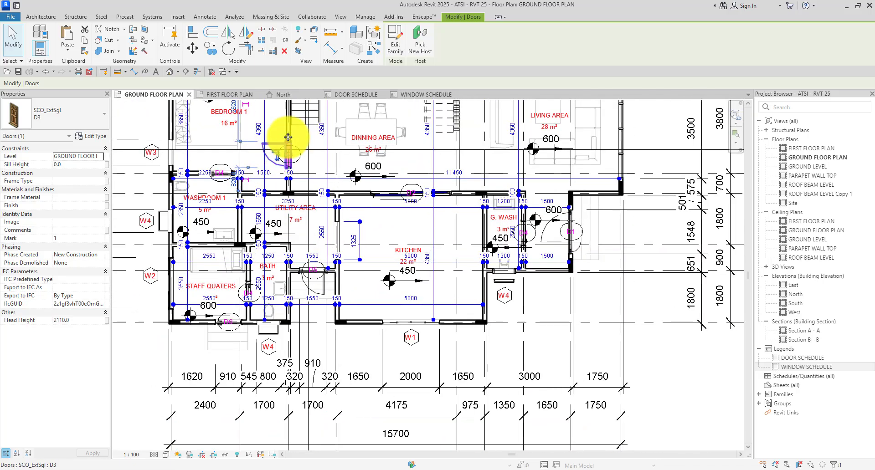
{"action": "scroll", "coordinate": [301, 229], "scroll_direction": "down", "scroll_amount": 2}
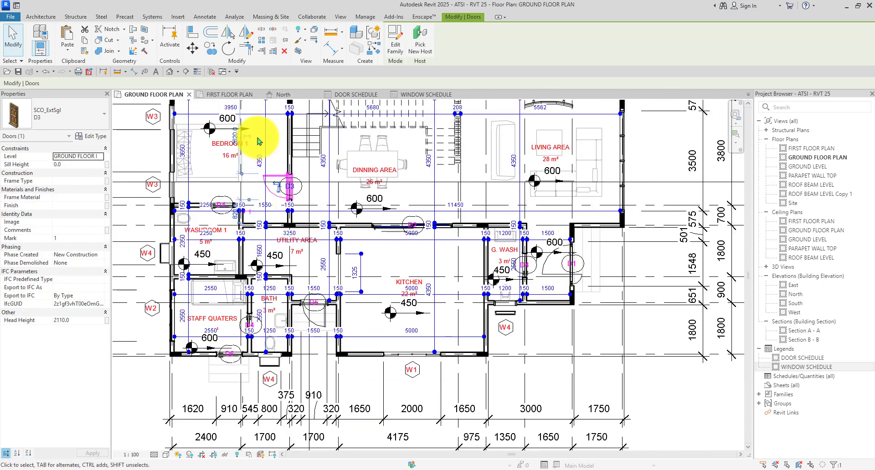
{"action": "scroll", "coordinate": [287, 192], "scroll_direction": "up", "scroll_amount": 6}
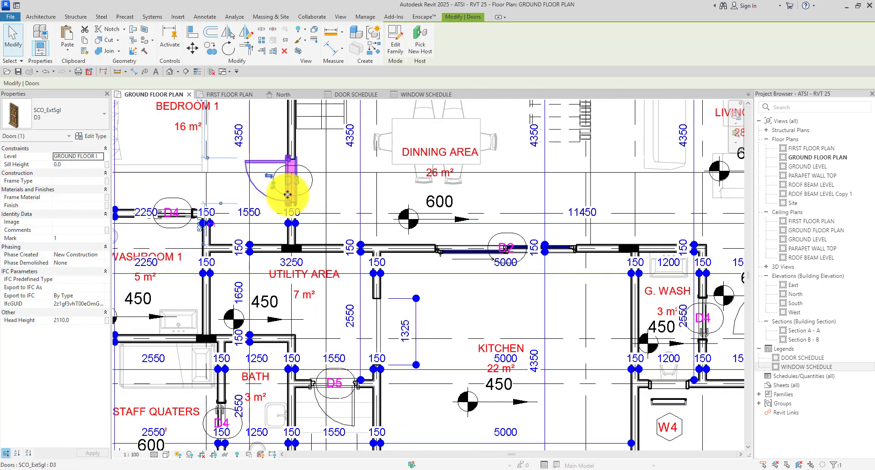
{"action": "right_click", "coordinate": [285, 191]}
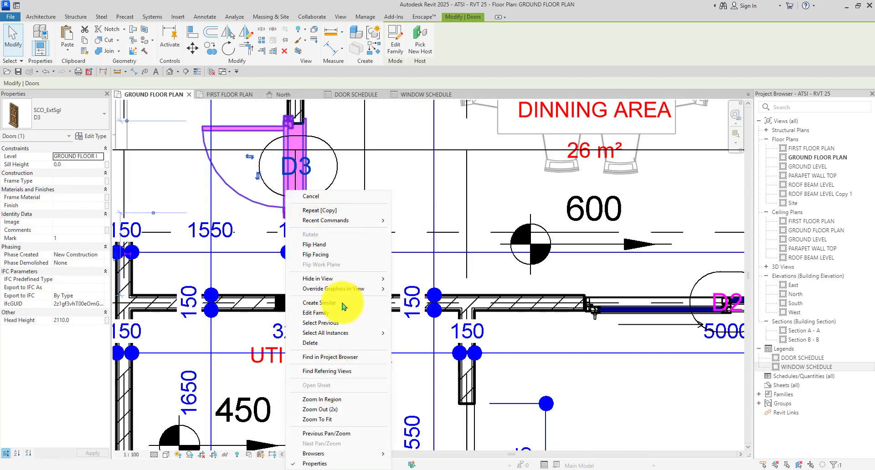
{"action": "mouse_move", "coordinate": [340, 333]}
{"action": "left_click", "coordinate": [410, 345]}
{"action": "scroll", "coordinate": [299, 202], "scroll_direction": "down", "scroll_amount": 6}
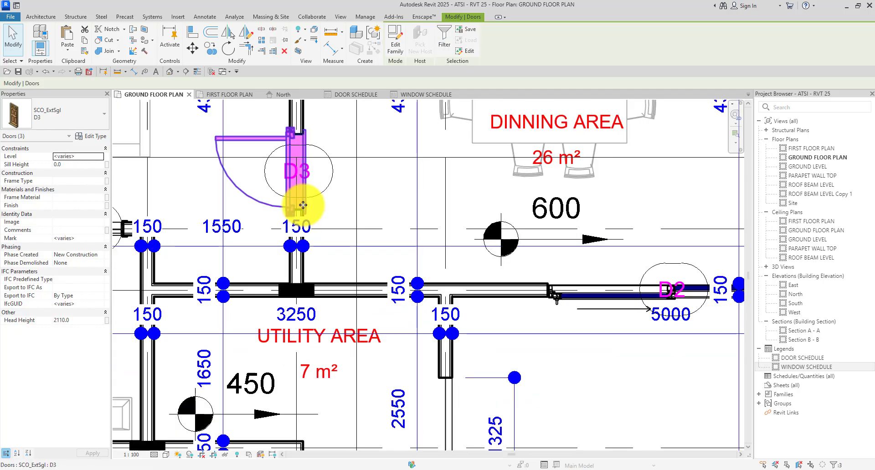
{"action": "scroll", "coordinate": [342, 210], "scroll_direction": "up", "scroll_amount": 3}
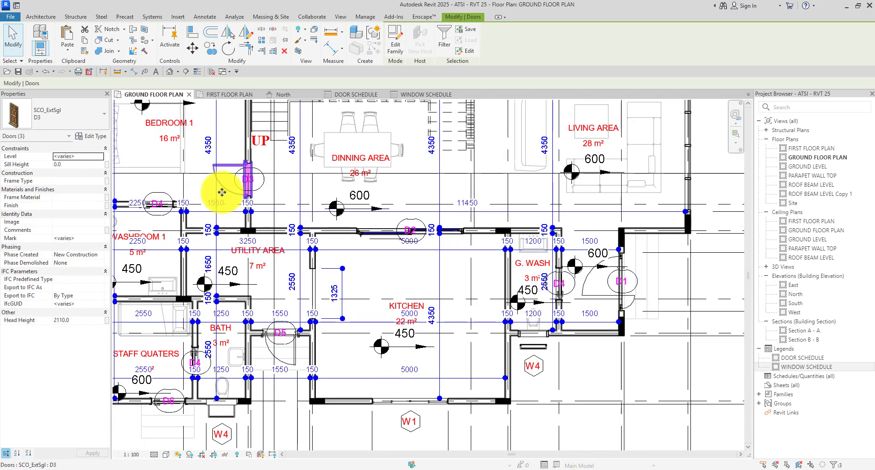
{"action": "scroll", "coordinate": [262, 202], "scroll_direction": "down", "scroll_amount": 2}
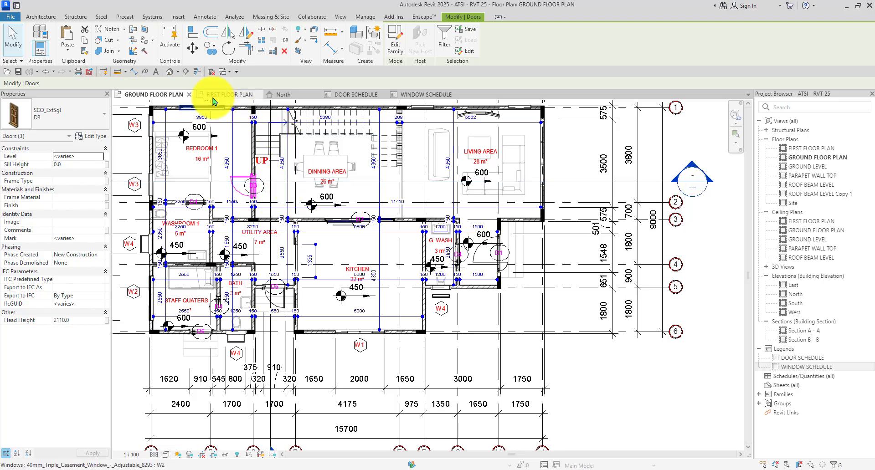
Check the first floor plan, then go back to the door schedule legend.
{"action": "left_click", "coordinate": [223, 95]}
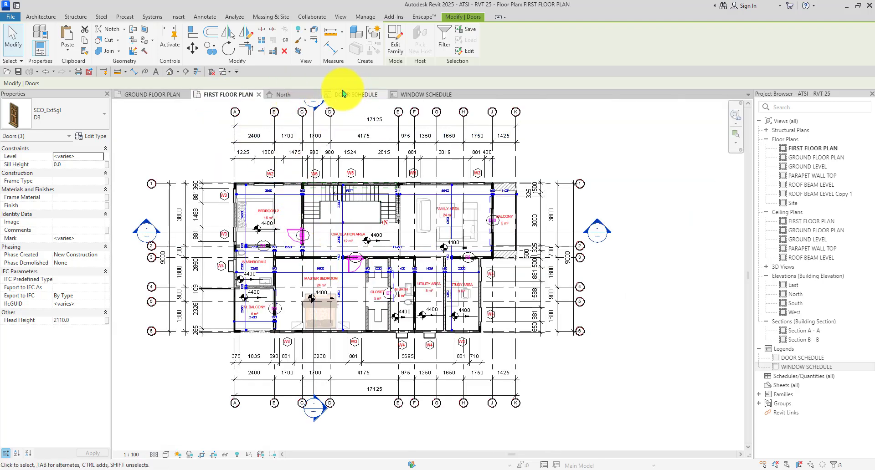
{"action": "left_click", "coordinate": [355, 94]}
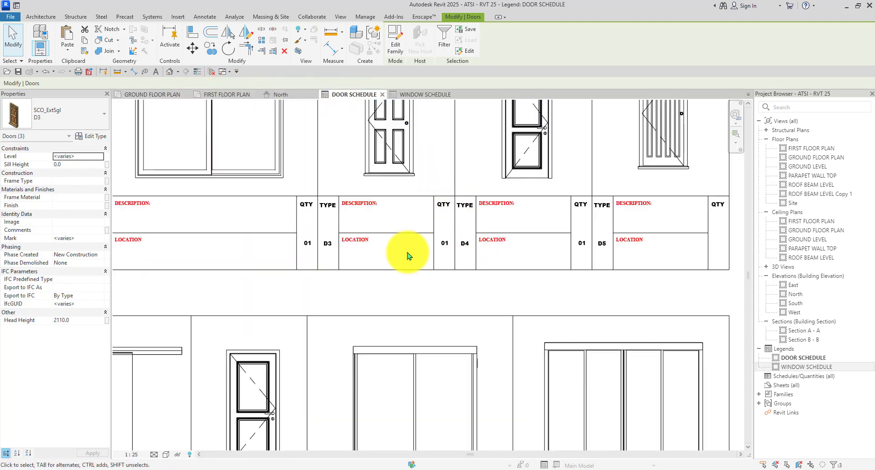
{"action": "scroll", "coordinate": [441, 251], "scroll_direction": "down", "scroll_amount": 2}
{"action": "scroll", "coordinate": [438, 252], "scroll_direction": "up", "scroll_amount": 3}
Change the D4 QTY note from 01 to 03.
{"action": "left_click", "coordinate": [437, 248]}
{"action": "scroll", "coordinate": [436, 246], "scroll_direction": "up", "scroll_amount": 2}
{"action": "left_click", "coordinate": [439, 238]}
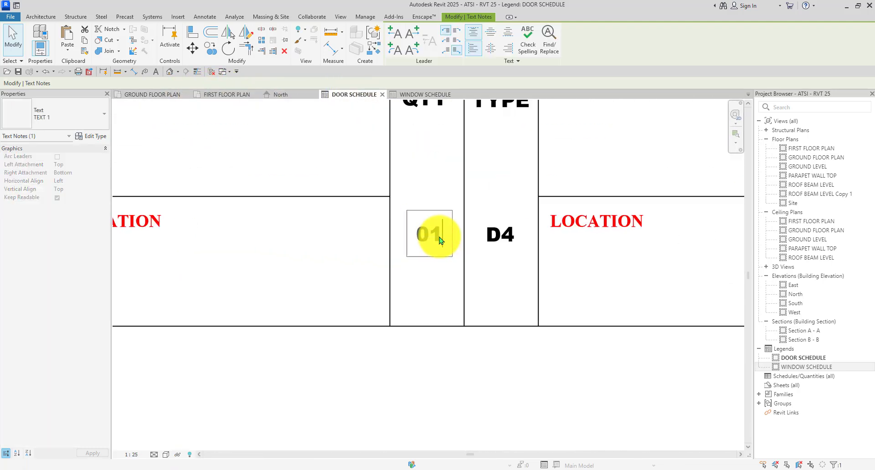
{"action": "type", "text": "3"}
{"action": "scroll", "coordinate": [402, 236], "scroll_direction": "down", "scroll_amount": 3}
{"action": "left_click", "coordinate": [450, 309]}
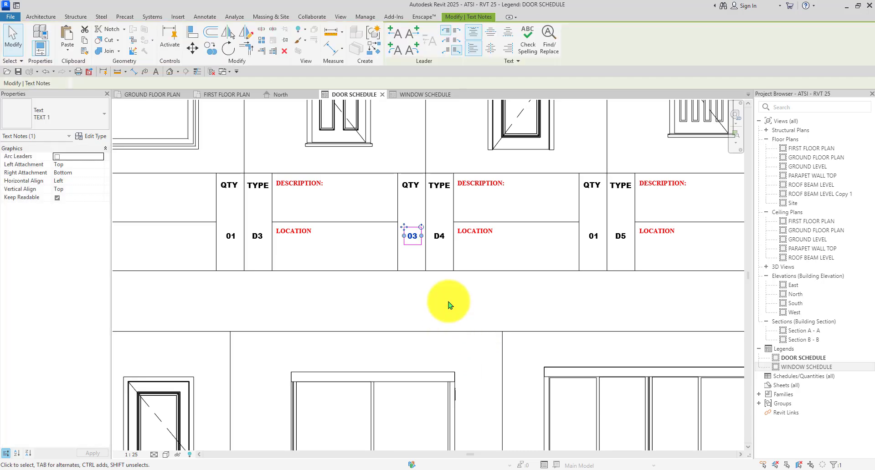
{"action": "left_click", "coordinate": [448, 304]}
{"action": "scroll", "coordinate": [322, 259], "scroll_direction": "down", "scroll_amount": 3}
{"action": "scroll", "coordinate": [392, 235], "scroll_direction": "up", "scroll_amount": 2}
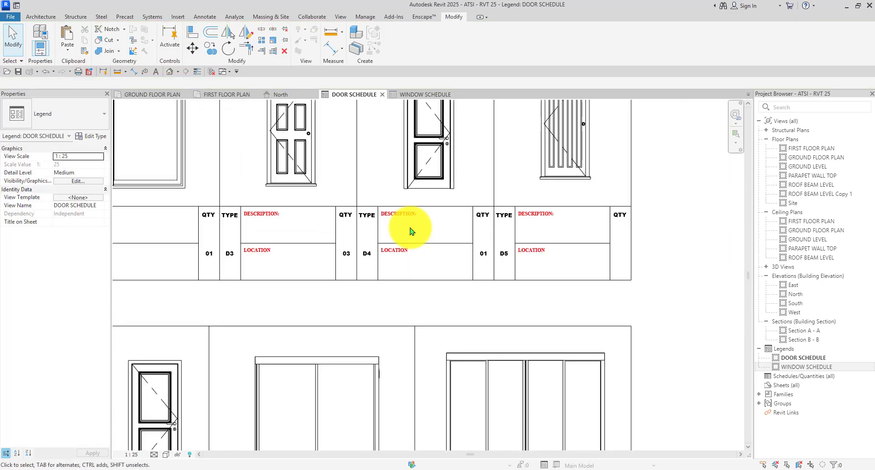
{"action": "left_click", "coordinate": [154, 94]}
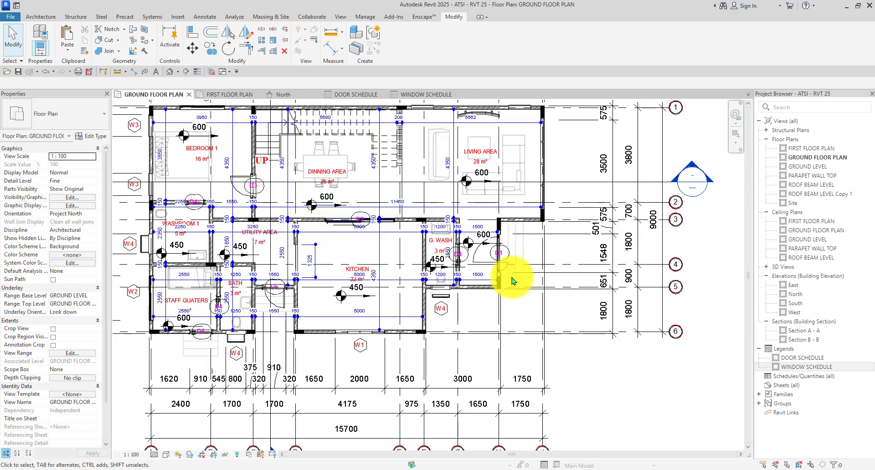
{"action": "scroll", "coordinate": [457, 265], "scroll_direction": "up", "scroll_amount": 2}
{"action": "scroll", "coordinate": [458, 264], "scroll_direction": "up", "scroll_amount": 1}
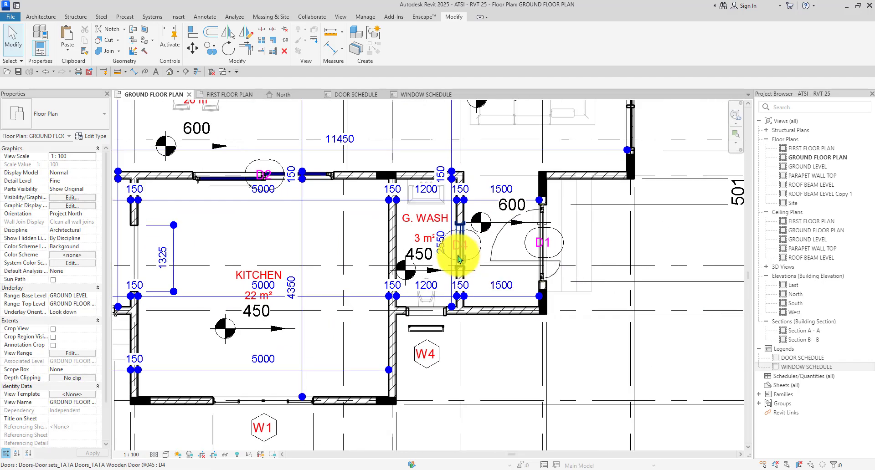
{"action": "left_click", "coordinate": [459, 260]}
{"action": "right_click", "coordinate": [458, 259]}
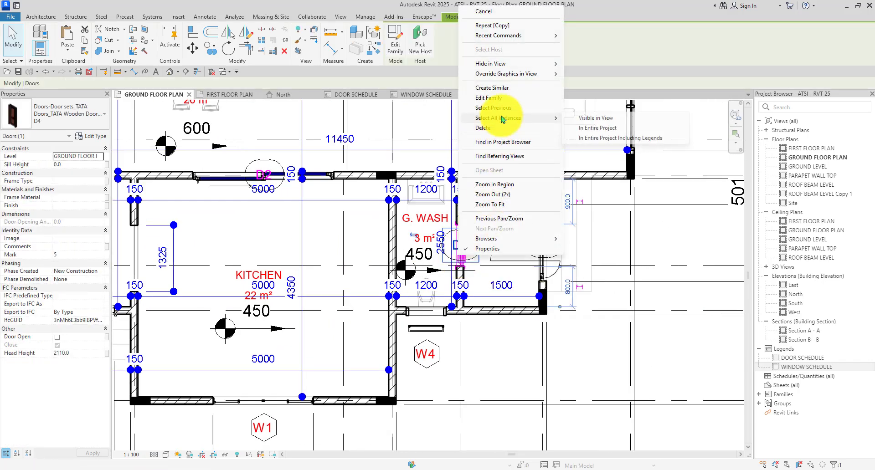
{"action": "left_click", "coordinate": [597, 129]}
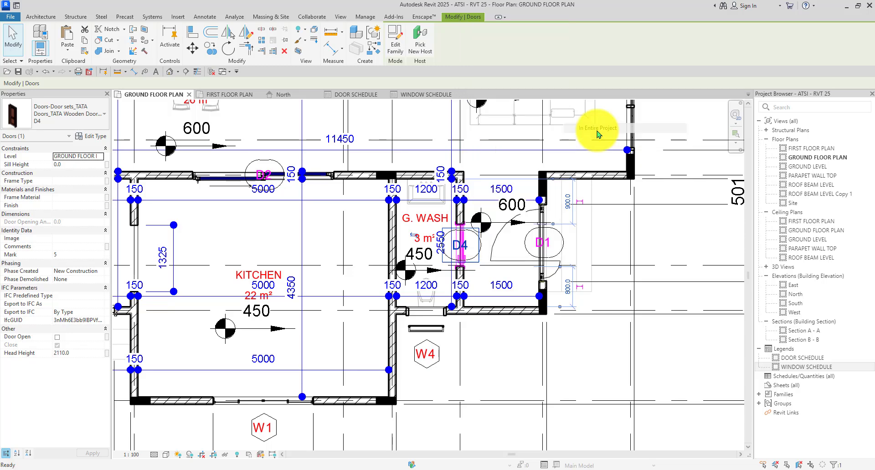
{"action": "scroll", "coordinate": [455, 255], "scroll_direction": "down", "scroll_amount": 3}
{"action": "scroll", "coordinate": [456, 256], "scroll_direction": "up", "scroll_amount": 3}
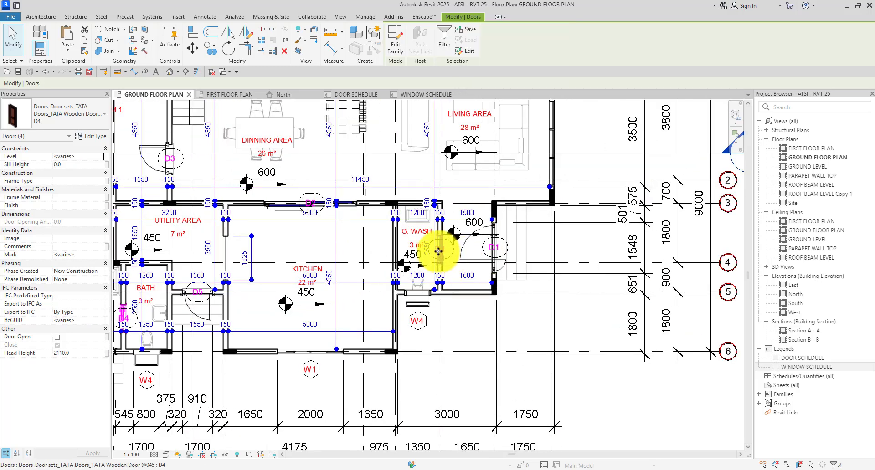
{"action": "scroll", "coordinate": [440, 246], "scroll_direction": "down", "scroll_amount": 2}
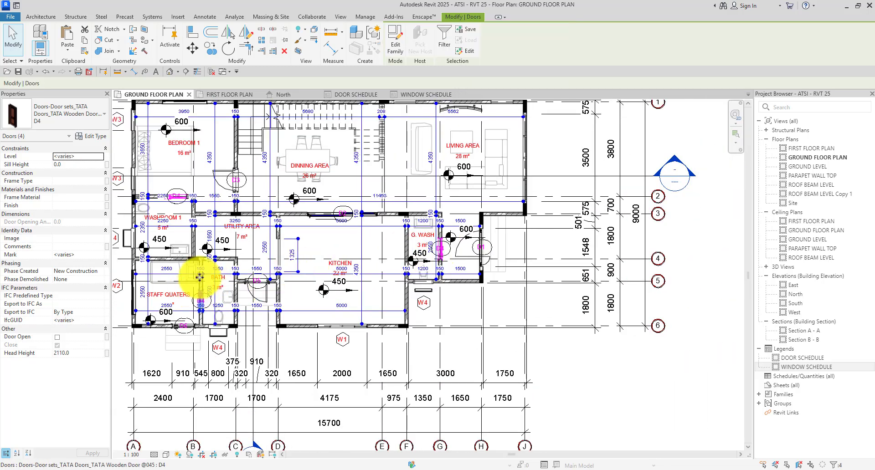
{"action": "left_click", "coordinate": [223, 95]}
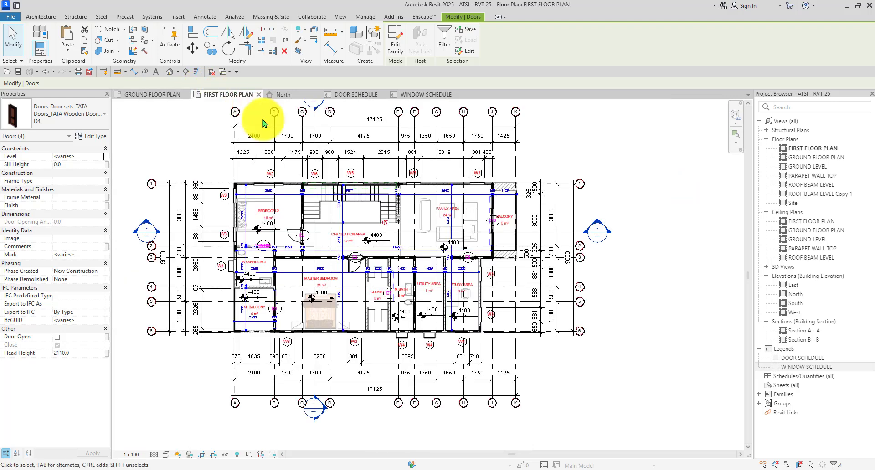
{"action": "scroll", "coordinate": [410, 216], "scroll_direction": "up", "scroll_amount": 2}
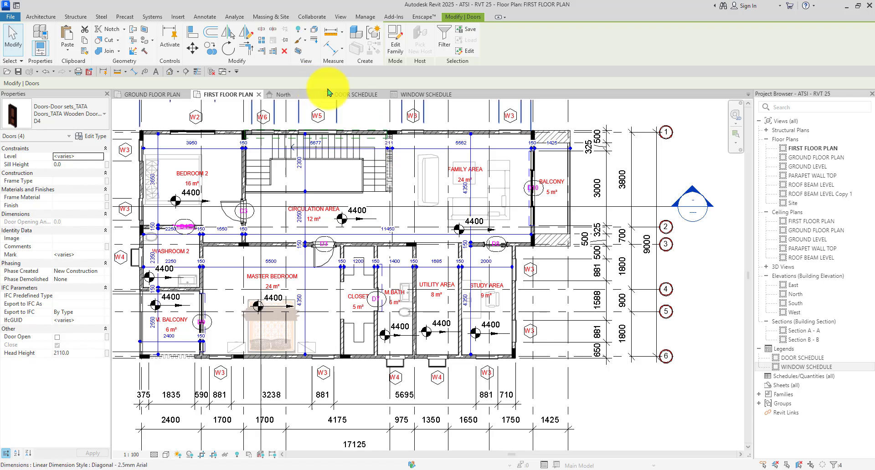
In the door schedule legend, edit the D5 QTY note to read 04.
{"action": "left_click", "coordinate": [356, 95]}
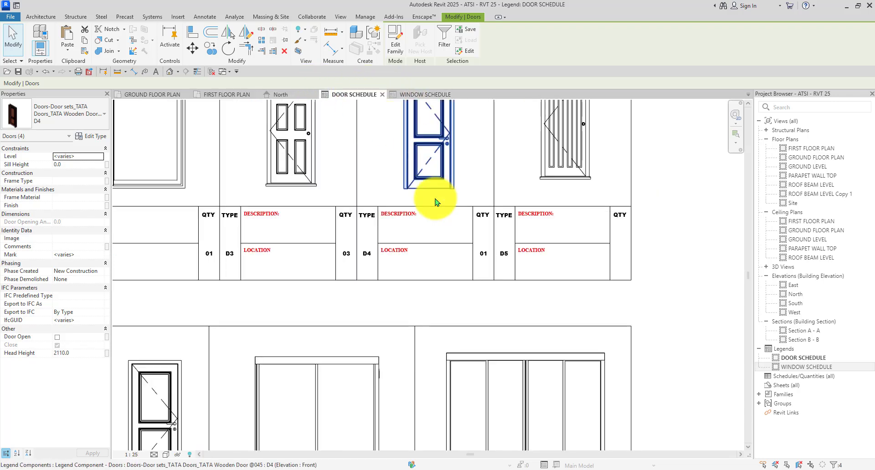
{"action": "scroll", "coordinate": [433, 214], "scroll_direction": "down", "scroll_amount": 1}
{"action": "scroll", "coordinate": [455, 241], "scroll_direction": "up", "scroll_amount": 4}
{"action": "scroll", "coordinate": [460, 247], "scroll_direction": "down", "scroll_amount": 3}
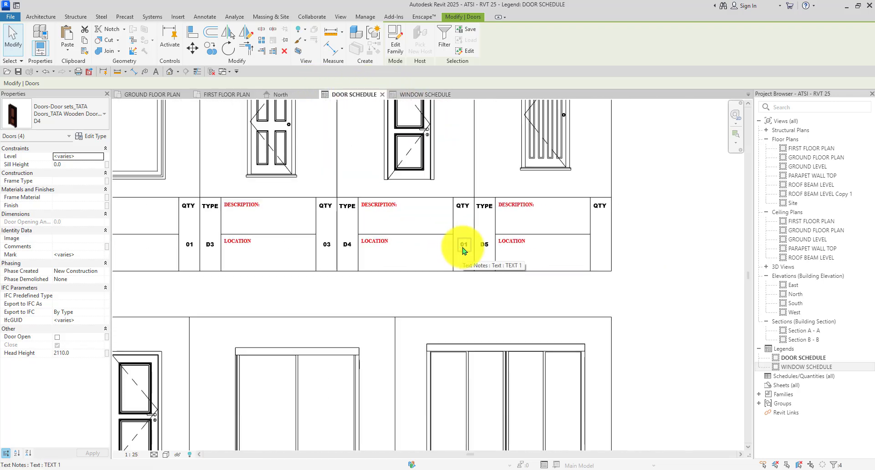
{"action": "scroll", "coordinate": [464, 246], "scroll_direction": "up", "scroll_amount": 5}
{"action": "left_click", "coordinate": [467, 245]}
{"action": "scroll", "coordinate": [468, 245], "scroll_direction": "up", "scroll_amount": 3}
{"action": "left_click", "coordinate": [467, 246]}
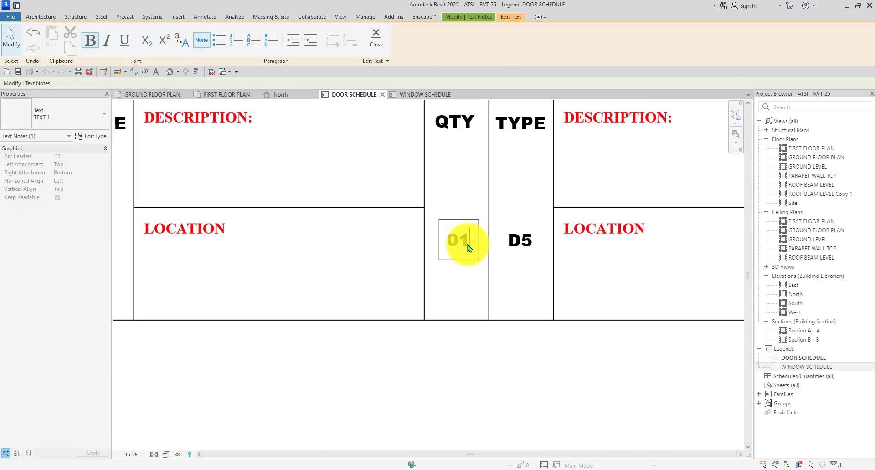
{"action": "type", "text": "4"}
{"action": "scroll", "coordinate": [470, 247], "scroll_direction": "down", "scroll_amount": 4}
{"action": "left_click", "coordinate": [472, 313]}
{"action": "scroll", "coordinate": [472, 313], "scroll_direction": "down", "scroll_amount": 3}
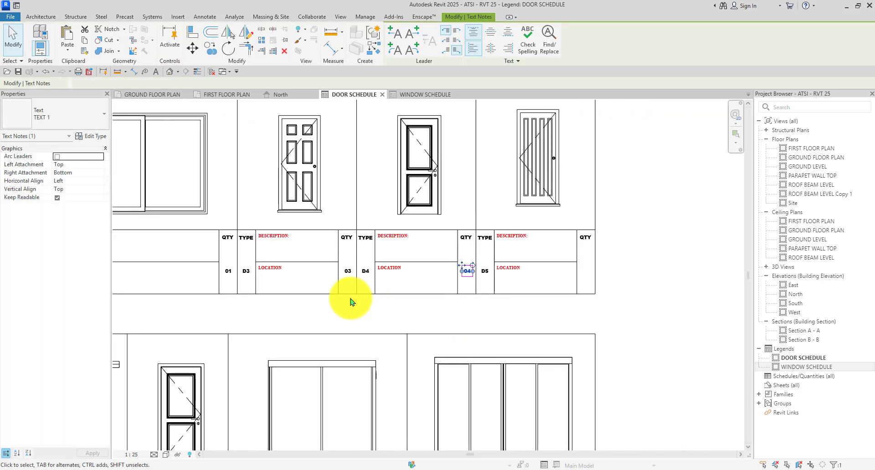
{"action": "scroll", "coordinate": [352, 299], "scroll_direction": "down", "scroll_amount": 2}
{"action": "scroll", "coordinate": [251, 276], "scroll_direction": "up", "scroll_amount": 3}
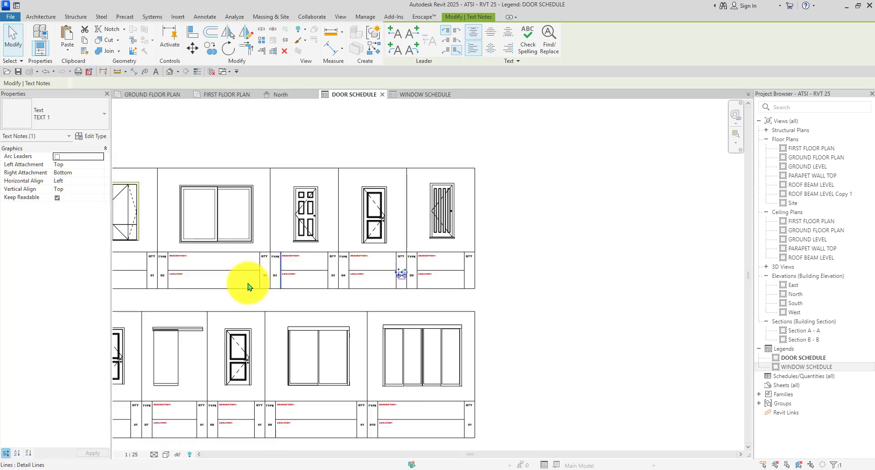
{"action": "scroll", "coordinate": [344, 278], "scroll_direction": "up", "scroll_amount": 3}
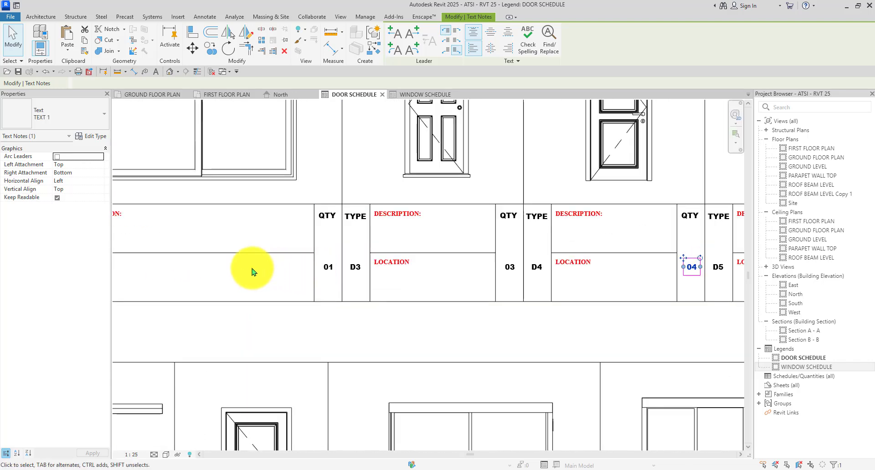
{"action": "scroll", "coordinate": [256, 270], "scroll_direction": "down", "scroll_amount": 4}
{"action": "scroll", "coordinate": [371, 278], "scroll_direction": "up", "scroll_amount": 3}
{"action": "scroll", "coordinate": [228, 262], "scroll_direction": "down", "scroll_amount": 2}
{"action": "scroll", "coordinate": [407, 278], "scroll_direction": "up", "scroll_amount": 2}
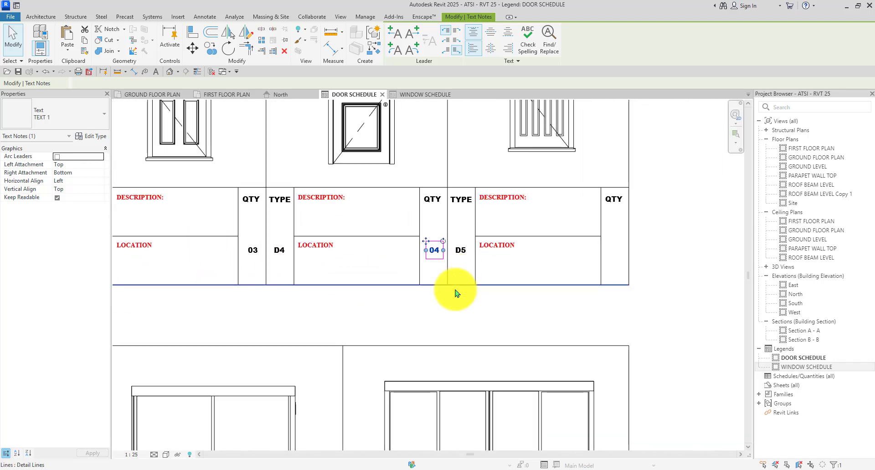
{"action": "left_click", "coordinate": [454, 309]}
{"action": "scroll", "coordinate": [371, 242], "scroll_direction": "down", "scroll_amount": 3}
{"action": "scroll", "coordinate": [478, 245], "scroll_direction": "up", "scroll_amount": 3}
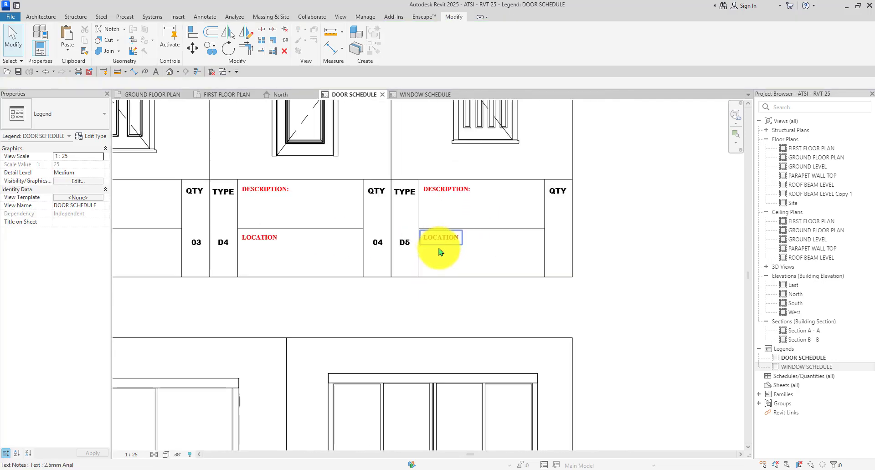
{"action": "scroll", "coordinate": [439, 248], "scroll_direction": "down", "scroll_amount": 1}
{"action": "scroll", "coordinate": [458, 261], "scroll_direction": "down", "scroll_amount": 2}
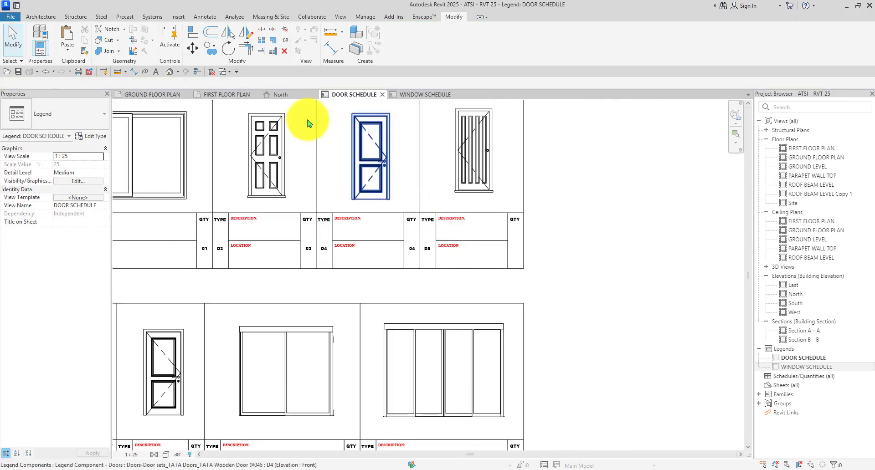
{"action": "left_click", "coordinate": [144, 96]}
{"action": "scroll", "coordinate": [432, 248], "scroll_direction": "down", "scroll_amount": 1}
{"action": "scroll", "coordinate": [326, 237], "scroll_direction": "up", "scroll_amount": 3}
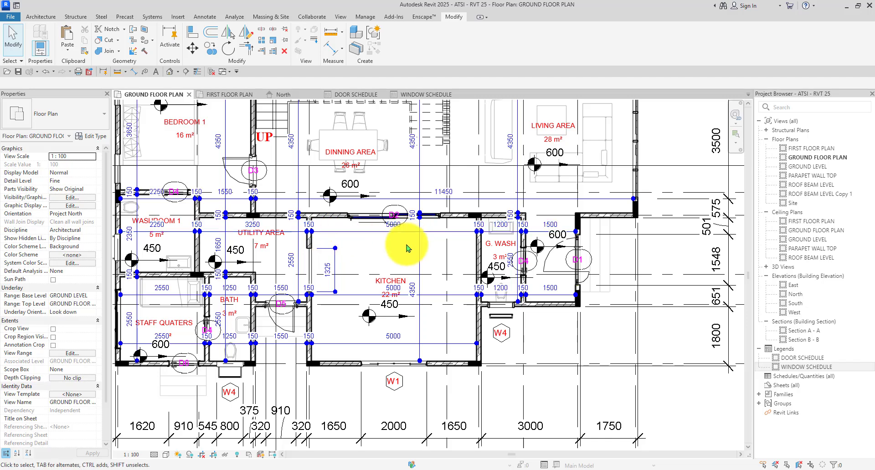
{"action": "scroll", "coordinate": [295, 311], "scroll_direction": "up", "scroll_amount": 3}
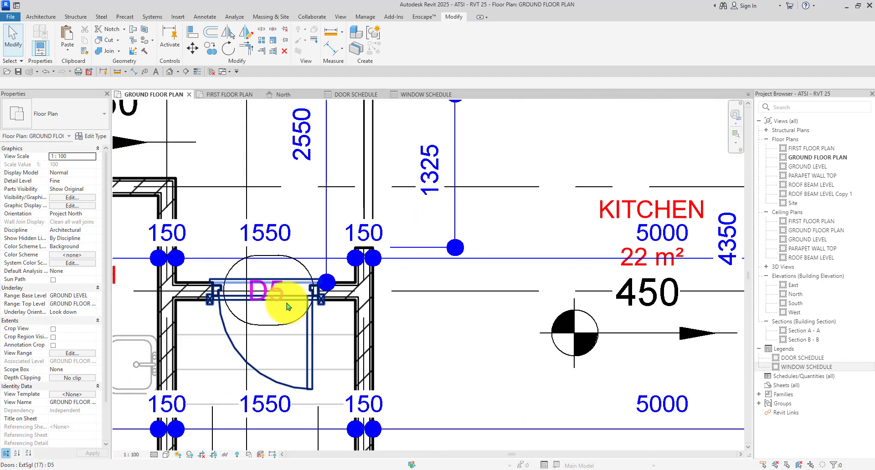
{"action": "left_click", "coordinate": [287, 306]}
{"action": "right_click", "coordinate": [288, 301]}
{"action": "mouse_move", "coordinate": [358, 166]}
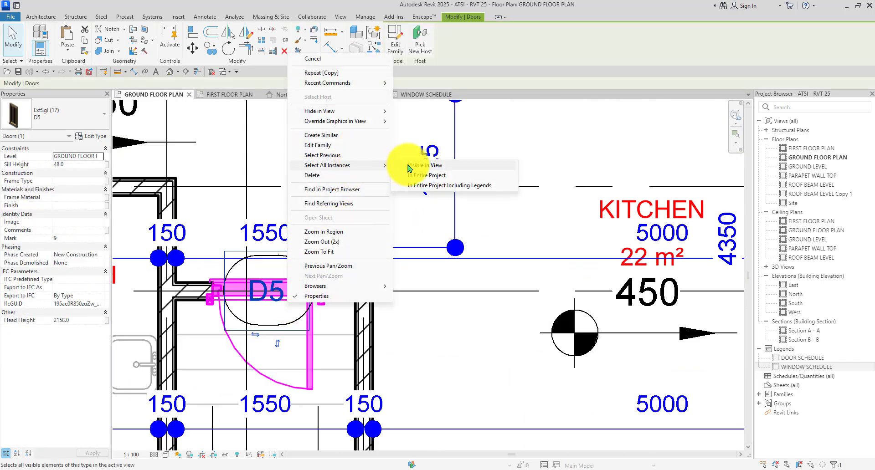
{"action": "left_click", "coordinate": [420, 175]}
{"action": "scroll", "coordinate": [406, 190], "scroll_direction": "down", "scroll_amount": 6}
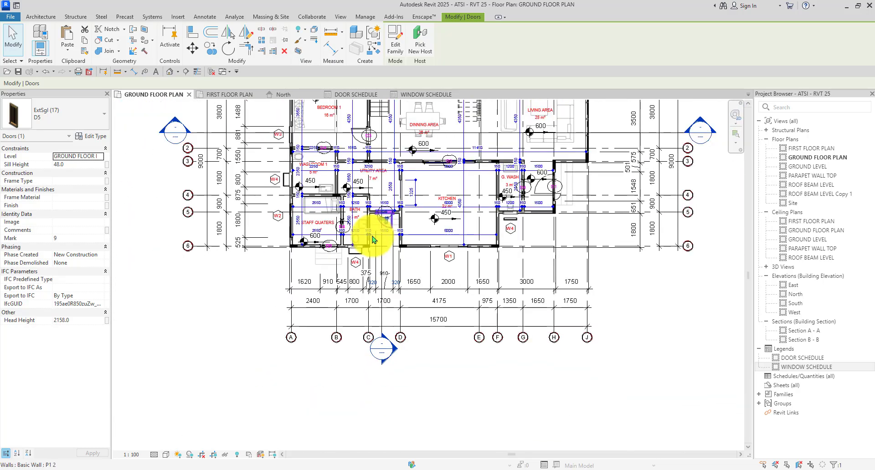
{"action": "left_click", "coordinate": [228, 95]}
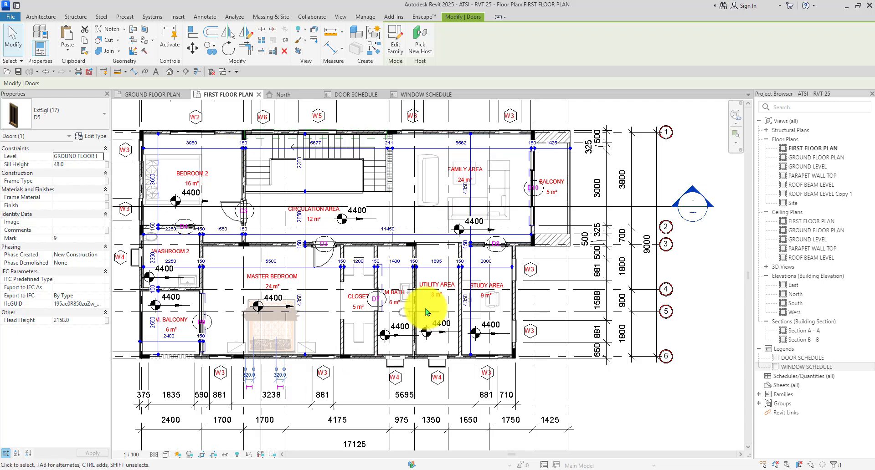
Copy D5's 04 quantity note into the last QTY cell of the upper row.
{"action": "left_click", "coordinate": [364, 95]}
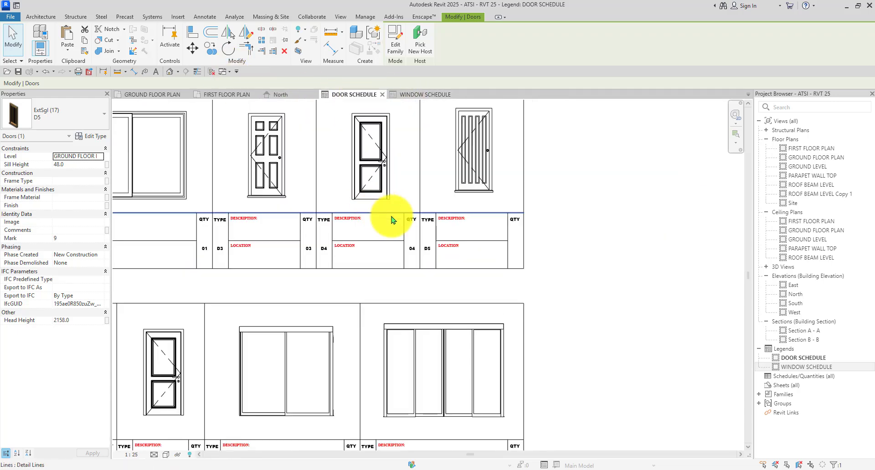
{"action": "scroll", "coordinate": [519, 234], "scroll_direction": "up", "scroll_amount": 4}
{"action": "scroll", "coordinate": [410, 250], "scroll_direction": "up", "scroll_amount": 2}
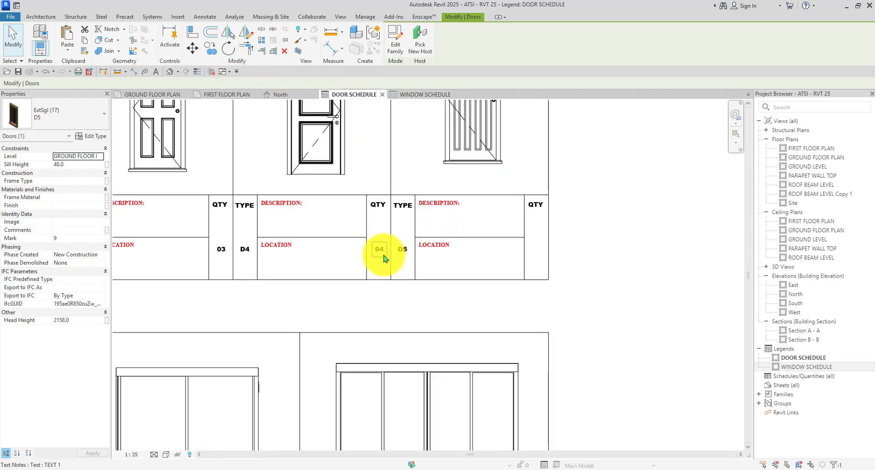
{"action": "left_click", "coordinate": [379, 249]}
{"action": "left_click", "coordinate": [210, 47]}
{"action": "scroll", "coordinate": [388, 174], "scroll_direction": "up", "scroll_amount": 1}
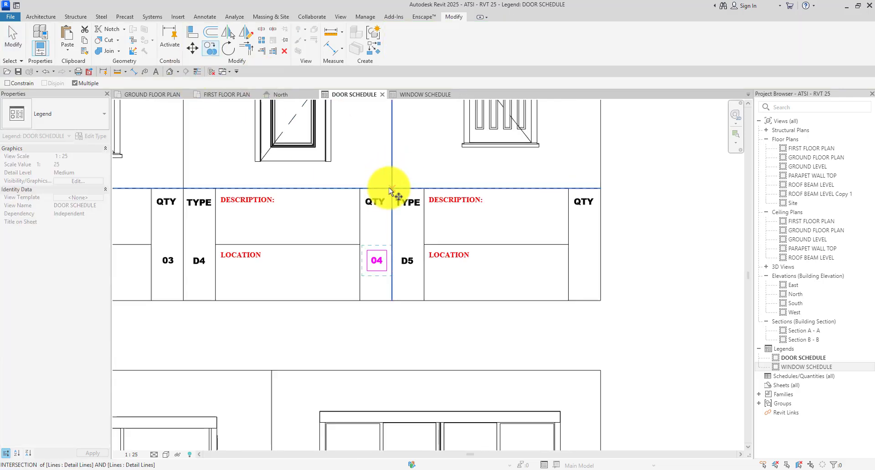
{"action": "left_click", "coordinate": [360, 188]}
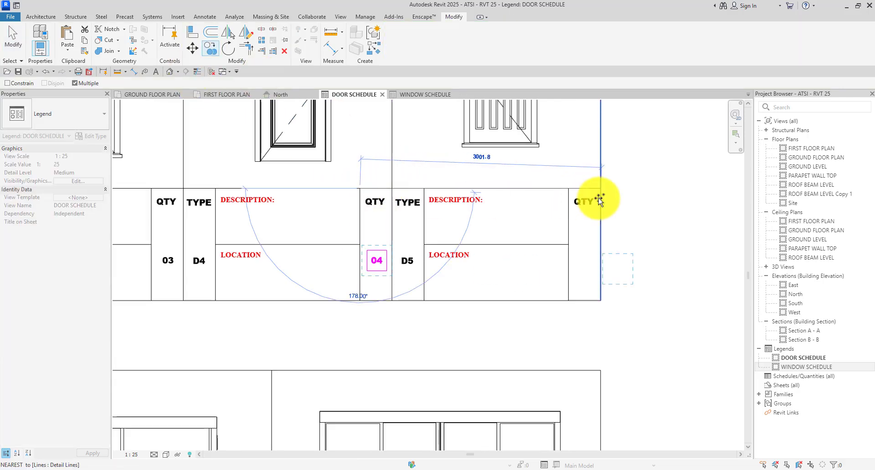
{"action": "left_click", "coordinate": [569, 189]}
{"action": "key", "text": "Escape"}
{"action": "scroll", "coordinate": [590, 264], "scroll_direction": "up", "scroll_amount": 5}
Edit the copied note to read 01 and return to the ground floor plan.
{"action": "left_click", "coordinate": [578, 258]}
{"action": "scroll", "coordinate": [580, 260], "scroll_direction": "up", "scroll_amount": 4}
{"action": "double_click", "coordinate": [580, 258]}
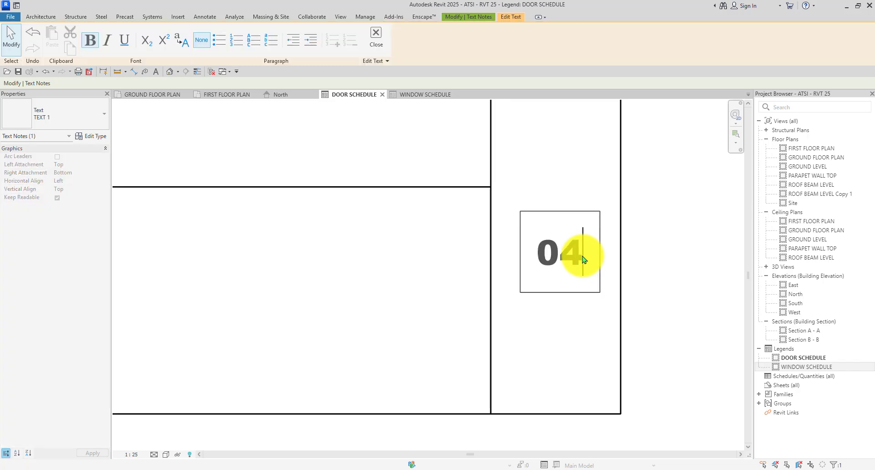
{"action": "type", "text": "1"}
{"action": "scroll", "coordinate": [586, 249], "scroll_direction": "down", "scroll_amount": 2}
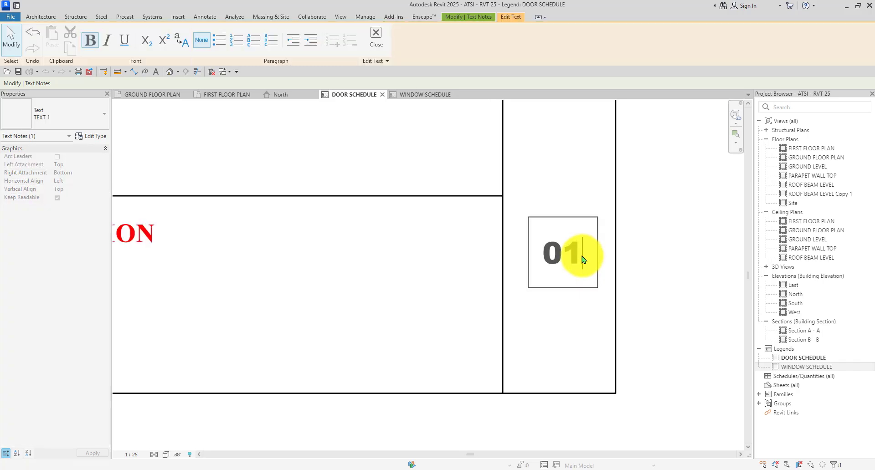
{"action": "left_click", "coordinate": [644, 244]}
{"action": "scroll", "coordinate": [647, 248], "scroll_direction": "down", "scroll_amount": 3}
{"action": "scroll", "coordinate": [597, 250], "scroll_direction": "down", "scroll_amount": 4}
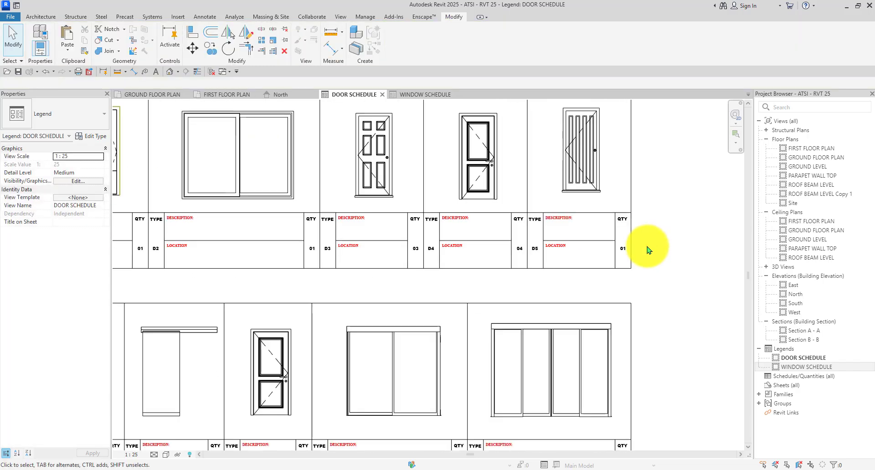
{"action": "scroll", "coordinate": [319, 365], "scroll_direction": "up", "scroll_amount": 5}
{"action": "scroll", "coordinate": [256, 238], "scroll_direction": "down", "scroll_amount": 4}
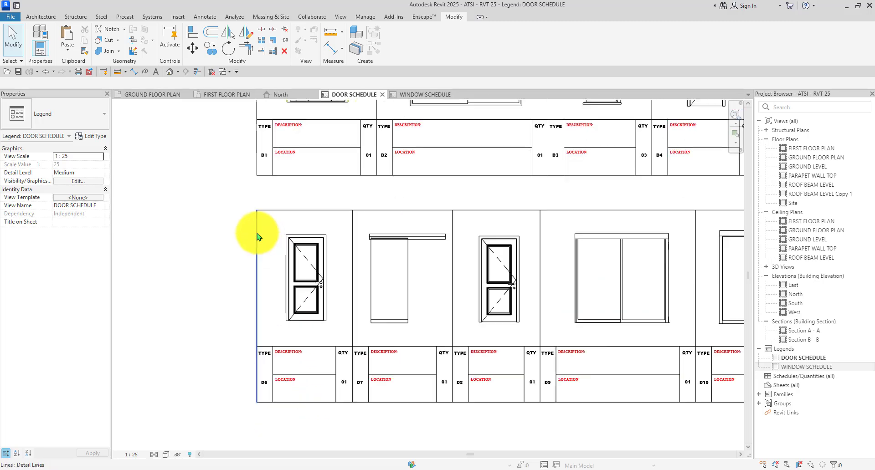
{"action": "scroll", "coordinate": [267, 298], "scroll_direction": "up", "scroll_amount": 6}
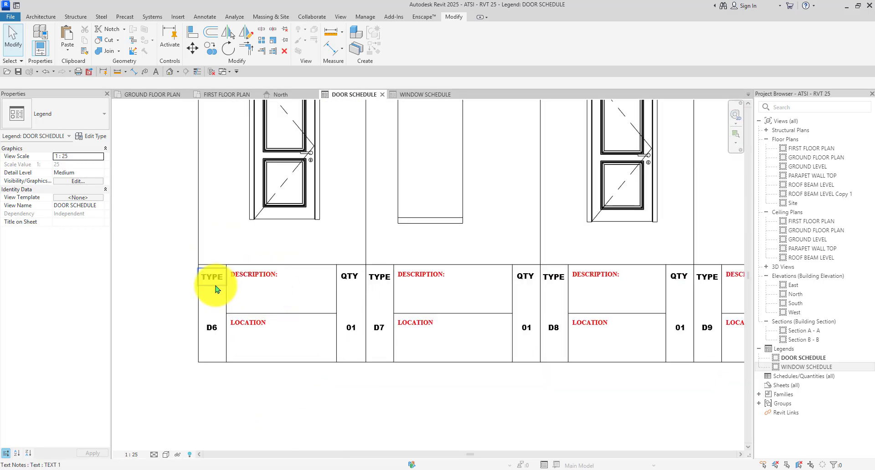
{"action": "scroll", "coordinate": [216, 290], "scroll_direction": "down", "scroll_amount": 3}
{"action": "left_click", "coordinate": [135, 99]}
Select all D6 door instances in the entire project and check them on the first floor plan.
{"action": "scroll", "coordinate": [390, 195], "scroll_direction": "up", "scroll_amount": 4}
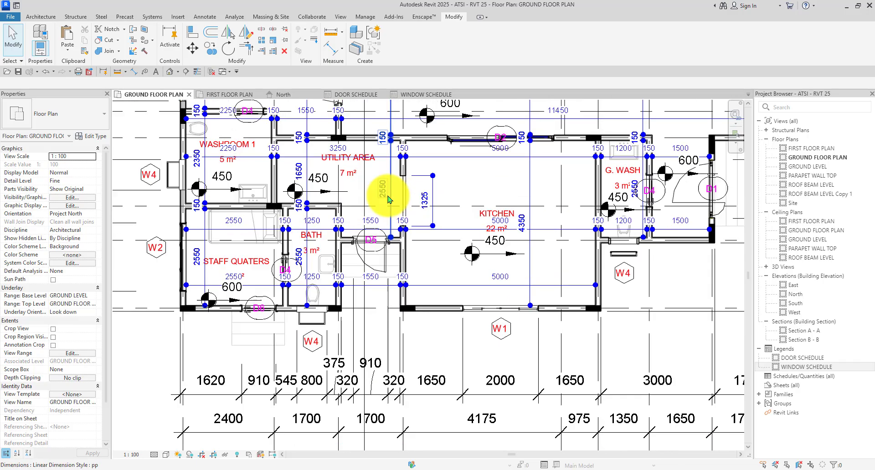
{"action": "right_click", "coordinate": [239, 332]}
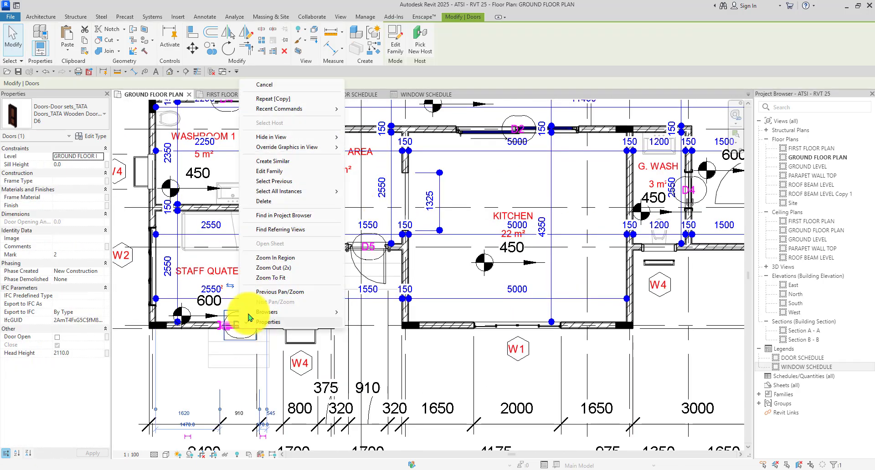
{"action": "mouse_move", "coordinate": [288, 193]}
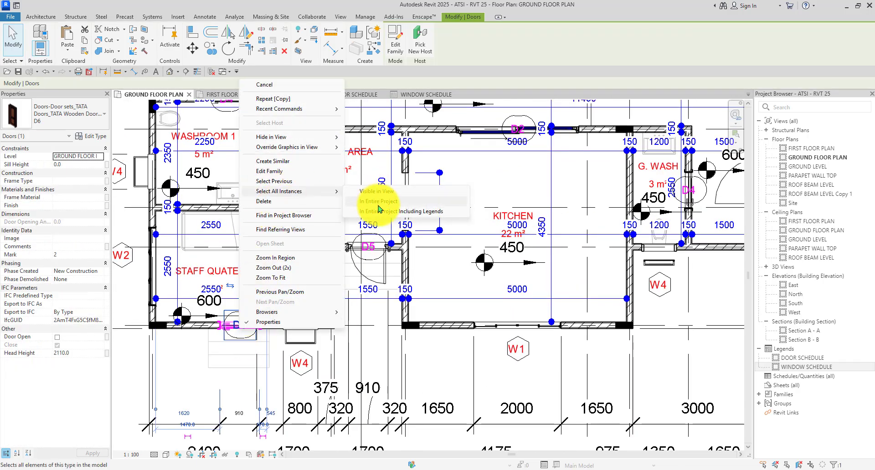
{"action": "left_click", "coordinate": [378, 202]}
{"action": "scroll", "coordinate": [313, 240], "scroll_direction": "down", "scroll_amount": 5}
{"action": "scroll", "coordinate": [301, 257], "scroll_direction": "up", "scroll_amount": 2}
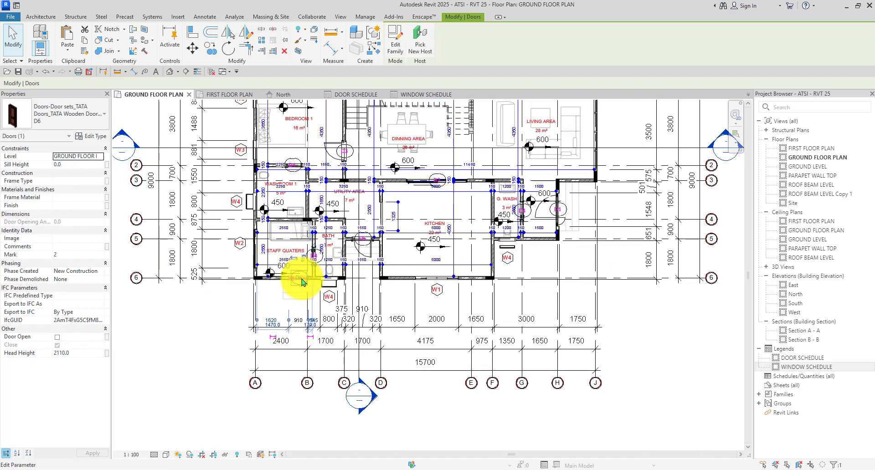
{"action": "left_click", "coordinate": [200, 93]}
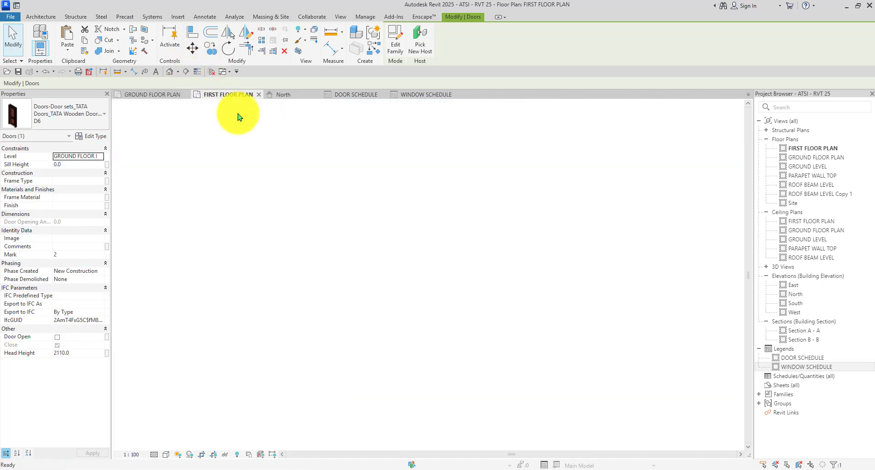
{"action": "scroll", "coordinate": [271, 291], "scroll_direction": "up", "scroll_amount": 2}
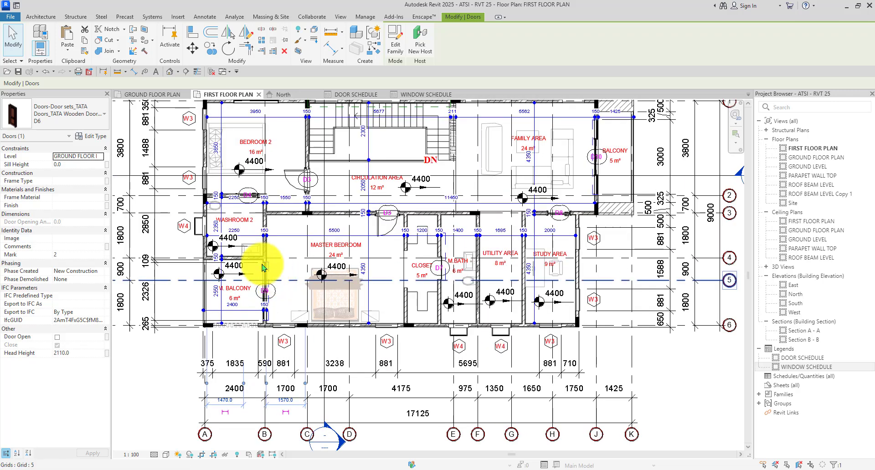
{"action": "scroll", "coordinate": [343, 308], "scroll_direction": "down", "scroll_amount": 1}
{"action": "left_click", "coordinate": [370, 97]}
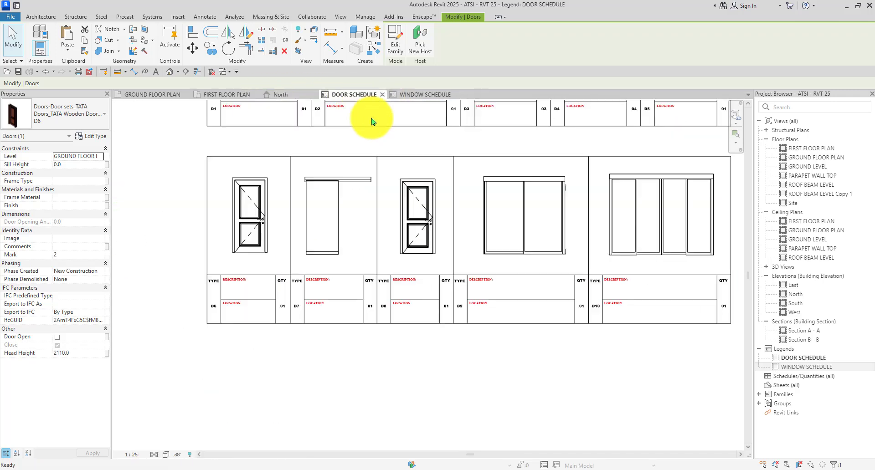
{"action": "scroll", "coordinate": [382, 227], "scroll_direction": "down", "scroll_amount": 2}
{"action": "scroll", "coordinate": [347, 228], "scroll_direction": "up", "scroll_amount": 4}
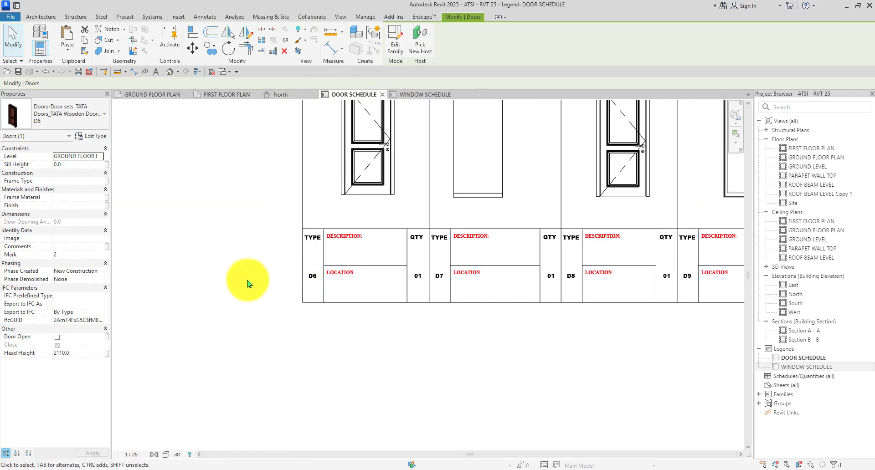
{"action": "scroll", "coordinate": [248, 283], "scroll_direction": "down", "scroll_amount": 2}
{"action": "scroll", "coordinate": [363, 277], "scroll_direction": "up", "scroll_amount": 2}
{"action": "scroll", "coordinate": [390, 259], "scroll_direction": "down", "scroll_amount": 3}
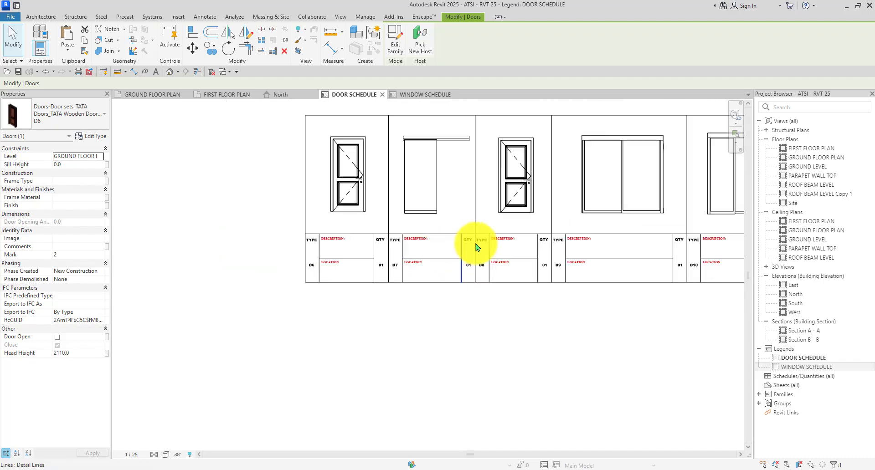
{"action": "scroll", "coordinate": [470, 247], "scroll_direction": "up", "scroll_amount": 2}
{"action": "scroll", "coordinate": [244, 160], "scroll_direction": "down", "scroll_amount": 3}
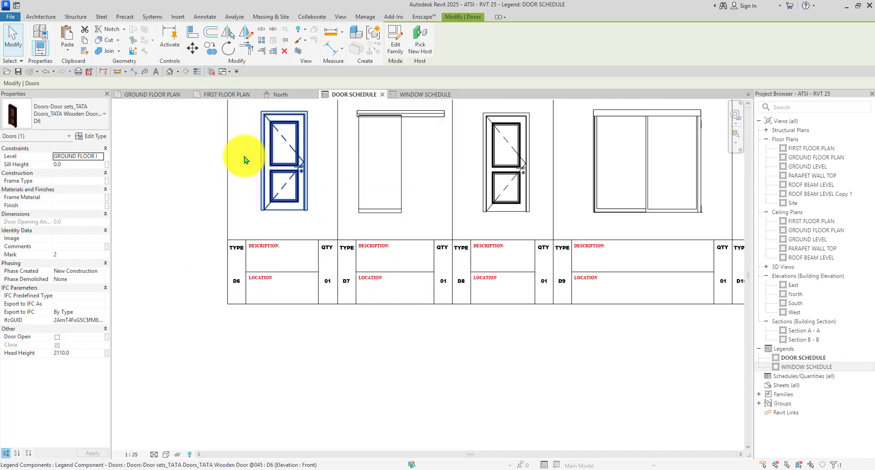
{"action": "scroll", "coordinate": [582, 416], "scroll_direction": "up", "scroll_amount": 3}
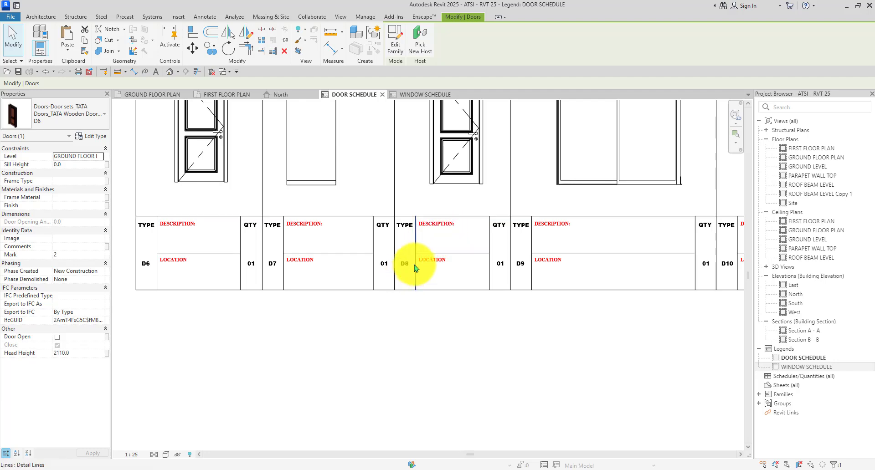
{"action": "scroll", "coordinate": [410, 264], "scroll_direction": "down", "scroll_amount": 2}
{"action": "scroll", "coordinate": [396, 267], "scroll_direction": "up", "scroll_amount": 3}
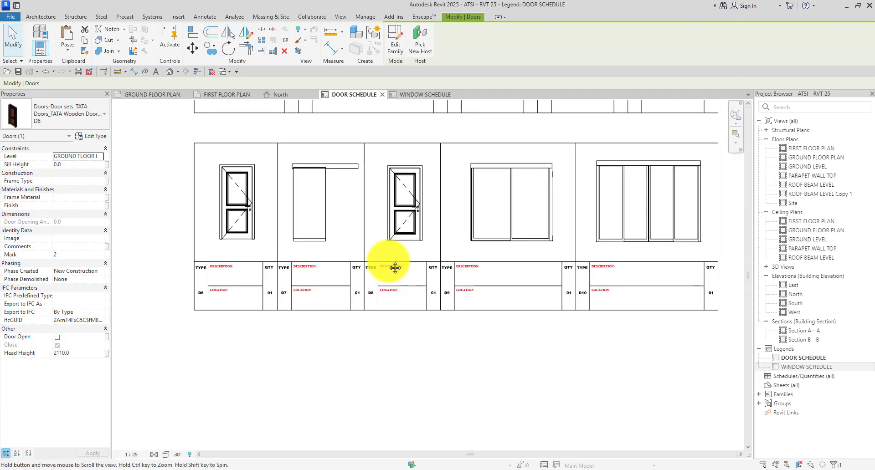
{"action": "left_click", "coordinate": [157, 95]}
On the first floor plan, select every D8 door instance in the entire project.
{"action": "left_click", "coordinate": [230, 95]}
{"action": "scroll", "coordinate": [314, 196], "scroll_direction": "up", "scroll_amount": 2}
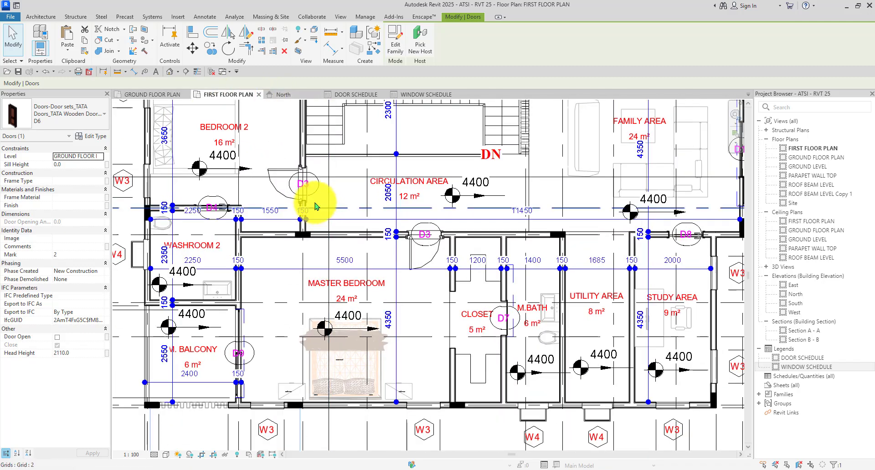
{"action": "scroll", "coordinate": [556, 201], "scroll_direction": "down", "scroll_amount": 1}
{"action": "scroll", "coordinate": [534, 250], "scroll_direction": "up", "scroll_amount": 4}
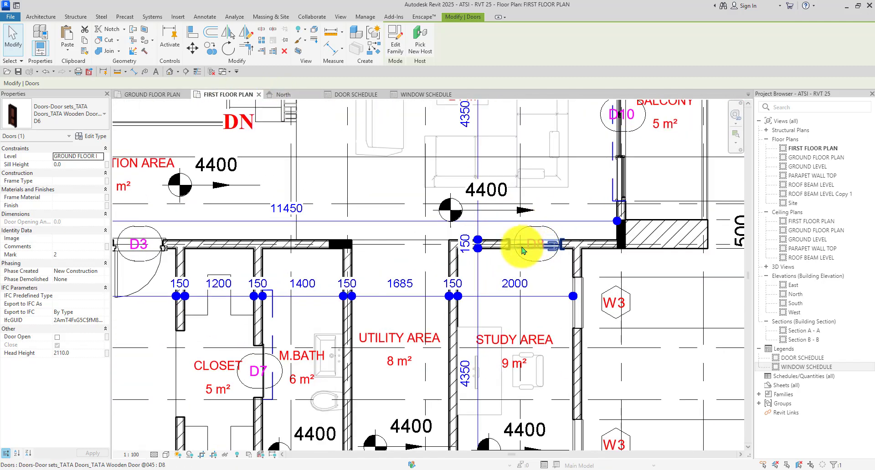
{"action": "right_click", "coordinate": [533, 250]}
{"action": "mouse_move", "coordinate": [563, 339]}
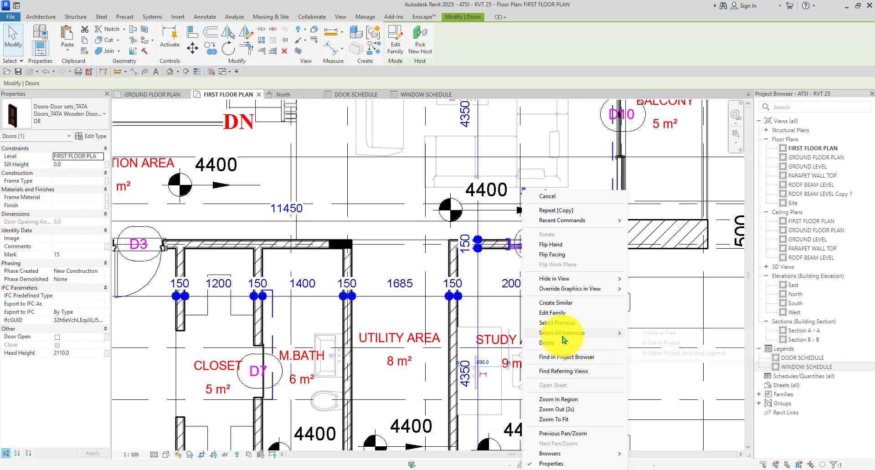
{"action": "left_click", "coordinate": [650, 344]}
{"action": "scroll", "coordinate": [512, 259], "scroll_direction": "down", "scroll_amount": 3}
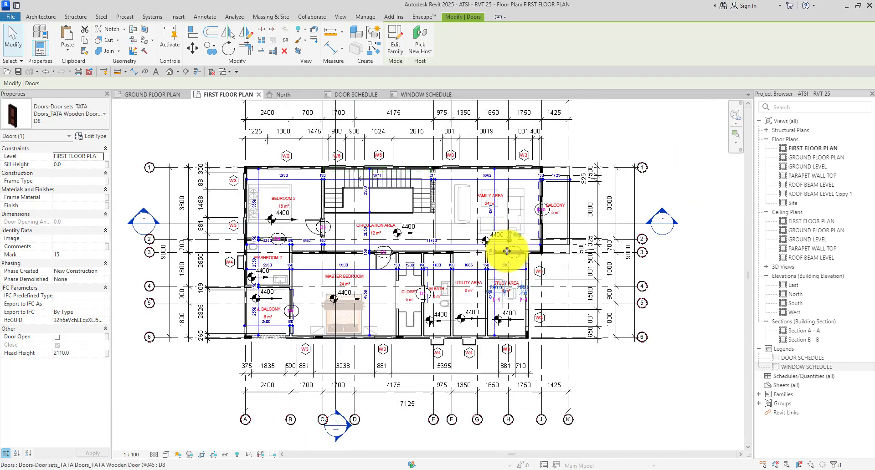
Compare the selected D8 doors on the ground floor plan against the door schedule legend.
{"action": "left_click", "coordinate": [185, 94]}
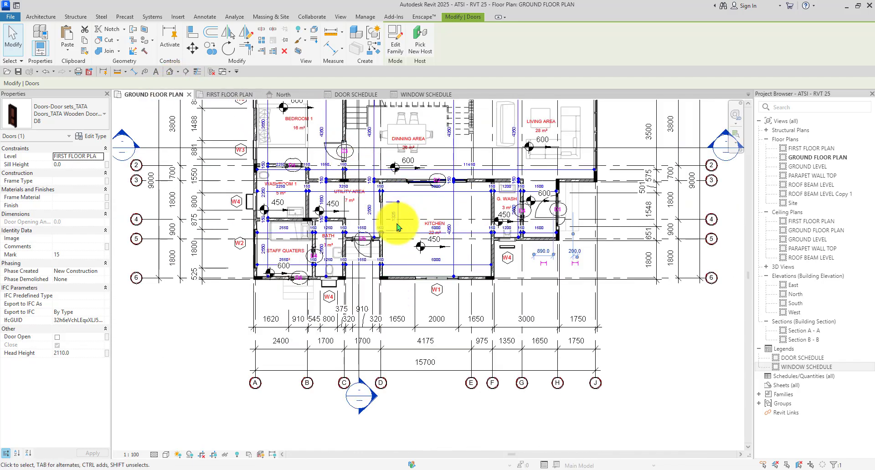
{"action": "scroll", "coordinate": [401, 286], "scroll_direction": "down", "scroll_amount": 2}
{"action": "scroll", "coordinate": [502, 184], "scroll_direction": "up", "scroll_amount": 3}
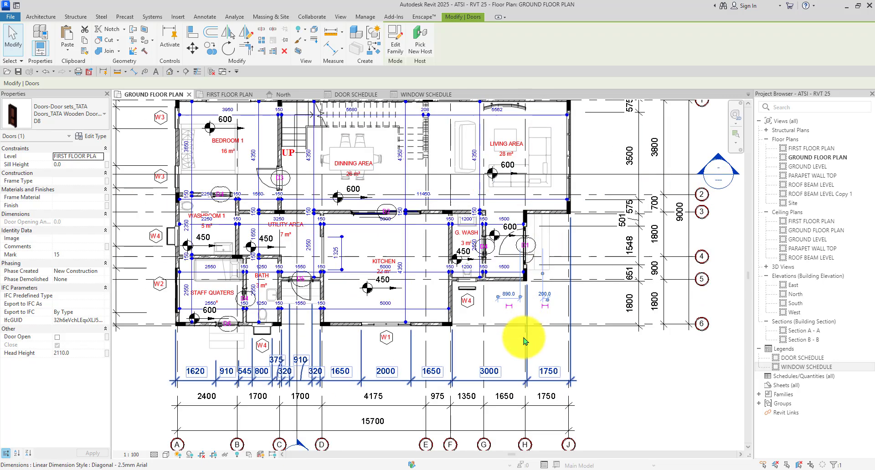
{"action": "scroll", "coordinate": [524, 328], "scroll_direction": "down", "scroll_amount": 2}
{"action": "left_click", "coordinate": [360, 96]}
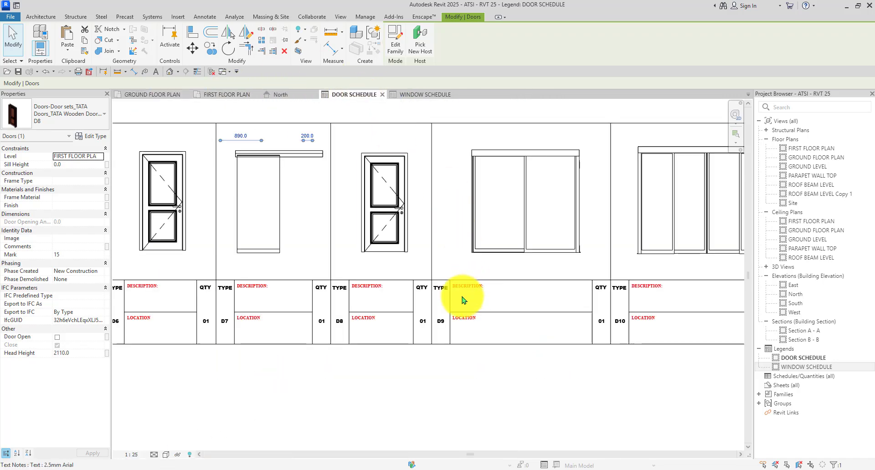
{"action": "scroll", "coordinate": [283, 277], "scroll_direction": "down", "scroll_amount": 1}
{"action": "scroll", "coordinate": [497, 305], "scroll_direction": "up", "scroll_amount": 3}
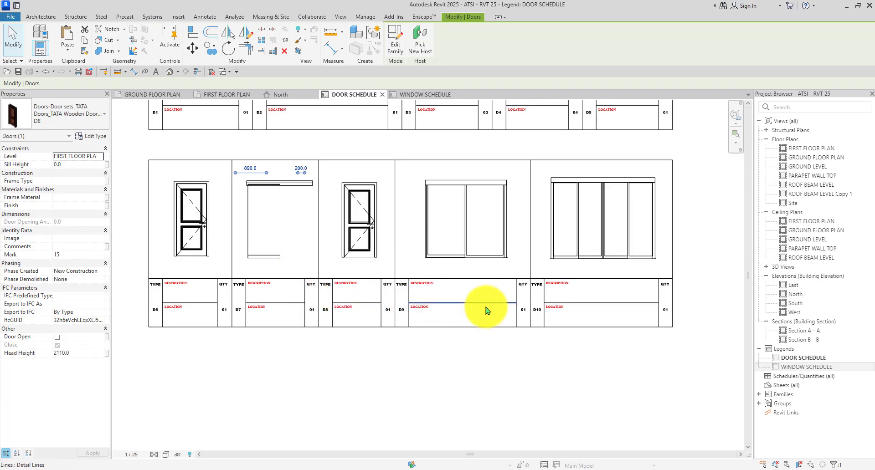
{"action": "scroll", "coordinate": [416, 275], "scroll_direction": "down", "scroll_amount": 3}
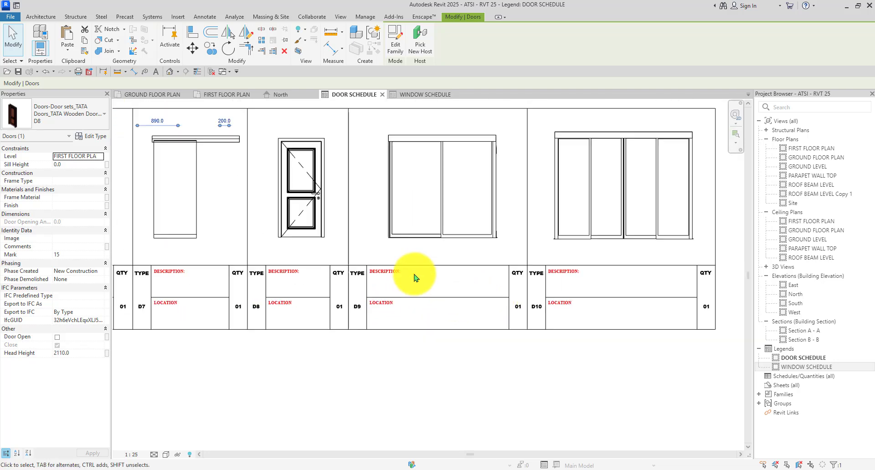
Clear the D8 door selection on the ground floor plan.
{"action": "left_click", "coordinate": [153, 94]}
{"action": "scroll", "coordinate": [539, 234], "scroll_direction": "up", "scroll_amount": 6}
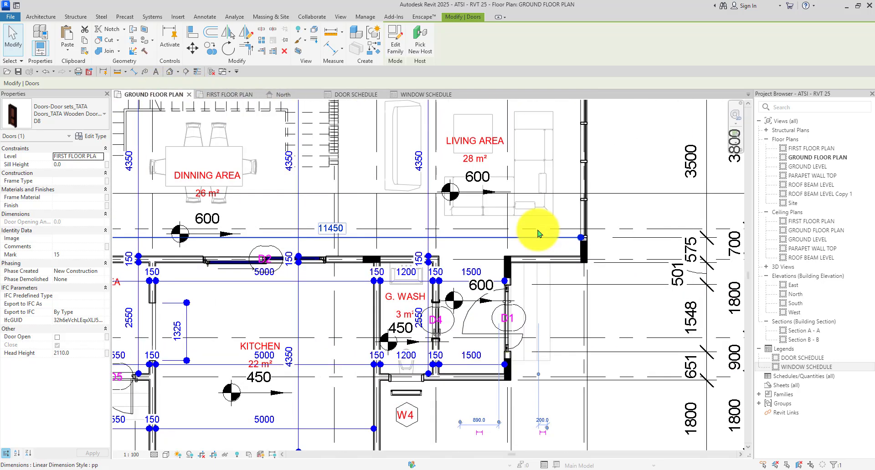
{"action": "left_click", "coordinate": [624, 217]}
{"action": "scroll", "coordinate": [493, 228], "scroll_direction": "down", "scroll_amount": 5}
{"action": "scroll", "coordinate": [489, 185], "scroll_direction": "up", "scroll_amount": 3}
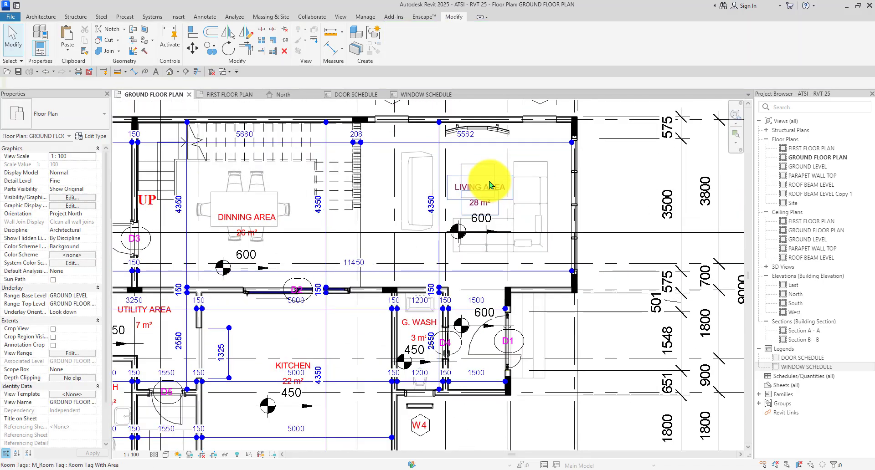
{"action": "scroll", "coordinate": [491, 185], "scroll_direction": "down", "scroll_amount": 2}
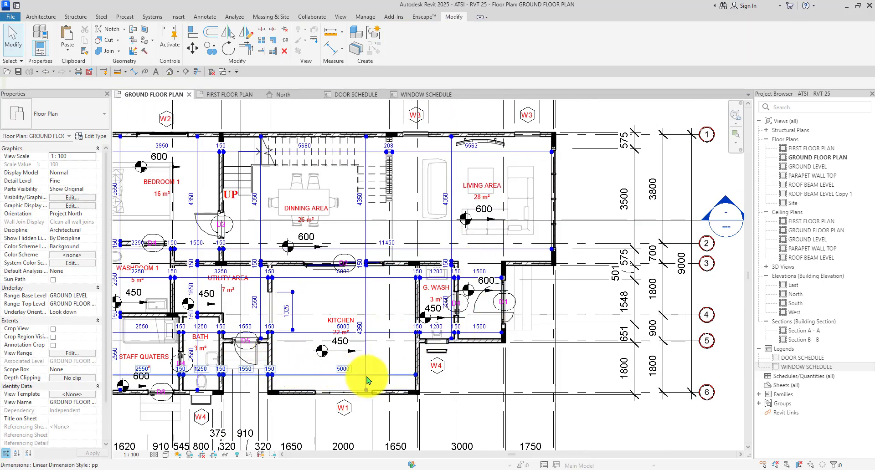
{"action": "scroll", "coordinate": [332, 341], "scroll_direction": "down", "scroll_amount": 2}
{"action": "scroll", "coordinate": [207, 269], "scroll_direction": "up", "scroll_amount": 2}
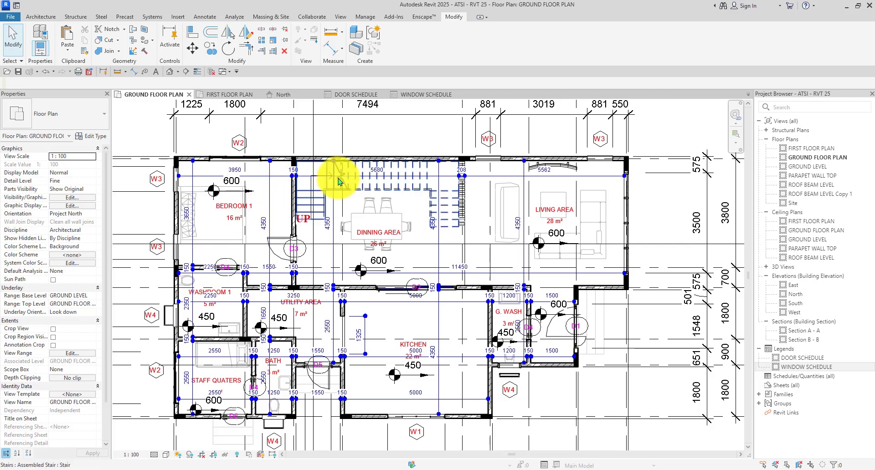
Review the first floor plan again, then return to the door schedule legend.
{"action": "left_click", "coordinate": [230, 93]}
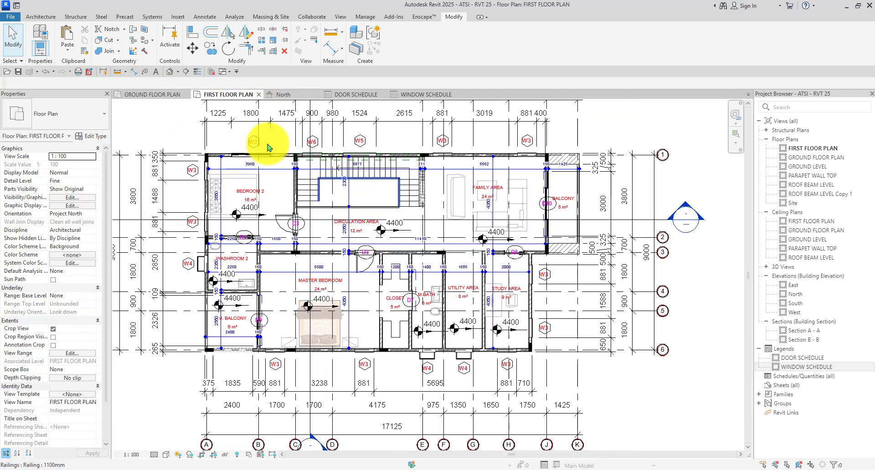
{"action": "scroll", "coordinate": [268, 141], "scroll_direction": "up", "scroll_amount": 1}
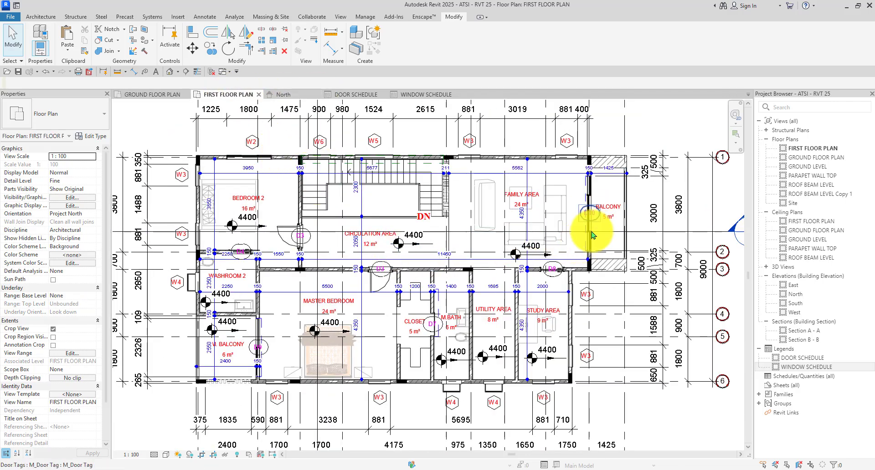
{"action": "scroll", "coordinate": [492, 309], "scroll_direction": "up", "scroll_amount": 1}
{"action": "scroll", "coordinate": [474, 317], "scroll_direction": "up", "scroll_amount": 1}
{"action": "scroll", "coordinate": [474, 317], "scroll_direction": "down", "scroll_amount": 3}
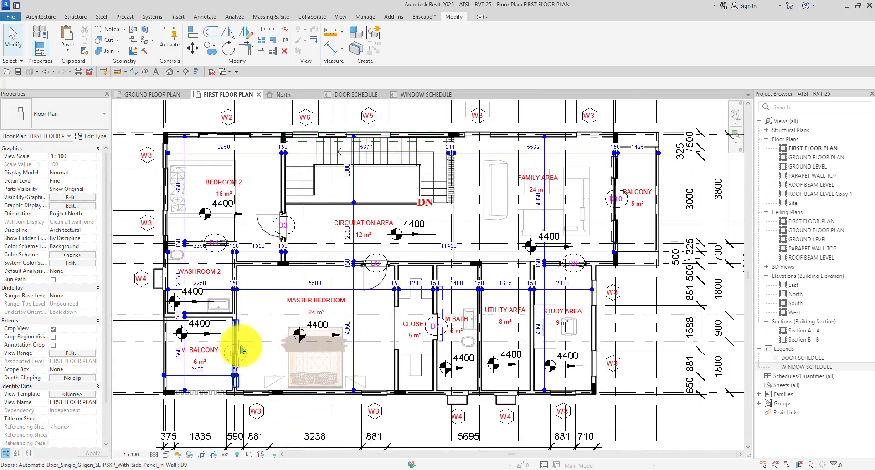
{"action": "scroll", "coordinate": [240, 404], "scroll_direction": "up", "scroll_amount": 2}
{"action": "scroll", "coordinate": [240, 404], "scroll_direction": "down", "scroll_amount": 2}
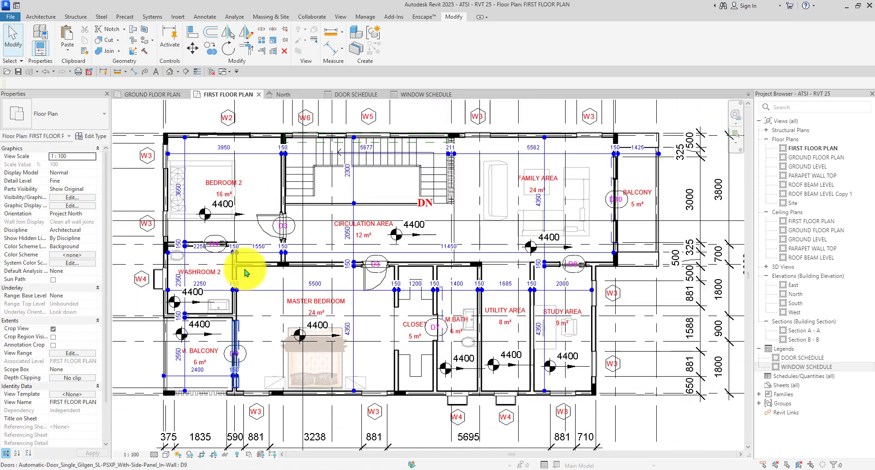
{"action": "left_click", "coordinate": [357, 94]}
{"action": "scroll", "coordinate": [574, 357], "scroll_direction": "down", "scroll_amount": 1}
{"action": "scroll", "coordinate": [631, 309], "scroll_direction": "up", "scroll_amount": 3}
{"action": "scroll", "coordinate": [624, 308], "scroll_direction": "down", "scroll_amount": 4}
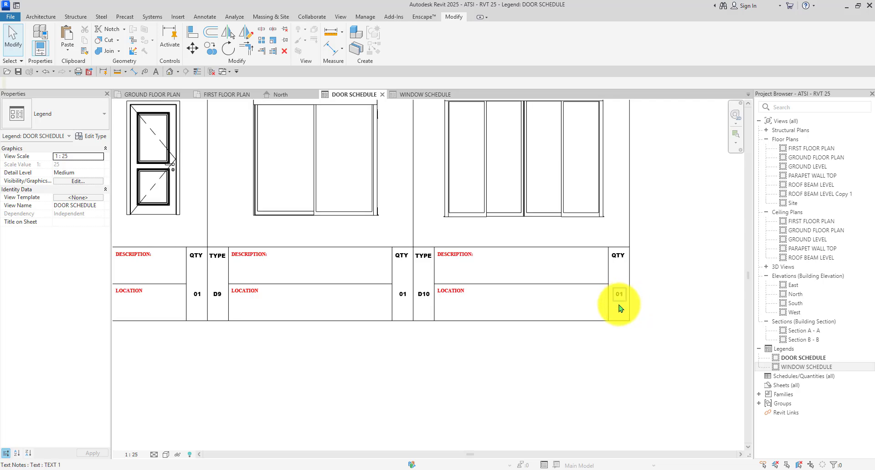
{"action": "scroll", "coordinate": [285, 230], "scroll_direction": "up", "scroll_amount": 3}
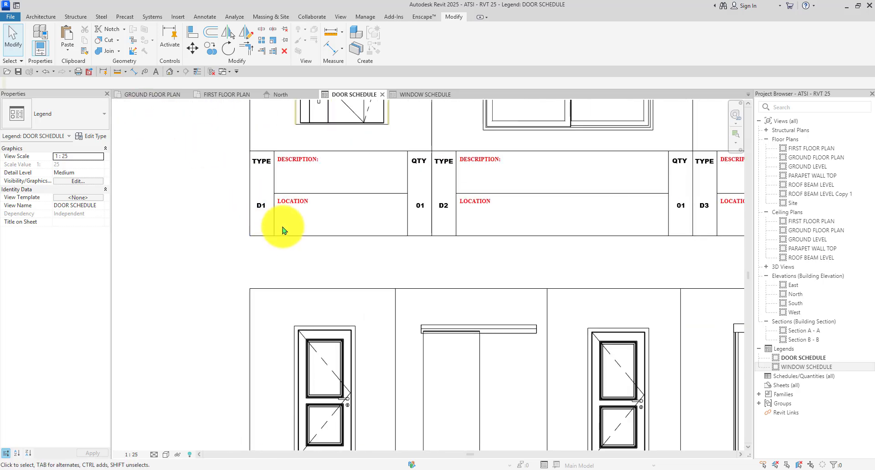
{"action": "scroll", "coordinate": [286, 201], "scroll_direction": "down", "scroll_amount": 1}
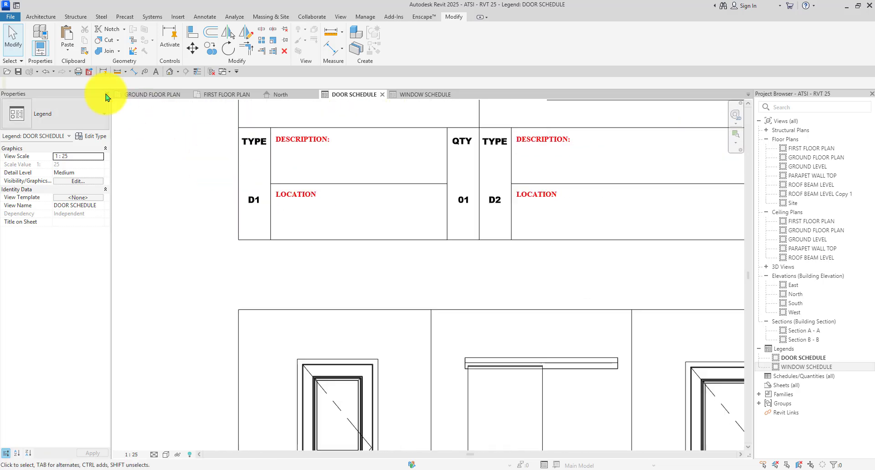
Start a text note and choose the 2.5mm Arial text type.
{"action": "left_click", "coordinate": [156, 72]}
{"action": "left_click", "coordinate": [93, 135]}
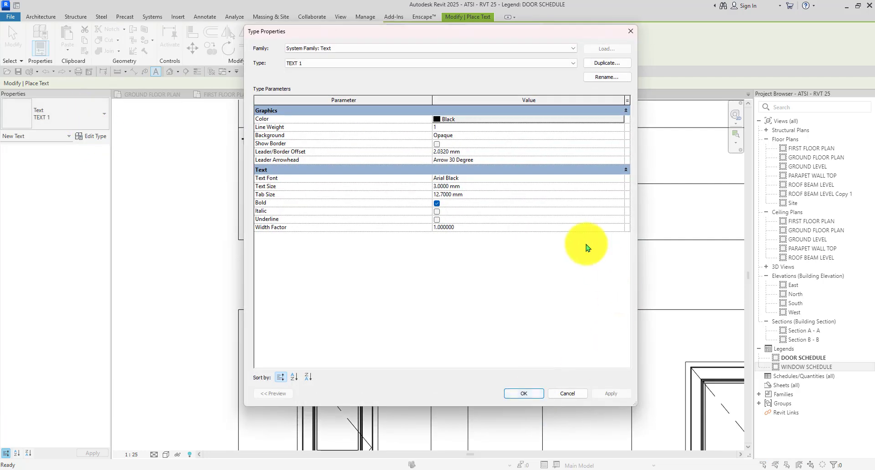
{"action": "left_click", "coordinate": [630, 31]}
{"action": "left_click", "coordinate": [52, 114]}
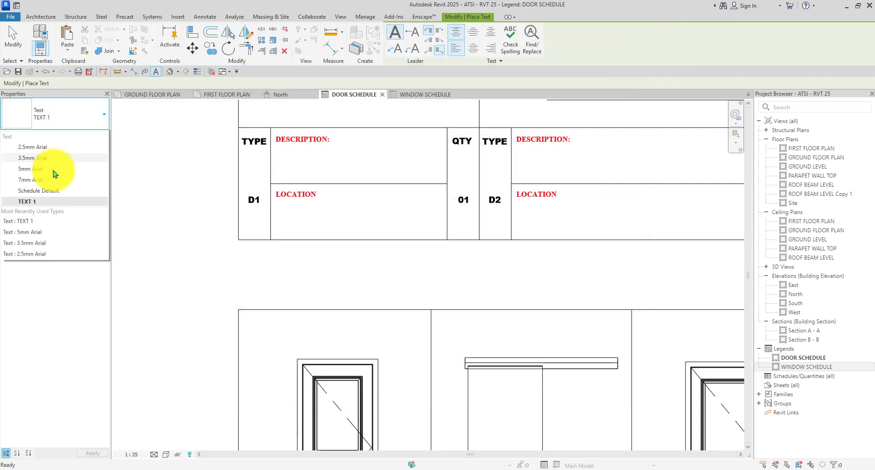
{"action": "scroll", "coordinate": [54, 174], "scroll_direction": "up", "scroll_amount": 1}
{"action": "left_click", "coordinate": [55, 160]}
Duplicate 2.5mm Arial as '2.5mm Arial 2' with its text colour set to black.
{"action": "left_click", "coordinate": [93, 136]}
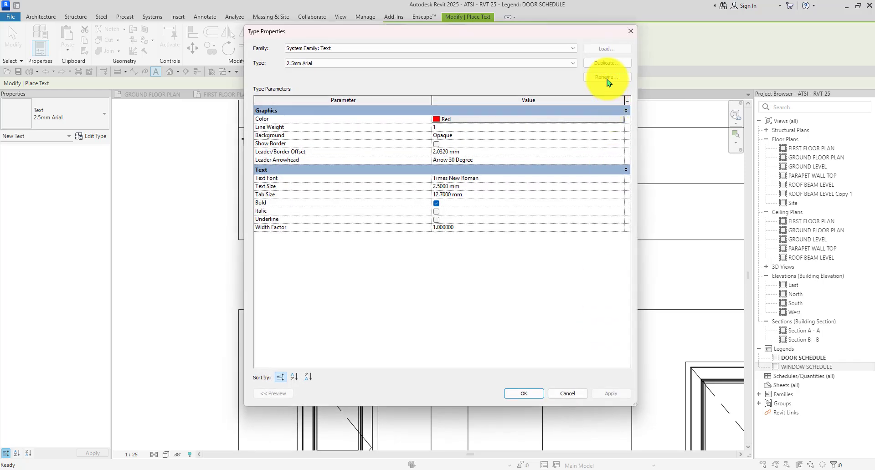
{"action": "left_click", "coordinate": [607, 64]}
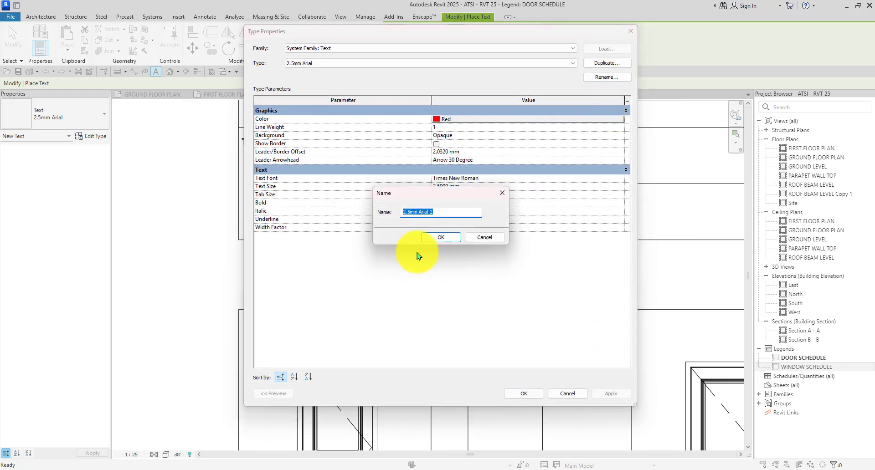
{"action": "left_click", "coordinate": [437, 240]}
{"action": "left_click", "coordinate": [469, 119]}
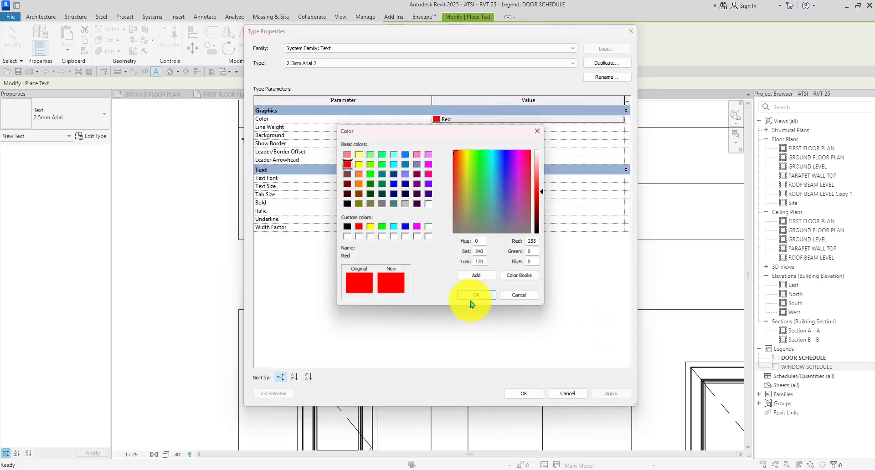
{"action": "left_click", "coordinate": [346, 227]}
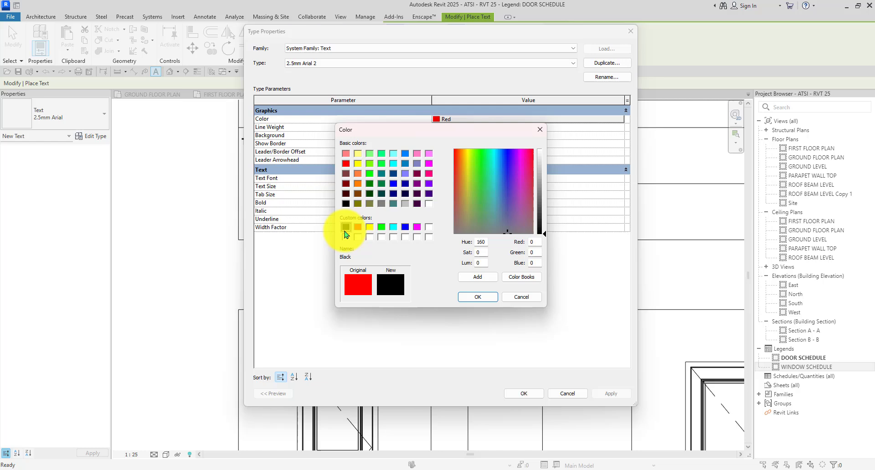
{"action": "left_click", "coordinate": [475, 297]}
{"action": "left_click", "coordinate": [523, 393]}
Place a text note reading 'AS INDICATED ON PLAN' in D1's LOCATION cell.
{"action": "scroll", "coordinate": [274, 211], "scroll_direction": "up", "scroll_amount": 2}
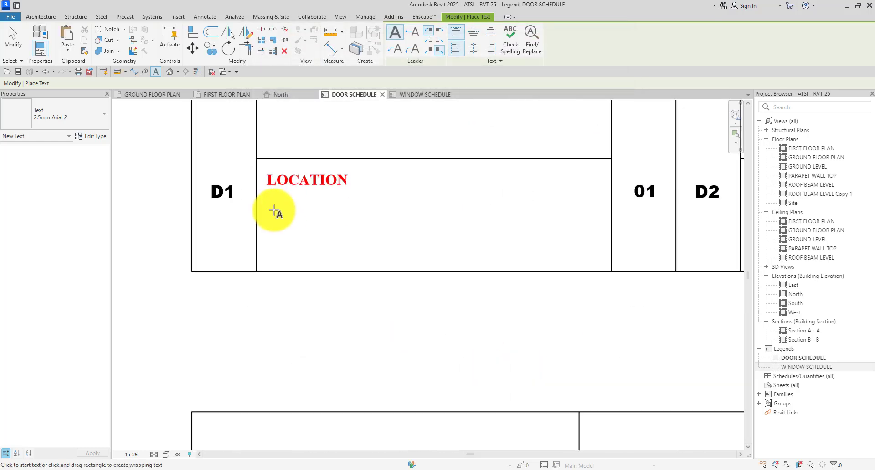
{"action": "left_click", "coordinate": [274, 211]}
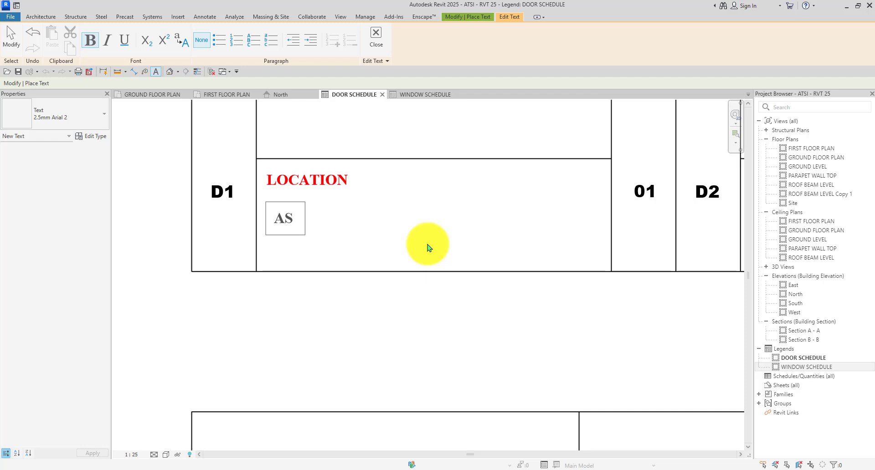
{"action": "type", "text": "AS INDICAT"}
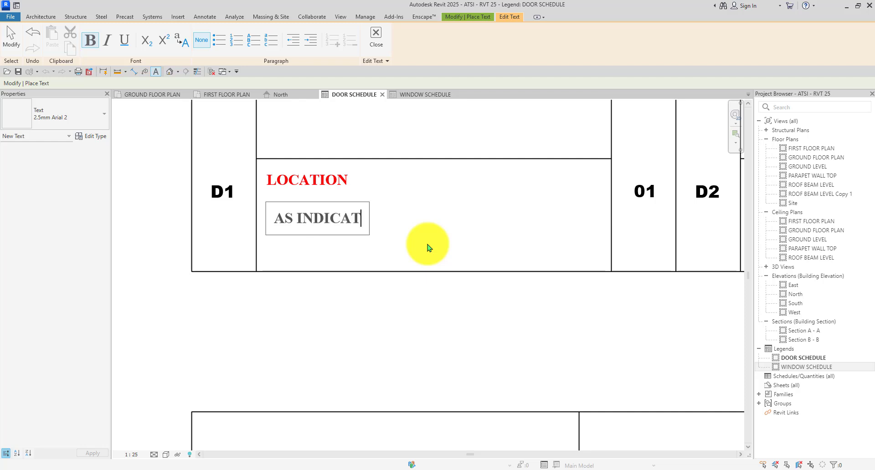
{"action": "type", "text": "ED ON P"}
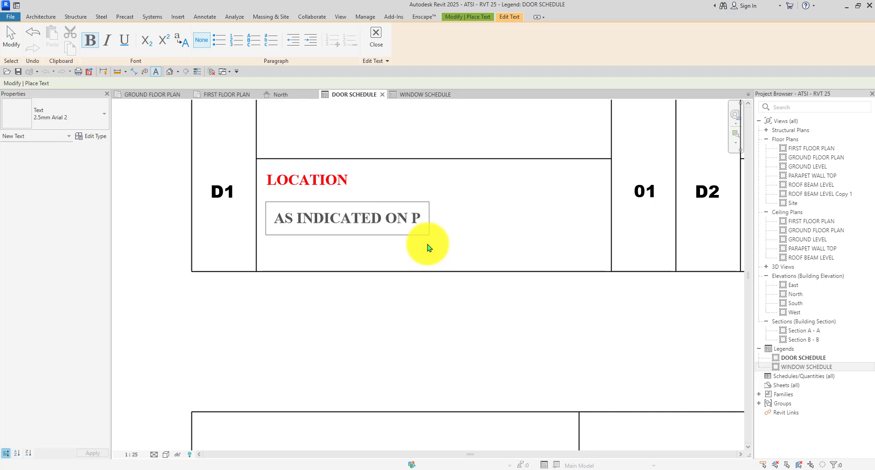
{"action": "type", "text": "LAN"}
{"action": "left_click", "coordinate": [273, 341]}
{"action": "scroll", "coordinate": [294, 284], "scroll_direction": "down", "scroll_amount": 2}
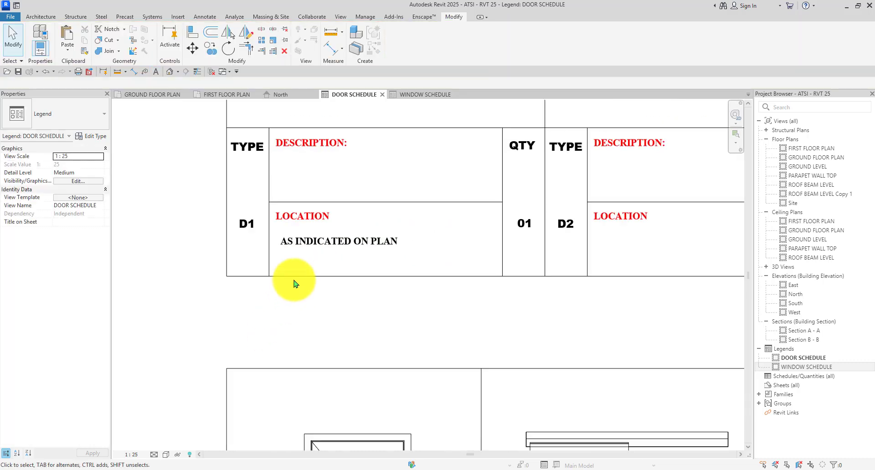
{"action": "scroll", "coordinate": [294, 283], "scroll_direction": "up", "scroll_amount": 2}
Select the 'AS INDICATED ON PLAN' note and start the Copy tool for multiple copies.
{"action": "left_click", "coordinate": [313, 262]}
{"action": "scroll", "coordinate": [314, 260], "scroll_direction": "down", "scroll_amount": 3}
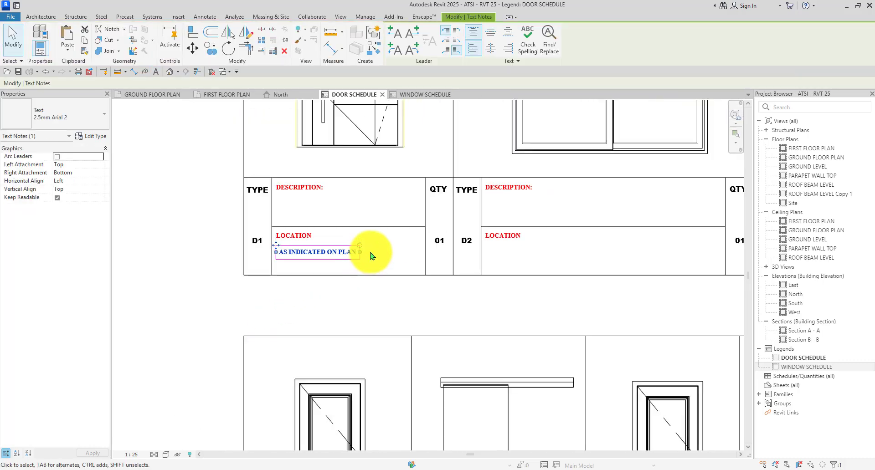
{"action": "scroll", "coordinate": [306, 268], "scroll_direction": "up", "scroll_amount": 1}
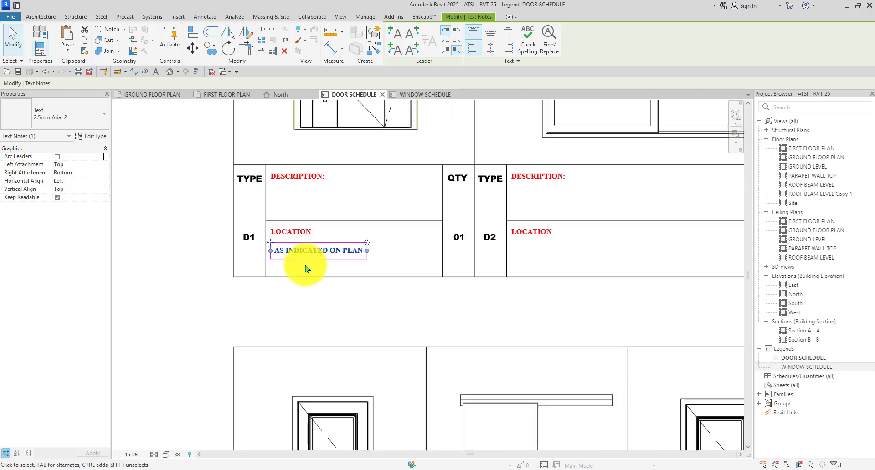
{"action": "scroll", "coordinate": [305, 268], "scroll_direction": "up", "scroll_amount": 2}
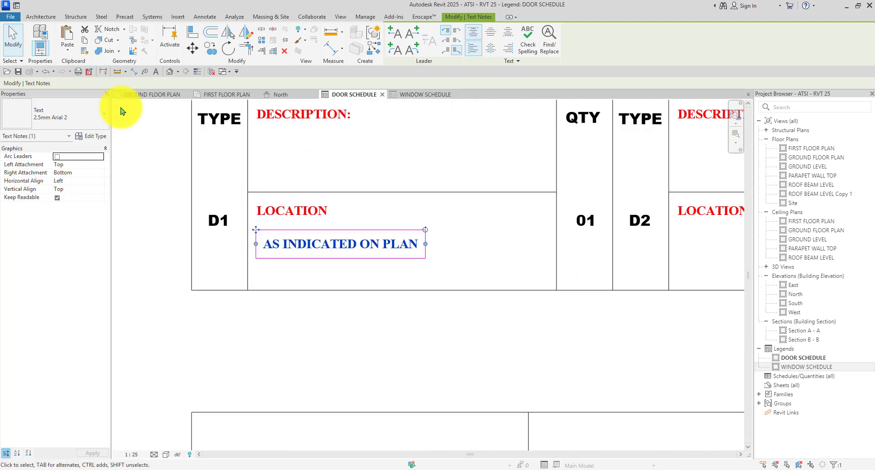
{"action": "left_click", "coordinate": [210, 49]}
Copy the note into the LOCATION cells of D2, D3, D4 and D5.
{"action": "left_click", "coordinate": [244, 182]}
{"action": "scroll", "coordinate": [227, 154], "scroll_direction": "down", "scroll_amount": 3}
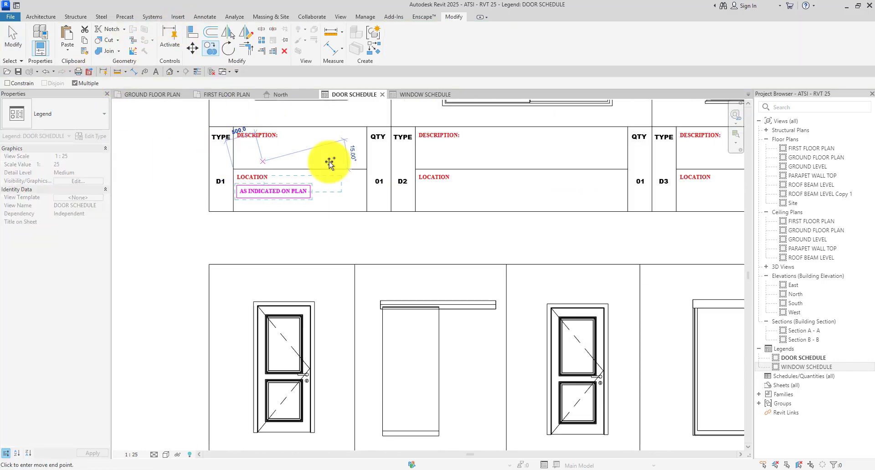
{"action": "scroll", "coordinate": [339, 169], "scroll_direction": "up", "scroll_amount": 3}
{"action": "left_click", "coordinate": [303, 176]}
{"action": "scroll", "coordinate": [318, 177], "scroll_direction": "down", "scroll_amount": 3}
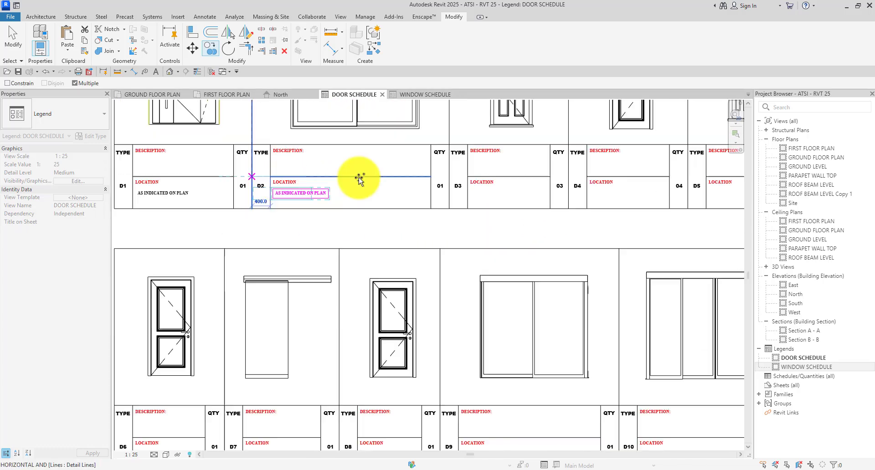
{"action": "scroll", "coordinate": [410, 176], "scroll_direction": "up", "scroll_amount": 3}
{"action": "left_click", "coordinate": [392, 176]}
{"action": "scroll", "coordinate": [393, 176], "scroll_direction": "down", "scroll_amount": 3}
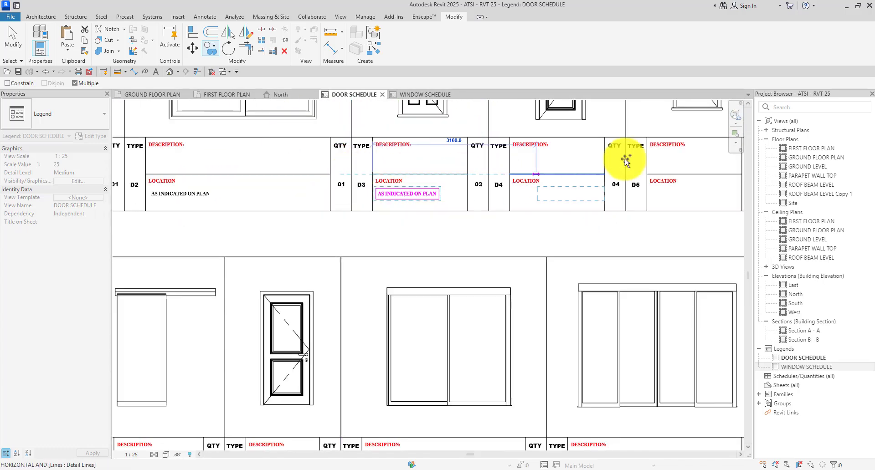
{"action": "scroll", "coordinate": [625, 160], "scroll_direction": "up", "scroll_amount": 3}
{"action": "left_click", "coordinate": [401, 185]}
{"action": "scroll", "coordinate": [414, 180], "scroll_direction": "down", "scroll_amount": 3}
{"action": "scroll", "coordinate": [566, 187], "scroll_direction": "up", "scroll_amount": 3}
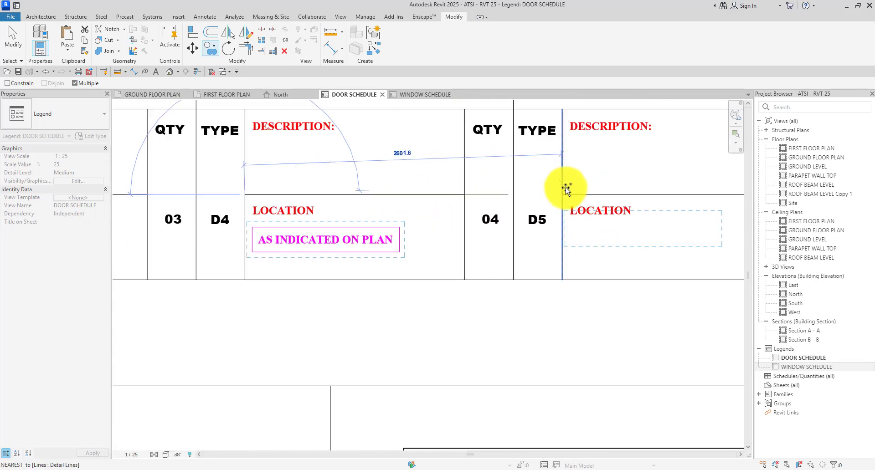
{"action": "left_click", "coordinate": [565, 191]}
{"action": "scroll", "coordinate": [565, 190], "scroll_direction": "down", "scroll_amount": 3}
{"action": "scroll", "coordinate": [284, 285], "scroll_direction": "up", "scroll_amount": 3}
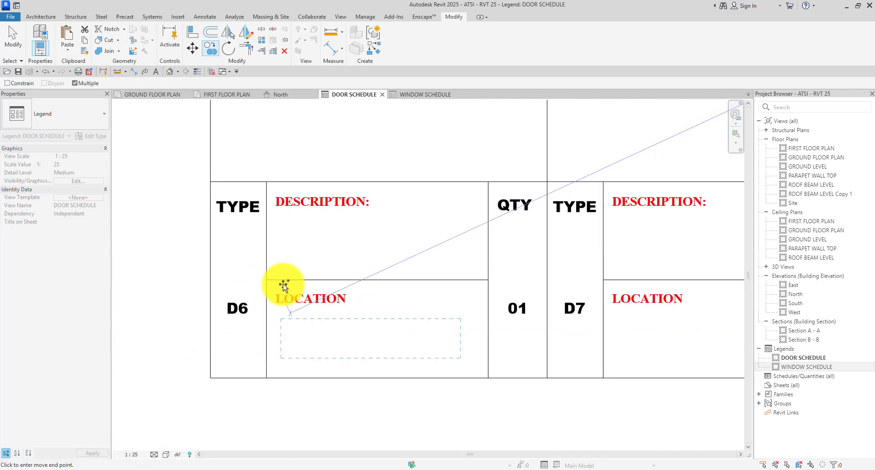
Place further copies in the D6–D10 LOCATION cells, then end copying and clear the selection.
{"action": "left_click", "coordinate": [284, 285]}
{"action": "scroll", "coordinate": [230, 260], "scroll_direction": "down", "scroll_amount": 3}
{"action": "scroll", "coordinate": [426, 265], "scroll_direction": "up", "scroll_amount": 3}
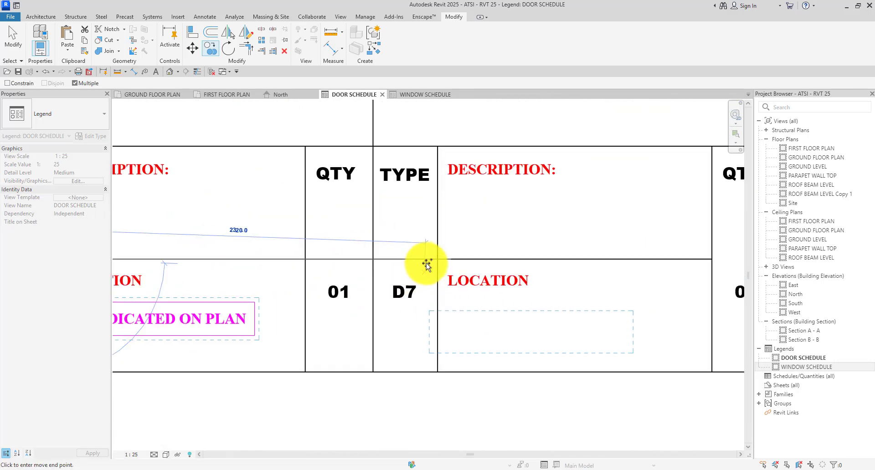
{"action": "left_click", "coordinate": [427, 266]}
{"action": "scroll", "coordinate": [283, 259], "scroll_direction": "down", "scroll_amount": 3}
{"action": "scroll", "coordinate": [451, 260], "scroll_direction": "up", "scroll_amount": 3}
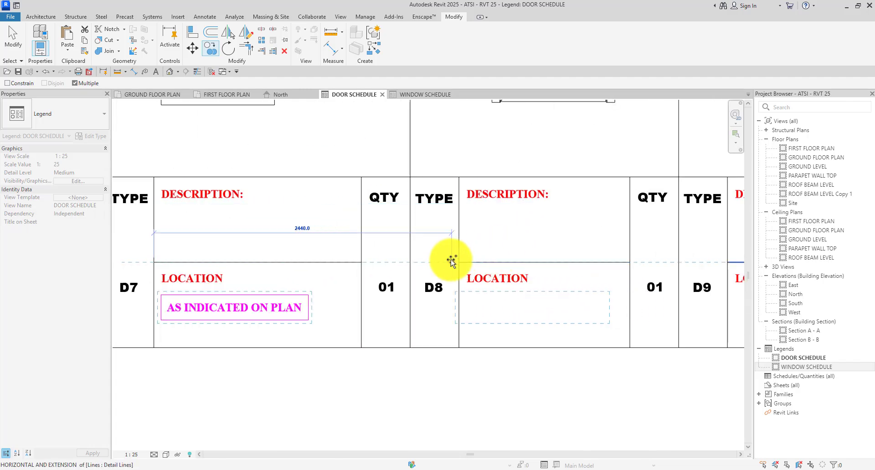
{"action": "left_click", "coordinate": [451, 259]}
{"action": "scroll", "coordinate": [501, 258], "scroll_direction": "down", "scroll_amount": 3}
{"action": "scroll", "coordinate": [562, 256], "scroll_direction": "up", "scroll_amount": 3}
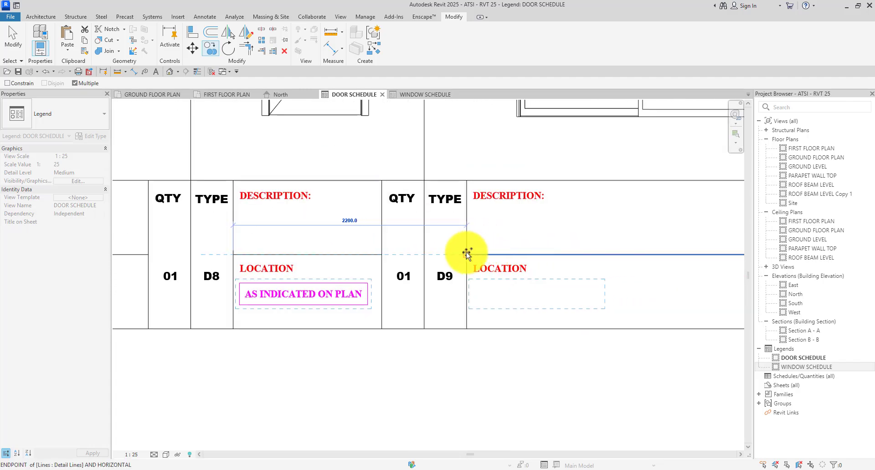
{"action": "left_click", "coordinate": [467, 254]}
{"action": "scroll", "coordinate": [572, 250], "scroll_direction": "down", "scroll_amount": 3}
{"action": "scroll", "coordinate": [621, 252], "scroll_direction": "up", "scroll_amount": 3}
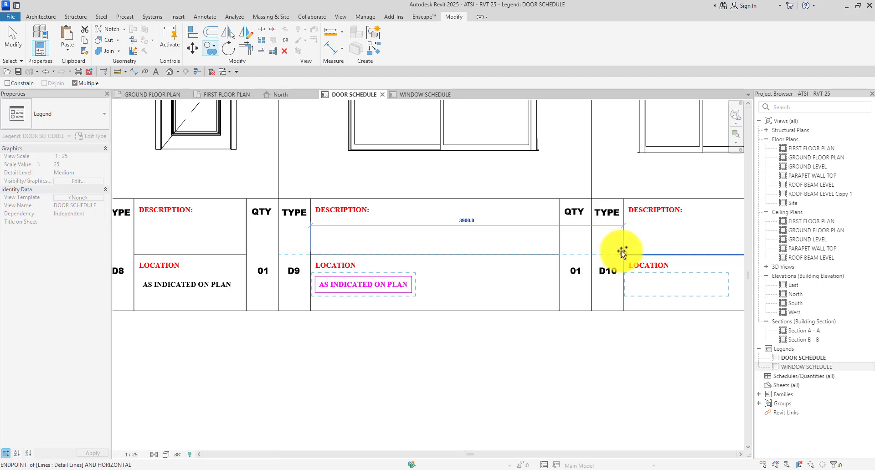
{"action": "left_click", "coordinate": [621, 251]}
{"action": "scroll", "coordinate": [592, 296], "scroll_direction": "down", "scroll_amount": 5}
{"action": "key", "text": "Escape"}
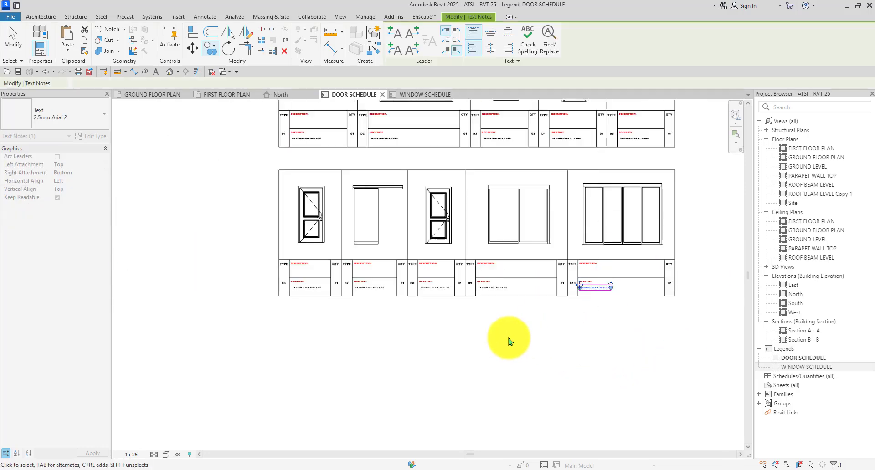
{"action": "key", "text": "Escape"}
{"action": "scroll", "coordinate": [519, 349], "scroll_direction": "down", "scroll_amount": 2}
{"action": "scroll", "coordinate": [396, 237], "scroll_direction": "up", "scroll_amount": 5}
Start a new text note with TX inside D1's DESCRIPTION cell.
{"action": "left_click", "coordinate": [326, 261]}
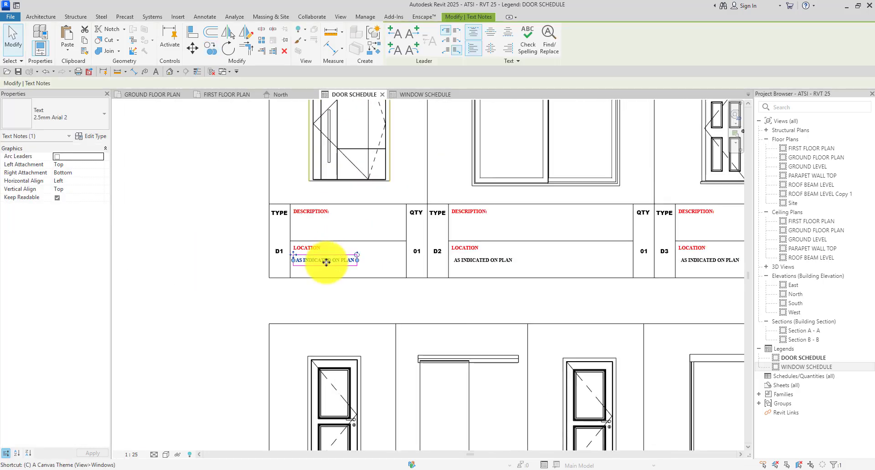
{"action": "key", "text": "t"}
{"action": "key", "text": "x"}
{"action": "scroll", "coordinate": [332, 268], "scroll_direction": "up", "scroll_amount": 4}
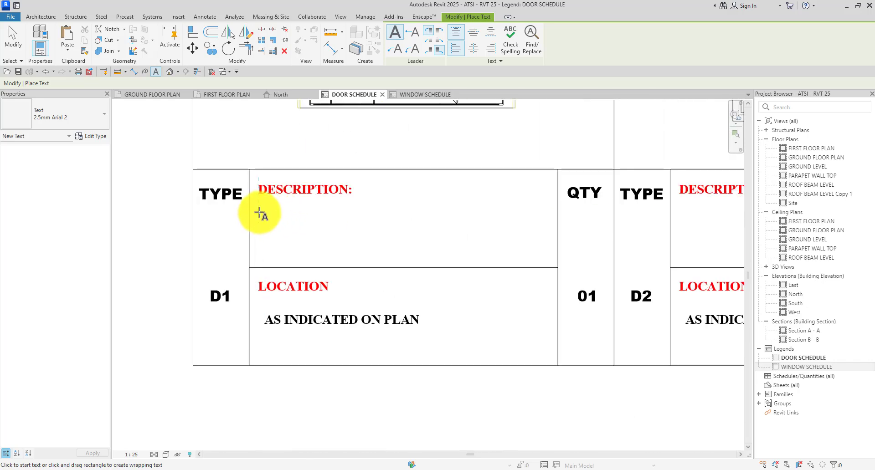
{"action": "left_click", "coordinate": [260, 213]}
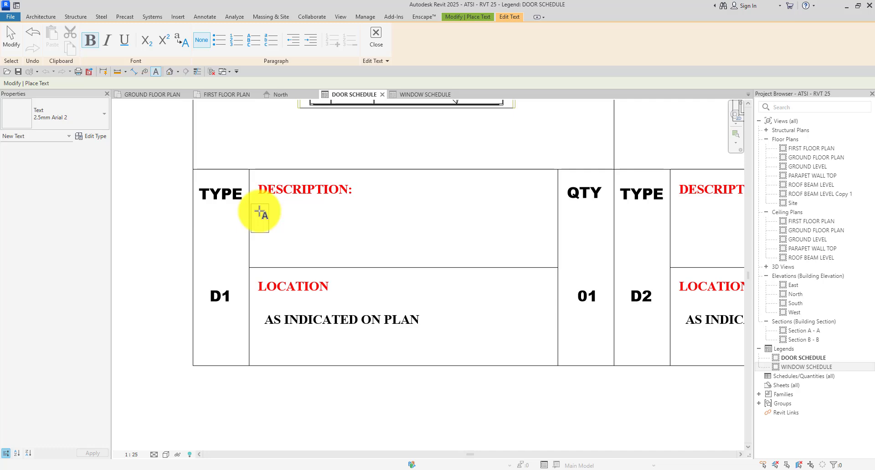
{"action": "scroll", "coordinate": [256, 214], "scroll_direction": "down", "scroll_amount": 4}
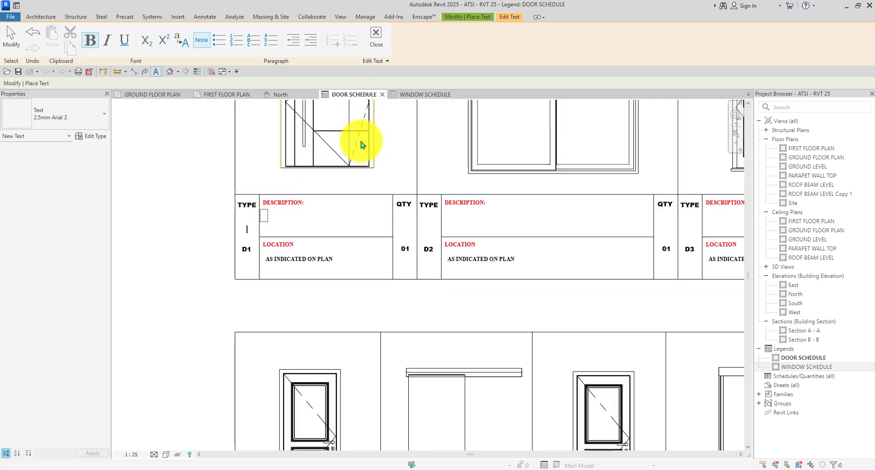
{"action": "scroll", "coordinate": [310, 186], "scroll_direction": "up", "scroll_amount": 3}
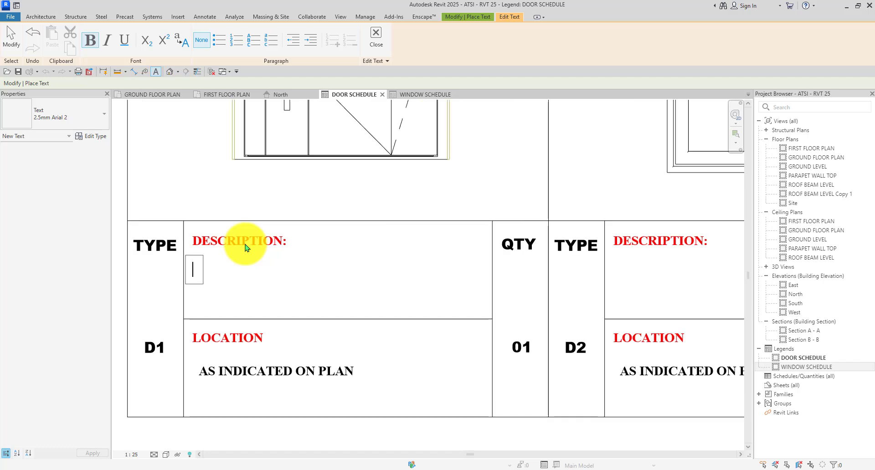
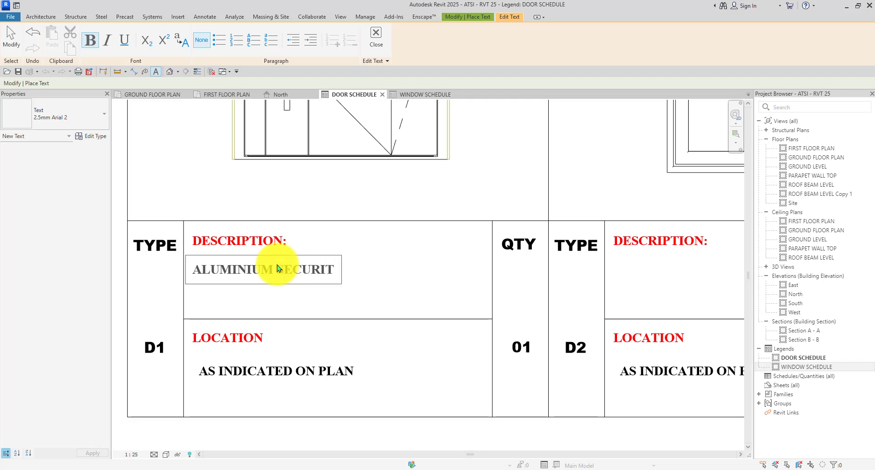
Finish the D1 description note reading 'ALUMINIUM SECURITY PANEL SWING DOOR'.
{"action": "scroll", "coordinate": [273, 248], "scroll_direction": "down", "scroll_amount": 4}
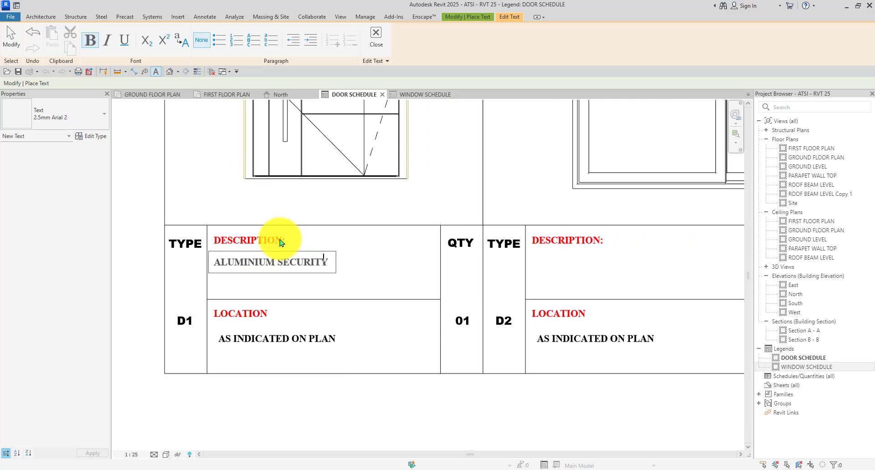
{"action": "scroll", "coordinate": [317, 180], "scroll_direction": "up", "scroll_amount": 4}
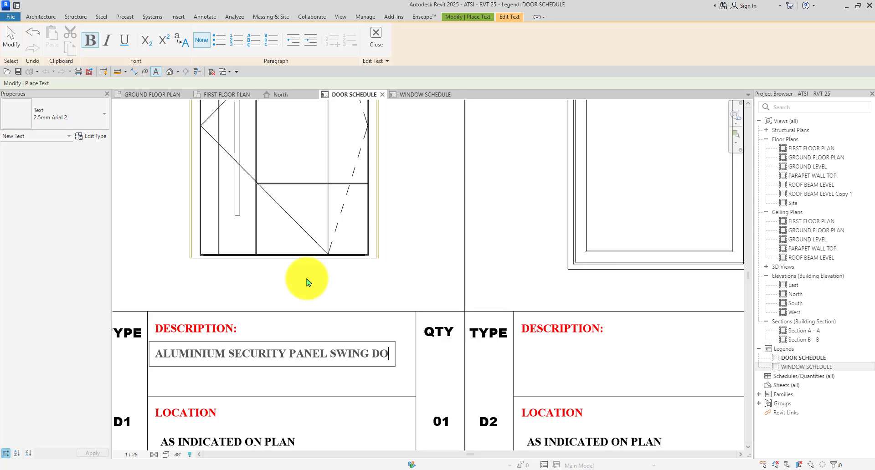
{"action": "left_click", "coordinate": [307, 282]}
Write 'DOBLE SLIDING GLASS DOOR' in D2's description cell.
{"action": "scroll", "coordinate": [445, 308], "scroll_direction": "down", "scroll_amount": 3}
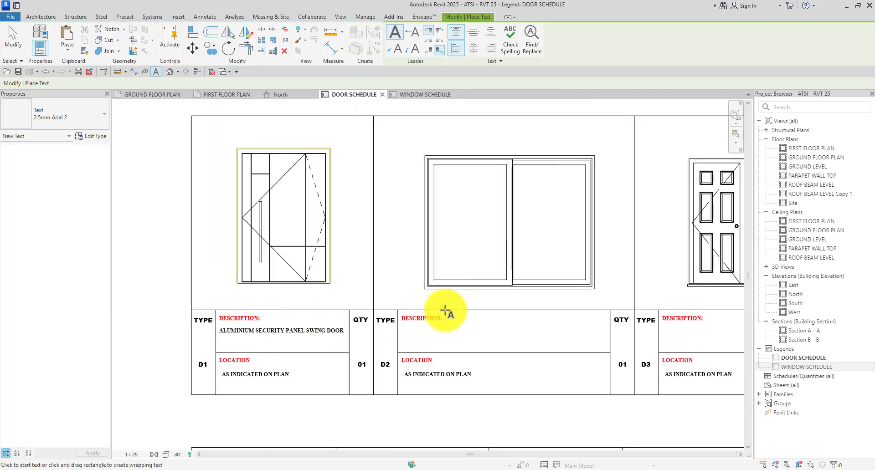
{"action": "scroll", "coordinate": [400, 340], "scroll_direction": "up", "scroll_amount": 3}
{"action": "scroll", "coordinate": [396, 339], "scroll_direction": "down", "scroll_amount": 2}
{"action": "scroll", "coordinate": [396, 339], "scroll_direction": "up", "scroll_amount": 2}
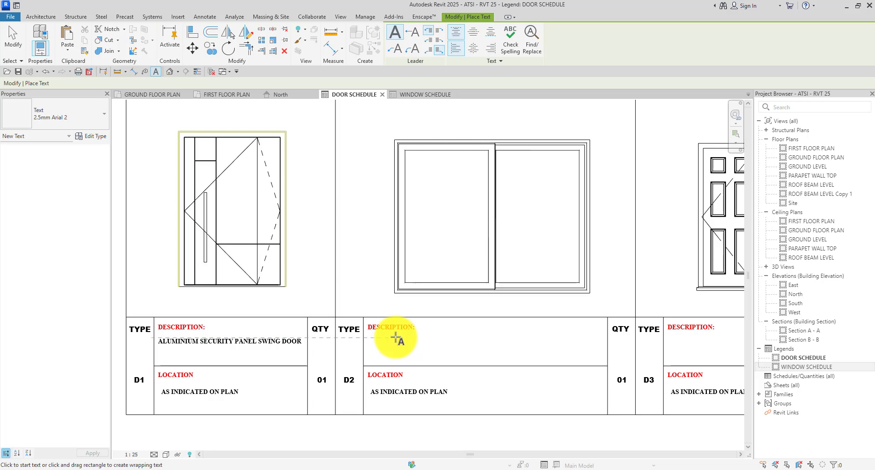
{"action": "left_click", "coordinate": [394, 338]}
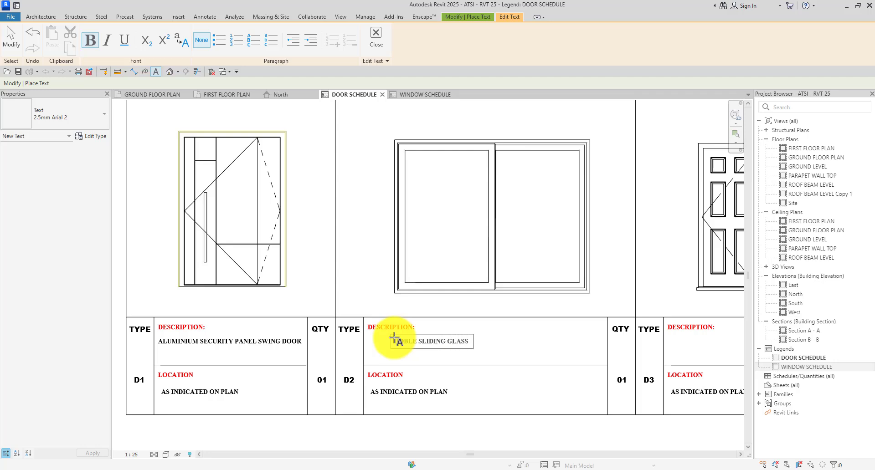
{"action": "left_click", "coordinate": [513, 332]}
Write 'WOODEN PANEL DOOR' in D3's description cell.
{"action": "scroll", "coordinate": [211, 335], "scroll_direction": "down", "scroll_amount": 4}
{"action": "scroll", "coordinate": [511, 333], "scroll_direction": "up", "scroll_amount": 4}
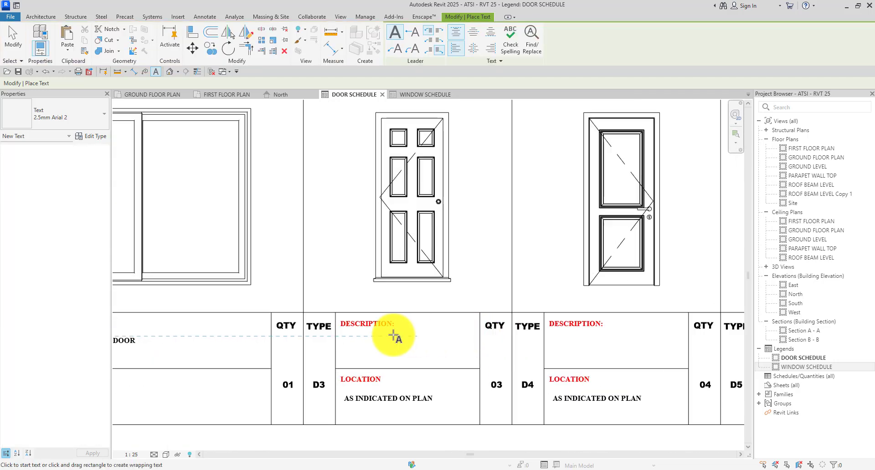
{"action": "left_click", "coordinate": [362, 336]}
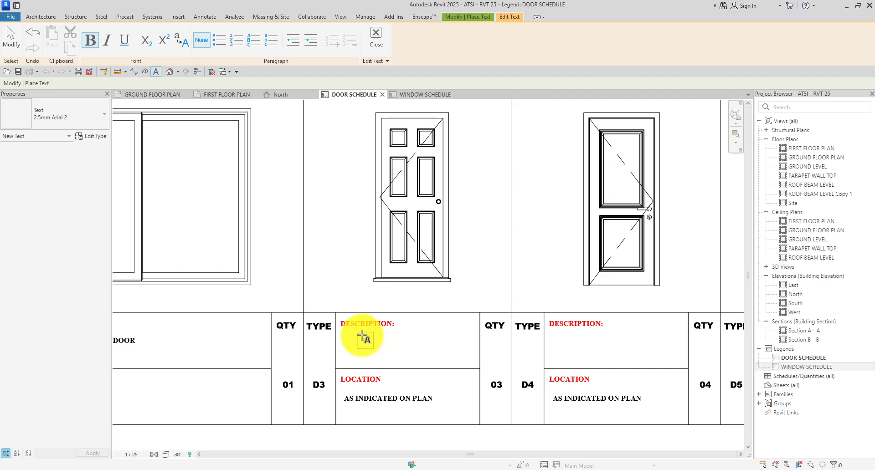
{"action": "type", "text": "WOODEN PANEL DOOR"}
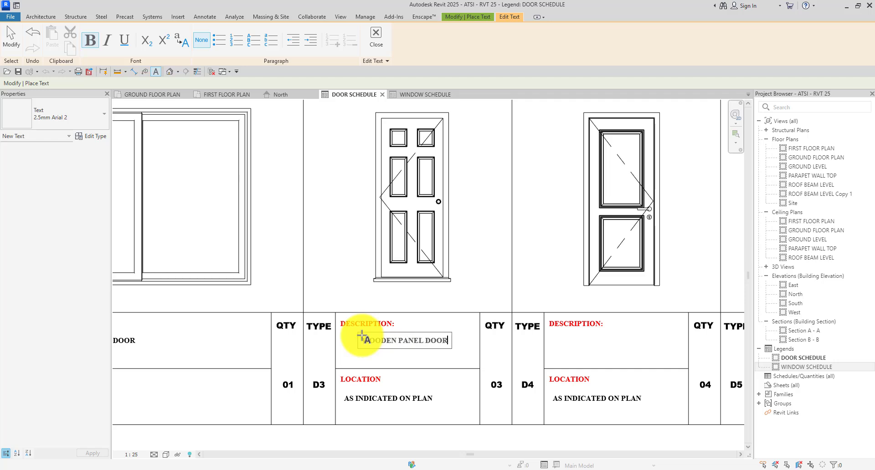
{"action": "left_click", "coordinate": [326, 289]}
Write 'WOODEN GLAZED PANEL DOOR' in D4's description cell.
{"action": "scroll", "coordinate": [328, 270], "scroll_direction": "down", "scroll_amount": 3}
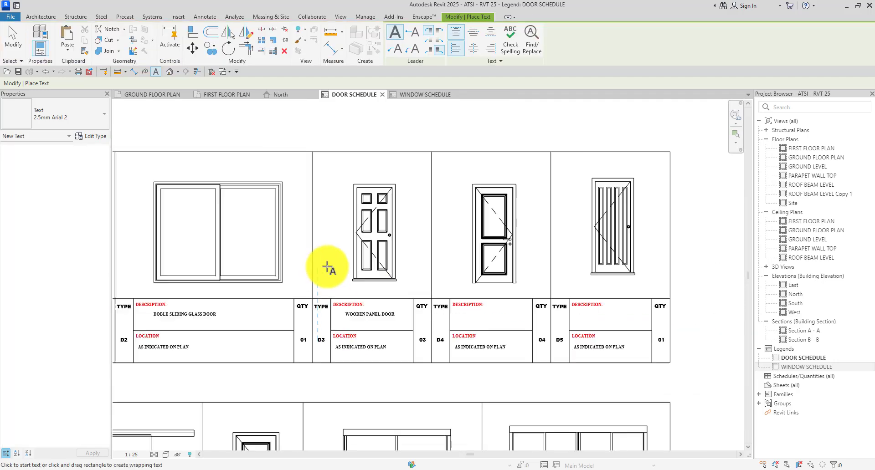
{"action": "scroll", "coordinate": [456, 324], "scroll_direction": "up", "scroll_amount": 2}
{"action": "scroll", "coordinate": [456, 323], "scroll_direction": "up", "scroll_amount": 2}
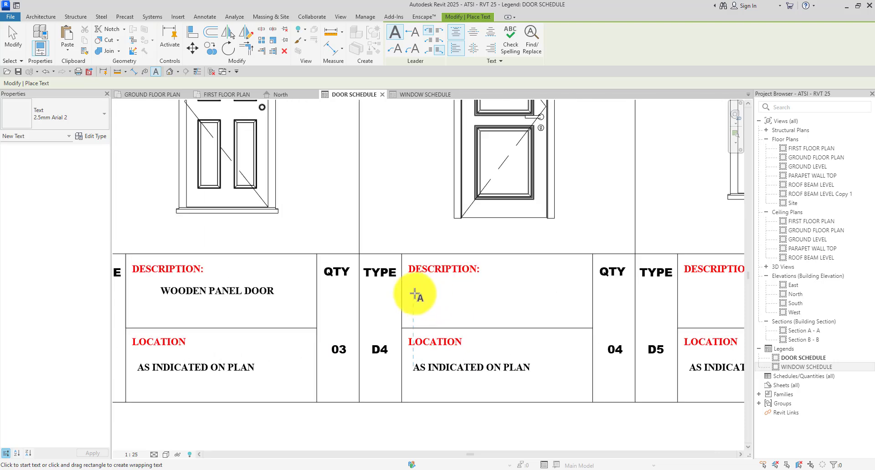
{"action": "left_click", "coordinate": [415, 292]}
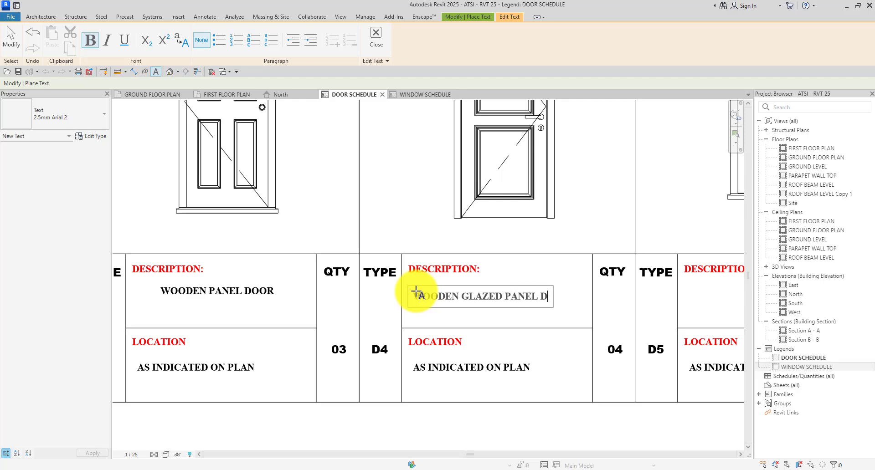
{"action": "left_click", "coordinate": [399, 218]}
Write 'ALUMINIUM FRAMED DOOR' in D5's description cell.
{"action": "scroll", "coordinate": [335, 259], "scroll_direction": "down", "scroll_amount": 4}
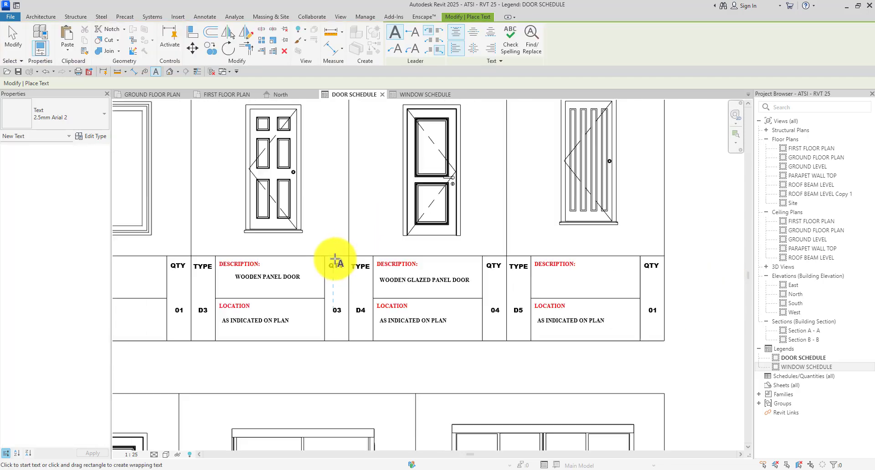
{"action": "middle_click_drag", "start_coordinate": [589, 281], "coordinate": [541, 274]}
{"action": "scroll", "coordinate": [541, 273], "scroll_direction": "up", "scroll_amount": 3}
{"action": "scroll", "coordinate": [540, 273], "scroll_direction": "up", "scroll_amount": 1}
{"action": "left_click", "coordinate": [452, 264]}
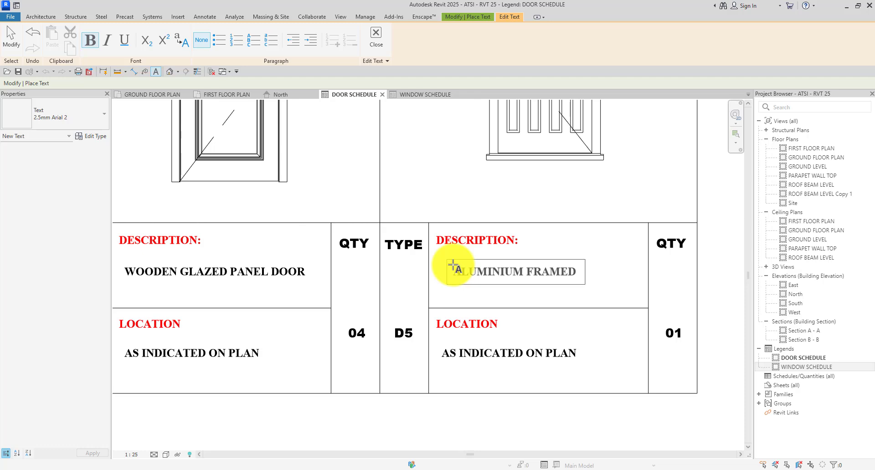
{"action": "scroll", "coordinate": [455, 228], "scroll_direction": "down", "scroll_amount": 2}
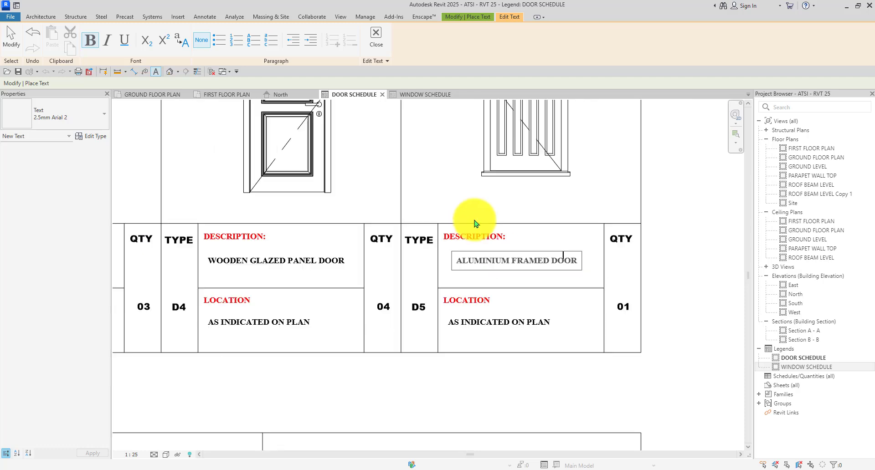
{"action": "left_click", "coordinate": [684, 203]}
{"action": "scroll", "coordinate": [522, 206], "scroll_direction": "down", "scroll_amount": 4}
{"action": "scroll", "coordinate": [313, 292], "scroll_direction": "up", "scroll_amount": 6}
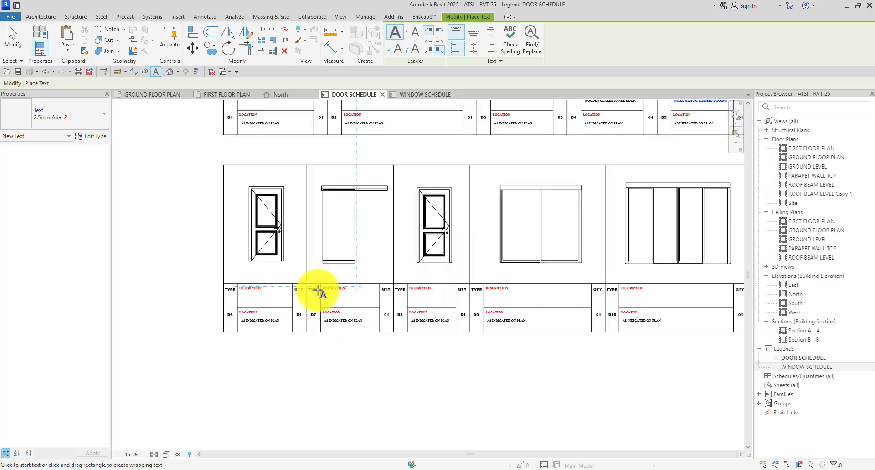
Enter D6 as 'WOODEN GLAZED DOOR' and D7 as 'SINGLE SLIDE HEAD GLASS DOOR'.
{"action": "left_click", "coordinate": [200, 287]}
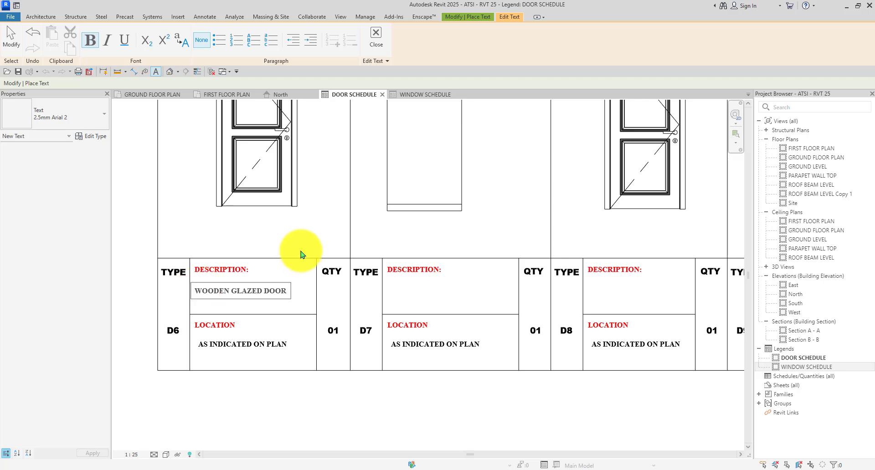
{"action": "left_click", "coordinate": [295, 228]}
{"action": "scroll", "coordinate": [367, 250], "scroll_direction": "down", "scroll_amount": 4}
{"action": "scroll", "coordinate": [303, 250], "scroll_direction": "up", "scroll_amount": 3}
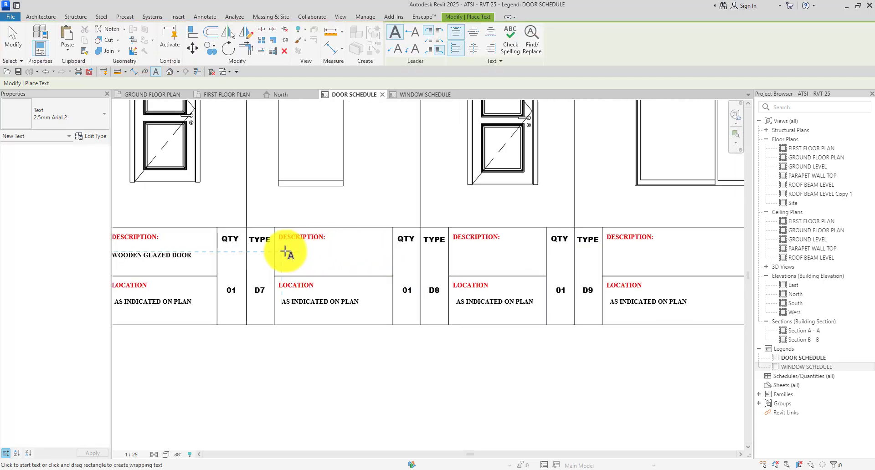
{"action": "left_click", "coordinate": [285, 251]}
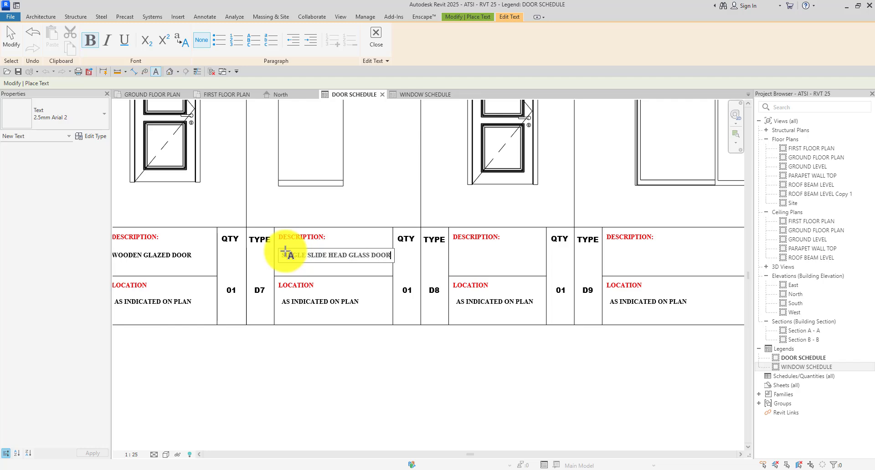
{"action": "left_click", "coordinate": [358, 430]}
{"action": "scroll", "coordinate": [296, 258], "scroll_direction": "up", "scroll_amount": 2}
{"action": "key", "text": "Escape"}
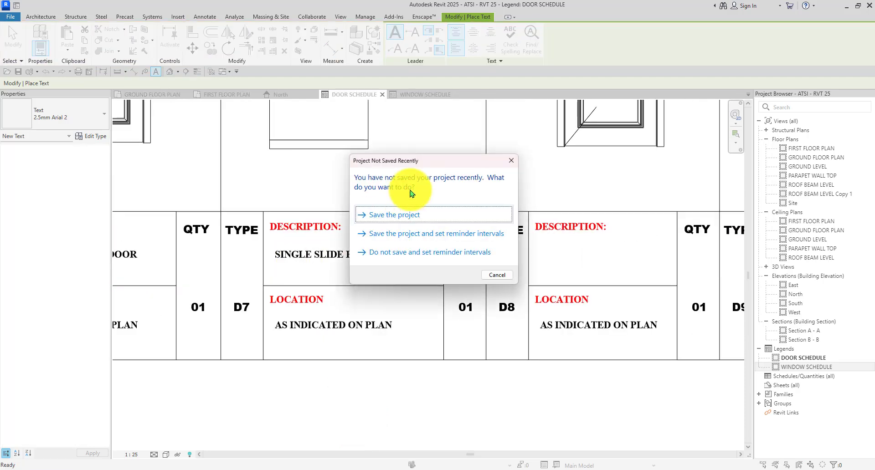
Save the project from the reminder, then bring D7 and D8 into view.
{"action": "left_click", "coordinate": [399, 216]}
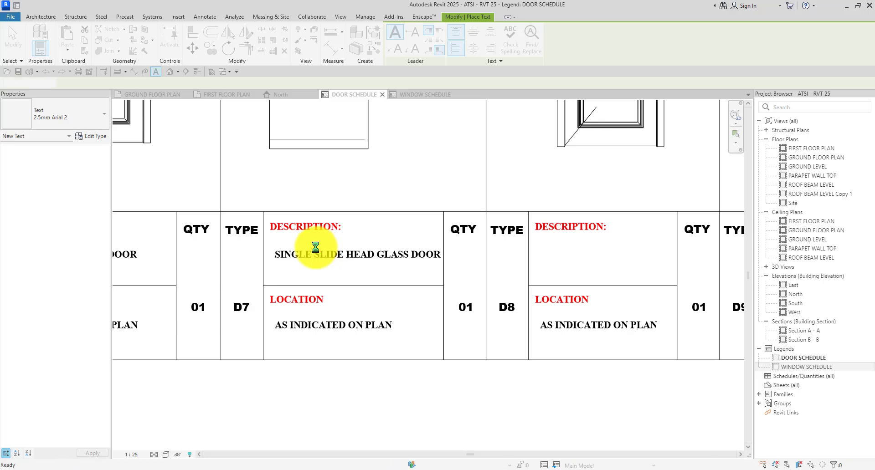
{"action": "key", "text": "Escape"}
{"action": "left_click", "coordinate": [315, 252]}
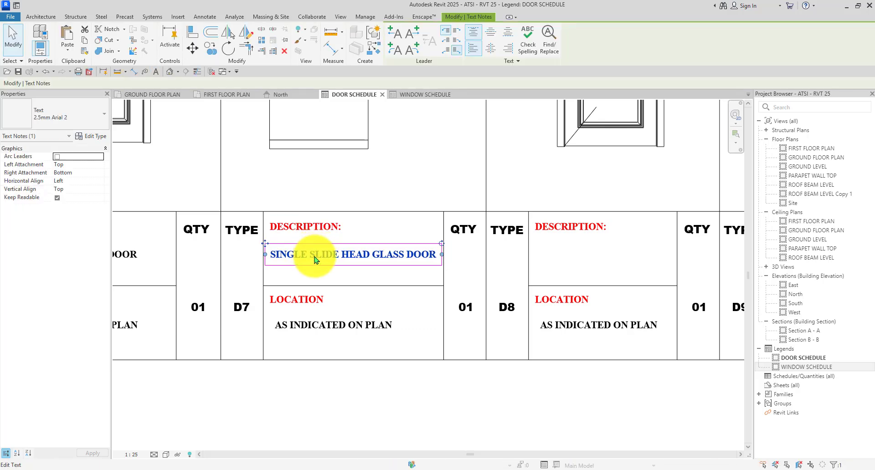
{"action": "scroll", "coordinate": [314, 257], "scroll_direction": "down", "scroll_amount": 2}
{"action": "left_click", "coordinate": [313, 367]}
{"action": "scroll", "coordinate": [318, 353], "scroll_direction": "down", "scroll_amount": 2}
{"action": "middle_click_drag", "start_coordinate": [344, 279], "coordinate": [330, 306]}
{"action": "scroll", "coordinate": [330, 306], "scroll_direction": "up", "scroll_amount": 3}
{"action": "left_click", "coordinate": [329, 303]}
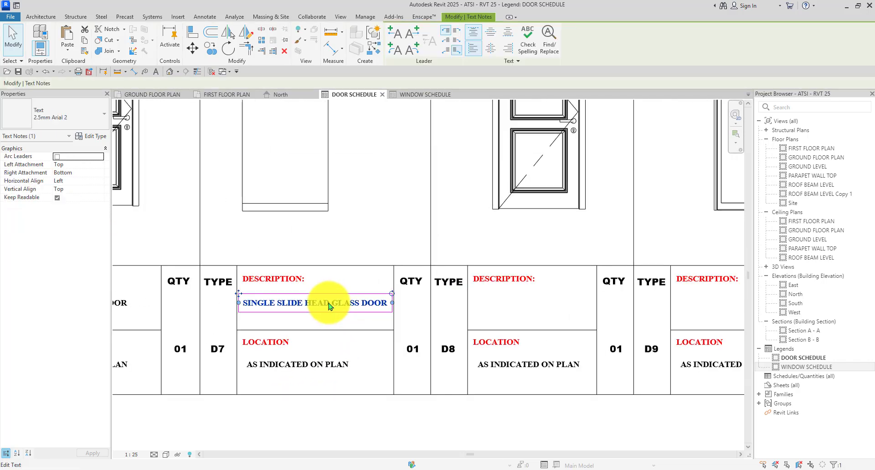
Copy the WOODEN GLAZED DOOR note from D6 into D8's description cell.
{"action": "key", "text": "t"}
{"action": "key", "text": "x"}
{"action": "scroll", "coordinate": [337, 328], "scroll_direction": "down", "scroll_amount": 3}
{"action": "scroll", "coordinate": [364, 357], "scroll_direction": "up", "scroll_amount": 3}
{"action": "scroll", "coordinate": [396, 365], "scroll_direction": "down", "scroll_amount": 3}
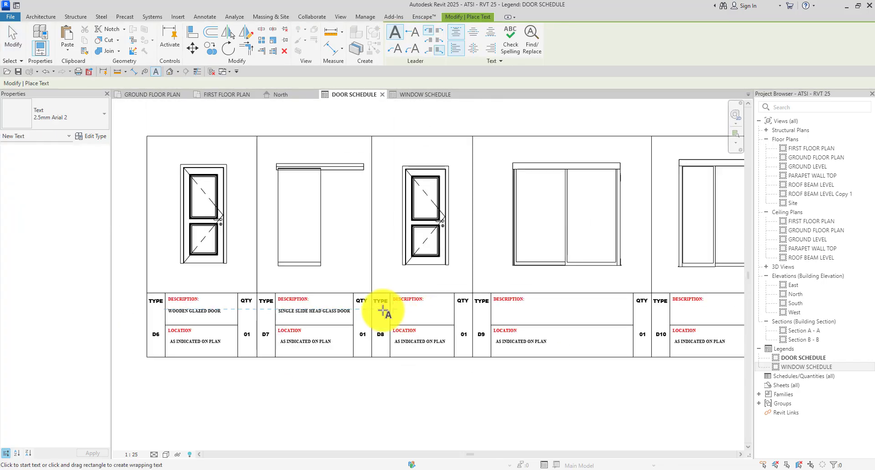
{"action": "key", "text": "Escape"}
{"action": "scroll", "coordinate": [205, 312], "scroll_direction": "up", "scroll_amount": 3}
{"action": "left_click", "coordinate": [214, 311]}
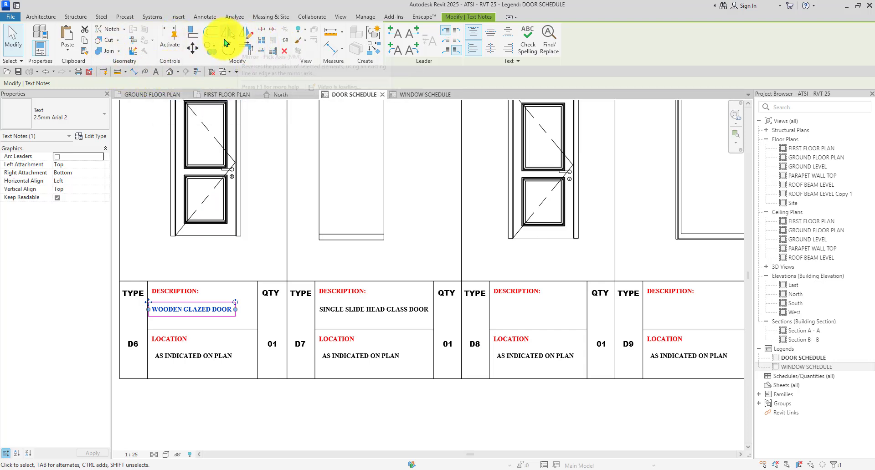
{"action": "left_click", "coordinate": [210, 48]}
{"action": "left_click", "coordinate": [147, 282]}
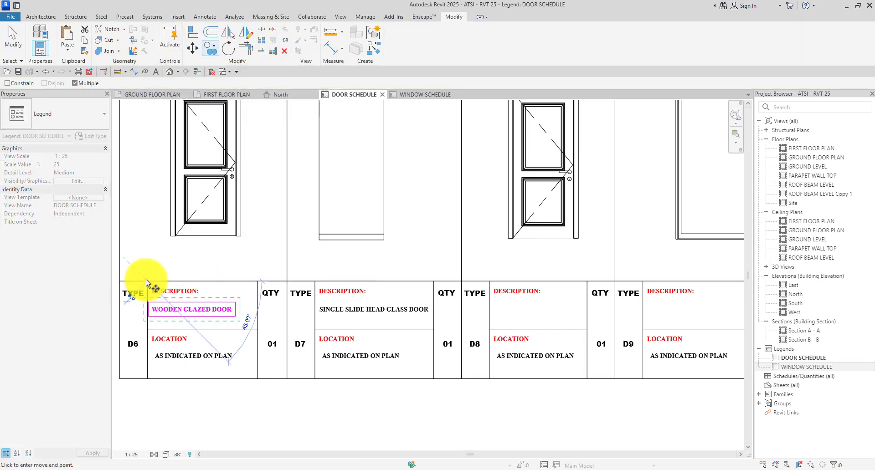
{"action": "left_click", "coordinate": [489, 282]}
{"action": "key", "text": "Escape"}
{"action": "key", "text": "Escape"}
Check the copied D8 note, then restart text placement with TX.
{"action": "scroll", "coordinate": [523, 318], "scroll_direction": "up", "scroll_amount": 2}
{"action": "left_click", "coordinate": [535, 315]}
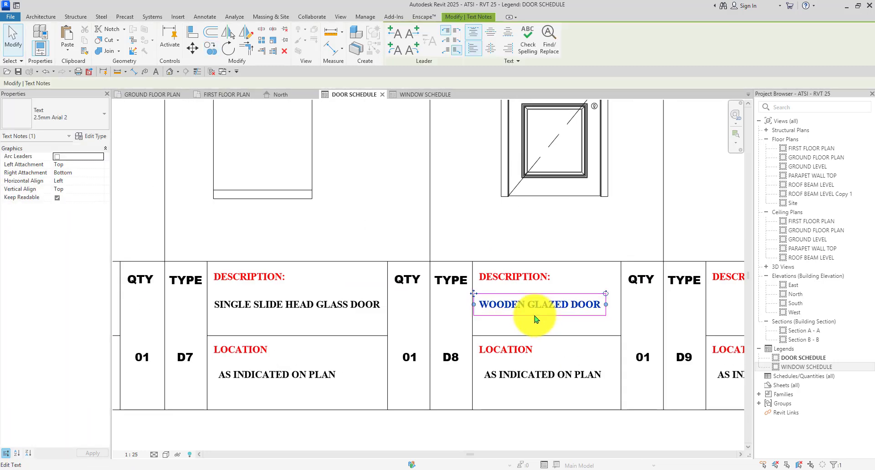
{"action": "scroll", "coordinate": [496, 287], "scroll_direction": "down", "scroll_amount": 2}
{"action": "left_click", "coordinate": [498, 269]}
{"action": "scroll", "coordinate": [576, 293], "scroll_direction": "down", "scroll_amount": 2}
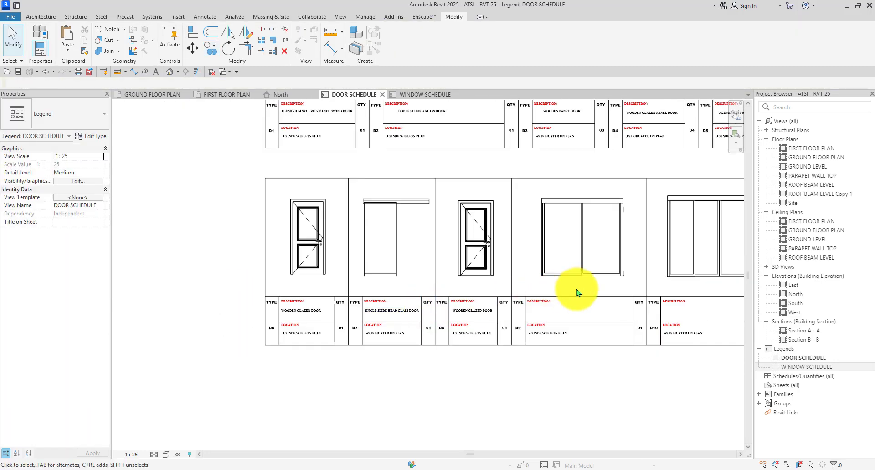
{"action": "scroll", "coordinate": [469, 298], "scroll_direction": "up", "scroll_amount": 2}
{"action": "scroll", "coordinate": [524, 268], "scroll_direction": "down", "scroll_amount": 2}
{"action": "scroll", "coordinate": [453, 314], "scroll_direction": "up", "scroll_amount": 4}
{"action": "left_click", "coordinate": [432, 319]}
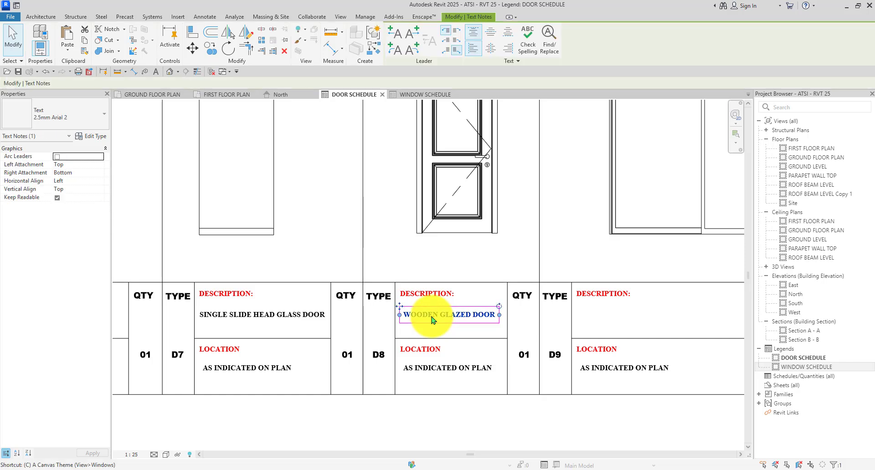
{"action": "key", "text": "t"}
{"action": "key", "text": "x"}
{"action": "scroll", "coordinate": [561, 360], "scroll_direction": "down", "scroll_amount": 2}
{"action": "scroll", "coordinate": [472, 314], "scroll_direction": "up", "scroll_amount": 2}
Enter D9 as 'GLAZED SLIDING POCKET DOOR' and D10 as 'FOUR SLIDING GLASS DOOR'.
{"action": "left_click", "coordinate": [471, 317]}
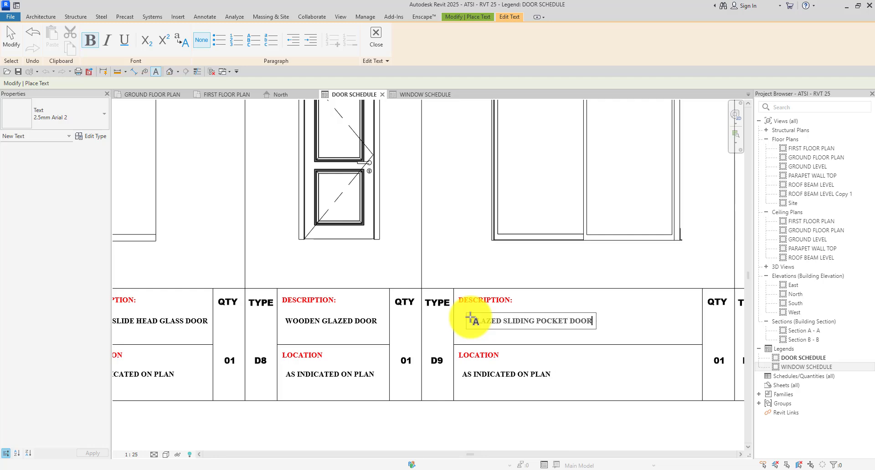
{"action": "left_click", "coordinate": [426, 255]}
{"action": "scroll", "coordinate": [451, 296], "scroll_direction": "down", "scroll_amount": 3}
{"action": "scroll", "coordinate": [564, 317], "scroll_direction": "up", "scroll_amount": 3}
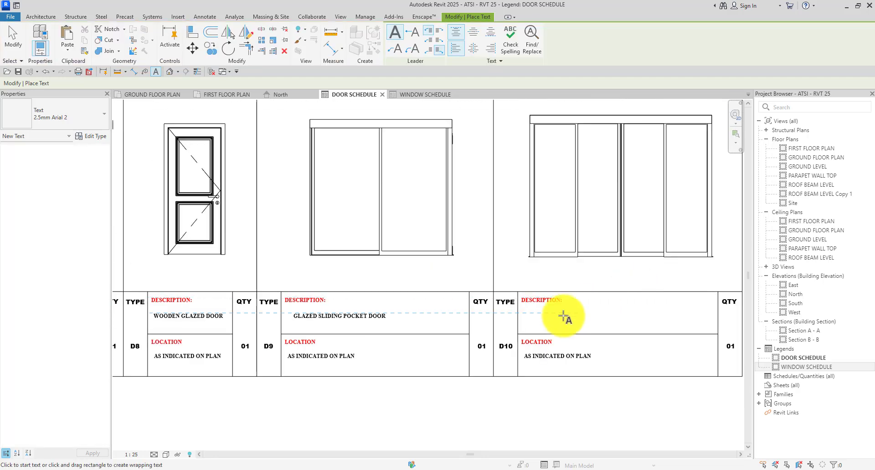
{"action": "left_click", "coordinate": [528, 315]}
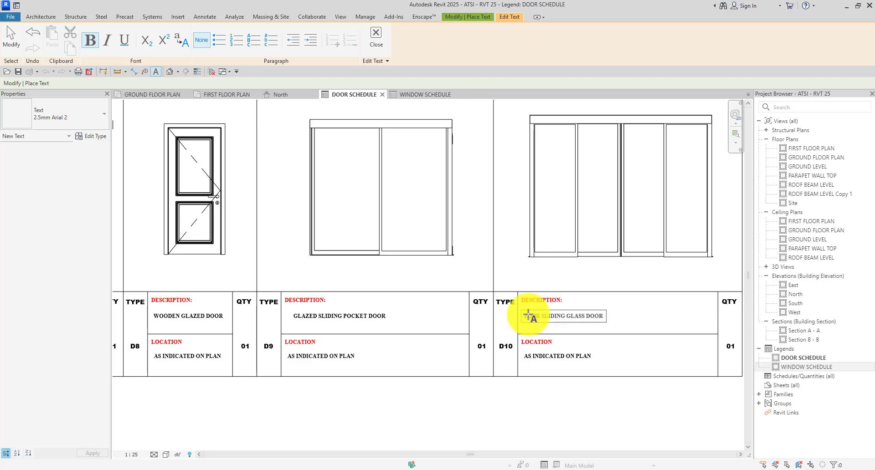
{"action": "left_click", "coordinate": [415, 328]}
Zoom around the legend to review the completed D1–D10 descriptions.
{"action": "scroll", "coordinate": [361, 347], "scroll_direction": "down", "scroll_amount": 5}
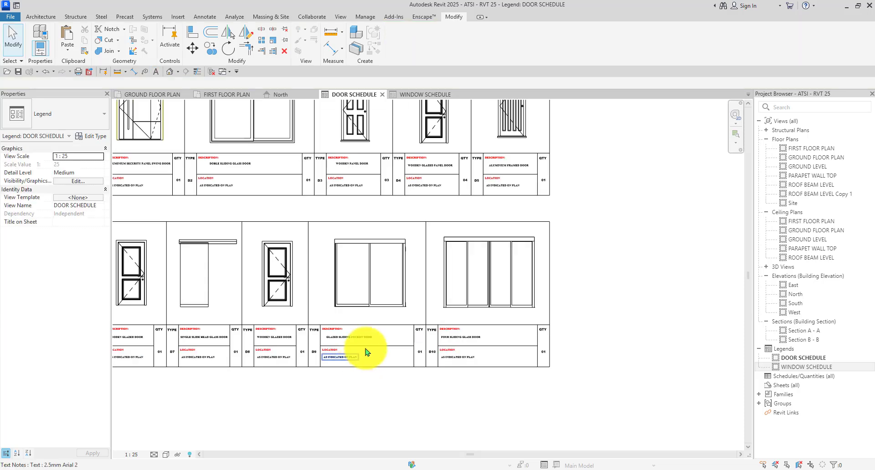
{"action": "scroll", "coordinate": [383, 240], "scroll_direction": "up", "scroll_amount": 3}
{"action": "scroll", "coordinate": [504, 136], "scroll_direction": "down", "scroll_amount": 3}
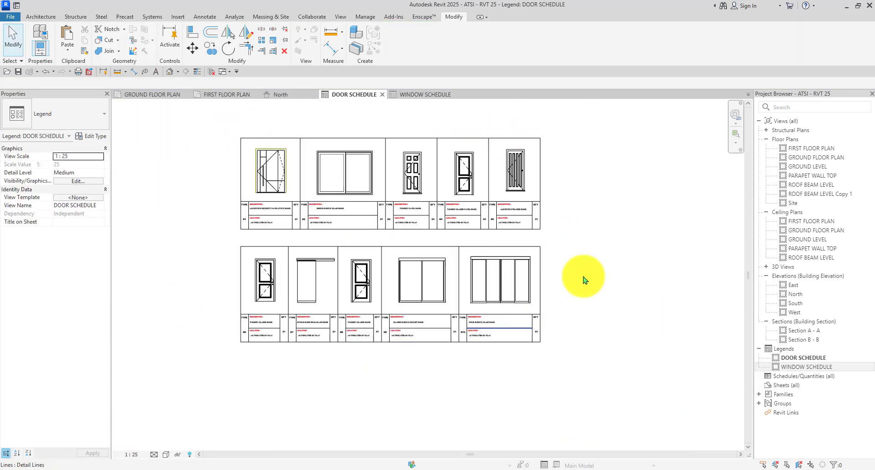
{"action": "scroll", "coordinate": [250, 173], "scroll_direction": "up", "scroll_amount": 3}
{"action": "scroll", "coordinate": [249, 173], "scroll_direction": "down", "scroll_amount": 1}
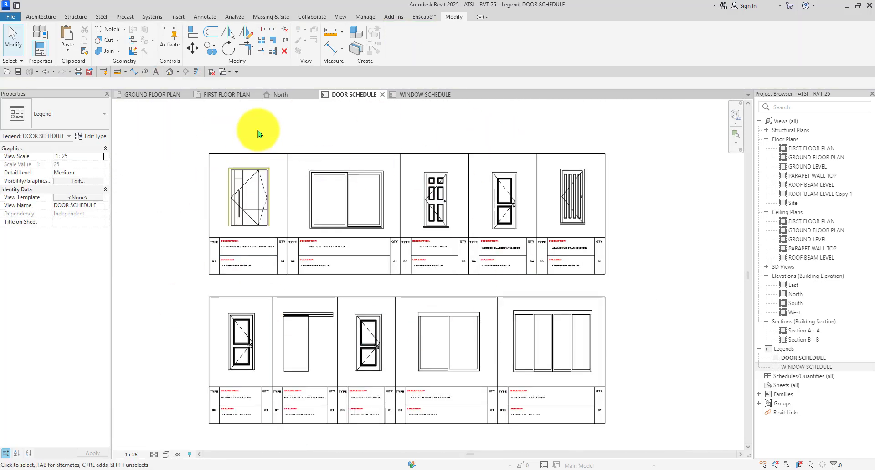
{"action": "scroll", "coordinate": [227, 162], "scroll_direction": "up", "scroll_amount": 3}
{"action": "scroll", "coordinate": [227, 161], "scroll_direction": "down", "scroll_amount": 3}
{"action": "scroll", "coordinate": [195, 153], "scroll_direction": "up", "scroll_amount": 1}
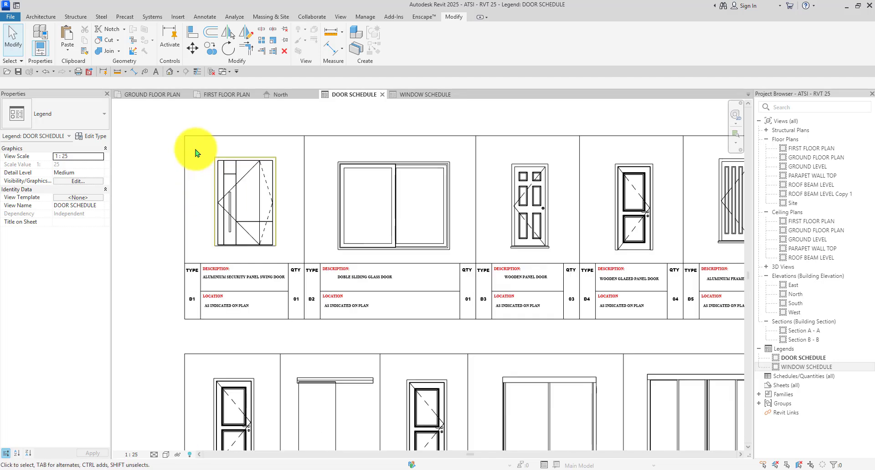
{"action": "scroll", "coordinate": [313, 143], "scroll_direction": "down", "scroll_amount": 3}
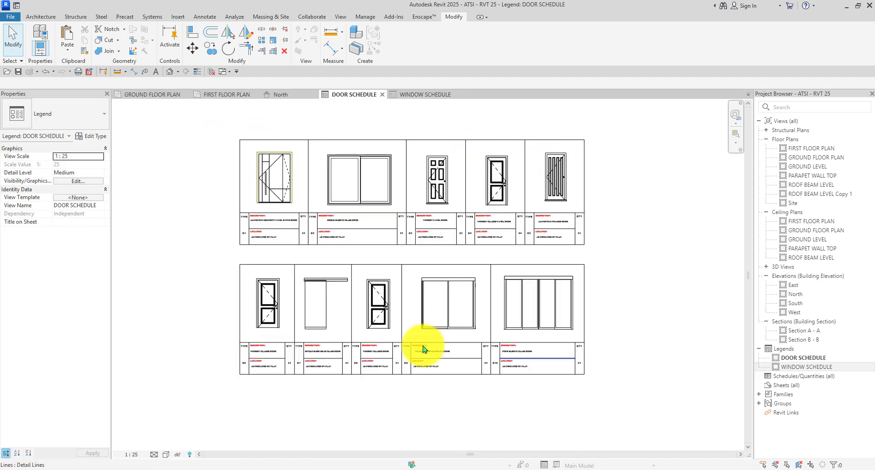
{"action": "scroll", "coordinate": [351, 267], "scroll_direction": "up", "scroll_amount": 2}
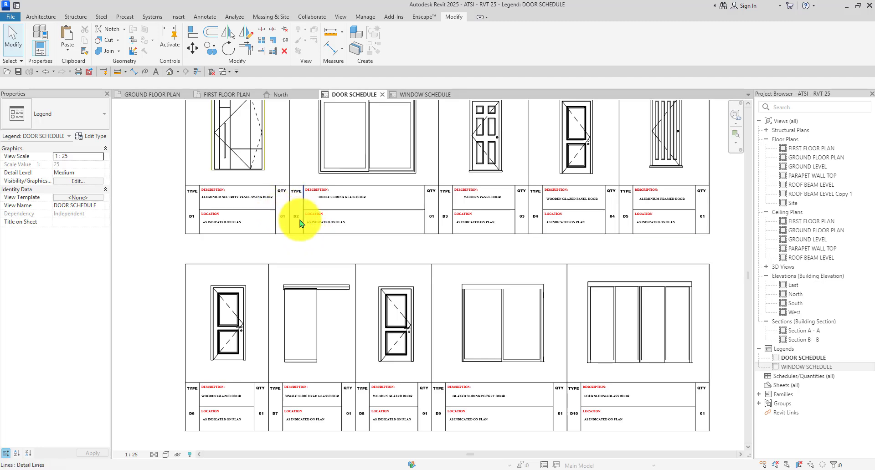
{"action": "scroll", "coordinate": [315, 226], "scroll_direction": "down", "scroll_amount": 1}
{"action": "scroll", "coordinate": [321, 230], "scroll_direction": "down", "scroll_amount": 1}
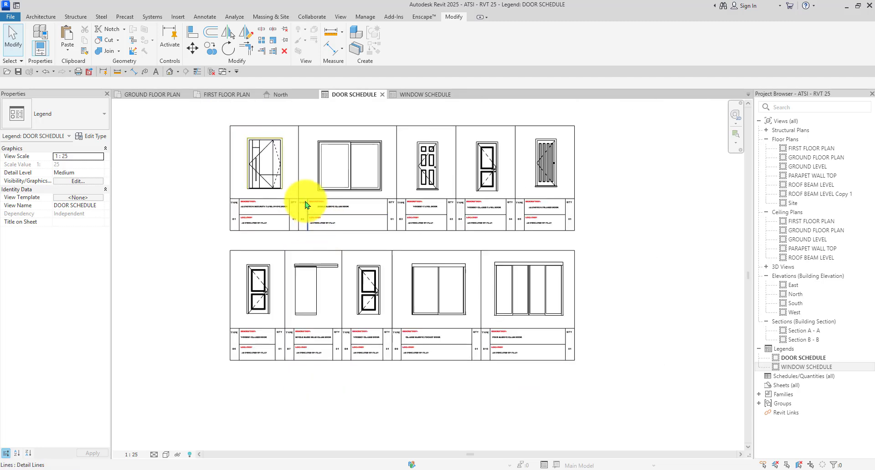
Start an aligned dimension across door D1, measuring 1533.
{"action": "left_click", "coordinate": [134, 72]}
{"action": "scroll", "coordinate": [237, 125], "scroll_direction": "up", "scroll_amount": 2}
{"action": "scroll", "coordinate": [271, 194], "scroll_direction": "up", "scroll_amount": 5}
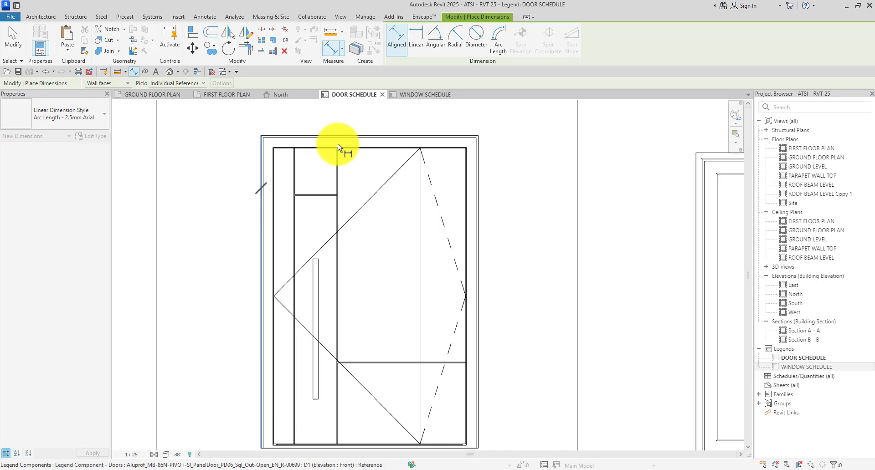
Switch the dimension type to pp and cancel the unfinished first dimension.
{"action": "left_click", "coordinate": [475, 190]}
{"action": "left_click", "coordinate": [75, 103]}
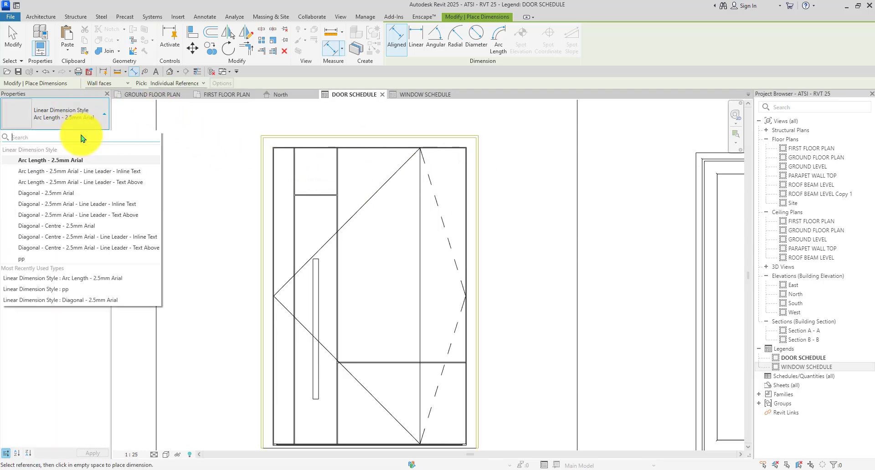
{"action": "left_click", "coordinate": [74, 255]}
{"action": "scroll", "coordinate": [258, 158], "scroll_direction": "up", "scroll_amount": 3}
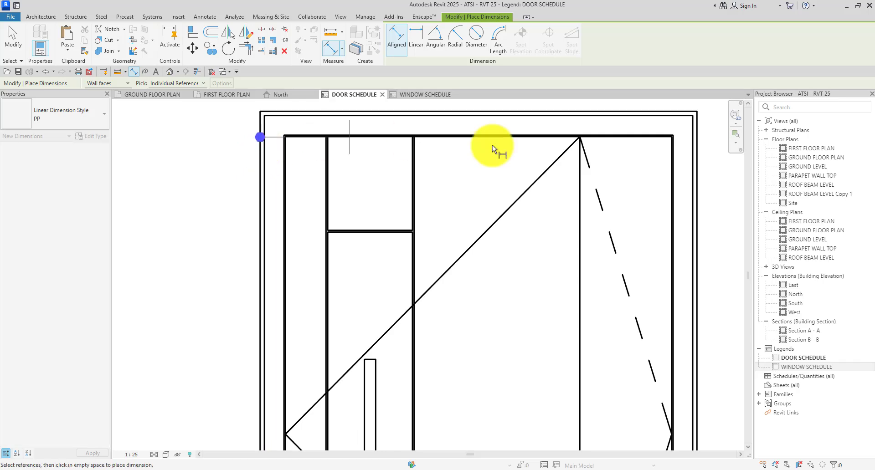
{"action": "scroll", "coordinate": [657, 199], "scroll_direction": "up", "scroll_amount": 2}
{"action": "left_click", "coordinate": [657, 199]}
{"action": "scroll", "coordinate": [561, 205], "scroll_direction": "down", "scroll_amount": 4}
{"action": "middle_click_drag", "start_coordinate": [506, 164], "coordinate": [490, 216]}
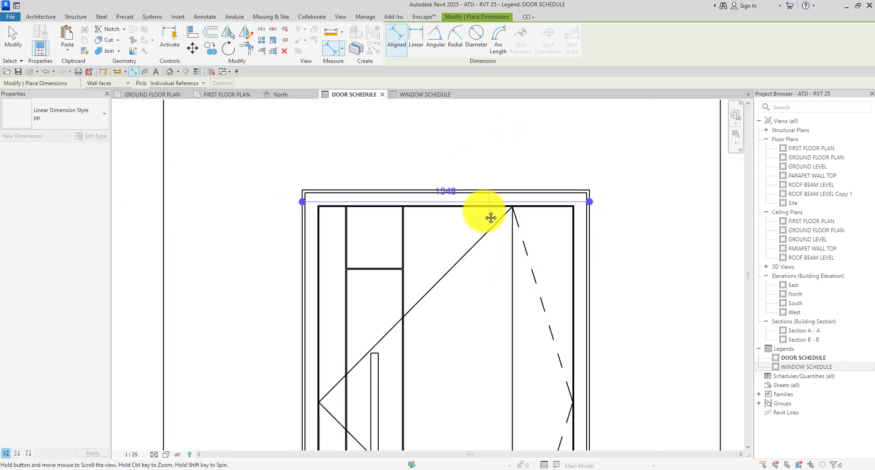
{"action": "scroll", "coordinate": [387, 151], "scroll_direction": "up", "scroll_amount": 3}
{"action": "key", "text": "Escape"}
{"action": "scroll", "coordinate": [354, 135], "scroll_direction": "down", "scroll_amount": 2}
Dimension door D1's widths above it: 1379 inner and 1548 overall.
{"action": "left_click", "coordinate": [300, 236]}
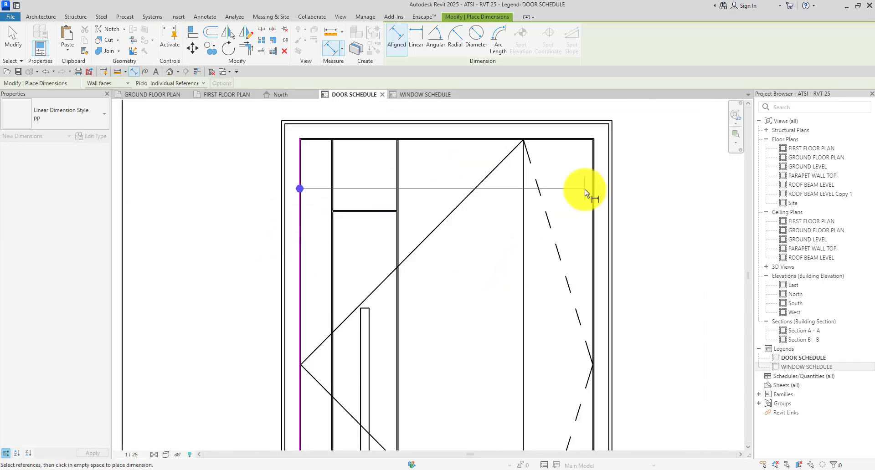
{"action": "left_click", "coordinate": [591, 206]}
{"action": "scroll", "coordinate": [506, 221], "scroll_direction": "down", "scroll_amount": 2}
{"action": "scroll", "coordinate": [503, 196], "scroll_direction": "down", "scroll_amount": 1}
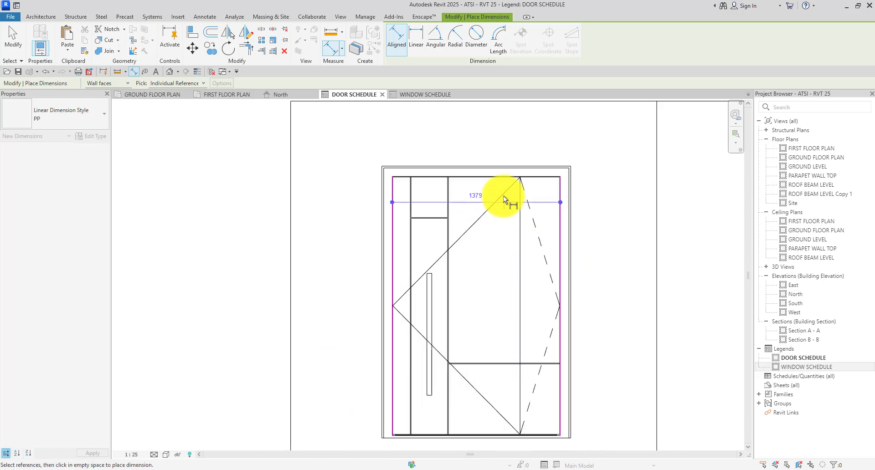
{"action": "scroll", "coordinate": [492, 150], "scroll_direction": "up", "scroll_amount": 1}
{"action": "left_click", "coordinate": [492, 143]}
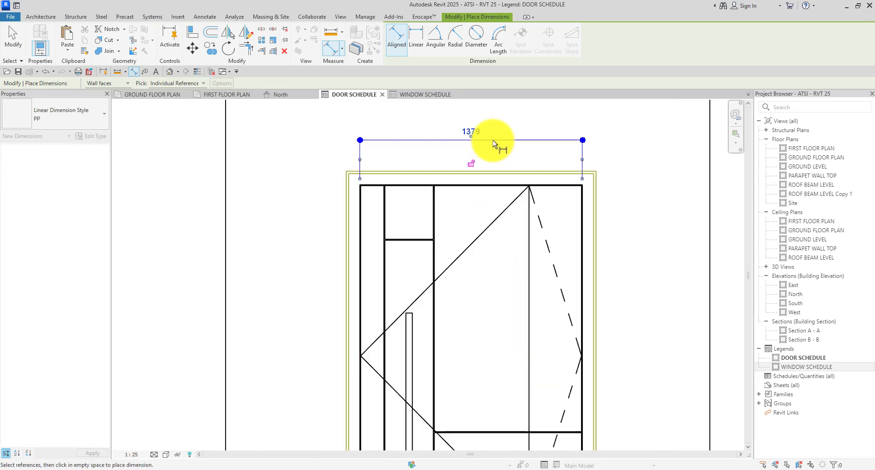
{"action": "scroll", "coordinate": [352, 201], "scroll_direction": "up", "scroll_amount": 2}
{"action": "left_click", "coordinate": [352, 202]}
{"action": "scroll", "coordinate": [344, 171], "scroll_direction": "down", "scroll_amount": 3}
{"action": "scroll", "coordinate": [565, 209], "scroll_direction": "up", "scroll_amount": 2}
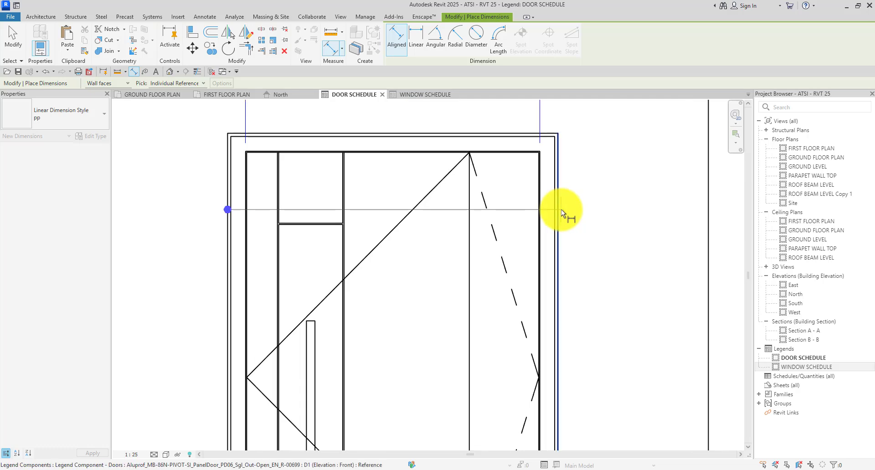
{"action": "scroll", "coordinate": [535, 206], "scroll_direction": "down", "scroll_amount": 2}
{"action": "left_click", "coordinate": [535, 207]}
{"action": "left_click", "coordinate": [553, 145]}
{"action": "scroll", "coordinate": [371, 173], "scroll_direction": "up", "scroll_amount": 3}
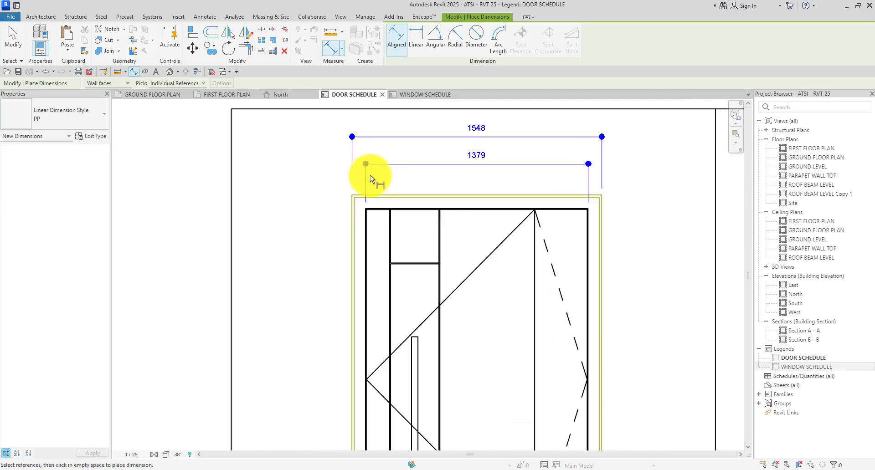
Add a 2230 height dimension on the left of door D1.
{"action": "left_click", "coordinate": [377, 197]}
{"action": "scroll", "coordinate": [362, 166], "scroll_direction": "down", "scroll_amount": 3}
{"action": "scroll", "coordinate": [351, 343], "scroll_direction": "up", "scroll_amount": 4}
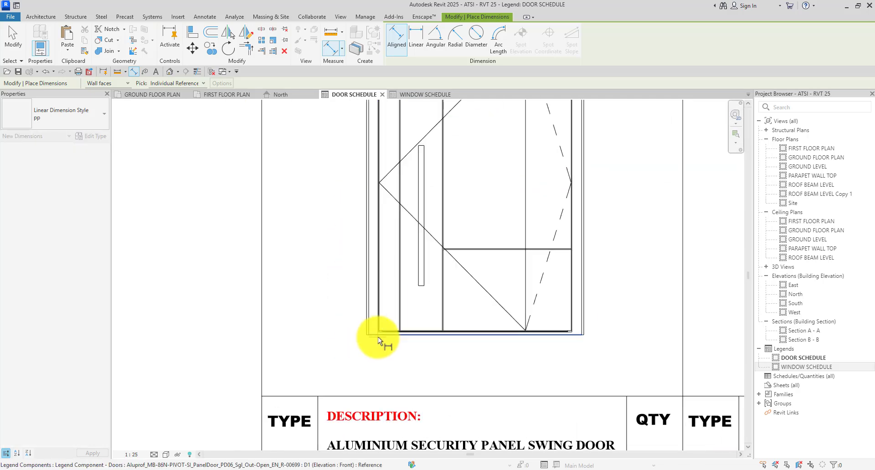
{"action": "left_click", "coordinate": [346, 337]}
{"action": "scroll", "coordinate": [320, 191], "scroll_direction": "down", "scroll_amount": 4}
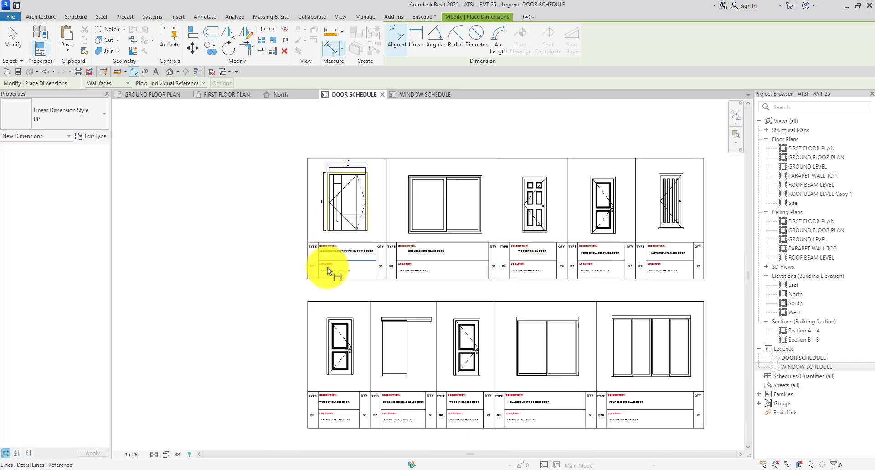
Dimension door D6 with its 2151 height on the left and 1006 width above.
{"action": "scroll", "coordinate": [333, 379], "scroll_direction": "up", "scroll_amount": 5}
{"action": "left_click", "coordinate": [343, 376]}
{"action": "scroll", "coordinate": [324, 225], "scroll_direction": "up", "scroll_amount": 2}
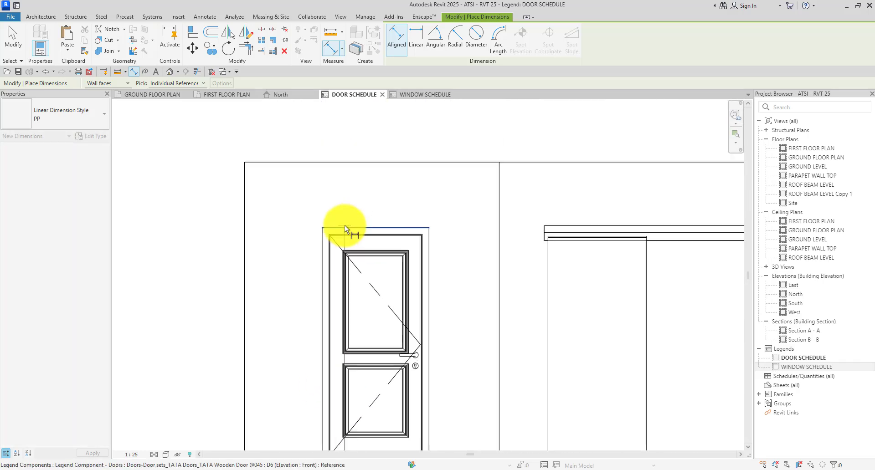
{"action": "left_click", "coordinate": [288, 210]}
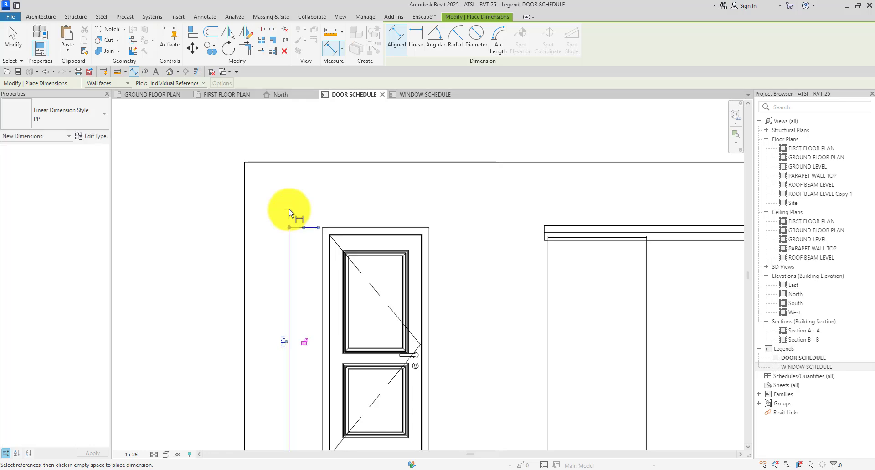
{"action": "left_click", "coordinate": [322, 250]}
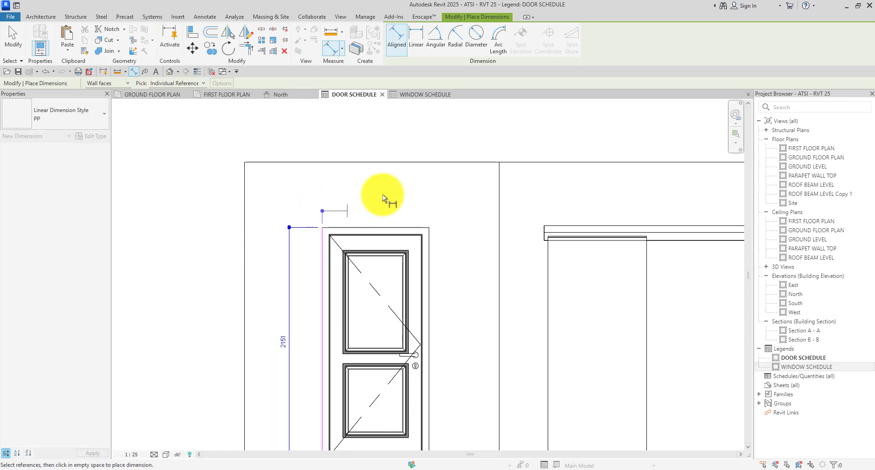
{"action": "left_click", "coordinate": [429, 251]}
{"action": "left_click", "coordinate": [419, 206]}
{"action": "scroll", "coordinate": [419, 236], "scroll_direction": "down", "scroll_amount": 3}
Dimension the sliding door D7 with a 929 width above and 2232 height on the left.
{"action": "scroll", "coordinate": [426, 234], "scroll_direction": "up", "scroll_amount": 2}
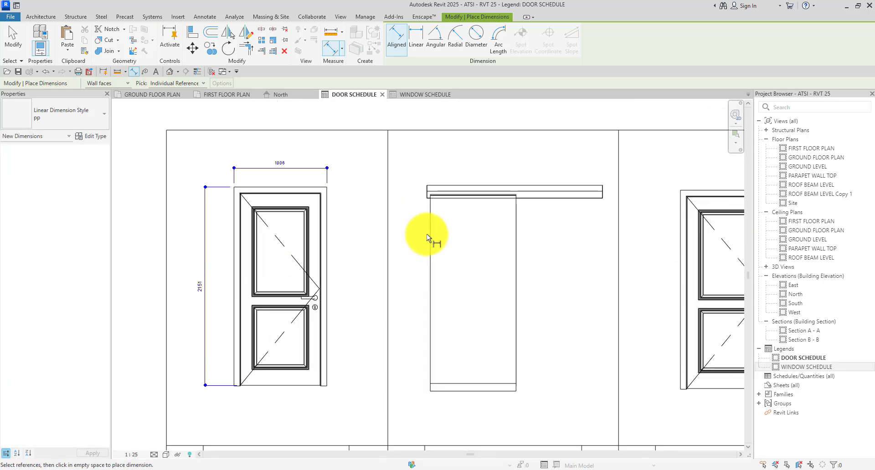
{"action": "left_click", "coordinate": [516, 239]}
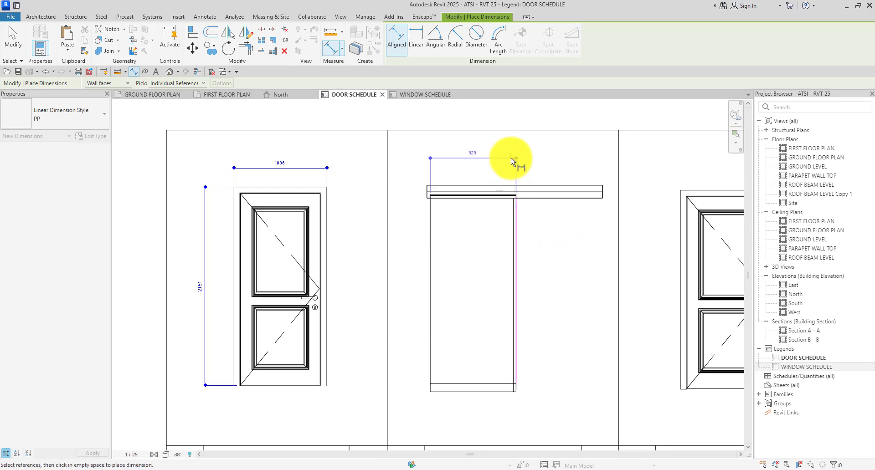
{"action": "left_click", "coordinate": [510, 158]}
{"action": "scroll", "coordinate": [428, 360], "scroll_direction": "up", "scroll_amount": 1}
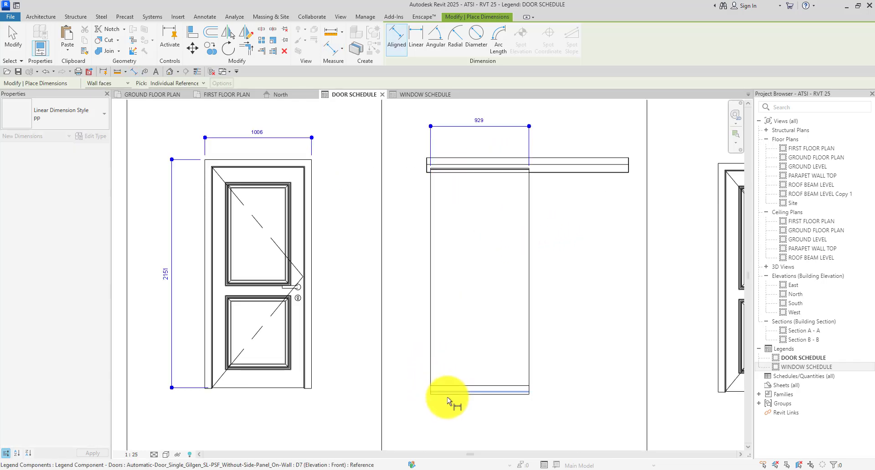
{"action": "left_click", "coordinate": [447, 395]}
{"action": "scroll", "coordinate": [446, 155], "scroll_direction": "up", "scroll_amount": 2}
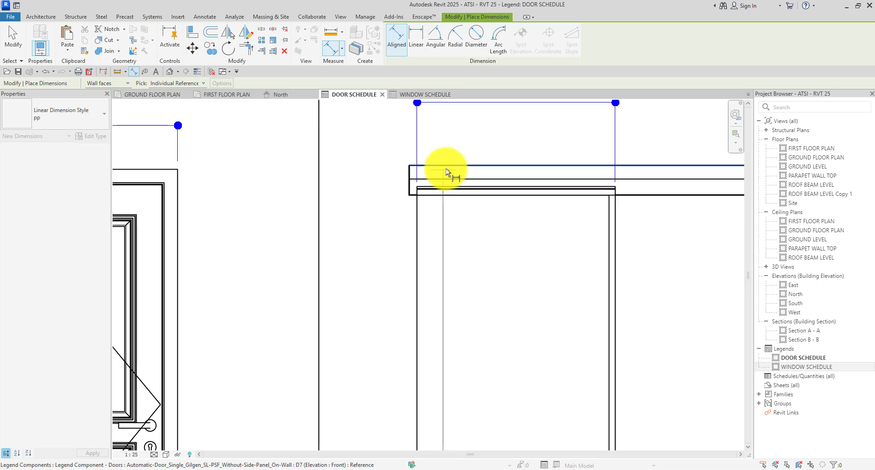
{"action": "left_click", "coordinate": [444, 174]}
{"action": "left_click", "coordinate": [372, 210]}
{"action": "scroll", "coordinate": [358, 157], "scroll_direction": "down", "scroll_amount": 3}
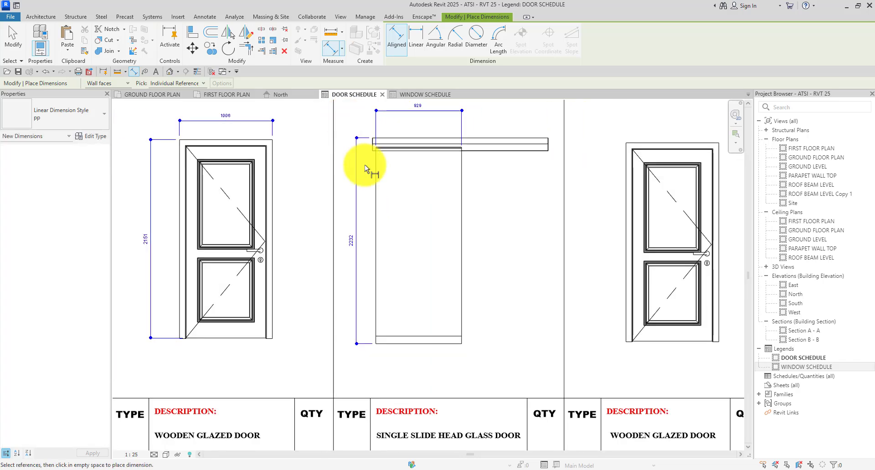
Dimension door D8 with its 2151 height and a 1006 width above.
{"action": "scroll", "coordinate": [507, 244], "scroll_direction": "up", "scroll_amount": 1}
{"action": "left_click", "coordinate": [500, 252]}
{"action": "scroll", "coordinate": [523, 172], "scroll_direction": "down", "scroll_amount": 3}
{"action": "scroll", "coordinate": [497, 172], "scroll_direction": "up", "scroll_amount": 2}
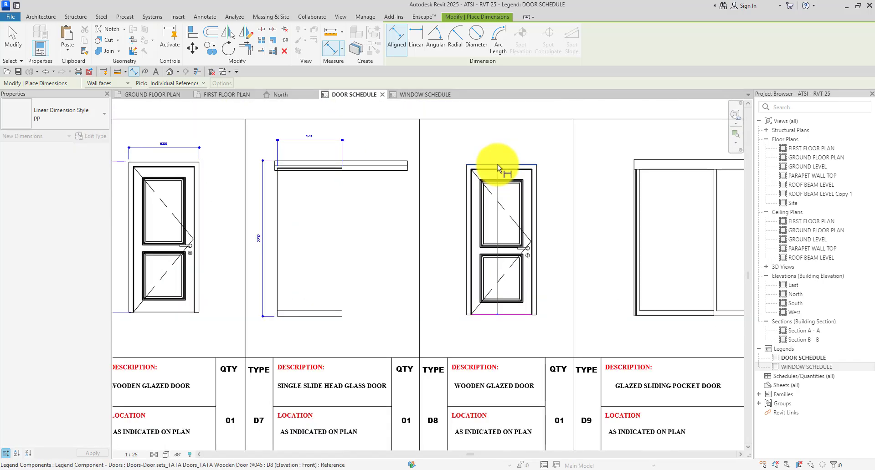
{"action": "scroll", "coordinate": [459, 157], "scroll_direction": "up", "scroll_amount": 2}
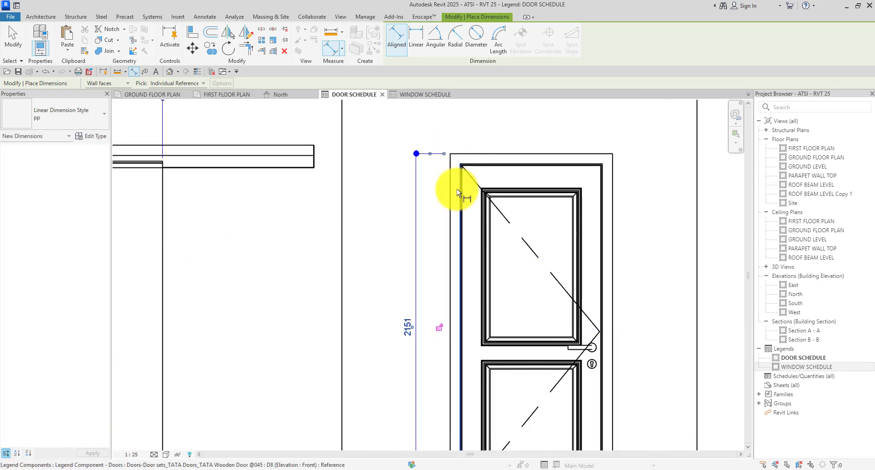
{"action": "left_click", "coordinate": [613, 200]}
{"action": "scroll", "coordinate": [531, 188], "scroll_direction": "down", "scroll_amount": 4}
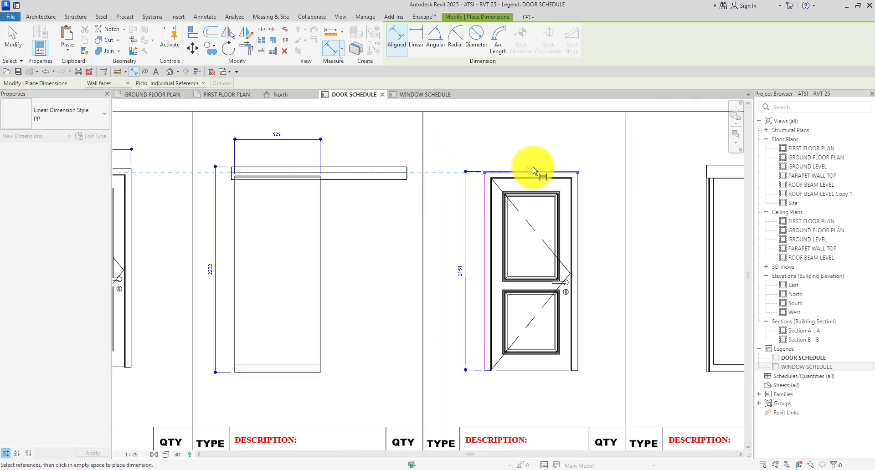
{"action": "scroll", "coordinate": [528, 153], "scroll_direction": "up", "scroll_amount": 3}
{"action": "left_click", "coordinate": [530, 135]}
{"action": "scroll", "coordinate": [389, 170], "scroll_direction": "down", "scroll_amount": 4}
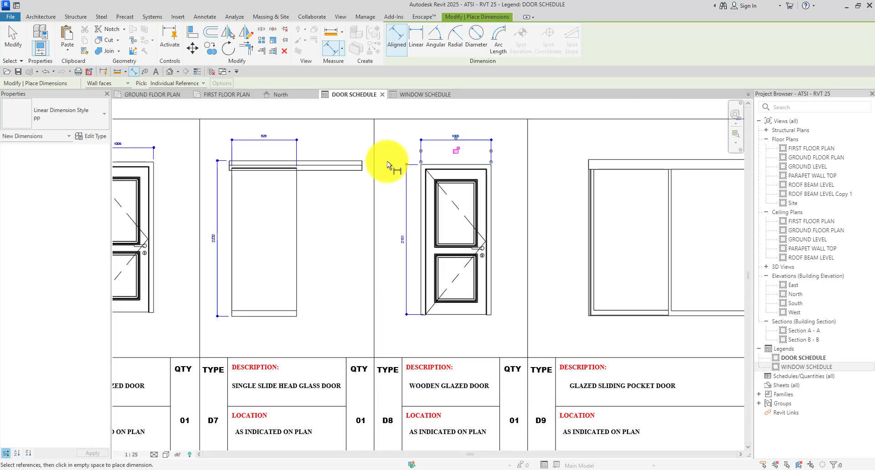
Dimension door D9 with a 2232 height on the left and 2344 width above.
{"action": "scroll", "coordinate": [515, 253], "scroll_direction": "up", "scroll_amount": 2}
{"action": "left_click", "coordinate": [534, 262]}
{"action": "scroll", "coordinate": [533, 227], "scroll_direction": "down", "scroll_amount": 3}
{"action": "scroll", "coordinate": [545, 168], "scroll_direction": "up", "scroll_amount": 4}
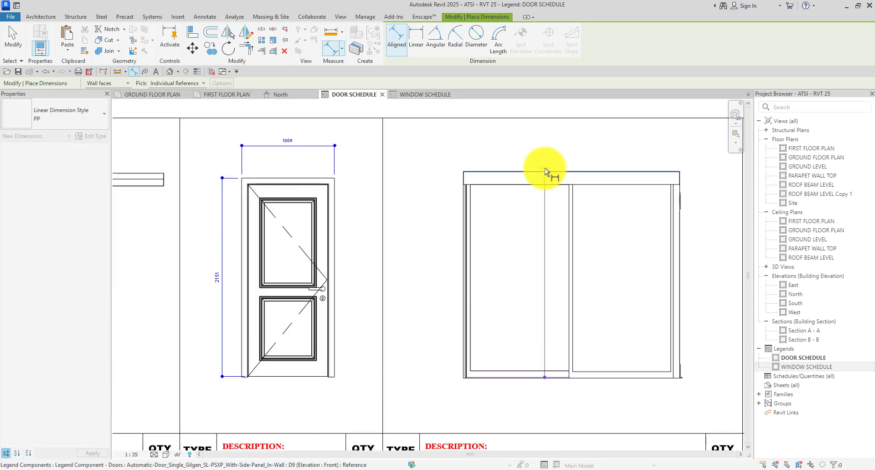
{"action": "left_click", "coordinate": [501, 177]}
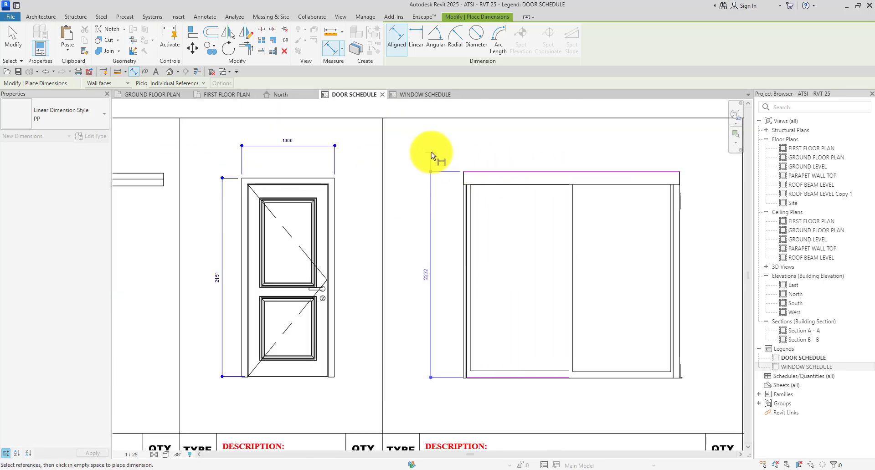
{"action": "left_click", "coordinate": [430, 159]}
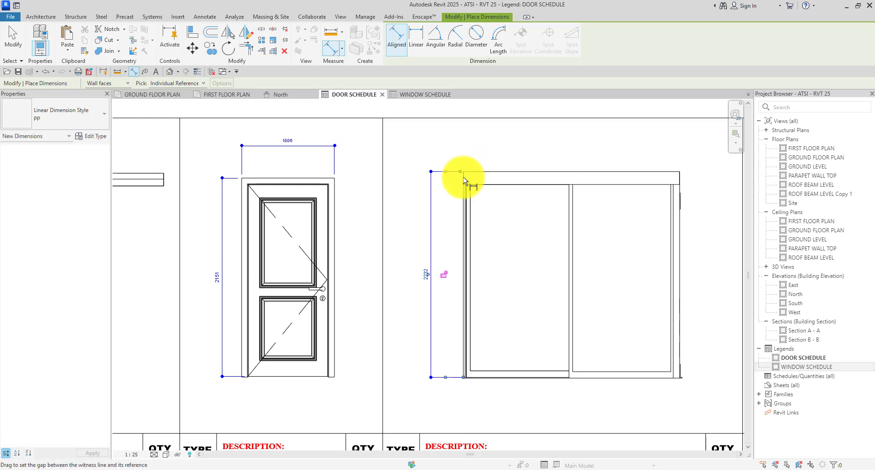
{"action": "scroll", "coordinate": [463, 179], "scroll_direction": "up", "scroll_amount": 2}
{"action": "left_click", "coordinate": [464, 179]}
{"action": "scroll", "coordinate": [408, 189], "scroll_direction": "down", "scroll_amount": 5}
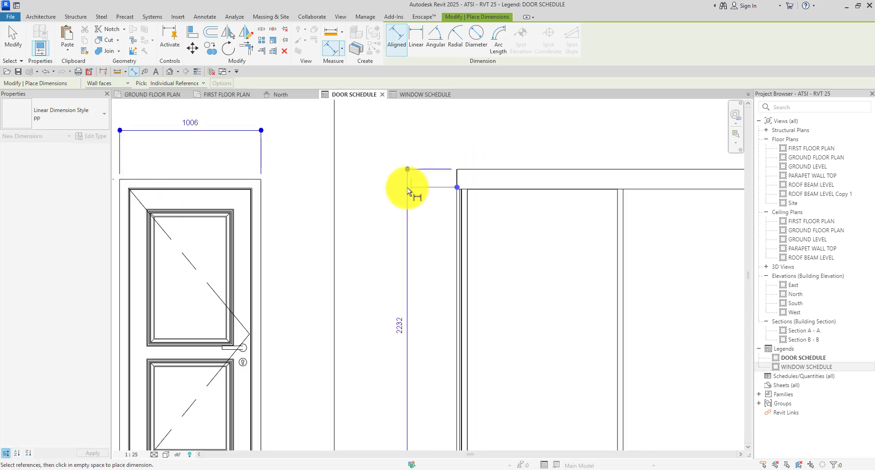
{"action": "scroll", "coordinate": [519, 182], "scroll_direction": "up", "scroll_amount": 4}
{"action": "left_click", "coordinate": [529, 198]}
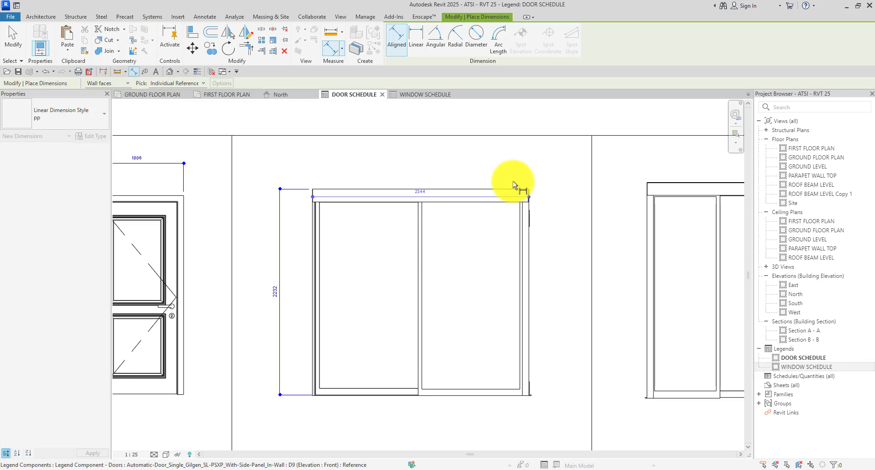
{"action": "left_click", "coordinate": [477, 164]}
{"action": "scroll", "coordinate": [477, 164], "scroll_direction": "down", "scroll_amount": 2}
Dimension door D10 with a width above and a 2335 height on the left.
{"action": "scroll", "coordinate": [525, 209], "scroll_direction": "up", "scroll_amount": 3}
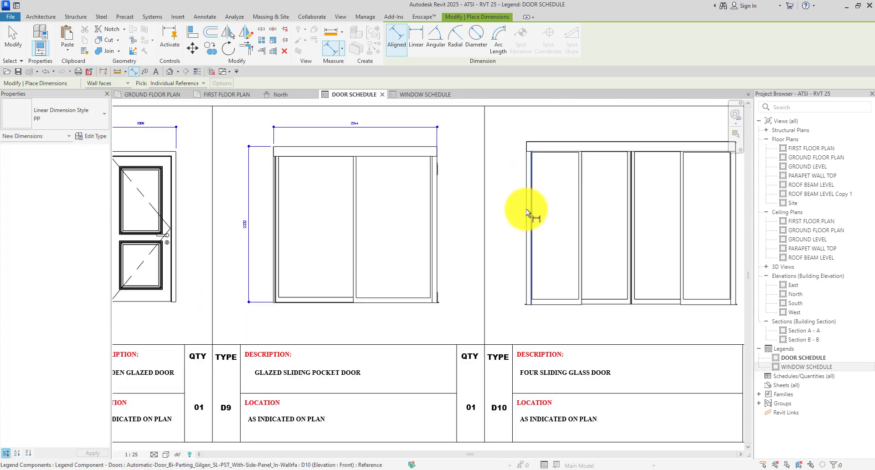
{"action": "left_click", "coordinate": [524, 207]}
{"action": "scroll", "coordinate": [624, 166], "scroll_direction": "down", "scroll_amount": 3}
{"action": "scroll", "coordinate": [619, 184], "scroll_direction": "up", "scroll_amount": 2}
{"action": "left_click", "coordinate": [619, 184]}
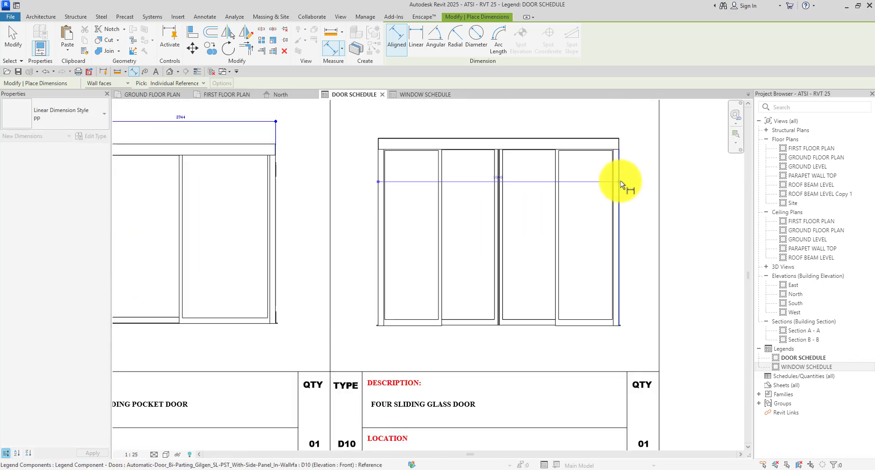
{"action": "scroll", "coordinate": [618, 173], "scroll_direction": "down", "scroll_amount": 3}
{"action": "left_click", "coordinate": [614, 148]}
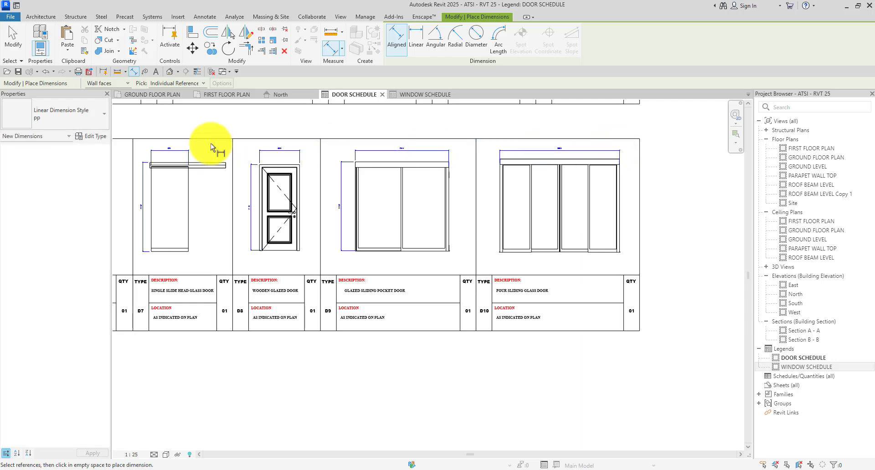
{"action": "scroll", "coordinate": [638, 283], "scroll_direction": "up", "scroll_amount": 4}
{"action": "scroll", "coordinate": [600, 206], "scroll_direction": "down", "scroll_amount": 3}
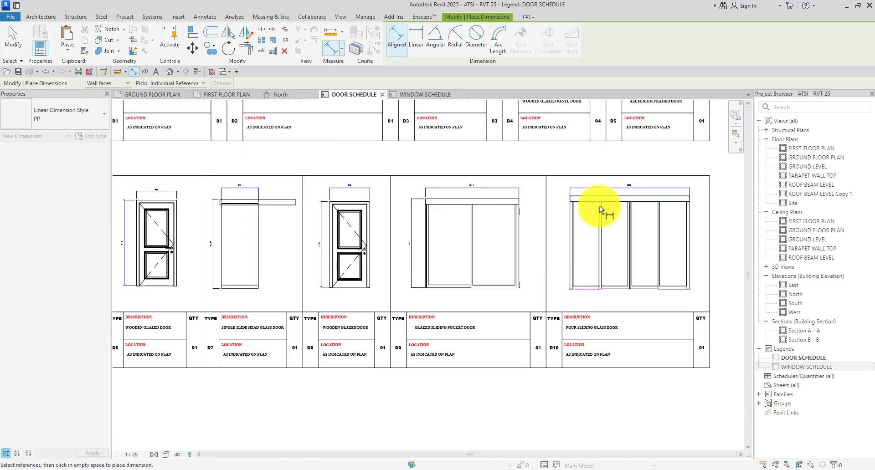
{"action": "scroll", "coordinate": [594, 195], "scroll_direction": "up", "scroll_amount": 4}
{"action": "left_click", "coordinate": [600, 185]}
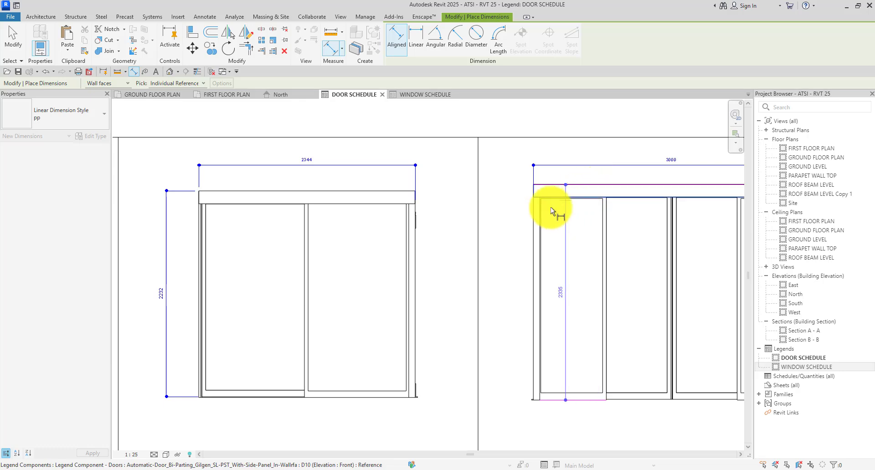
{"action": "left_click", "coordinate": [514, 233]}
{"action": "scroll", "coordinate": [515, 233], "scroll_direction": "down", "scroll_amount": 1}
Select all dimensions visible in the view and switch them to Arc Length - 2.5mm Arial.
{"action": "key", "text": "Escape"}
{"action": "scroll", "coordinate": [518, 230], "scroll_direction": "down", "scroll_amount": 5}
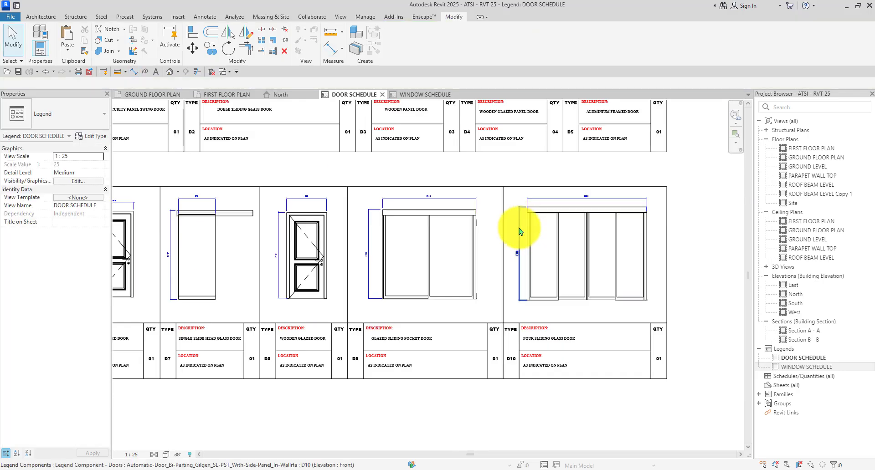
{"action": "scroll", "coordinate": [278, 230], "scroll_direction": "up", "scroll_amount": 4}
{"action": "left_click", "coordinate": [243, 252]}
{"action": "right_click", "coordinate": [243, 253]}
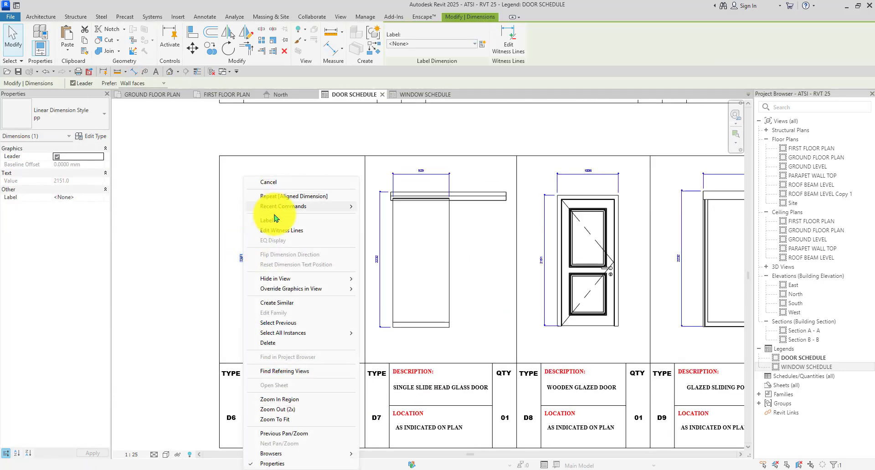
{"action": "mouse_move", "coordinate": [293, 334]}
{"action": "left_click", "coordinate": [382, 333]}
{"action": "scroll", "coordinate": [264, 258], "scroll_direction": "down", "scroll_amount": 4}
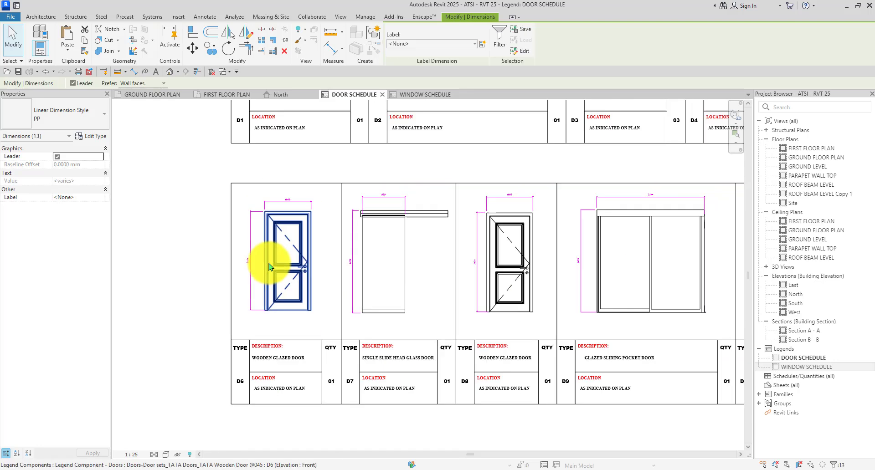
{"action": "left_click", "coordinate": [59, 114]}
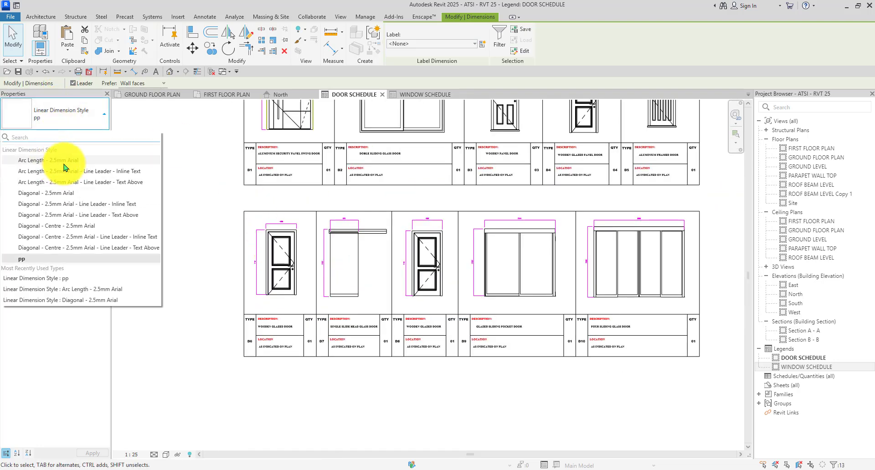
{"action": "left_click", "coordinate": [63, 164]}
{"action": "left_click", "coordinate": [184, 249]}
Check the D1 door's 1379 dimension, then clear the selection.
{"action": "scroll", "coordinate": [364, 258], "scroll_direction": "up", "scroll_amount": 4}
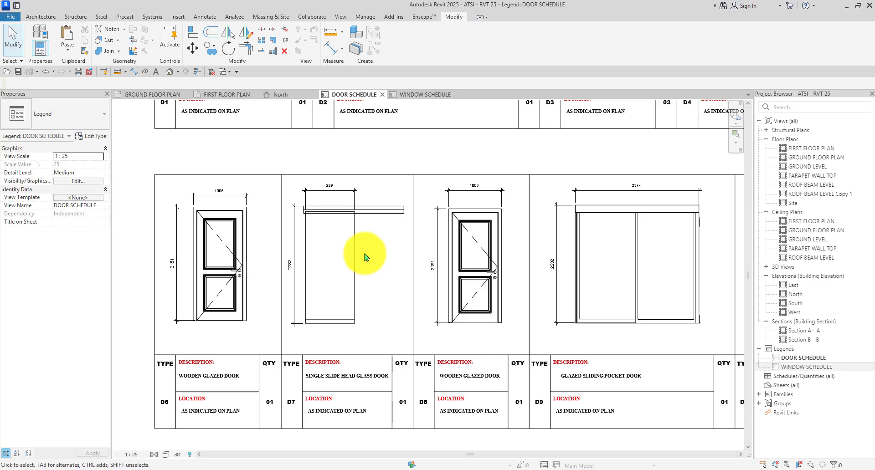
{"action": "scroll", "coordinate": [365, 258], "scroll_direction": "down", "scroll_amount": 3}
{"action": "scroll", "coordinate": [304, 149], "scroll_direction": "up", "scroll_amount": 3}
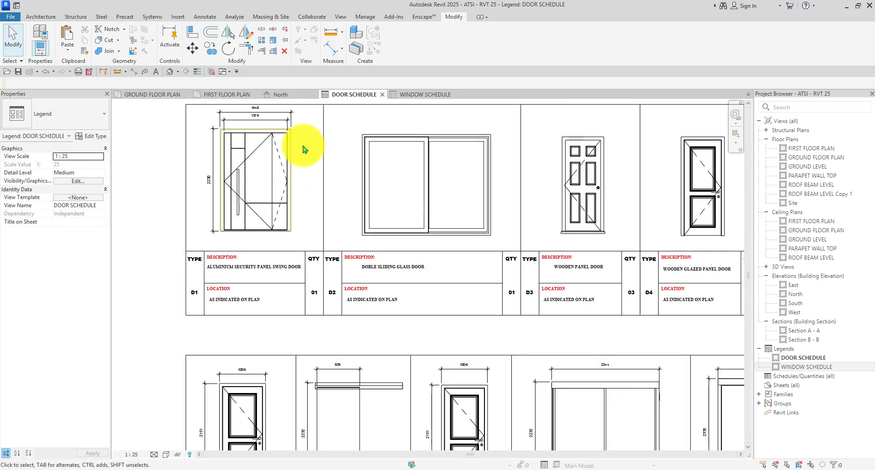
{"action": "scroll", "coordinate": [255, 122], "scroll_direction": "up", "scroll_amount": 1}
{"action": "left_click", "coordinate": [255, 122]}
{"action": "key", "text": "Escape"}
{"action": "scroll", "coordinate": [242, 116], "scroll_direction": "down", "scroll_amount": 2}
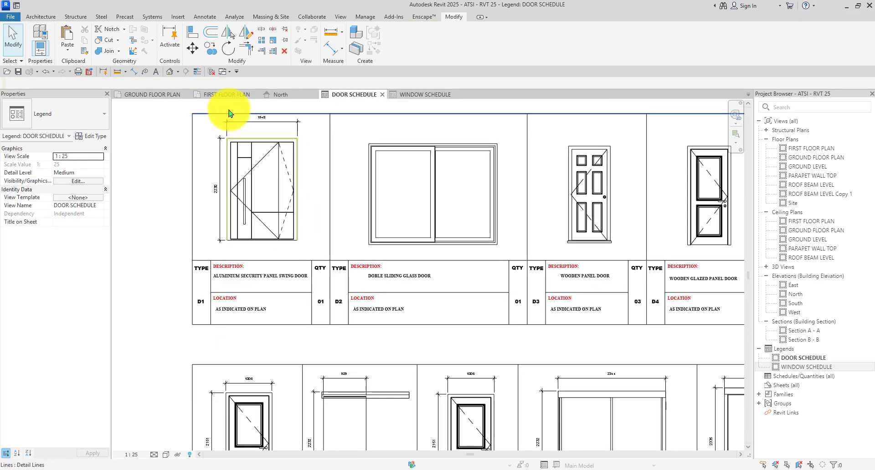
Attempt aligned dimensions on D2's edges, then cancel the attempt.
{"action": "left_click", "coordinate": [133, 71]}
{"action": "scroll", "coordinate": [359, 164], "scroll_direction": "up", "scroll_amount": 4}
{"action": "left_click", "coordinate": [359, 162]}
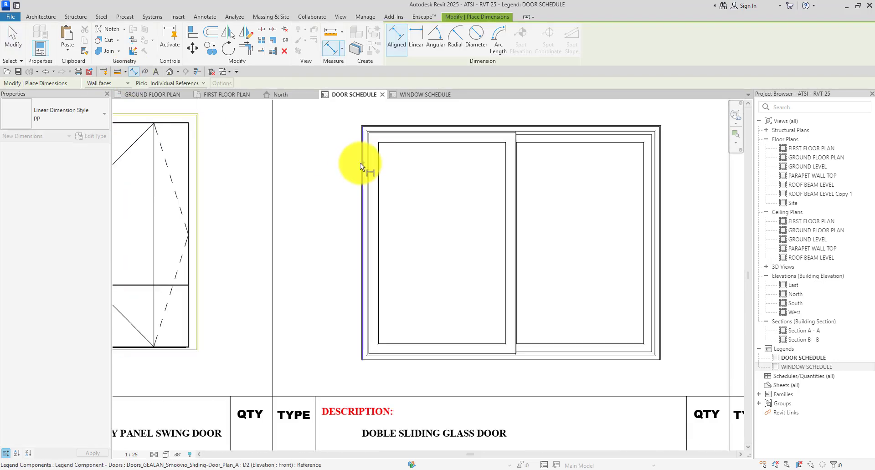
{"action": "scroll", "coordinate": [500, 165], "scroll_direction": "down", "scroll_amount": 2}
{"action": "scroll", "coordinate": [474, 196], "scroll_direction": "up", "scroll_amount": 1}
{"action": "left_click", "coordinate": [469, 198]}
{"action": "scroll", "coordinate": [469, 190], "scroll_direction": "down", "scroll_amount": 2}
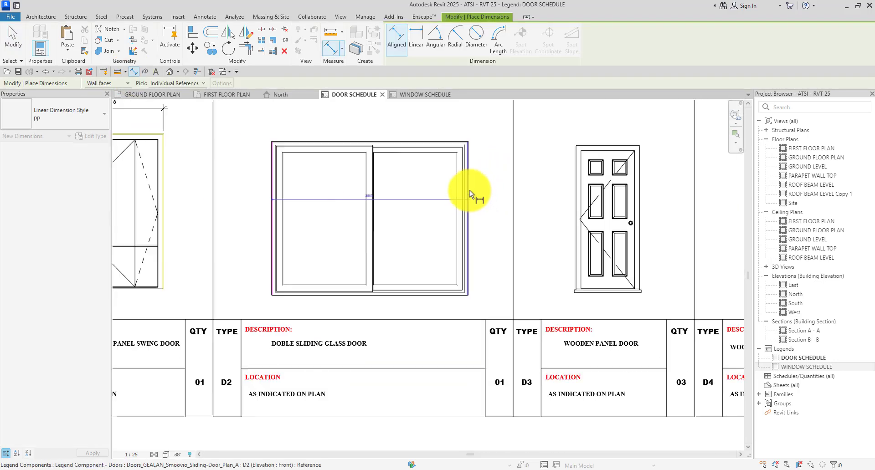
{"action": "scroll", "coordinate": [408, 140], "scroll_direction": "up", "scroll_amount": 3}
{"action": "scroll", "coordinate": [371, 130], "scroll_direction": "down", "scroll_amount": 2}
{"action": "scroll", "coordinate": [289, 277], "scroll_direction": "up", "scroll_amount": 2}
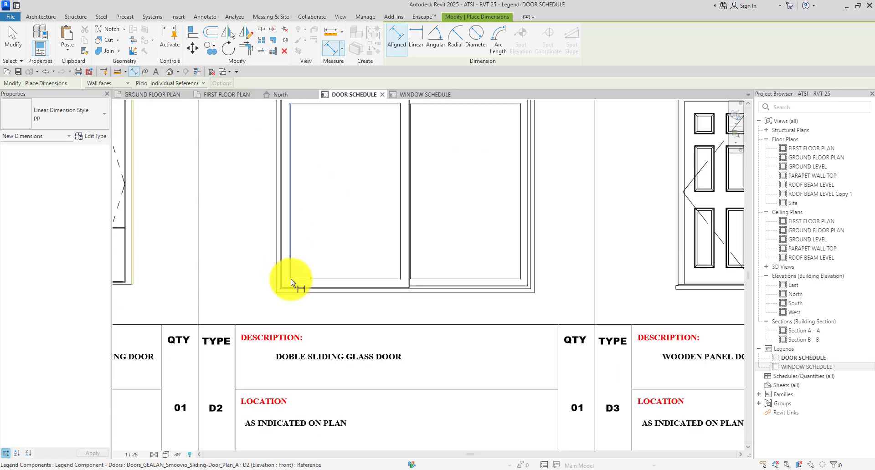
{"action": "left_click", "coordinate": [302, 293]}
{"action": "scroll", "coordinate": [315, 219], "scroll_direction": "down", "scroll_amount": 2}
{"action": "scroll", "coordinate": [322, 125], "scroll_direction": "up", "scroll_amount": 4}
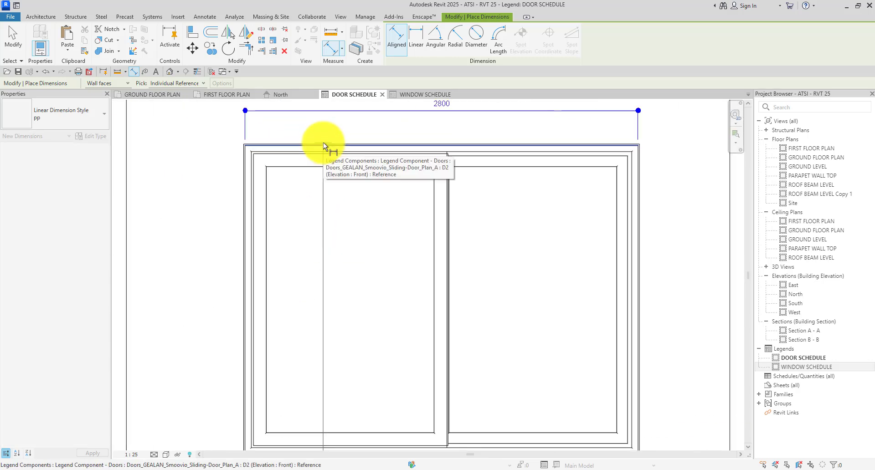
{"action": "scroll", "coordinate": [323, 143], "scroll_direction": "up", "scroll_amount": 2}
{"action": "key", "text": "Escape"}
{"action": "scroll", "coordinate": [326, 135], "scroll_direction": "down", "scroll_amount": 5}
{"action": "scroll", "coordinate": [329, 256], "scroll_direction": "up", "scroll_amount": 1}
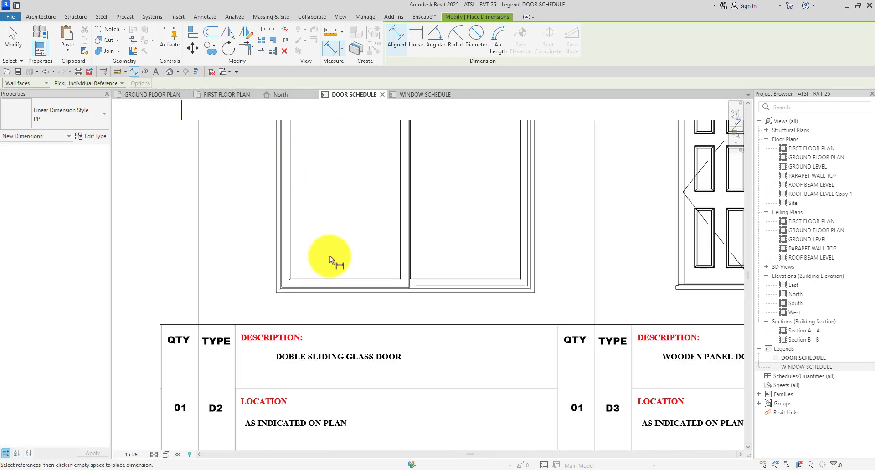
{"action": "scroll", "coordinate": [334, 276], "scroll_direction": "down", "scroll_amount": 3}
{"action": "scroll", "coordinate": [326, 282], "scroll_direction": "up", "scroll_amount": 3}
{"action": "left_click", "coordinate": [324, 281]}
{"action": "scroll", "coordinate": [325, 271], "scroll_direction": "down", "scroll_amount": 5}
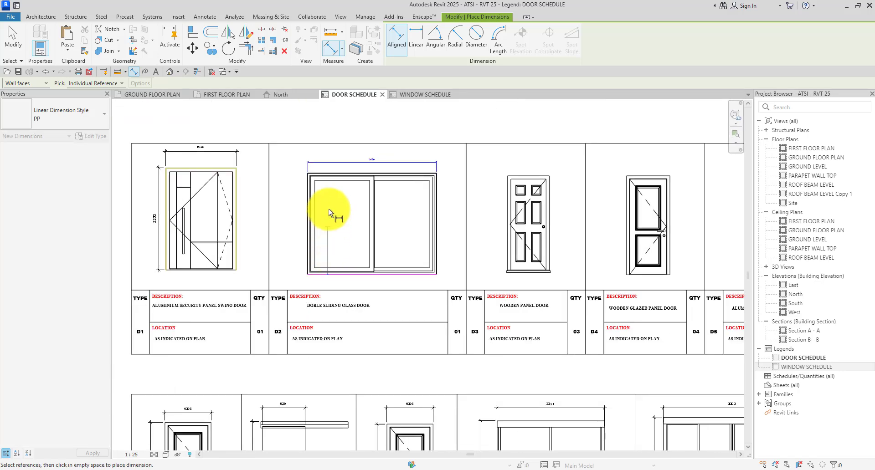
{"action": "scroll", "coordinate": [333, 165], "scroll_direction": "up", "scroll_amount": 4}
{"action": "key", "text": "Escape"}
{"action": "key", "text": "Escape"}
{"action": "scroll", "coordinate": [348, 286], "scroll_direction": "down", "scroll_amount": 6}
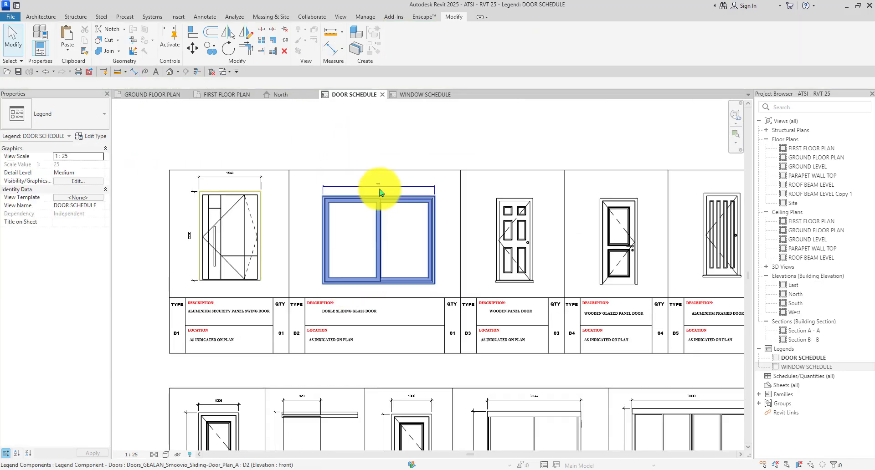
{"action": "scroll", "coordinate": [379, 188], "scroll_direction": "up", "scroll_amount": 2}
Delete D2's old width dimension and restart Aligned Dimension using Arc Length - 2.5mm Arial.
{"action": "left_click", "coordinate": [380, 187]}
{"action": "key", "text": "Delete"}
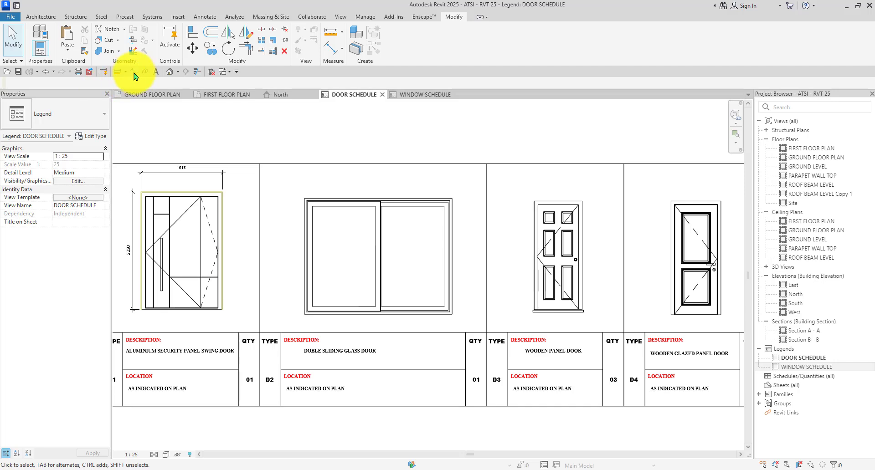
{"action": "left_click", "coordinate": [133, 71]}
{"action": "left_click", "coordinate": [41, 119]}
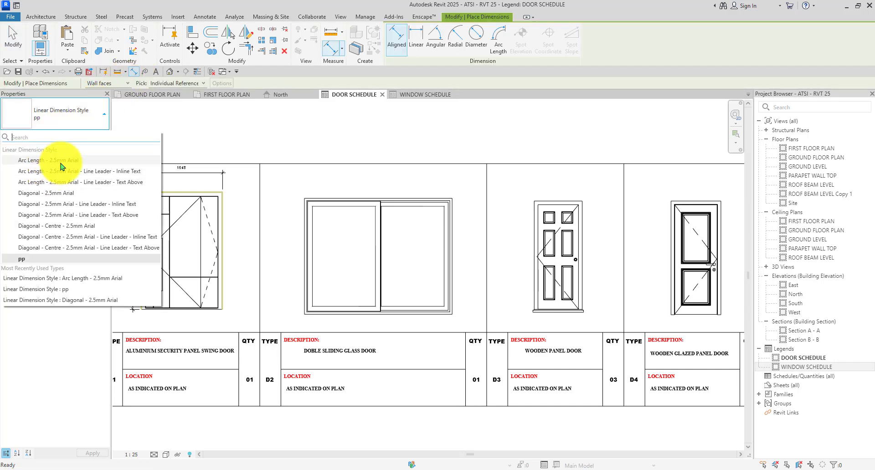
{"action": "left_click", "coordinate": [60, 161]}
{"action": "scroll", "coordinate": [344, 333], "scroll_direction": "up", "scroll_amount": 3}
{"action": "scroll", "coordinate": [351, 175], "scroll_direction": "up", "scroll_amount": 3}
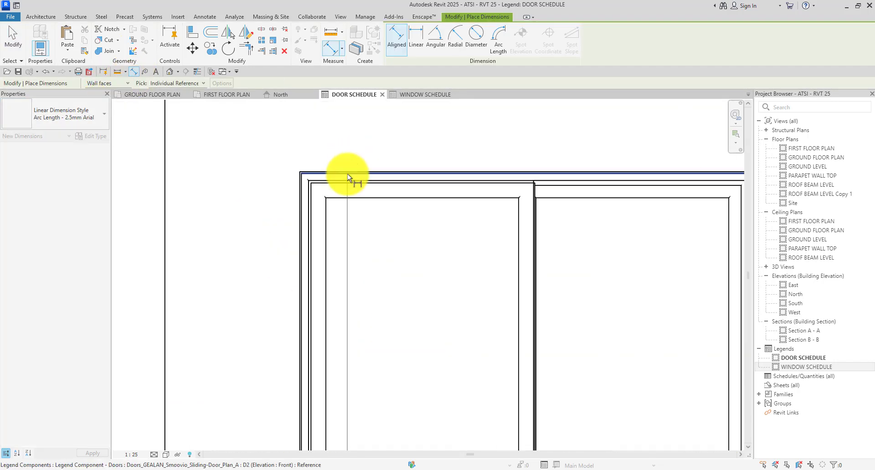
{"action": "scroll", "coordinate": [318, 172], "scroll_direction": "up", "scroll_amount": 3}
{"action": "scroll", "coordinate": [268, 162], "scroll_direction": "up", "scroll_amount": 3}
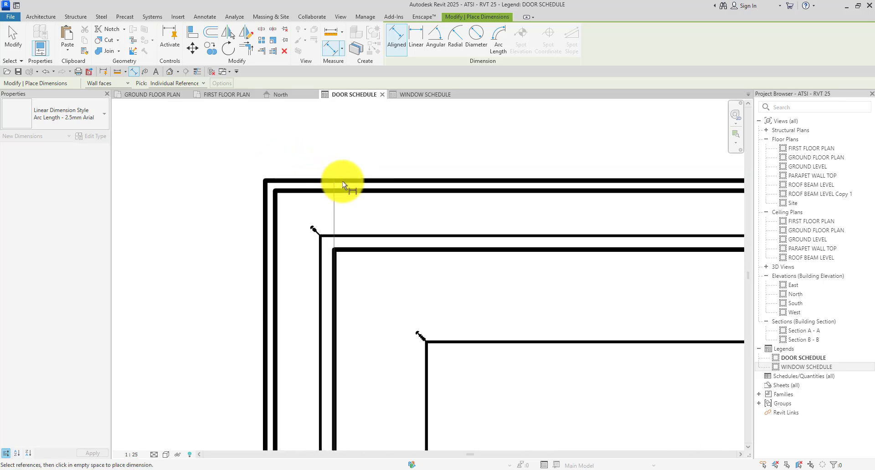
Place D2's 2200 height dimension and its 2800 width dimension above the door.
{"action": "left_click", "coordinate": [412, 190]}
{"action": "scroll", "coordinate": [397, 177], "scroll_direction": "down", "scroll_amount": 3}
{"action": "scroll", "coordinate": [301, 193], "scroll_direction": "down", "scroll_amount": 5}
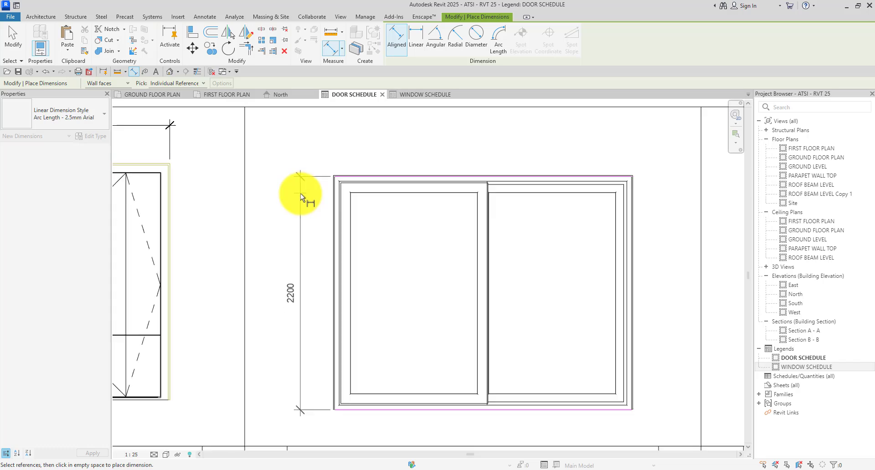
{"action": "scroll", "coordinate": [319, 197], "scroll_direction": "up", "scroll_amount": 4}
{"action": "scroll", "coordinate": [339, 205], "scroll_direction": "down", "scroll_amount": 3}
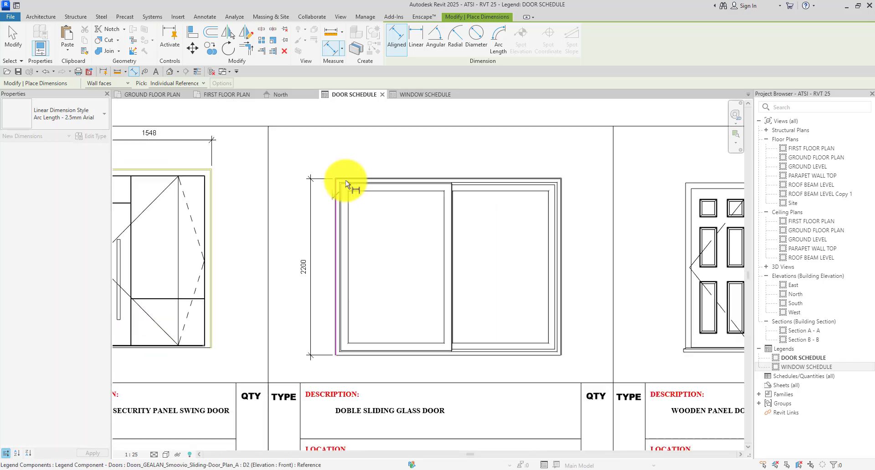
{"action": "scroll", "coordinate": [559, 229], "scroll_direction": "up", "scroll_amount": 5}
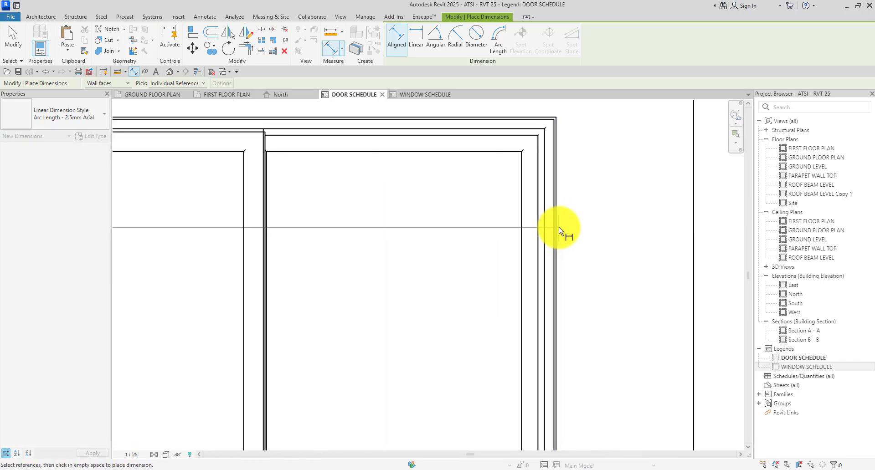
{"action": "left_click", "coordinate": [557, 230]}
{"action": "scroll", "coordinate": [479, 159], "scroll_direction": "down", "scroll_amount": 4}
{"action": "scroll", "coordinate": [443, 162], "scroll_direction": "up", "scroll_amount": 2}
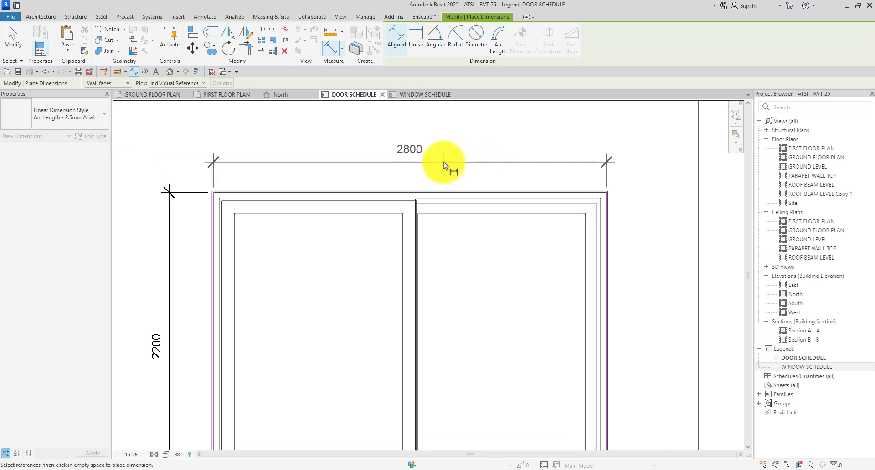
{"action": "scroll", "coordinate": [446, 157], "scroll_direction": "down", "scroll_amount": 3}
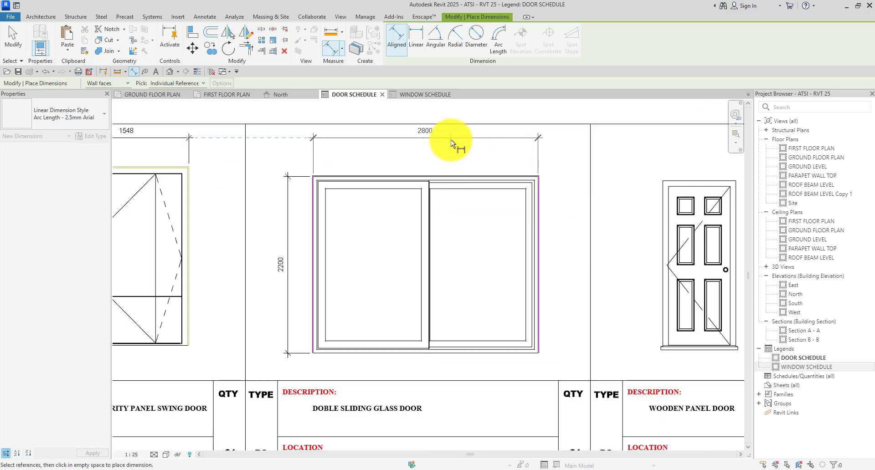
{"action": "left_click", "coordinate": [450, 140]}
{"action": "scroll", "coordinate": [433, 153], "scroll_direction": "down", "scroll_amount": 3}
{"action": "scroll", "coordinate": [409, 186], "scroll_direction": "up", "scroll_amount": 3}
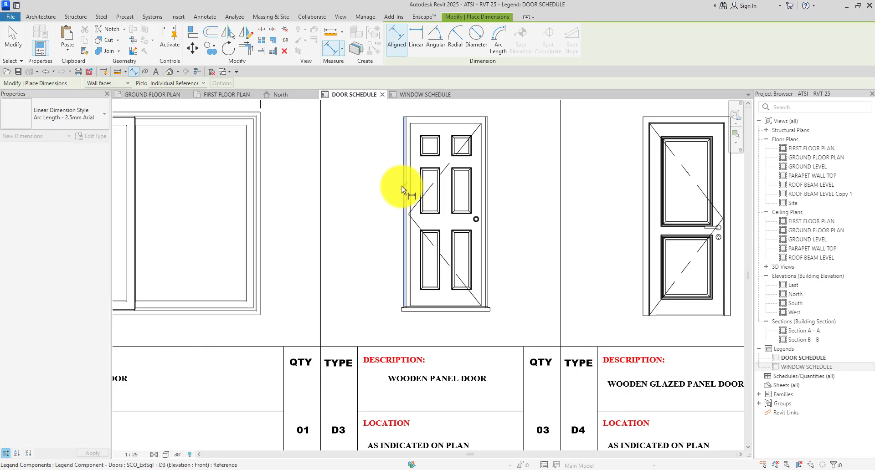
Dimension door D3 with a 910 width above it and a 2110 height on its left.
{"action": "scroll", "coordinate": [475, 200], "scroll_direction": "up", "scroll_amount": 3}
{"action": "scroll", "coordinate": [478, 201], "scroll_direction": "down", "scroll_amount": 5}
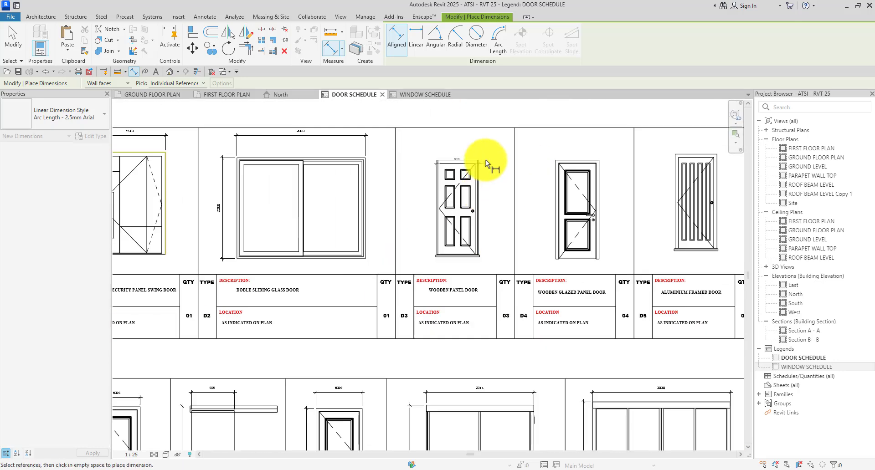
{"action": "scroll", "coordinate": [485, 159], "scroll_direction": "up", "scroll_amount": 1}
{"action": "left_click", "coordinate": [485, 141]}
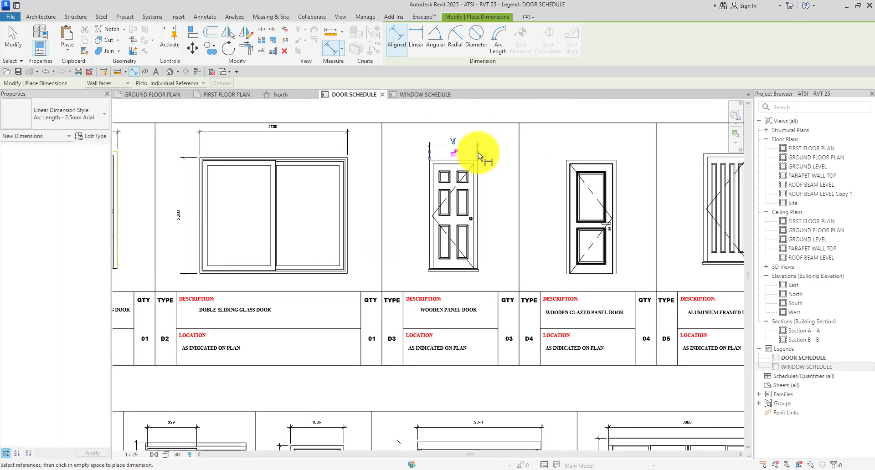
{"action": "scroll", "coordinate": [455, 157], "scroll_direction": "up", "scroll_amount": 3}
{"action": "left_click", "coordinate": [471, 381]}
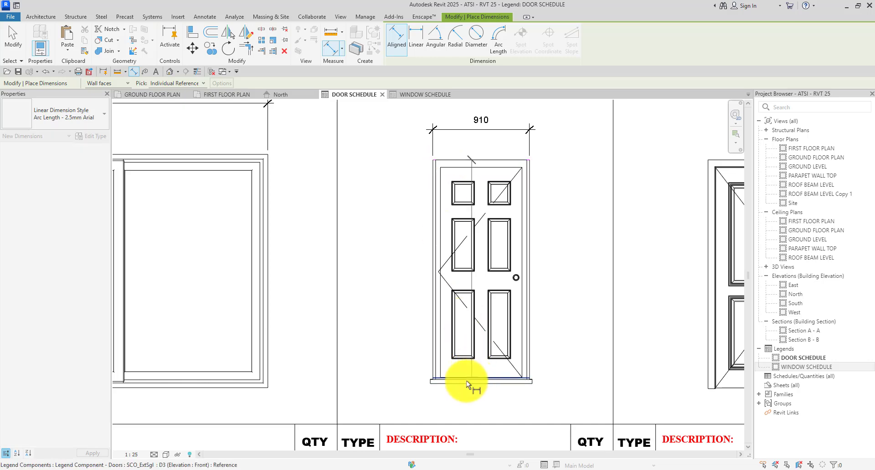
{"action": "scroll", "coordinate": [466, 381], "scroll_direction": "up", "scroll_amount": 2}
{"action": "scroll", "coordinate": [452, 357], "scroll_direction": "down", "scroll_amount": 3}
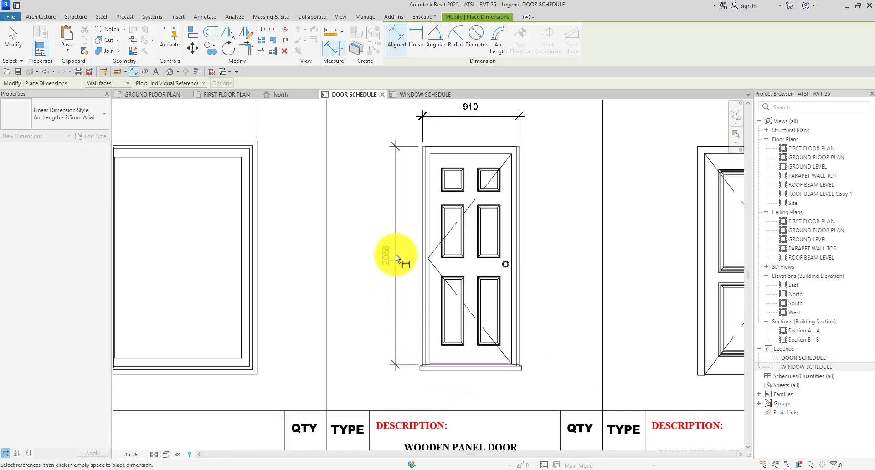
{"action": "key", "text": "Escape"}
{"action": "middle_click_drag", "start_coordinate": [428, 338], "coordinate": [440, 352]}
{"action": "left_click", "coordinate": [476, 160]}
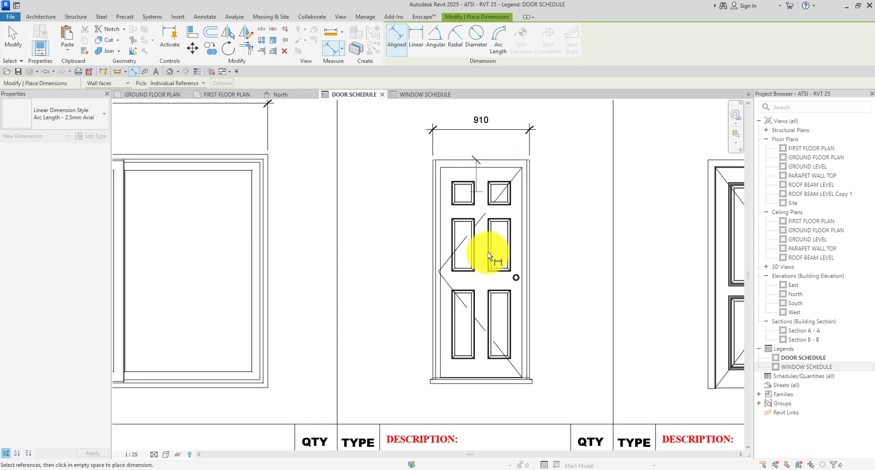
{"action": "left_click", "coordinate": [485, 384]}
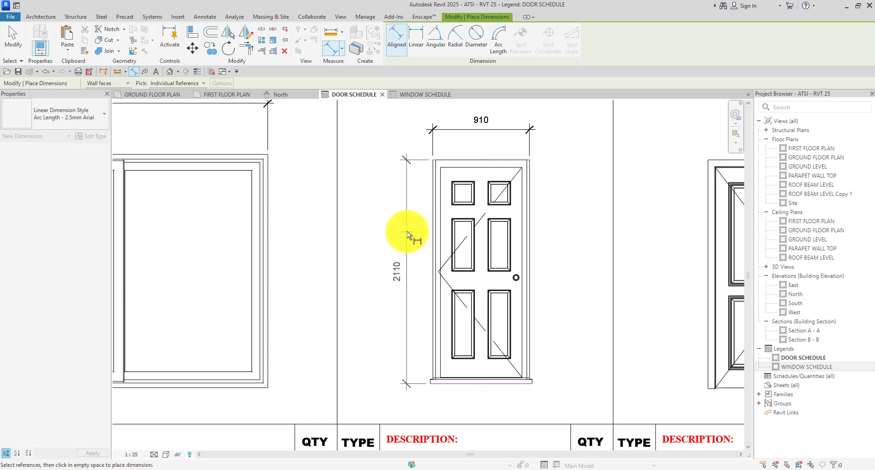
{"action": "left_click", "coordinate": [407, 234]}
Dimension door D4 with a 2151 height on its left and a 946 width above.
{"action": "scroll", "coordinate": [377, 219], "scroll_direction": "down", "scroll_amount": 3}
{"action": "scroll", "coordinate": [519, 289], "scroll_direction": "up", "scroll_amount": 3}
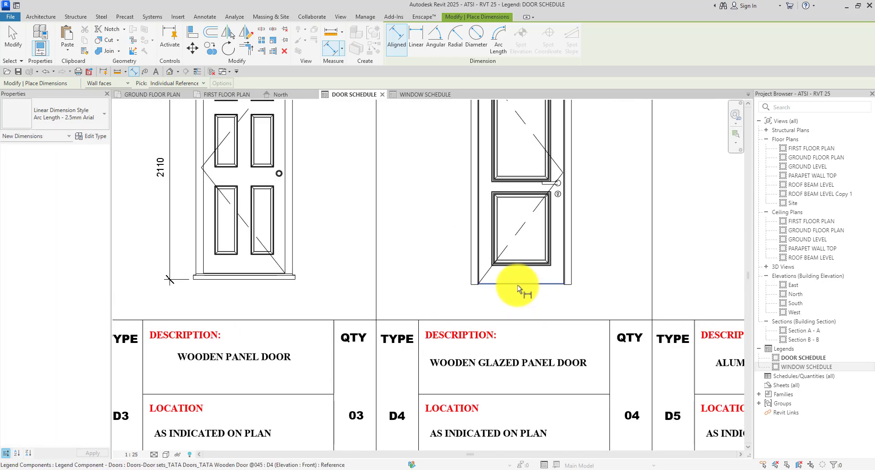
{"action": "scroll", "coordinate": [517, 282], "scroll_direction": "down", "scroll_amount": 1}
{"action": "left_click", "coordinate": [518, 282]}
{"action": "scroll", "coordinate": [513, 171], "scroll_direction": "up", "scroll_amount": 3}
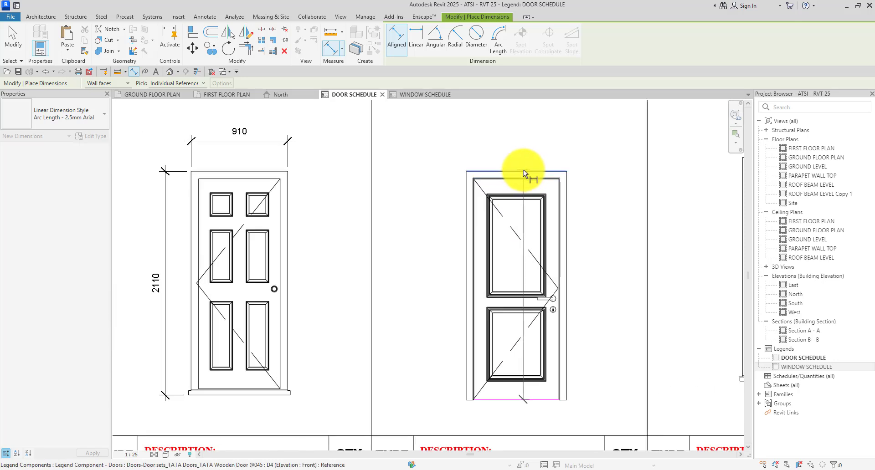
{"action": "left_click", "coordinate": [456, 170]}
{"action": "left_click", "coordinate": [428, 168]}
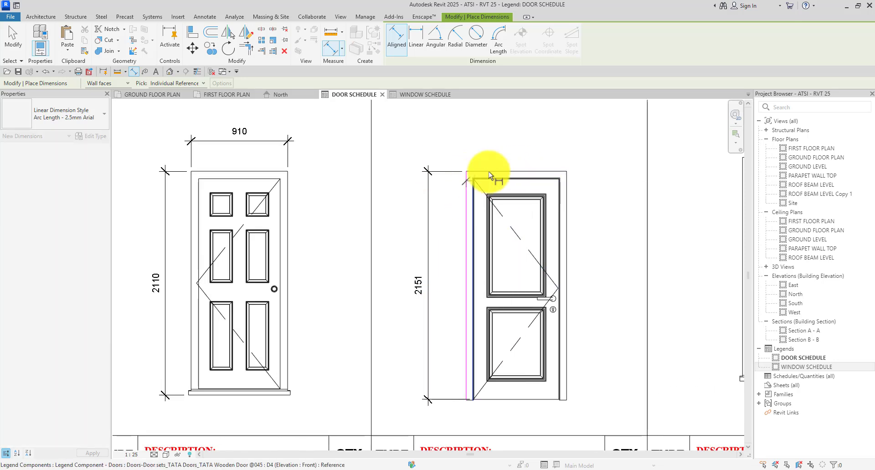
{"action": "left_click", "coordinate": [549, 139]}
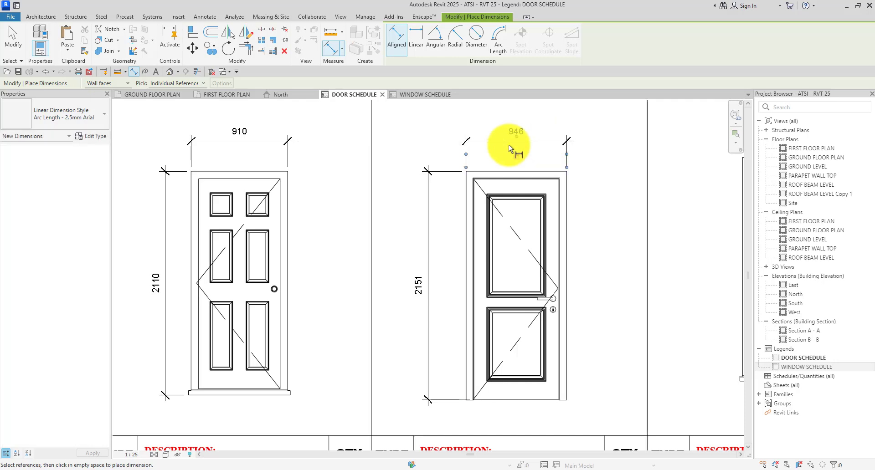
Add door D5's 910 width dimension and pick its sill and top edge for the height.
{"action": "scroll", "coordinate": [395, 200], "scroll_direction": "down", "scroll_amount": 3}
{"action": "scroll", "coordinate": [518, 190], "scroll_direction": "up", "scroll_amount": 3}
{"action": "scroll", "coordinate": [612, 176], "scroll_direction": "up", "scroll_amount": 3}
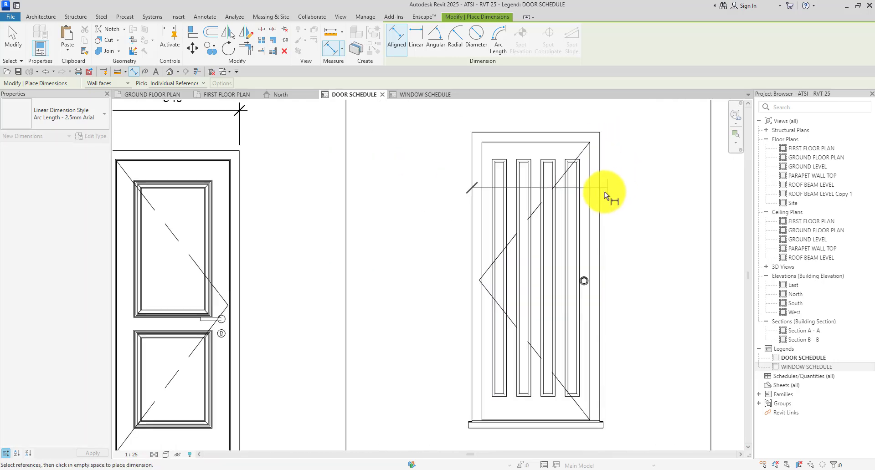
{"action": "left_click", "coordinate": [599, 200]}
{"action": "scroll", "coordinate": [598, 196], "scroll_direction": "down", "scroll_amount": 6}
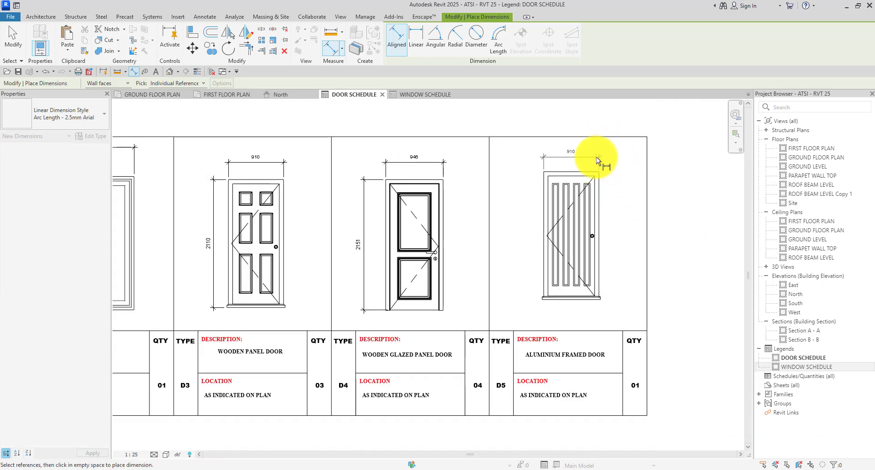
{"action": "left_click", "coordinate": [598, 159]}
{"action": "scroll", "coordinate": [549, 291], "scroll_direction": "up", "scroll_amount": 3}
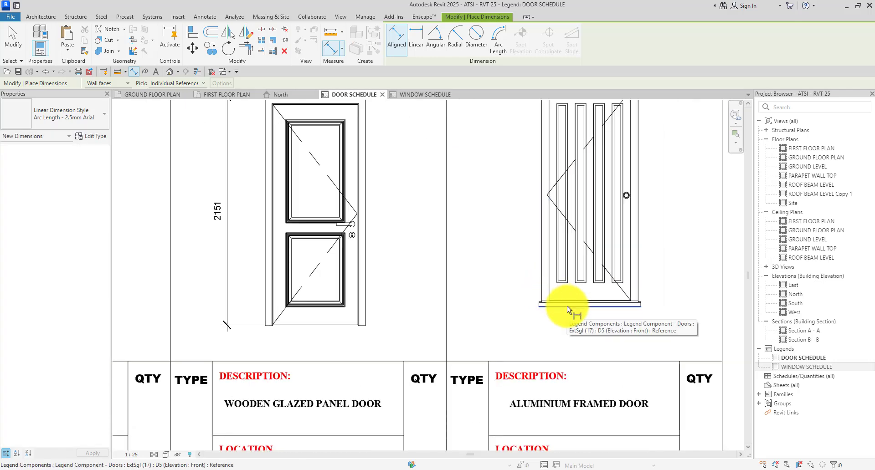
{"action": "left_click", "coordinate": [566, 305]}
{"action": "scroll", "coordinate": [562, 306], "scroll_direction": "down", "scroll_amount": 3}
{"action": "scroll", "coordinate": [572, 185], "scroll_direction": "up", "scroll_amount": 3}
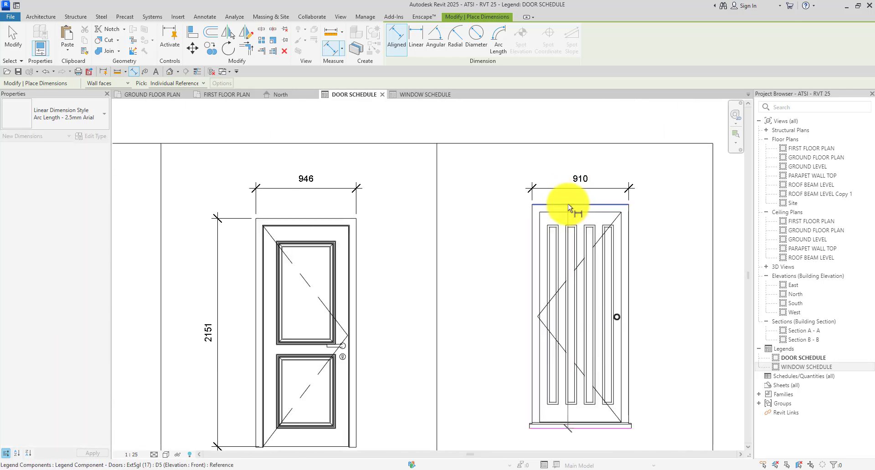
{"action": "left_click", "coordinate": [569, 204]}
Place door D5's 2110 height dimension and finish dimensioning.
{"action": "left_click", "coordinate": [482, 190]}
{"action": "key", "text": "Escape"}
{"action": "key", "text": "Escape"}
{"action": "scroll", "coordinate": [484, 189], "scroll_direction": "down", "scroll_amount": 3}
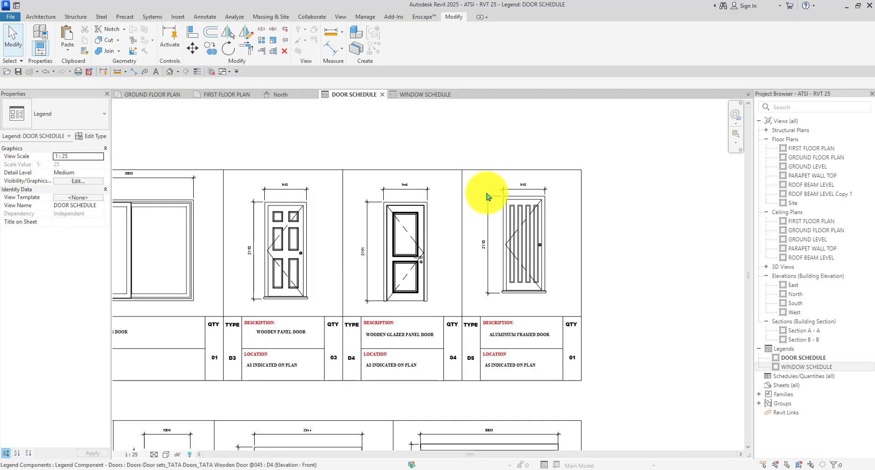
{"action": "scroll", "coordinate": [496, 253], "scroll_direction": "up", "scroll_amount": 2}
{"action": "scroll", "coordinate": [469, 351], "scroll_direction": "down", "scroll_amount": 3}
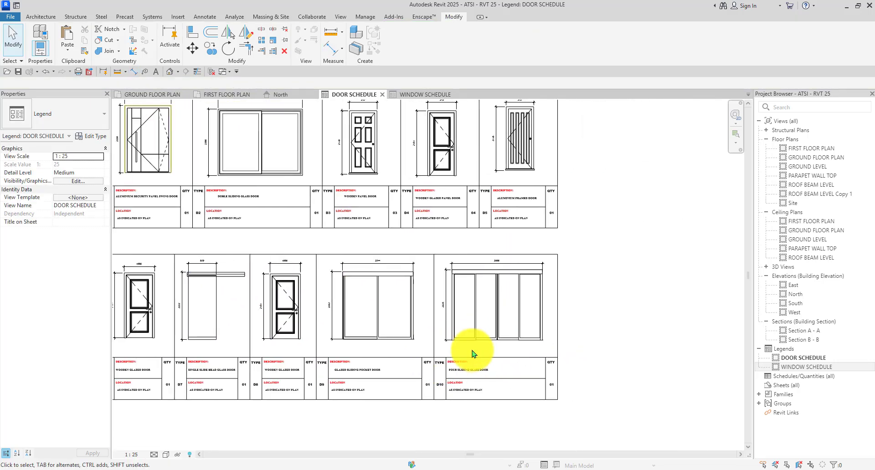
{"action": "scroll", "coordinate": [281, 182], "scroll_direction": "up", "scroll_amount": 4}
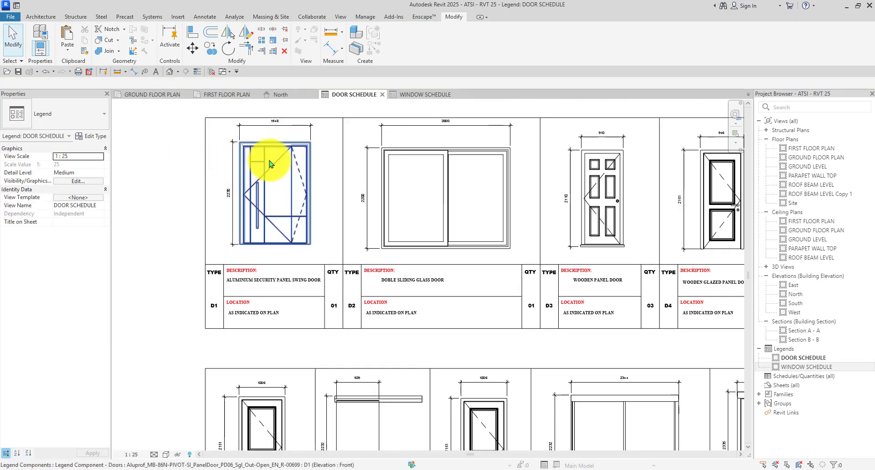
Lower the 2800 (D2) and 1548 (D1) width dimensions so they line up.
{"action": "left_click", "coordinate": [431, 125]}
{"action": "scroll", "coordinate": [432, 124], "scroll_direction": "up", "scroll_amount": 2}
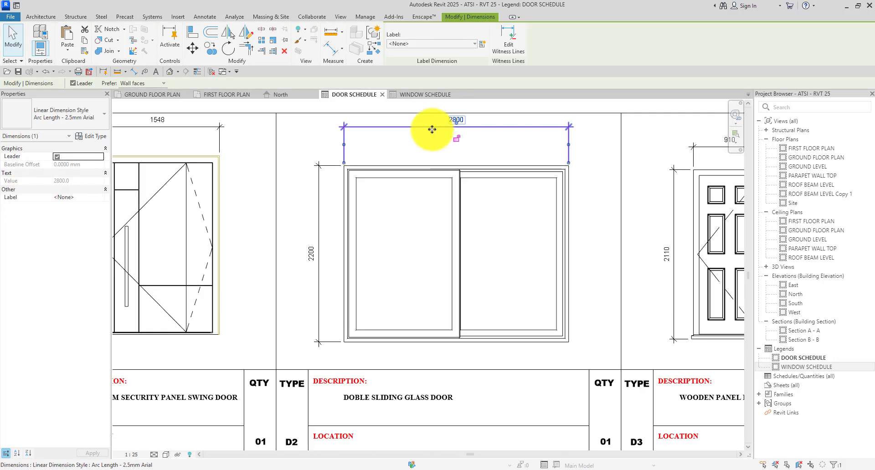
{"action": "left_click_drag", "start_coordinate": [432, 142], "coordinate": [430, 145]}
{"action": "key", "text": "Escape"}
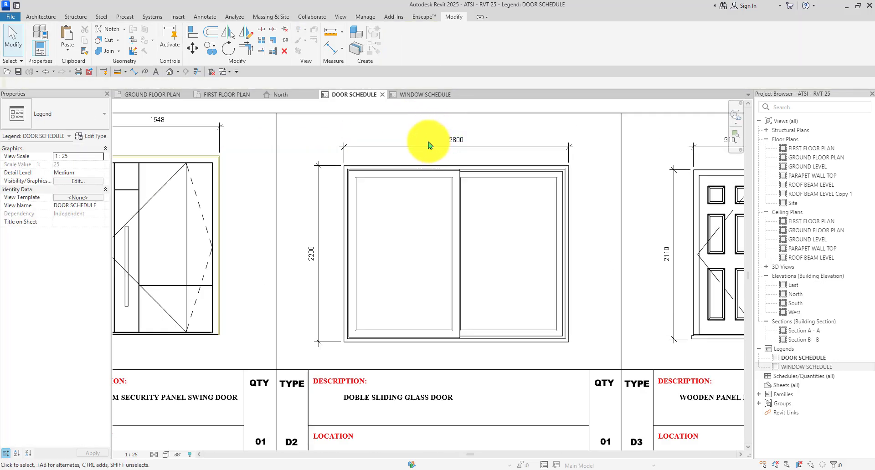
{"action": "scroll", "coordinate": [302, 128], "scroll_direction": "down", "scroll_amount": 3}
{"action": "scroll", "coordinate": [234, 136], "scroll_direction": "up", "scroll_amount": 3}
{"action": "left_click", "coordinate": [228, 136]}
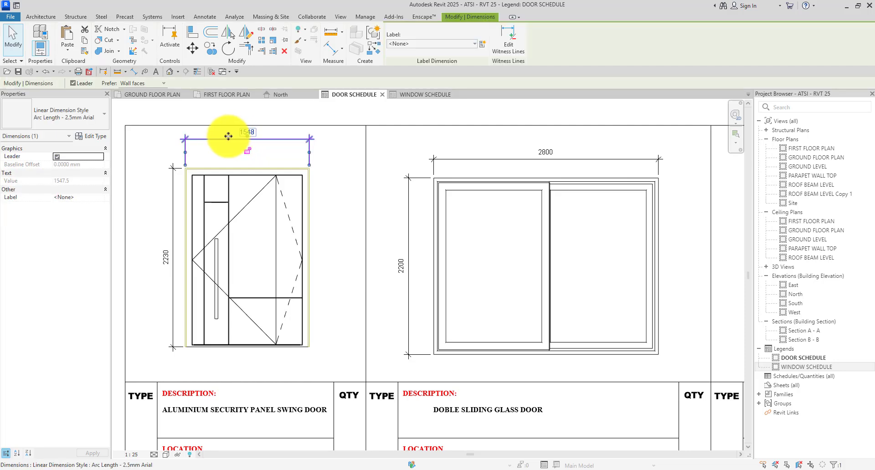
{"action": "left_click_drag", "start_coordinate": [229, 148], "coordinate": [228, 157]}
{"action": "left_click", "coordinate": [335, 141]}
Switch to the WINDOW SCHEDULE legend view.
{"action": "scroll", "coordinate": [228, 190], "scroll_direction": "down", "scroll_amount": 3}
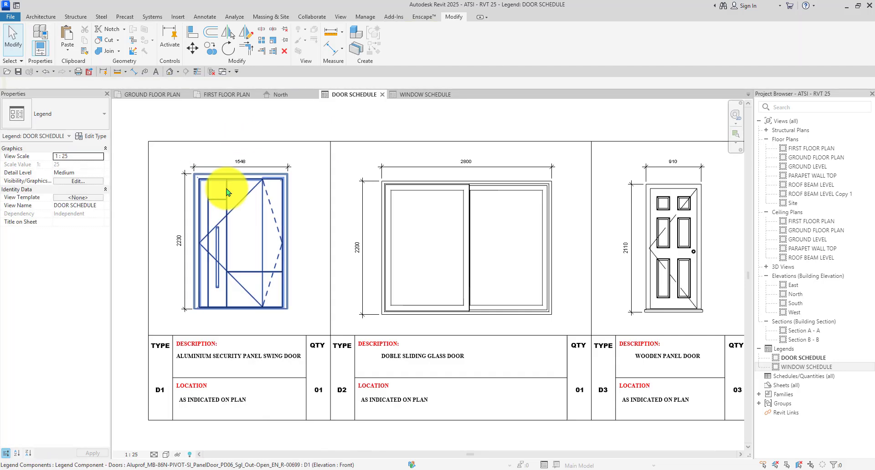
{"action": "scroll", "coordinate": [448, 178], "scroll_direction": "down", "scroll_amount": 3}
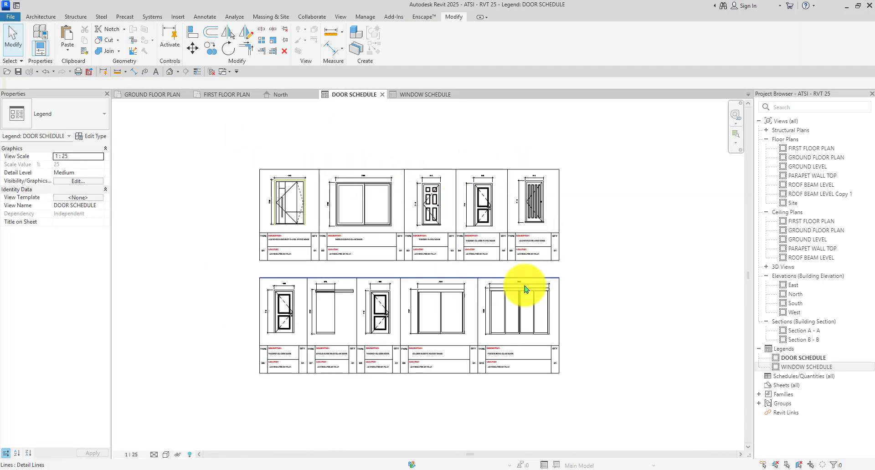
{"action": "scroll", "coordinate": [523, 283], "scroll_direction": "up", "scroll_amount": 2}
{"action": "scroll", "coordinate": [433, 250], "scroll_direction": "down", "scroll_amount": 2}
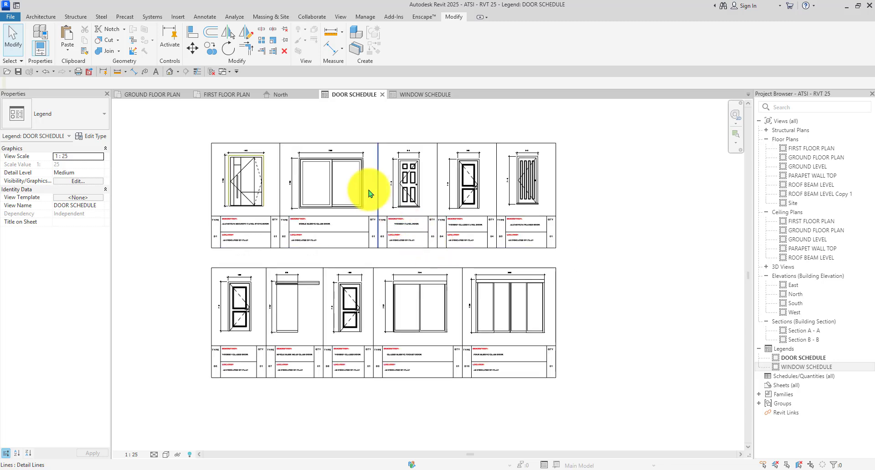
{"action": "left_click", "coordinate": [415, 95]}
{"action": "scroll", "coordinate": [408, 189], "scroll_direction": "up", "scroll_amount": 3}
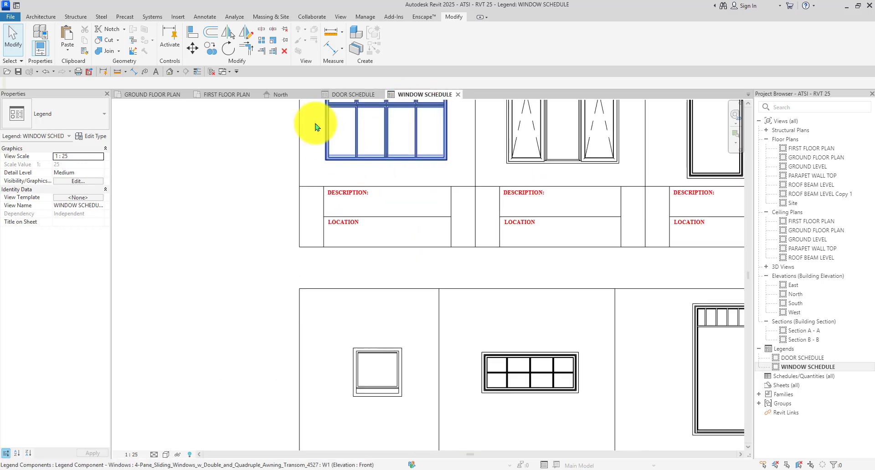
Bring the TYPE, D1, QTY and 01 labels from the door legend into the window legend.
{"action": "left_click", "coordinate": [342, 95]}
{"action": "scroll", "coordinate": [240, 185], "scroll_direction": "up", "scroll_amount": 4}
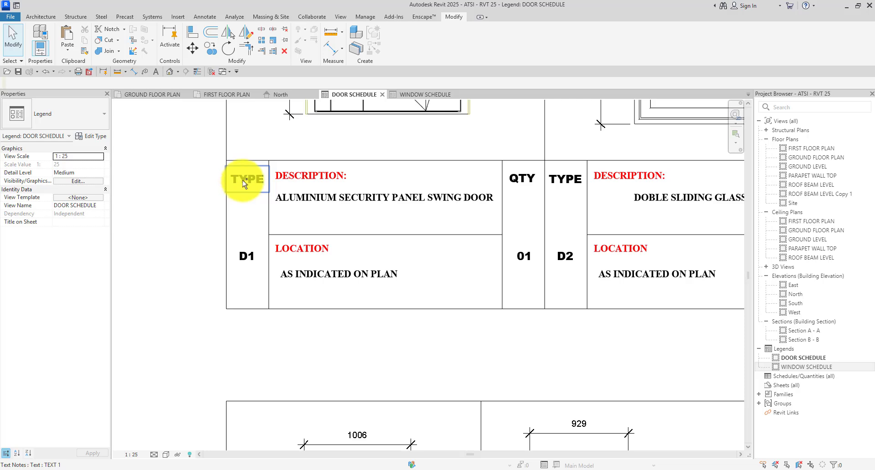
{"action": "left_click", "coordinate": [242, 180]}
{"action": "left_click", "coordinate": [244, 255], "text": "ctrl"}
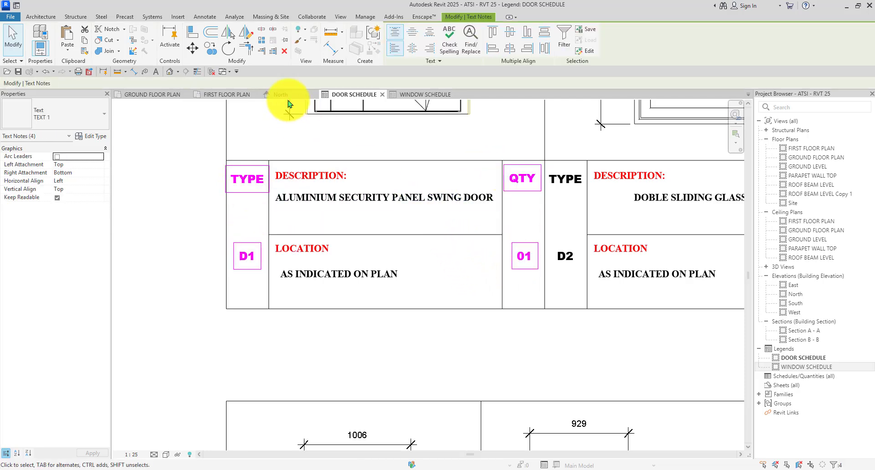
{"action": "left_click", "coordinate": [417, 98]}
{"action": "scroll", "coordinate": [218, 260], "scroll_direction": "down", "scroll_amount": 3}
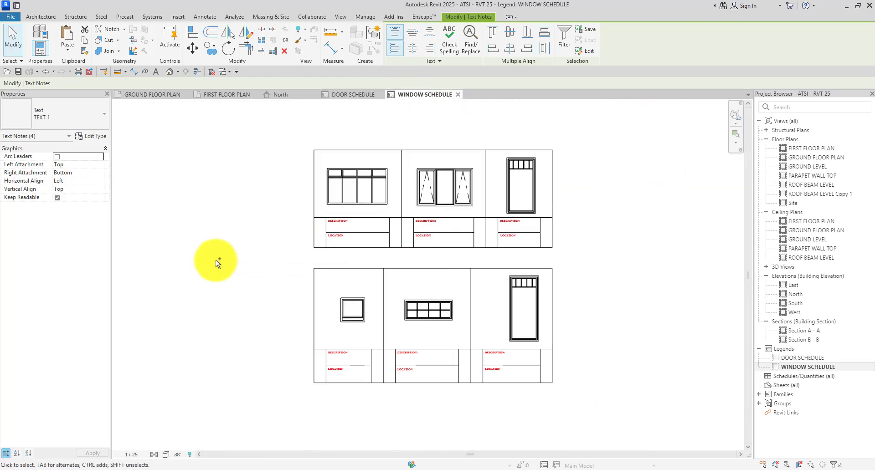
{"action": "key", "text": "ctrl+v"}
{"action": "left_click", "coordinate": [217, 242]}
{"action": "left_click", "coordinate": [298, 204]}
{"action": "scroll", "coordinate": [318, 196], "scroll_direction": "up", "scroll_amount": 1}
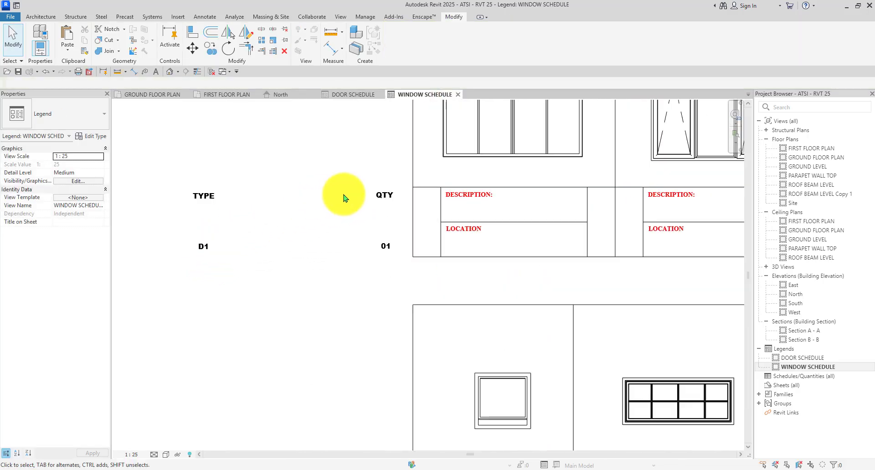
Move the QTY label into the first window's quantity column.
{"action": "left_click", "coordinate": [381, 193]}
{"action": "scroll", "coordinate": [381, 188], "scroll_direction": "up", "scroll_amount": 2}
{"action": "scroll", "coordinate": [360, 189], "scroll_direction": "down", "scroll_amount": 2}
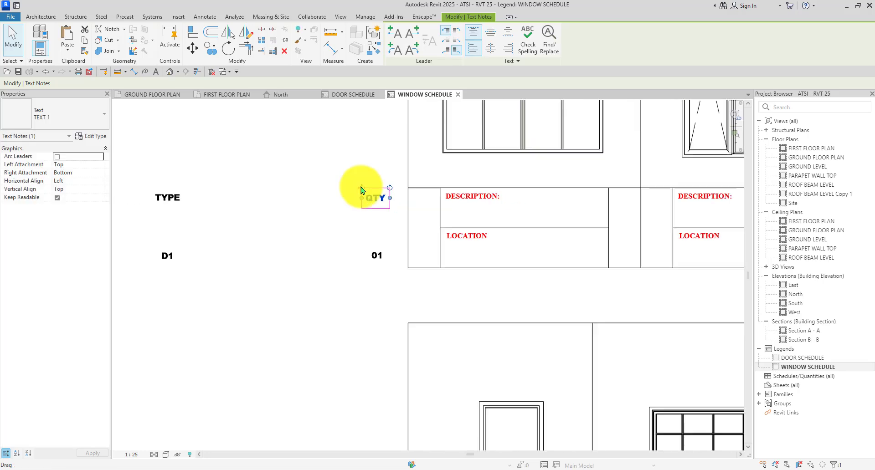
{"action": "left_click_drag", "start_coordinate": [359, 192], "coordinate": [544, 191]}
{"action": "scroll", "coordinate": [547, 192], "scroll_direction": "up", "scroll_amount": 2}
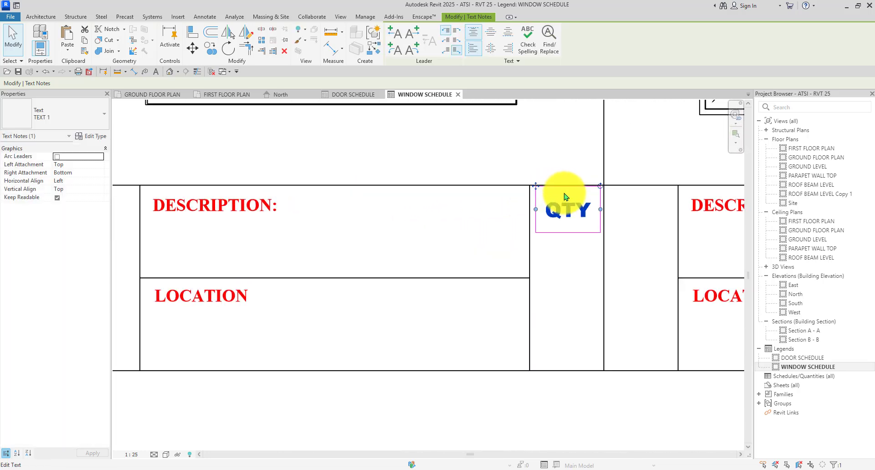
{"action": "scroll", "coordinate": [559, 203], "scroll_direction": "down", "scroll_amount": 3}
{"action": "scroll", "coordinate": [385, 264], "scroll_direction": "down", "scroll_amount": 2}
{"action": "key", "text": "Escape"}
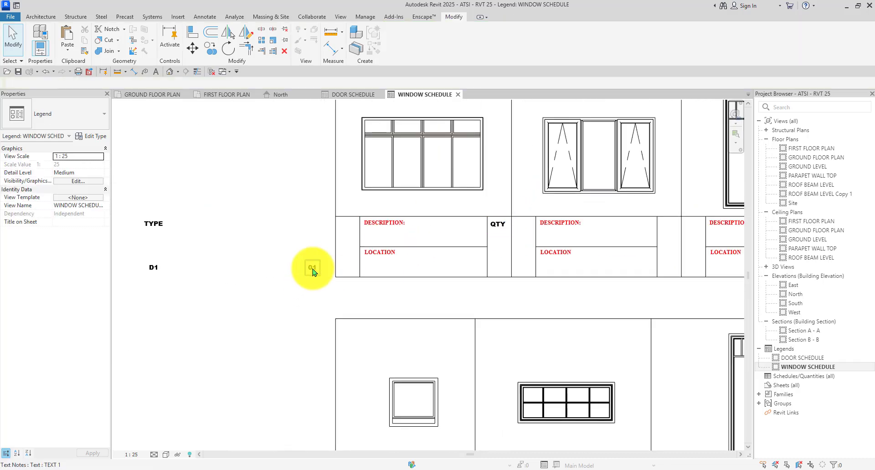
{"action": "scroll", "coordinate": [313, 270], "scroll_direction": "up", "scroll_amount": 2}
Start copying the 01 quantity label, then cancel and clear the selection.
{"action": "left_click", "coordinate": [313, 270]}
{"action": "left_click", "coordinate": [211, 48]}
{"action": "scroll", "coordinate": [345, 264], "scroll_direction": "up", "scroll_amount": 2}
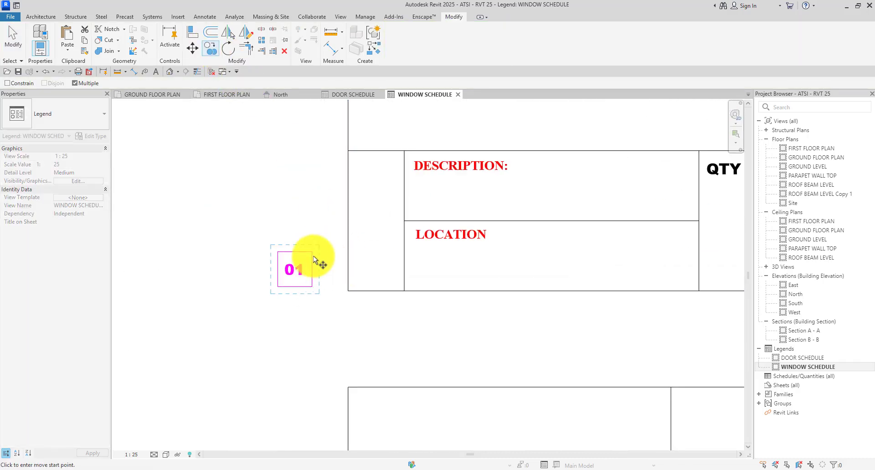
{"action": "left_click", "coordinate": [279, 248]}
{"action": "scroll", "coordinate": [453, 242], "scroll_direction": "down", "scroll_amount": 2}
{"action": "scroll", "coordinate": [490, 257], "scroll_direction": "up", "scroll_amount": 3}
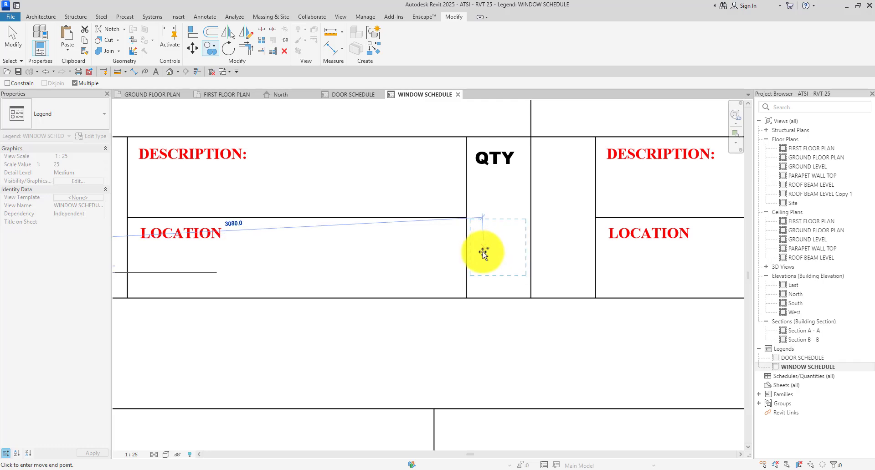
{"action": "scroll", "coordinate": [483, 255], "scroll_direction": "down", "scroll_amount": 3}
{"action": "key", "text": "Escape"}
{"action": "scroll", "coordinate": [324, 258], "scroll_direction": "down", "scroll_amount": 2}
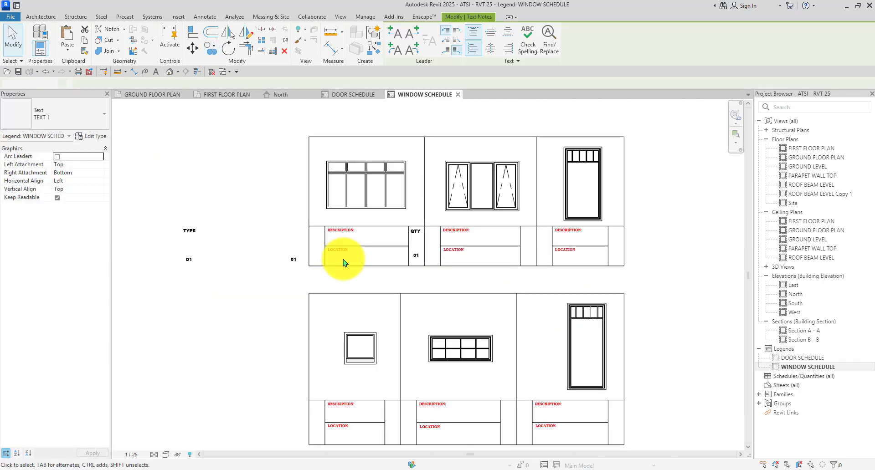
{"action": "key", "text": "Escape"}
{"action": "scroll", "coordinate": [256, 265], "scroll_direction": "up", "scroll_amount": 3}
{"action": "left_click", "coordinate": [306, 287]}
{"action": "key", "text": "Escape"}
{"action": "scroll", "coordinate": [250, 275], "scroll_direction": "down", "scroll_amount": 2}
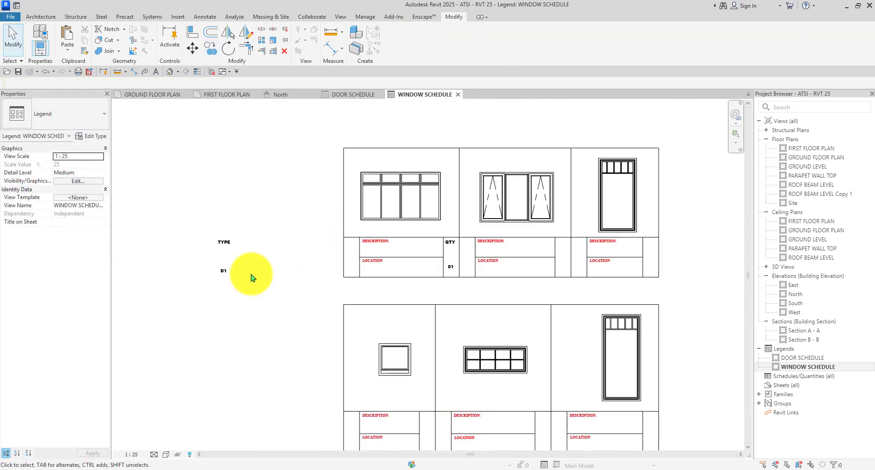
{"action": "scroll", "coordinate": [238, 240], "scroll_direction": "up", "scroll_amount": 3}
Move the TYPE heading into the header cell beside DESCRIPTION.
{"action": "left_click", "coordinate": [226, 236]}
{"action": "left_click_drag", "start_coordinate": [222, 232], "coordinate": [477, 234]}
{"action": "scroll", "coordinate": [495, 236], "scroll_direction": "up", "scroll_amount": 5}
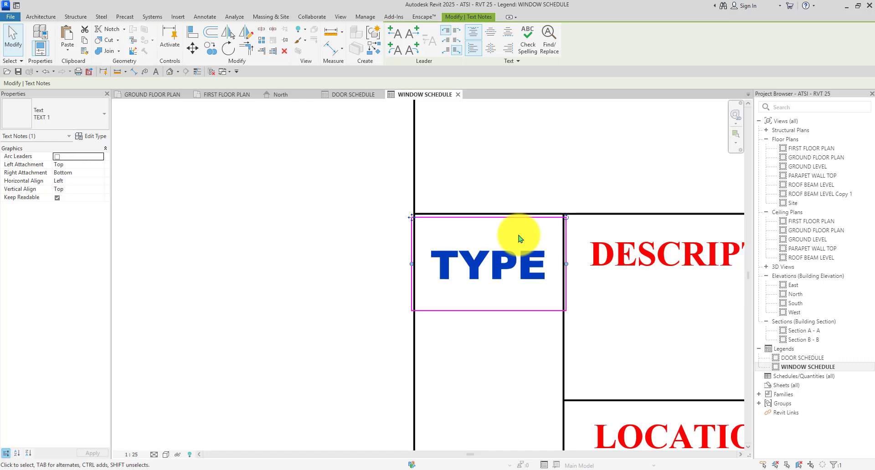
{"action": "scroll", "coordinate": [519, 238], "scroll_direction": "down", "scroll_amount": 4}
{"action": "key", "text": "Escape"}
Ctrl-drag a copy of the D1 mark into the cell under TYPE.
{"action": "left_click", "coordinate": [251, 299]}
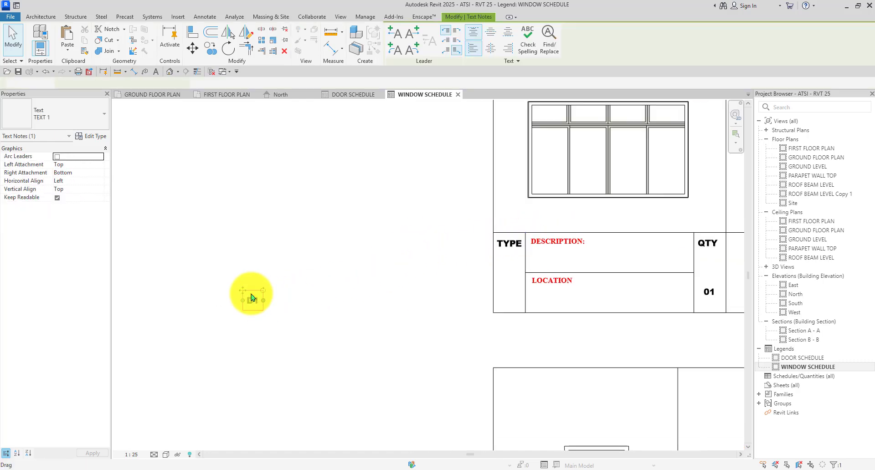
{"action": "scroll", "coordinate": [251, 299], "scroll_direction": "up", "scroll_amount": 3}
{"action": "left_click_drag", "start_coordinate": [236, 289], "coordinate": [637, 301], "text": "ctrl"}
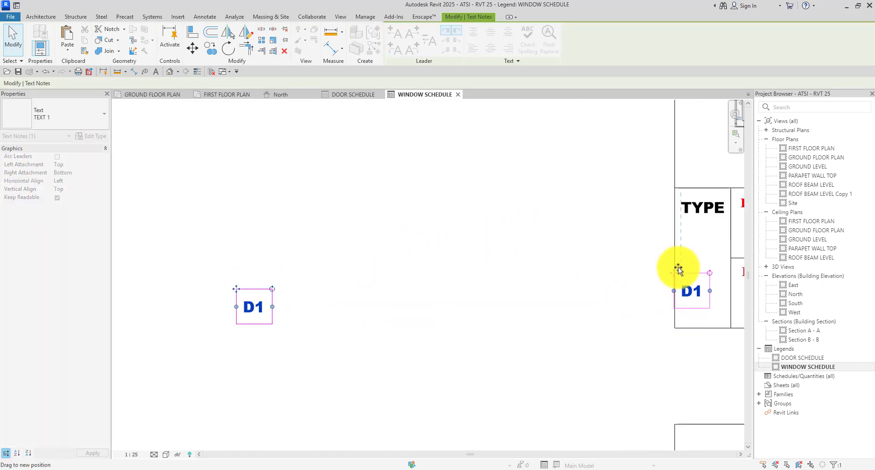
{"action": "left_click_drag", "start_coordinate": [686, 268], "coordinate": [686, 269], "text": "ctrl"}
{"action": "scroll", "coordinate": [426, 281], "scroll_direction": "down", "scroll_amount": 3}
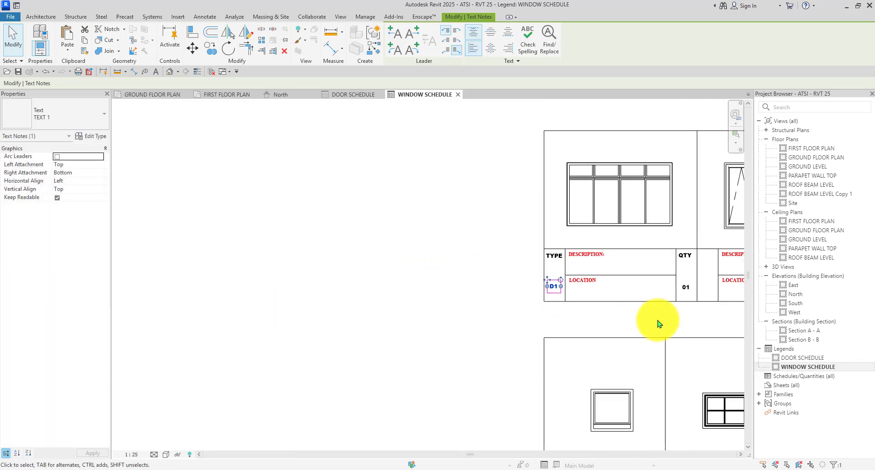
{"action": "scroll", "coordinate": [600, 305], "scroll_direction": "up", "scroll_amount": 3}
{"action": "scroll", "coordinate": [380, 314], "scroll_direction": "down", "scroll_amount": 2}
{"action": "scroll", "coordinate": [445, 302], "scroll_direction": "up", "scroll_amount": 4}
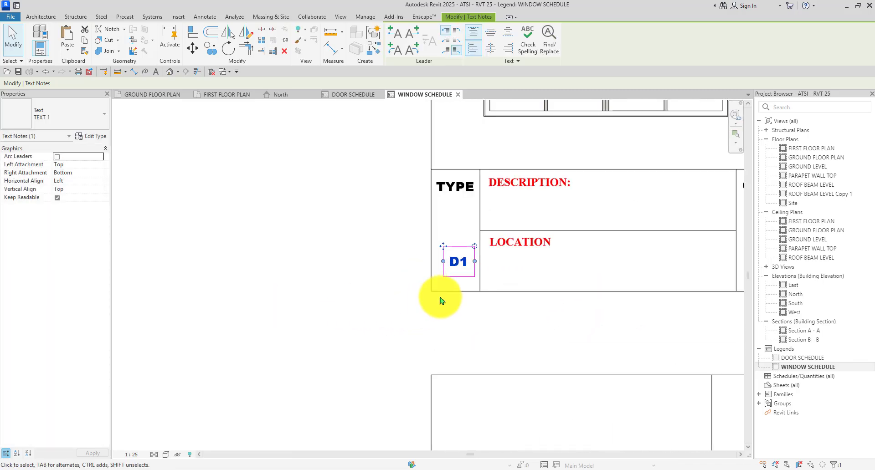
{"action": "left_click", "coordinate": [415, 327]}
{"action": "scroll", "coordinate": [371, 273], "scroll_direction": "down", "scroll_amount": 3}
{"action": "scroll", "coordinate": [364, 319], "scroll_direction": "up", "scroll_amount": 4}
Edit the copied D1 mark so it reads W1.
{"action": "left_click", "coordinate": [347, 285]}
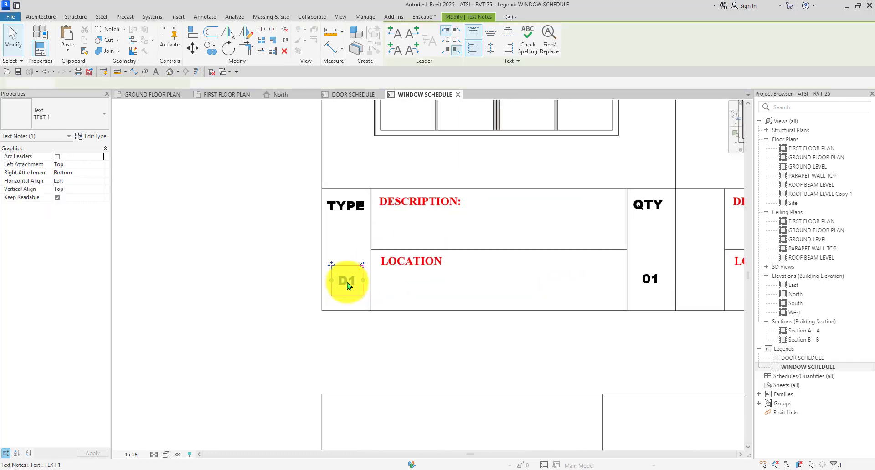
{"action": "scroll", "coordinate": [347, 286], "scroll_direction": "up", "scroll_amount": 3}
{"action": "double_click", "coordinate": [348, 286]}
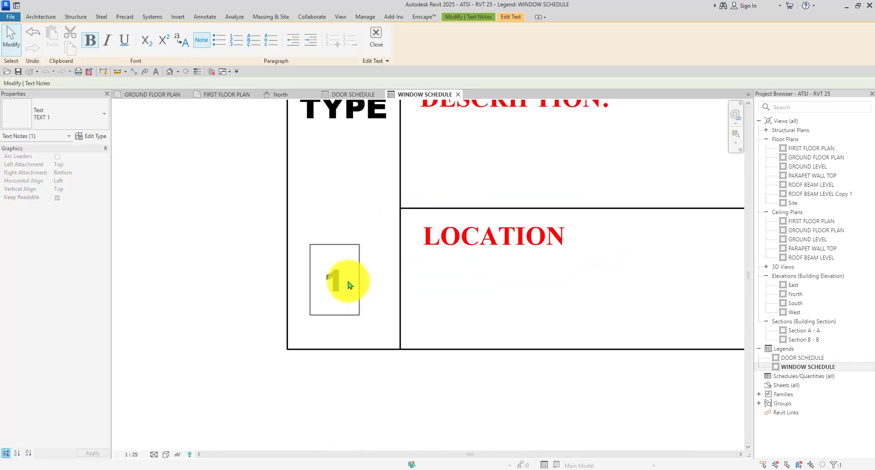
{"action": "type", "text": "W"}
{"action": "scroll", "coordinate": [242, 285], "scroll_direction": "down", "scroll_amount": 3}
{"action": "key", "text": "Escape"}
{"action": "scroll", "coordinate": [287, 250], "scroll_direction": "up", "scroll_amount": 3}
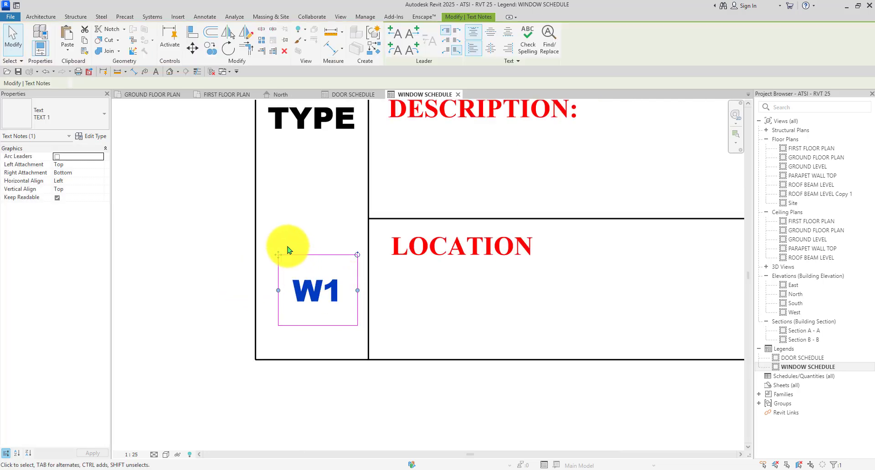
{"action": "scroll", "coordinate": [314, 281], "scroll_direction": "down", "scroll_amount": 2}
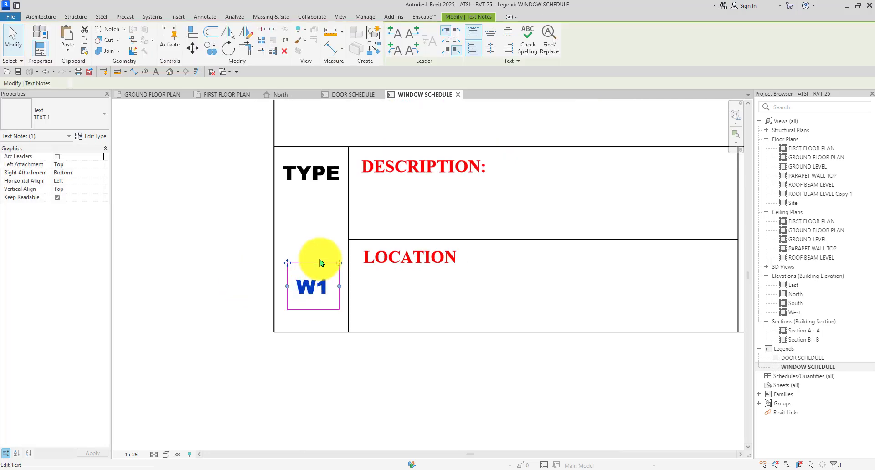
Copy the W1 mark into three other windows' TYPE cells.
{"action": "left_click", "coordinate": [217, 48]}
{"action": "scroll", "coordinate": [326, 255], "scroll_direction": "up", "scroll_amount": 1}
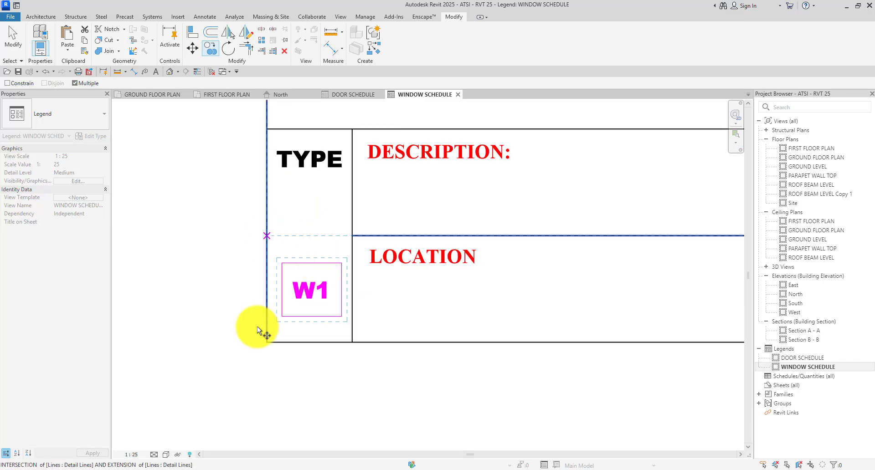
{"action": "left_click", "coordinate": [267, 342]}
{"action": "scroll", "coordinate": [313, 244], "scroll_direction": "down", "scroll_amount": 2}
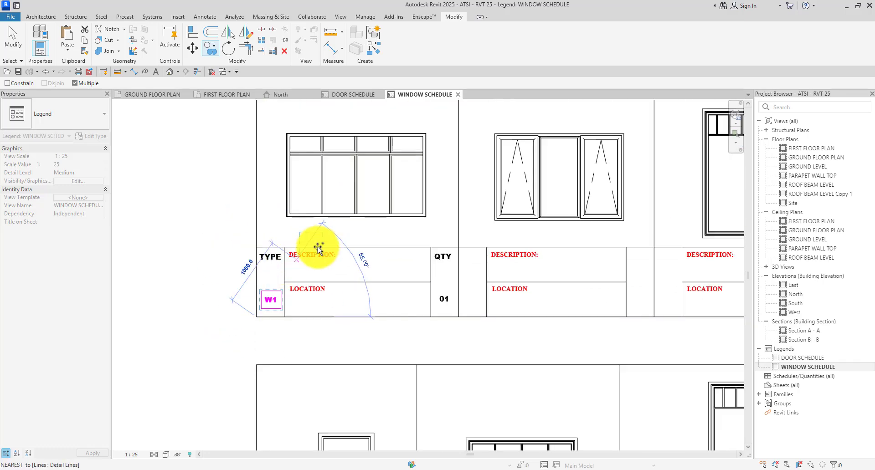
{"action": "scroll", "coordinate": [488, 316], "scroll_direction": "up", "scroll_amount": 2}
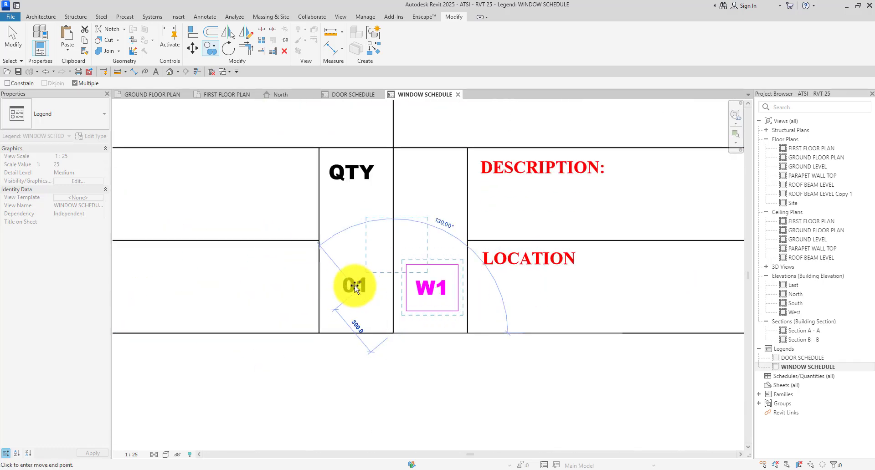
{"action": "scroll", "coordinate": [356, 274], "scroll_direction": "down", "scroll_amount": 3}
{"action": "scroll", "coordinate": [498, 295], "scroll_direction": "up", "scroll_amount": 1}
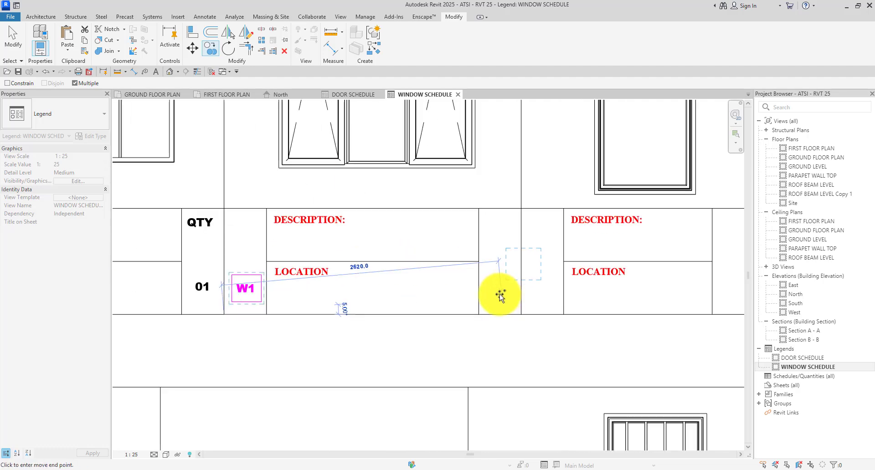
{"action": "left_click", "coordinate": [523, 314]}
{"action": "scroll", "coordinate": [531, 254], "scroll_direction": "down", "scroll_amount": 3}
{"action": "scroll", "coordinate": [391, 371], "scroll_direction": "up", "scroll_amount": 3}
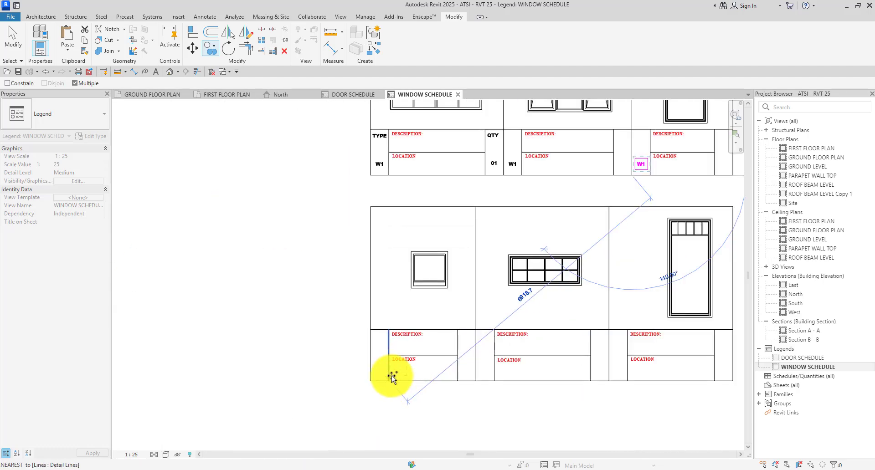
{"action": "left_click", "coordinate": [355, 385]}
{"action": "scroll", "coordinate": [282, 270], "scroll_direction": "down", "scroll_amount": 3}
{"action": "scroll", "coordinate": [422, 306], "scroll_direction": "up", "scroll_amount": 4}
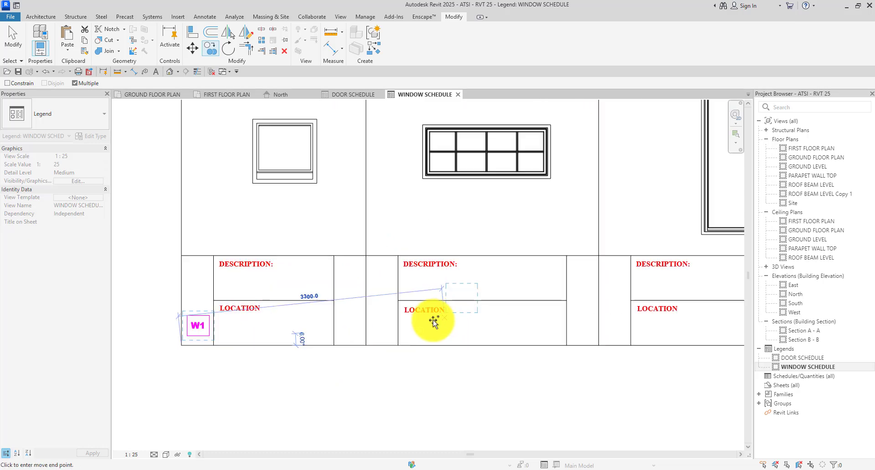
{"action": "scroll", "coordinate": [314, 315], "scroll_direction": "down", "scroll_amount": 4}
{"action": "scroll", "coordinate": [513, 335], "scroll_direction": "up", "scroll_amount": 5}
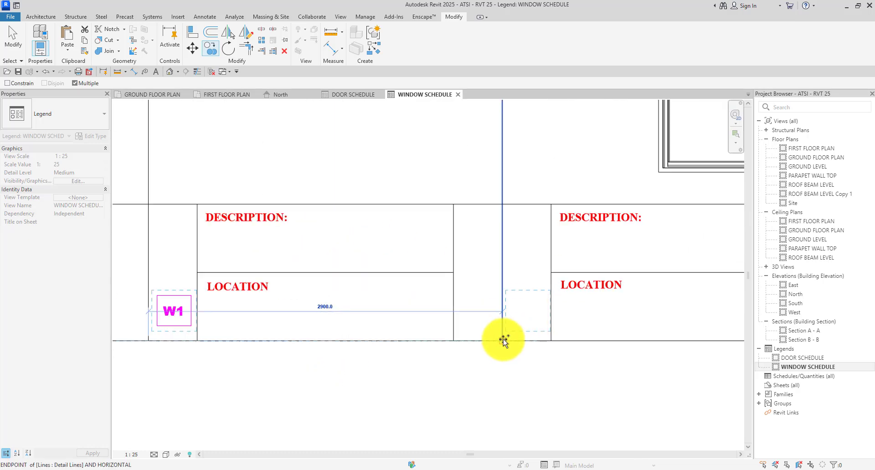
{"action": "left_click", "coordinate": [502, 340]}
Renumber three copied W1 marks in the legend to W6, W5 and W4.
{"action": "key", "text": "Escape"}
{"action": "key", "text": "Escape"}
{"action": "scroll", "coordinate": [542, 315], "scroll_direction": "up", "scroll_amount": 4}
{"action": "double_click", "coordinate": [532, 313]}
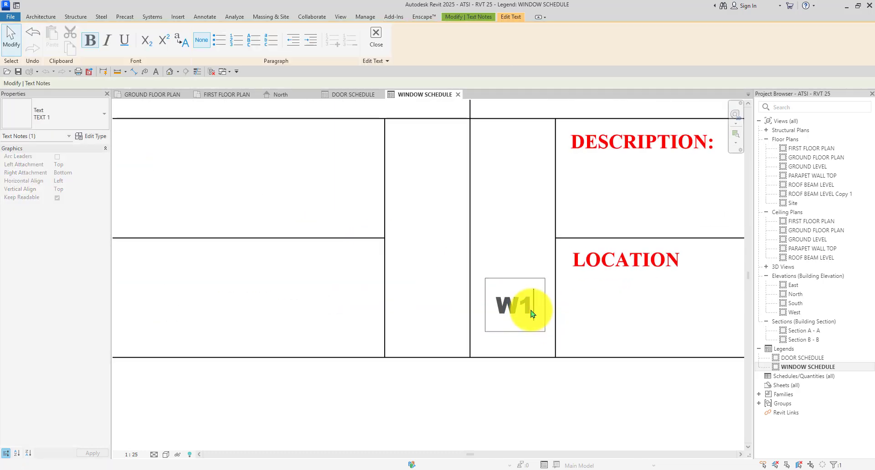
{"action": "type", "text": "6"}
{"action": "scroll", "coordinate": [531, 310], "scroll_direction": "down", "scroll_amount": 6}
{"action": "left_click", "coordinate": [541, 390]}
{"action": "scroll", "coordinate": [255, 319], "scroll_direction": "up", "scroll_amount": 5}
{"action": "double_click", "coordinate": [267, 297]}
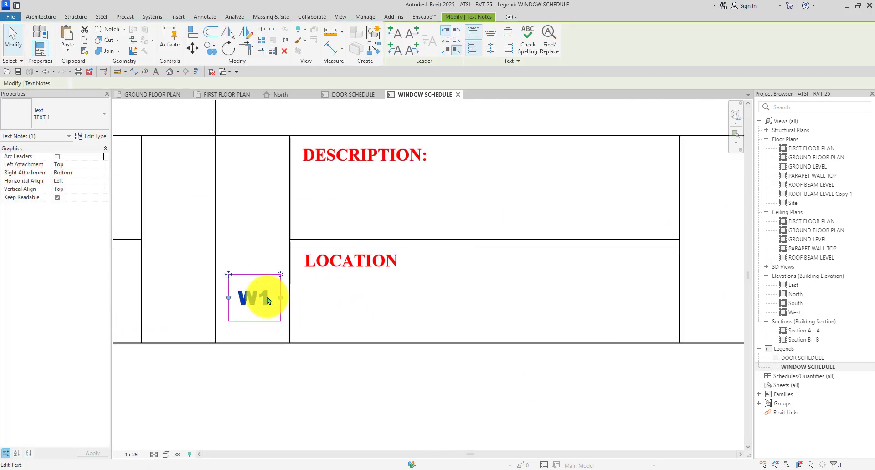
{"action": "type", "text": "5"}
{"action": "scroll", "coordinate": [416, 381], "scroll_direction": "down", "scroll_amount": 5}
{"action": "left_click", "coordinate": [283, 381]}
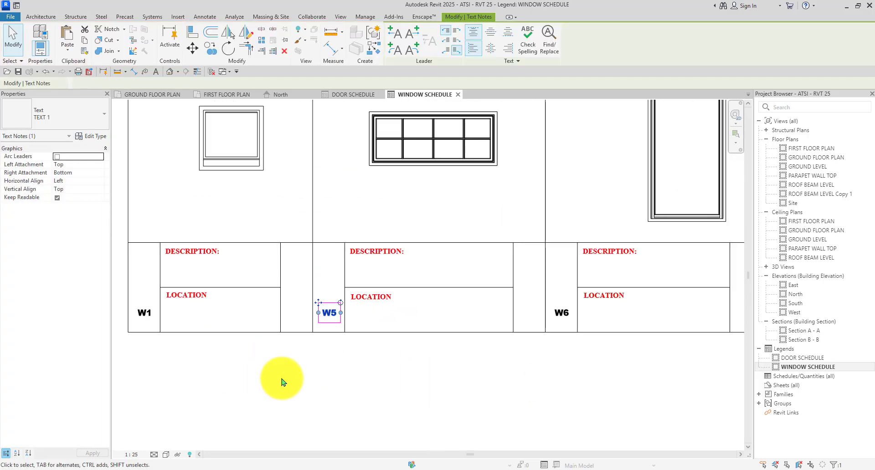
{"action": "scroll", "coordinate": [225, 316], "scroll_direction": "up", "scroll_amount": 5}
{"action": "scroll", "coordinate": [305, 306], "scroll_direction": "up", "scroll_amount": 2}
{"action": "double_click", "coordinate": [293, 314]}
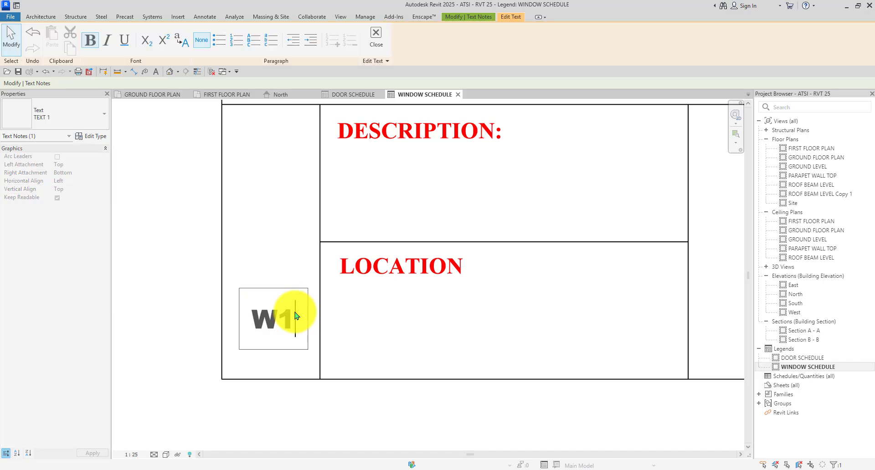
{"action": "type", "text": "4"}
{"action": "scroll", "coordinate": [295, 315], "scroll_direction": "down", "scroll_amount": 2}
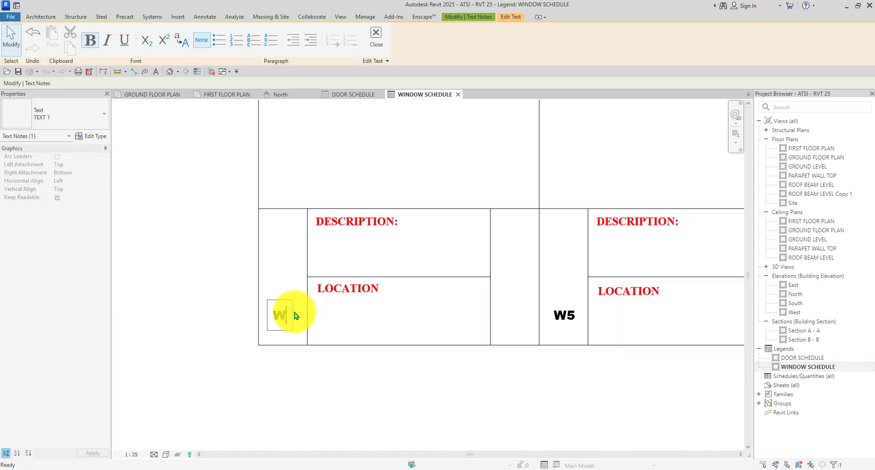
{"action": "scroll", "coordinate": [292, 315], "scroll_direction": "down", "scroll_amount": 3}
{"action": "left_click", "coordinate": [298, 367]}
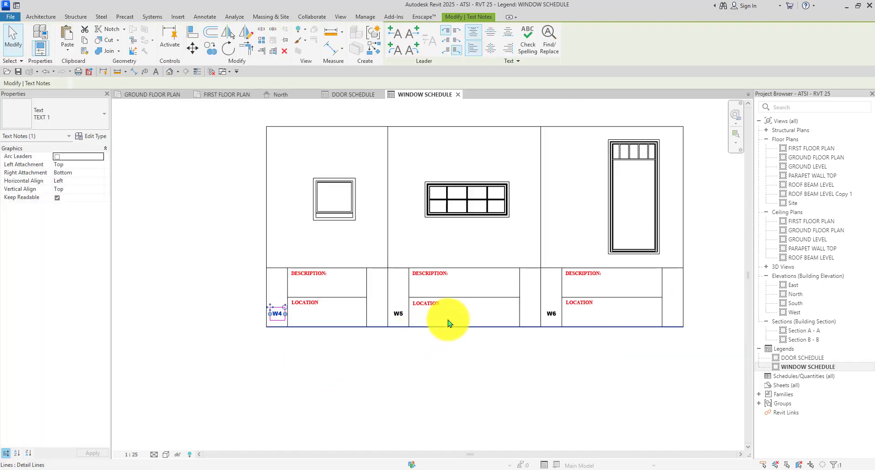
{"action": "scroll", "coordinate": [411, 283], "scroll_direction": "down", "scroll_amount": 2}
{"action": "left_click", "coordinate": [660, 209]}
Renumber the upper third-column and middle W1 copies to W3 and W2.
{"action": "scroll", "coordinate": [559, 137], "scroll_direction": "up", "scroll_amount": 3}
{"action": "left_click", "coordinate": [511, 172]}
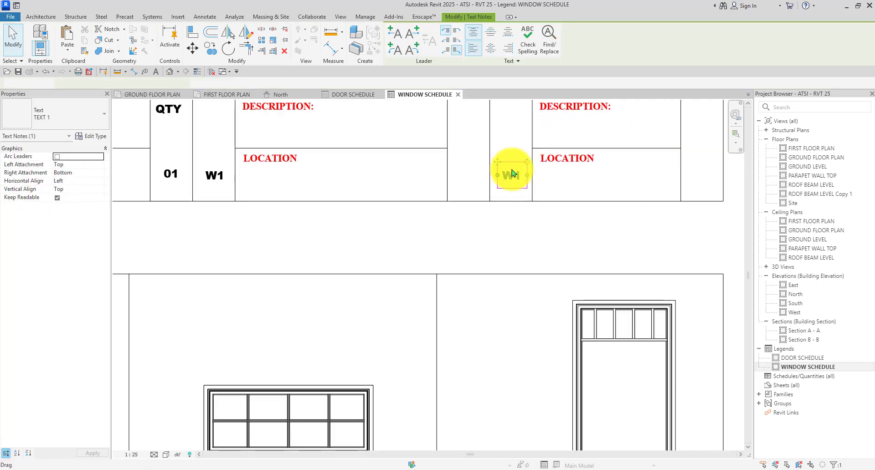
{"action": "scroll", "coordinate": [511, 171], "scroll_direction": "up", "scroll_amount": 2}
{"action": "left_click", "coordinate": [526, 172]}
{"action": "type", "text": "3"}
{"action": "scroll", "coordinate": [523, 177], "scroll_direction": "down", "scroll_amount": 3}
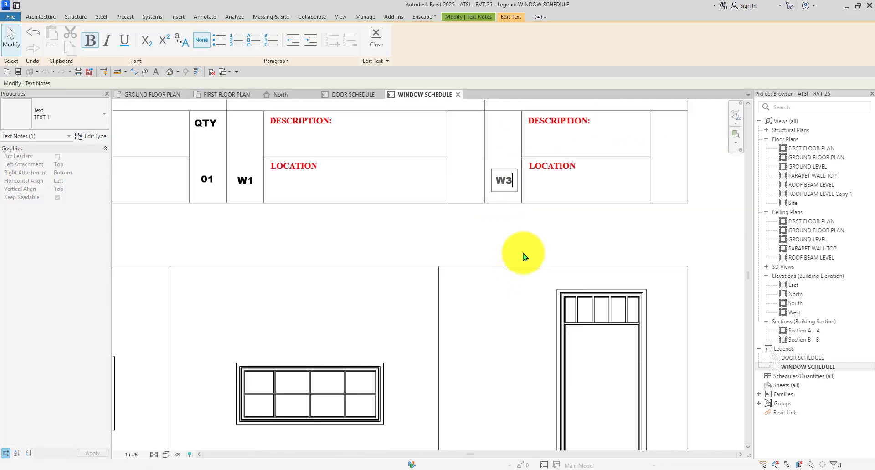
{"action": "left_click", "coordinate": [535, 232]}
{"action": "scroll", "coordinate": [210, 193], "scroll_direction": "up", "scroll_amount": 3}
{"action": "left_click", "coordinate": [303, 170]}
{"action": "left_click", "coordinate": [303, 173]}
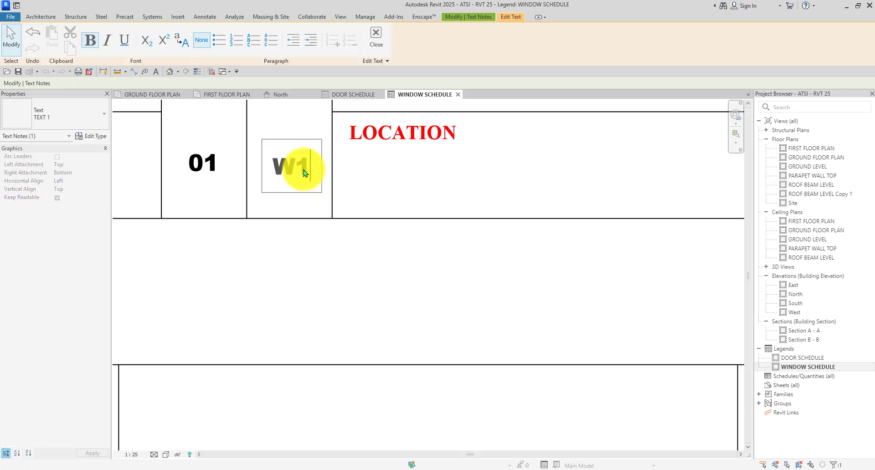
{"action": "type", "text": "2"}
{"action": "scroll", "coordinate": [308, 195], "scroll_direction": "down", "scroll_amount": 2}
{"action": "left_click", "coordinate": [357, 242]}
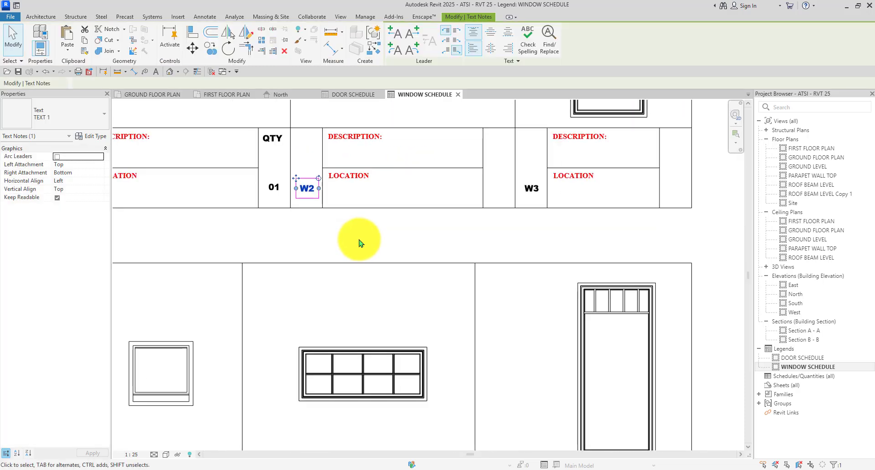
{"action": "scroll", "coordinate": [357, 242], "scroll_direction": "down", "scroll_amount": 3}
{"action": "scroll", "coordinate": [181, 170], "scroll_direction": "up", "scroll_amount": 2}
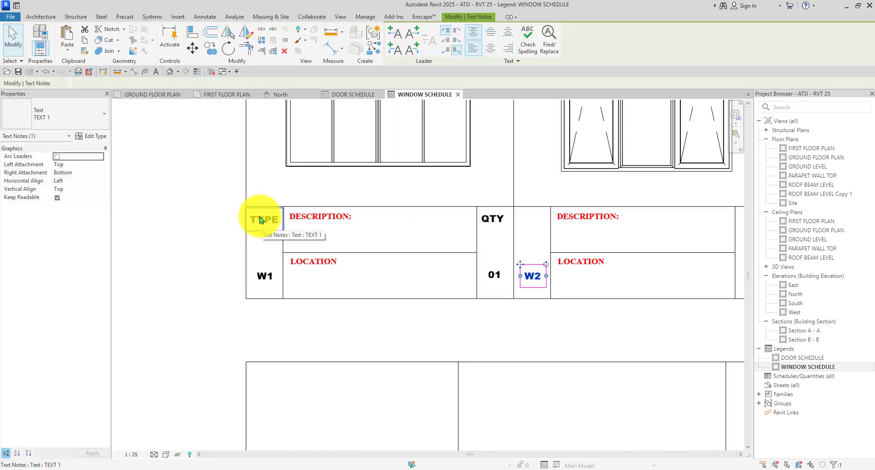
Copy the TYPE heading into the WW2, W4, W5 and W6 window tables.
{"action": "left_click", "coordinate": [260, 219], "text": "ctrl"}
{"action": "left_click", "coordinate": [213, 52]}
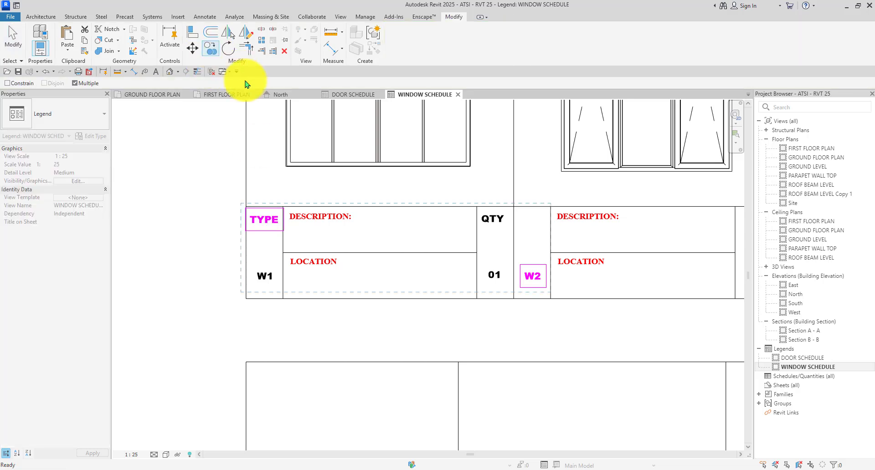
{"action": "scroll", "coordinate": [245, 203], "scroll_direction": "up", "scroll_amount": 5}
{"action": "left_click", "coordinate": [246, 208]}
{"action": "scroll", "coordinate": [184, 169], "scroll_direction": "down", "scroll_amount": 8}
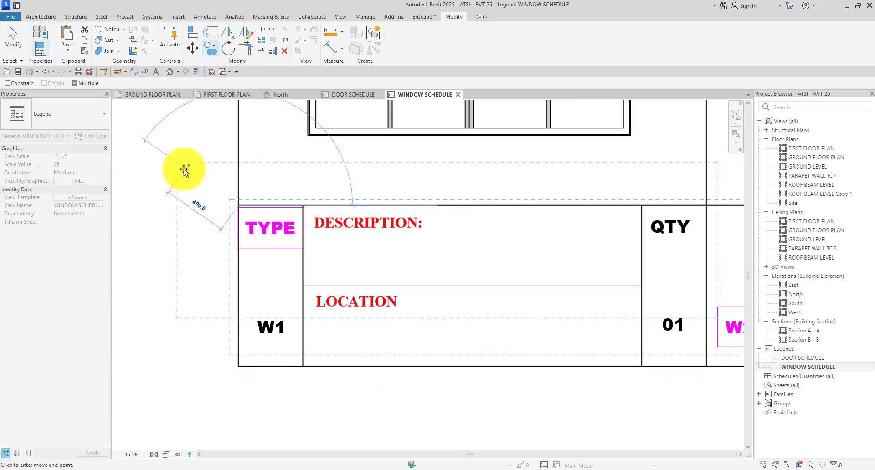
{"action": "scroll", "coordinate": [355, 179], "scroll_direction": "up", "scroll_amount": 5}
{"action": "scroll", "coordinate": [453, 146], "scroll_direction": "down", "scroll_amount": 4}
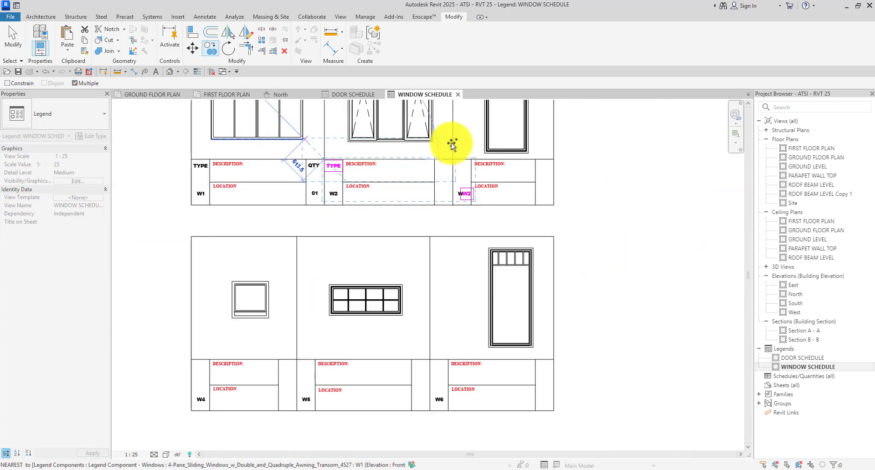
{"action": "scroll", "coordinate": [396, 173], "scroll_direction": "up", "scroll_amount": 4}
{"action": "left_click", "coordinate": [395, 179]}
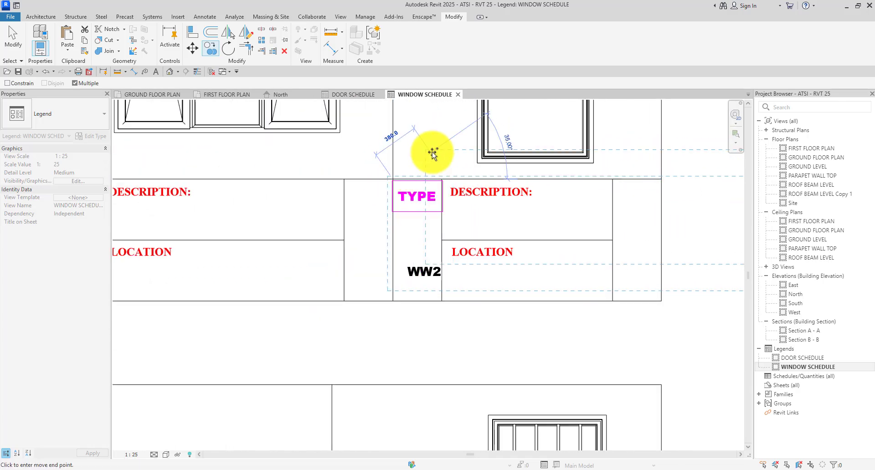
{"action": "scroll", "coordinate": [459, 189], "scroll_direction": "down", "scroll_amount": 4}
{"action": "scroll", "coordinate": [220, 289], "scroll_direction": "up", "scroll_amount": 5}
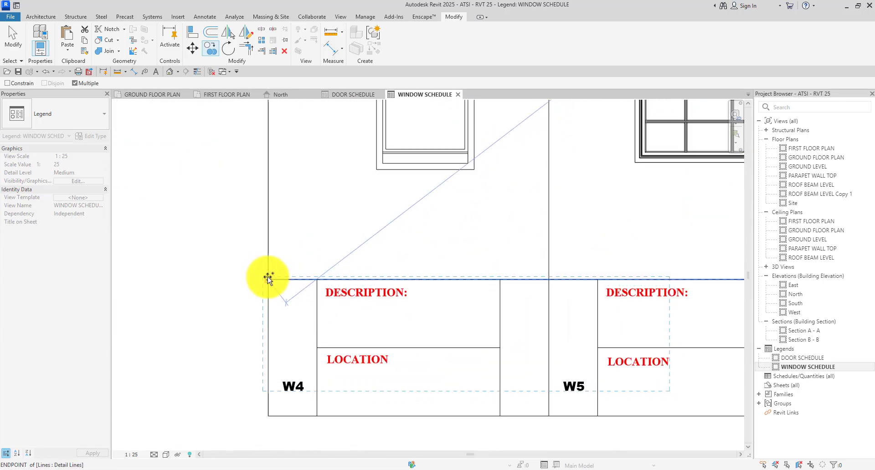
{"action": "left_click", "coordinate": [268, 278]}
{"action": "scroll", "coordinate": [269, 278], "scroll_direction": "down", "scroll_amount": 4}
{"action": "scroll", "coordinate": [393, 253], "scroll_direction": "up", "scroll_amount": 4}
{"action": "left_click", "coordinate": [394, 274]}
{"action": "scroll", "coordinate": [394, 273], "scroll_direction": "down", "scroll_amount": 4}
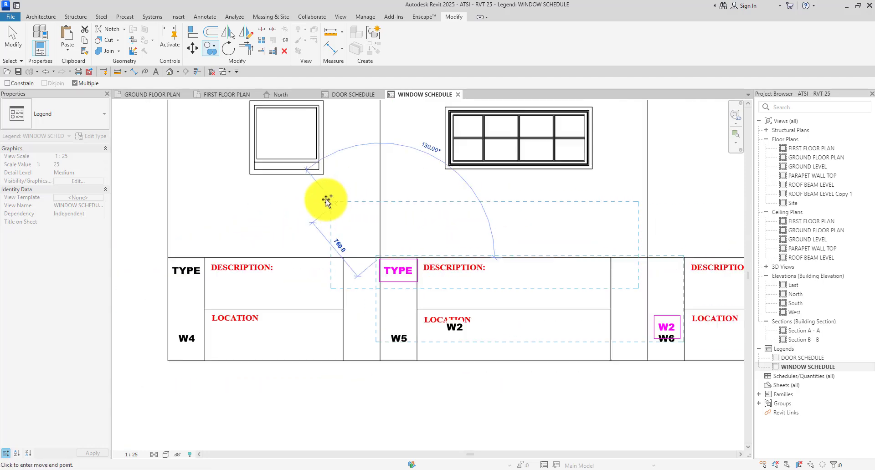
{"action": "scroll", "coordinate": [463, 244], "scroll_direction": "up", "scroll_amount": 4}
{"action": "left_click", "coordinate": [458, 244]}
{"action": "scroll", "coordinate": [510, 239], "scroll_direction": "down", "scroll_amount": 4}
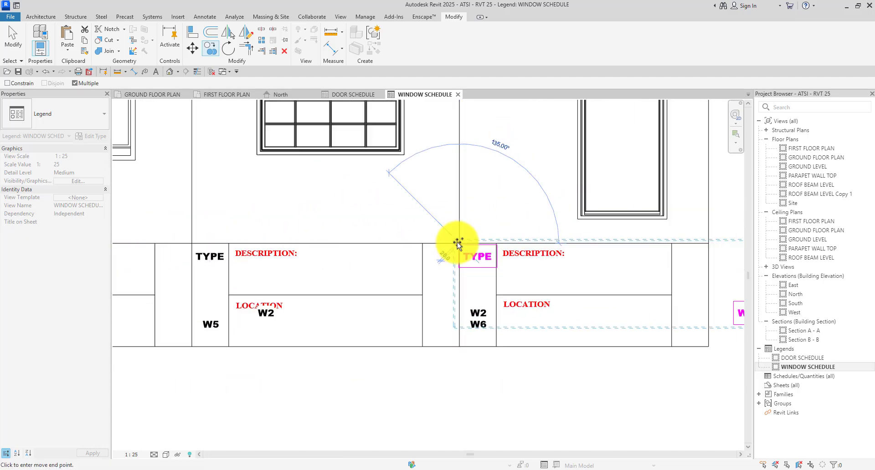
{"action": "key", "text": "Escape"}
Delete the stray duplicate W2 labels beside the table and in the W5 and W6 cells.
{"action": "scroll", "coordinate": [569, 314], "scroll_direction": "down", "scroll_amount": 2}
{"action": "scroll", "coordinate": [569, 313], "scroll_direction": "up", "scroll_amount": 2}
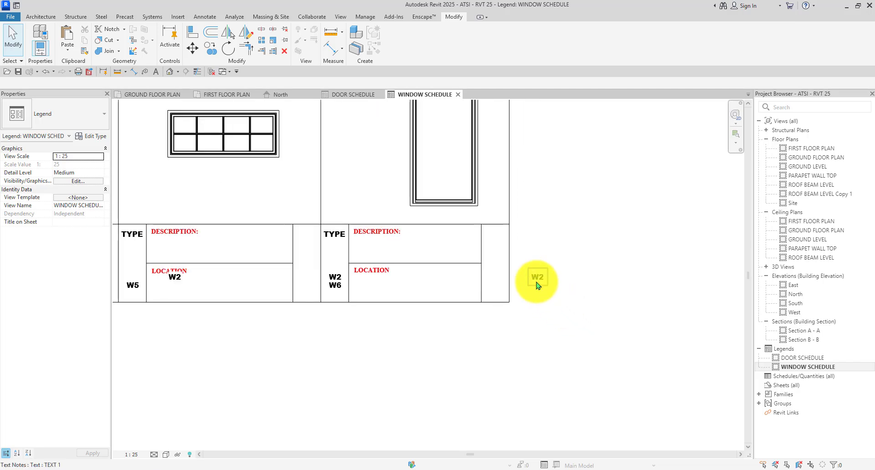
{"action": "left_click", "coordinate": [536, 285]}
{"action": "key", "text": "Delete"}
{"action": "scroll", "coordinate": [553, 155], "scroll_direction": "down", "scroll_amount": 3}
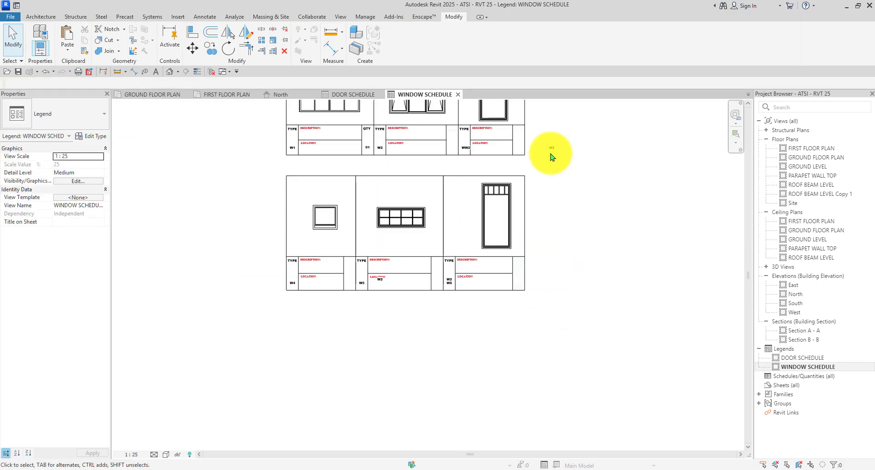
{"action": "scroll", "coordinate": [564, 236], "scroll_direction": "up", "scroll_amount": 3}
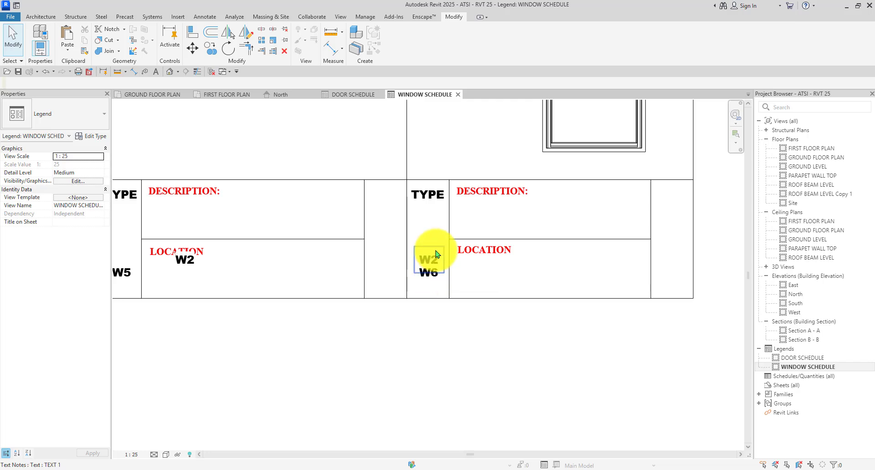
{"action": "left_click", "coordinate": [436, 254]}
{"action": "scroll", "coordinate": [436, 254], "scroll_direction": "down", "scroll_amount": 3}
{"action": "scroll", "coordinate": [303, 260], "scroll_direction": "up", "scroll_amount": 3}
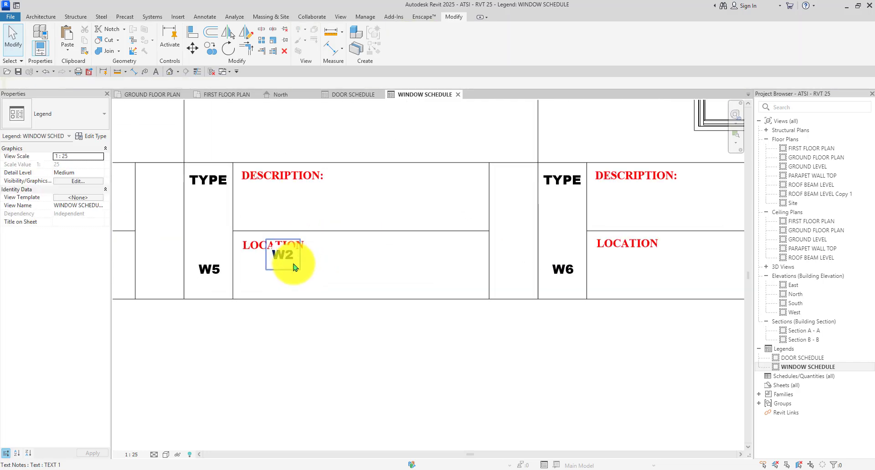
{"action": "left_click", "coordinate": [293, 267]}
{"action": "key", "text": "Delete"}
Select the QTY heading in the W1 table.
{"action": "scroll", "coordinate": [293, 267], "scroll_direction": "down", "scroll_amount": 3}
{"action": "scroll", "coordinate": [315, 265], "scroll_direction": "down", "scroll_amount": 4}
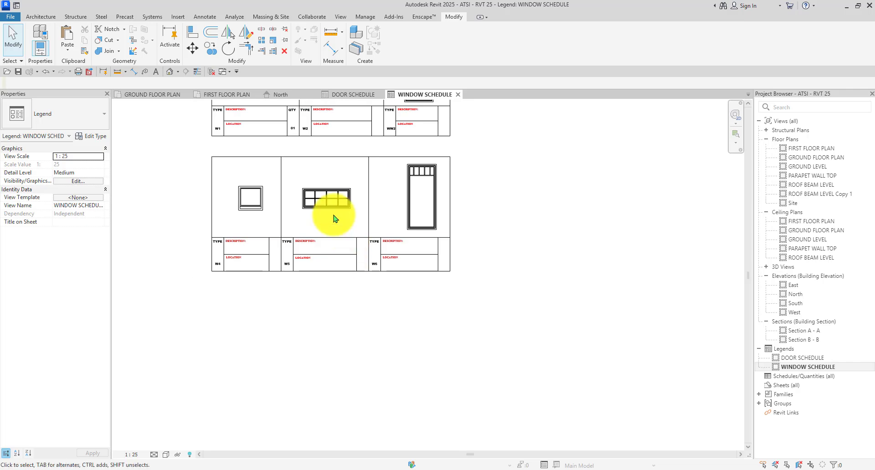
{"action": "scroll", "coordinate": [284, 194], "scroll_direction": "up", "scroll_amount": 1}
{"action": "scroll", "coordinate": [182, 257], "scroll_direction": "up", "scroll_amount": 4}
{"action": "scroll", "coordinate": [242, 294], "scroll_direction": "down", "scroll_amount": 2}
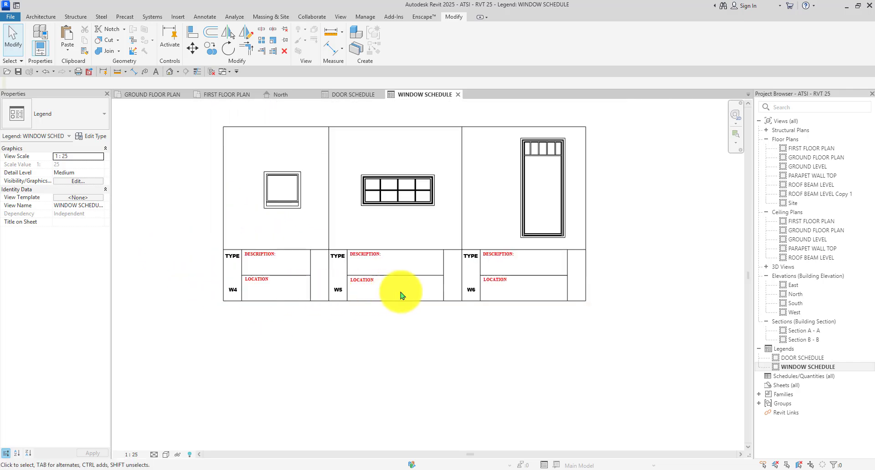
{"action": "scroll", "coordinate": [474, 290], "scroll_direction": "down", "scroll_amount": 2}
{"action": "scroll", "coordinate": [387, 120], "scroll_direction": "up", "scroll_amount": 6}
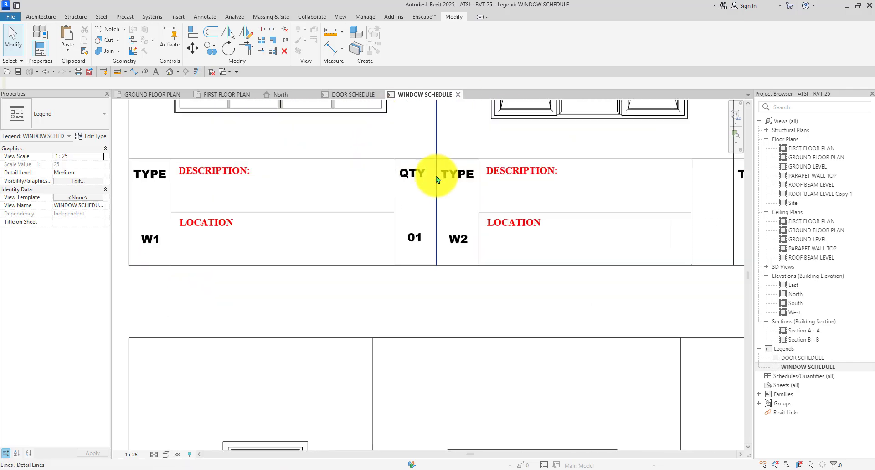
{"action": "left_click", "coordinate": [415, 175]}
Copy the QTY heading into the W2 and W4 window tables.
{"action": "left_click", "coordinate": [210, 48]}
{"action": "scroll", "coordinate": [368, 157], "scroll_direction": "up", "scroll_amount": 1}
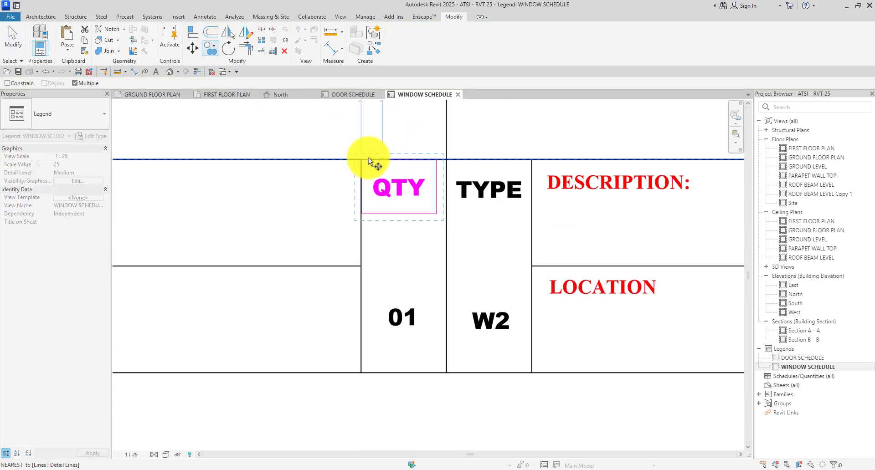
{"action": "left_click", "coordinate": [363, 160]}
{"action": "scroll", "coordinate": [319, 166], "scroll_direction": "down", "scroll_amount": 4}
{"action": "scroll", "coordinate": [456, 164], "scroll_direction": "up", "scroll_amount": 2}
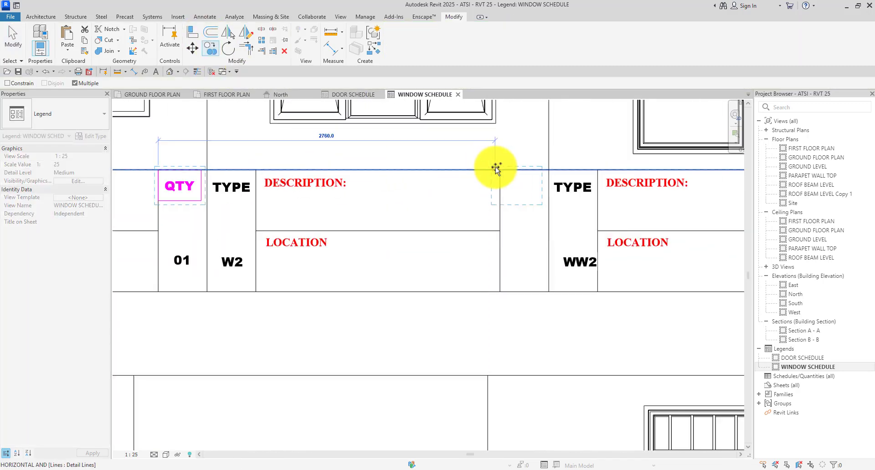
{"action": "scroll", "coordinate": [331, 171], "scroll_direction": "down", "scroll_amount": 3}
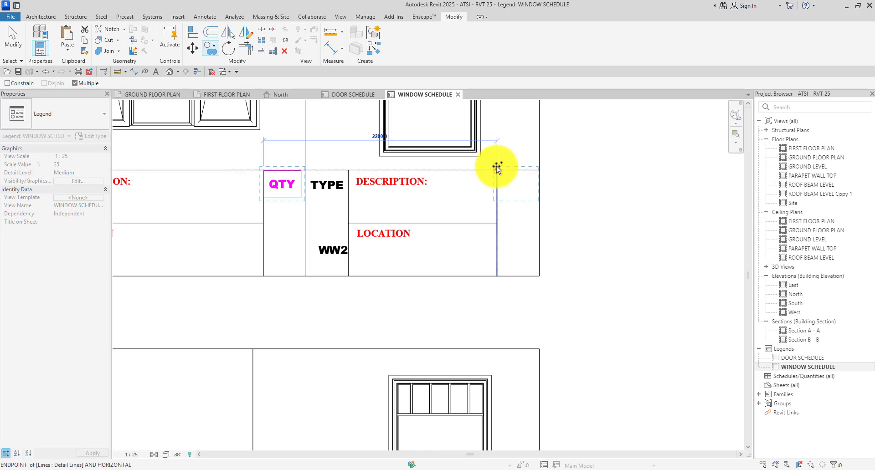
{"action": "left_click", "coordinate": [497, 167]}
{"action": "scroll", "coordinate": [500, 160], "scroll_direction": "down", "scroll_amount": 7}
{"action": "scroll", "coordinate": [503, 343], "scroll_direction": "up", "scroll_amount": 6}
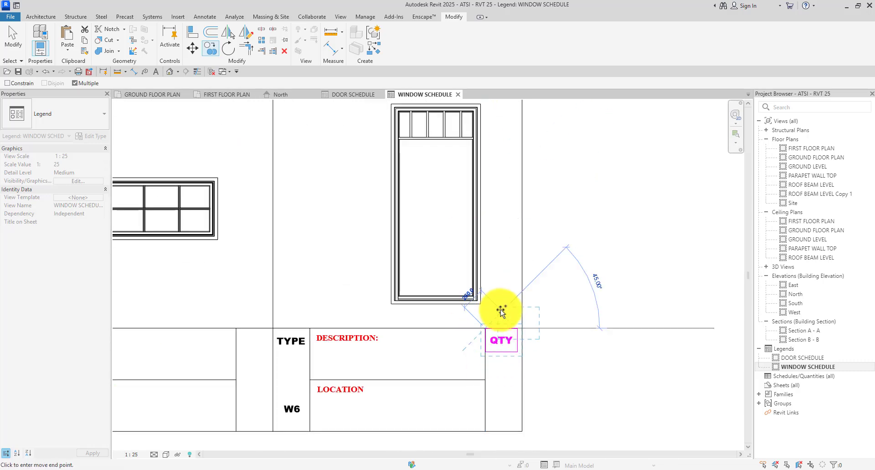
{"action": "scroll", "coordinate": [500, 311], "scroll_direction": "down", "scroll_amount": 4}
{"action": "scroll", "coordinate": [377, 332], "scroll_direction": "up", "scroll_amount": 5}
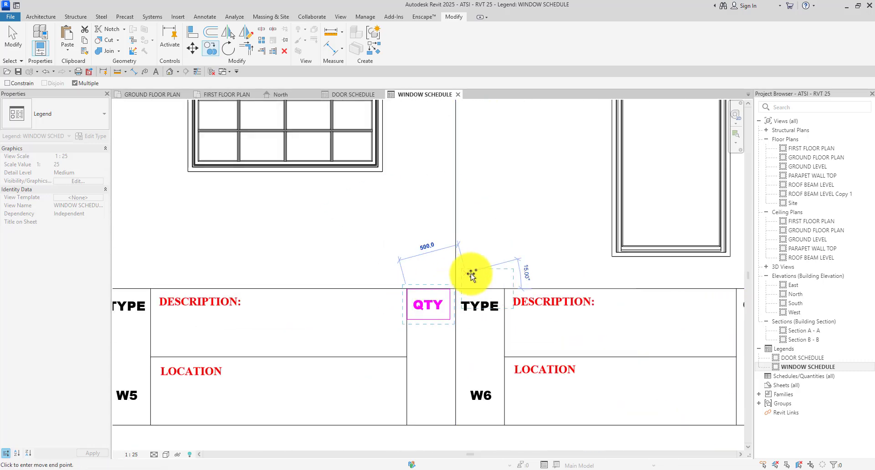
{"action": "scroll", "coordinate": [471, 275], "scroll_direction": "down", "scroll_amount": 4}
{"action": "scroll", "coordinate": [319, 283], "scroll_direction": "up", "scroll_amount": 5}
{"action": "left_click", "coordinate": [311, 274]}
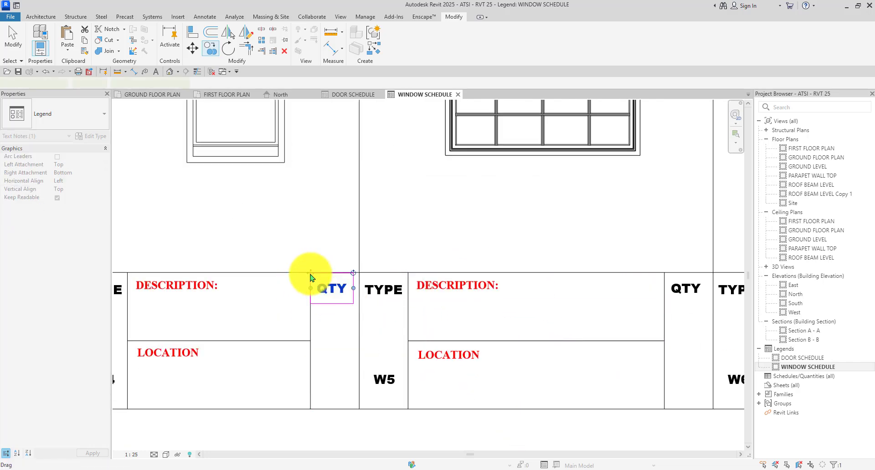
{"action": "key", "text": "Escape"}
{"action": "scroll", "coordinate": [433, 328], "scroll_direction": "down", "scroll_amount": 4}
{"action": "scroll", "coordinate": [336, 307], "scroll_direction": "up", "scroll_amount": 4}
{"action": "scroll", "coordinate": [332, 219], "scroll_direction": "down", "scroll_amount": 3}
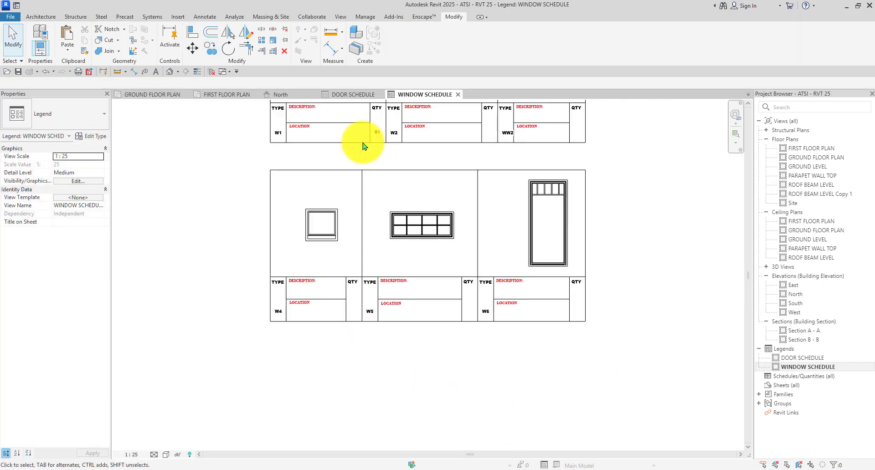
{"action": "scroll", "coordinate": [396, 197], "scroll_direction": "up", "scroll_amount": 5}
{"action": "scroll", "coordinate": [406, 177], "scroll_direction": "down", "scroll_amount": 5}
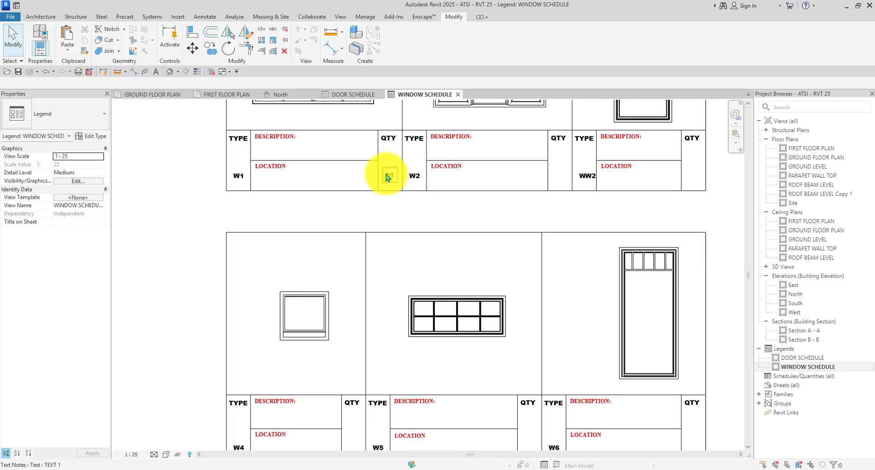
Copy the 01 quantity from the W1 table beneath each QTY heading.
{"action": "left_click", "coordinate": [391, 176]}
{"action": "scroll", "coordinate": [391, 176], "scroll_direction": "up", "scroll_amount": 3}
{"action": "left_click", "coordinate": [213, 54]}
{"action": "scroll", "coordinate": [383, 196], "scroll_direction": "up", "scroll_amount": 2}
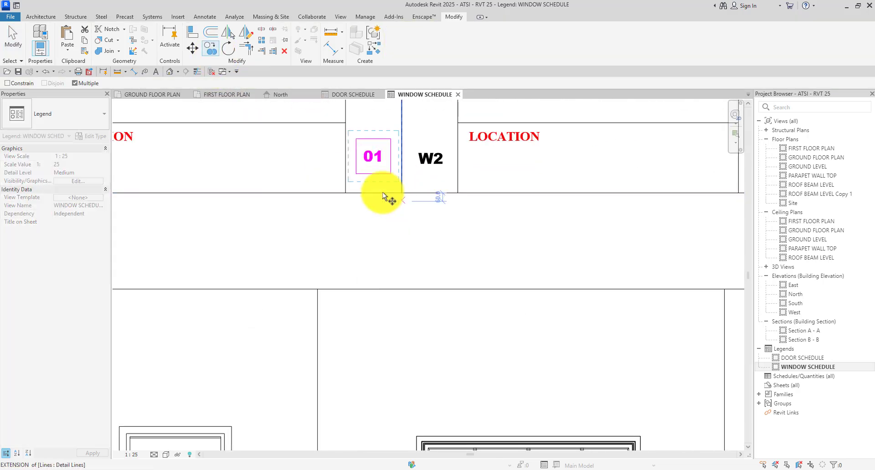
{"action": "left_click", "coordinate": [345, 192]}
{"action": "scroll", "coordinate": [357, 186], "scroll_direction": "down", "scroll_amount": 3}
{"action": "scroll", "coordinate": [514, 188], "scroll_direction": "up", "scroll_amount": 4}
{"action": "scroll", "coordinate": [445, 173], "scroll_direction": "down", "scroll_amount": 1}
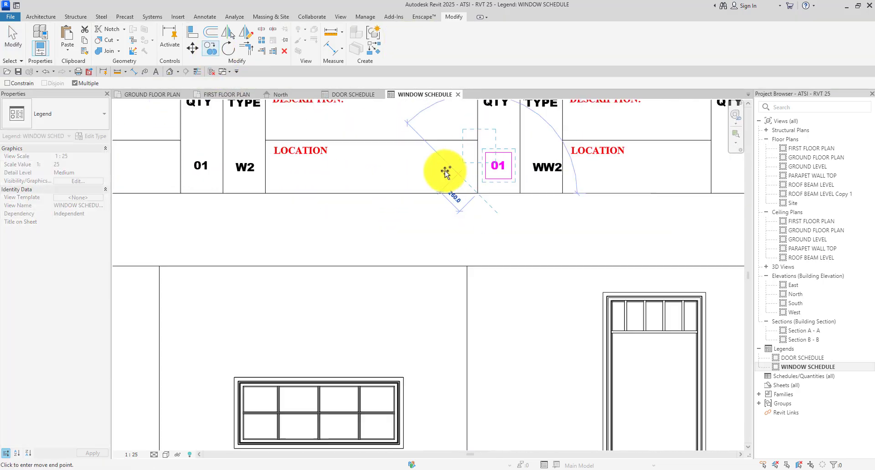
{"action": "scroll", "coordinate": [445, 172], "scroll_direction": "down", "scroll_amount": 4}
{"action": "scroll", "coordinate": [517, 160], "scroll_direction": "up", "scroll_amount": 1}
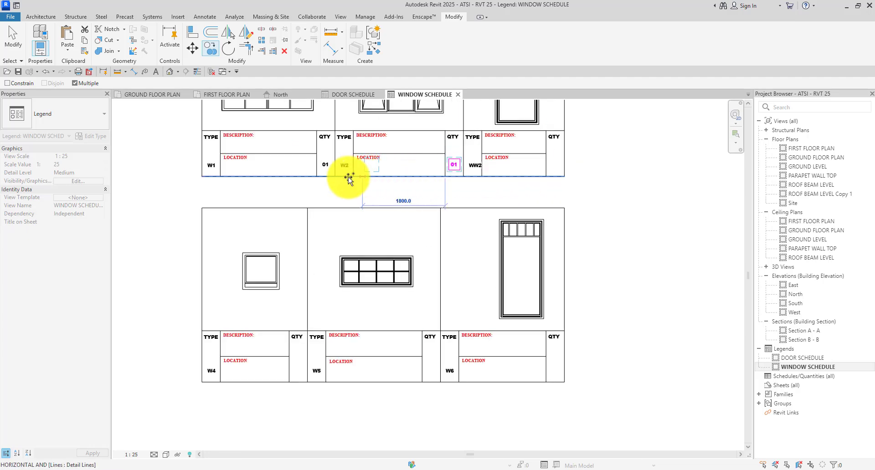
{"action": "scroll", "coordinate": [566, 172], "scroll_direction": "up", "scroll_amount": 4}
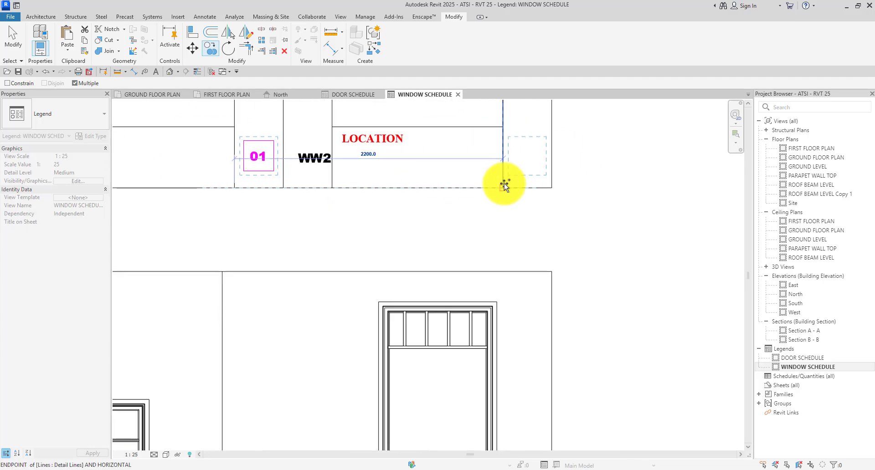
{"action": "scroll", "coordinate": [502, 170], "scroll_direction": "down", "scroll_amount": 4}
{"action": "scroll", "coordinate": [503, 332], "scroll_direction": "up", "scroll_amount": 4}
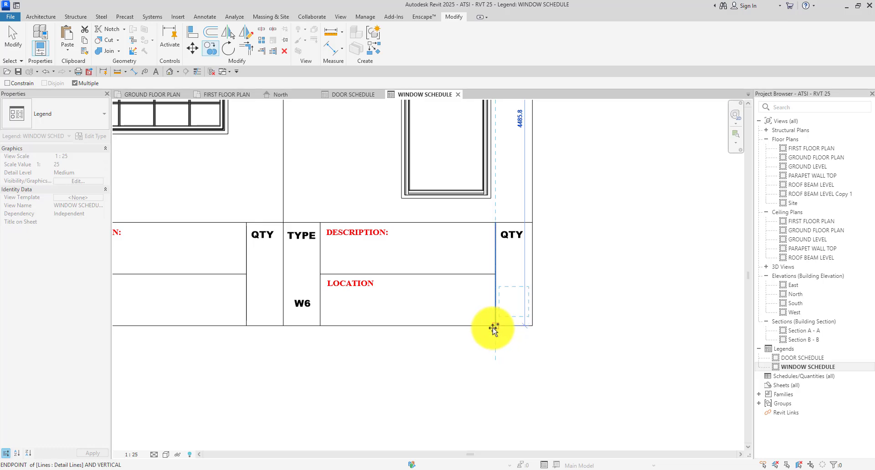
{"action": "scroll", "coordinate": [493, 329], "scroll_direction": "down", "scroll_amount": 4}
{"action": "scroll", "coordinate": [441, 347], "scroll_direction": "up", "scroll_amount": 4}
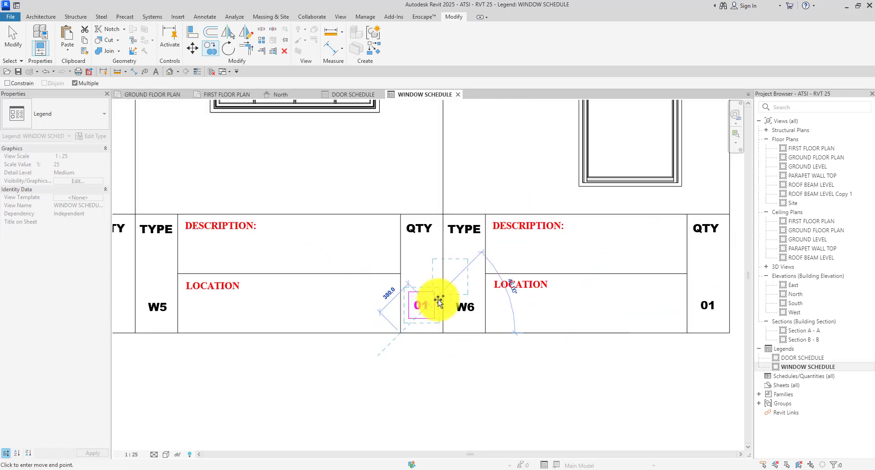
{"action": "scroll", "coordinate": [288, 296], "scroll_direction": "down", "scroll_amount": 4}
{"action": "scroll", "coordinate": [302, 323], "scroll_direction": "up", "scroll_amount": 4}
{"action": "scroll", "coordinate": [388, 330], "scroll_direction": "down", "scroll_amount": 4}
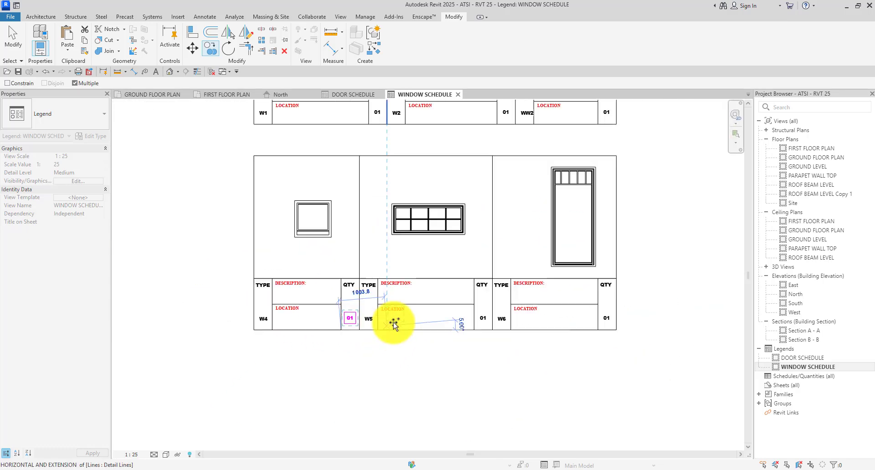
{"action": "key", "text": "Escape"}
{"action": "key", "text": "Escape"}
{"action": "scroll", "coordinate": [417, 317], "scroll_direction": "down", "scroll_amount": 4}
{"action": "scroll", "coordinate": [345, 199], "scroll_direction": "up", "scroll_amount": 5}
{"action": "scroll", "coordinate": [384, 235], "scroll_direction": "down", "scroll_amount": 4}
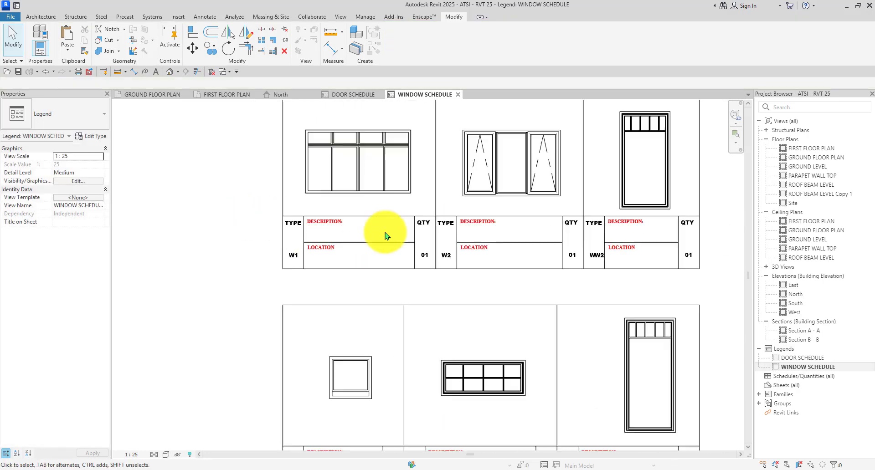
{"action": "scroll", "coordinate": [292, 253], "scroll_direction": "up", "scroll_amount": 2}
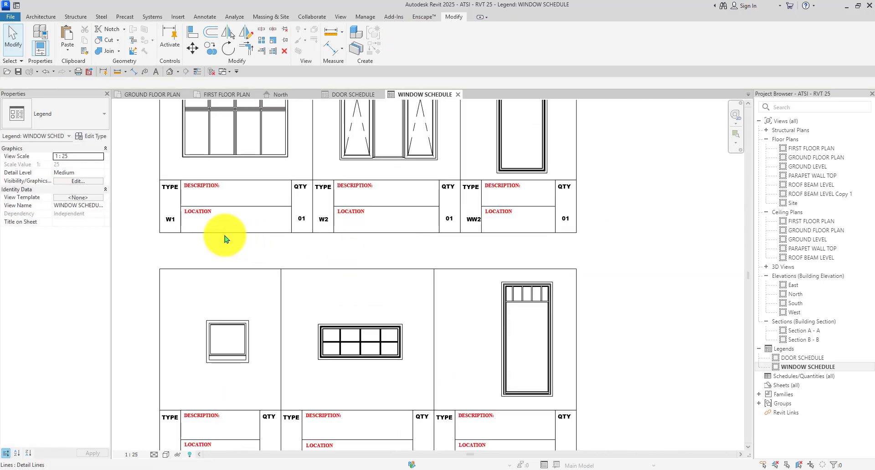
{"action": "scroll", "coordinate": [240, 215], "scroll_direction": "up", "scroll_amount": 2}
{"action": "scroll", "coordinate": [191, 177], "scroll_direction": "down", "scroll_amount": 3}
{"action": "scroll", "coordinate": [141, 127], "scroll_direction": "up", "scroll_amount": 2}
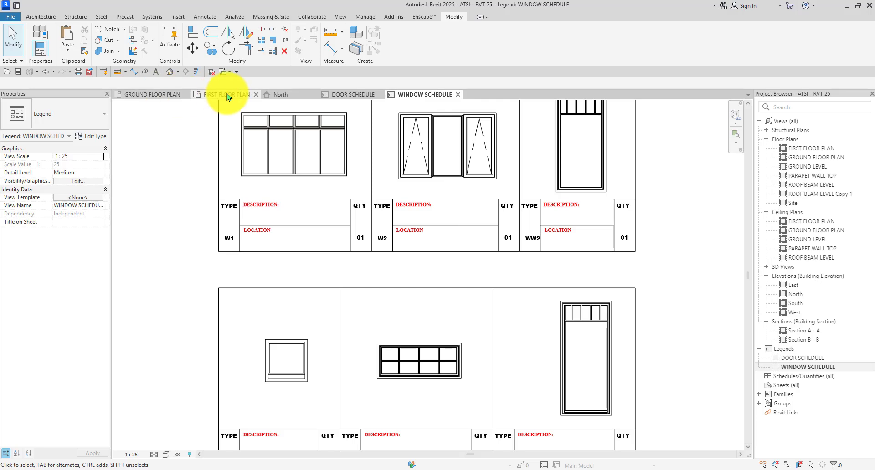
Copy the AS INDICATED ON PLAN note from the door schedule legend into the window schedule legend.
{"action": "left_click", "coordinate": [344, 94]}
{"action": "scroll", "coordinate": [312, 264], "scroll_direction": "up", "scroll_amount": 2}
{"action": "left_click", "coordinate": [314, 291]}
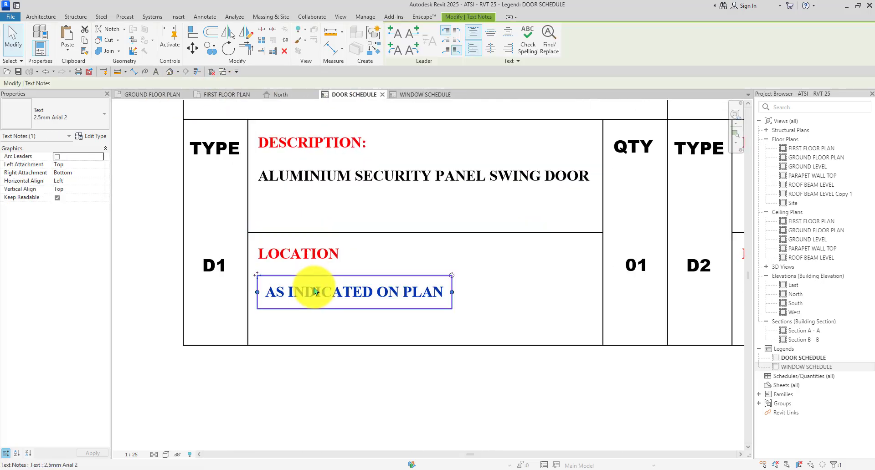
{"action": "scroll", "coordinate": [315, 291], "scroll_direction": "down", "scroll_amount": 2}
{"action": "left_click", "coordinate": [419, 95]}
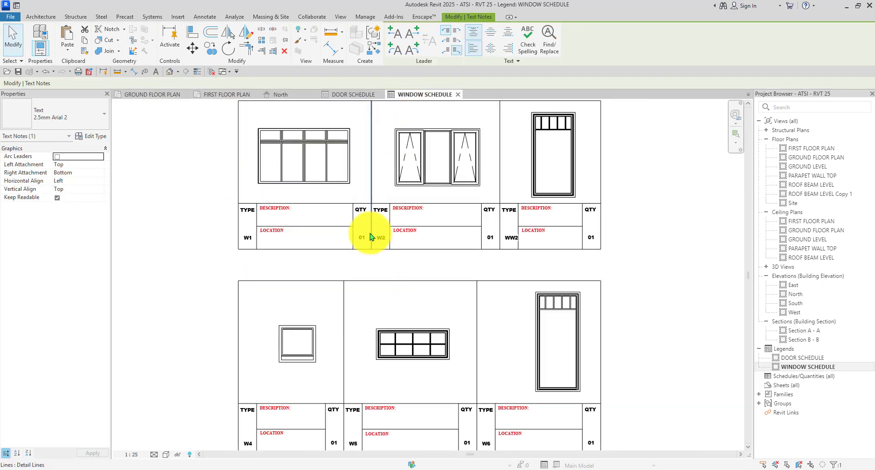
{"action": "scroll", "coordinate": [228, 242], "scroll_direction": "up", "scroll_amount": 4}
{"action": "scroll", "coordinate": [428, 293], "scroll_direction": "down", "scroll_amount": 3}
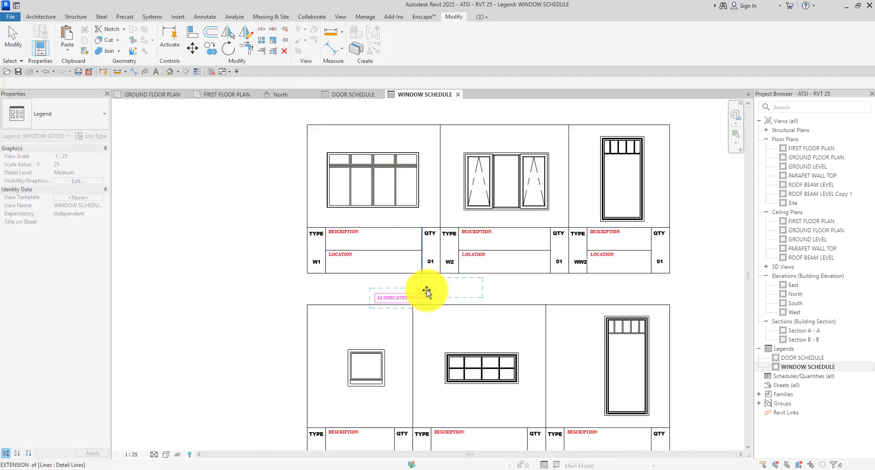
{"action": "scroll", "coordinate": [245, 273], "scroll_direction": "up", "scroll_amount": 3}
{"action": "left_click", "coordinate": [211, 290]}
Move the pasted AS INDICATED ON PLAN note under W1's LOCATION heading.
{"action": "left_click", "coordinate": [246, 247]}
{"action": "left_click", "coordinate": [261, 278]}
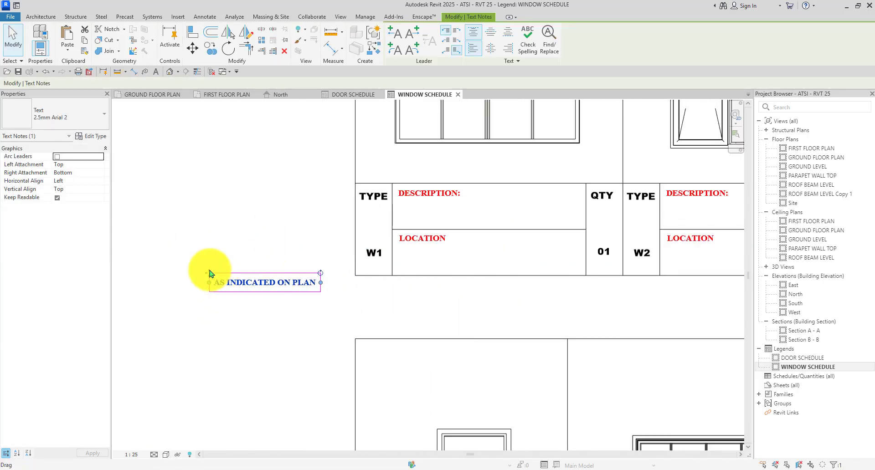
{"action": "left_click_drag", "start_coordinate": [209, 272], "coordinate": [404, 246]}
{"action": "left_click", "coordinate": [303, 296]}
{"action": "scroll", "coordinate": [266, 247], "scroll_direction": "down", "scroll_amount": 3}
{"action": "scroll", "coordinate": [395, 273], "scroll_direction": "up", "scroll_amount": 2}
Copy the note under the LOCATION headings of W2, WW2, W6, W5 and W4.
{"action": "left_click", "coordinate": [395, 247]}
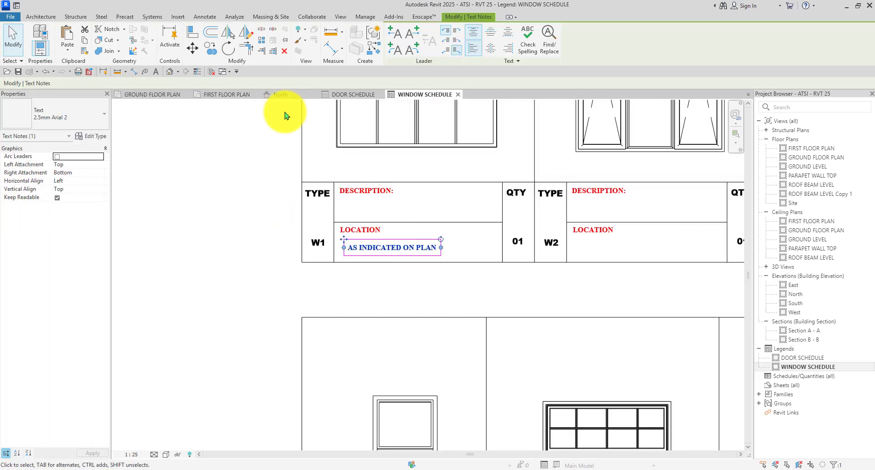
{"action": "left_click", "coordinate": [211, 48]}
{"action": "scroll", "coordinate": [346, 214], "scroll_direction": "up", "scroll_amount": 2}
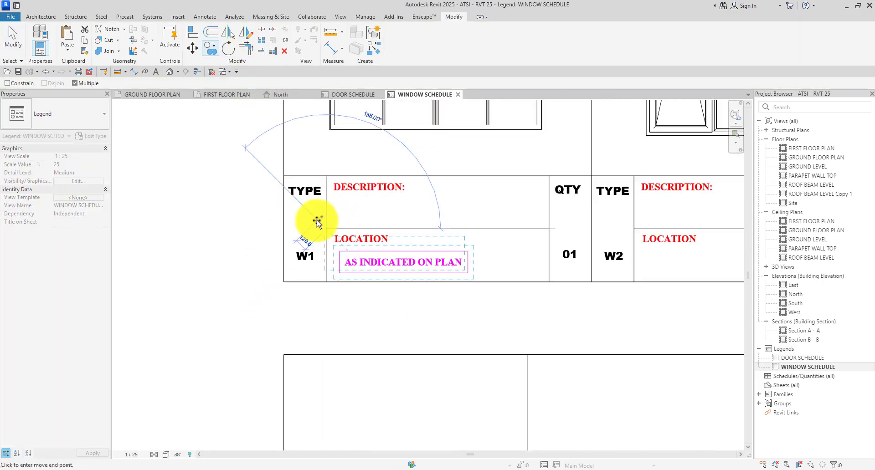
{"action": "scroll", "coordinate": [317, 222], "scroll_direction": "down", "scroll_amount": 2}
{"action": "scroll", "coordinate": [348, 225], "scroll_direction": "up", "scroll_amount": 3}
{"action": "left_click", "coordinate": [413, 230]}
{"action": "scroll", "coordinate": [385, 219], "scroll_direction": "down", "scroll_amount": 3}
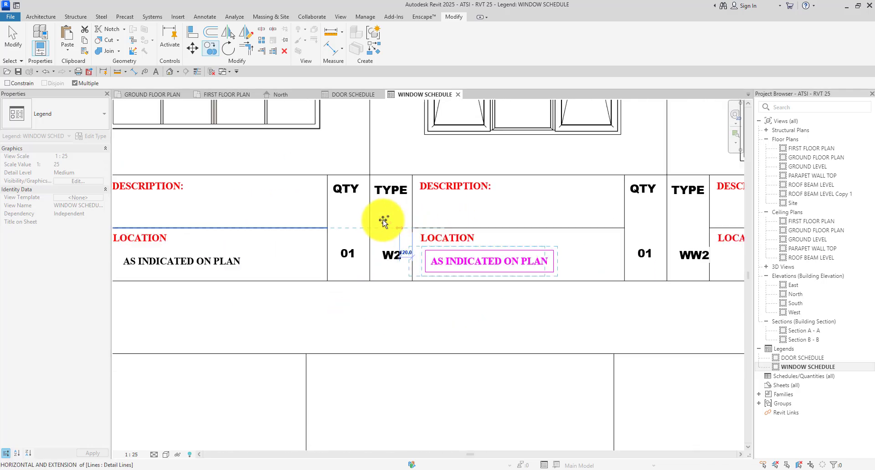
{"action": "scroll", "coordinate": [501, 224], "scroll_direction": "up", "scroll_amount": 2}
{"action": "left_click", "coordinate": [501, 230]}
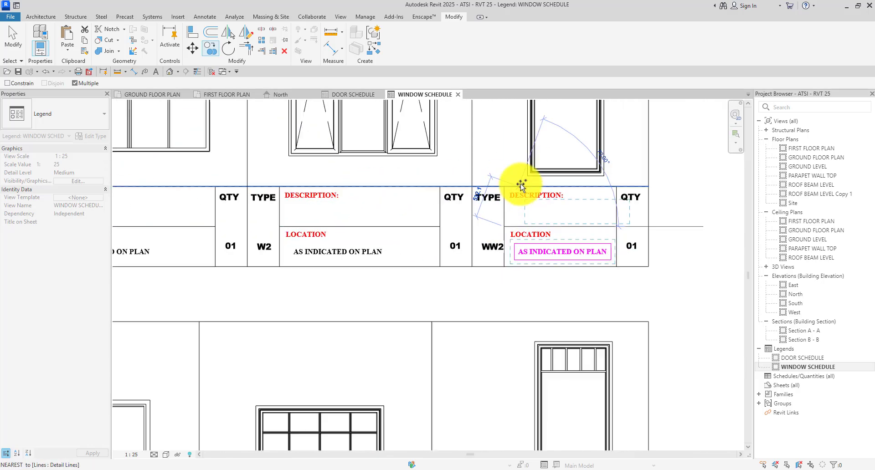
{"action": "scroll", "coordinate": [519, 205], "scroll_direction": "down", "scroll_amount": 3}
{"action": "scroll", "coordinate": [502, 328], "scroll_direction": "up", "scroll_amount": 3}
{"action": "left_click", "coordinate": [496, 368]}
{"action": "scroll", "coordinate": [595, 267], "scroll_direction": "down", "scroll_amount": 3}
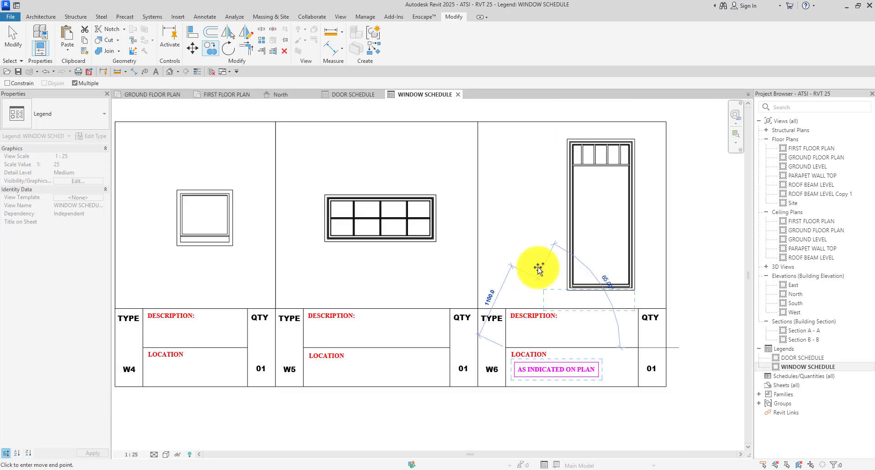
{"action": "scroll", "coordinate": [401, 301], "scroll_direction": "up", "scroll_amount": 3}
{"action": "left_click", "coordinate": [410, 299]}
{"action": "scroll", "coordinate": [410, 299], "scroll_direction": "down", "scroll_amount": 3}
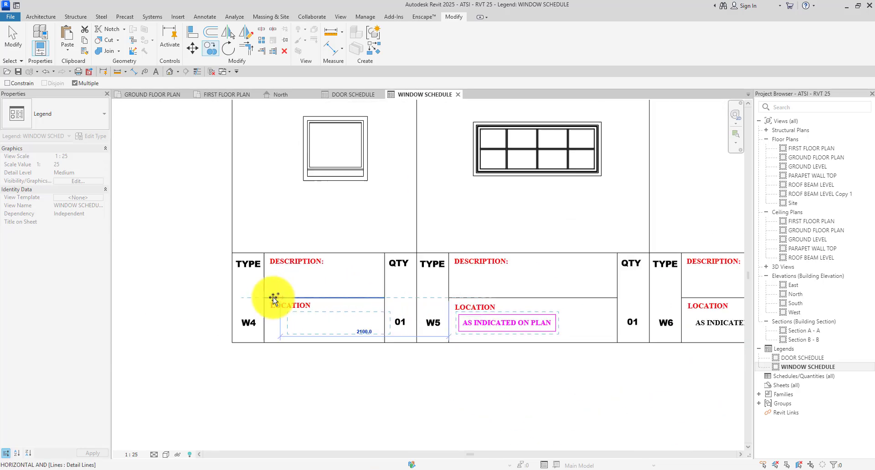
{"action": "scroll", "coordinate": [252, 297], "scroll_direction": "up", "scroll_amount": 5}
{"action": "left_click", "coordinate": [254, 296]}
{"action": "scroll", "coordinate": [319, 294], "scroll_direction": "down", "scroll_amount": 4}
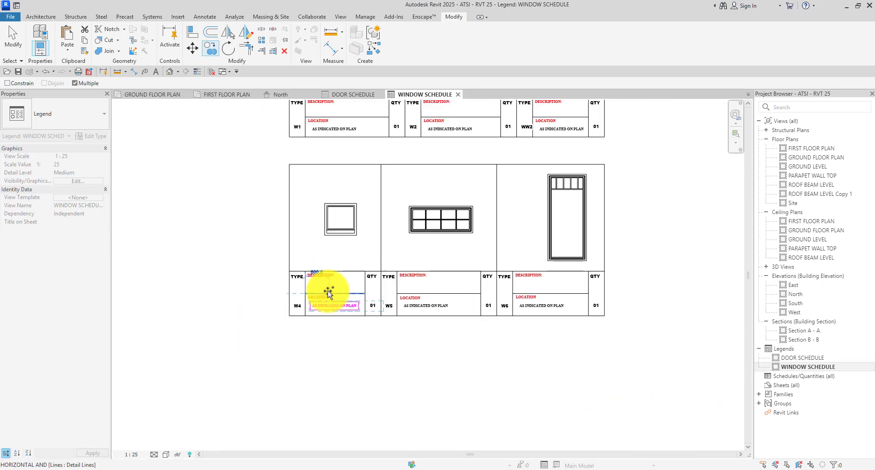
{"action": "key", "text": "Escape"}
{"action": "scroll", "coordinate": [350, 225], "scroll_direction": "down", "scroll_amount": 3}
{"action": "scroll", "coordinate": [345, 168], "scroll_direction": "up", "scroll_amount": 5}
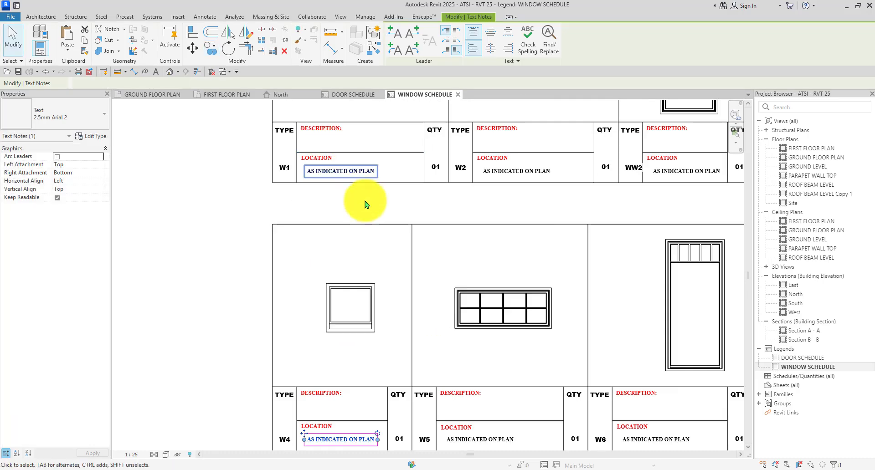
{"action": "scroll", "coordinate": [366, 203], "scroll_direction": "down", "scroll_amount": 3}
{"action": "scroll", "coordinate": [334, 124], "scroll_direction": "up", "scroll_amount": 3}
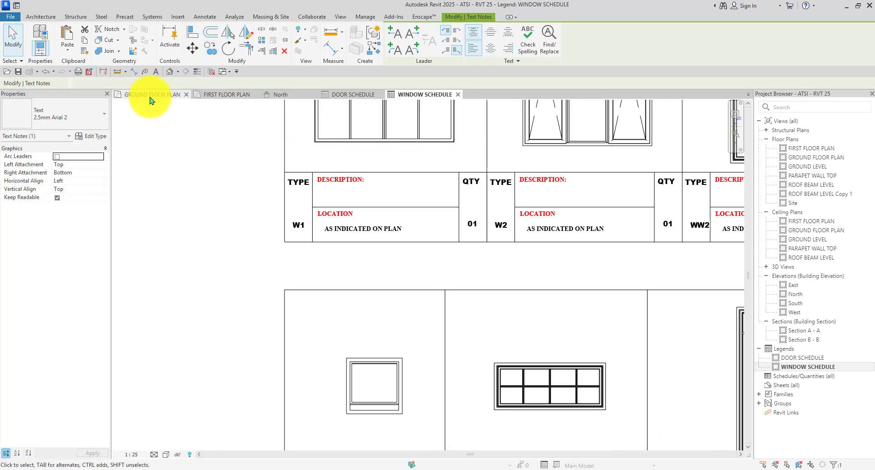
Select all W1 windows in the entire project and check them on both floor plans.
{"action": "left_click", "coordinate": [164, 96]}
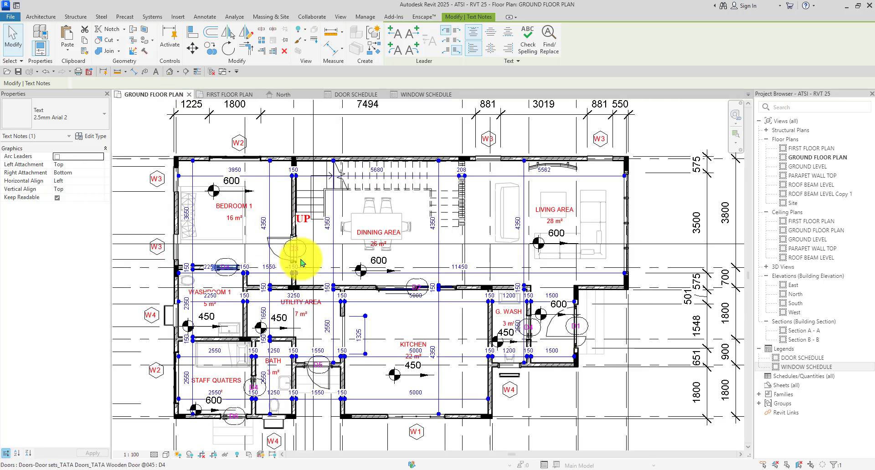
{"action": "scroll", "coordinate": [387, 352], "scroll_direction": "down", "scroll_amount": 3}
{"action": "scroll", "coordinate": [348, 352], "scroll_direction": "up", "scroll_amount": 4}
{"action": "left_click", "coordinate": [349, 345]}
{"action": "right_click", "coordinate": [348, 348]}
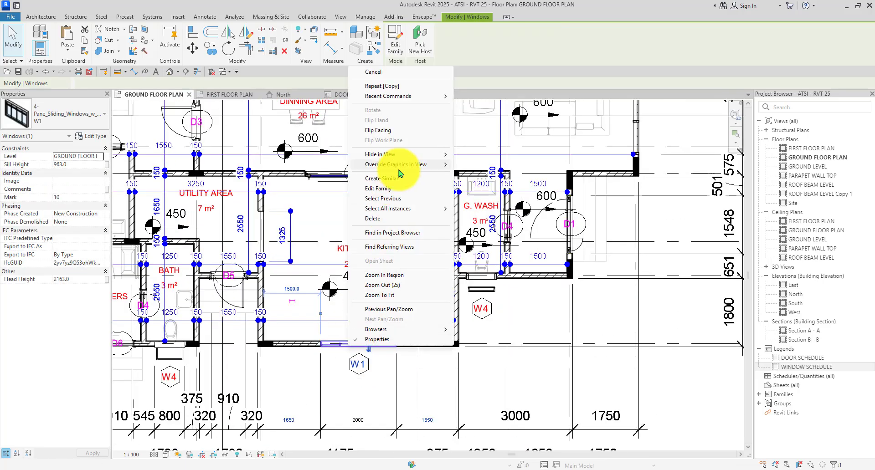
{"action": "mouse_move", "coordinate": [403, 209]}
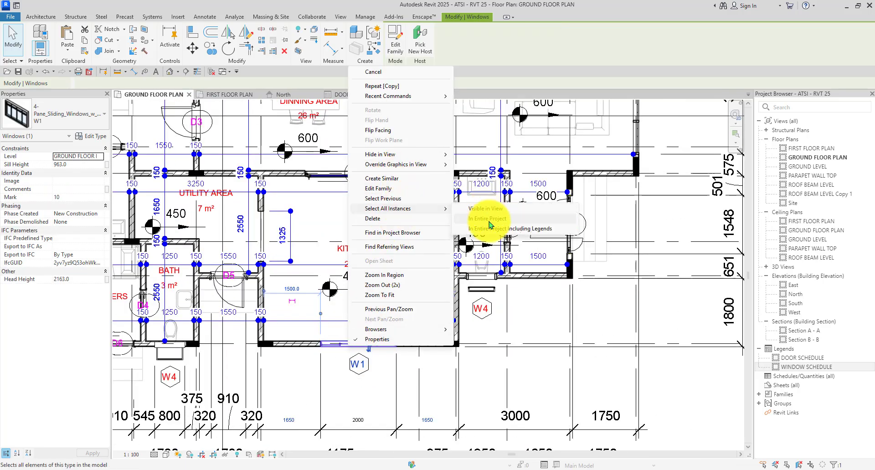
{"action": "left_click", "coordinate": [488, 220]}
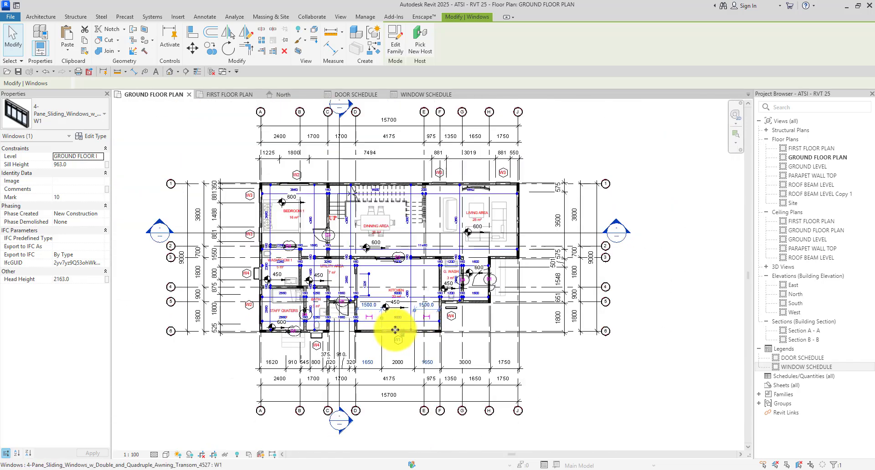
{"action": "scroll", "coordinate": [397, 333], "scroll_direction": "up", "scroll_amount": 2}
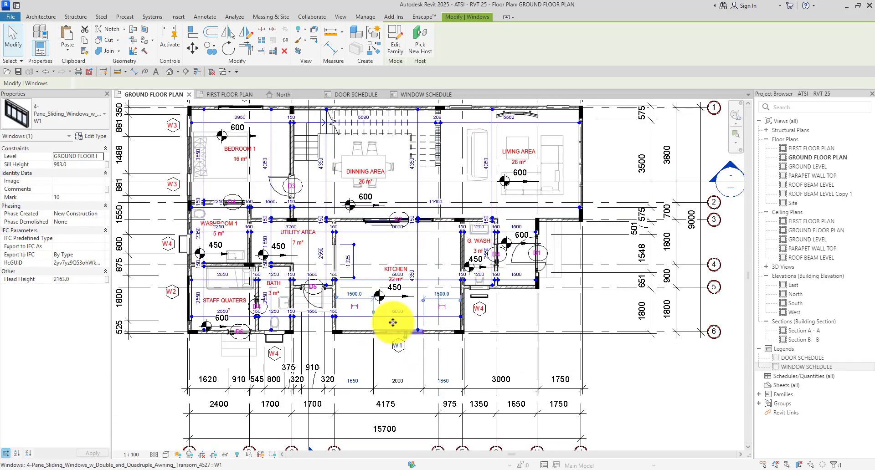
{"action": "left_click", "coordinate": [230, 95]}
{"action": "scroll", "coordinate": [285, 193], "scroll_direction": "down", "scroll_amount": 2}
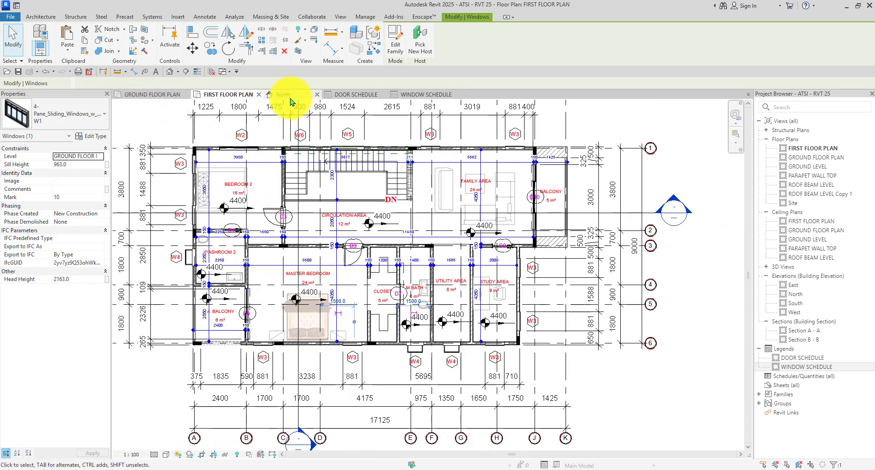
{"action": "left_click", "coordinate": [417, 97]}
{"action": "scroll", "coordinate": [412, 246], "scroll_direction": "down", "scroll_amount": 3}
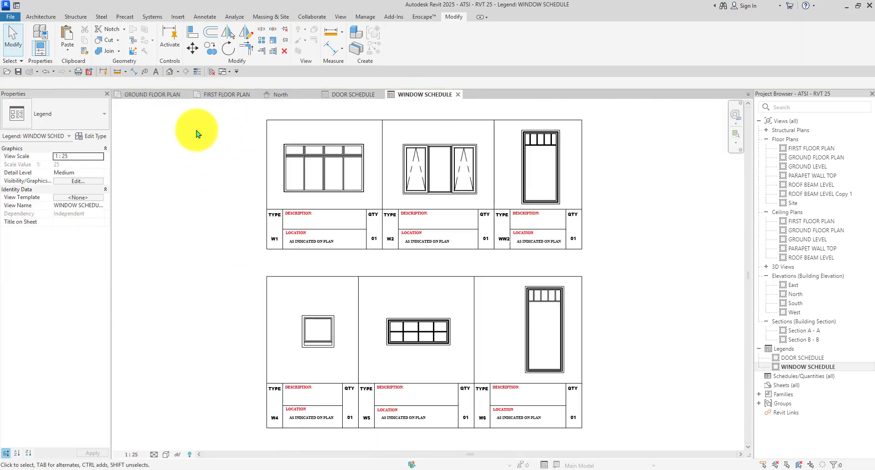
Select every W2 window from the ground floor plan to count them.
{"action": "left_click", "coordinate": [172, 95]}
{"action": "scroll", "coordinate": [468, 361], "scroll_direction": "down", "scroll_amount": 1}
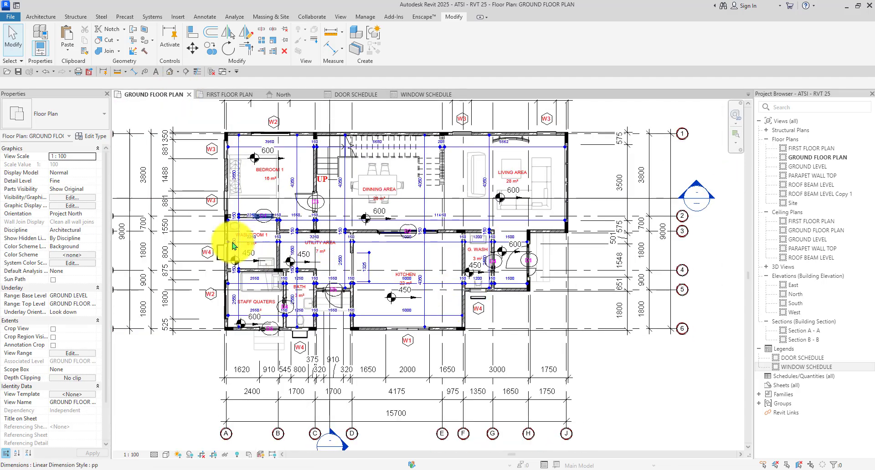
{"action": "scroll", "coordinate": [237, 223], "scroll_direction": "up", "scroll_amount": 4}
{"action": "scroll", "coordinate": [236, 242], "scroll_direction": "down", "scroll_amount": 1}
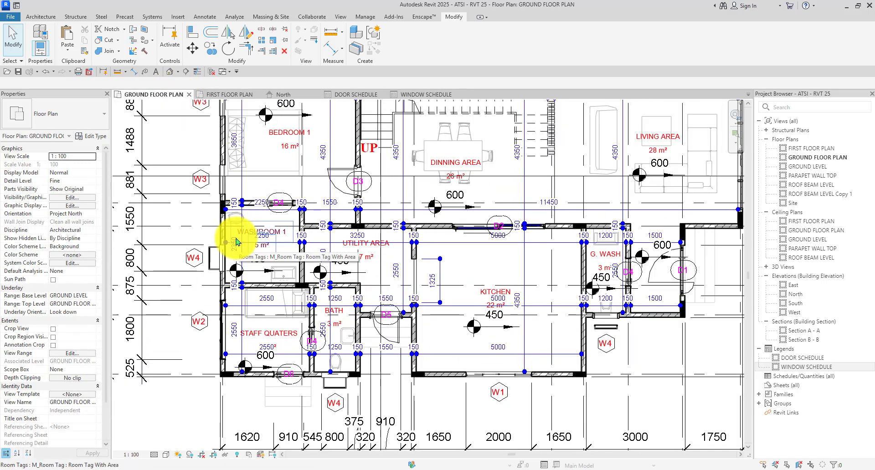
{"action": "scroll", "coordinate": [236, 245], "scroll_direction": "down", "scroll_amount": 2}
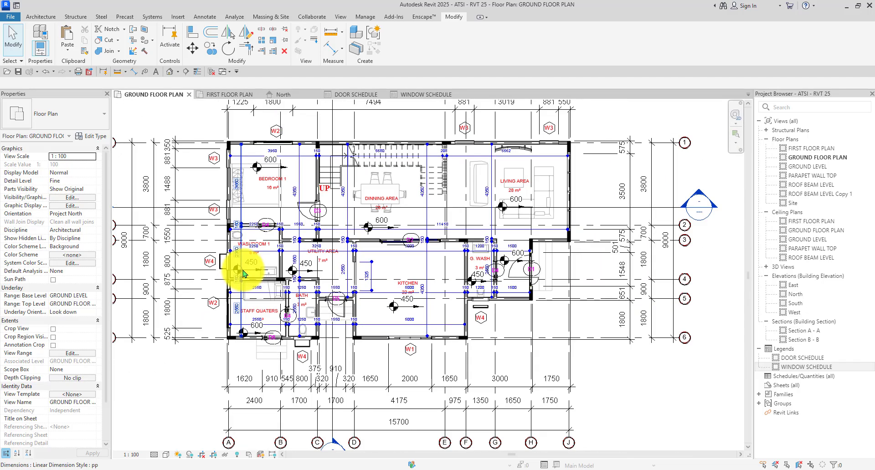
{"action": "scroll", "coordinate": [271, 137], "scroll_direction": "up", "scroll_amount": 3}
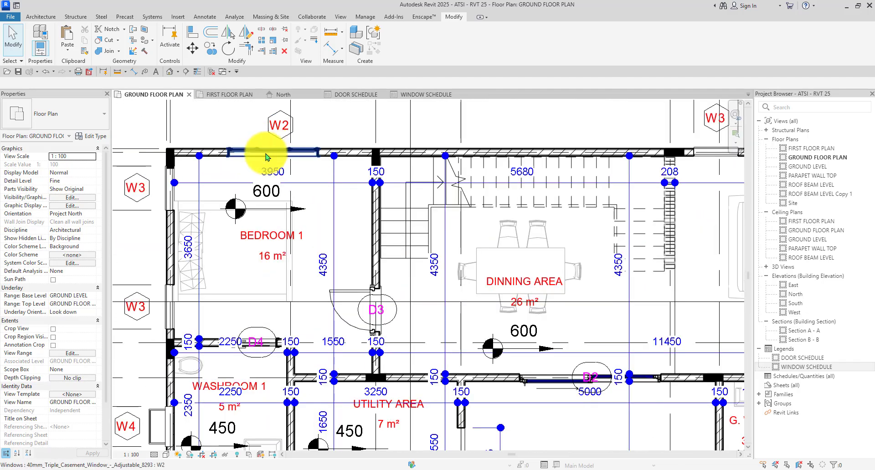
{"action": "left_click", "coordinate": [266, 153]}
{"action": "right_click", "coordinate": [266, 155]}
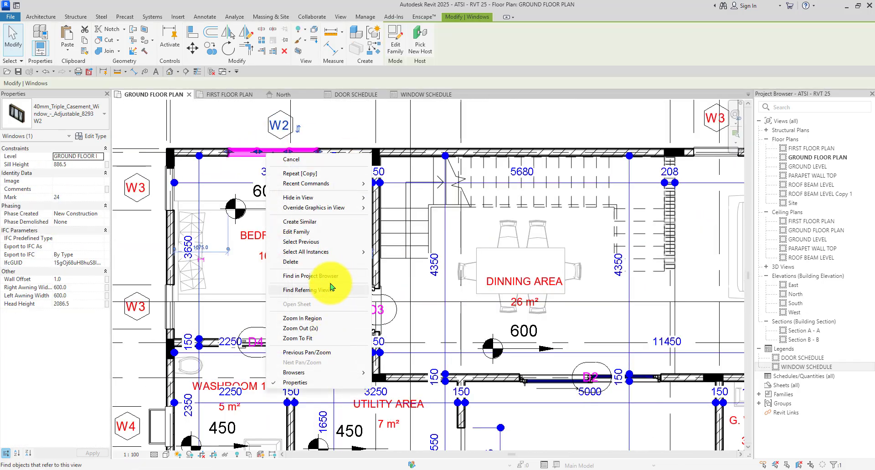
{"action": "left_click", "coordinate": [401, 255]}
{"action": "scroll", "coordinate": [387, 209], "scroll_direction": "down", "scroll_amount": 3}
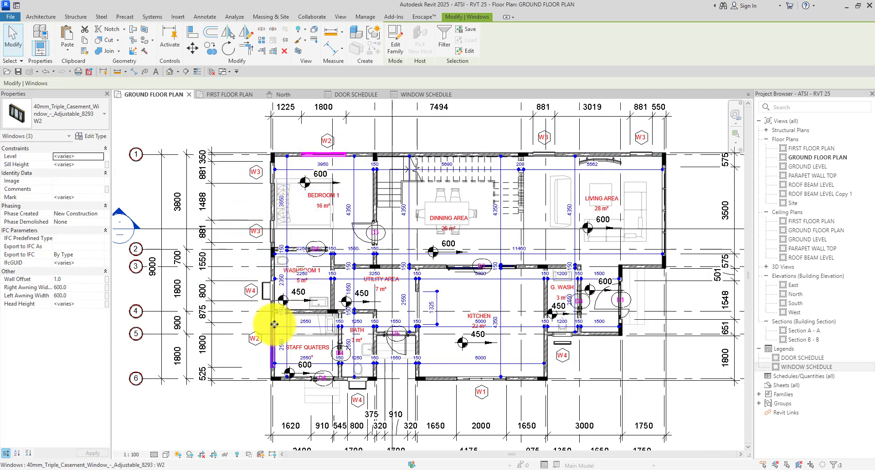
Select all W2 windows from the first floor plan to confirm the count.
{"action": "left_click", "coordinate": [223, 95]}
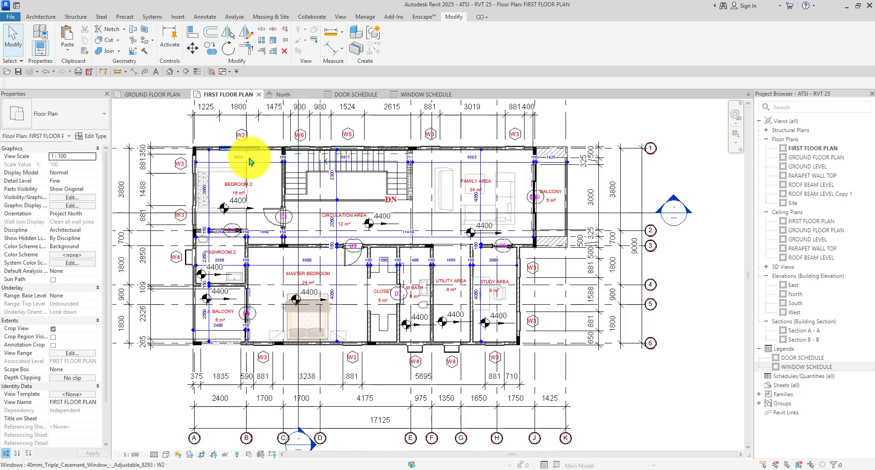
{"action": "left_click", "coordinate": [226, 150]}
{"action": "right_click", "coordinate": [226, 150]}
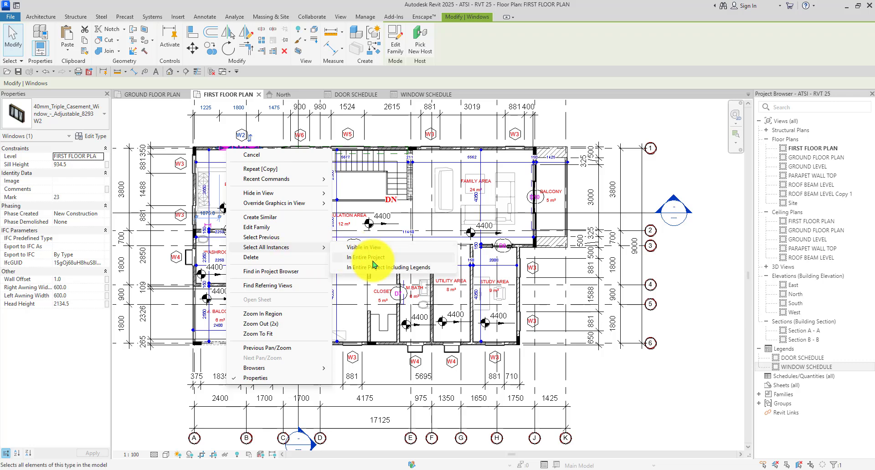
{"action": "left_click", "coordinate": [369, 258]}
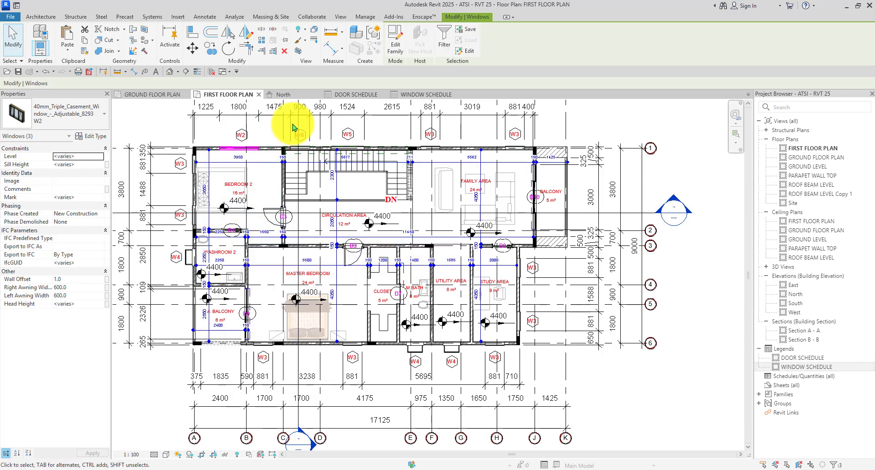
{"action": "left_click", "coordinate": [417, 94]}
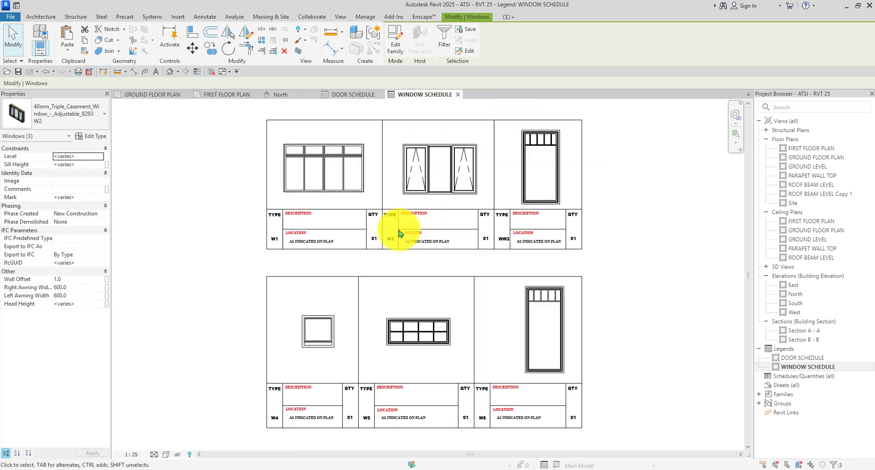
{"action": "scroll", "coordinate": [486, 239], "scroll_direction": "up", "scroll_amount": 5}
Change W2's quantity in the window schedule legend to 03.
{"action": "double_click", "coordinate": [489, 241]}
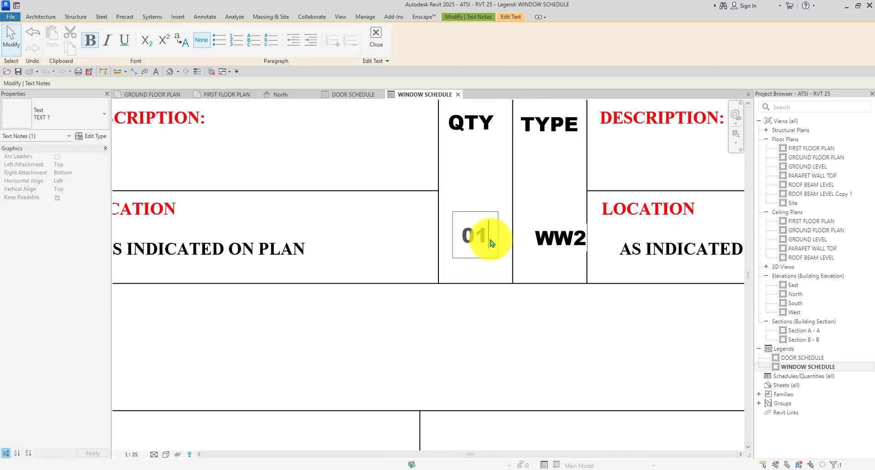
{"action": "type", "text": "3"}
{"action": "scroll", "coordinate": [491, 243], "scroll_direction": "down", "scroll_amount": 4}
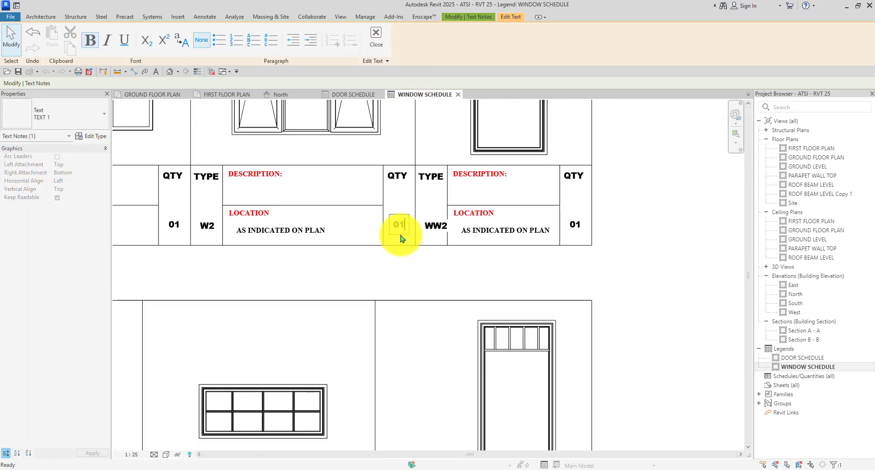
{"action": "left_click", "coordinate": [442, 264]}
{"action": "scroll", "coordinate": [445, 269], "scroll_direction": "up", "scroll_amount": 6}
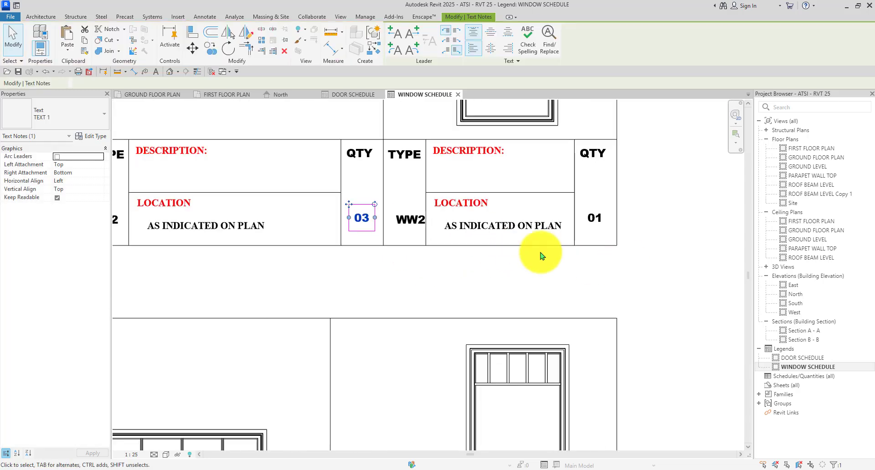
Rename the WW2 type mark to W3 and select its quantity note.
{"action": "left_click", "coordinate": [432, 211]}
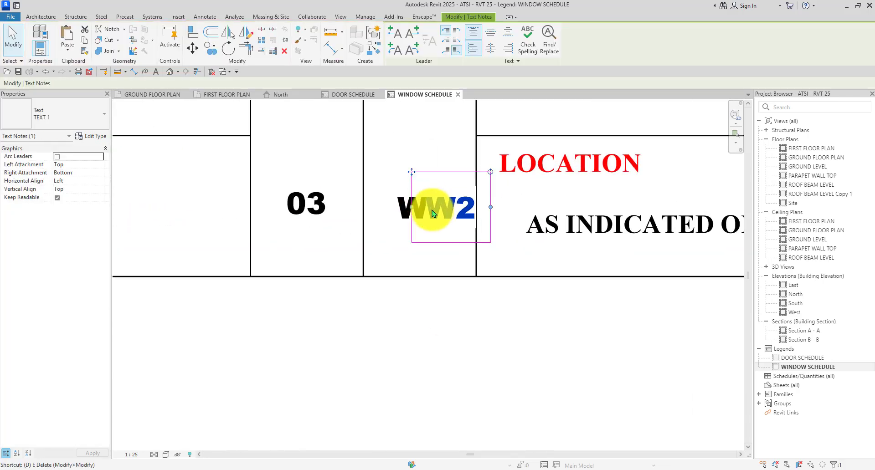
{"action": "type", "text": "3"}
{"action": "key", "text": "Escape"}
{"action": "key", "text": "Escape"}
{"action": "scroll", "coordinate": [432, 214], "scroll_direction": "down", "scroll_amount": 5}
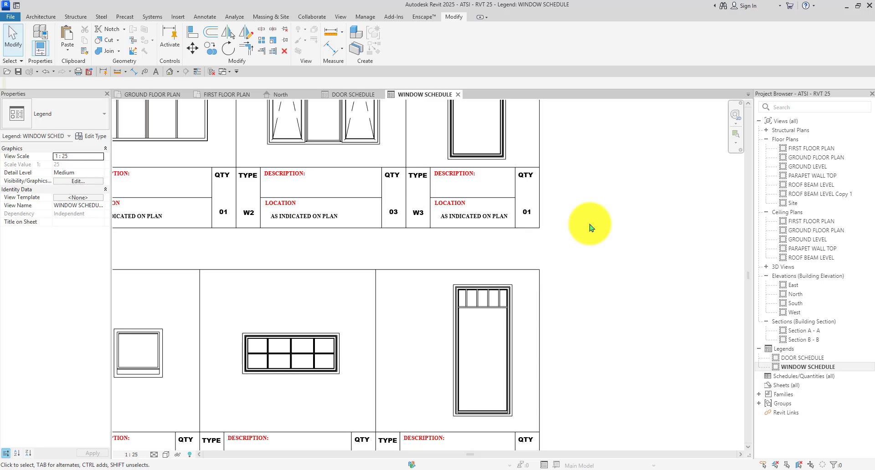
{"action": "scroll", "coordinate": [565, 234], "scroll_direction": "up", "scroll_amount": 3}
{"action": "left_click", "coordinate": [492, 195]}
{"action": "scroll", "coordinate": [307, 136], "scroll_direction": "down", "scroll_amount": 3}
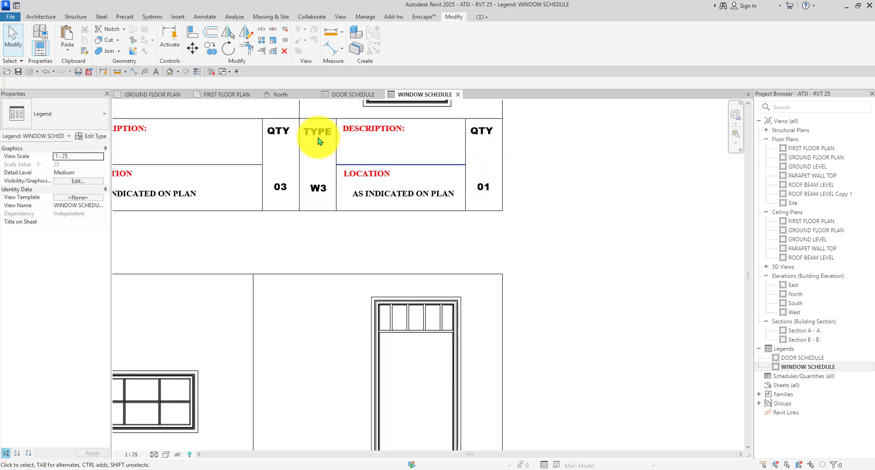
{"action": "left_click", "coordinate": [151, 94]}
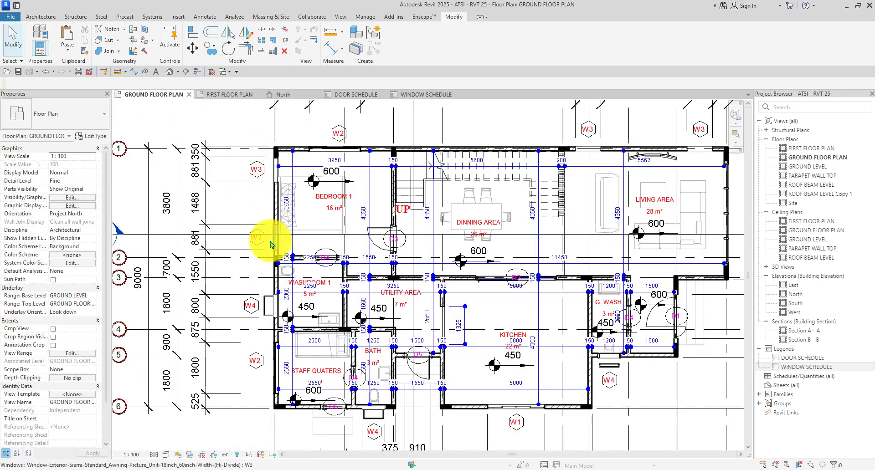
Select all W3 windows in the entire project to count them across both floors.
{"action": "left_click", "coordinate": [268, 235]}
{"action": "right_click", "coordinate": [269, 238]}
{"action": "mouse_move", "coordinate": [371, 335]}
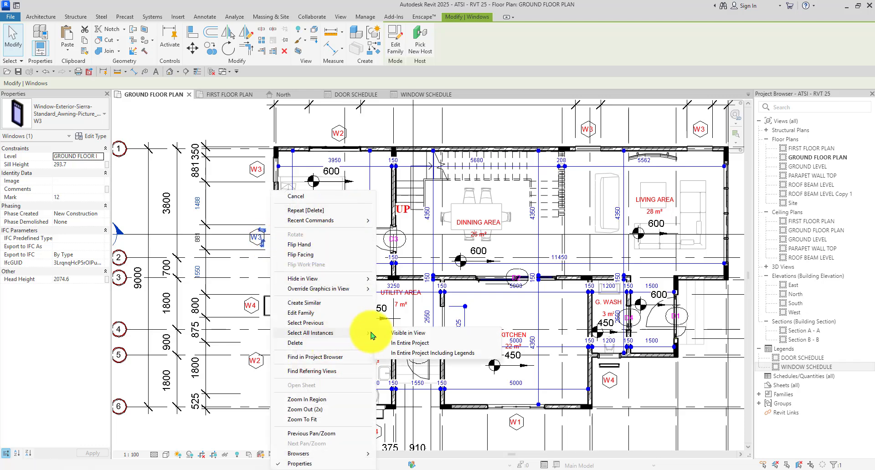
{"action": "left_click", "coordinate": [407, 344]}
{"action": "scroll", "coordinate": [283, 250], "scroll_direction": "down", "scroll_amount": 2}
{"action": "scroll", "coordinate": [274, 232], "scroll_direction": "up", "scroll_amount": 1}
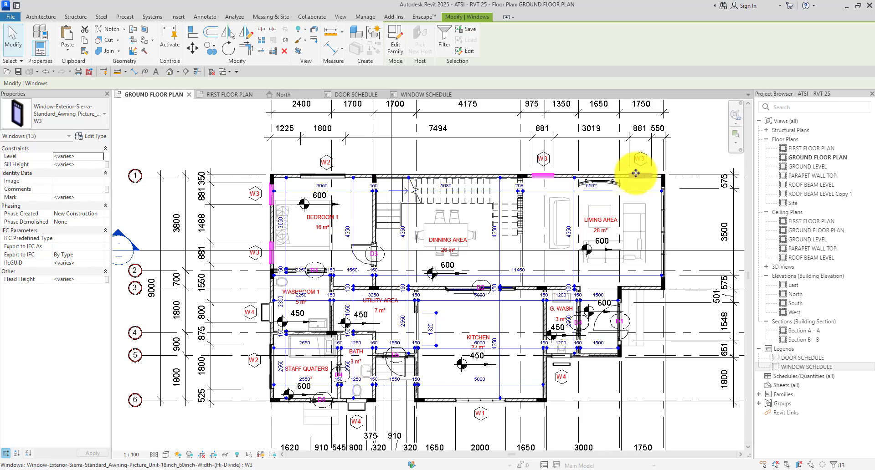
{"action": "left_click", "coordinate": [219, 95]}
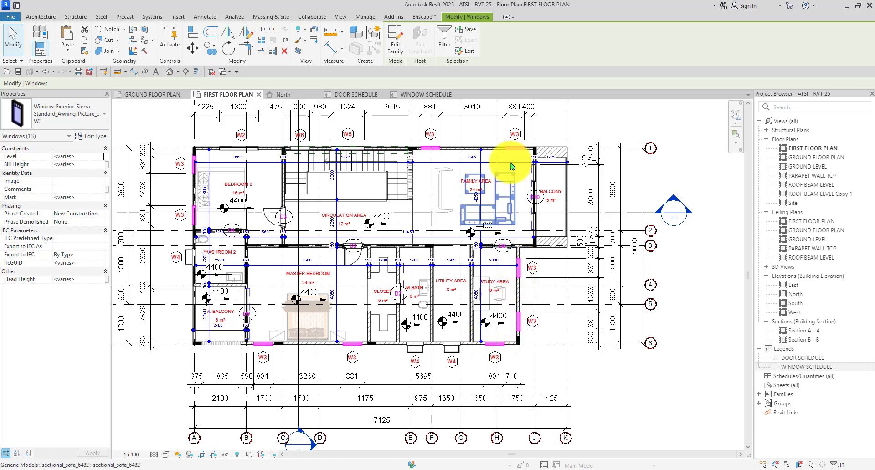
{"action": "left_click", "coordinate": [412, 94]}
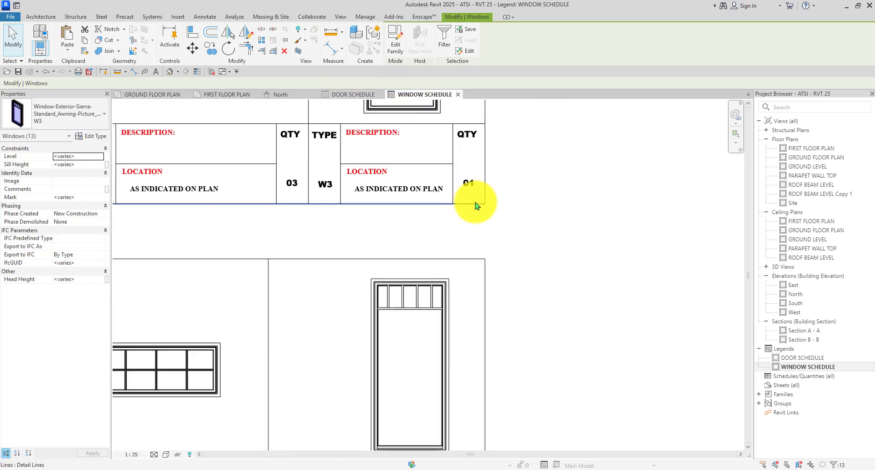
{"action": "scroll", "coordinate": [464, 173], "scroll_direction": "up", "scroll_amount": 2}
{"action": "scroll", "coordinate": [467, 184], "scroll_direction": "down", "scroll_amount": 4}
{"action": "scroll", "coordinate": [468, 188], "scroll_direction": "up", "scroll_amount": 3}
{"action": "scroll", "coordinate": [468, 188], "scroll_direction": "down", "scroll_amount": 2}
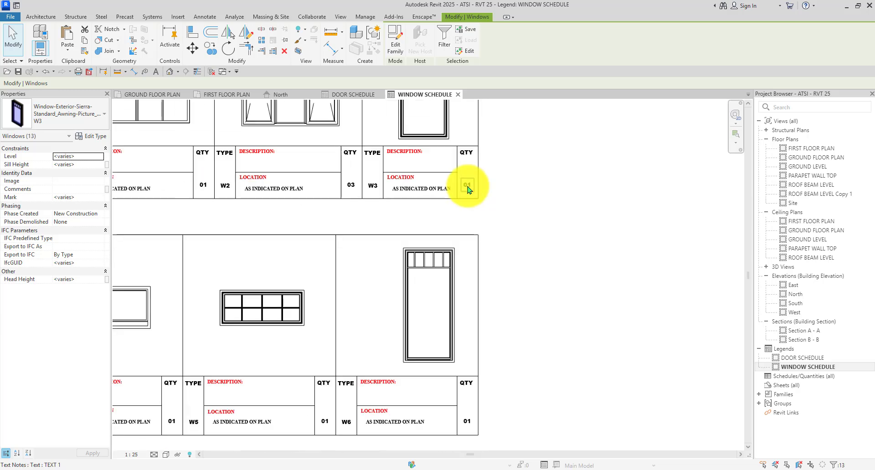
{"action": "scroll", "coordinate": [468, 187], "scroll_direction": "up", "scroll_amount": 3}
Change W3's quantity in the legend to 13.
{"action": "left_click", "coordinate": [468, 188]}
{"action": "scroll", "coordinate": [469, 188], "scroll_direction": "down", "scroll_amount": 1}
{"action": "scroll", "coordinate": [469, 191], "scroll_direction": "up", "scroll_amount": 1}
{"action": "double_click", "coordinate": [478, 184]}
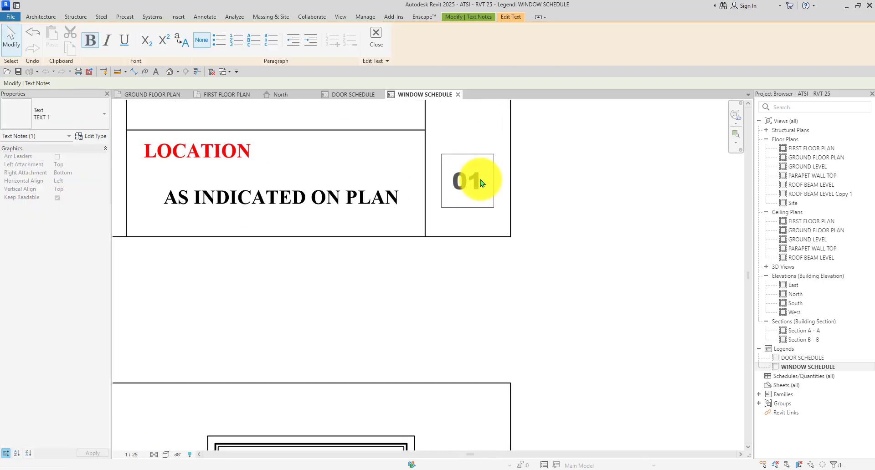
{"action": "type", "text": "13"}
{"action": "scroll", "coordinate": [482, 183], "scroll_direction": "down", "scroll_amount": 4}
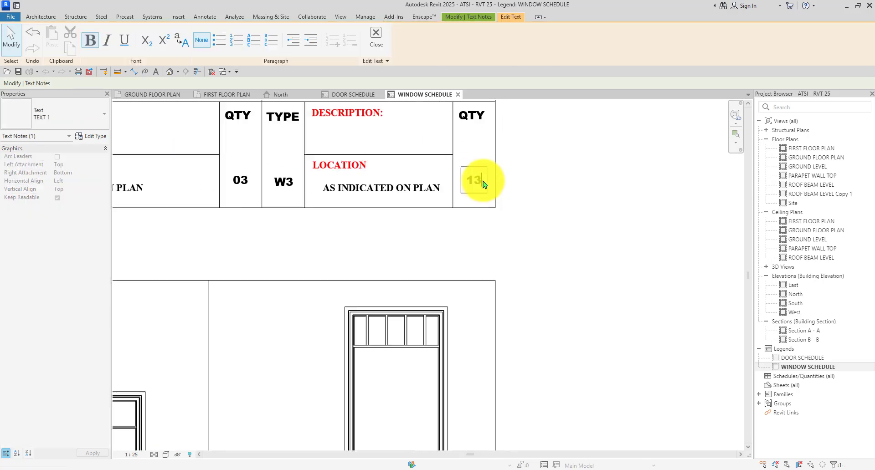
{"action": "left_click", "coordinate": [576, 201]}
{"action": "left_click", "coordinate": [576, 201]}
{"action": "scroll", "coordinate": [576, 201], "scroll_direction": "down", "scroll_amount": 4}
{"action": "scroll", "coordinate": [325, 332], "scroll_direction": "up", "scroll_amount": 4}
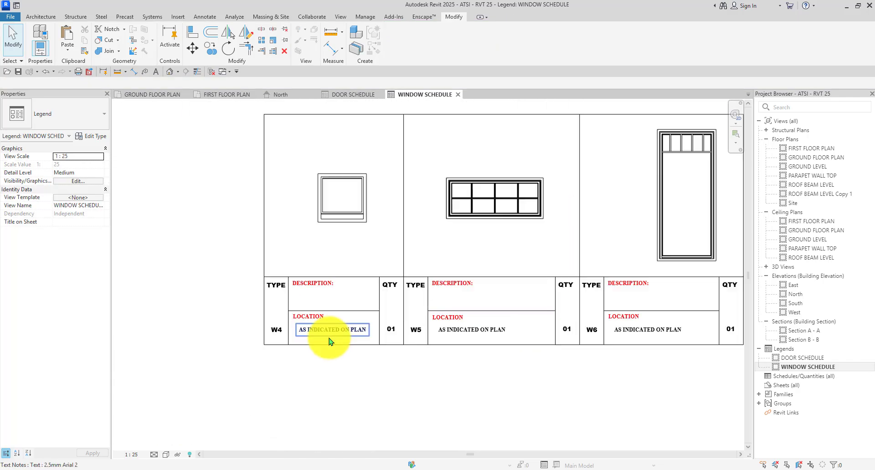
{"action": "scroll", "coordinate": [292, 307], "scroll_direction": "down", "scroll_amount": 1}
{"action": "scroll", "coordinate": [342, 302], "scroll_direction": "up", "scroll_amount": 1}
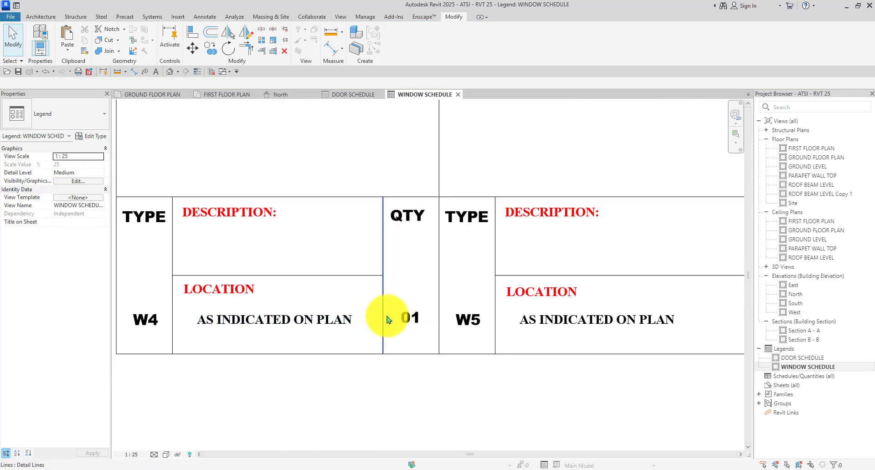
{"action": "scroll", "coordinate": [387, 316], "scroll_direction": "down", "scroll_amount": 3}
{"action": "scroll", "coordinate": [191, 237], "scroll_direction": "up", "scroll_amount": 1}
Select all W4 windows visible in the ground floor plan to count them.
{"action": "left_click", "coordinate": [154, 96]}
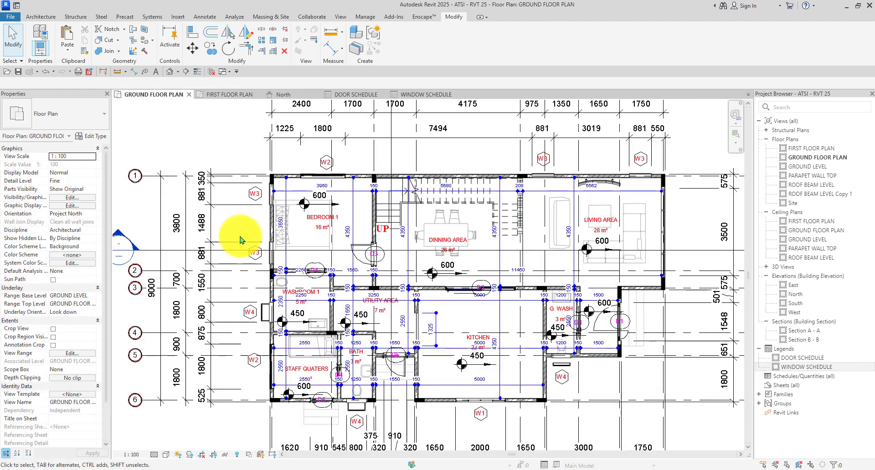
{"action": "scroll", "coordinate": [289, 146], "scroll_direction": "down", "scroll_amount": 2}
{"action": "scroll", "coordinate": [319, 336], "scroll_direction": "up", "scroll_amount": 3}
{"action": "scroll", "coordinate": [270, 329], "scroll_direction": "up", "scroll_amount": 2}
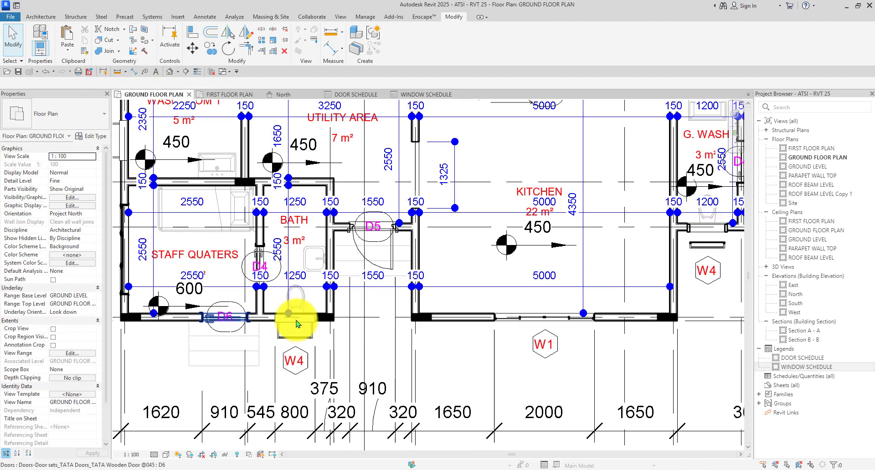
{"action": "left_click", "coordinate": [289, 339]}
{"action": "right_click", "coordinate": [290, 335]}
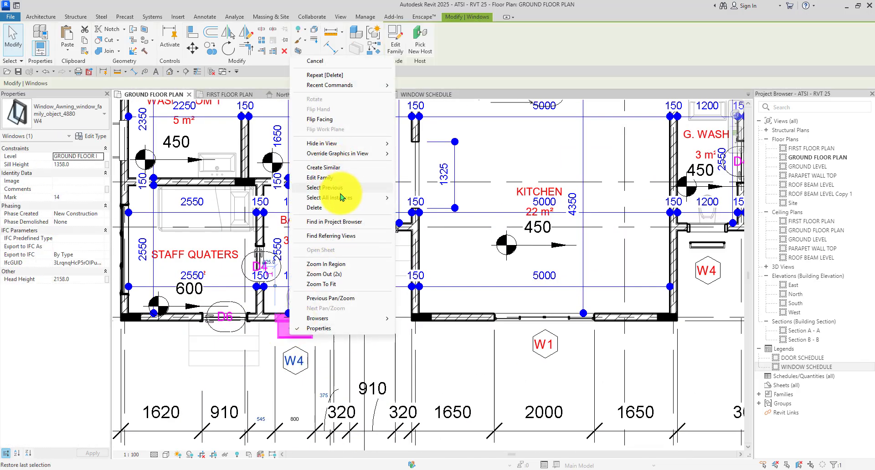
{"action": "left_click", "coordinate": [427, 197]}
{"action": "scroll", "coordinate": [401, 173], "scroll_direction": "down", "scroll_amount": 5}
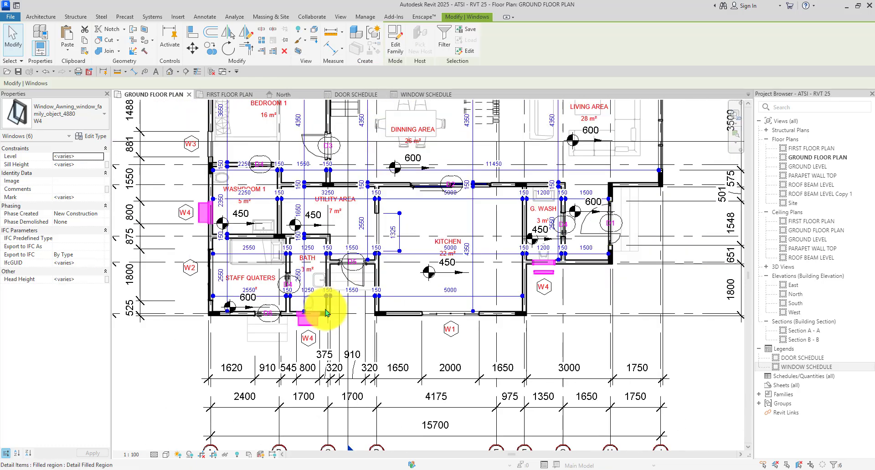
{"action": "scroll", "coordinate": [423, 300], "scroll_direction": "down", "scroll_amount": 2}
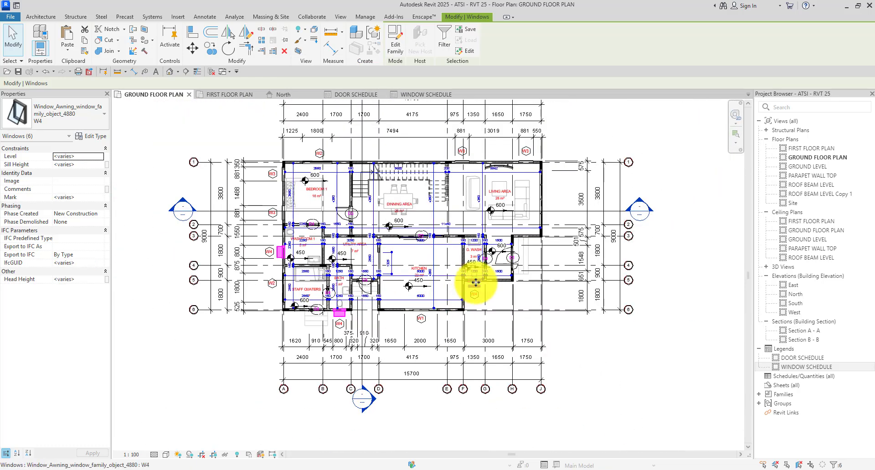
{"action": "left_click", "coordinate": [222, 94]}
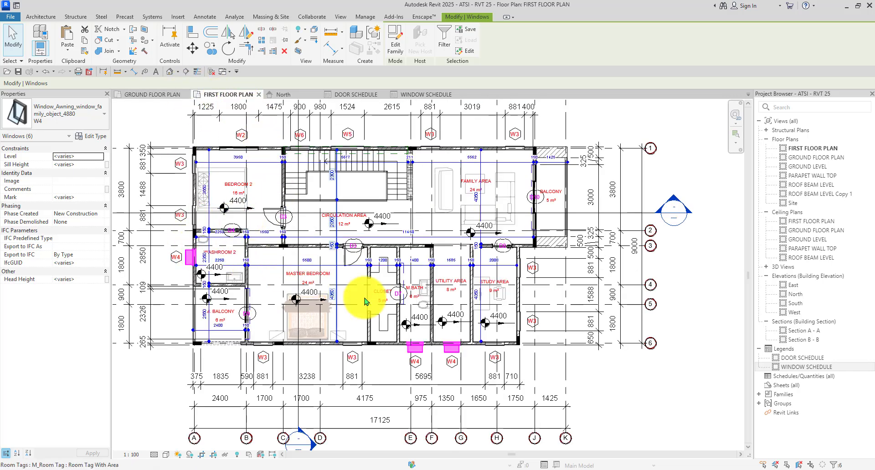
{"action": "left_click", "coordinate": [417, 94]}
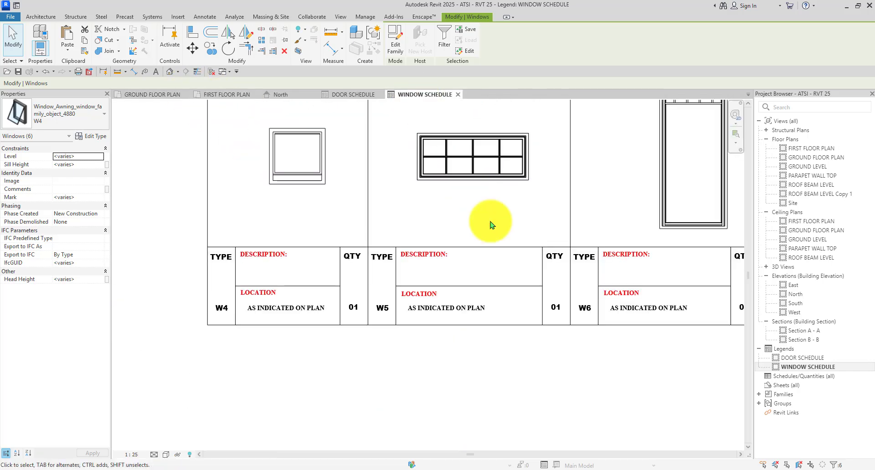
{"action": "scroll", "coordinate": [415, 351], "scroll_direction": "up", "scroll_amount": 4}
Change W4's quantity in the legend from 01 to 06.
{"action": "left_click", "coordinate": [359, 313]}
{"action": "scroll", "coordinate": [360, 314], "scroll_direction": "up", "scroll_amount": 1}
{"action": "double_click", "coordinate": [360, 313]}
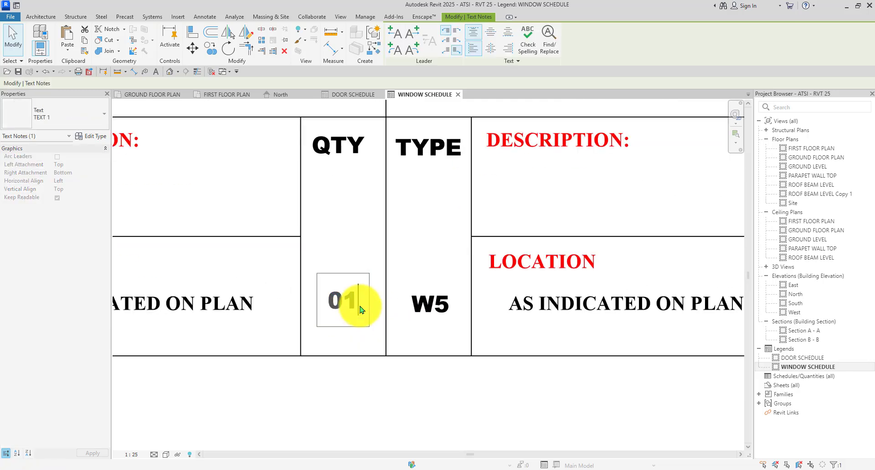
{"action": "type", "text": "6"}
{"action": "scroll", "coordinate": [334, 314], "scroll_direction": "down", "scroll_amount": 3}
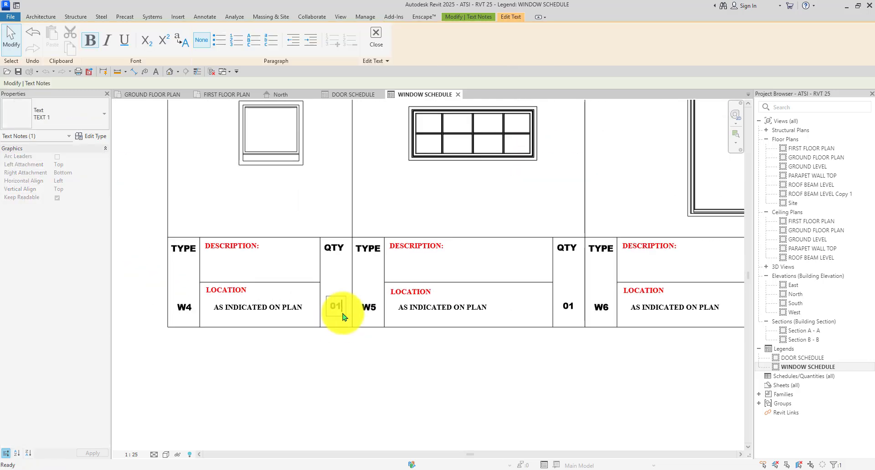
{"action": "scroll", "coordinate": [369, 362], "scroll_direction": "down", "scroll_amount": 5}
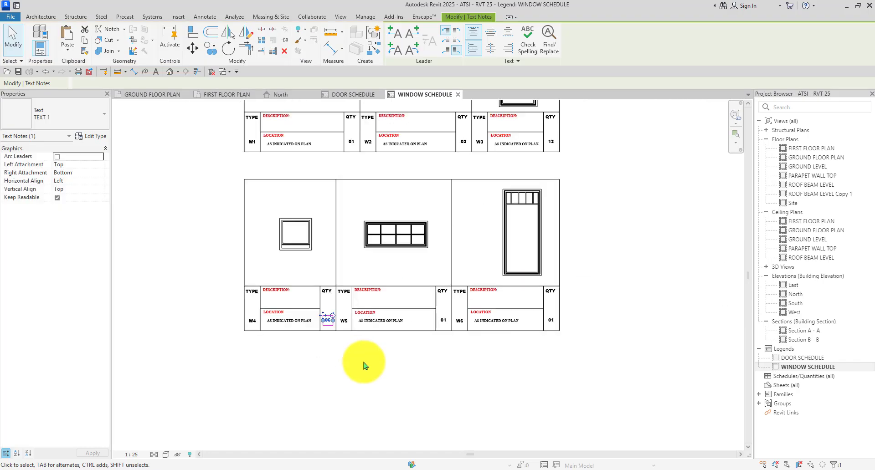
{"action": "left_click", "coordinate": [363, 365]}
{"action": "scroll", "coordinate": [401, 328], "scroll_direction": "up", "scroll_amount": 4}
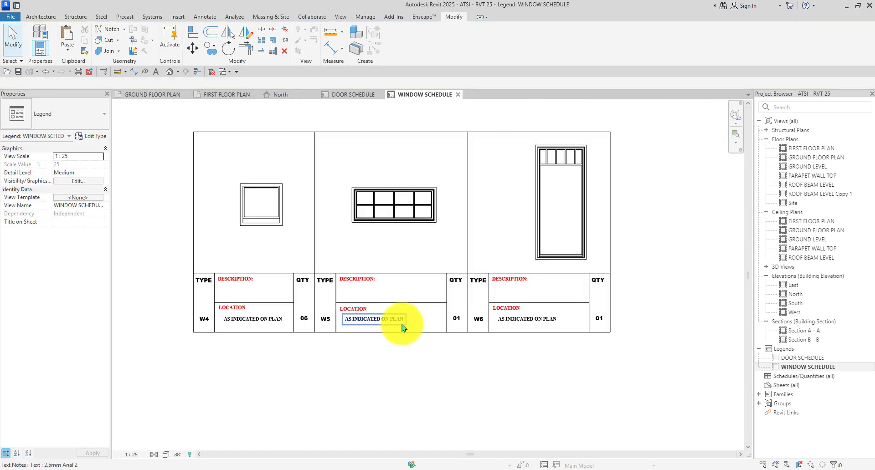
Review the first floor plan again, then return to the window schedule legend.
{"action": "left_click", "coordinate": [226, 94]}
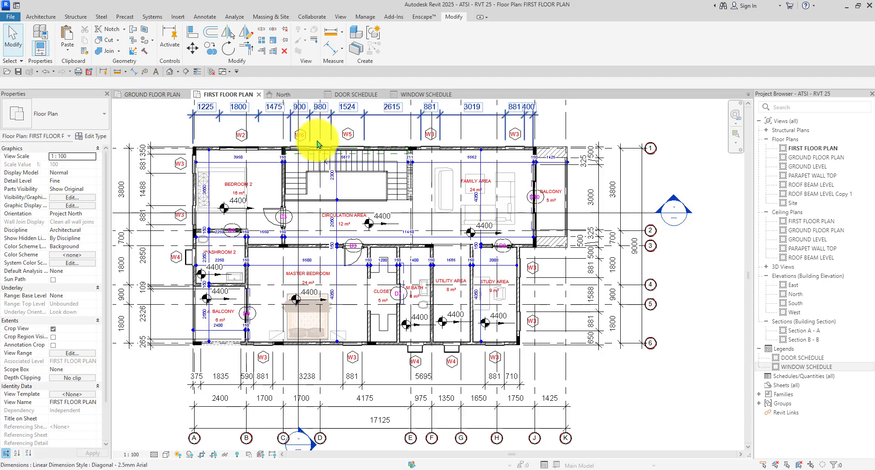
{"action": "scroll", "coordinate": [355, 144], "scroll_direction": "up", "scroll_amount": 2}
{"action": "scroll", "coordinate": [349, 153], "scroll_direction": "down", "scroll_amount": 2}
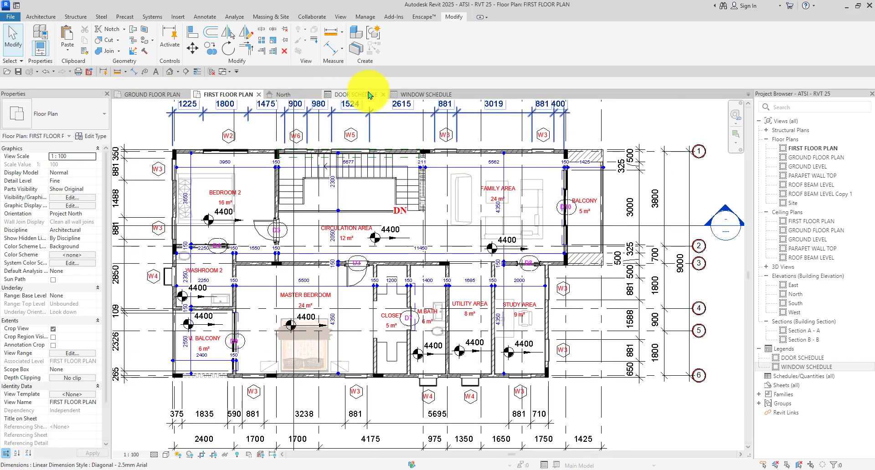
{"action": "left_click", "coordinate": [394, 99]}
{"action": "scroll", "coordinate": [351, 195], "scroll_direction": "down", "scroll_amount": 2}
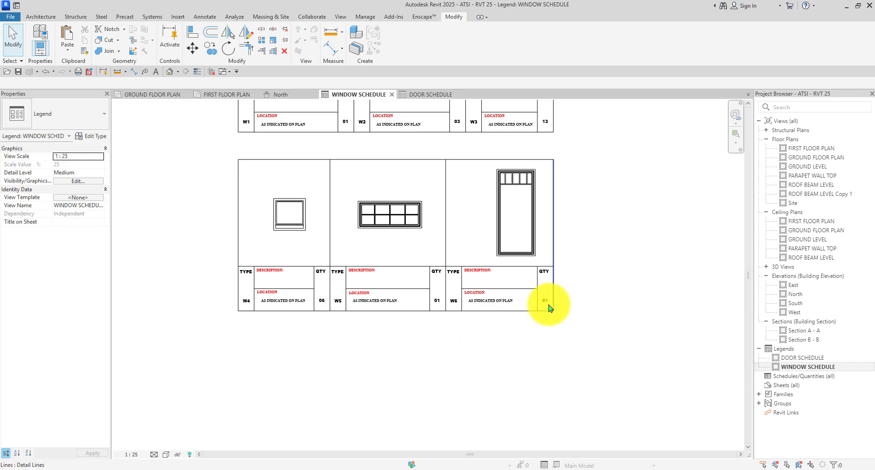
{"action": "scroll", "coordinate": [501, 328], "scroll_direction": "up", "scroll_amount": 1}
{"action": "scroll", "coordinate": [319, 137], "scroll_direction": "up", "scroll_amount": 4}
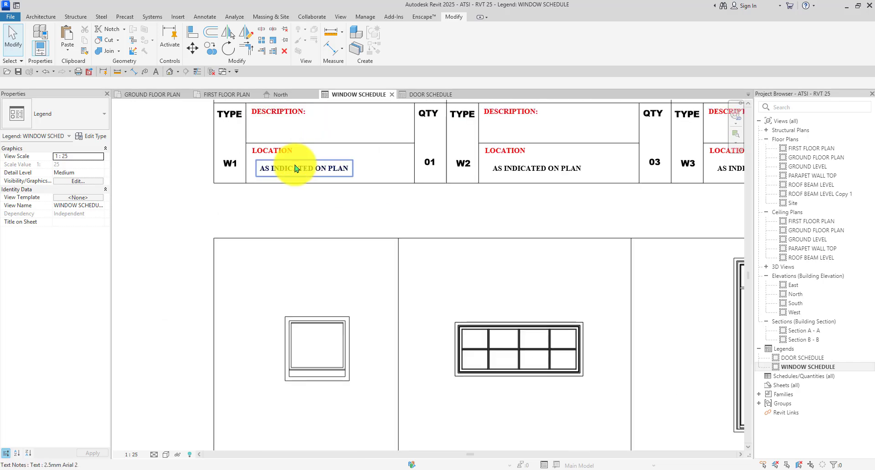
Place a new text note with TX below W1's DESCRIPTION heading.
{"action": "left_click", "coordinate": [295, 168]}
{"action": "key", "text": "t"}
{"action": "key", "text": "x"}
{"action": "scroll", "coordinate": [294, 162], "scroll_direction": "down", "scroll_amount": 3}
{"action": "scroll", "coordinate": [250, 173], "scroll_direction": "up", "scroll_amount": 4}
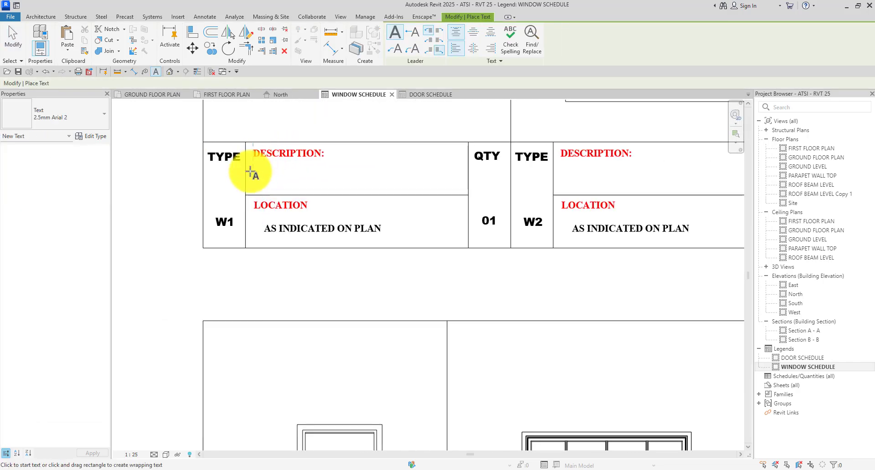
{"action": "left_click", "coordinate": [255, 174]}
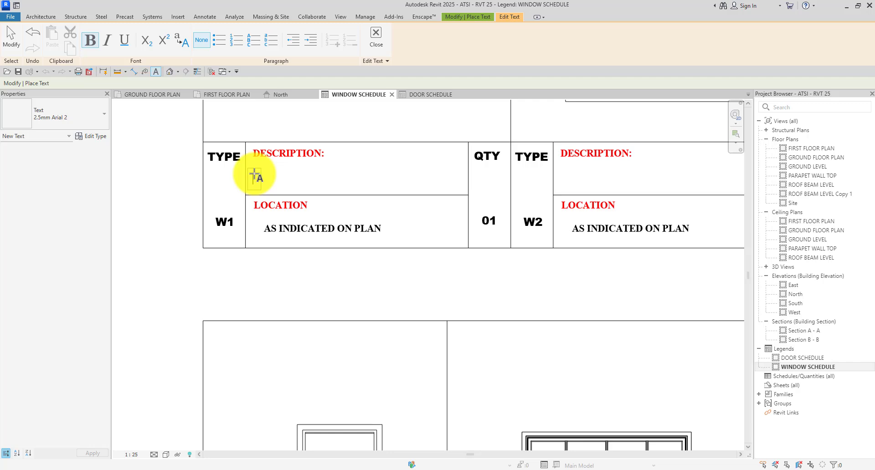
{"action": "scroll", "coordinate": [275, 203], "scroll_direction": "down", "scroll_amount": 4}
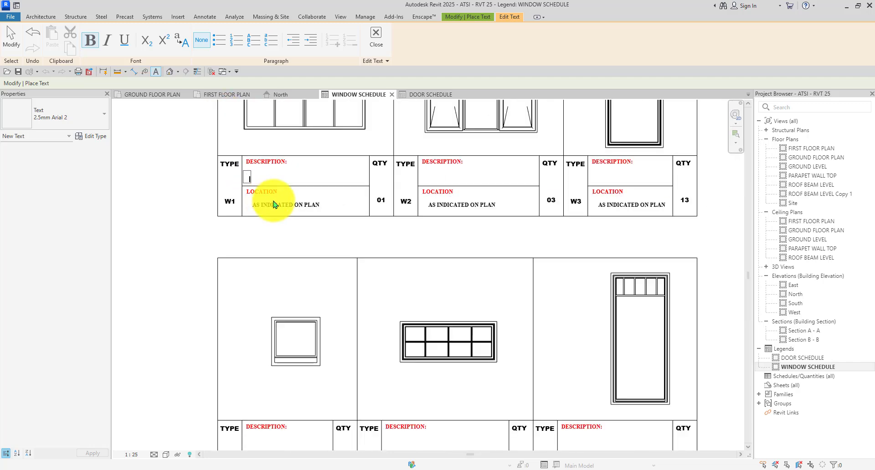
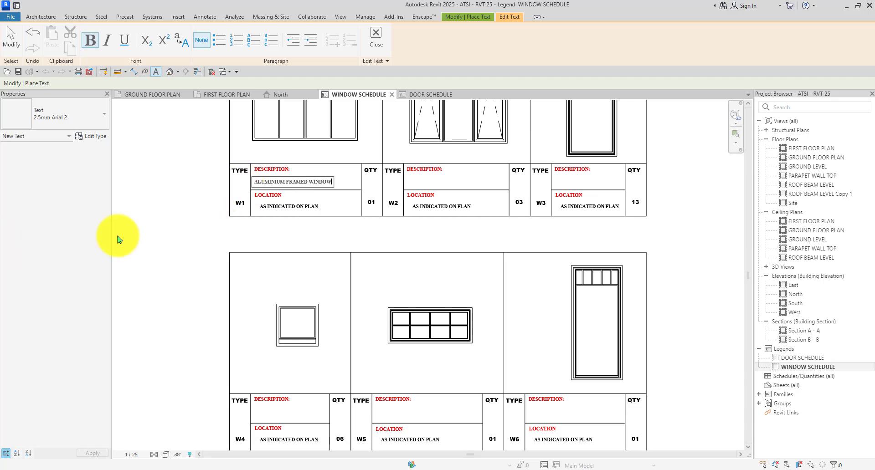
Finish W1's ALUMINIUM FRAMED WINDOW description and cancel an empty text box in W2.
{"action": "left_click", "coordinate": [189, 232]}
{"action": "scroll", "coordinate": [379, 343], "scroll_direction": "down", "scroll_amount": 2}
{"action": "scroll", "coordinate": [427, 224], "scroll_direction": "up", "scroll_amount": 4}
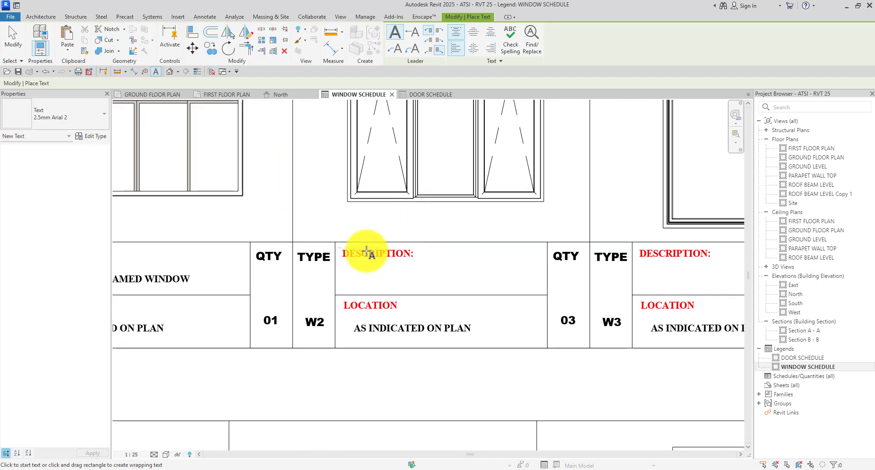
{"action": "left_click", "coordinate": [351, 271]}
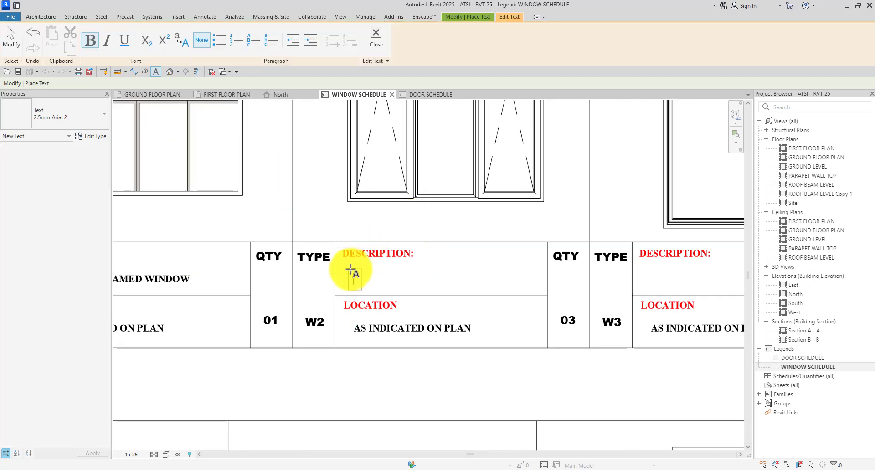
{"action": "key", "text": "Escape"}
{"action": "key", "text": "Escape"}
Check W2's window type in the type list, keeping triple casement, then restart Text with TX.
{"action": "left_click", "coordinate": [391, 195]}
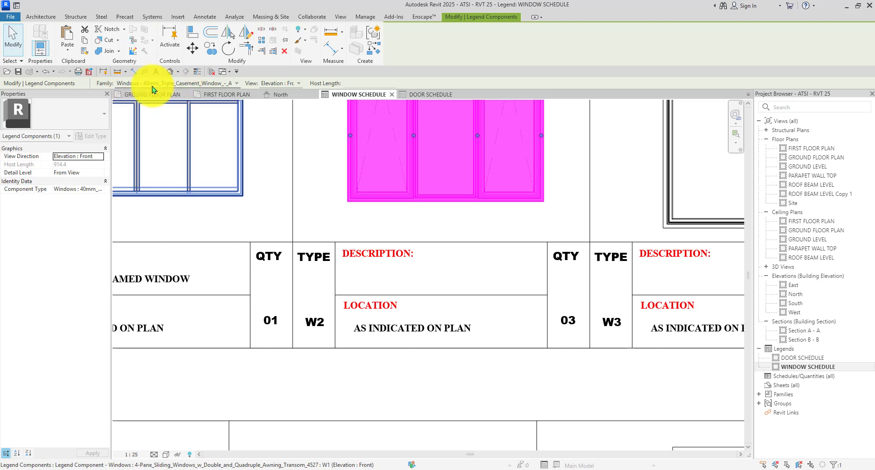
{"action": "left_click", "coordinate": [176, 83]}
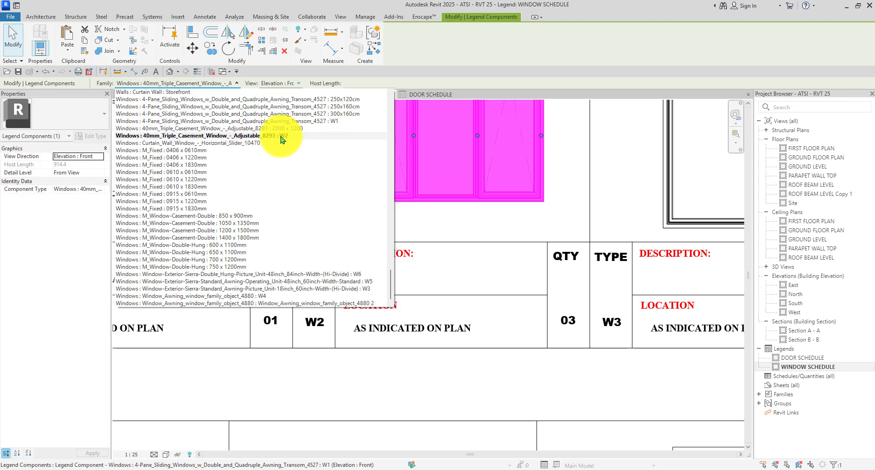
{"action": "left_click", "coordinate": [443, 259]}
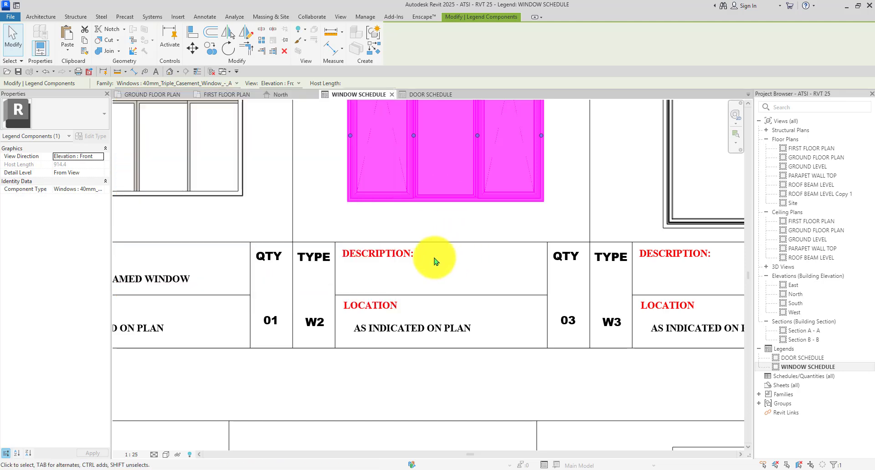
{"action": "left_click", "coordinate": [435, 261]}
{"action": "scroll", "coordinate": [369, 272], "scroll_direction": "down", "scroll_amount": 2}
{"action": "scroll", "coordinate": [389, 300], "scroll_direction": "up", "scroll_amount": 2}
{"action": "key", "text": "t"}
{"action": "key", "text": "x"}
{"action": "scroll", "coordinate": [364, 278], "scroll_direction": "down", "scroll_amount": 2}
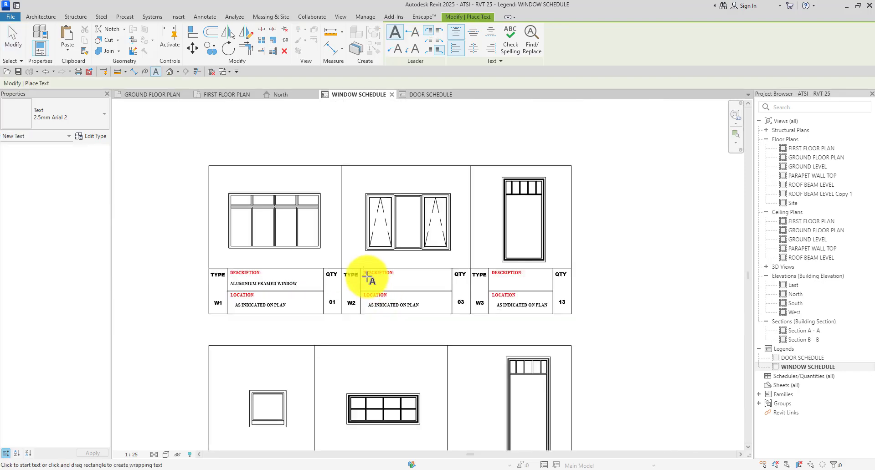
{"action": "scroll", "coordinate": [361, 283], "scroll_direction": "up", "scroll_amount": 2}
Add the text TRIPLE WOODEN CASEMENT WINDOW in W2's description cell.
{"action": "left_click", "coordinate": [359, 289]}
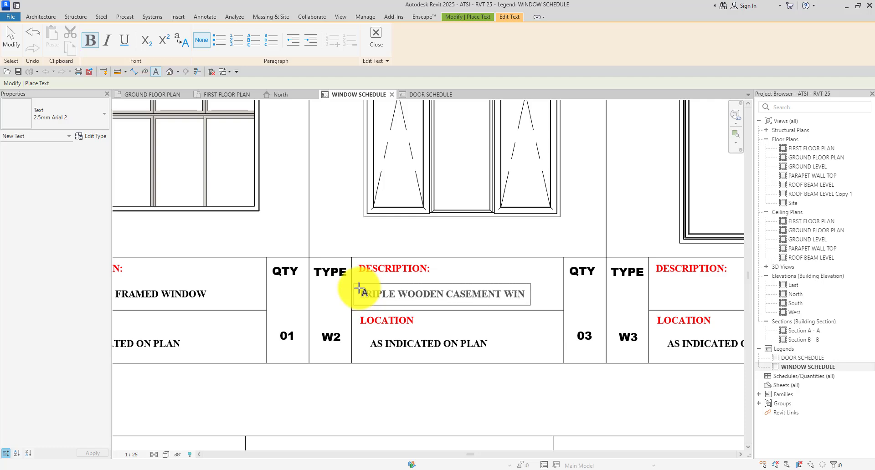
{"action": "scroll", "coordinate": [324, 282], "scroll_direction": "down", "scroll_amount": 4}
{"action": "left_click", "coordinate": [391, 344]}
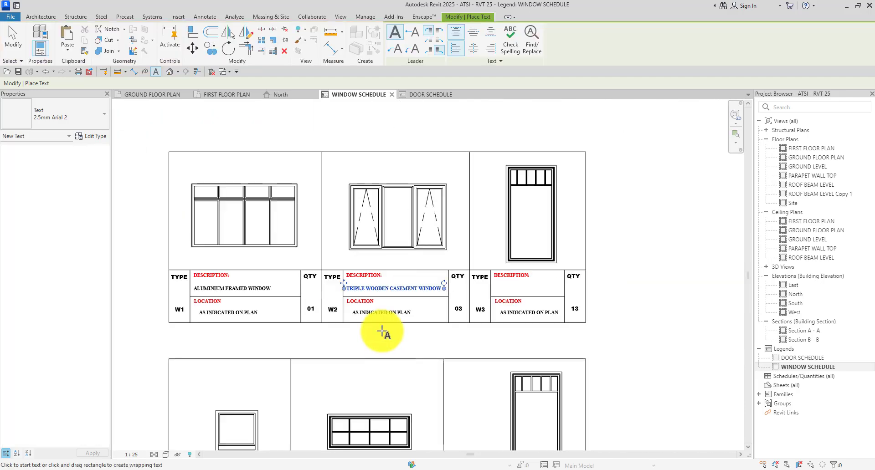
{"action": "key", "text": "Escape"}
{"action": "key", "text": "Escape"}
{"action": "scroll", "coordinate": [347, 255], "scroll_direction": "down", "scroll_amount": 3}
{"action": "scroll", "coordinate": [394, 264], "scroll_direction": "up", "scroll_amount": 4}
{"action": "scroll", "coordinate": [371, 276], "scroll_direction": "up", "scroll_amount": 4}
Select the W2 description note and start a similar text note with CS.
{"action": "left_click", "coordinate": [331, 282]}
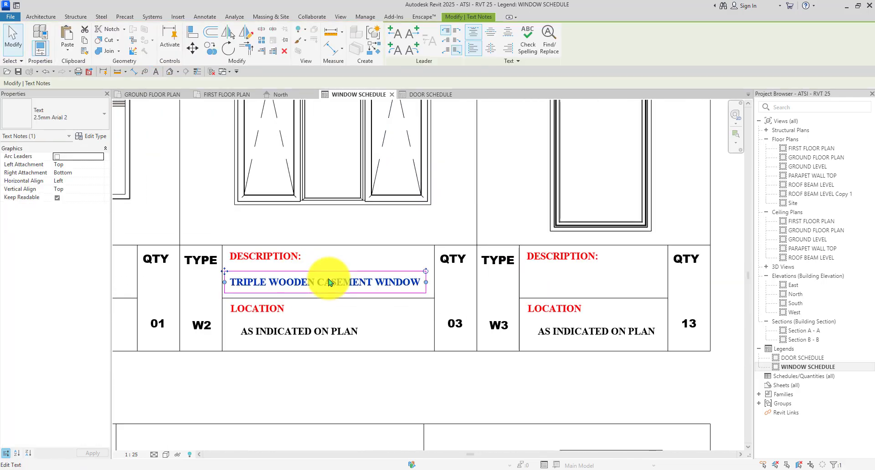
{"action": "key", "text": "c"}
{"action": "key", "text": "s"}
{"action": "scroll", "coordinate": [337, 276], "scroll_direction": "down", "scroll_amount": 5}
{"action": "scroll", "coordinate": [519, 324], "scroll_direction": "up", "scroll_amount": 2}
{"action": "scroll", "coordinate": [519, 324], "scroll_direction": "up", "scroll_amount": 2}
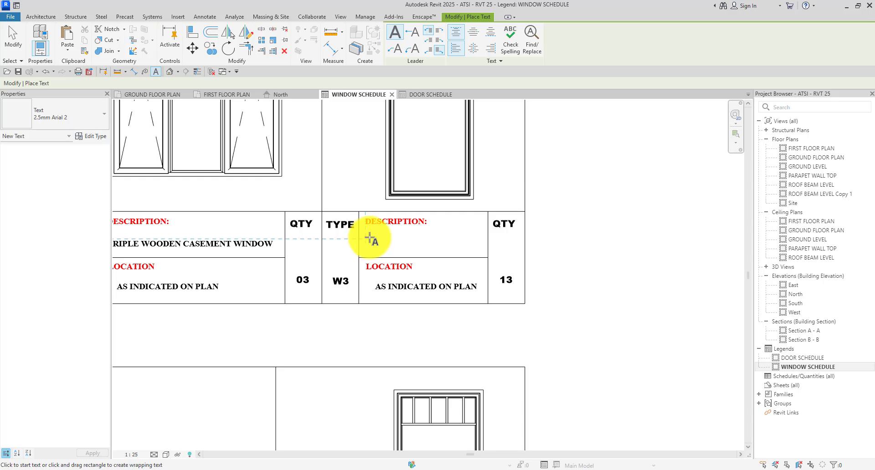
Write SINDLE POCKET WINDOW in the W3 description cell, then restart the Text tool.
{"action": "left_click", "coordinate": [370, 238]}
{"action": "scroll", "coordinate": [369, 240], "scroll_direction": "down", "scroll_amount": 2}
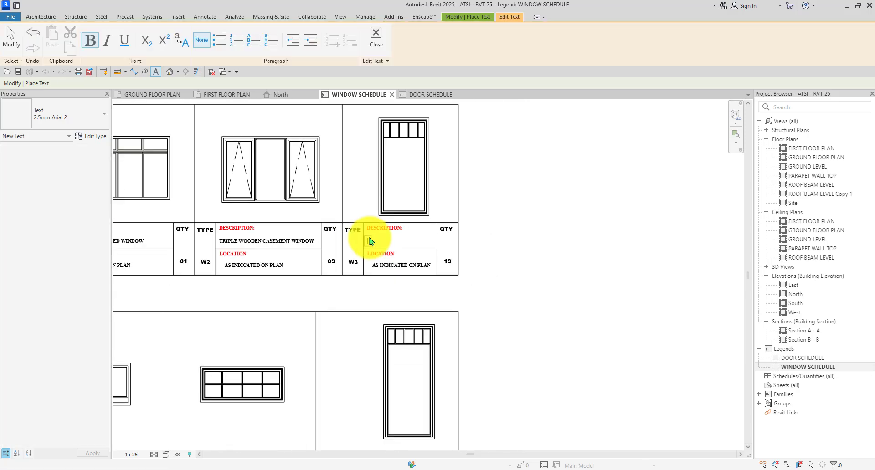
{"action": "scroll", "coordinate": [370, 241], "scroll_direction": "up", "scroll_amount": 2}
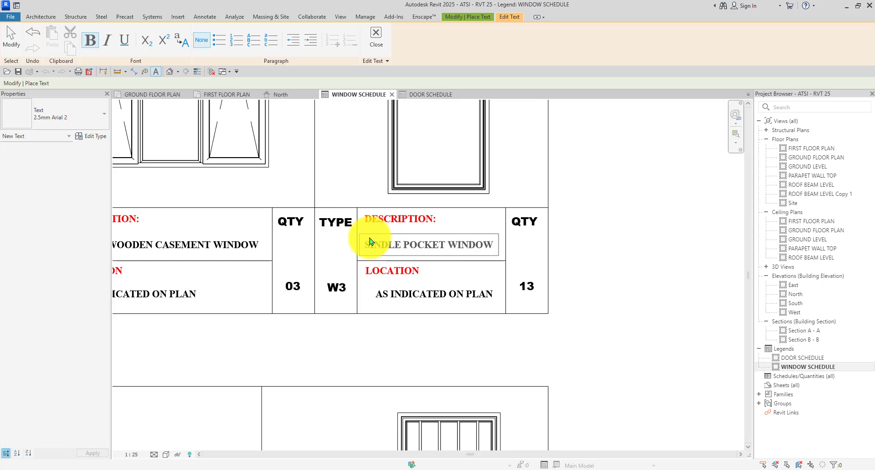
{"action": "left_click", "coordinate": [636, 294]}
{"action": "key", "text": "Escape"}
{"action": "key", "text": "Escape"}
{"action": "scroll", "coordinate": [504, 161], "scroll_direction": "down", "scroll_amount": 6}
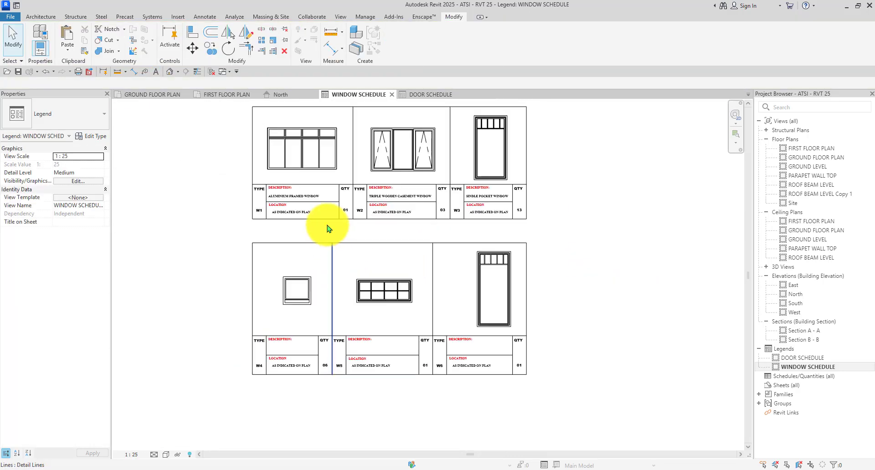
{"action": "scroll", "coordinate": [319, 219], "scroll_direction": "up", "scroll_amount": 5}
{"action": "key", "text": "t"}
{"action": "key", "text": "x"}
{"action": "scroll", "coordinate": [279, 176], "scroll_direction": "down", "scroll_amount": 3}
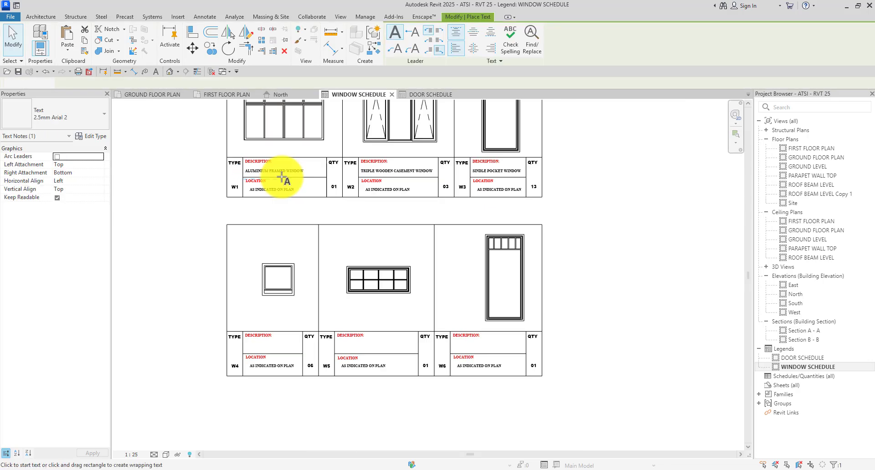
{"action": "scroll", "coordinate": [230, 289], "scroll_direction": "up", "scroll_amount": 3}
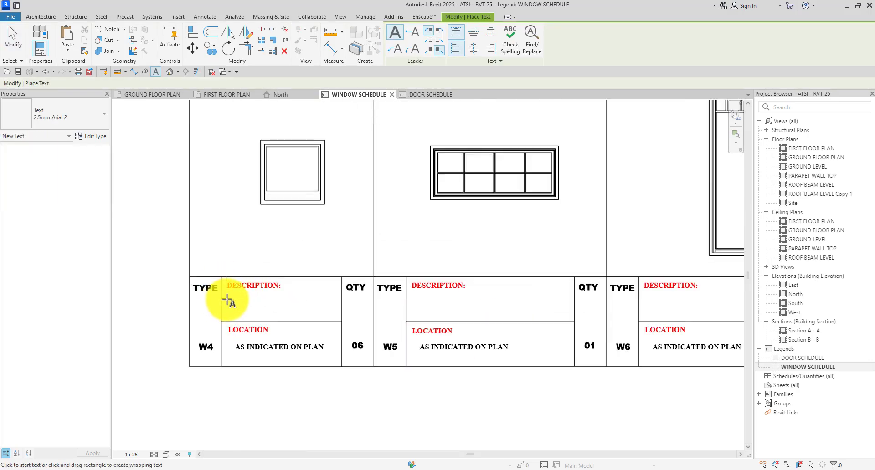
Enter SINDLE FLUSH WINDOW as the W4 description text note.
{"action": "left_click", "coordinate": [227, 298]}
{"action": "scroll", "coordinate": [266, 280], "scroll_direction": "down", "scroll_amount": 4}
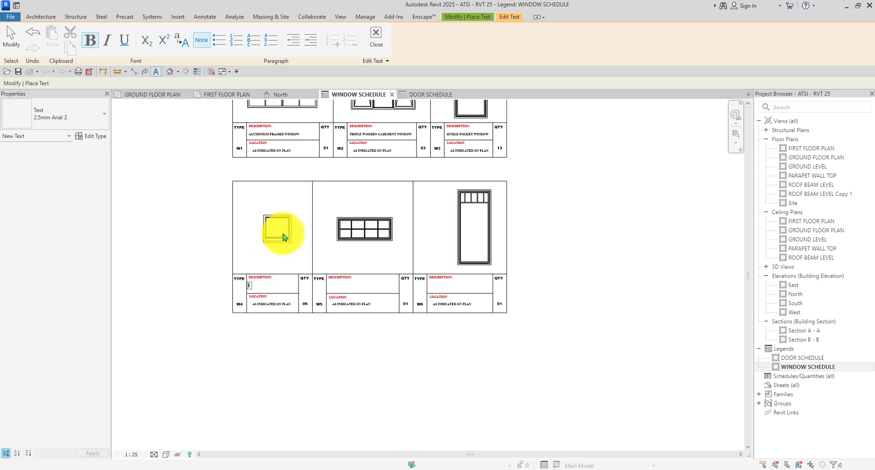
{"action": "scroll", "coordinate": [286, 234], "scroll_direction": "up", "scroll_amount": 2}
{"action": "scroll", "coordinate": [297, 227], "scroll_direction": "down", "scroll_amount": 3}
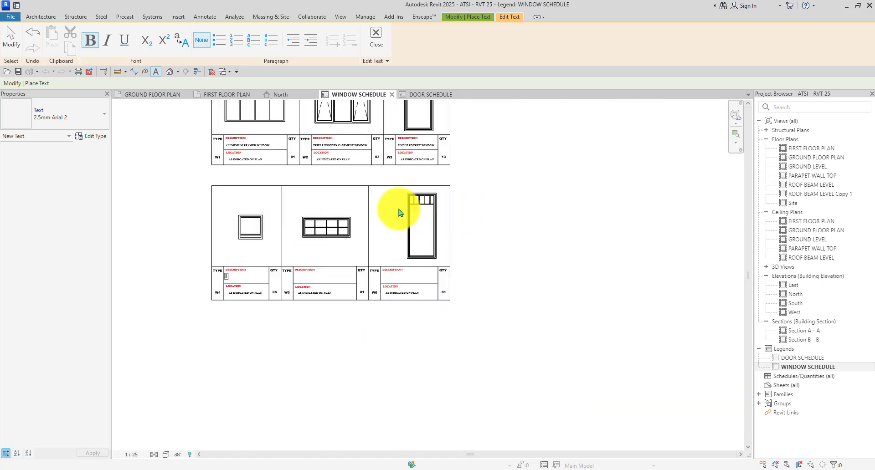
{"action": "scroll", "coordinate": [237, 272], "scroll_direction": "up", "scroll_amount": 3}
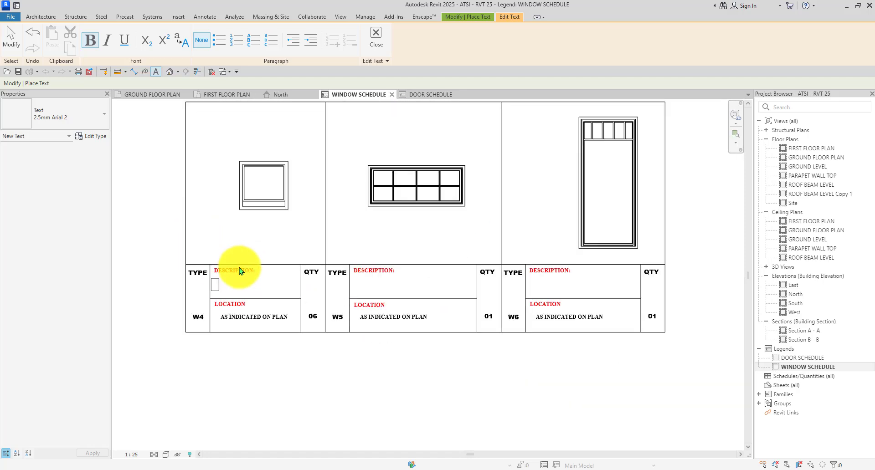
{"action": "scroll", "coordinate": [212, 282], "scroll_direction": "up", "scroll_amount": 5}
{"action": "scroll", "coordinate": [269, 298], "scroll_direction": "down", "scroll_amount": 4}
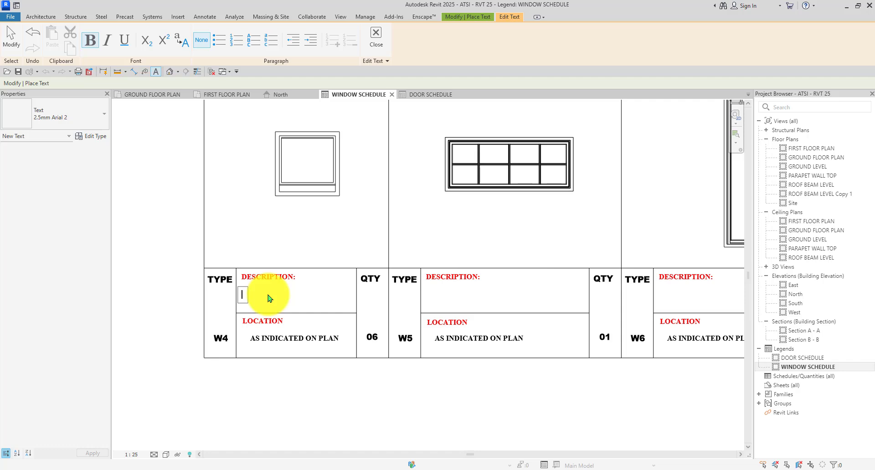
{"action": "scroll", "coordinate": [267, 296], "scroll_direction": "down", "scroll_amount": 3}
{"action": "scroll", "coordinate": [269, 298], "scroll_direction": "up", "scroll_amount": 2}
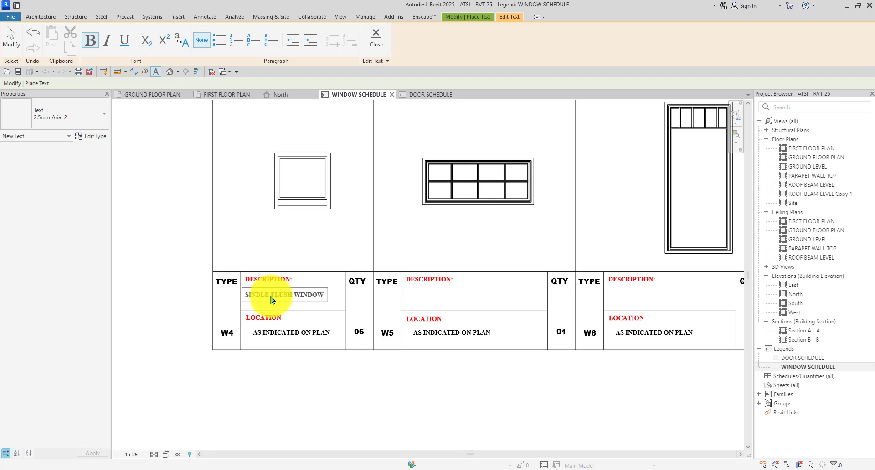
{"action": "left_click", "coordinate": [284, 246]}
{"action": "scroll", "coordinate": [405, 278], "scroll_direction": "up", "scroll_amount": 1}
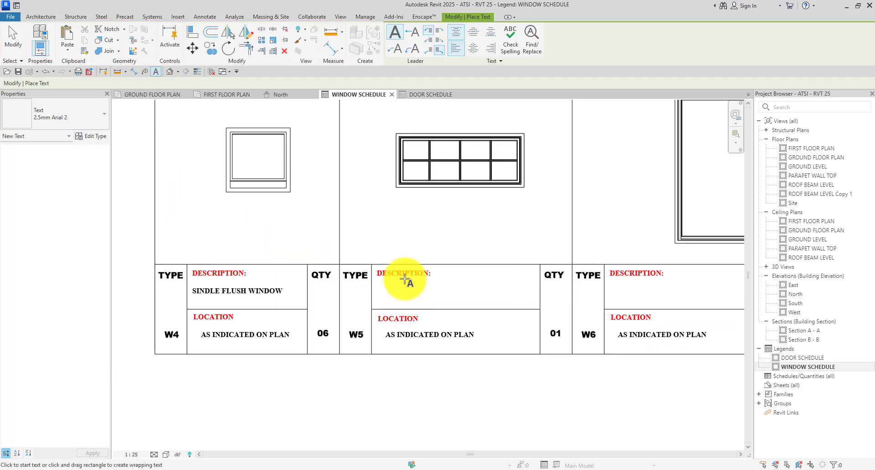
{"action": "scroll", "coordinate": [404, 278], "scroll_direction": "up", "scroll_amount": 1}
Check the W5 window's type in the type list without changing it.
{"action": "key", "text": "Escape"}
{"action": "left_click", "coordinate": [418, 164]}
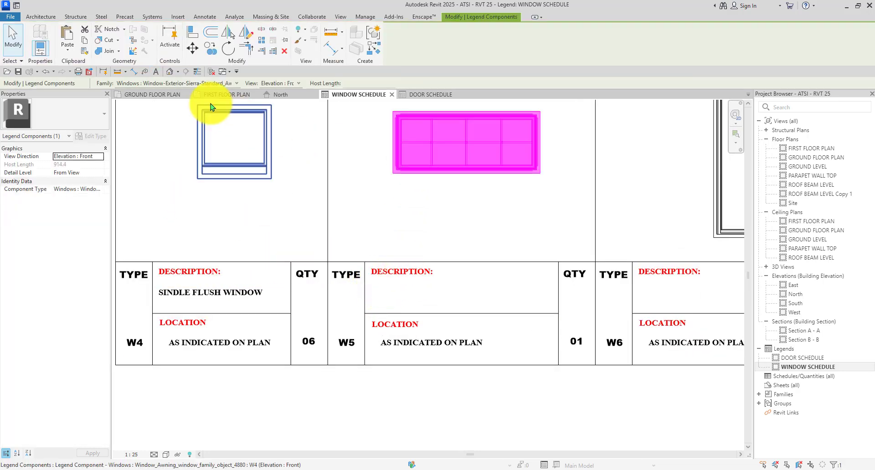
{"action": "left_click", "coordinate": [204, 84]}
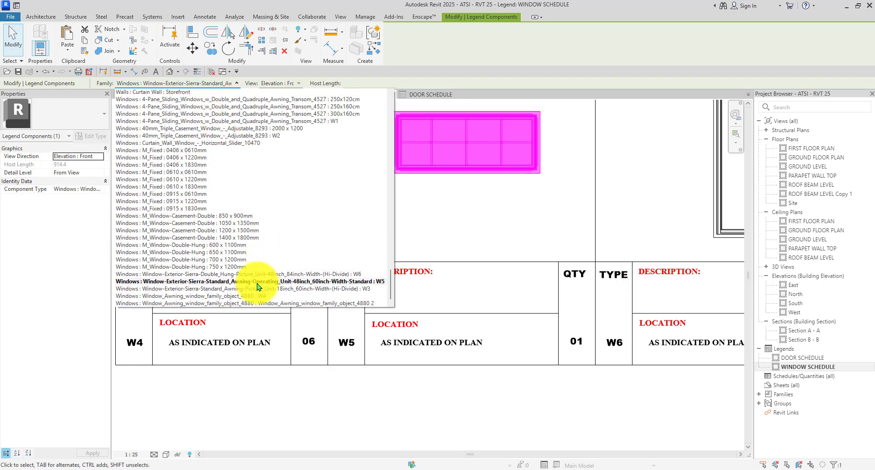
{"action": "left_click", "coordinate": [426, 299]}
{"action": "key", "text": "Escape"}
{"action": "scroll", "coordinate": [379, 285], "scroll_direction": "up", "scroll_amount": 1}
{"action": "scroll", "coordinate": [353, 294], "scroll_direction": "up", "scroll_amount": 1}
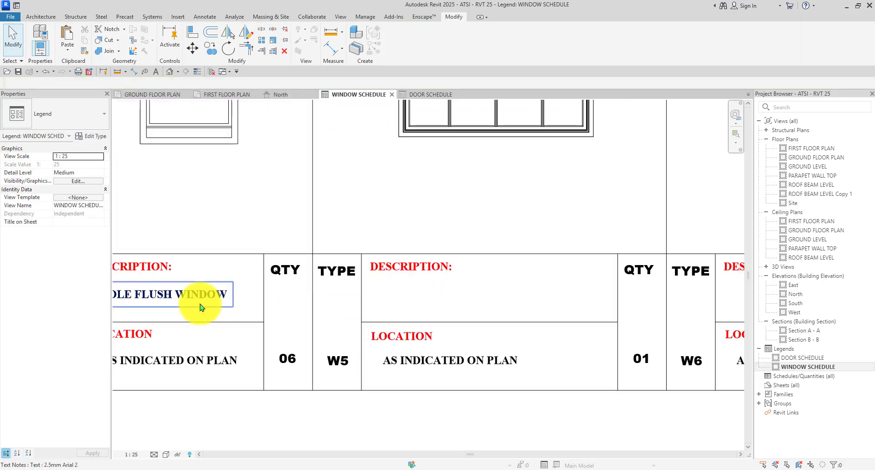
Place the text WOODEN ARING AWINDOW in W5's description cell.
{"action": "key", "text": "t"}
{"action": "key", "text": "x"}
{"action": "scroll", "coordinate": [289, 303], "scroll_direction": "down", "scroll_amount": 2}
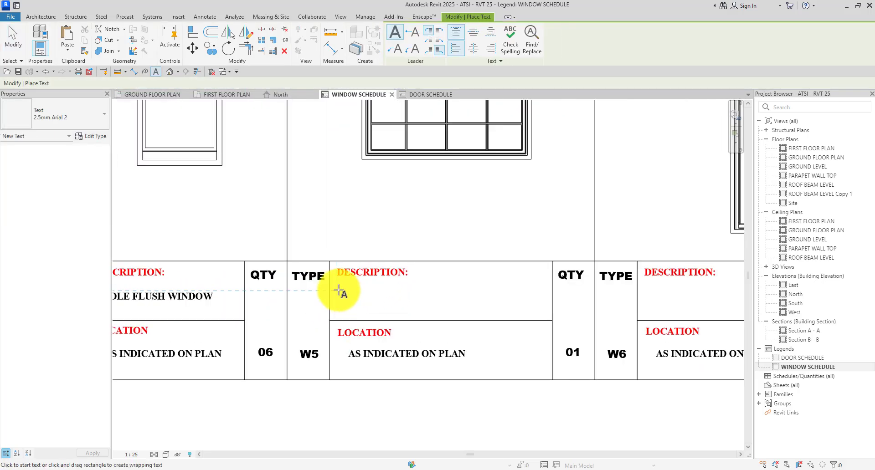
{"action": "left_click", "coordinate": [338, 292]}
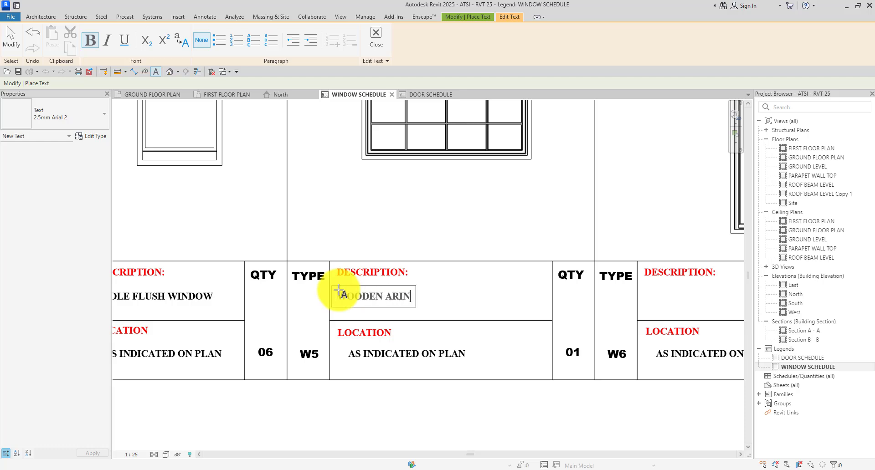
{"action": "type", "text": "WOODEN ARING AWINDO"}
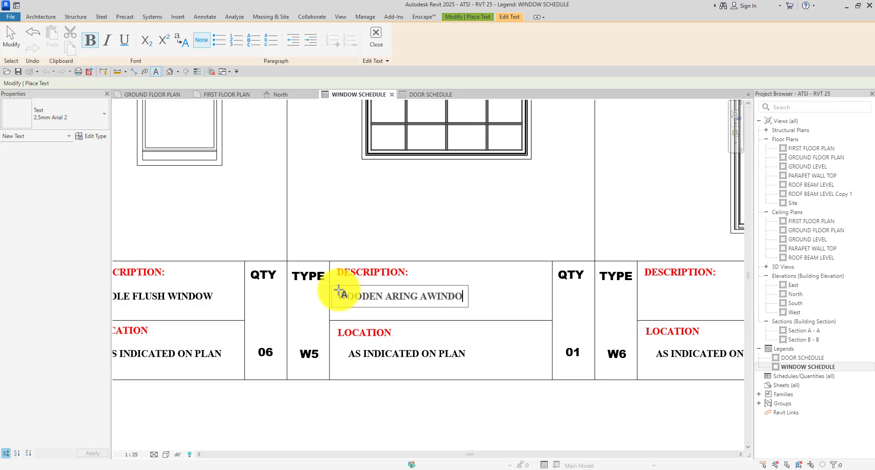
{"action": "type", "text": "W"}
{"action": "left_click", "coordinate": [374, 236]}
{"action": "scroll", "coordinate": [370, 248], "scroll_direction": "down", "scroll_amount": 4}
{"action": "scroll", "coordinate": [419, 272], "scroll_direction": "up", "scroll_amount": 3}
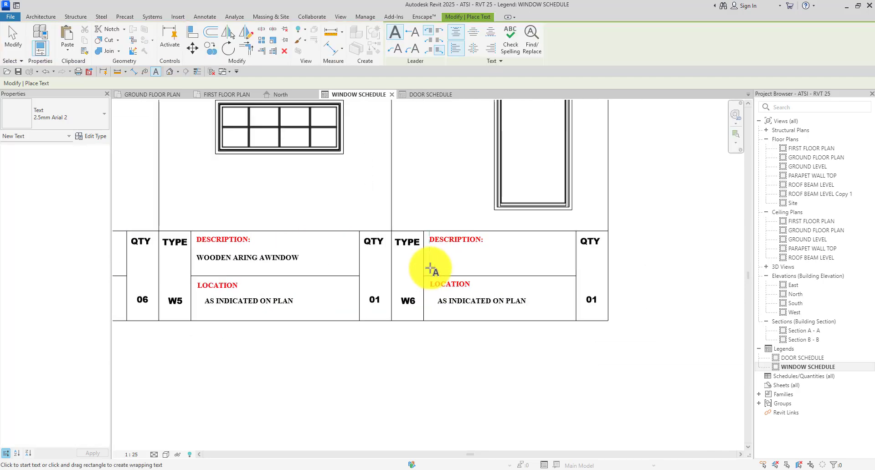
Add ALUMINIUM SINGLE FLUSH WINDOW as the W6 description text note.
{"action": "left_click", "coordinate": [432, 257]}
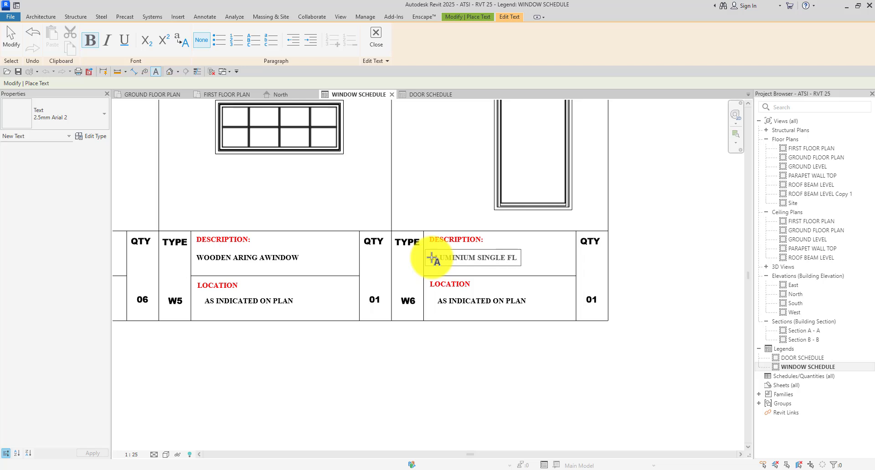
{"action": "type", "text": "USH W"}
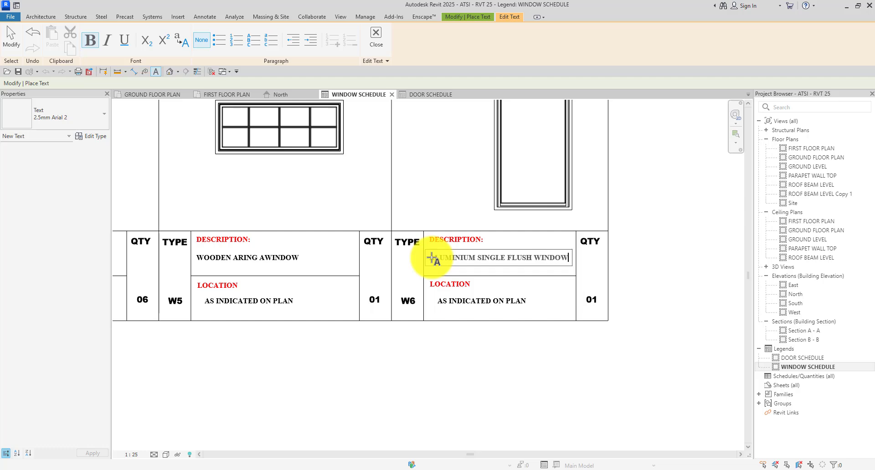
{"action": "type", "text": "INDOW"}
{"action": "left_click", "coordinate": [611, 263]}
{"action": "scroll", "coordinate": [404, 237], "scroll_direction": "down", "scroll_amount": 5}
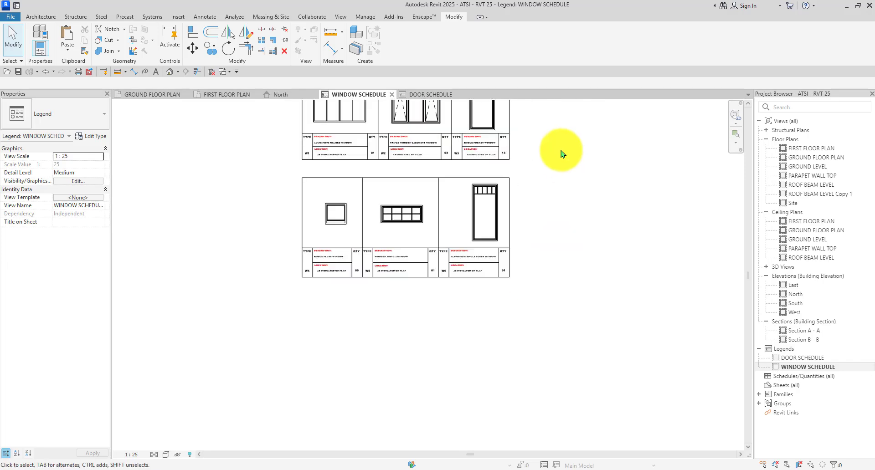
Compare against the Door Schedule legend, then return to the Window Schedule legend.
{"action": "scroll", "coordinate": [561, 152], "scroll_direction": "up", "scroll_amount": 1}
{"action": "middle_click_drag", "start_coordinate": [564, 277], "coordinate": [592, 347]}
{"action": "scroll", "coordinate": [392, 188], "scroll_direction": "up", "scroll_amount": 1}
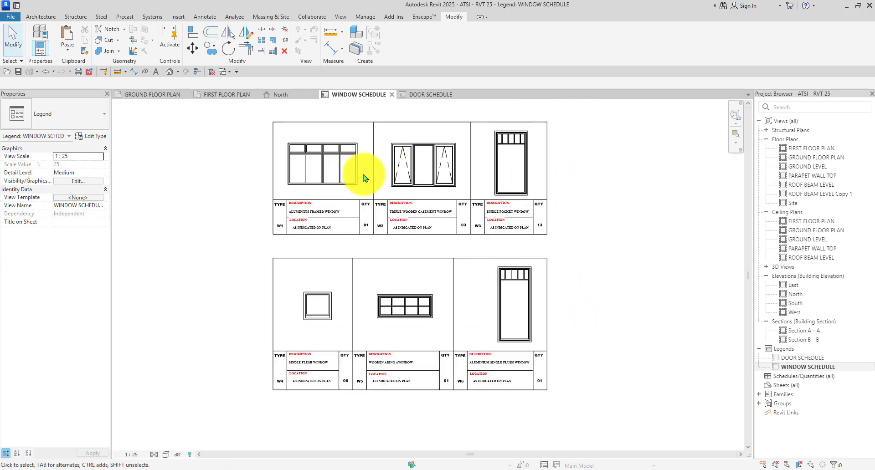
{"action": "scroll", "coordinate": [364, 175], "scroll_direction": "up", "scroll_amount": 2}
{"action": "scroll", "coordinate": [366, 182], "scroll_direction": "down", "scroll_amount": 2}
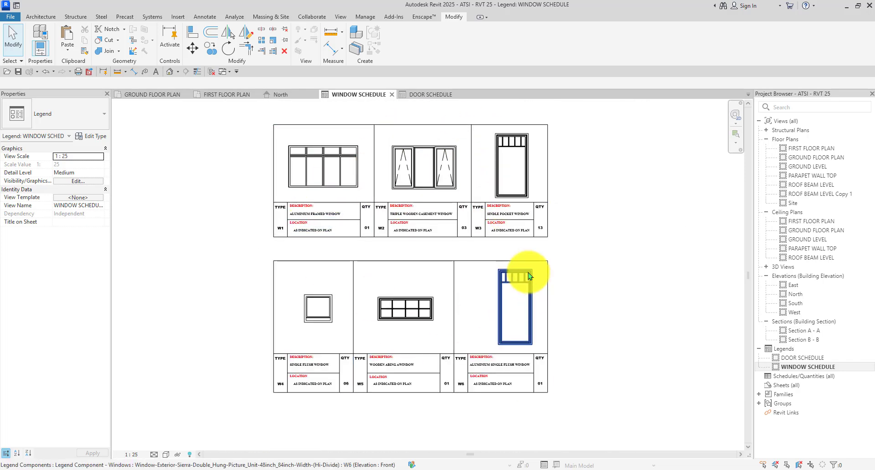
{"action": "scroll", "coordinate": [512, 250], "scroll_direction": "down", "scroll_amount": 3}
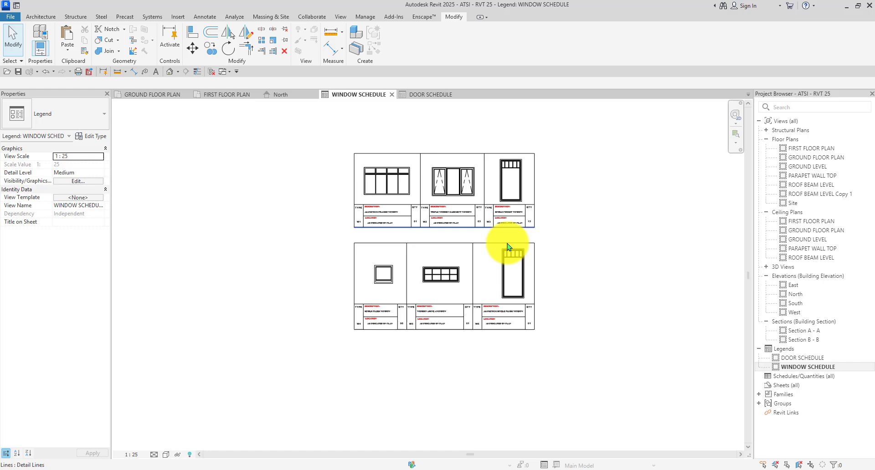
{"action": "left_click", "coordinate": [431, 94]}
{"action": "scroll", "coordinate": [406, 234], "scroll_direction": "down", "scroll_amount": 5}
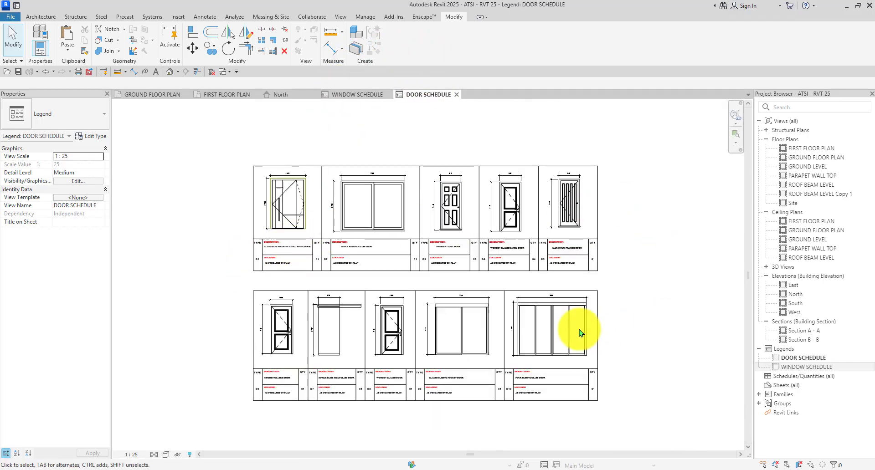
{"action": "scroll", "coordinate": [336, 168], "scroll_direction": "up", "scroll_amount": 2}
{"action": "scroll", "coordinate": [322, 164], "scroll_direction": "down", "scroll_amount": 1}
{"action": "left_click", "coordinate": [353, 94]}
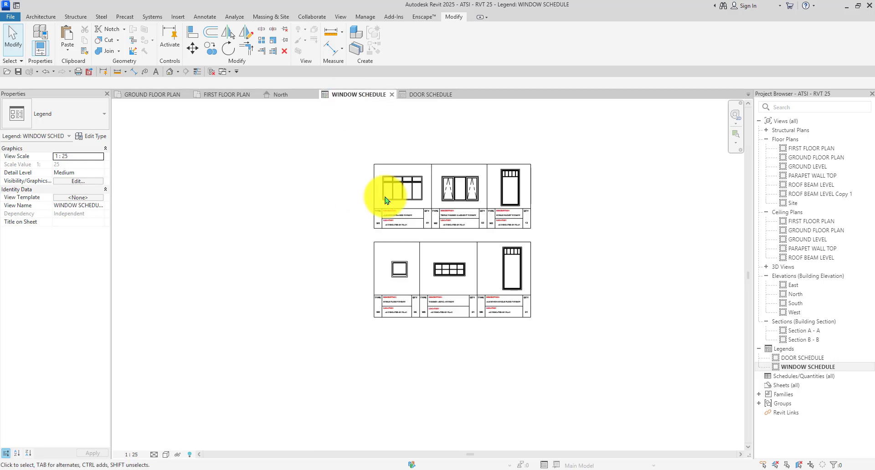
{"action": "scroll", "coordinate": [385, 201], "scroll_direction": "up", "scroll_amount": 4}
With Aligned Dimension, dimension W1 with a 2000 width above it and pick its height.
{"action": "left_click", "coordinate": [133, 71]}
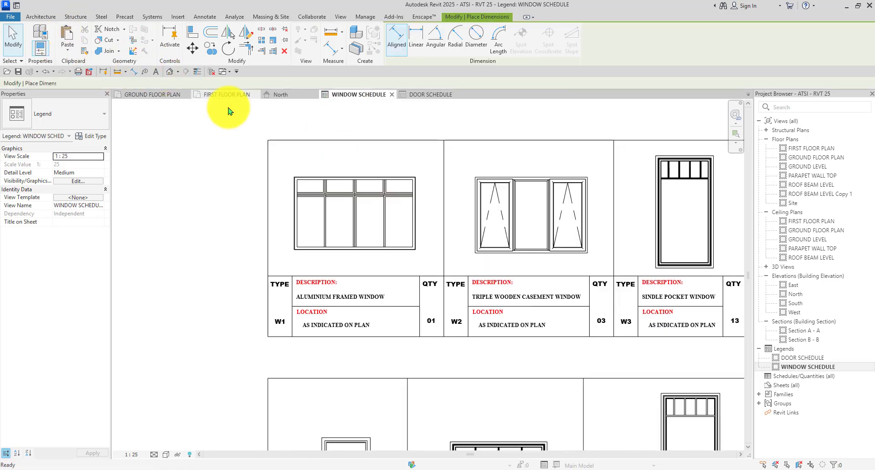
{"action": "scroll", "coordinate": [319, 221], "scroll_direction": "up", "scroll_amount": 6}
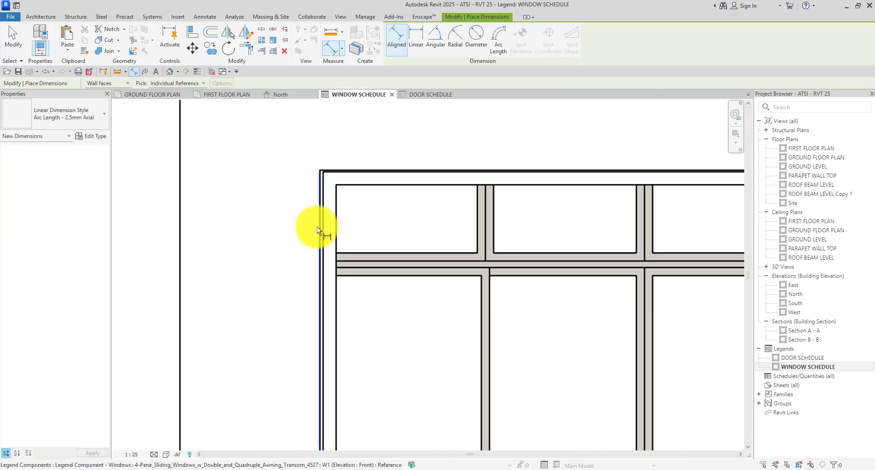
{"action": "scroll", "coordinate": [316, 226], "scroll_direction": "down", "scroll_amount": 4}
{"action": "scroll", "coordinate": [414, 173], "scroll_direction": "down", "scroll_amount": 2}
{"action": "scroll", "coordinate": [477, 223], "scroll_direction": "up", "scroll_amount": 4}
{"action": "scroll", "coordinate": [475, 223], "scroll_direction": "up", "scroll_amount": 2}
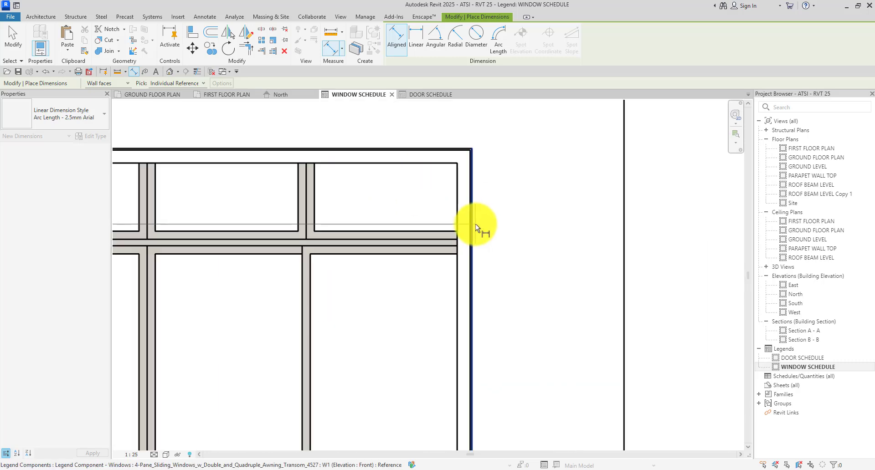
{"action": "scroll", "coordinate": [474, 224], "scroll_direction": "up", "scroll_amount": 2}
{"action": "left_click", "coordinate": [470, 228]}
{"action": "scroll", "coordinate": [470, 228], "scroll_direction": "down", "scroll_amount": 4}
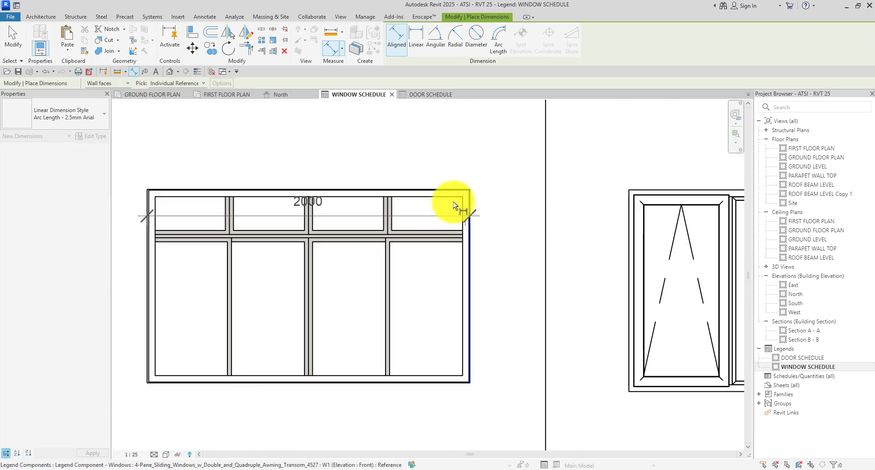
{"action": "left_click", "coordinate": [382, 153]}
{"action": "scroll", "coordinate": [359, 252], "scroll_direction": "down", "scroll_amount": 2}
{"action": "scroll", "coordinate": [244, 310], "scroll_direction": "up", "scroll_amount": 3}
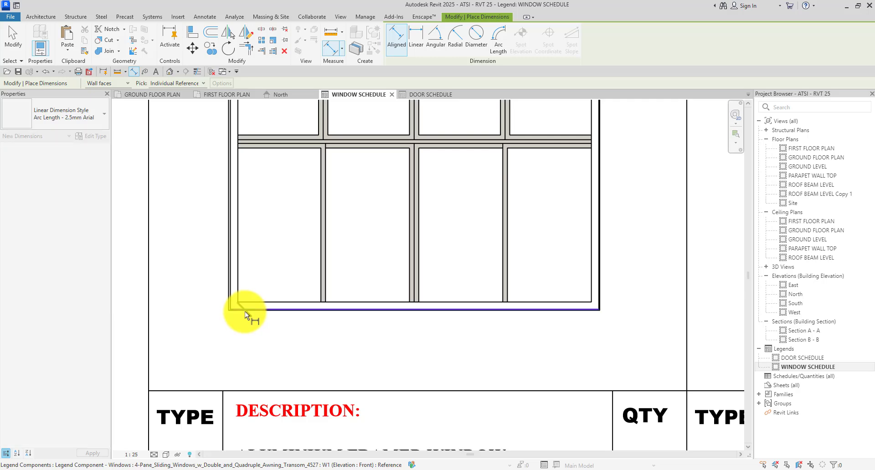
{"action": "left_click", "coordinate": [245, 311]}
{"action": "scroll", "coordinate": [255, 255], "scroll_direction": "down", "scroll_amount": 2}
{"action": "scroll", "coordinate": [261, 191], "scroll_direction": "up", "scroll_amount": 3}
{"action": "left_click", "coordinate": [260, 184]}
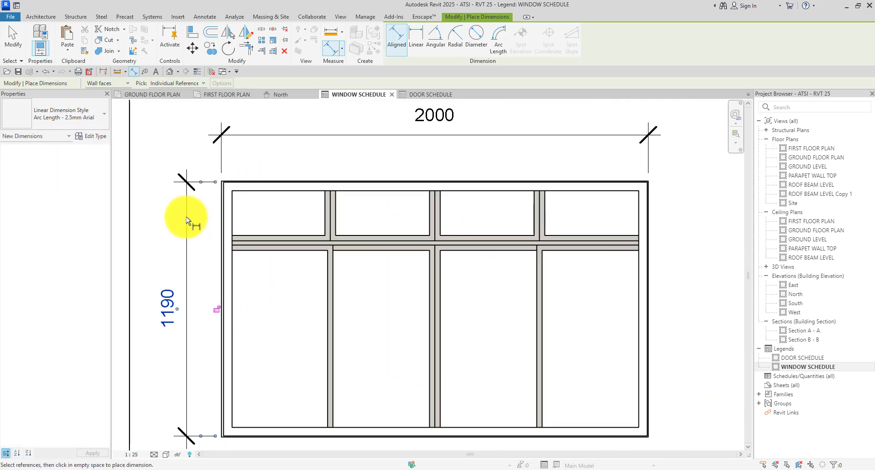
{"action": "scroll", "coordinate": [186, 214], "scroll_direction": "down", "scroll_amount": 3}
{"action": "scroll", "coordinate": [452, 212], "scroll_direction": "up", "scroll_amount": 2}
Dimension W2 with a 1847 width above and a 1222 height on its left.
{"action": "left_click", "coordinate": [478, 209]}
{"action": "scroll", "coordinate": [381, 207], "scroll_direction": "down", "scroll_amount": 1}
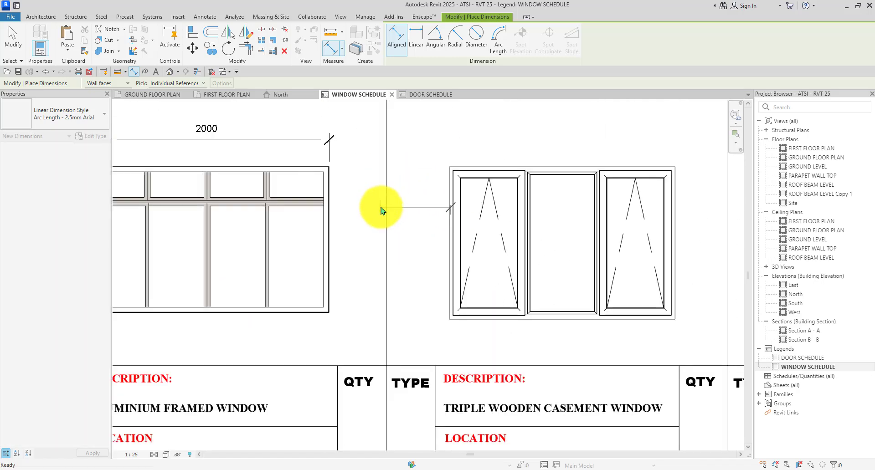
{"action": "scroll", "coordinate": [401, 211], "scroll_direction": "up", "scroll_amount": 2}
{"action": "scroll", "coordinate": [382, 198], "scroll_direction": "down", "scroll_amount": 3}
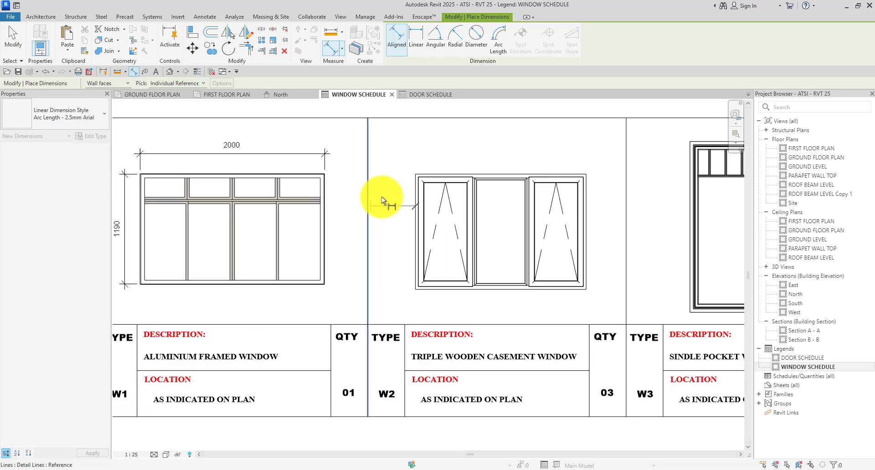
{"action": "scroll", "coordinate": [447, 216], "scroll_direction": "up", "scroll_amount": 3}
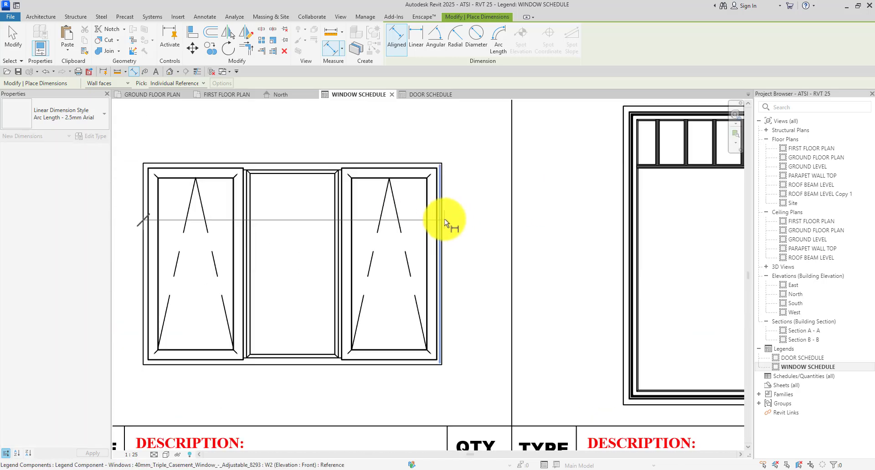
{"action": "scroll", "coordinate": [441, 218], "scroll_direction": "up", "scroll_amount": 1}
{"action": "left_click", "coordinate": [440, 214]}
{"action": "scroll", "coordinate": [454, 229], "scroll_direction": "down", "scroll_amount": 4}
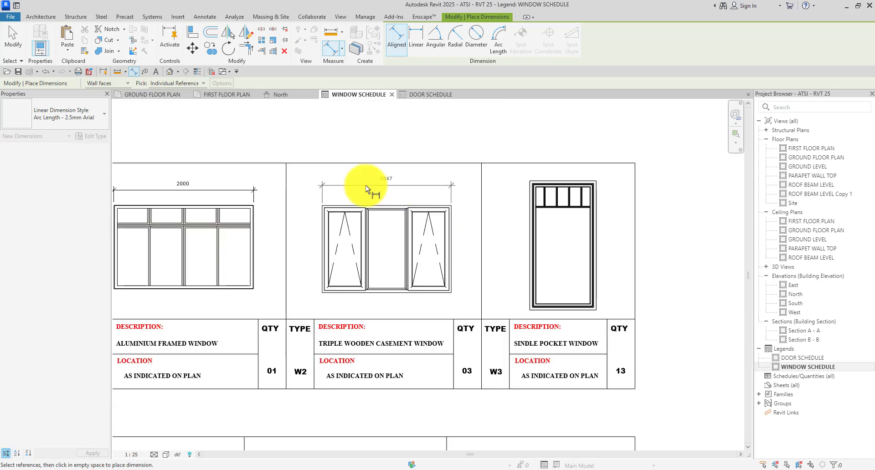
{"action": "left_click", "coordinate": [366, 185]}
{"action": "scroll", "coordinate": [344, 286], "scroll_direction": "up", "scroll_amount": 2}
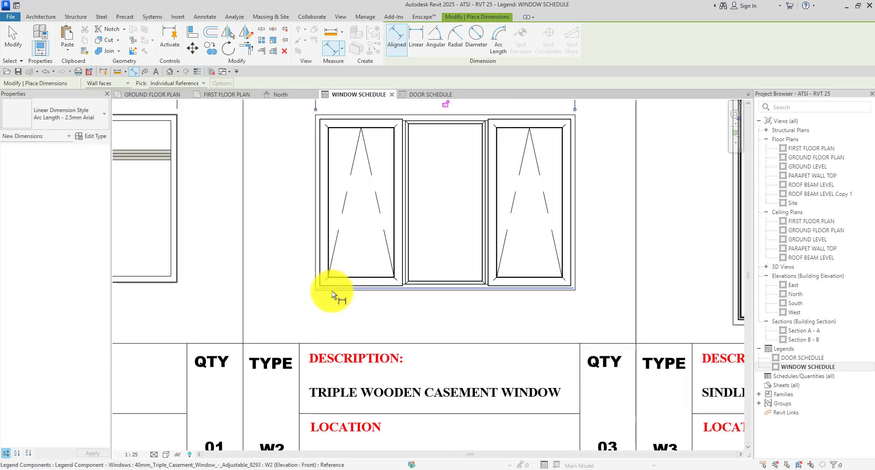
{"action": "left_click", "coordinate": [330, 289]}
{"action": "scroll", "coordinate": [332, 268], "scroll_direction": "down", "scroll_amount": 2}
{"action": "scroll", "coordinate": [340, 155], "scroll_direction": "up", "scroll_amount": 4}
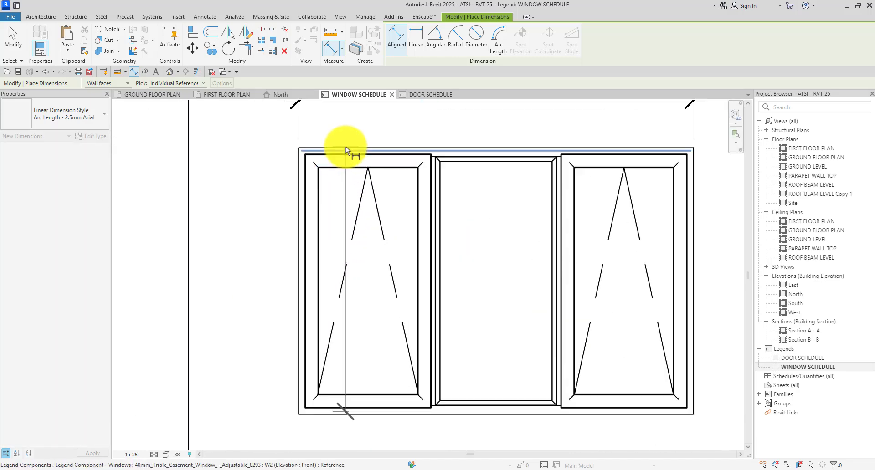
{"action": "left_click", "coordinate": [345, 146]}
{"action": "scroll", "coordinate": [319, 162], "scroll_direction": "down", "scroll_amount": 3}
{"action": "left_click", "coordinate": [285, 181]}
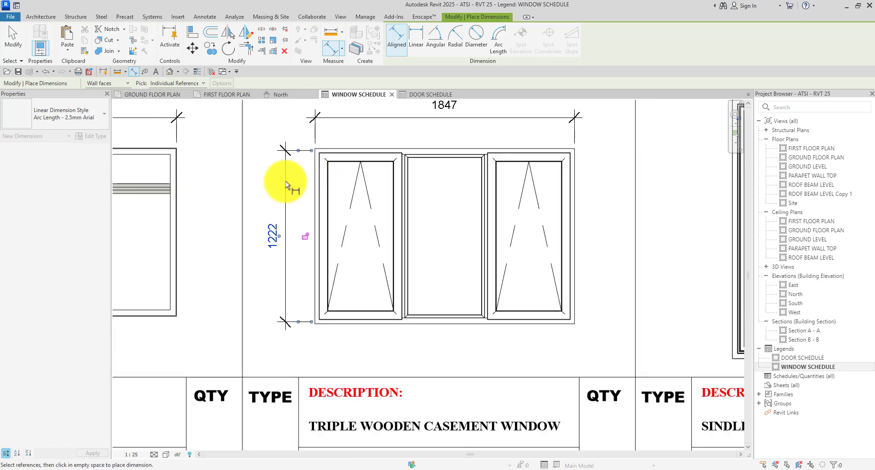
{"action": "scroll", "coordinate": [314, 322], "scroll_direction": "up", "scroll_amount": 3}
{"action": "scroll", "coordinate": [314, 322], "scroll_direction": "down", "scroll_amount": 3}
{"action": "scroll", "coordinate": [401, 319], "scroll_direction": "down", "scroll_amount": 2}
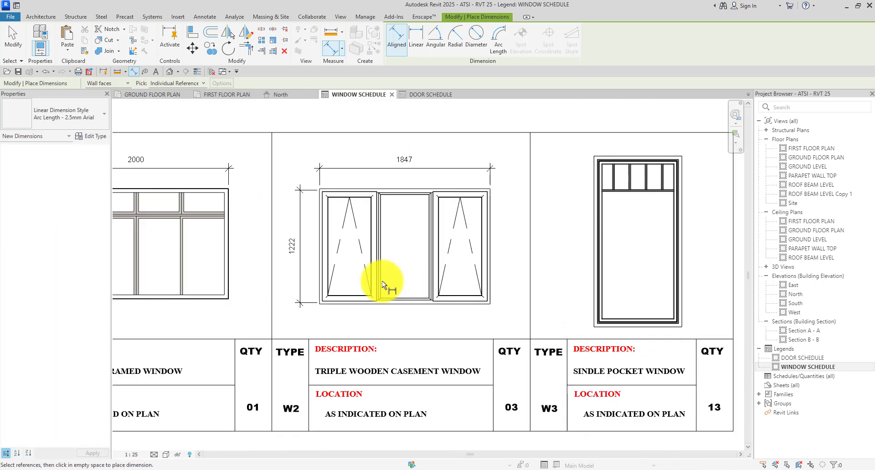
{"action": "scroll", "coordinate": [580, 326], "scroll_direction": "up", "scroll_amount": 2}
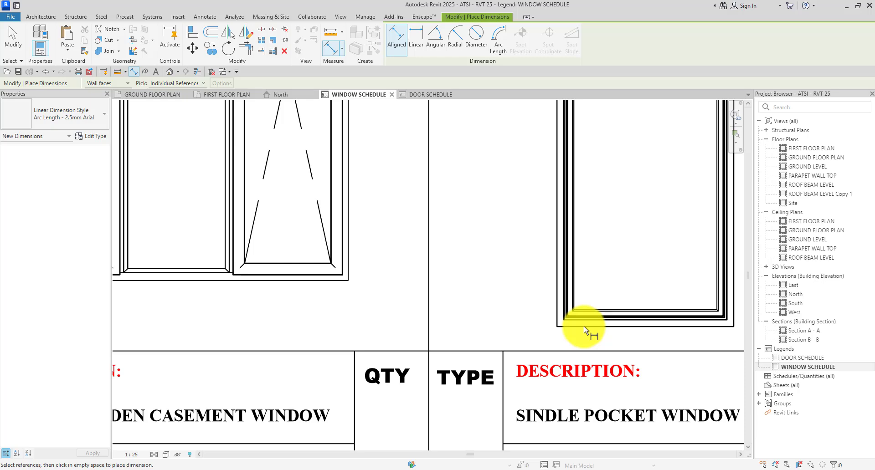
{"action": "scroll", "coordinate": [584, 326], "scroll_direction": "up", "scroll_amount": 3}
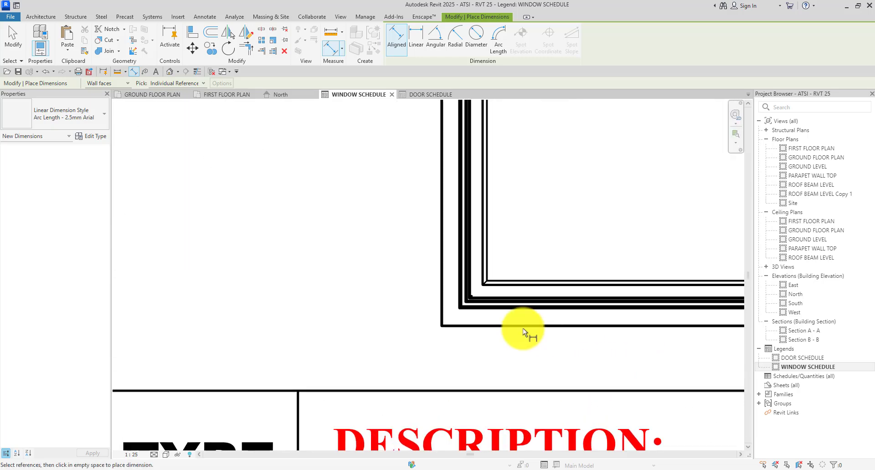
{"action": "scroll", "coordinate": [437, 314], "scroll_direction": "down", "scroll_amount": 1}
{"action": "scroll", "coordinate": [501, 314], "scroll_direction": "down", "scroll_amount": 3}
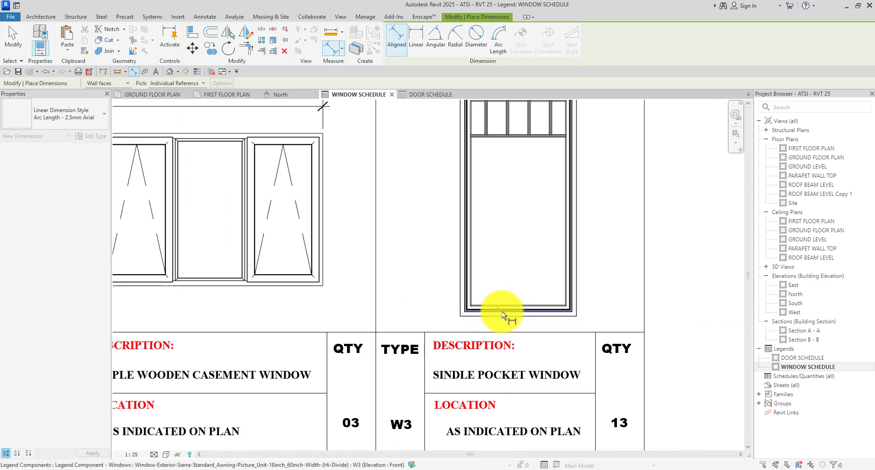
Dimension W3 with a 1777 height on its left and an 874 width above.
{"action": "left_click", "coordinate": [502, 311]}
{"action": "scroll", "coordinate": [455, 179], "scroll_direction": "down", "scroll_amount": 3}
{"action": "scroll", "coordinate": [437, 256], "scroll_direction": "up", "scroll_amount": 3}
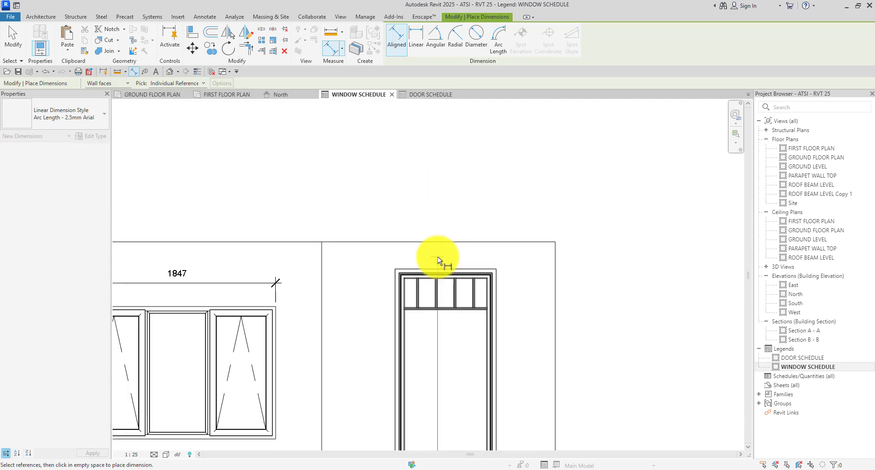
{"action": "left_click", "coordinate": [403, 275]}
{"action": "scroll", "coordinate": [368, 291], "scroll_direction": "down", "scroll_amount": 2}
{"action": "left_click", "coordinate": [362, 295]}
{"action": "scroll", "coordinate": [384, 313], "scroll_direction": "up", "scroll_amount": 3}
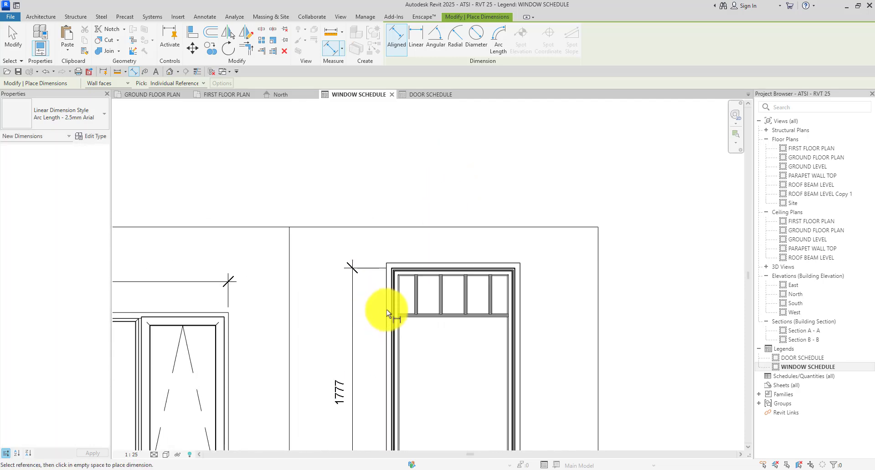
{"action": "left_click", "coordinate": [387, 310]}
{"action": "scroll", "coordinate": [505, 291], "scroll_direction": "up", "scroll_amount": 2}
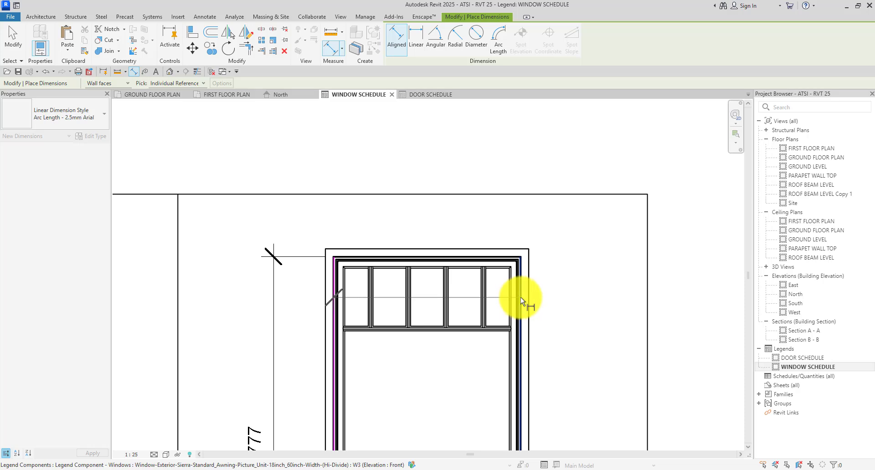
{"action": "left_click", "coordinate": [521, 297]}
{"action": "scroll", "coordinate": [466, 231], "scroll_direction": "down", "scroll_amount": 3}
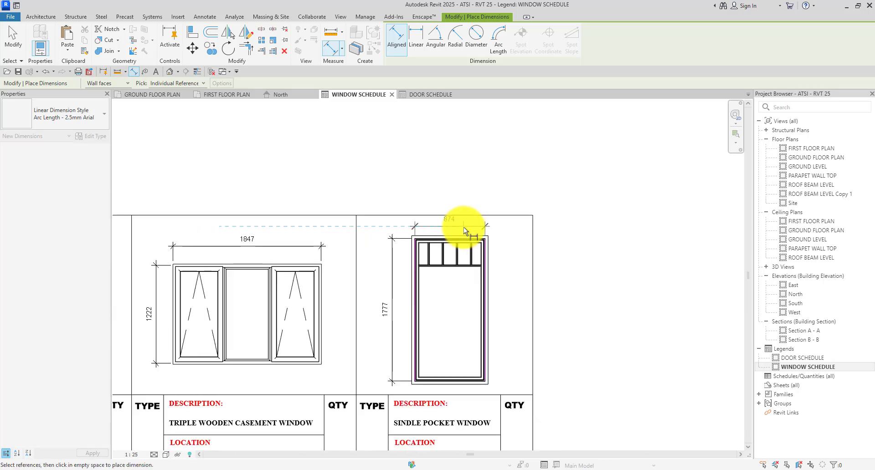
{"action": "scroll", "coordinate": [464, 227], "scroll_direction": "up", "scroll_amount": 2}
{"action": "scroll", "coordinate": [462, 228], "scroll_direction": "down", "scroll_amount": 4}
{"action": "scroll", "coordinate": [483, 227], "scroll_direction": "up", "scroll_amount": 3}
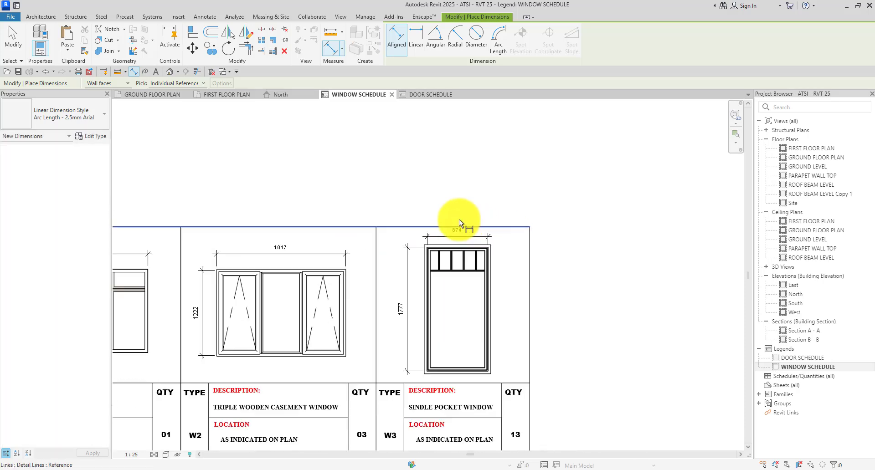
{"action": "left_click", "coordinate": [458, 220]}
{"action": "key", "text": "Escape"}
{"action": "scroll", "coordinate": [458, 223], "scroll_direction": "up", "scroll_amount": 1}
{"action": "left_click", "coordinate": [371, 227]}
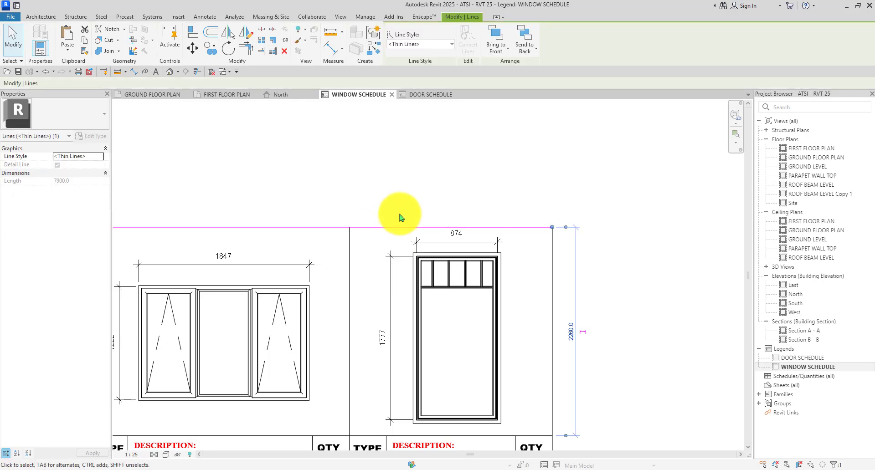
Restart Aligned Dimension and dimension W4 as 800 wide by 800 high.
{"action": "left_click", "coordinate": [412, 203]}
{"action": "scroll", "coordinate": [474, 211], "scroll_direction": "down", "scroll_amount": 2}
{"action": "scroll", "coordinate": [491, 332], "scroll_direction": "down", "scroll_amount": 2}
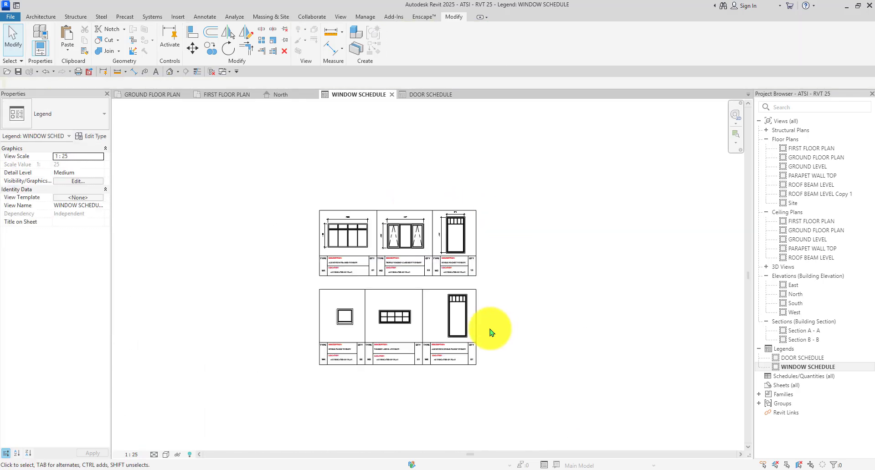
{"action": "scroll", "coordinate": [428, 319], "scroll_direction": "up", "scroll_amount": 2}
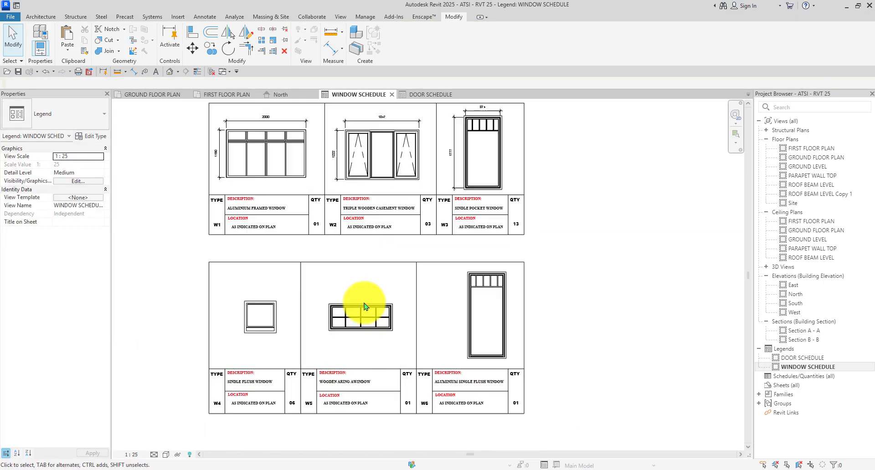
{"action": "left_click", "coordinate": [134, 72]}
{"action": "scroll", "coordinate": [269, 314], "scroll_direction": "up", "scroll_amount": 3}
{"action": "left_click", "coordinate": [199, 321]}
{"action": "scroll", "coordinate": [319, 298], "scroll_direction": "up", "scroll_amount": 2}
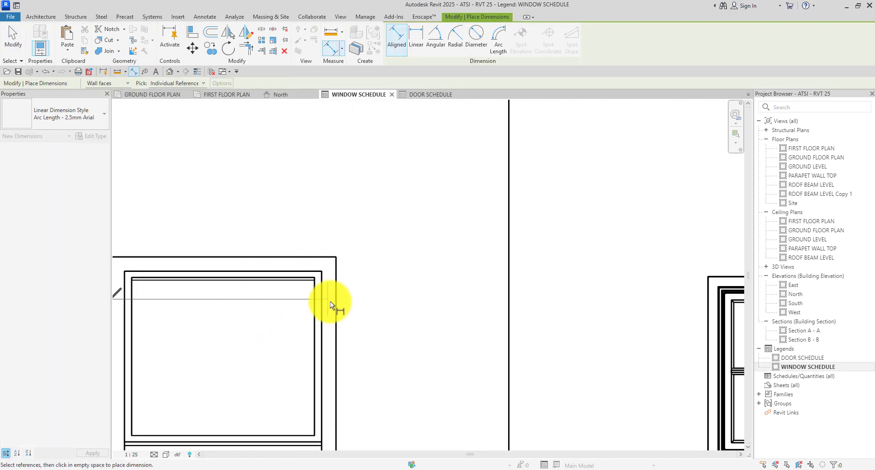
{"action": "left_click", "coordinate": [329, 301]}
{"action": "scroll", "coordinate": [333, 270], "scroll_direction": "down", "scroll_amount": 2}
{"action": "left_click", "coordinate": [325, 229]}
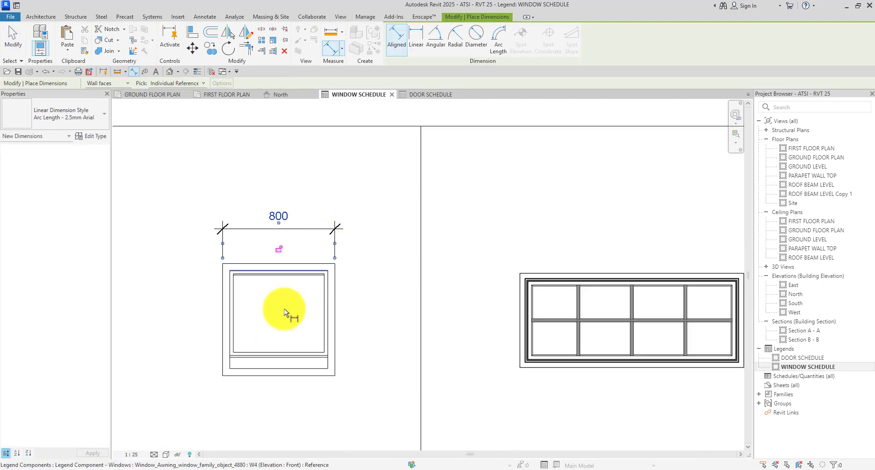
{"action": "left_click", "coordinate": [235, 376]}
{"action": "left_click", "coordinate": [230, 264]}
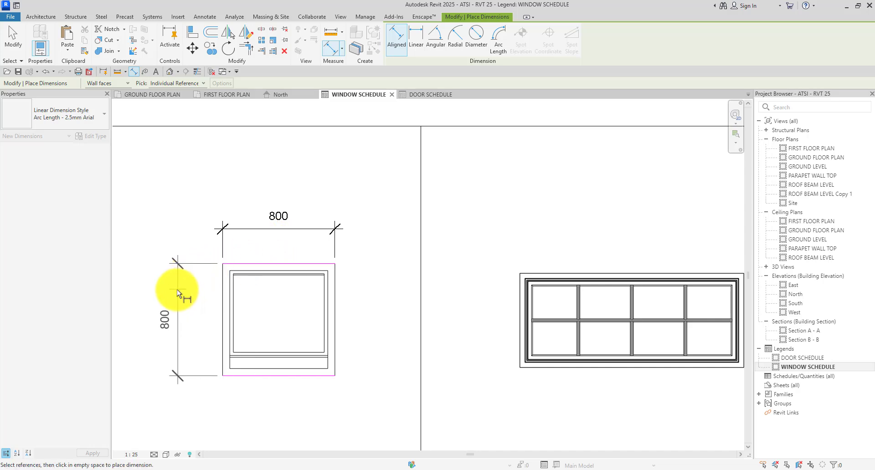
{"action": "left_click", "coordinate": [176, 288]}
Dimension W5 with a 1517 width above and a 593 height on its left.
{"action": "scroll", "coordinate": [273, 246], "scroll_direction": "down", "scroll_amount": 2}
{"action": "scroll", "coordinate": [346, 267], "scroll_direction": "up", "scroll_amount": 3}
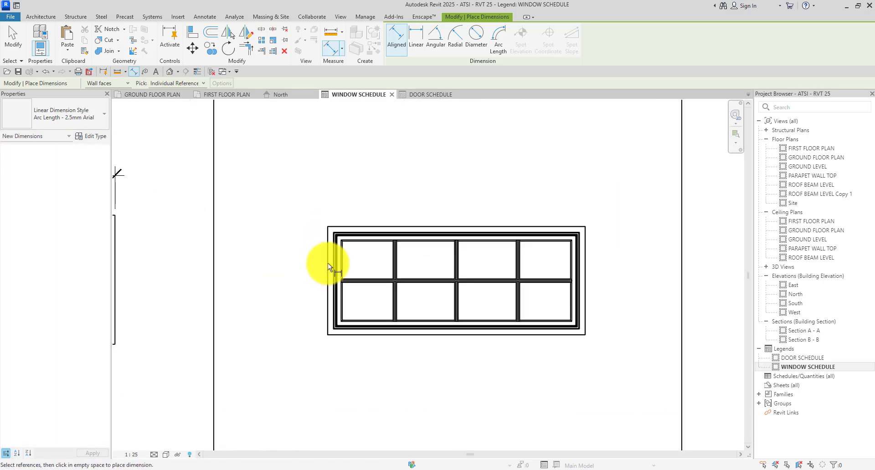
{"action": "left_click", "coordinate": [329, 263]}
{"action": "left_click", "coordinate": [581, 271]}
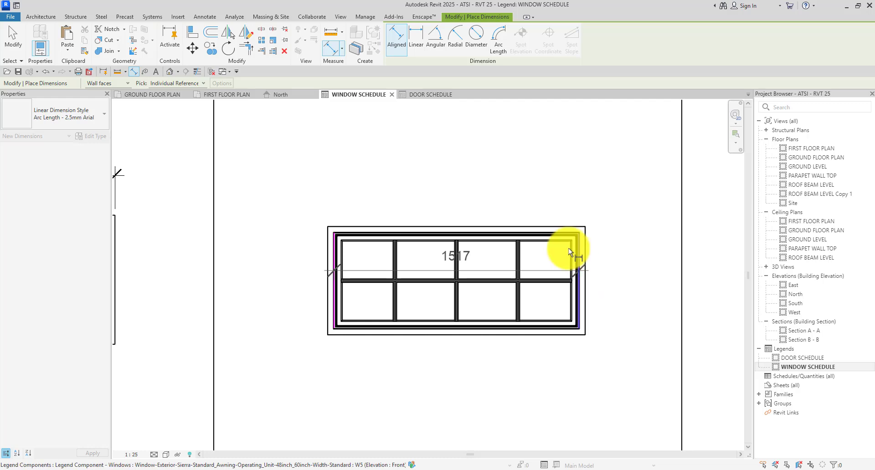
{"action": "left_click", "coordinate": [519, 180]}
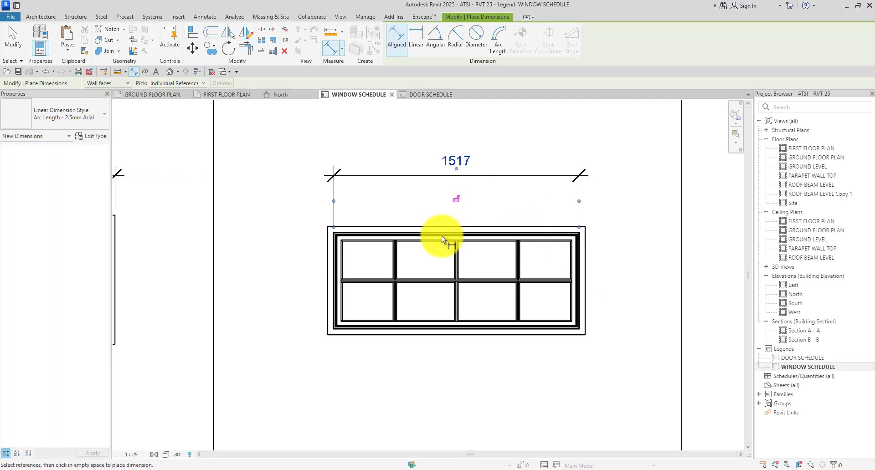
{"action": "scroll", "coordinate": [359, 332], "scroll_direction": "up", "scroll_amount": 1}
{"action": "left_click", "coordinate": [359, 332]}
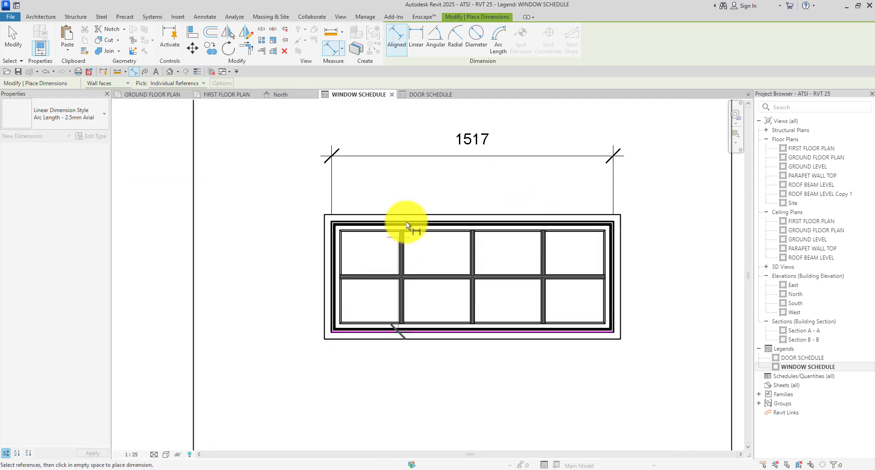
{"action": "left_click", "coordinate": [411, 222]}
{"action": "left_click", "coordinate": [268, 234]}
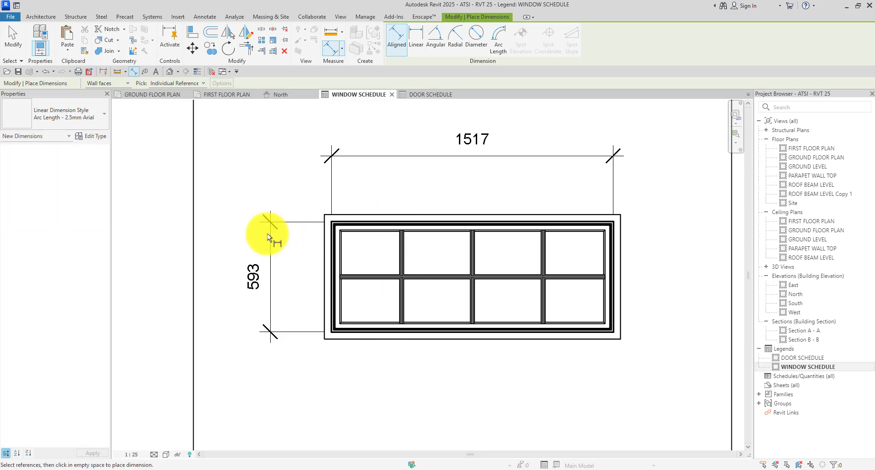
Dimension W6 with a 2169 height on its left and a 969 width above.
{"action": "scroll", "coordinate": [273, 226], "scroll_direction": "down", "scroll_amount": 4}
{"action": "scroll", "coordinate": [507, 290], "scroll_direction": "up", "scroll_amount": 3}
{"action": "left_click", "coordinate": [452, 289]}
{"action": "scroll", "coordinate": [454, 283], "scroll_direction": "down", "scroll_amount": 3}
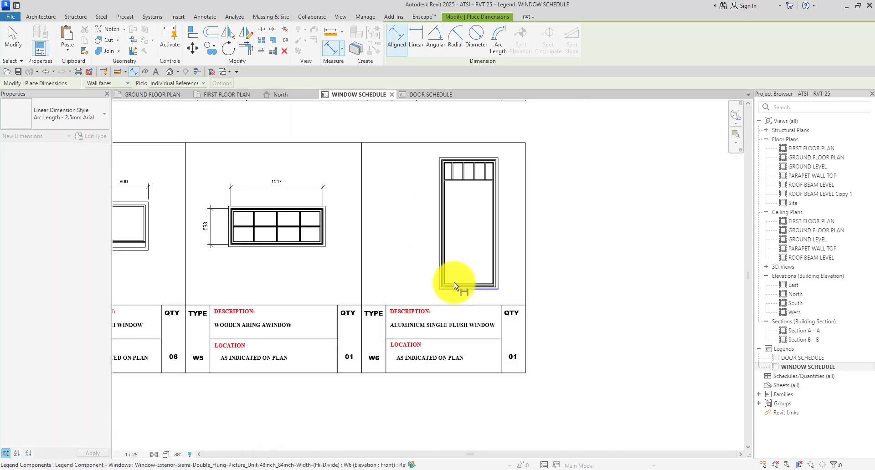
{"action": "scroll", "coordinate": [453, 143], "scroll_direction": "up", "scroll_amount": 4}
{"action": "left_click", "coordinate": [454, 143]}
{"action": "left_click", "coordinate": [368, 186]}
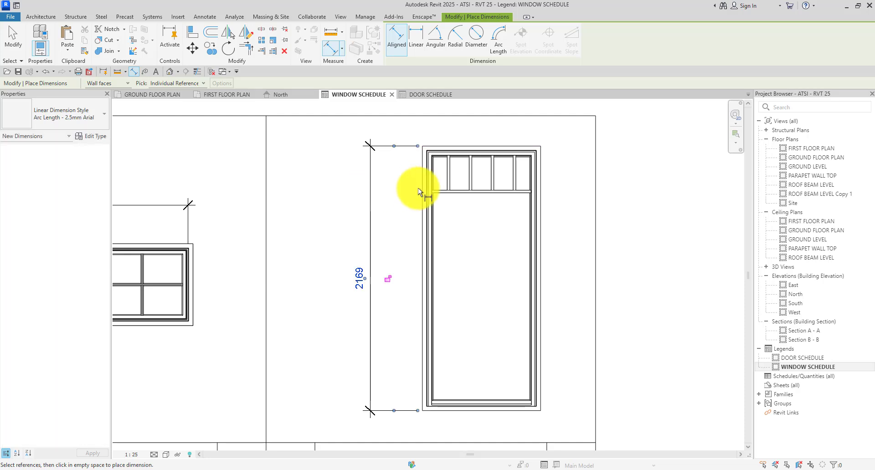
{"action": "left_click", "coordinate": [421, 196]}
{"action": "scroll", "coordinate": [542, 192], "scroll_direction": "up", "scroll_amount": 2}
{"action": "left_click", "coordinate": [541, 195]}
{"action": "scroll", "coordinate": [531, 146], "scroll_direction": "down", "scroll_amount": 3}
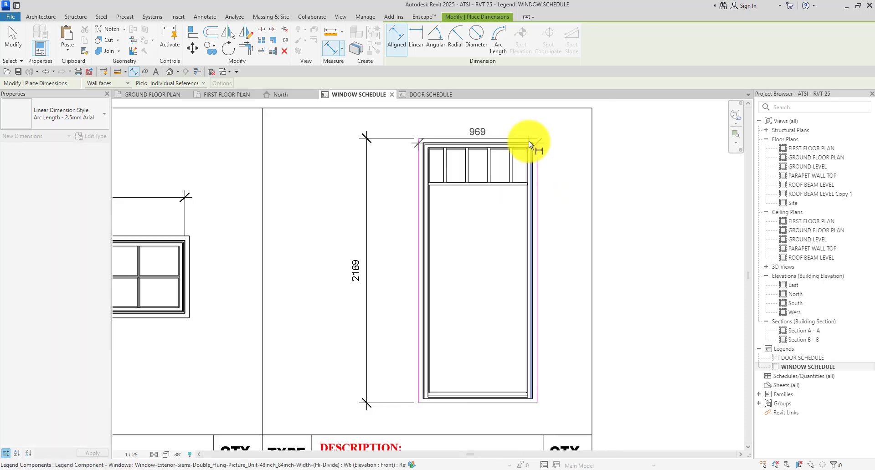
{"action": "left_click", "coordinate": [532, 127]}
Nudge the W6 window elevation slightly left and down within its legend cell.
{"action": "key", "text": "Escape"}
{"action": "key", "text": "Escape"}
{"action": "scroll", "coordinate": [499, 172], "scroll_direction": "down", "scroll_amount": 2}
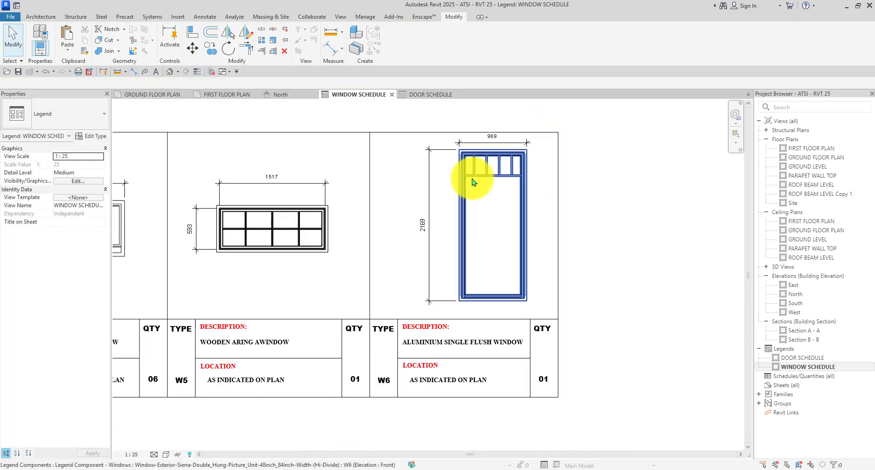
{"action": "left_click", "coordinate": [466, 179]}
{"action": "key", "text": "Left"}
{"action": "key", "text": "Left"}
{"action": "key", "text": "Left"}
{"action": "key", "text": "Left"}
{"action": "key", "text": "Left"}
{"action": "key", "text": "Left"}
{"action": "key", "text": "Left"}
{"action": "key", "text": "Left"}
{"action": "key", "text": "Left"}
{"action": "key", "text": "Left"}
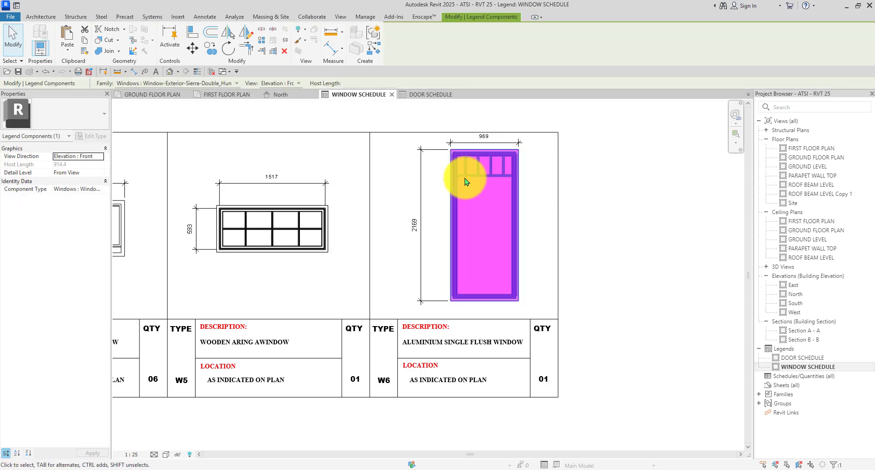
{"action": "key", "text": "Down"}
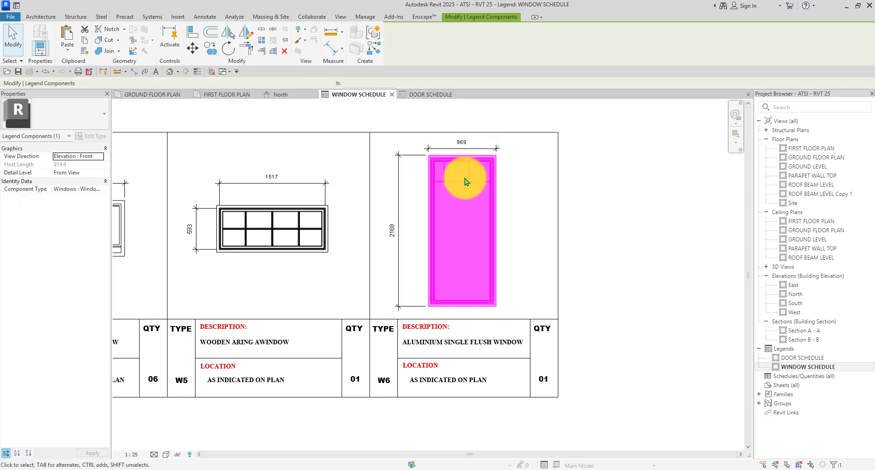
{"action": "left_click", "coordinate": [688, 253]}
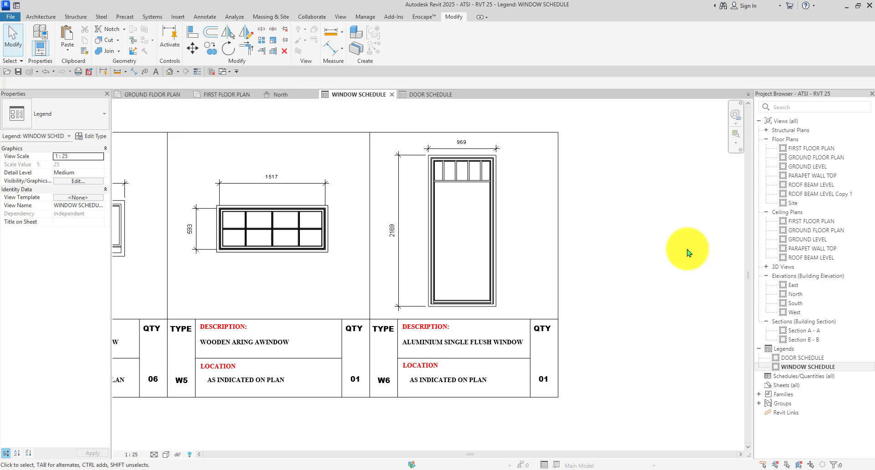
Zoom out to view all six dimensioned windows in the legend.
{"action": "scroll", "coordinate": [524, 232], "scroll_direction": "down", "scroll_amount": 4}
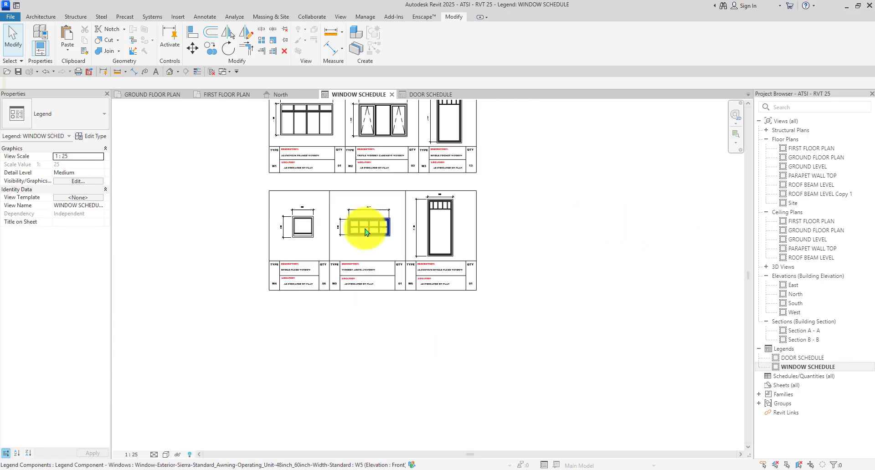
{"action": "scroll", "coordinate": [533, 263], "scroll_direction": "up", "scroll_amount": 1}
{"action": "middle_click_drag", "start_coordinate": [533, 264], "coordinate": [574, 316]}
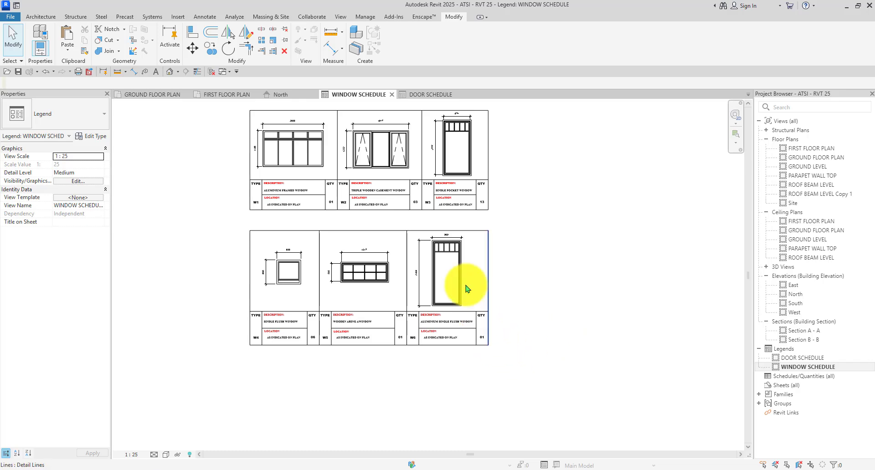
{"action": "scroll", "coordinate": [228, 182], "scroll_direction": "up", "scroll_amount": 3}
{"action": "scroll", "coordinate": [319, 287], "scroll_direction": "down", "scroll_amount": 4}
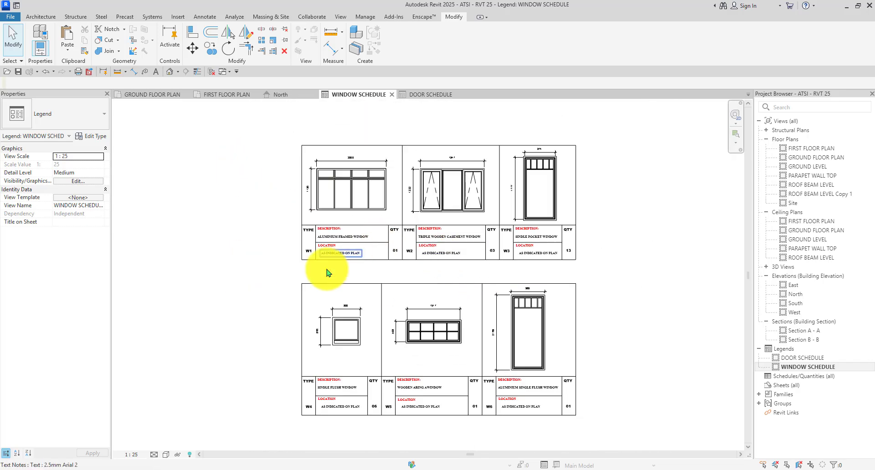
{"action": "scroll", "coordinate": [280, 164], "scroll_direction": "up", "scroll_amount": 2}
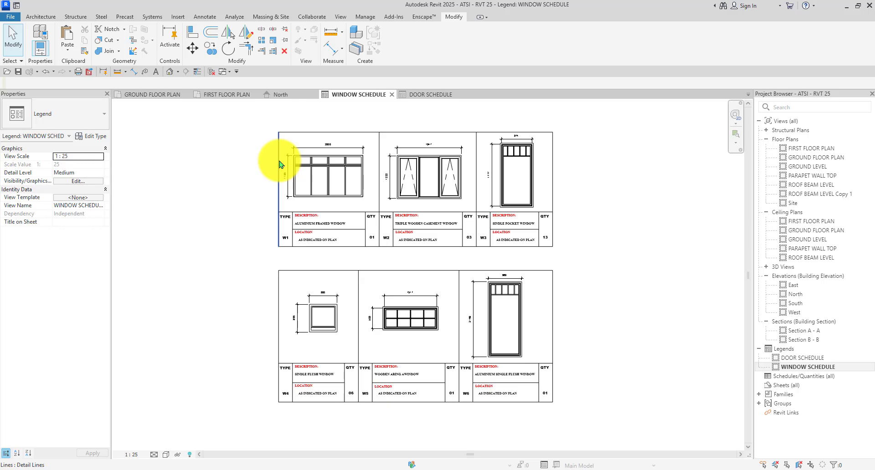